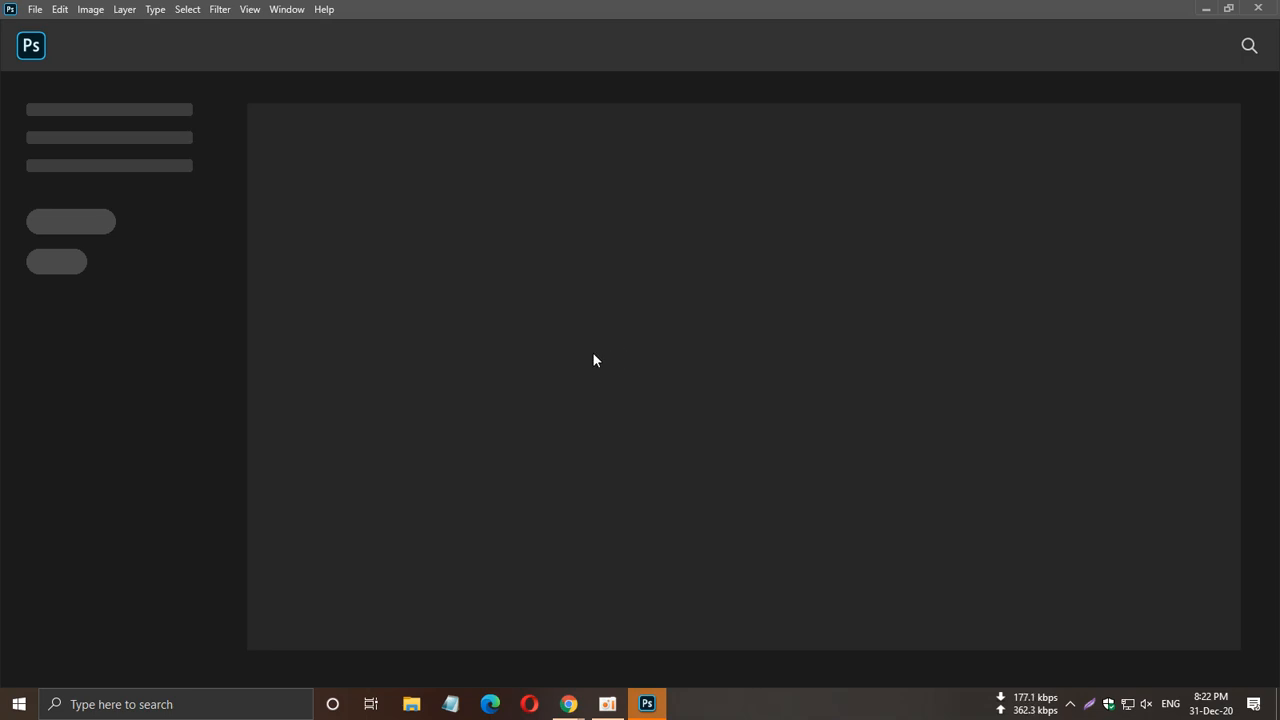
Set up a new document 1920 px wide and 1080 px high with a resolution of 300 pixels/inch.
left_click(43, 13)
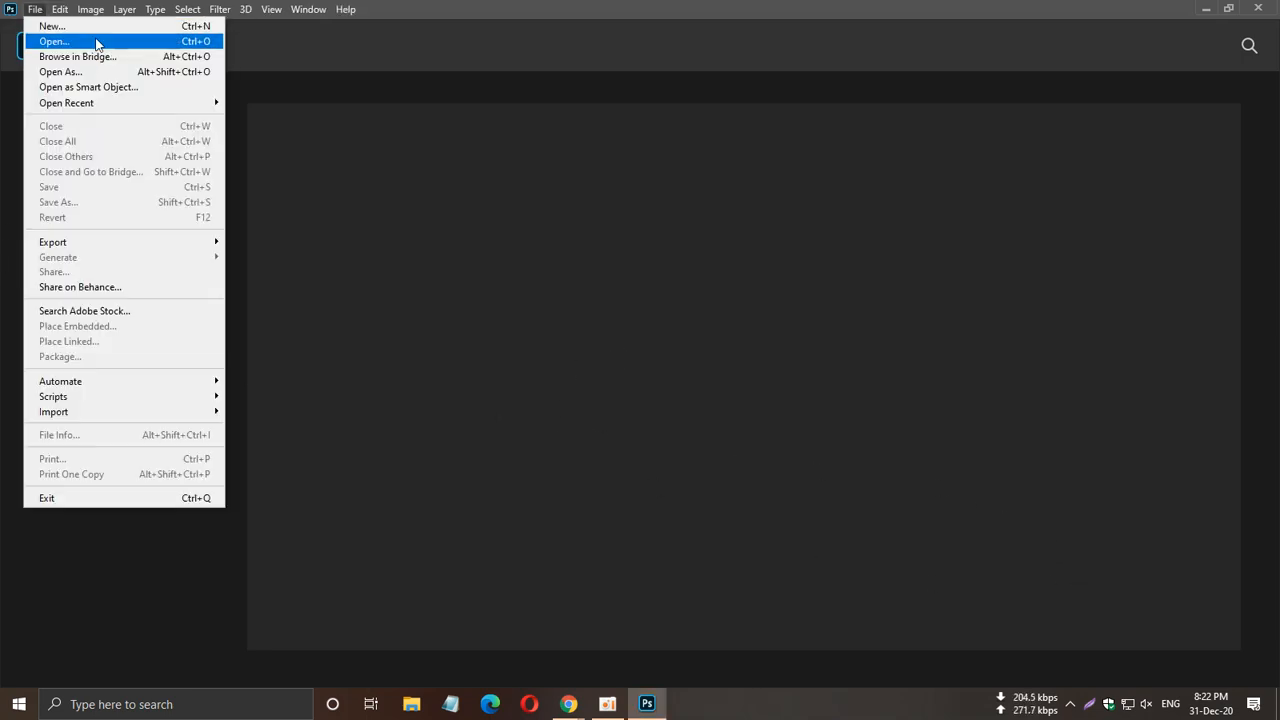
left_click(105, 28)
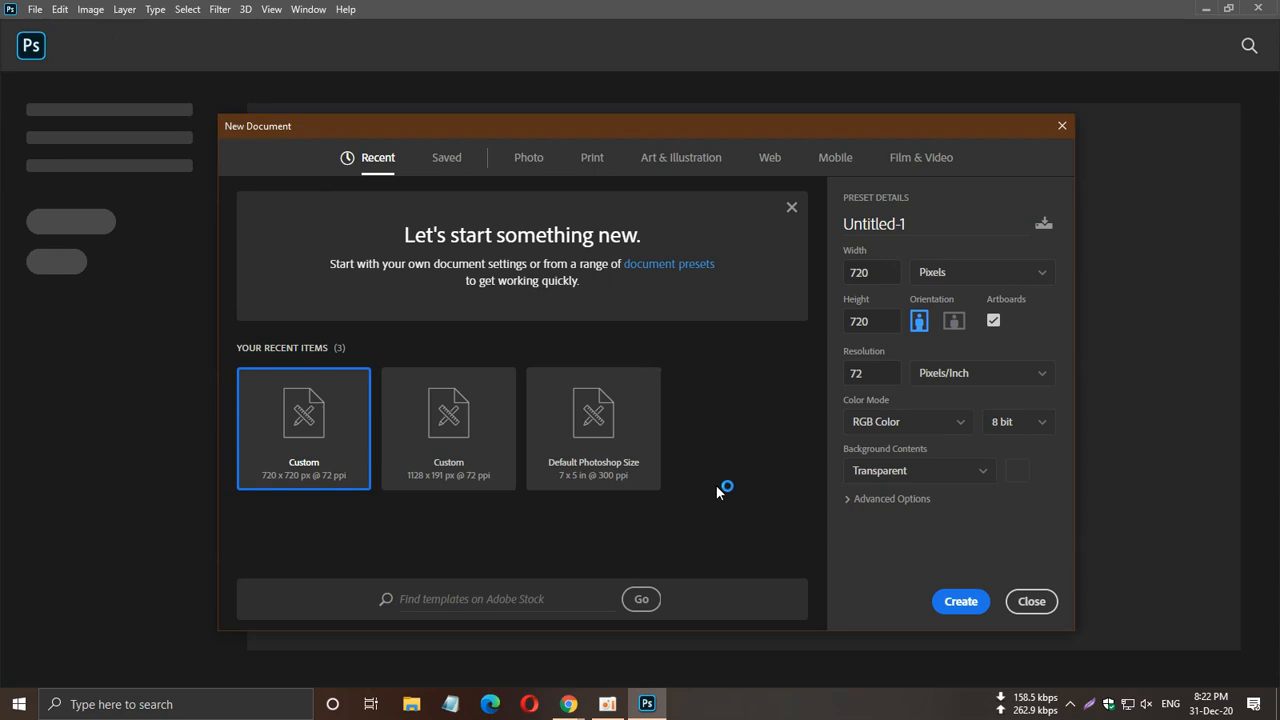
left_click(872, 275)
type("0")
key("BackSpace")
key("BackSpace")
type("20")
key("Tab")
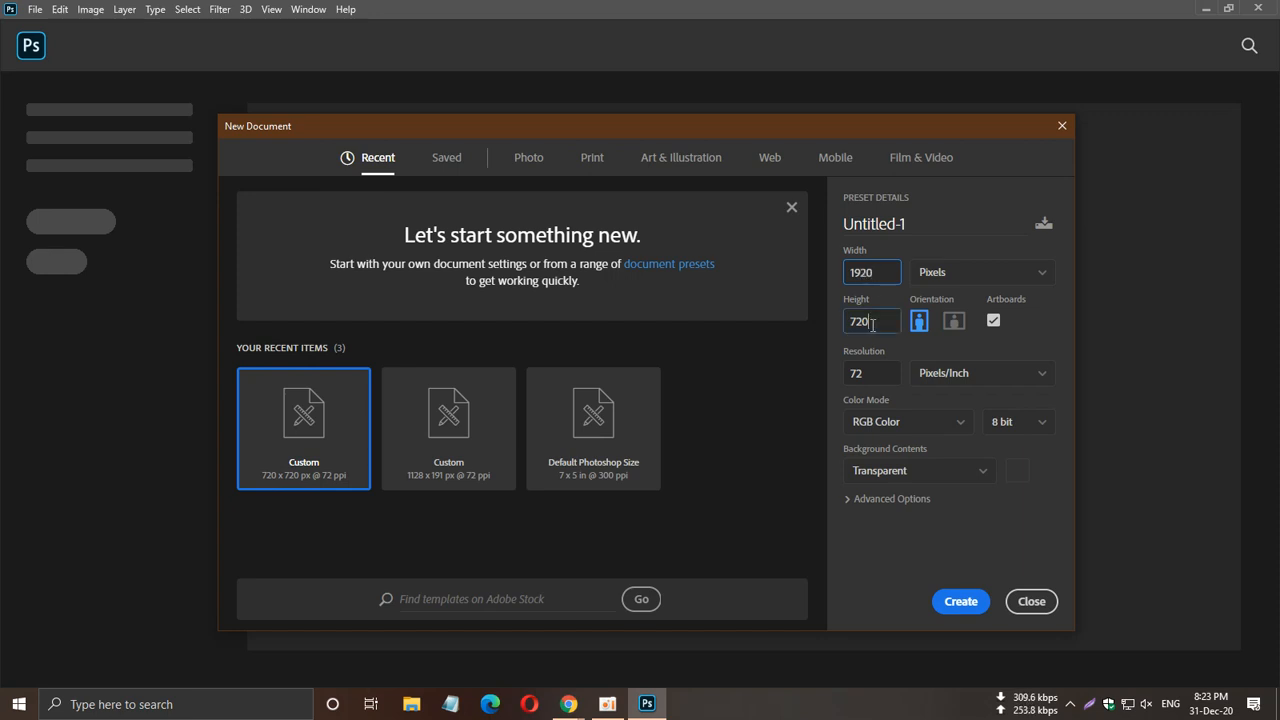
type("1080")
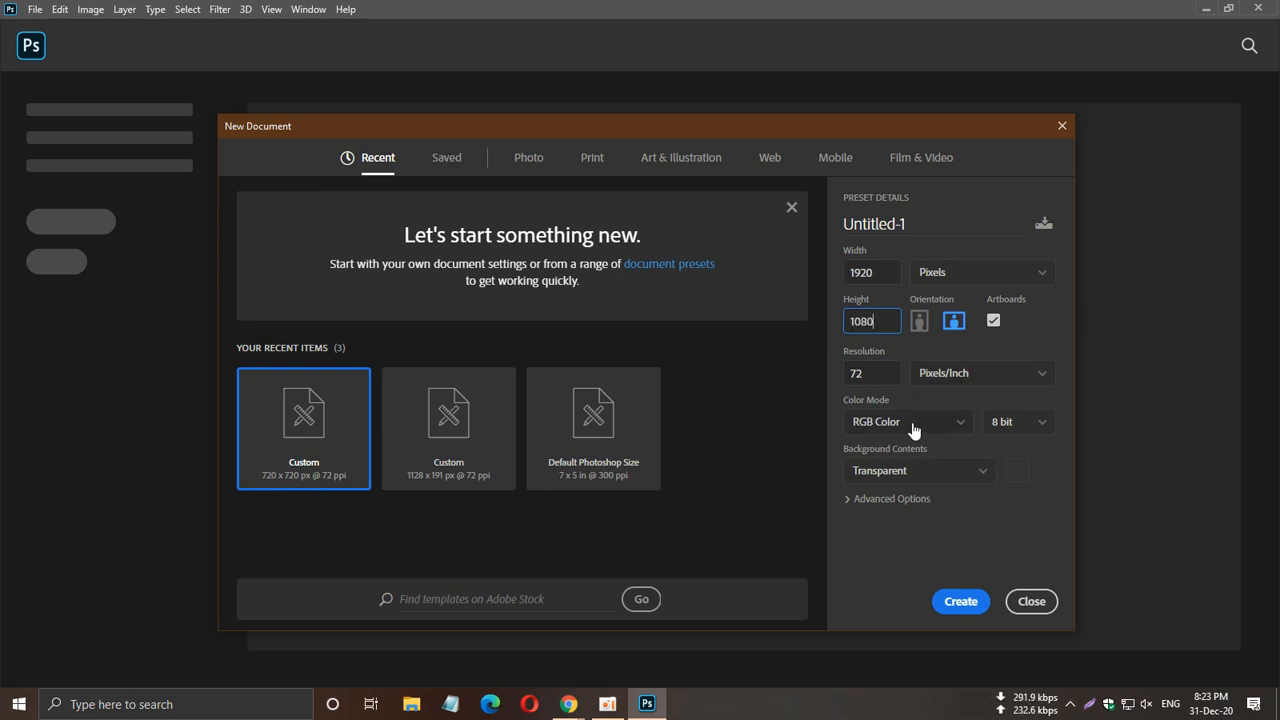
left_click(886, 377)
type("300")
Review the available Background Contents options for the new document, keeping Transparent.
left_click(882, 523)
left_click(985, 477)
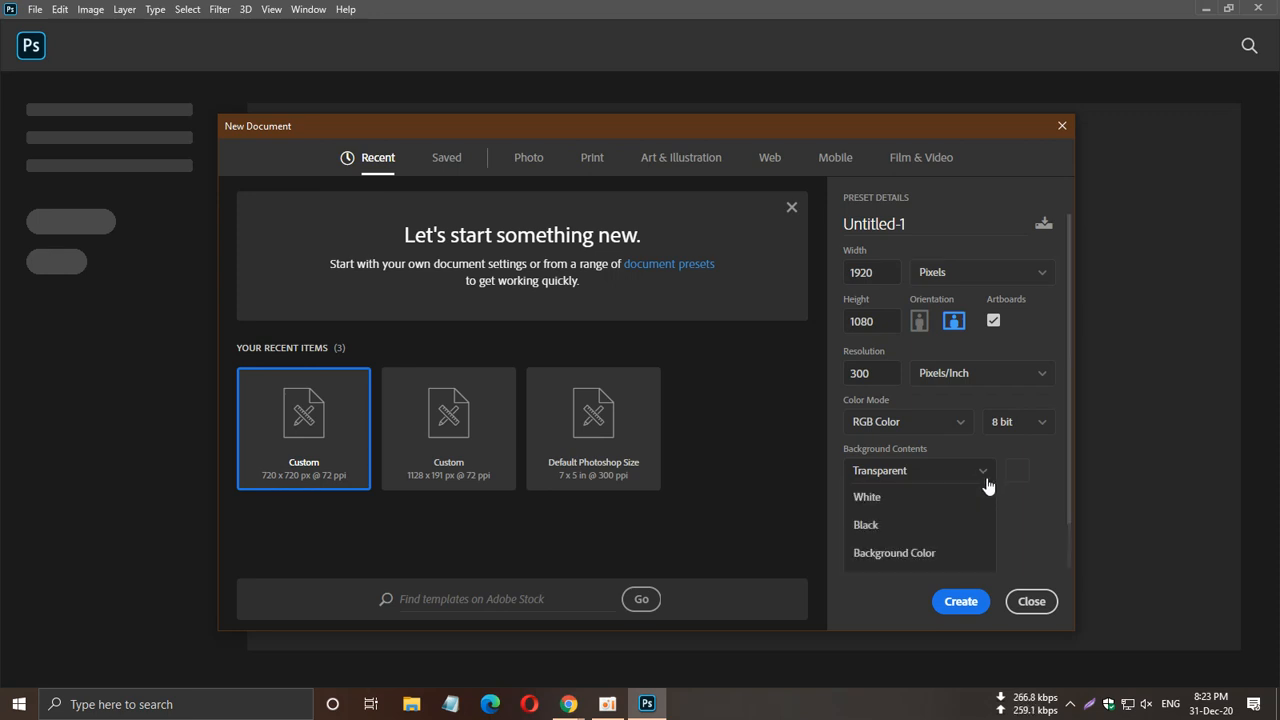
scroll(962, 527, "down", 1)
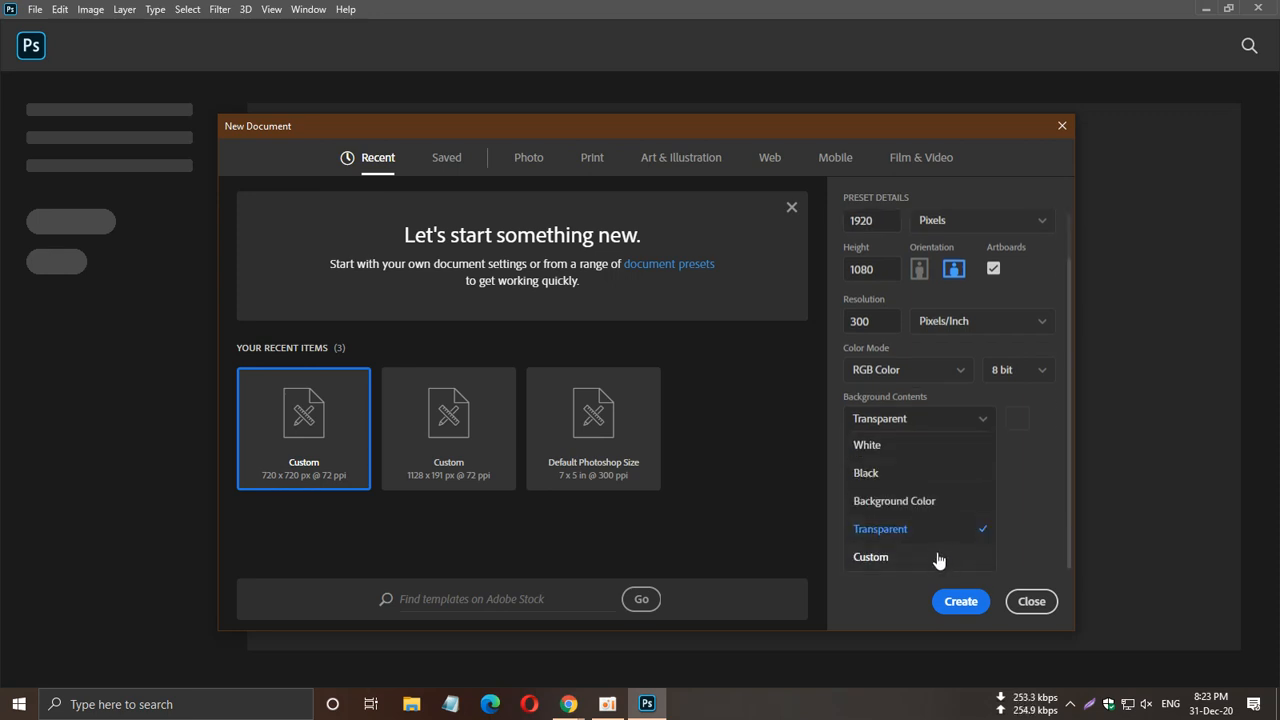
left_click(1041, 529)
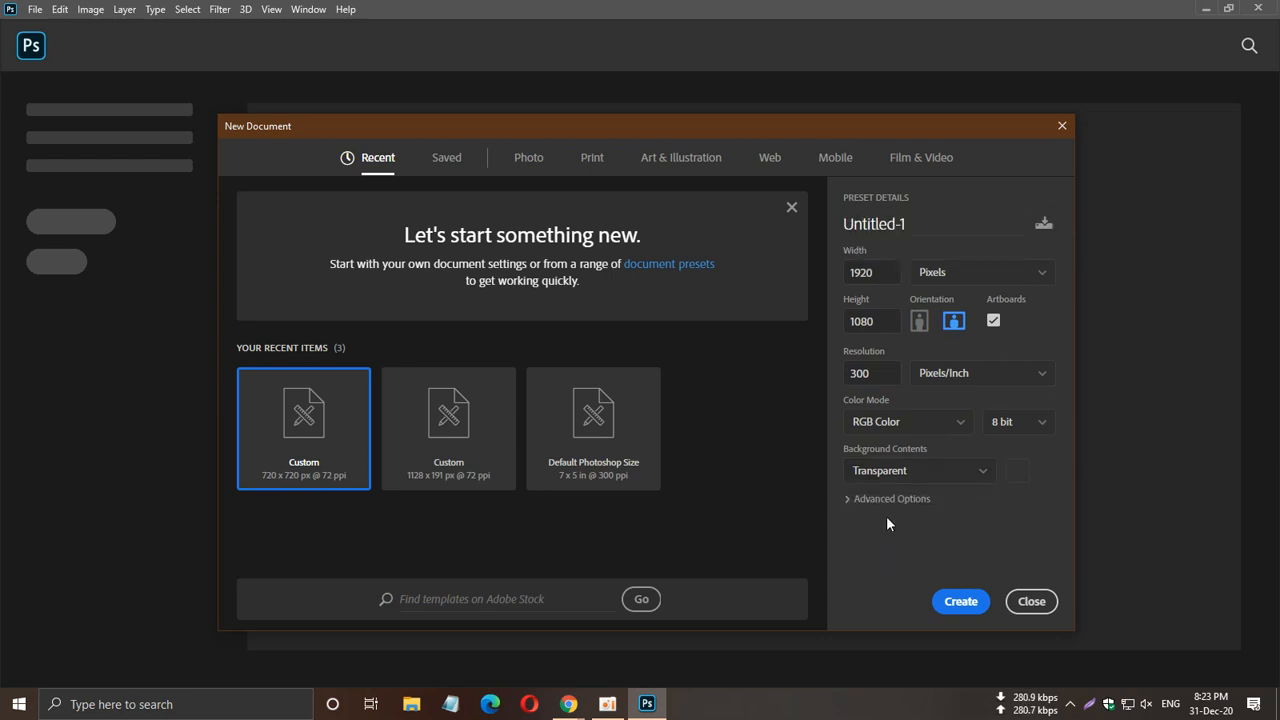
left_click(981, 484)
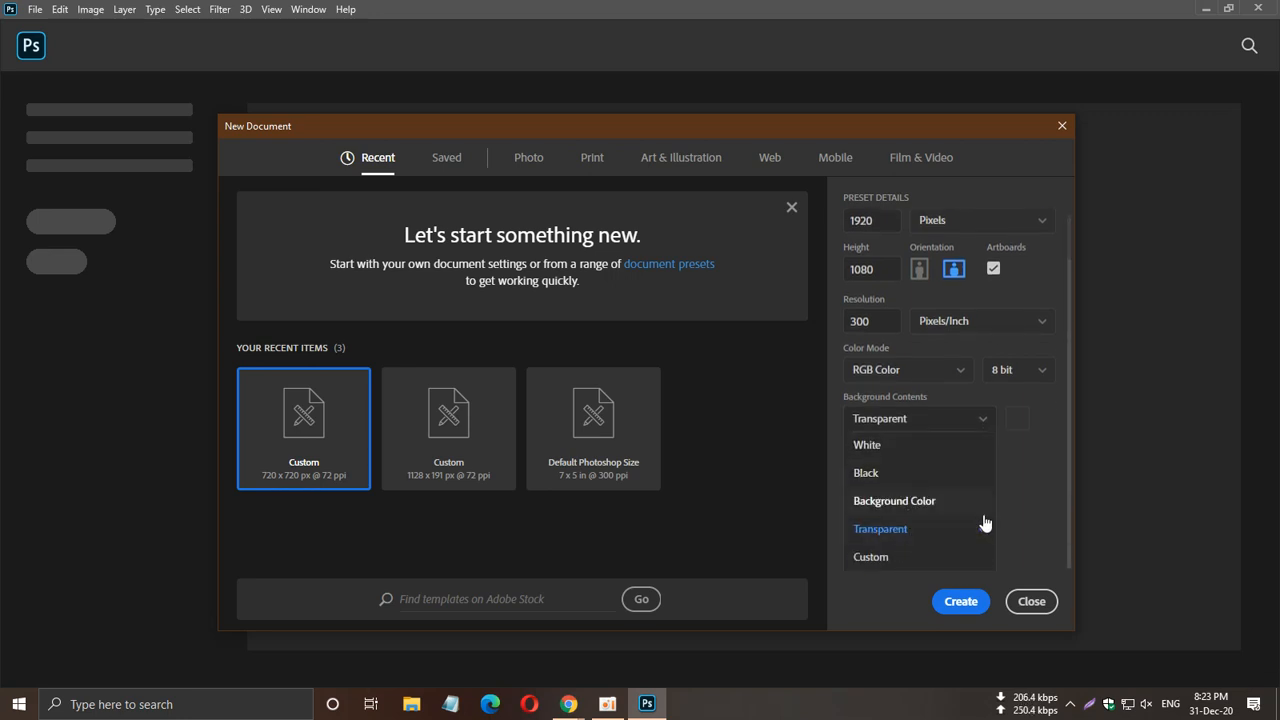
left_click(1034, 500)
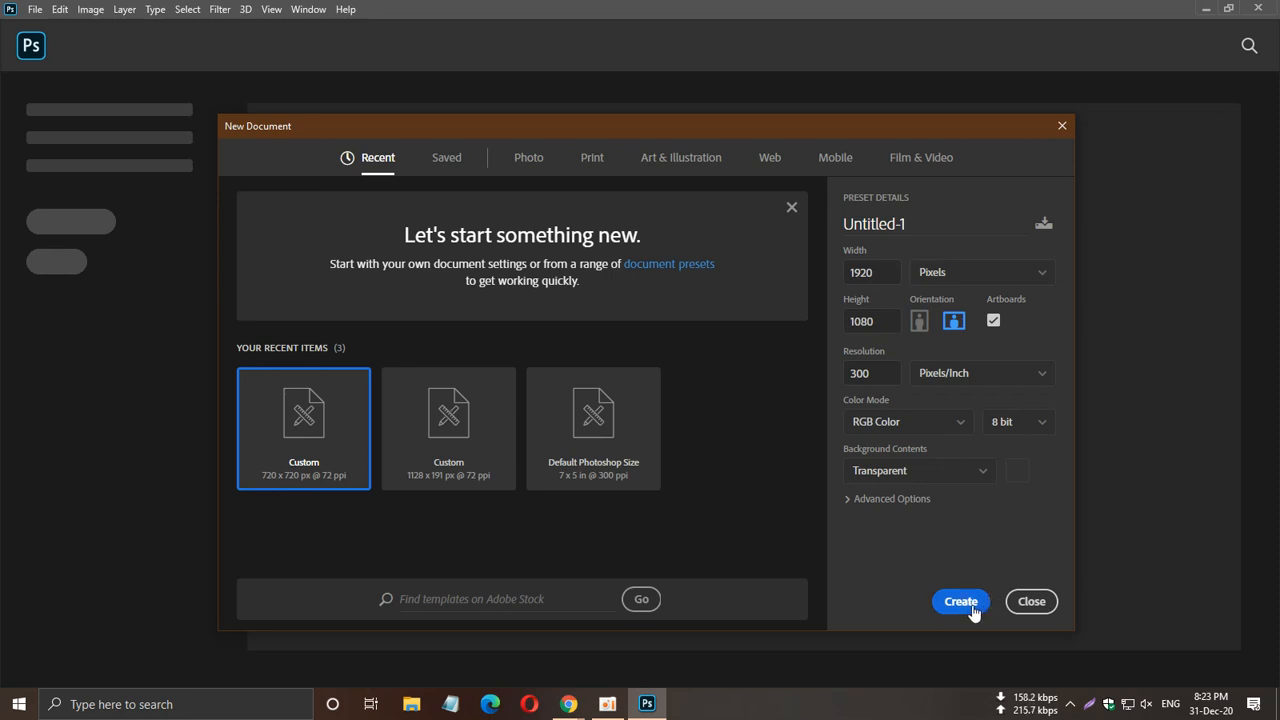
Name the new document Banner_test and create it.
left_click_drag(915, 226, 819, 233)
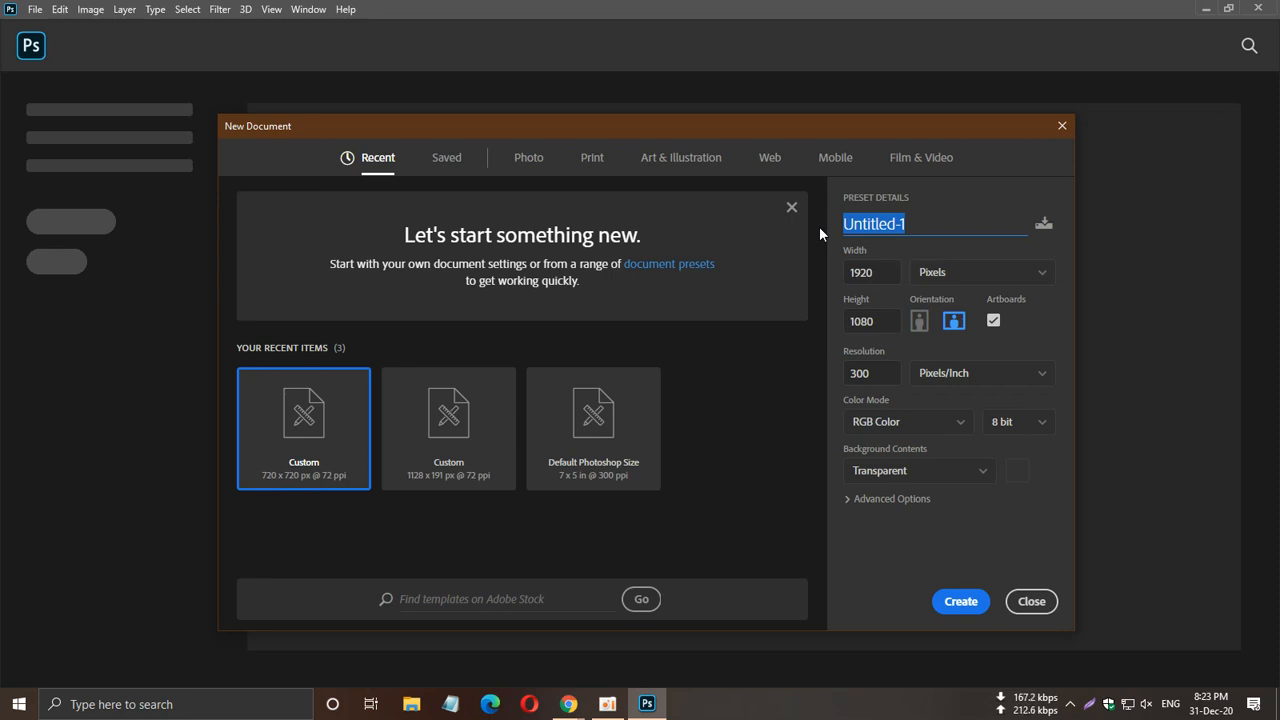
type("Ba")
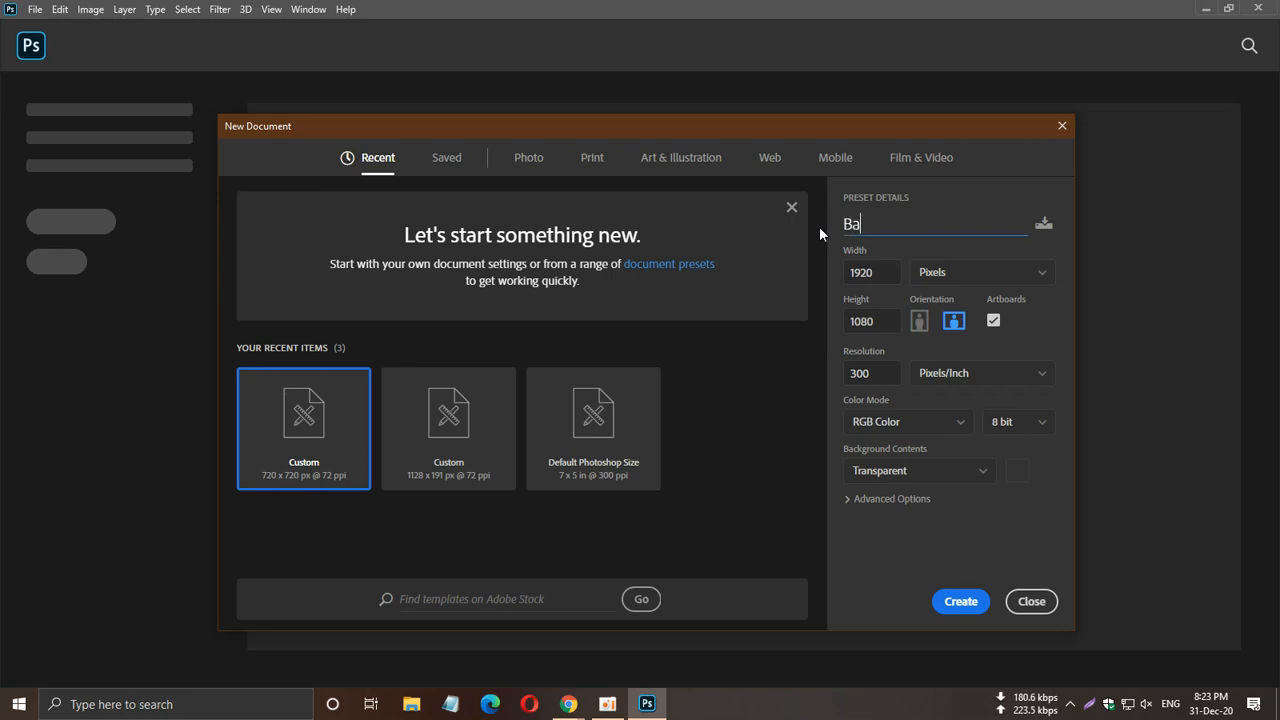
type("nner_test")
left_click(962, 601)
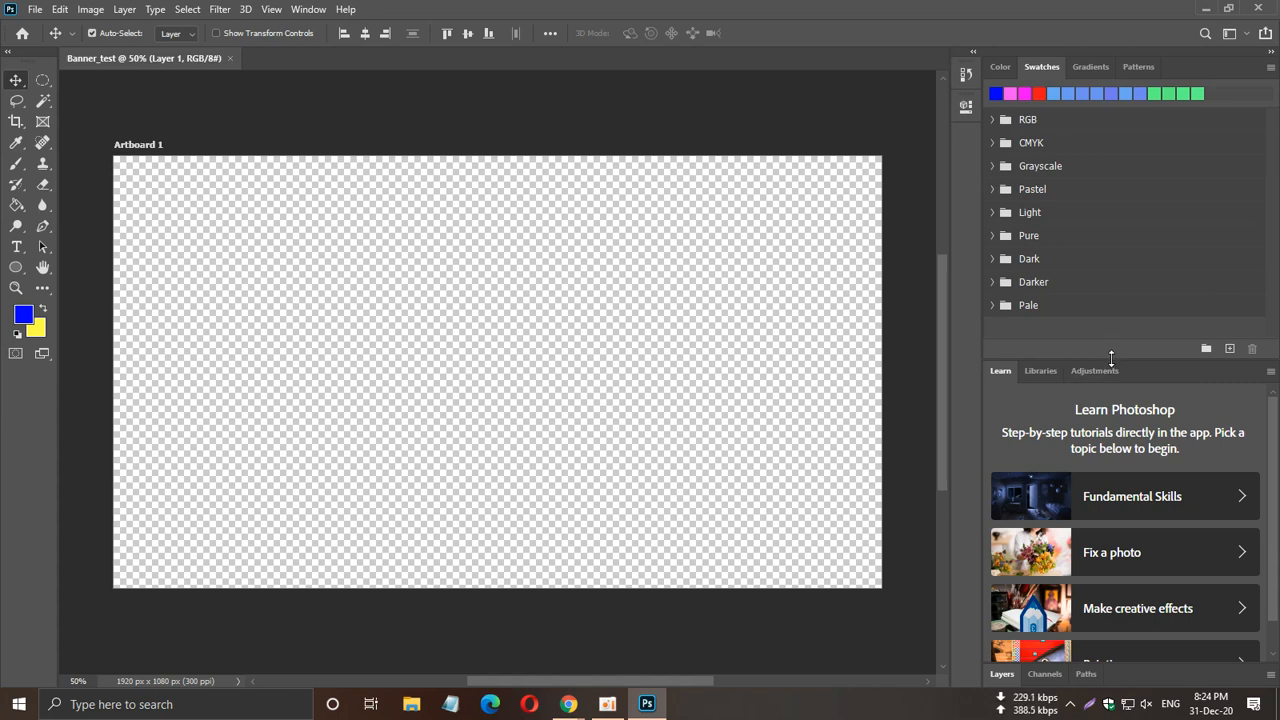
Rearrange the side panels by shrinking Swatches, showing Libraries and expanding Layers so its layer list has more room.
left_click_drag(1111, 356, 1113, 114)
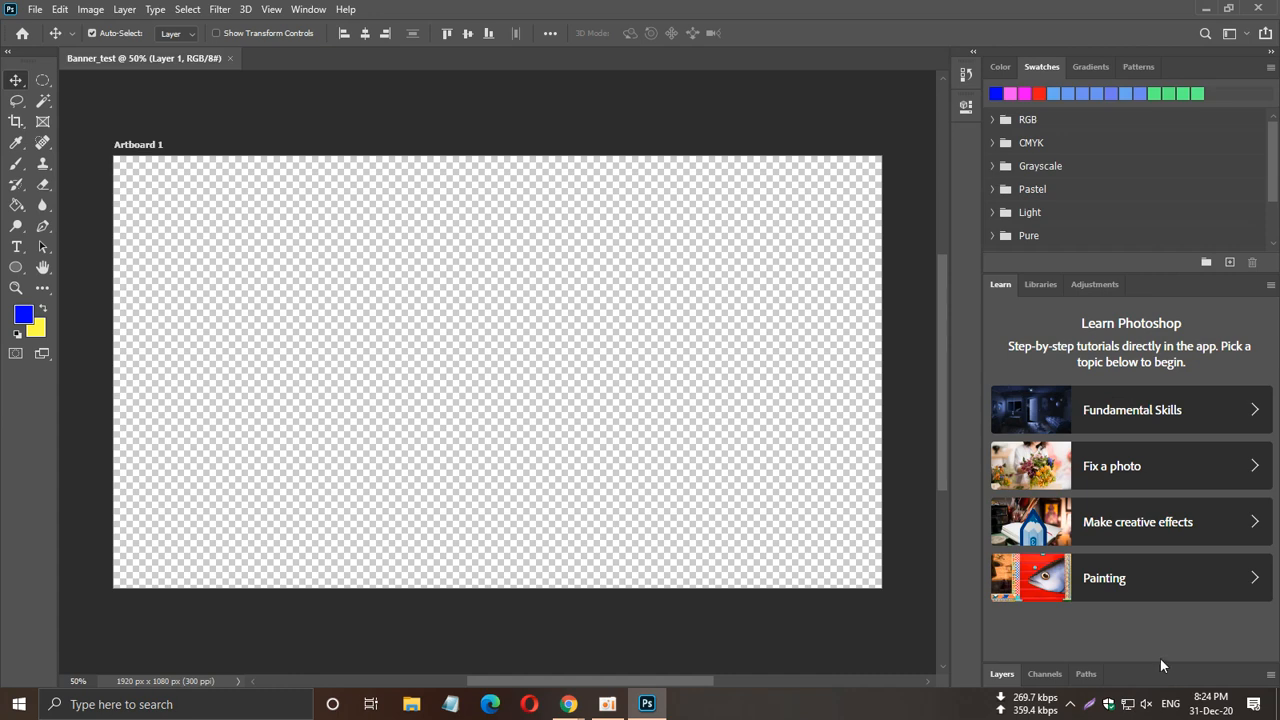
left_click(1040, 286)
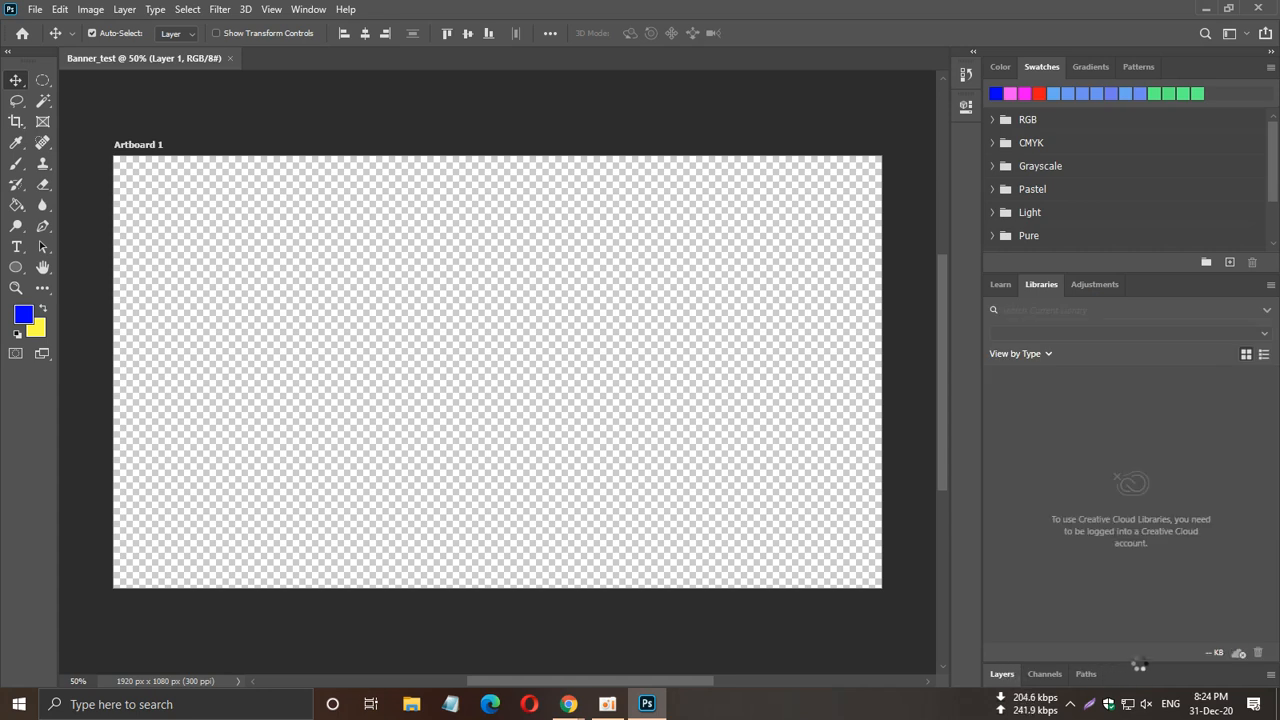
double_click(1139, 668)
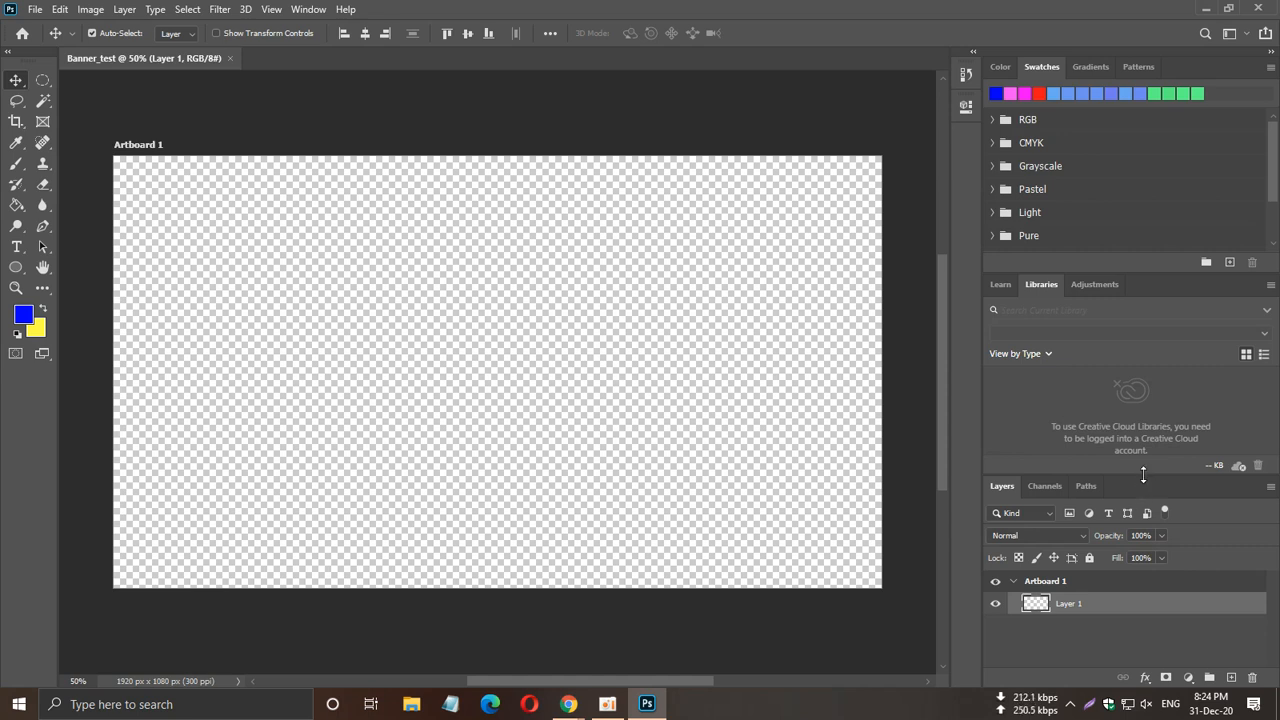
left_click_drag(1143, 474, 1144, 370)
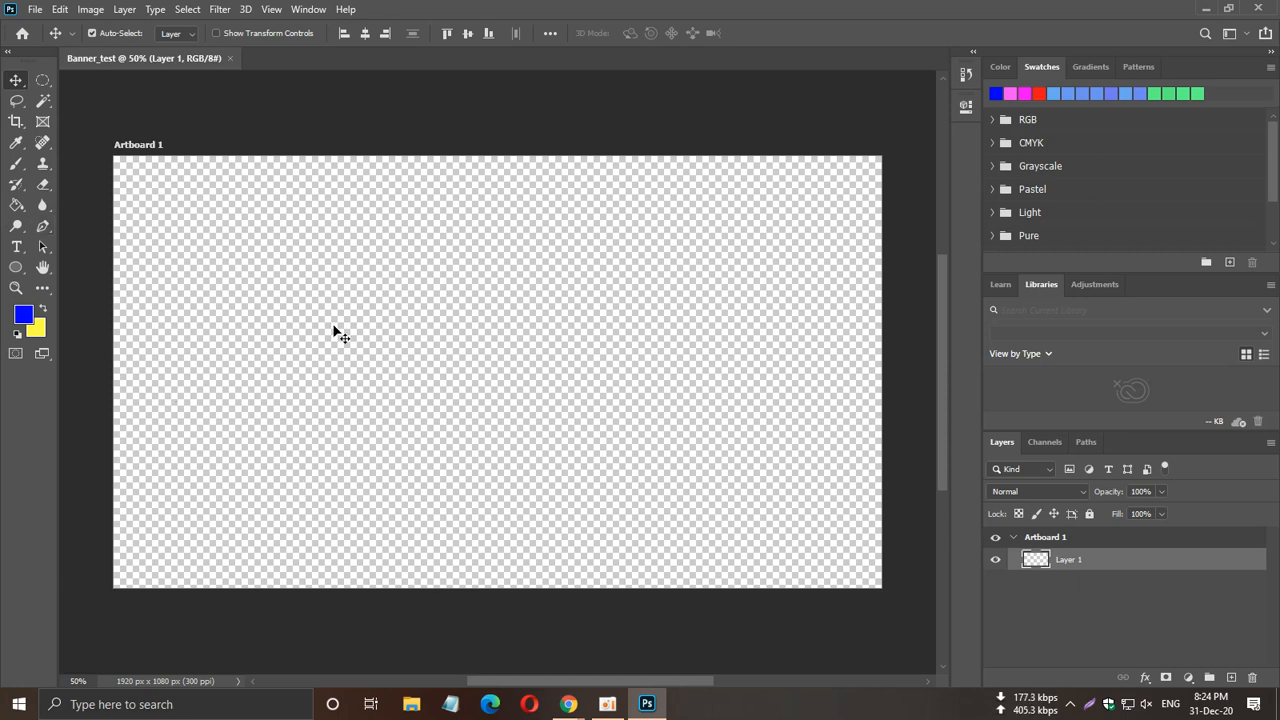
Choose the Rectangle Tool and set the foreground colour to near-black 030303 and the background colour to white.
left_click(17, 269)
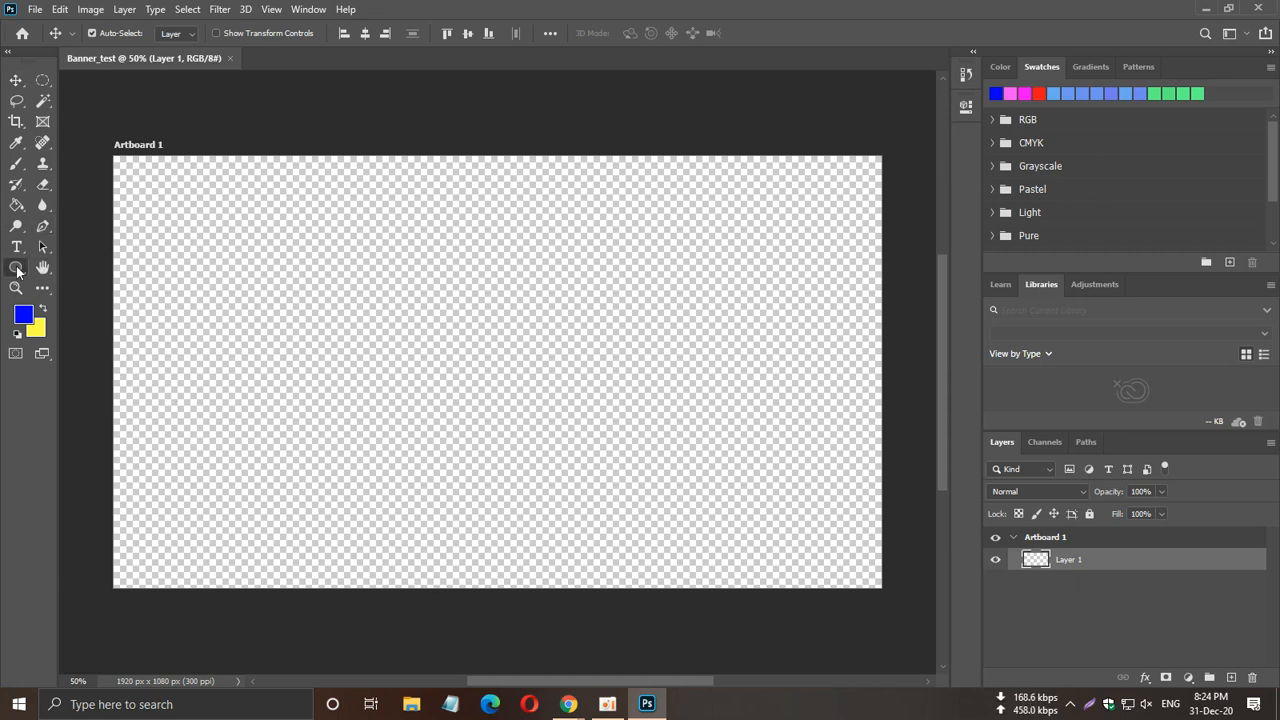
right_click(18, 270)
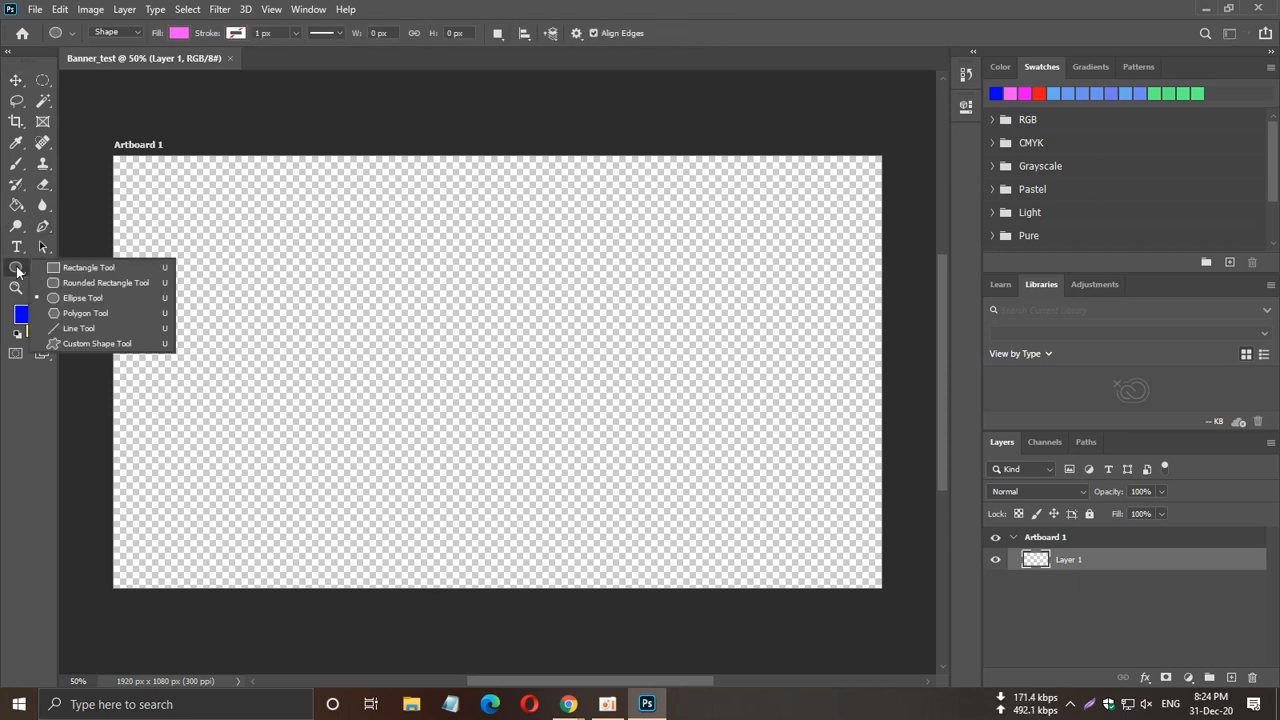
left_click(127, 269)
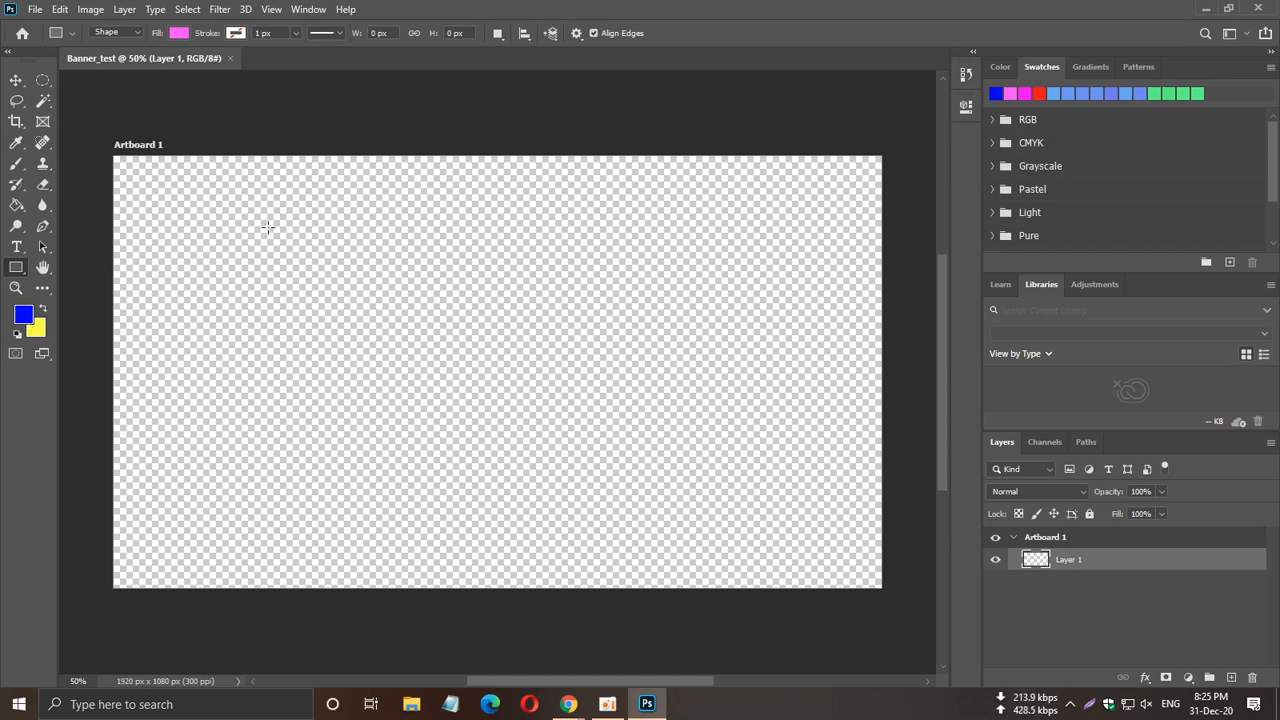
left_click(24, 316)
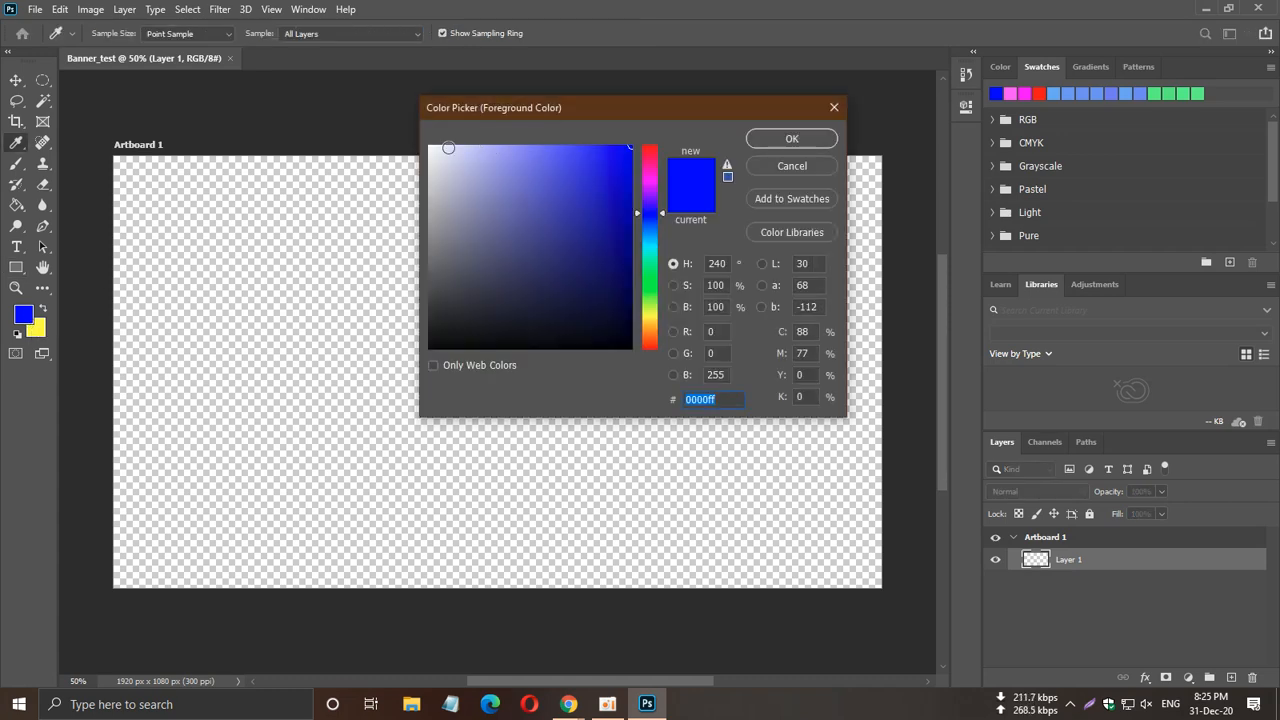
left_click(429, 347)
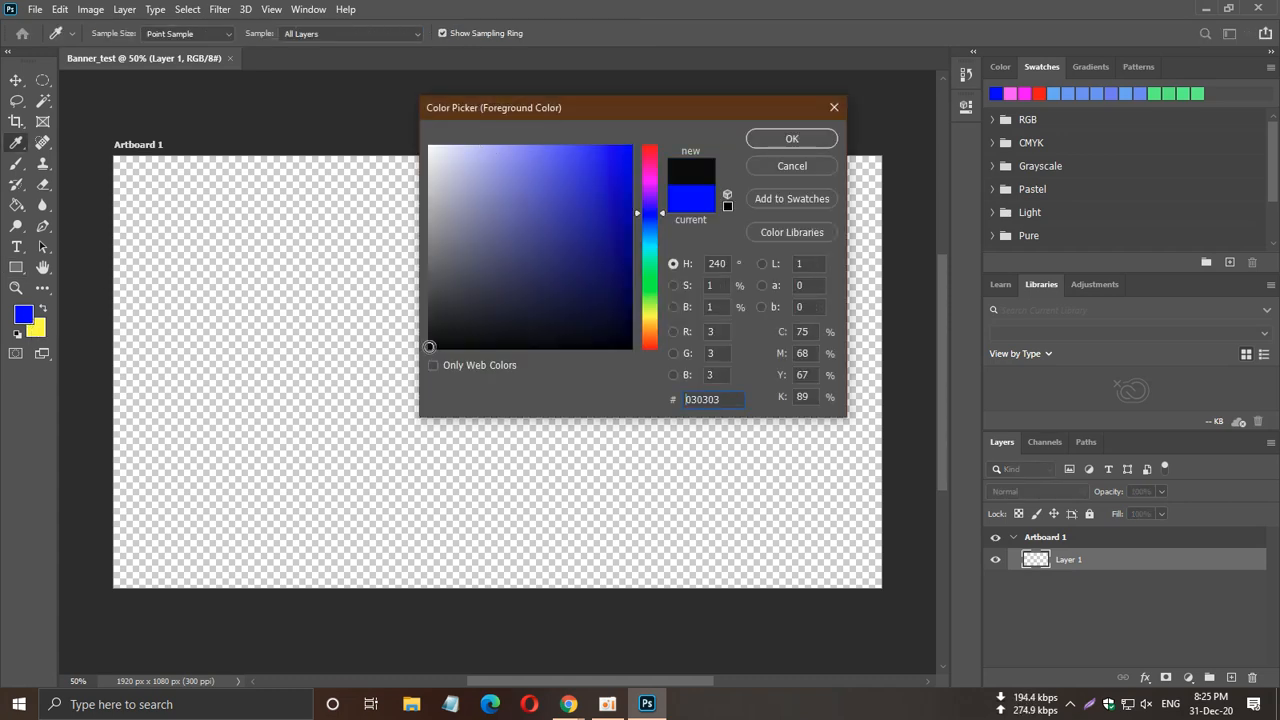
left_click(768, 145)
left_click(36, 326)
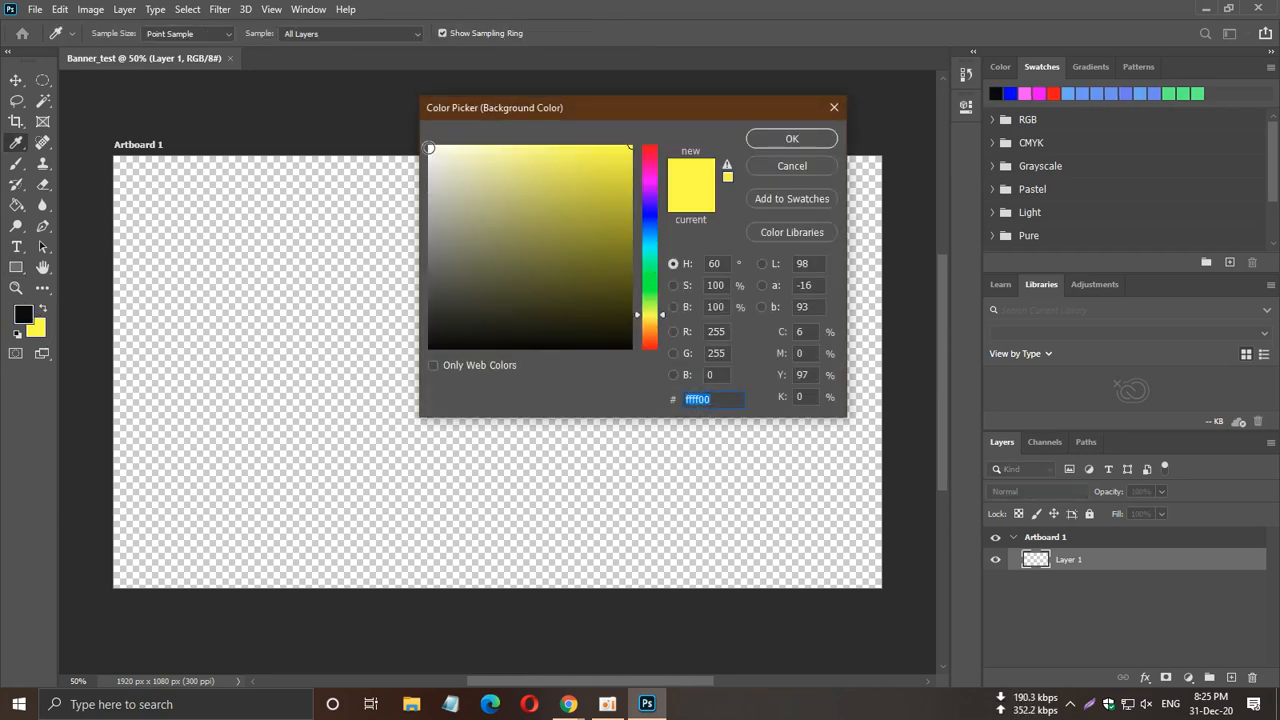
left_click(431, 148)
left_click(786, 140)
Draw a black rectangle about 1926 by 1087 px covering the whole artboard.
key("u")
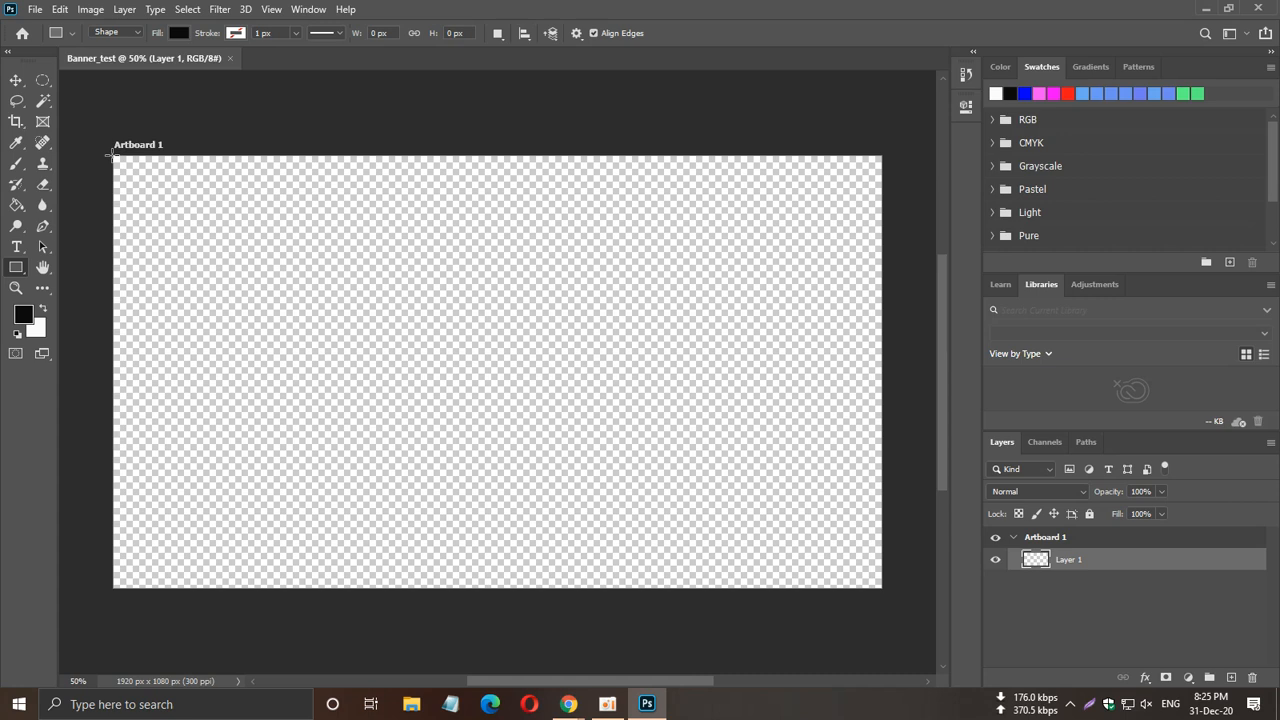
left_click_drag(113, 155, 881, 590)
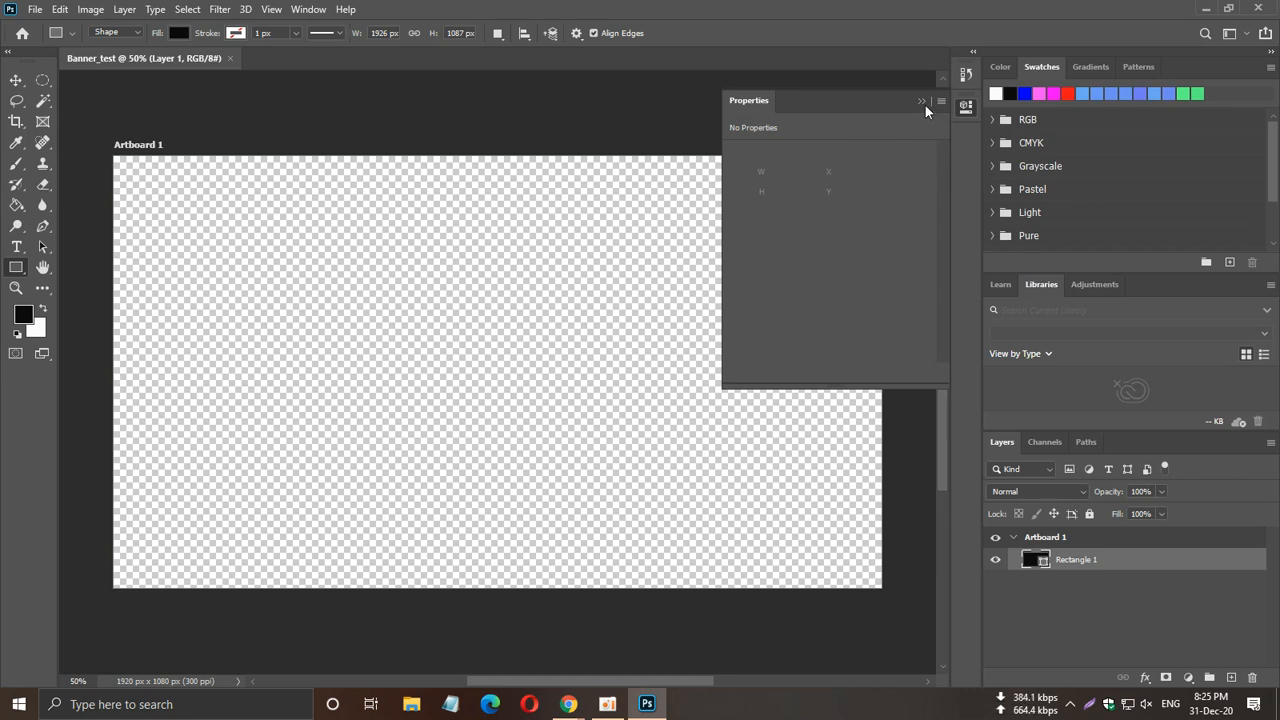
left_click(922, 100)
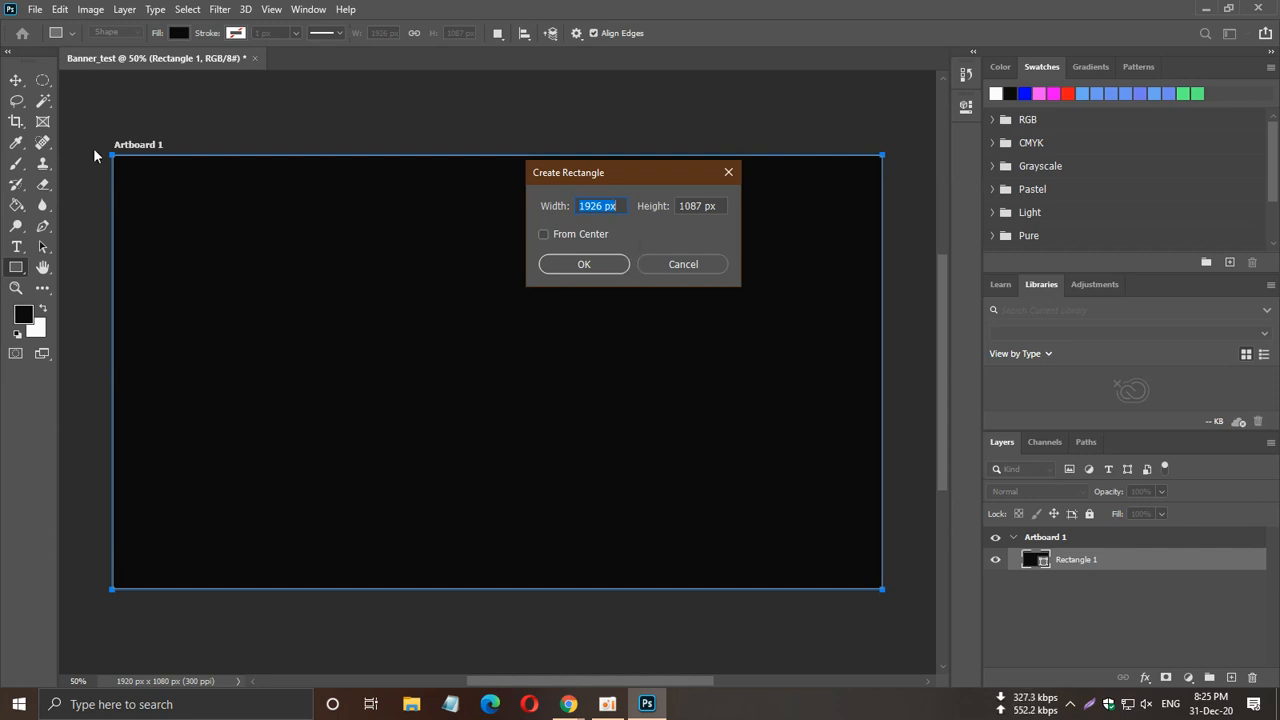
Try to create a rectangle with exact dimensions of 1920 by 1080 px, and undo it.
left_click(606, 206)
key("BackSpace")
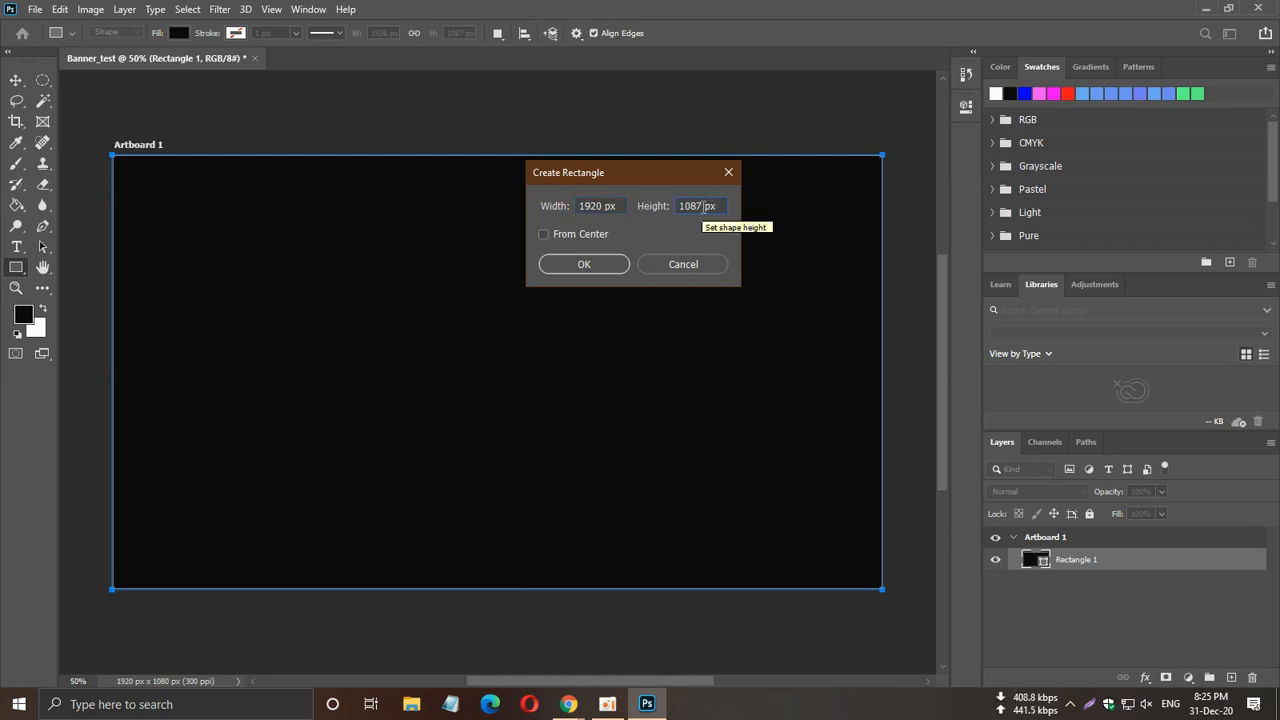
key("BackSpace")
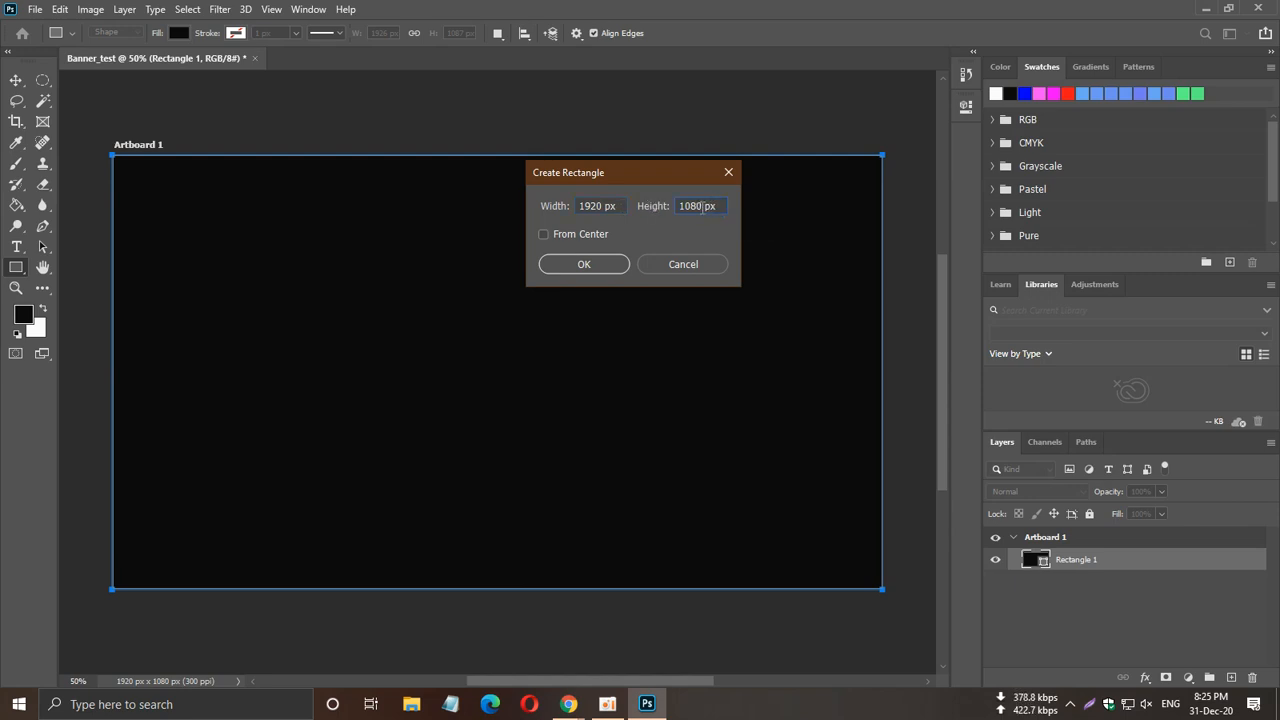
left_click(591, 264)
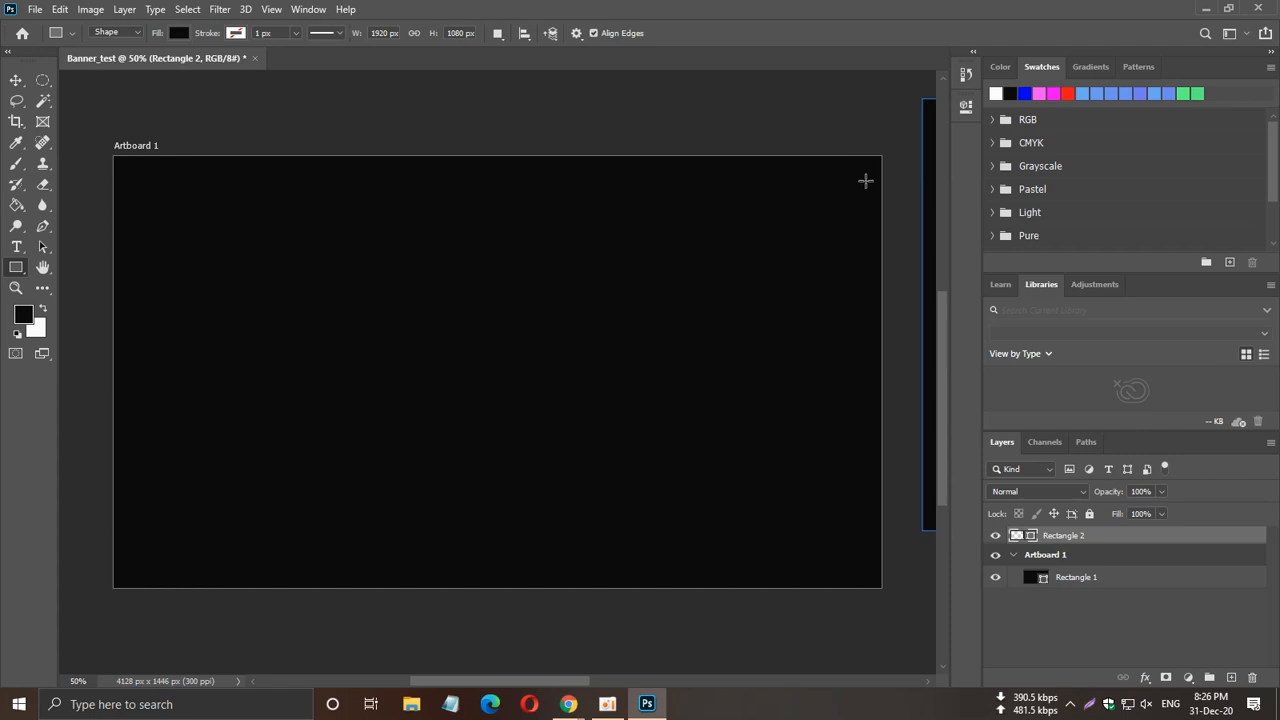
key("ctrl+z")
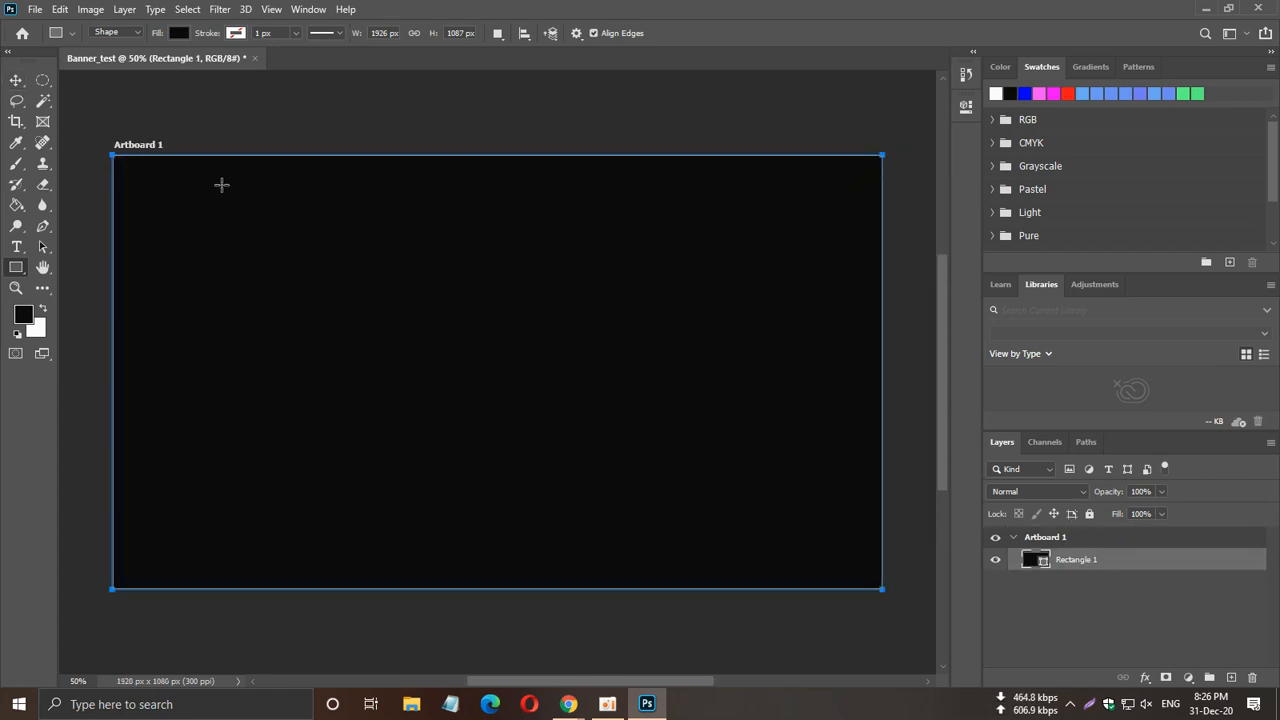
Draw a second rectangle about 1870 by 1023 px just inside the artboard edges and swap the foreground and background colours.
left_click(16, 80)
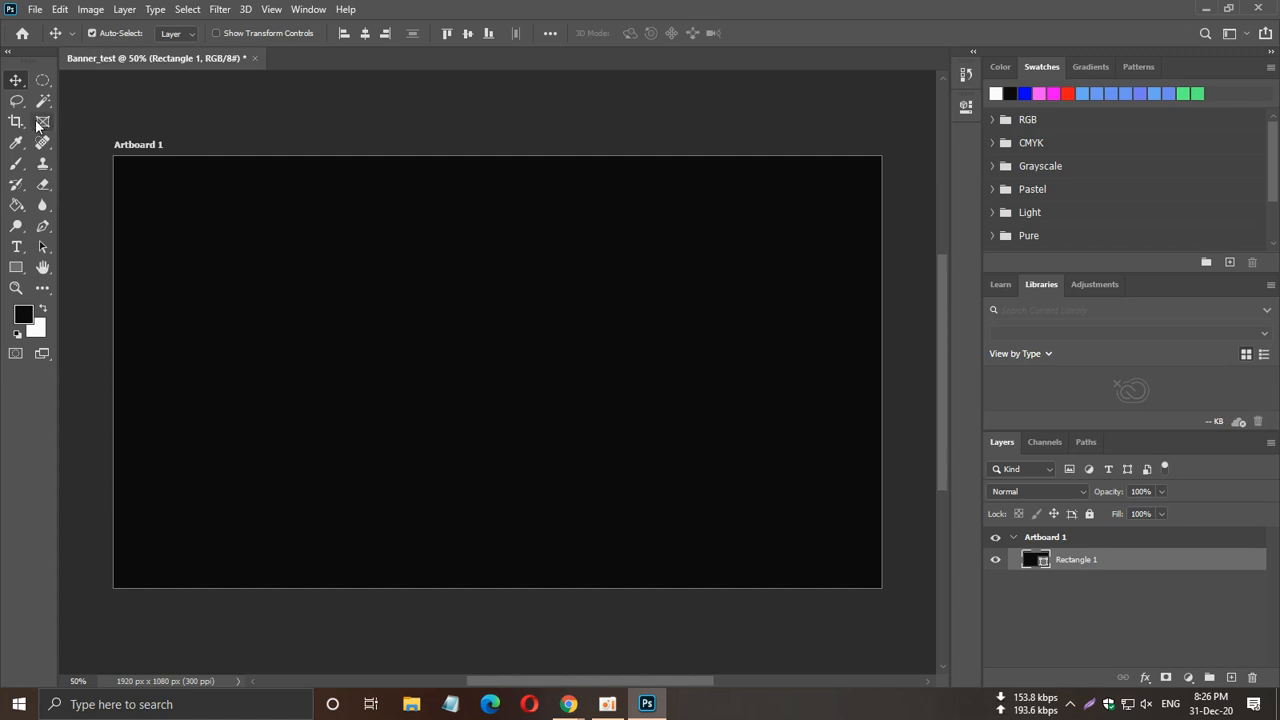
mouse_move(16, 268)
left_mouse_down()
mouse_move(109, 282)
mouse_move(112, 271)
left_mouse_up()
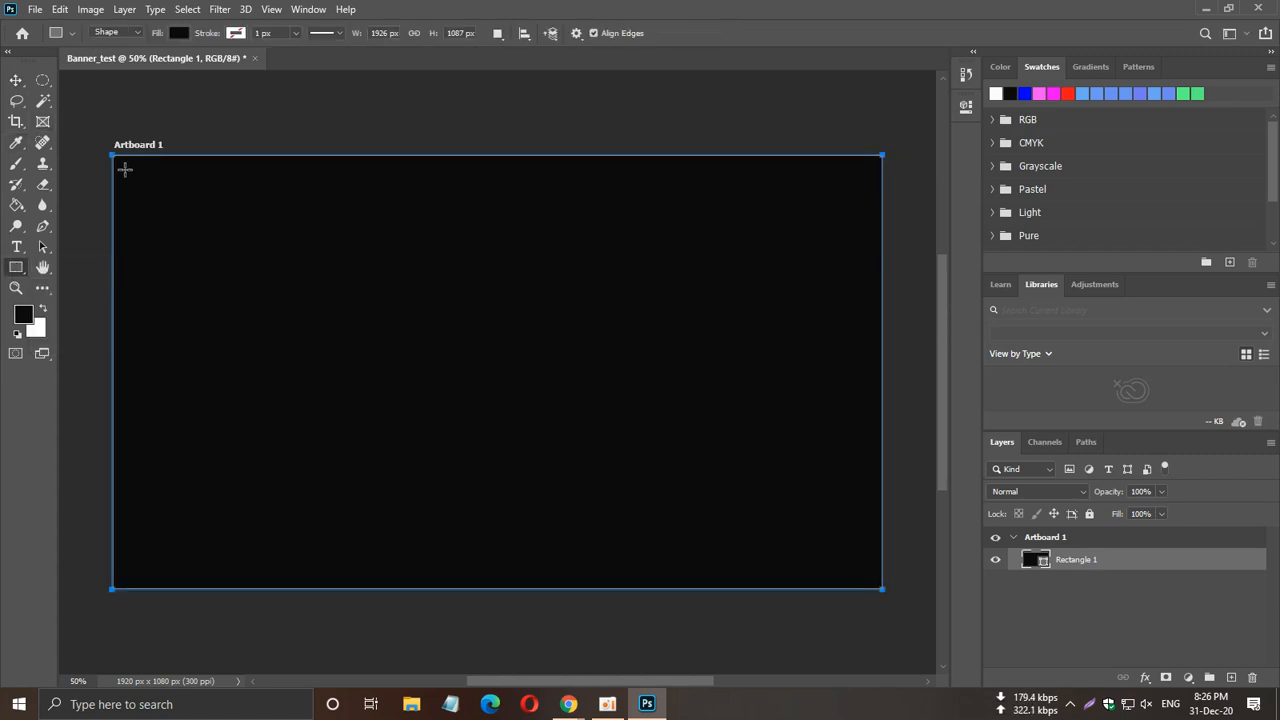
left_click_drag(123, 167, 873, 578)
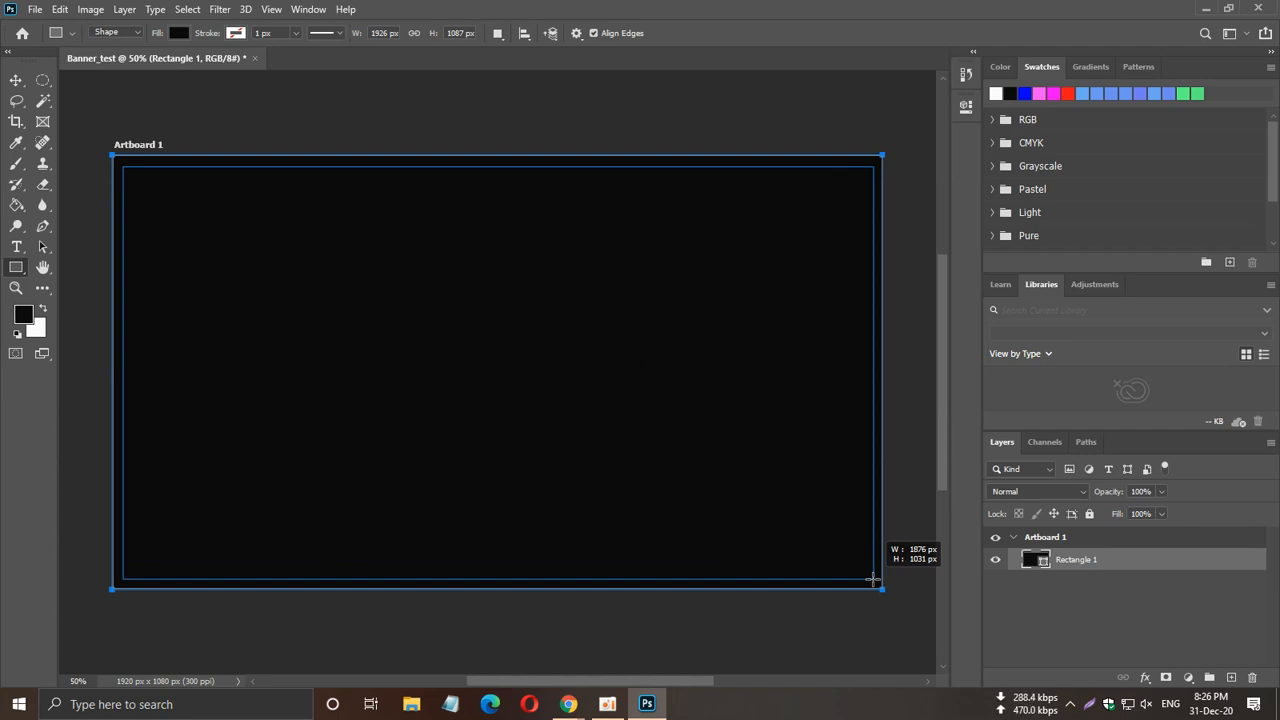
left_click_drag(873, 578, 869, 575)
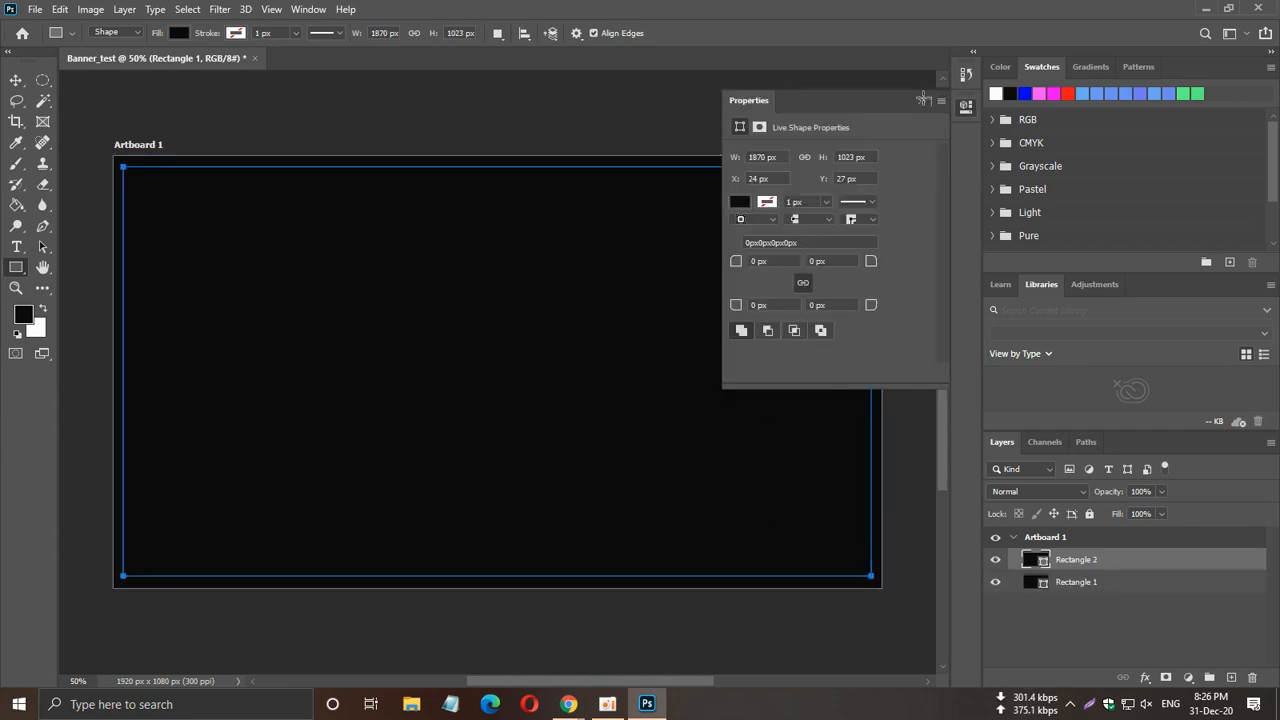
left_click(921, 99)
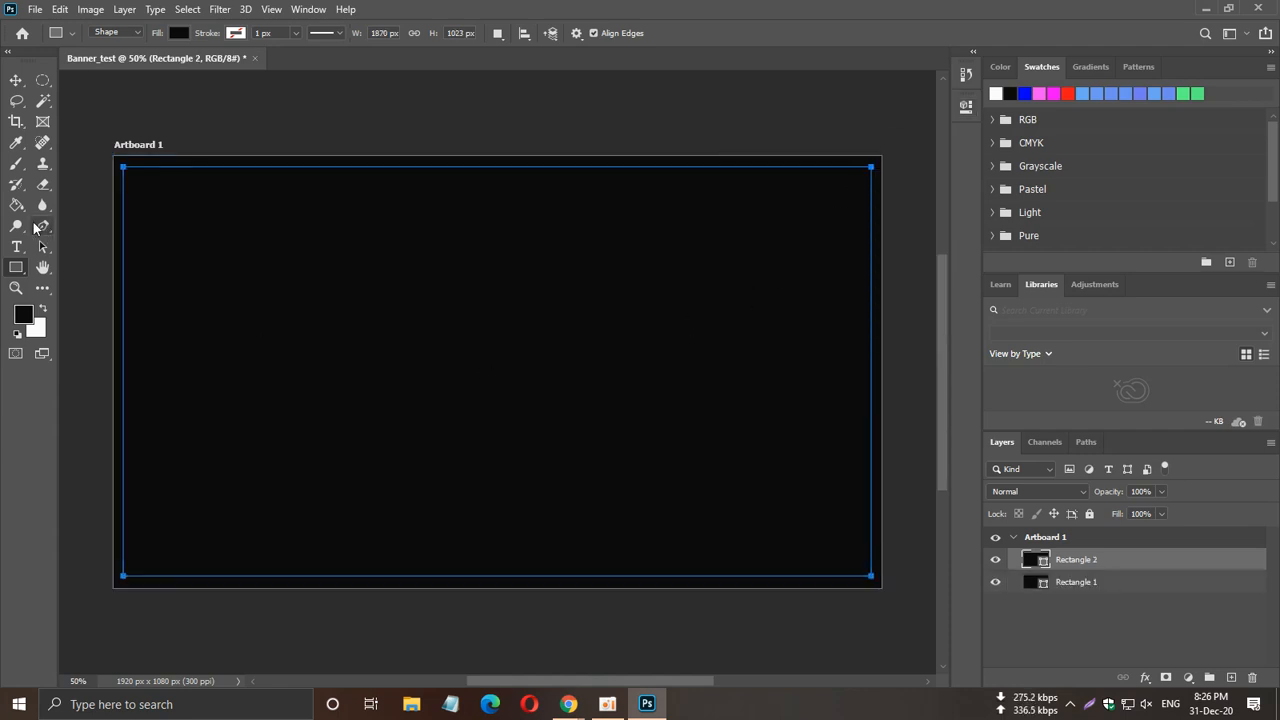
left_click(42, 311)
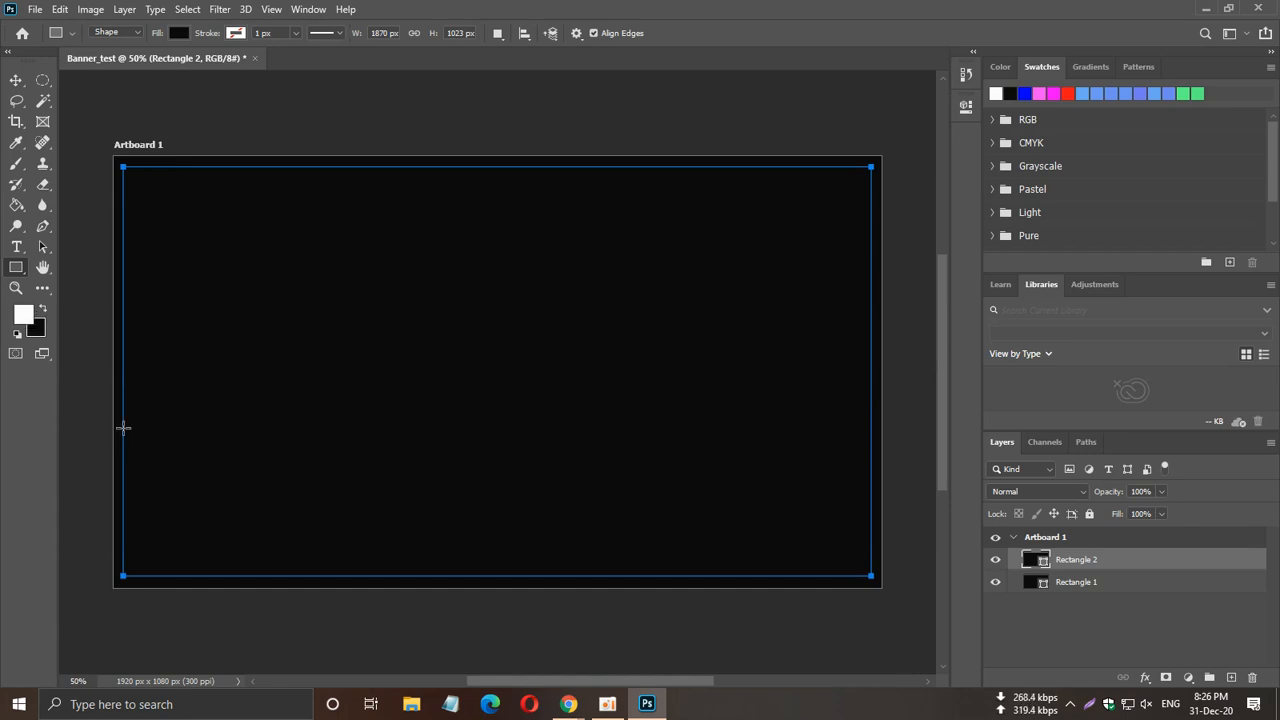
Try to create a third rectangle of 1870 by 1023 px, and undo it.
left_click(322, 414)
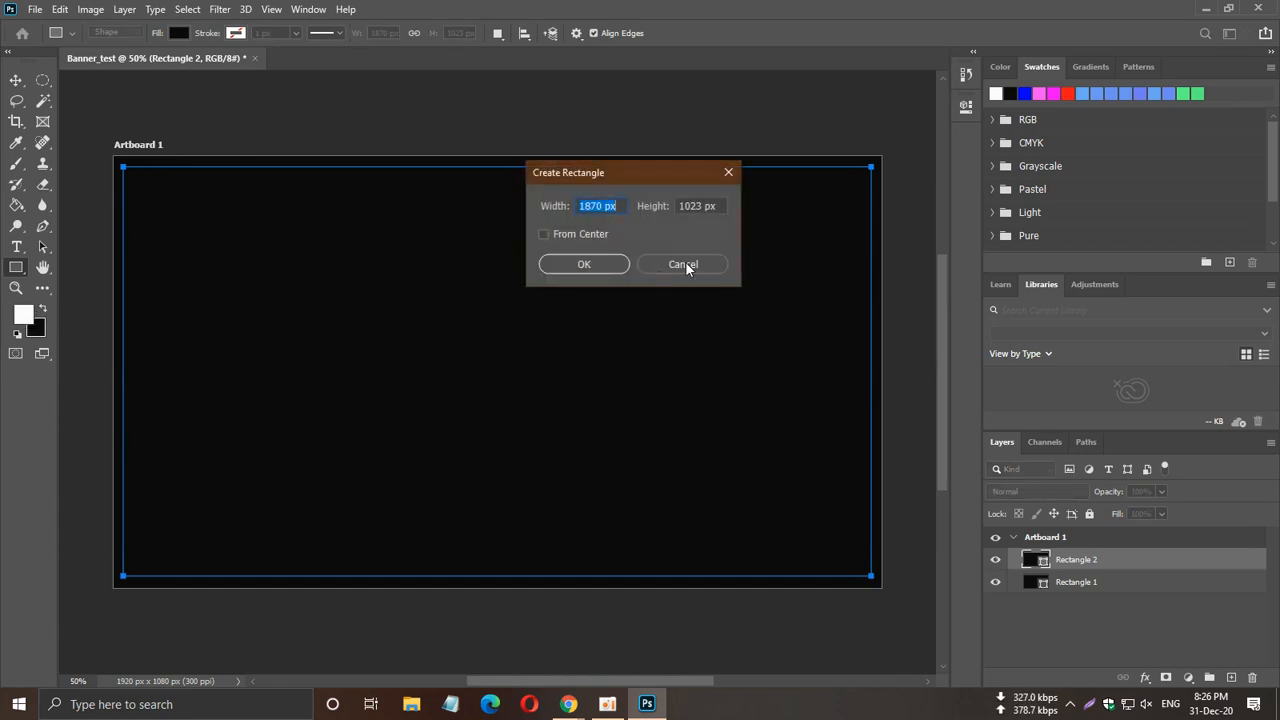
left_click(619, 265)
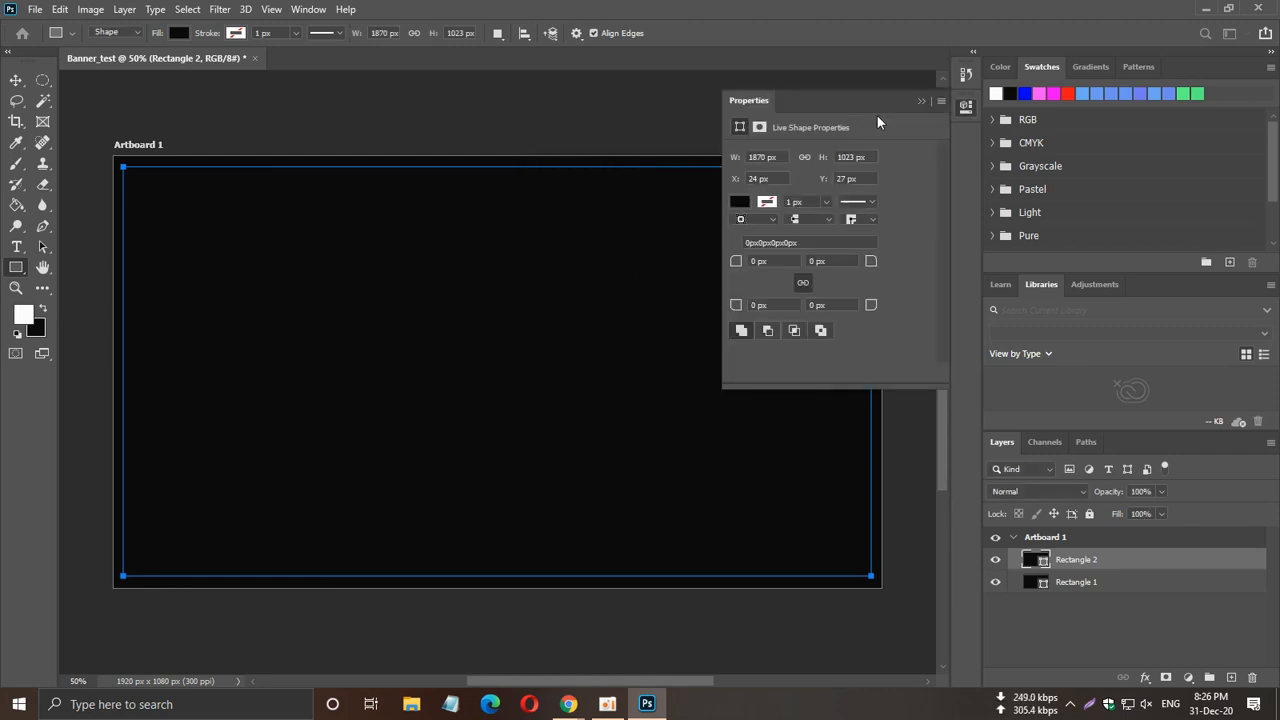
left_click(921, 101)
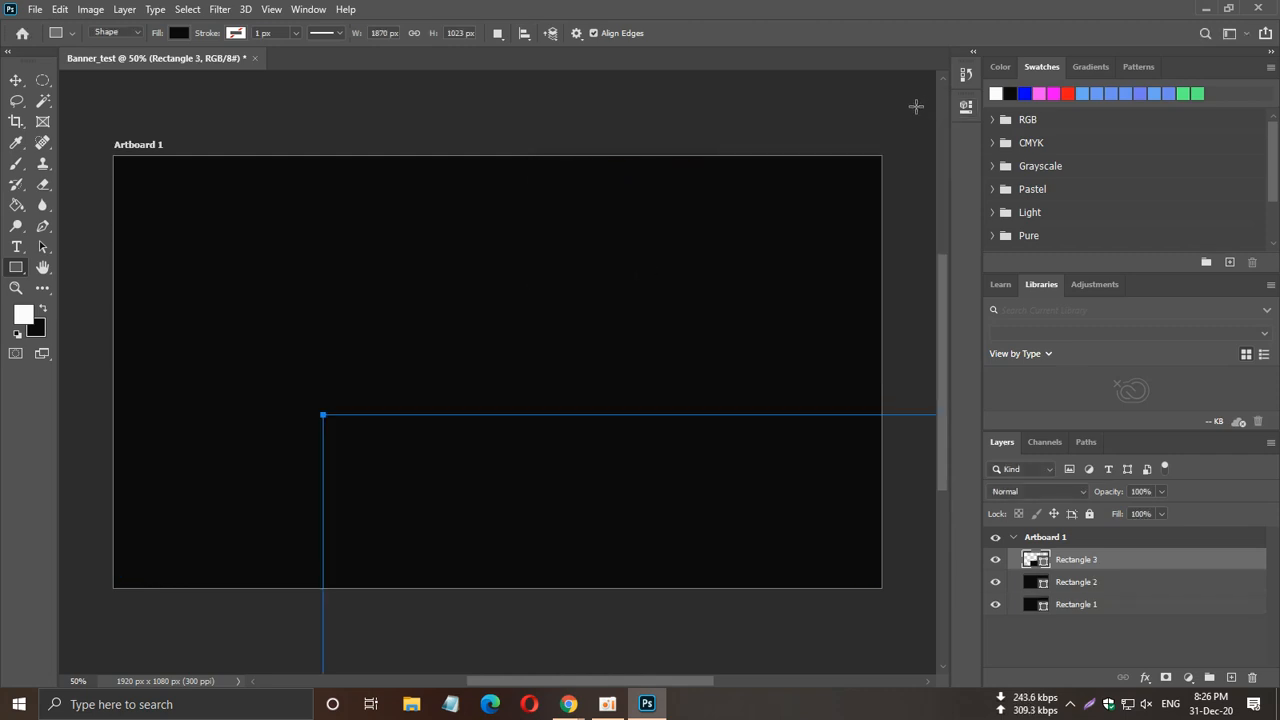
left_click(16, 80)
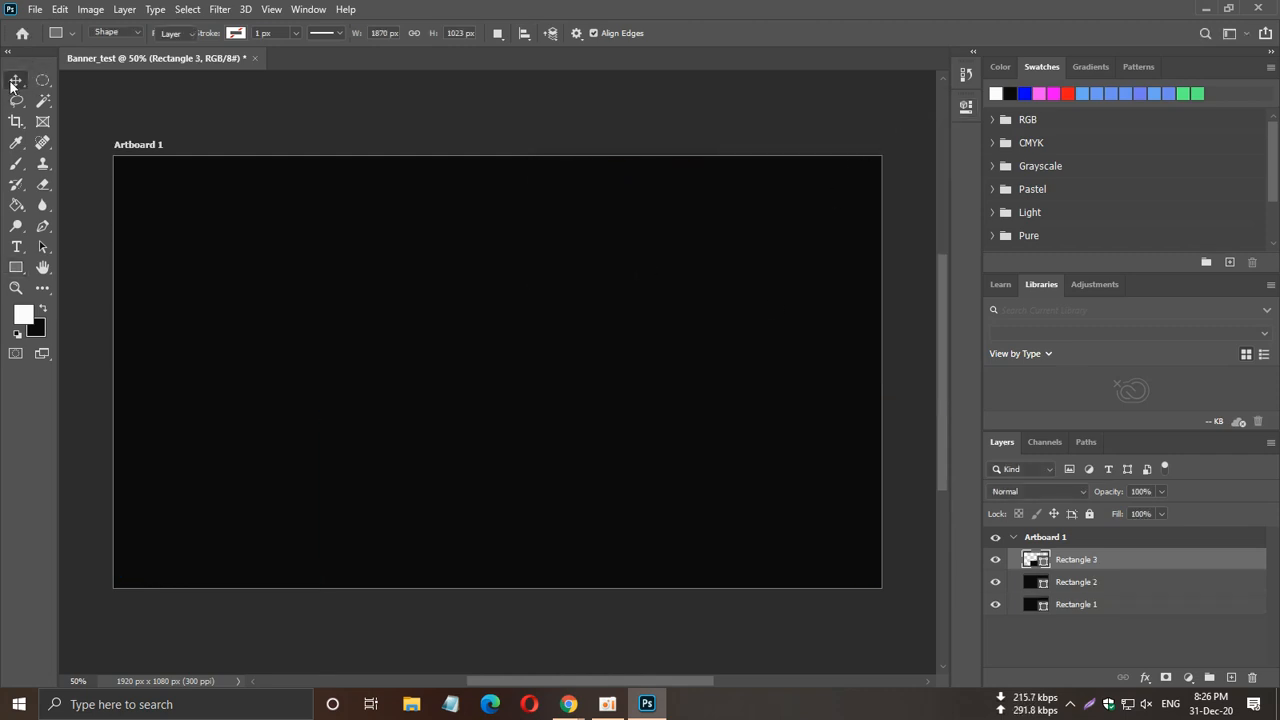
left_click(386, 309)
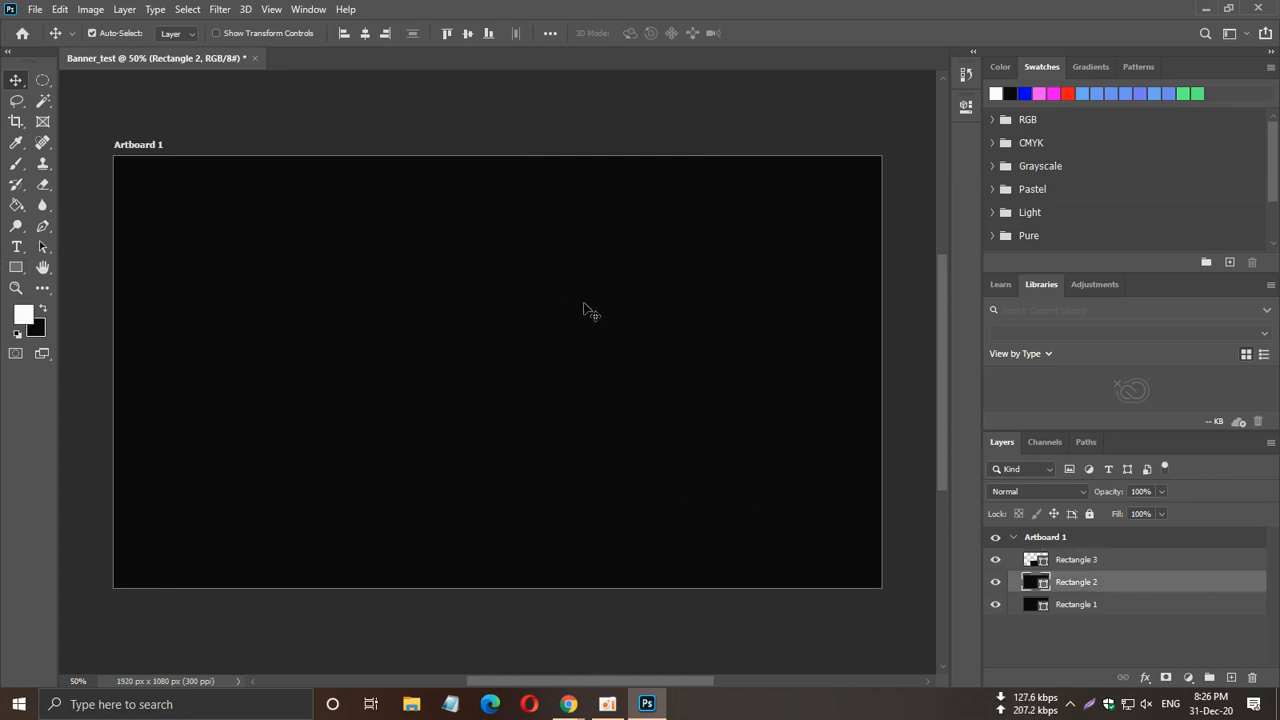
key("ctrl+z")
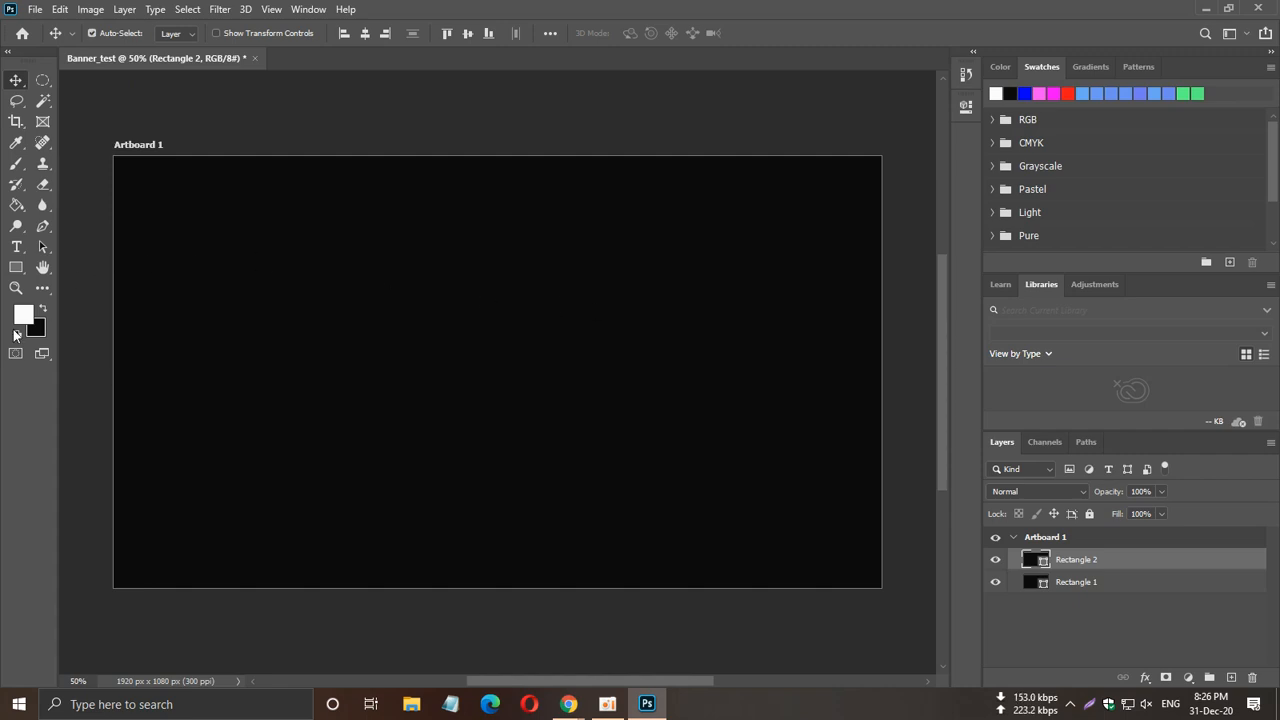
Swap the foreground and background colours and back again, and toggle the visibility of the Rectangle 2 layer.
left_click(43, 307)
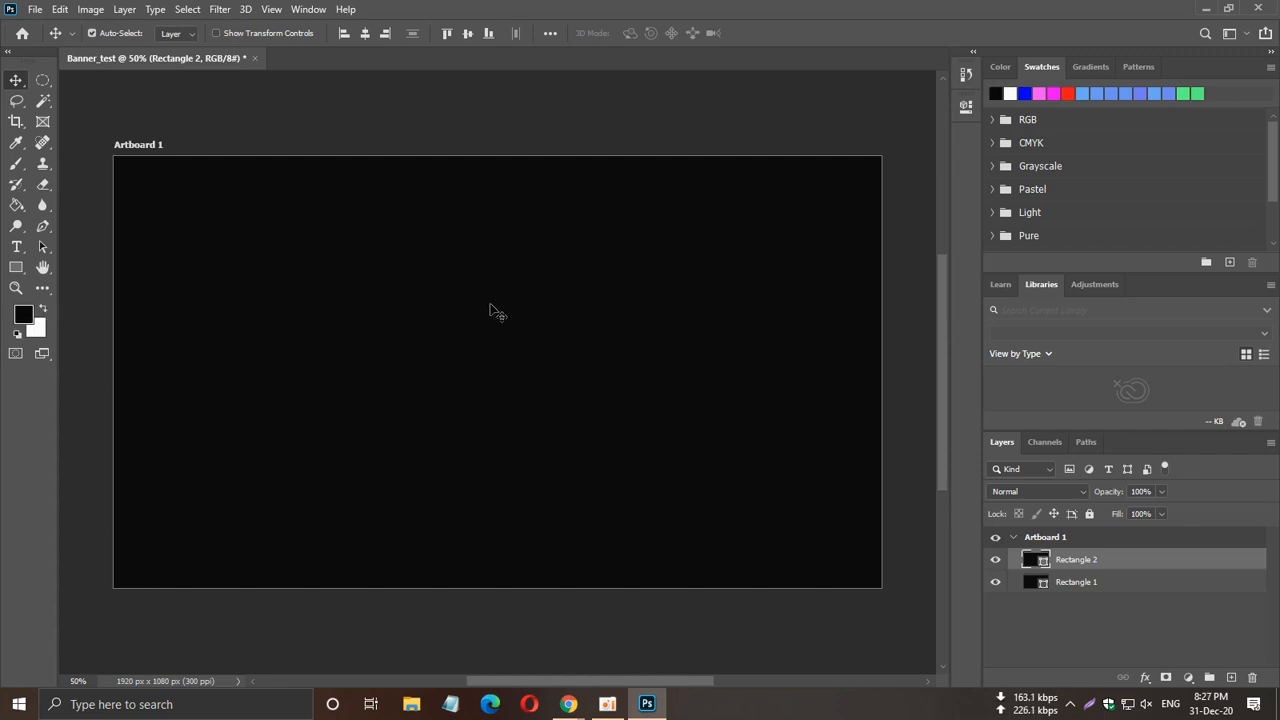
left_click(995, 560)
left_click(995, 560)
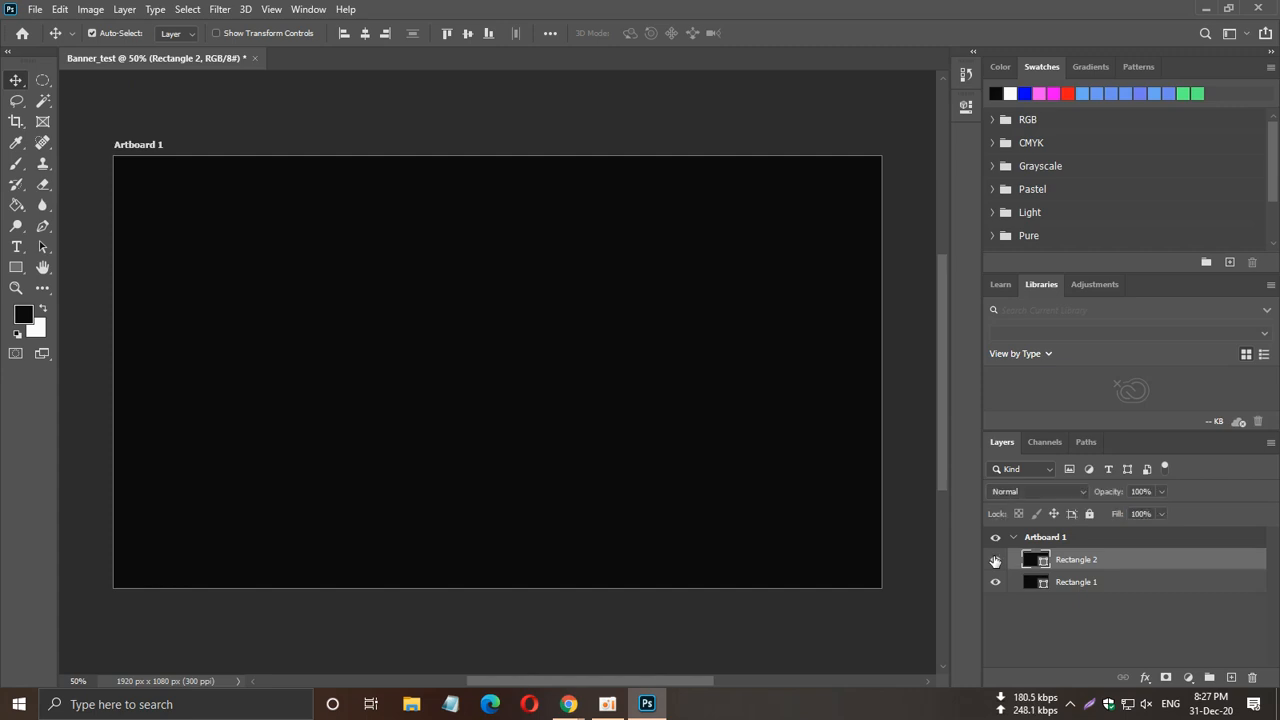
left_click(44, 309)
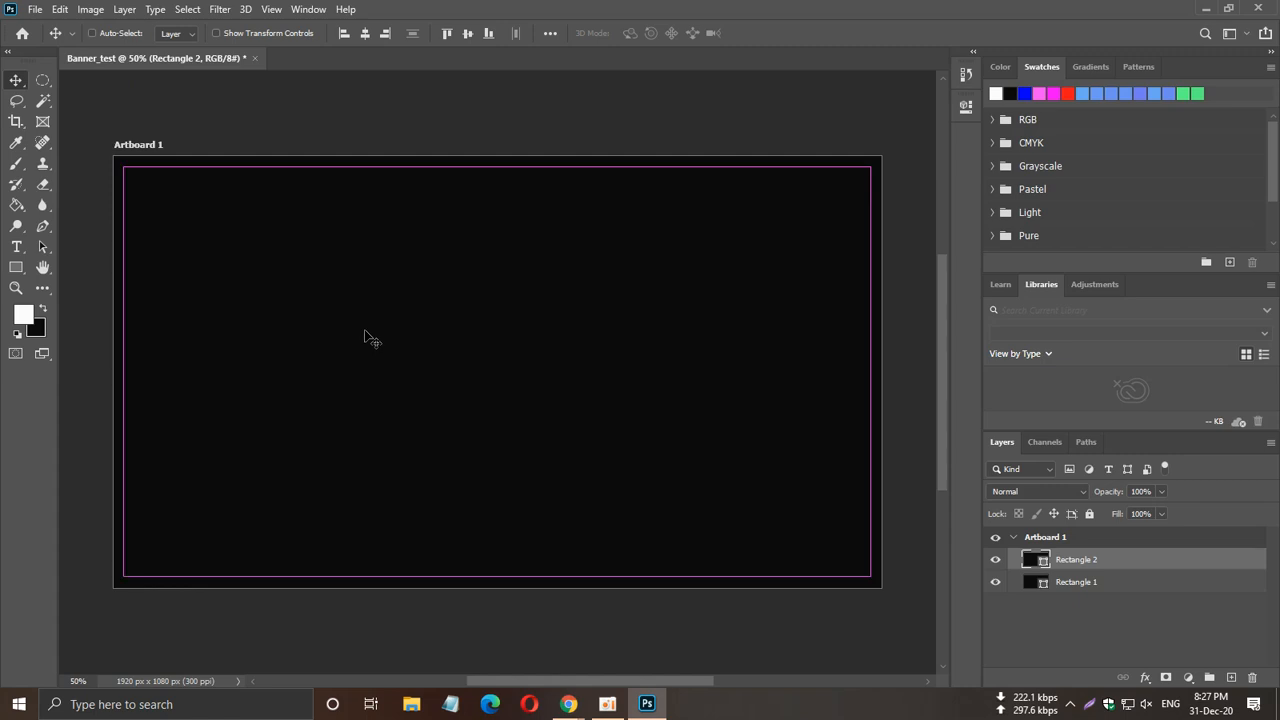
Undo the drawing of the second rectangle, keeping only the full-size black one.
key("ctrl+z")
key("ctrl+z")
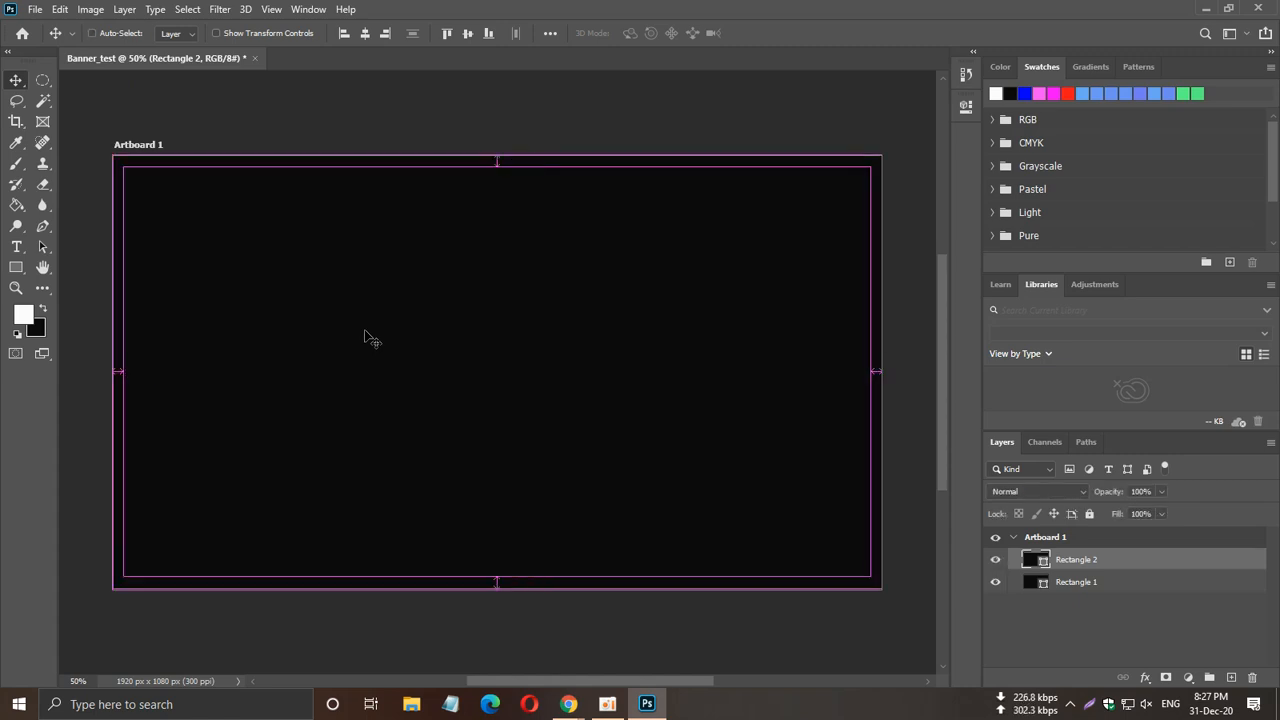
key("ctrl+z")
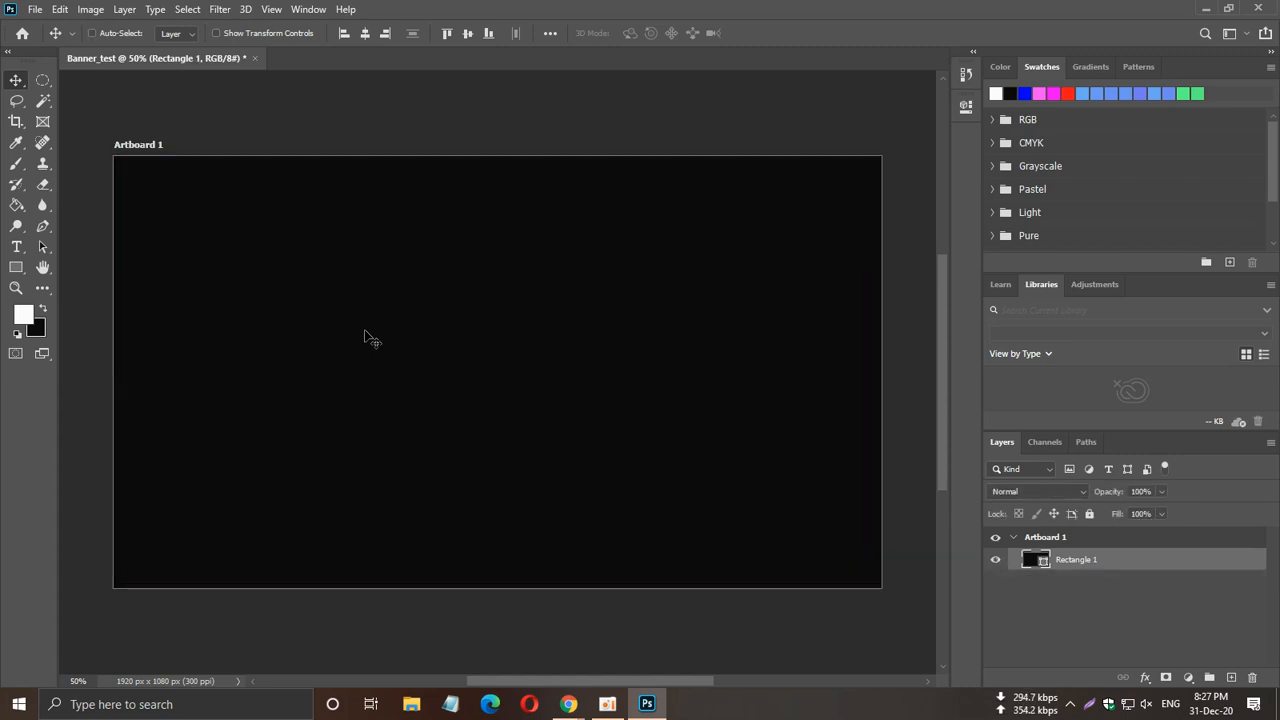
Draw an inset rectangle about 1858 by 1009 px inside the artboard edges and switch to the Move Tool.
left_click(16, 267)
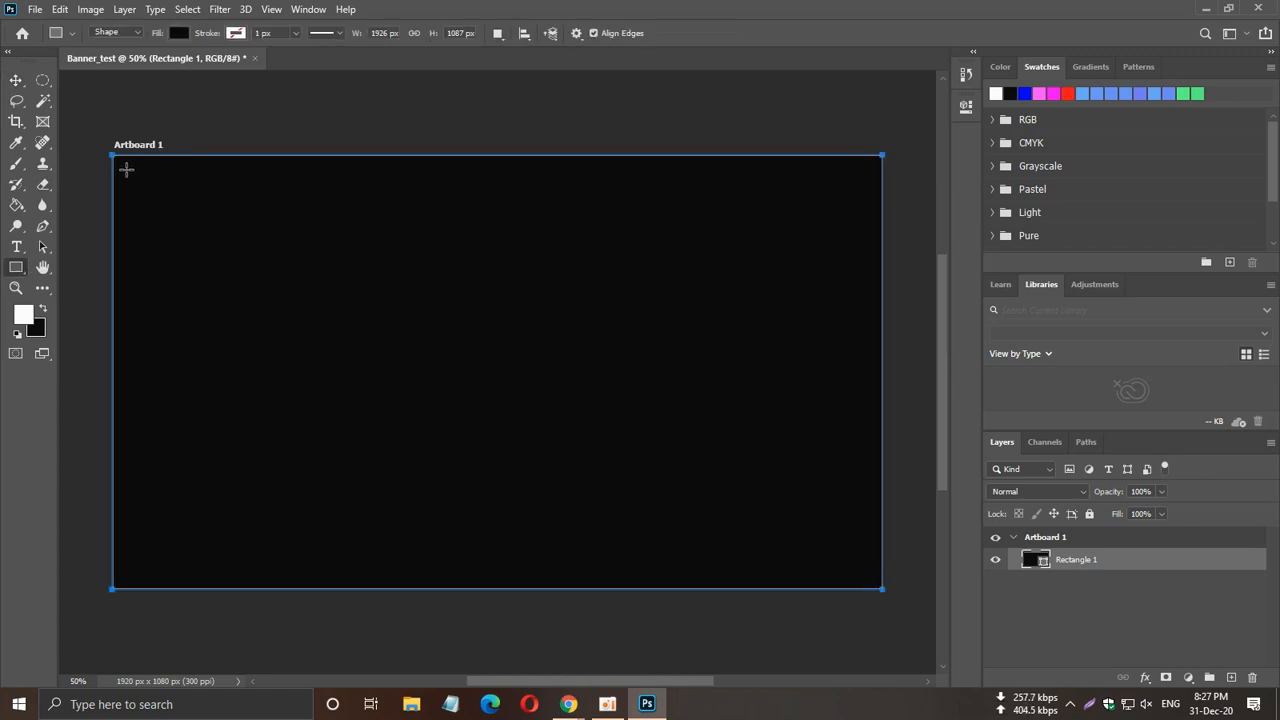
left_click_drag(126, 169, 869, 572)
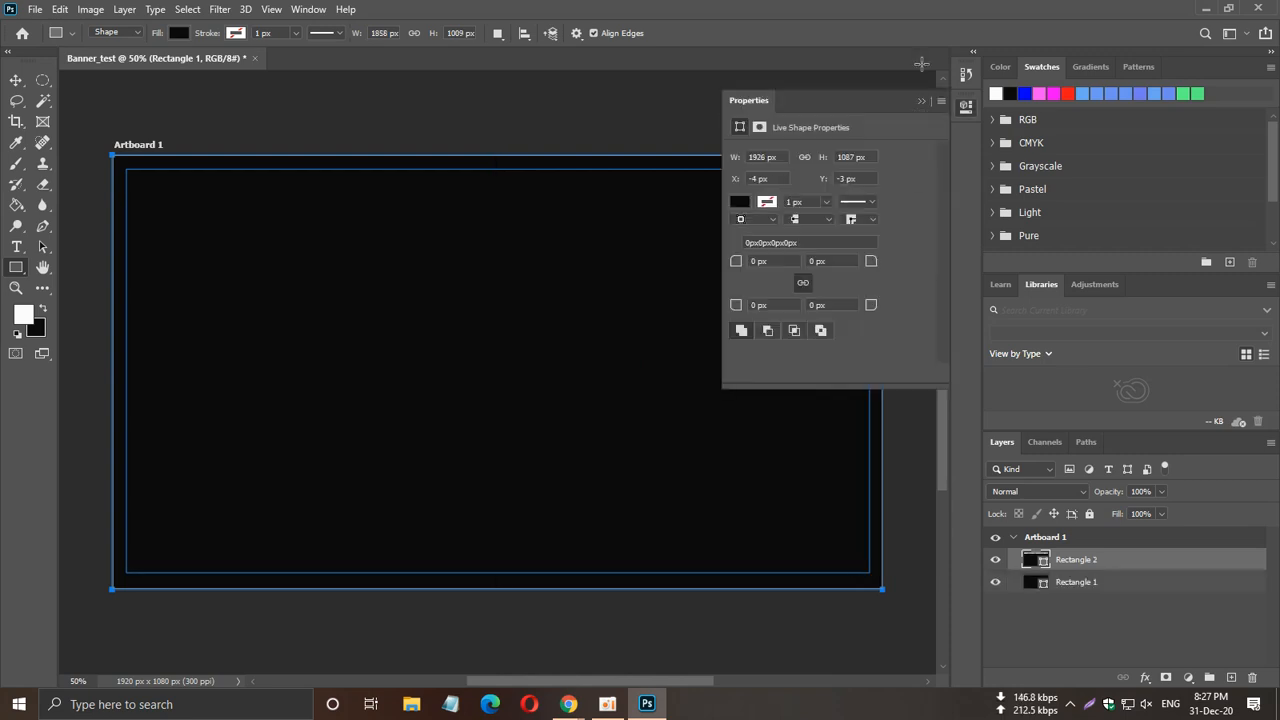
left_click(921, 101)
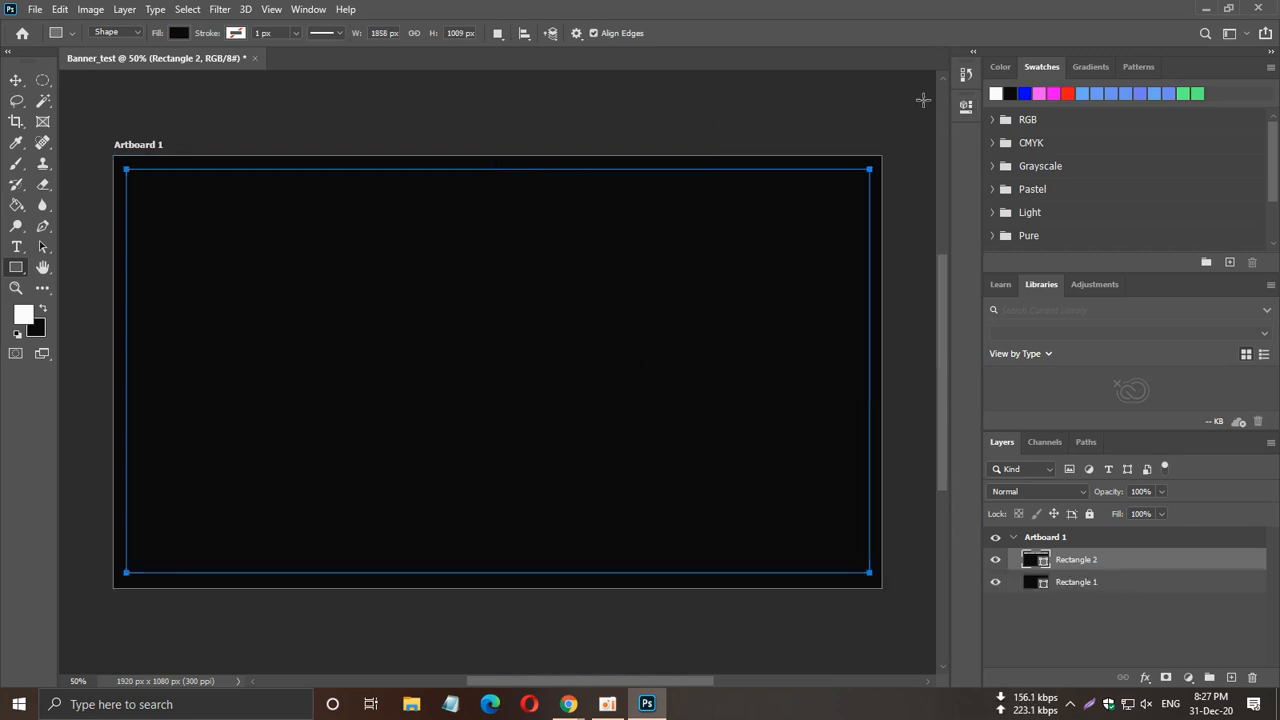
left_click(16, 79)
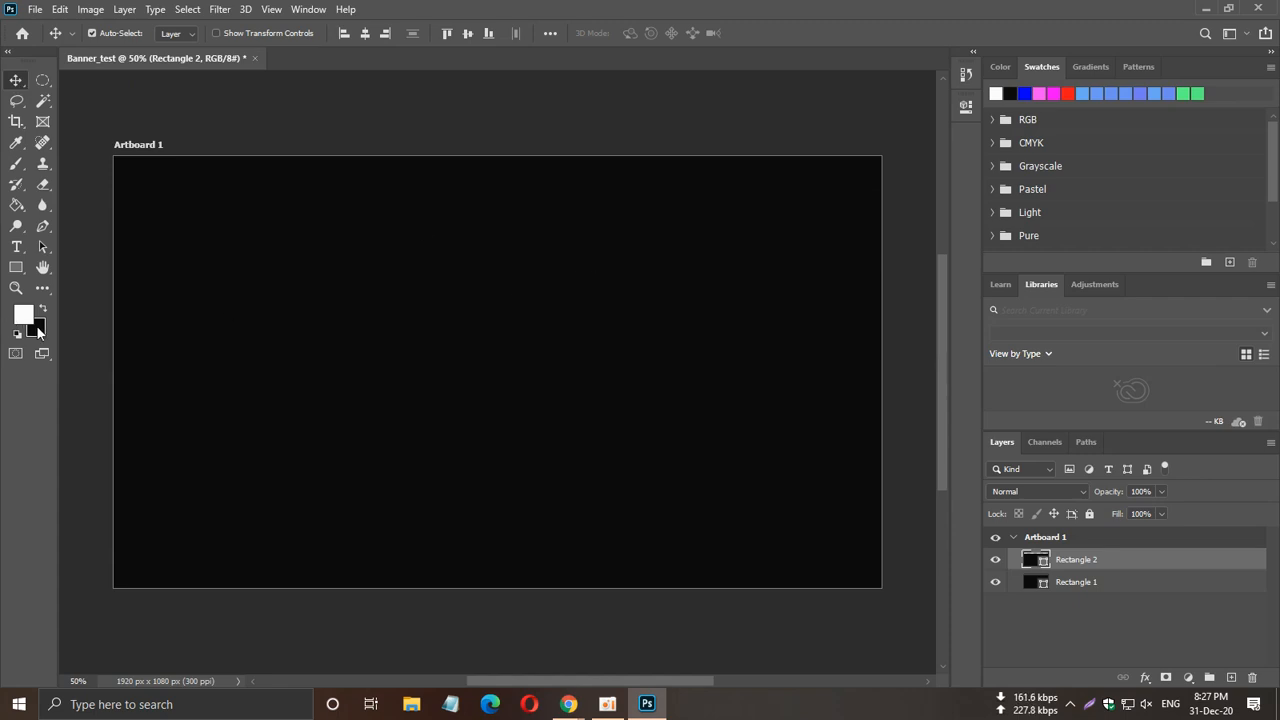
Set the background colour to near-white f8f8fc.
left_click(38, 331)
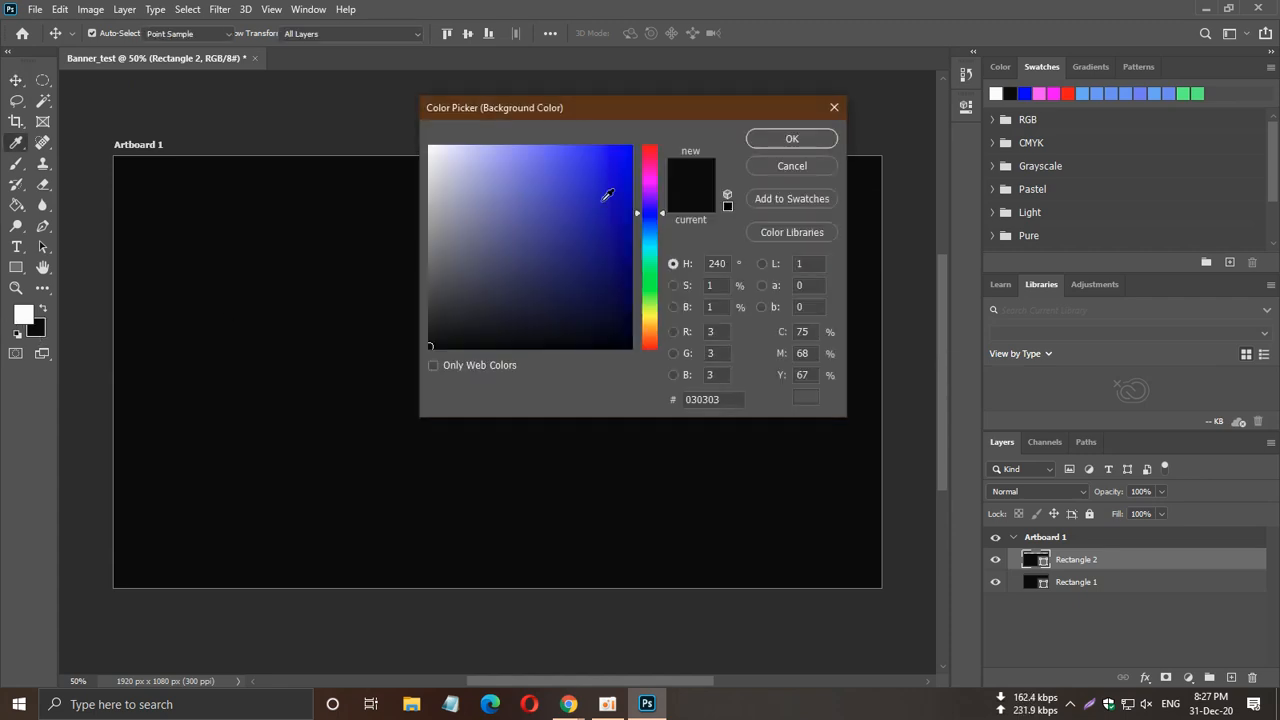
left_click(430, 153)
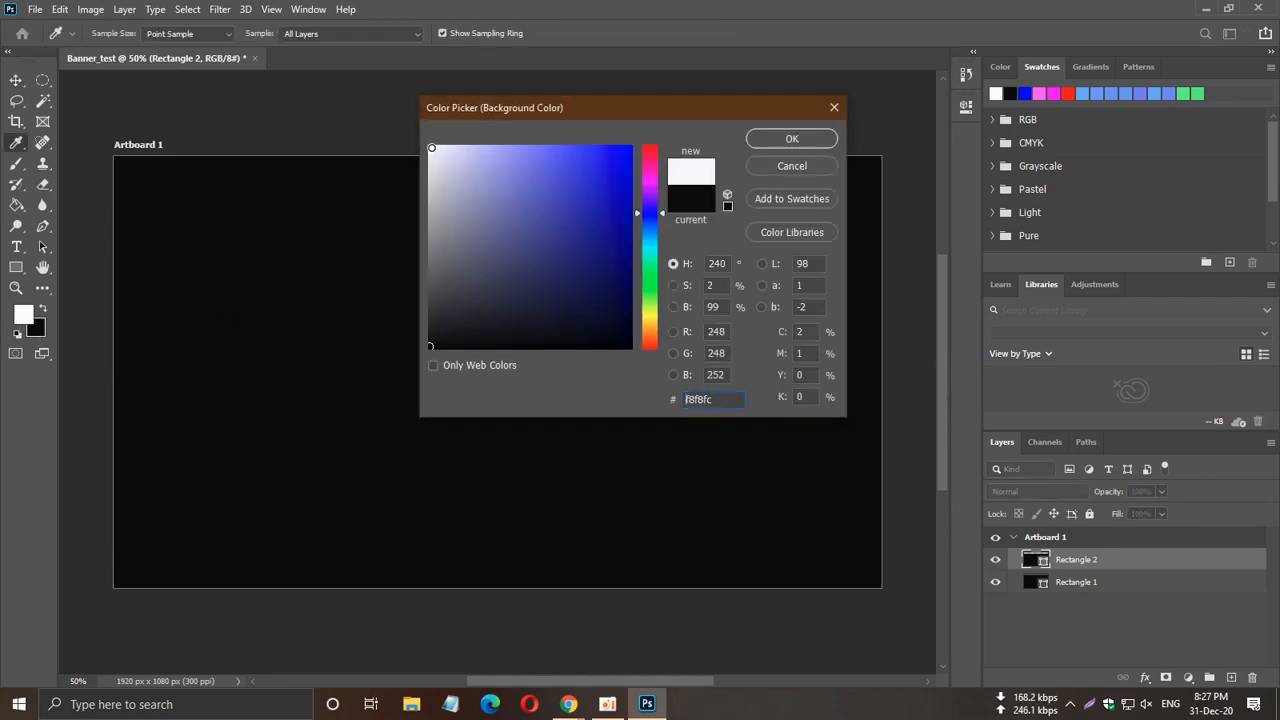
left_click(805, 145)
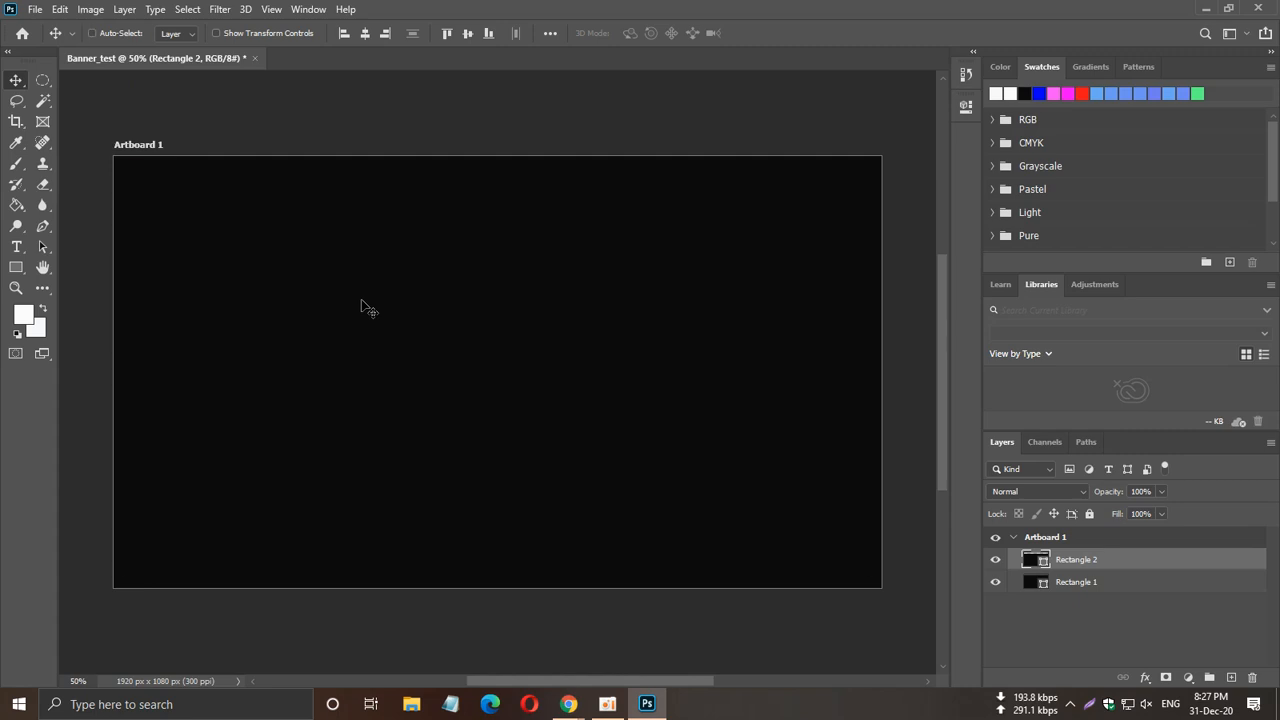
Open and close Free Transform on the inset rectangle without changes, and delete the rectangle.
key("ctrl+t")
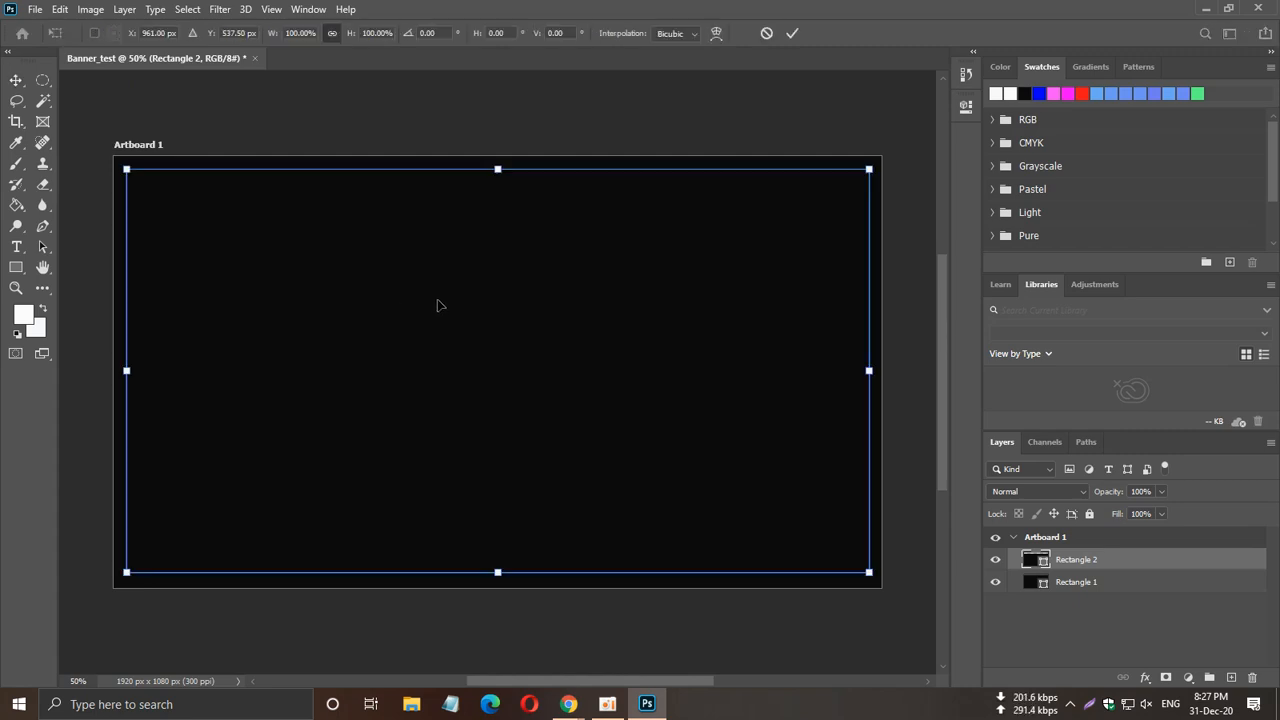
key("Return")
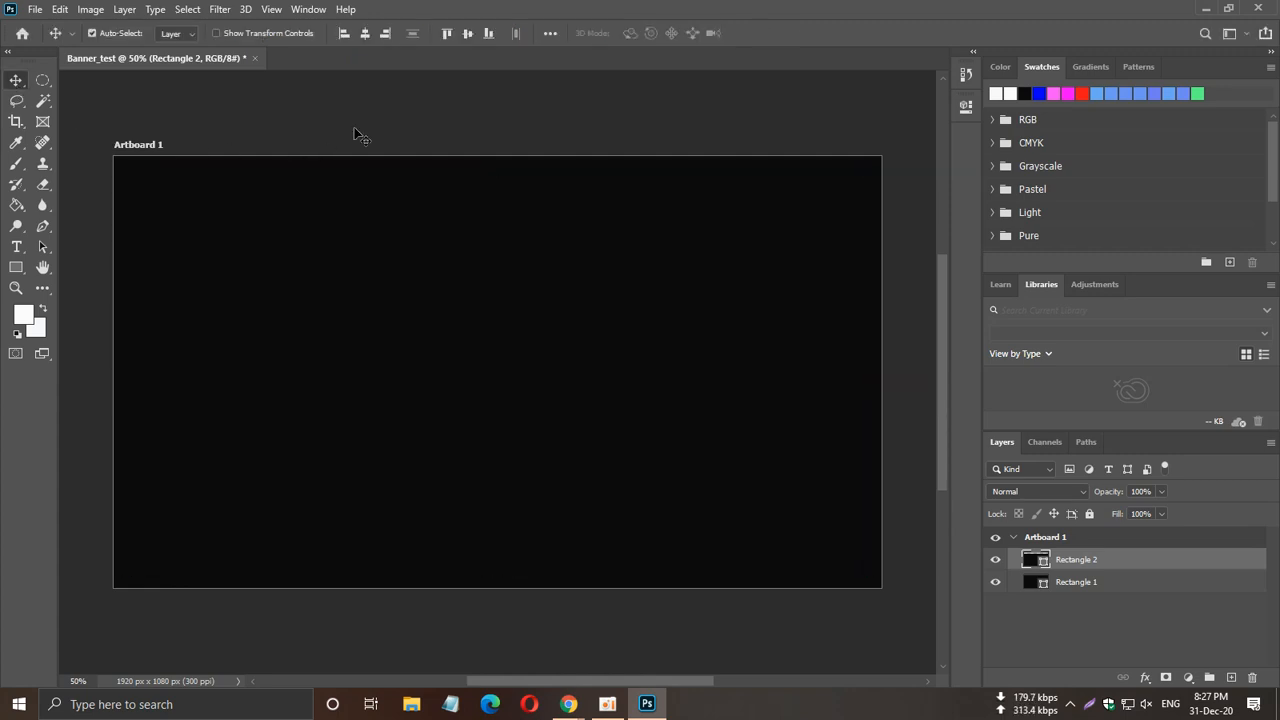
key("ctrl")
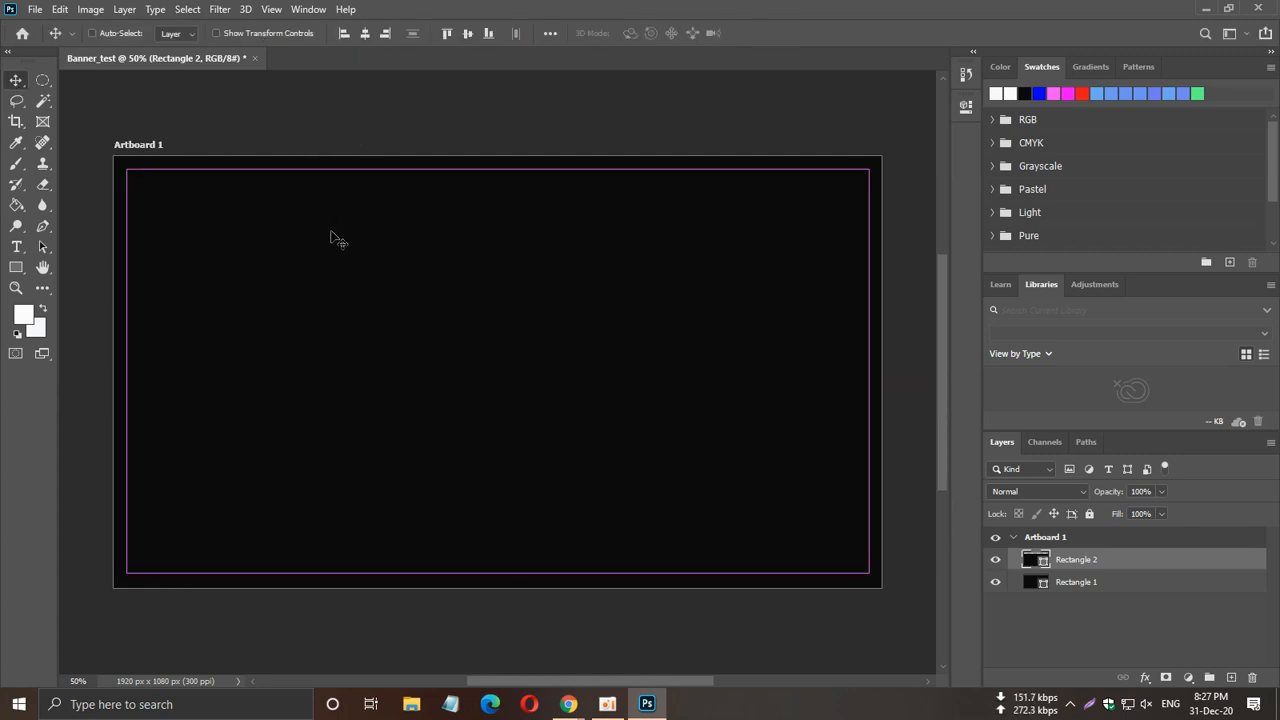
key("Delete")
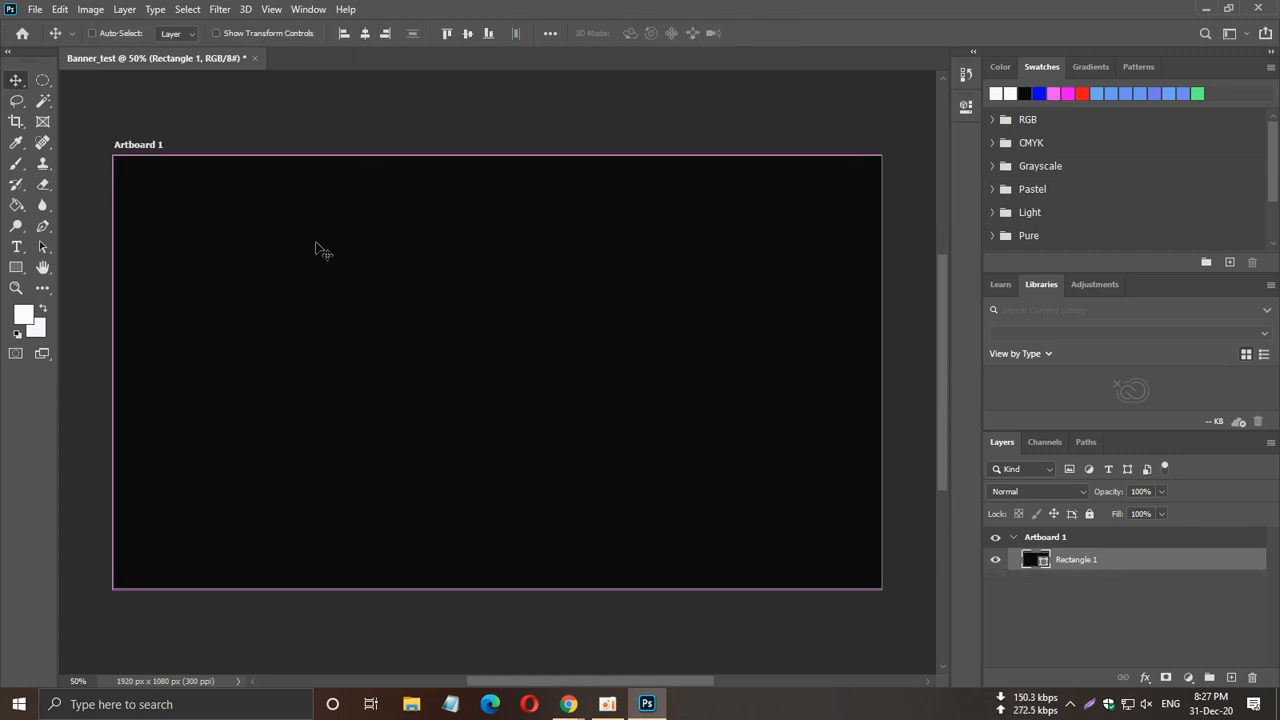
Draw a new inset rectangle about 1868 by 1019 px just inside the artboard edges with the Rectangle Tool.
left_click(30, 319)
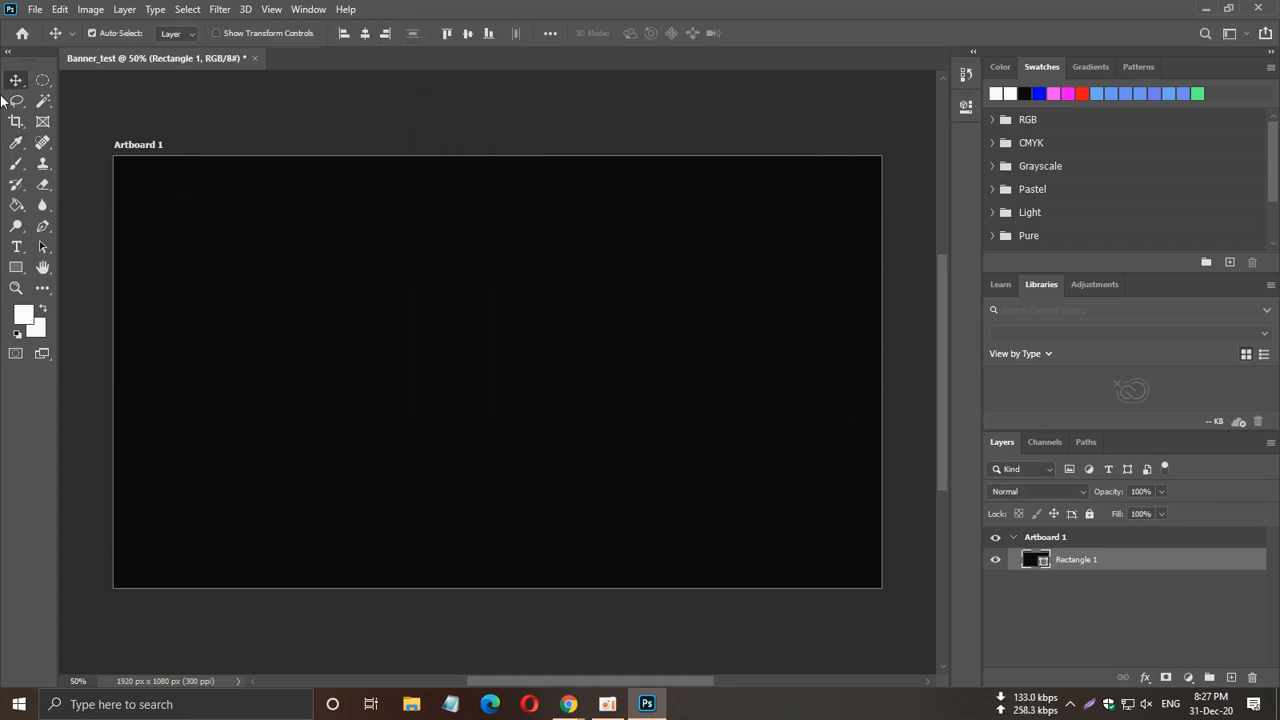
left_click(15, 269)
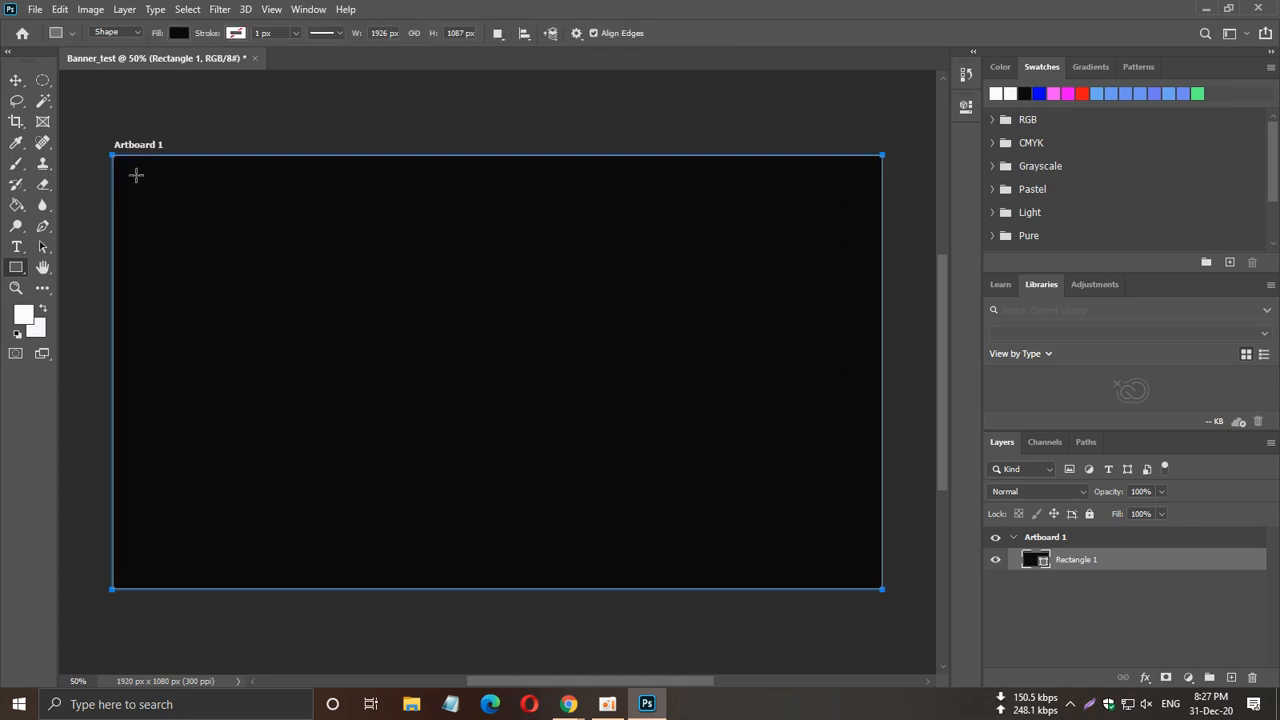
left_click_drag(124, 168, 871, 574)
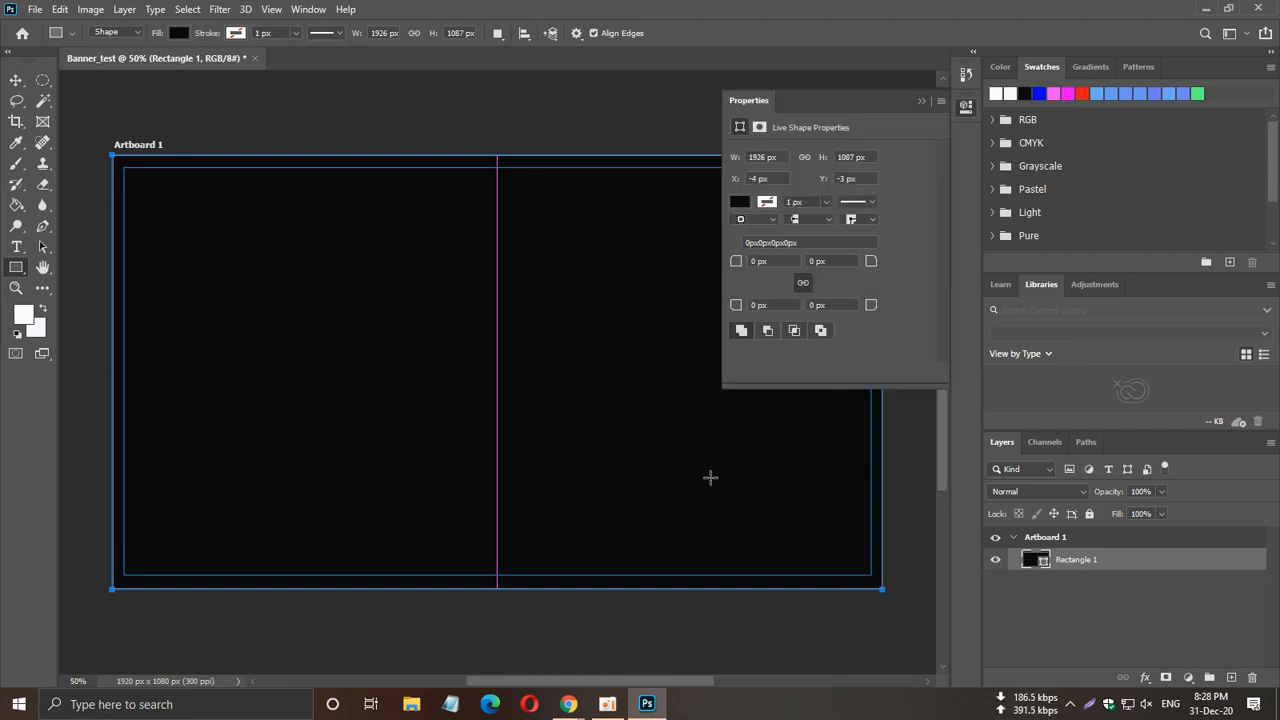
left_click(924, 103)
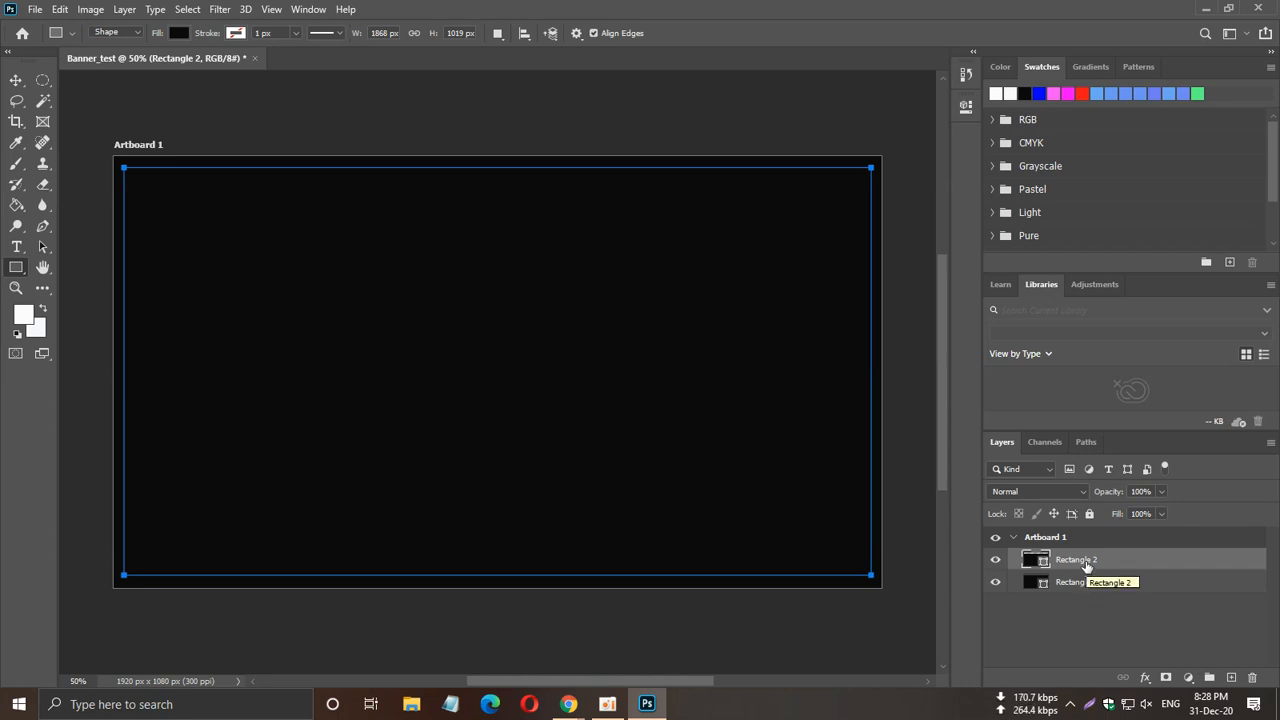
Move the Rectangle 1 layer above Rectangle 2 and select the Rectangle 2 layer.
left_click_drag(1095, 568, 1100, 605)
left_click(1088, 608)
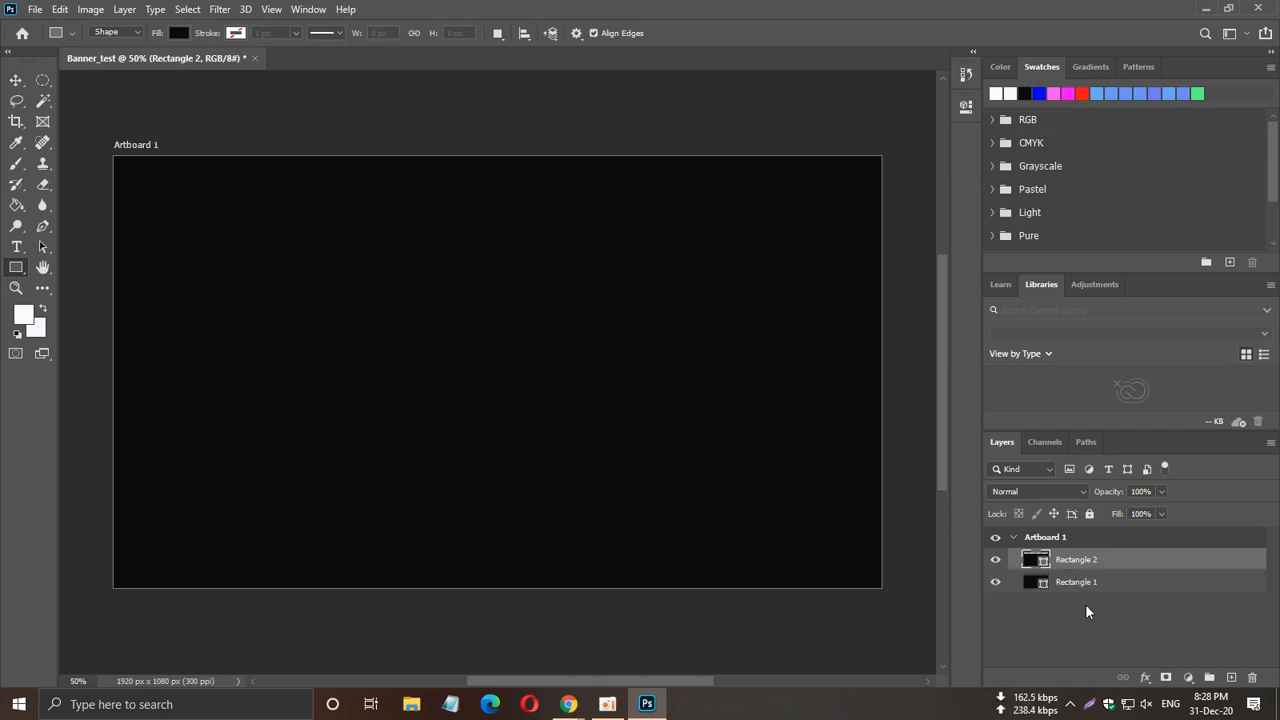
left_click(1077, 585)
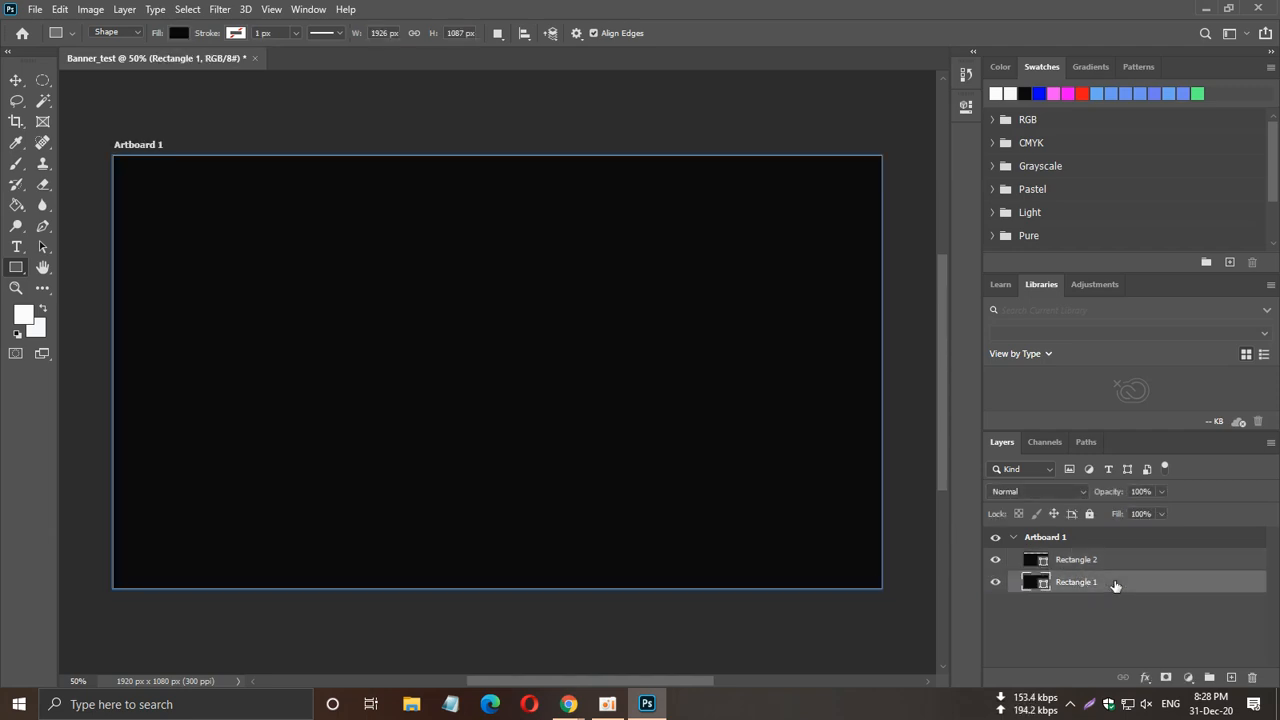
left_click_drag(1114, 588, 1112, 556)
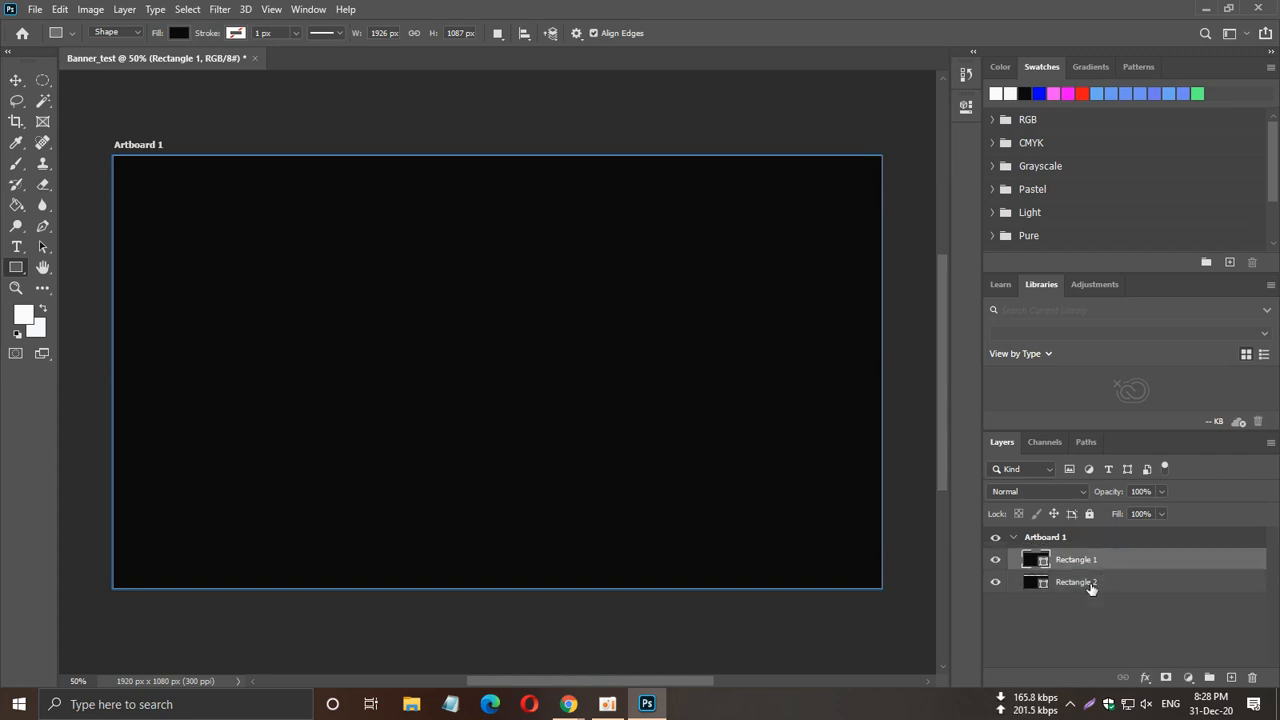
left_click(1094, 590)
left_click(1097, 588)
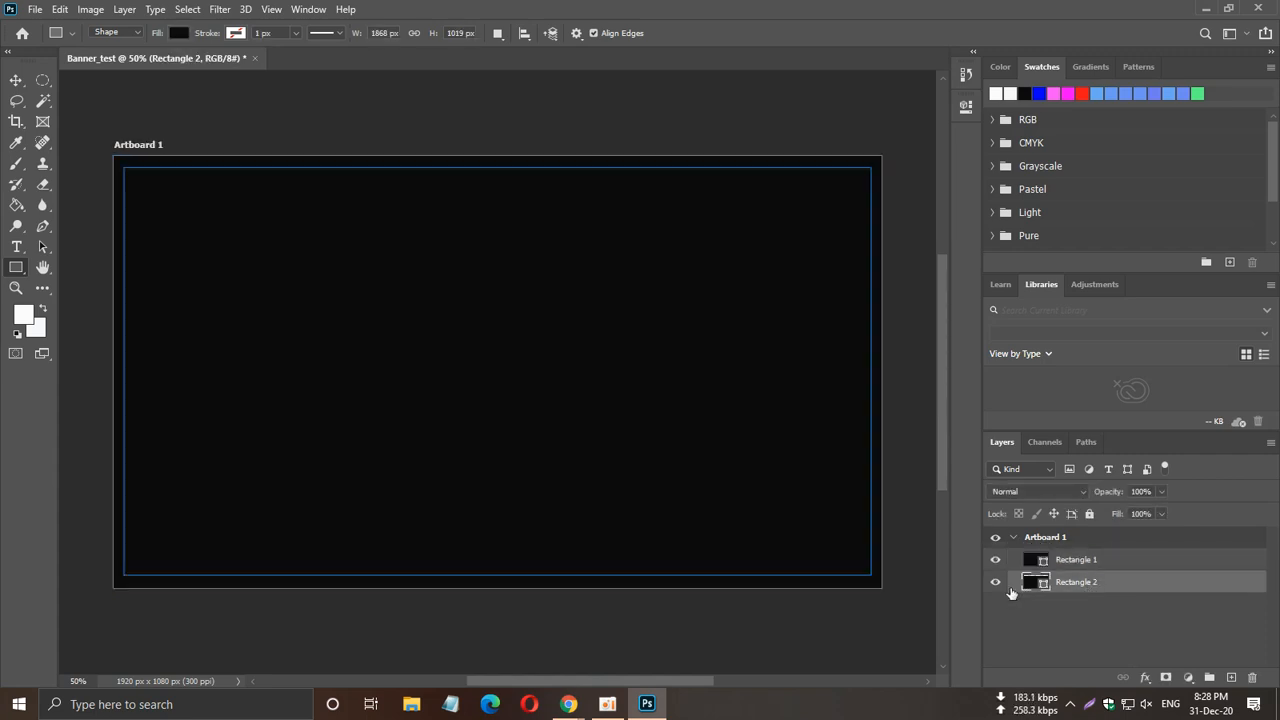
Hide the Rectangle 1 layer and cancel any new rectangle creation.
left_click(723, 628)
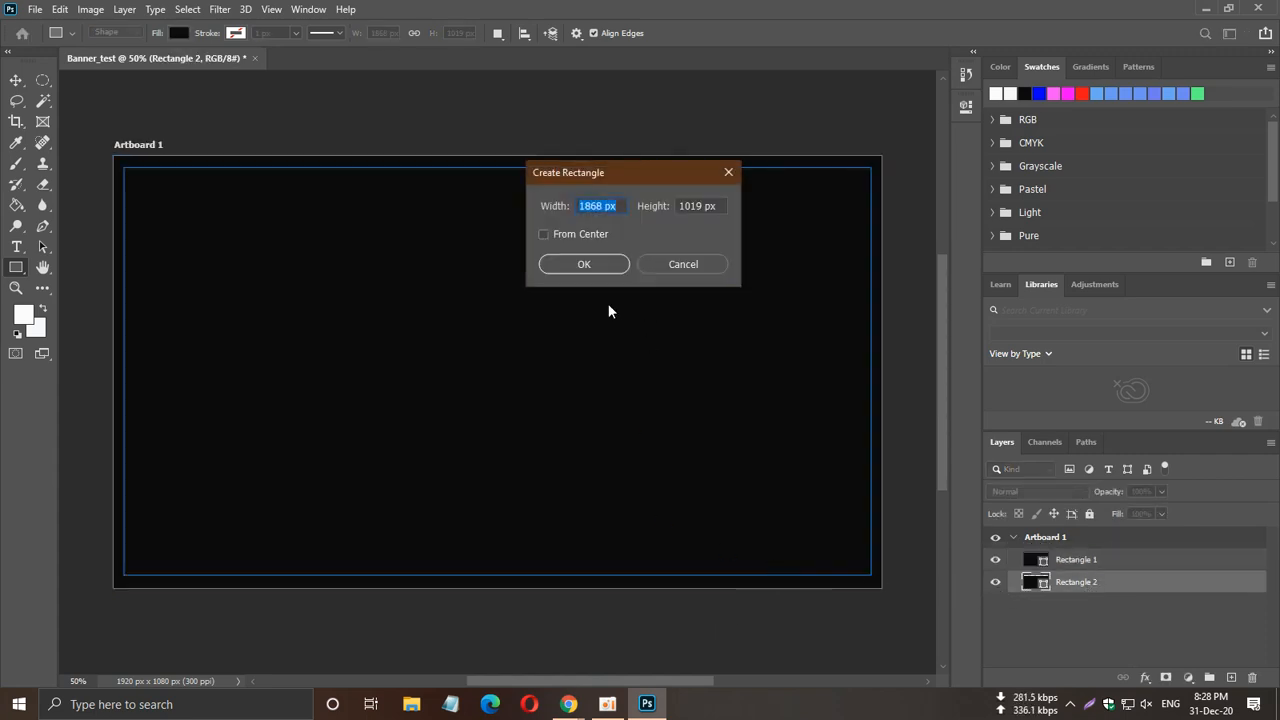
left_click(677, 262)
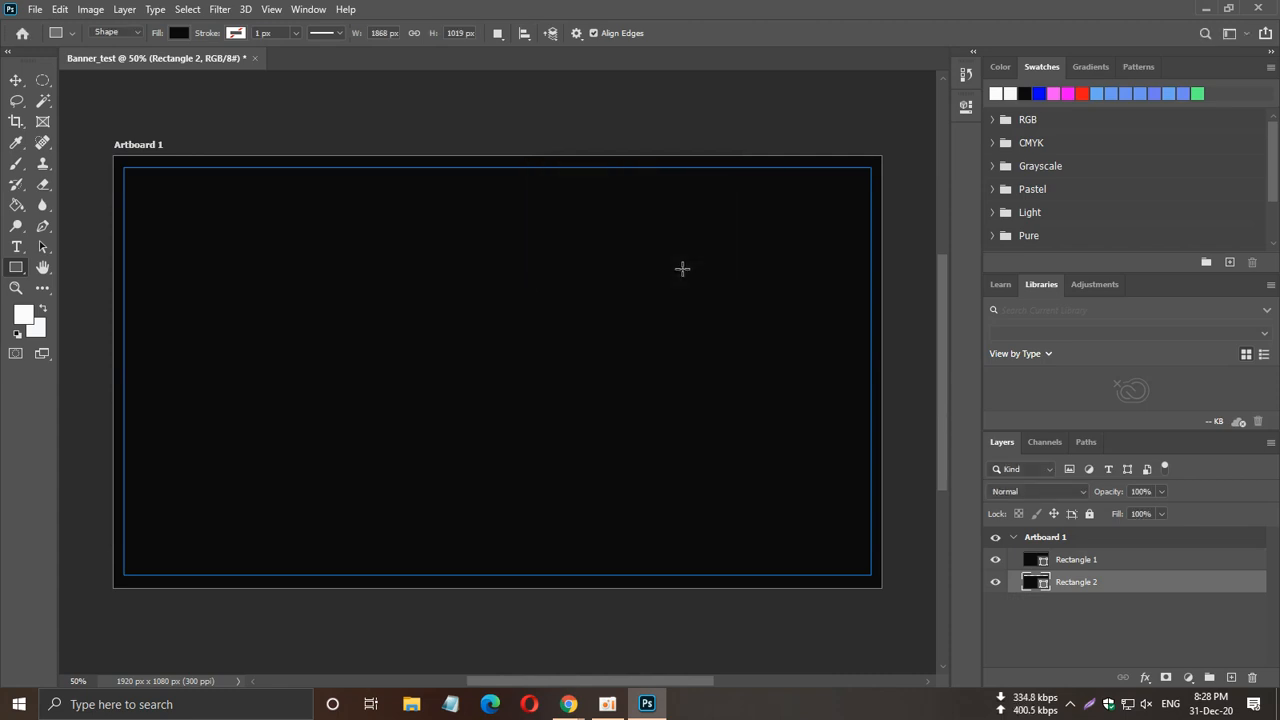
left_click(995, 560)
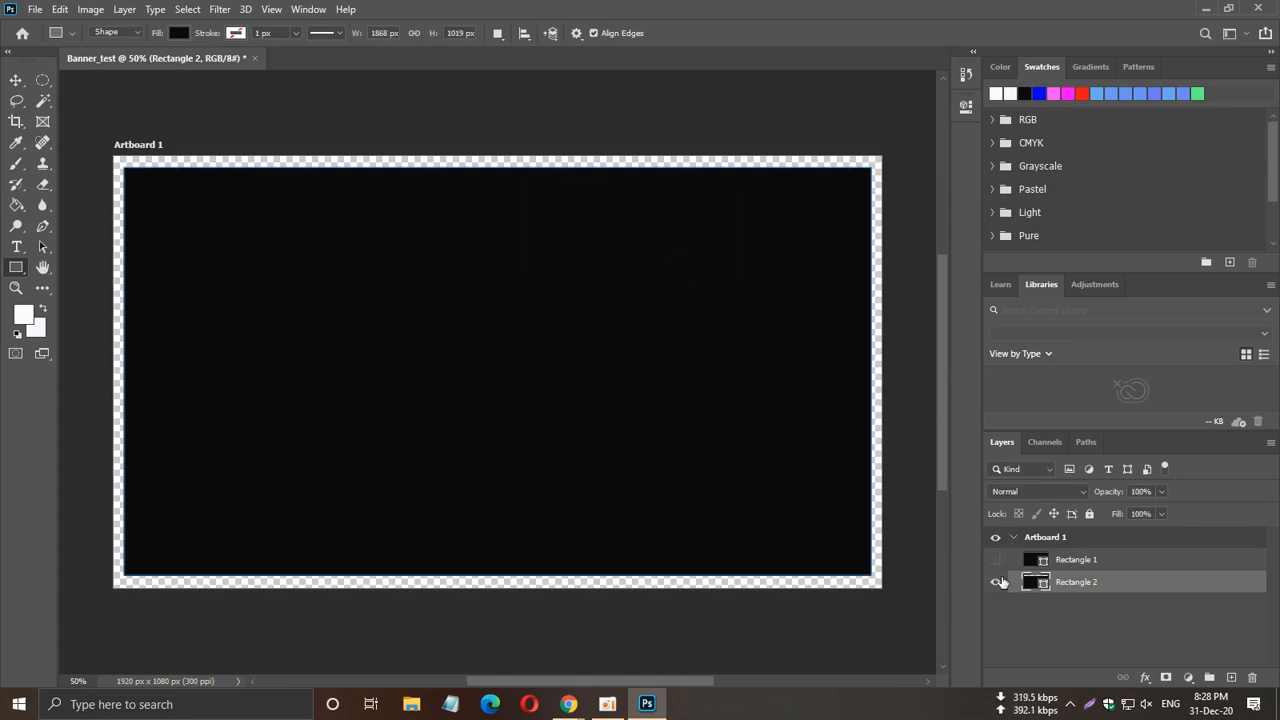
left_click(880, 627)
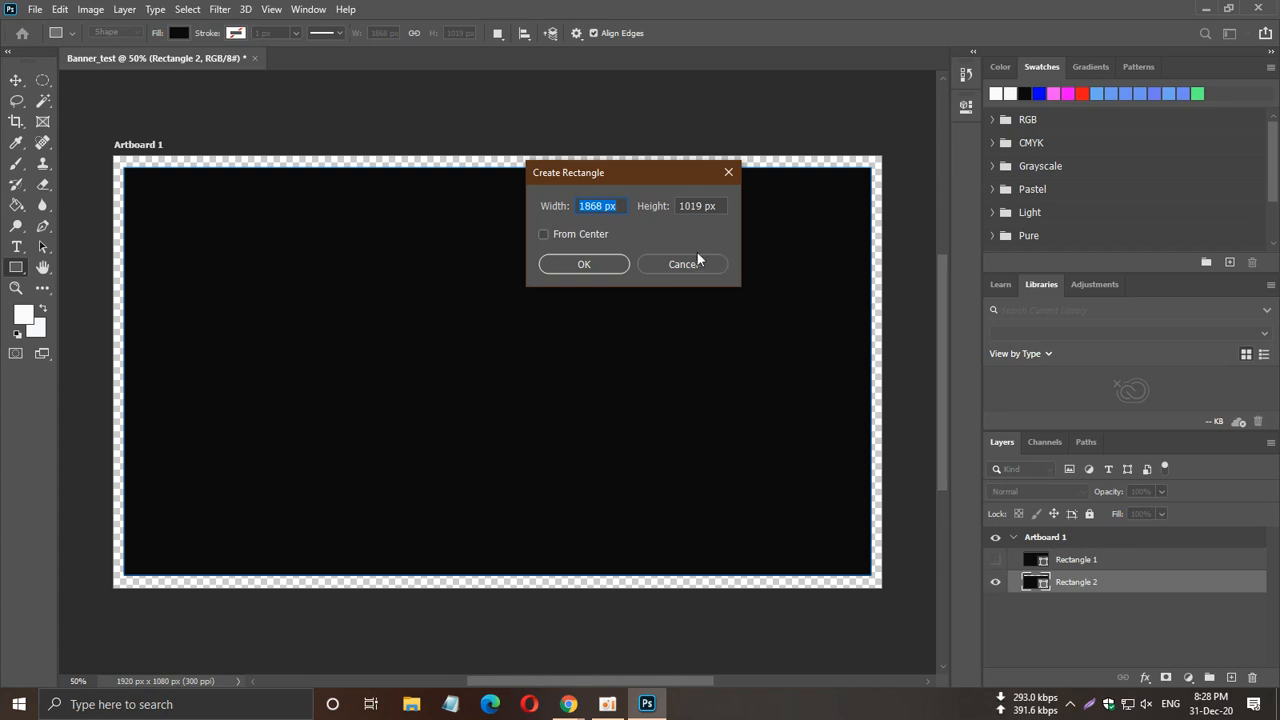
left_click(688, 262)
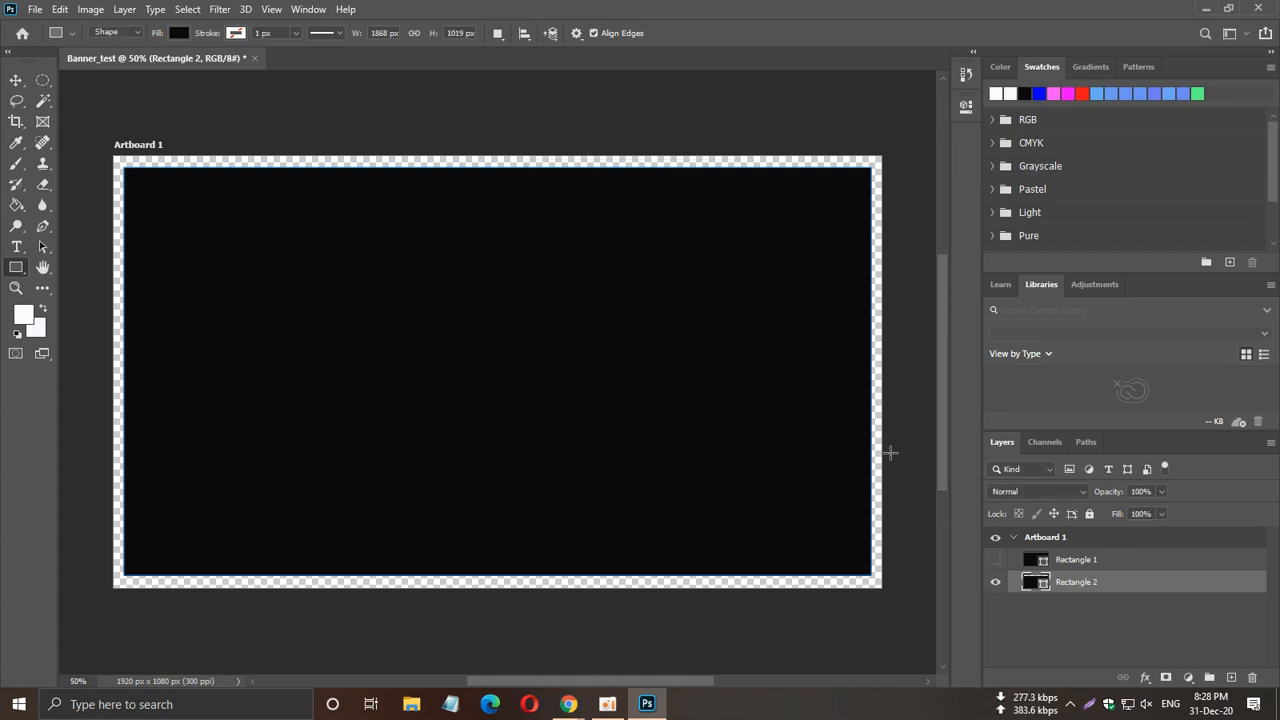
Compare the two rectangles by toggling the visibility of Rectangle 1 and Rectangle 2, leaving both layers shown.
left_click(268, 341)
left_click(666, 263)
left_click(16, 80)
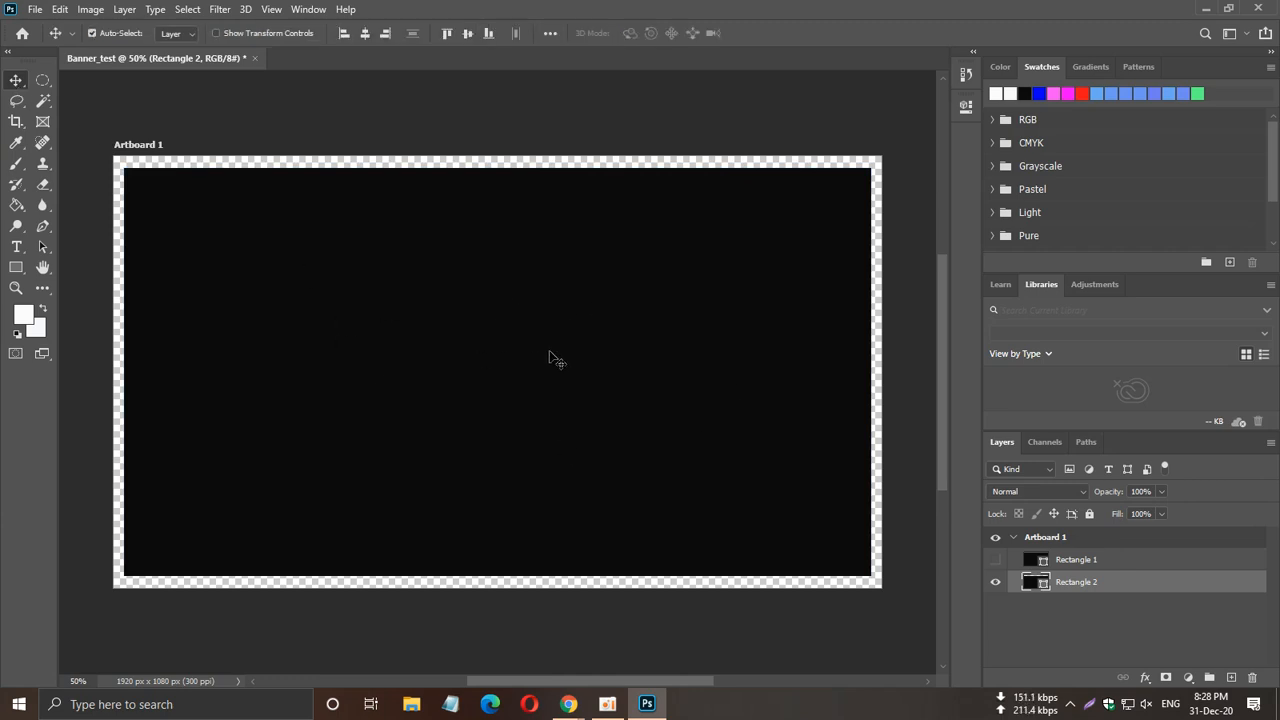
left_click(995, 560)
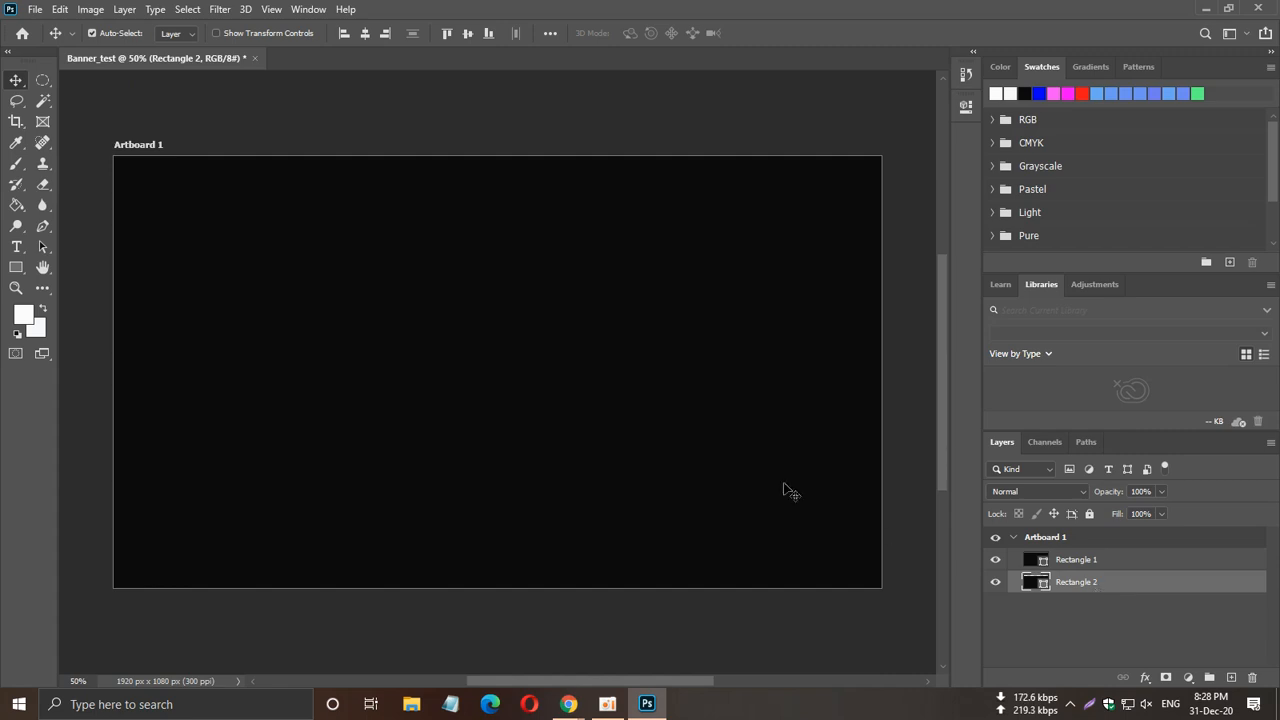
left_click(1099, 567)
left_click(1001, 562)
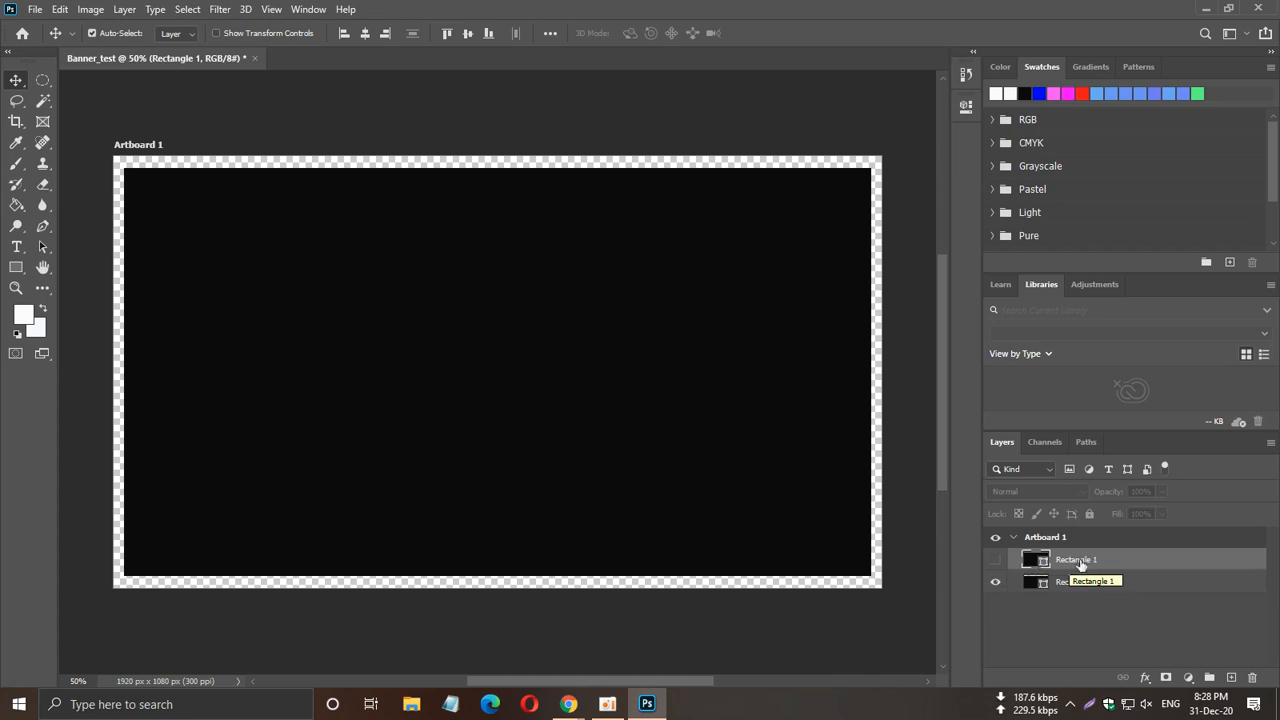
left_click(996, 584)
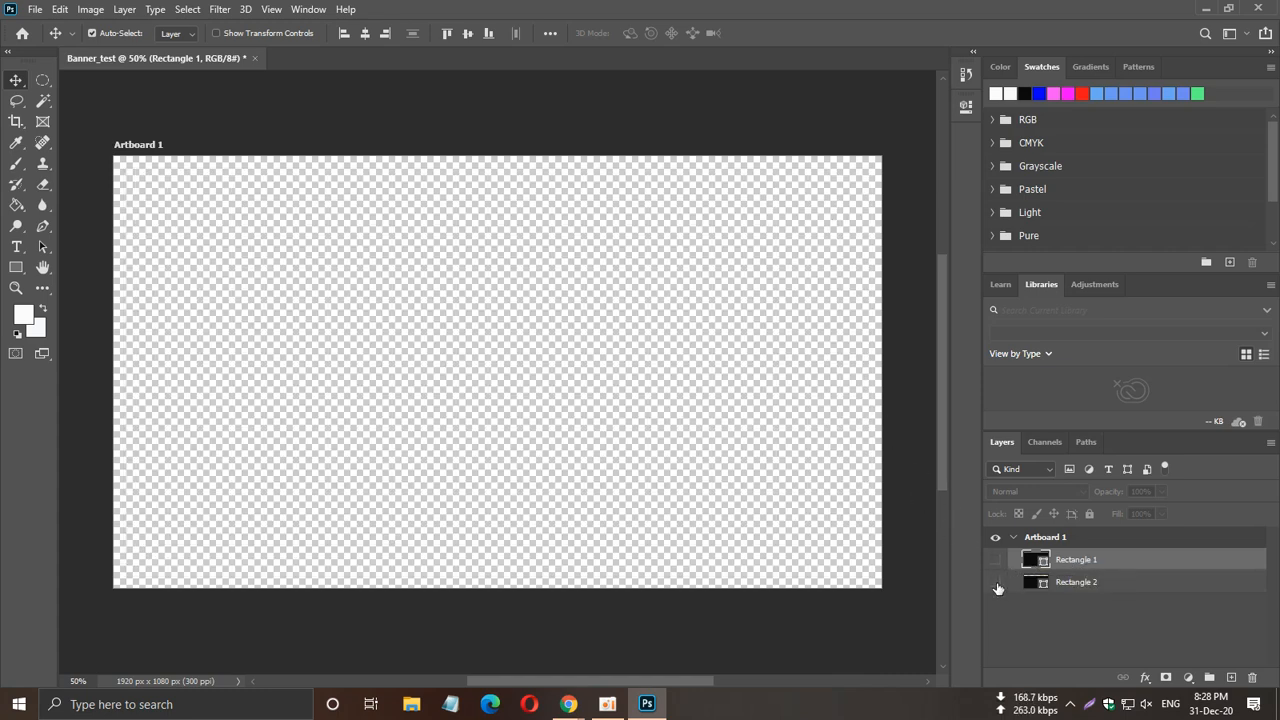
left_click(996, 585)
left_click(996, 560)
Fill the Rectangle 2 shape with the off-white swatch and move its layer above Rectangle 1.
left_click(1077, 583)
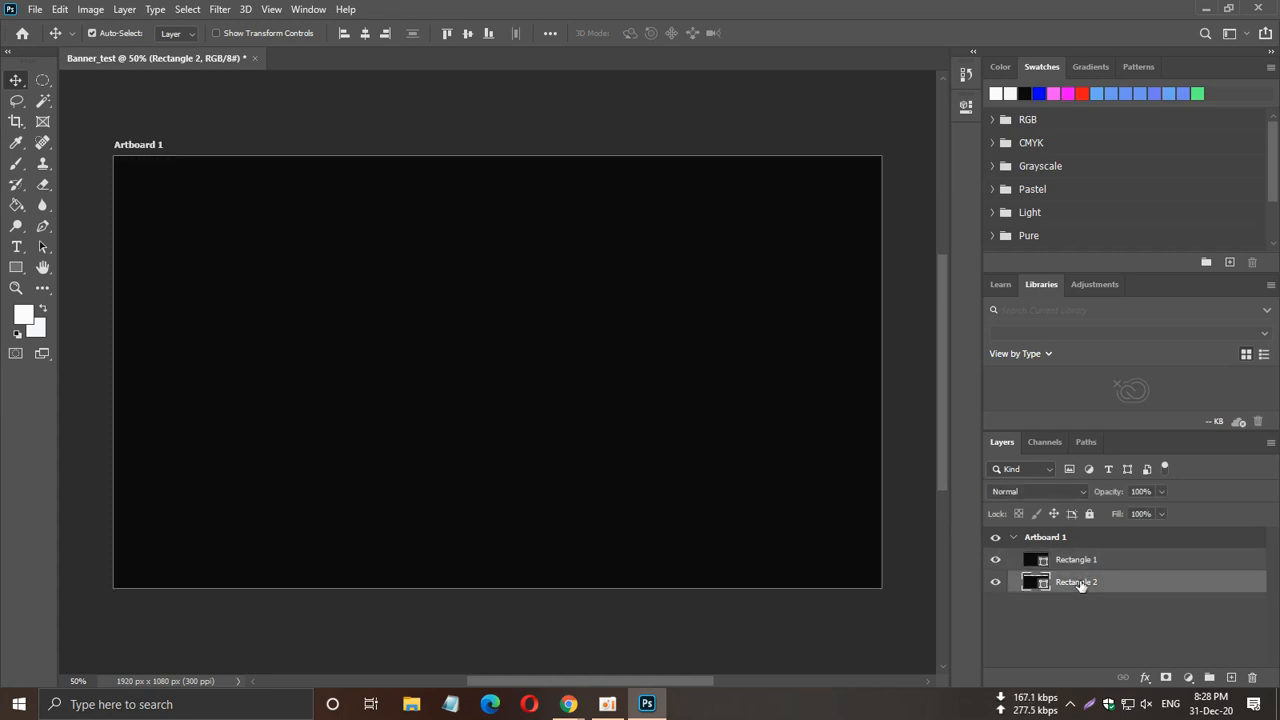
double_click(1080, 586)
left_click(1149, 597)
left_click(1009, 93)
left_click(579, 424)
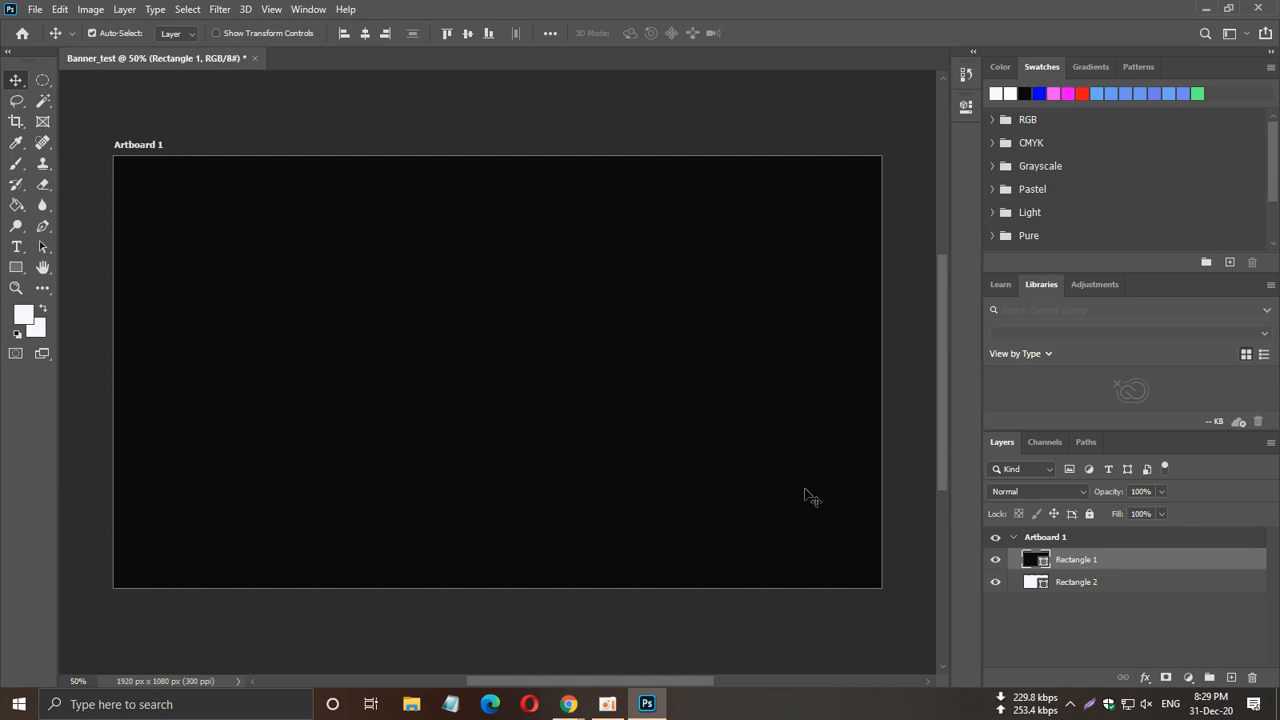
left_click_drag(1100, 581, 1100, 558)
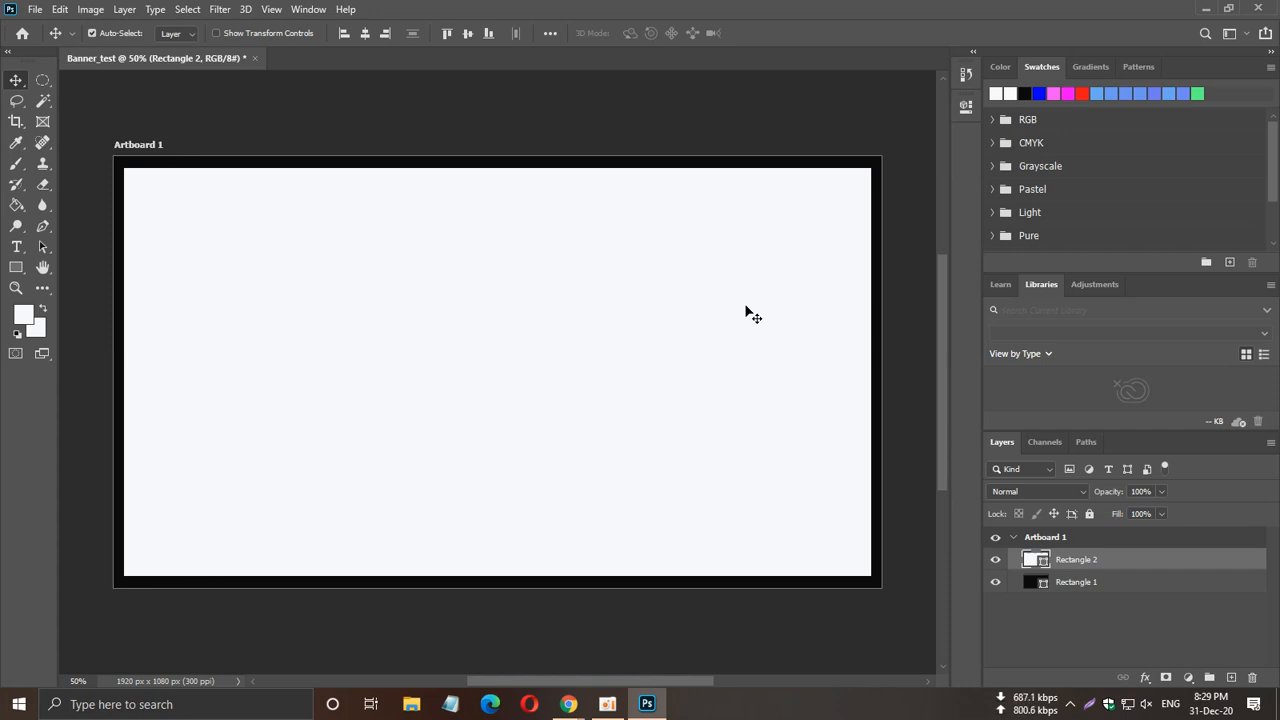
Draw a rounded rectangle about 544 by 971 px with a 10 px radius along the left side of the off-white area.
left_click(17, 268)
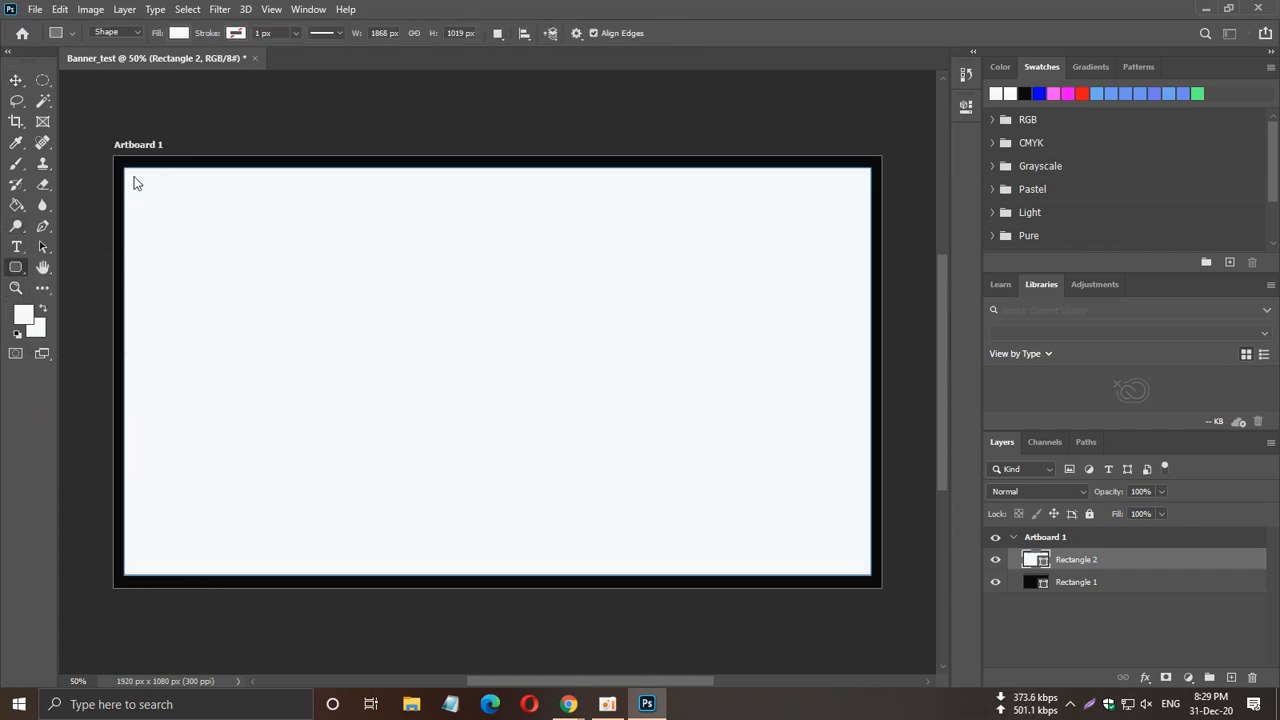
mouse_move(131, 177)
left_mouse_down()
mouse_move(280, 483)
mouse_move(320, 549)
mouse_move(349, 564)
left_mouse_up()
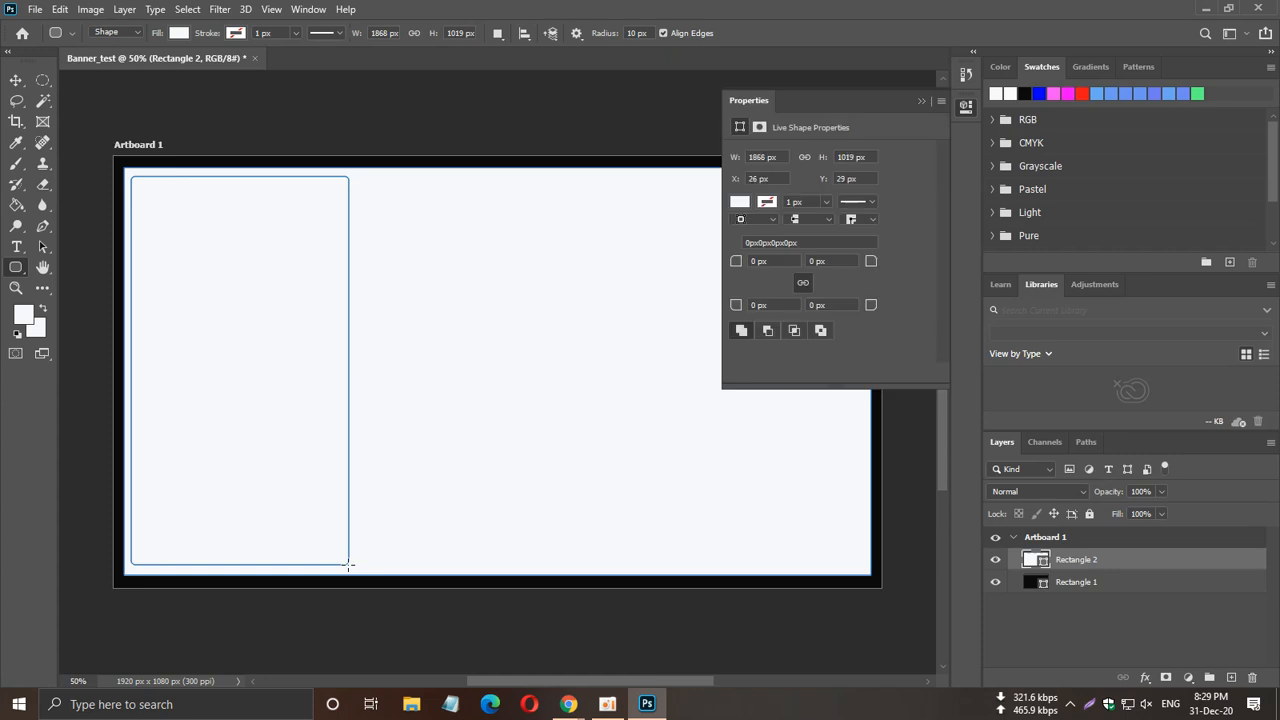
left_click(921, 101)
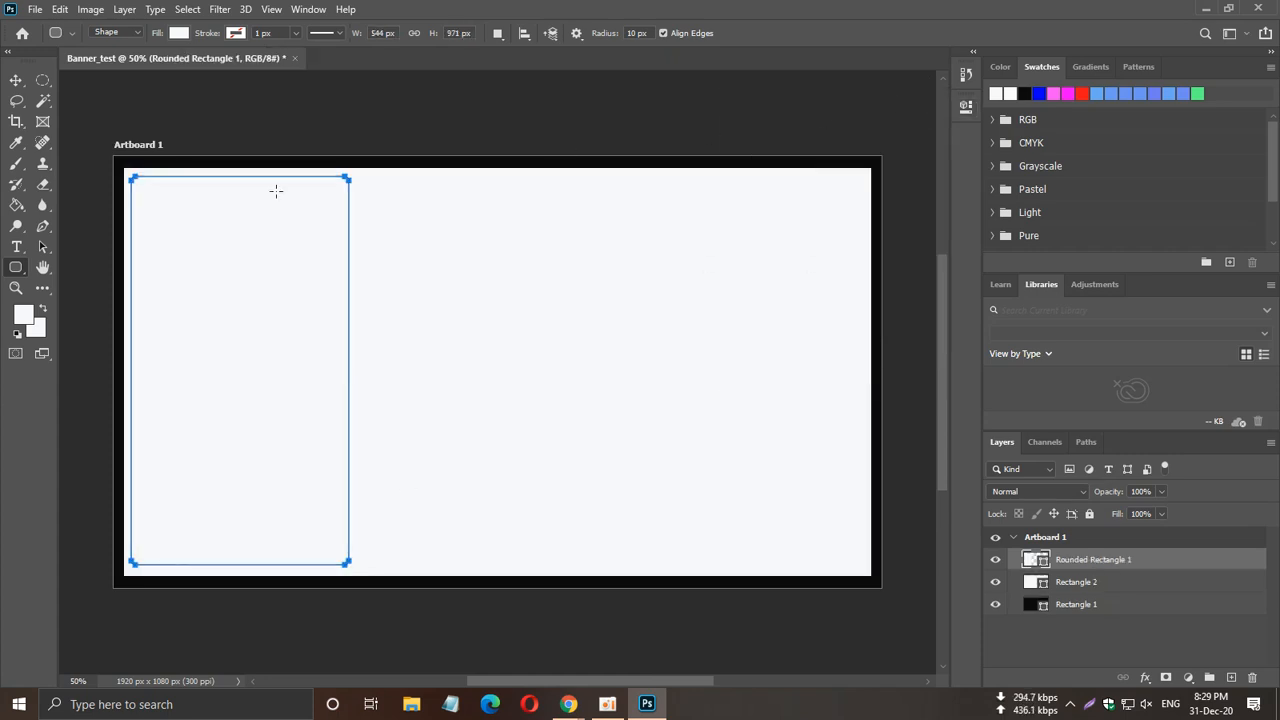
right_click(16, 267)
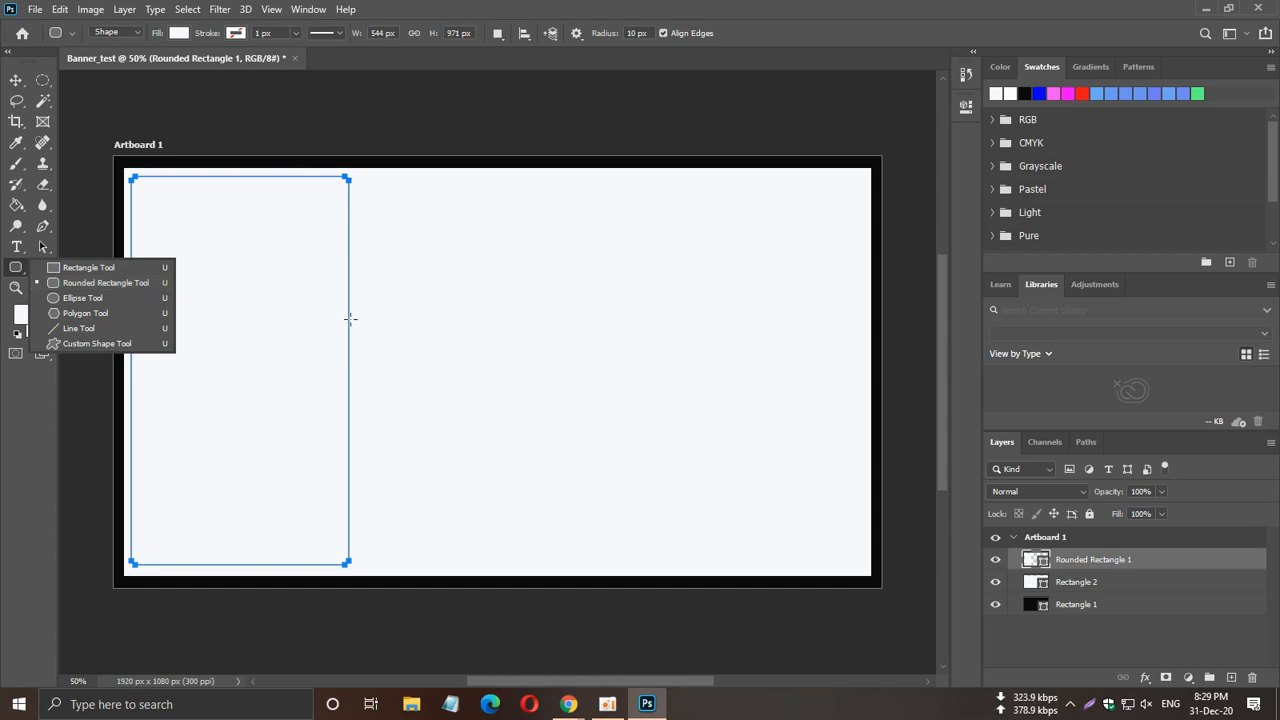
left_click(16, 80)
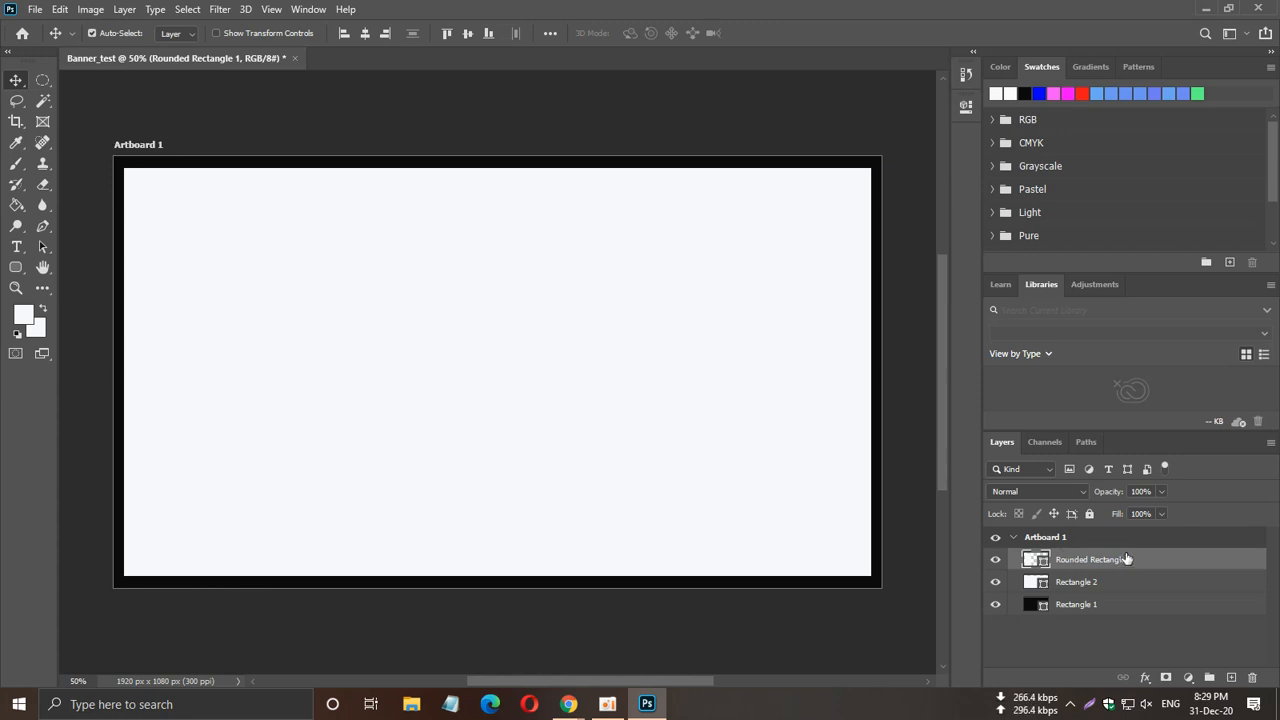
double_click(1121, 564)
left_click(1182, 566)
double_click(1162, 560)
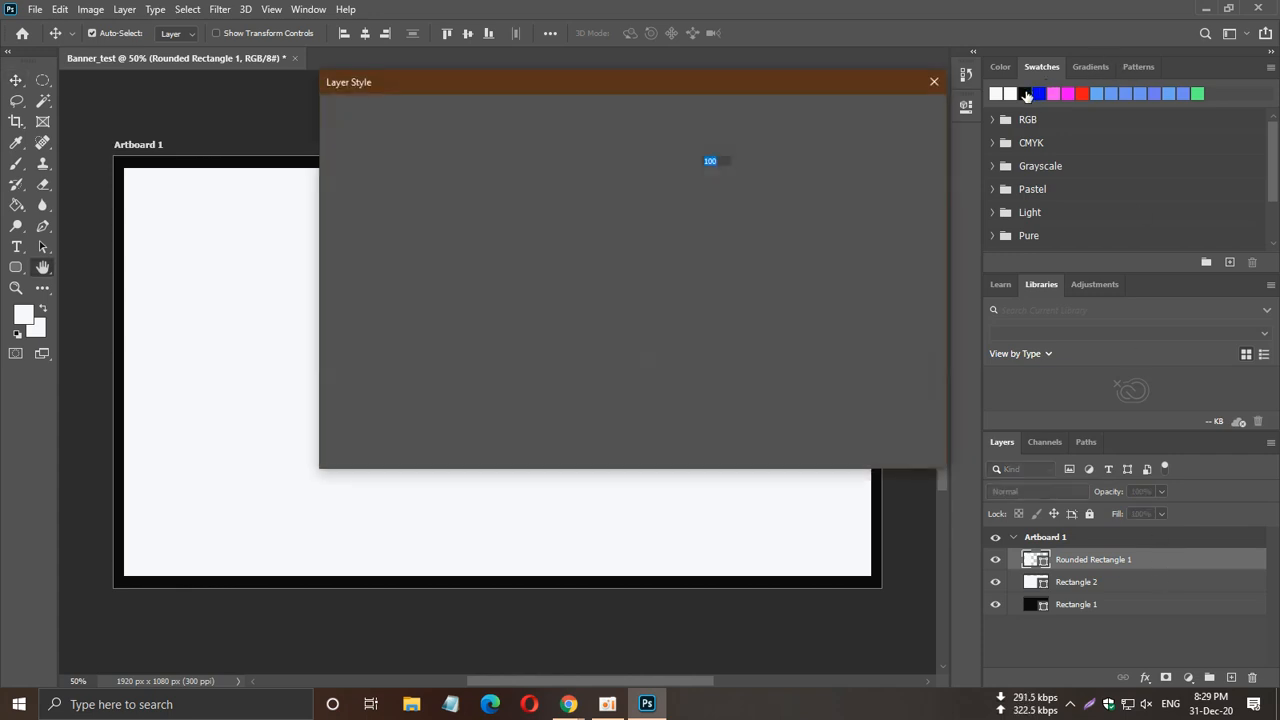
left_click(888, 117)
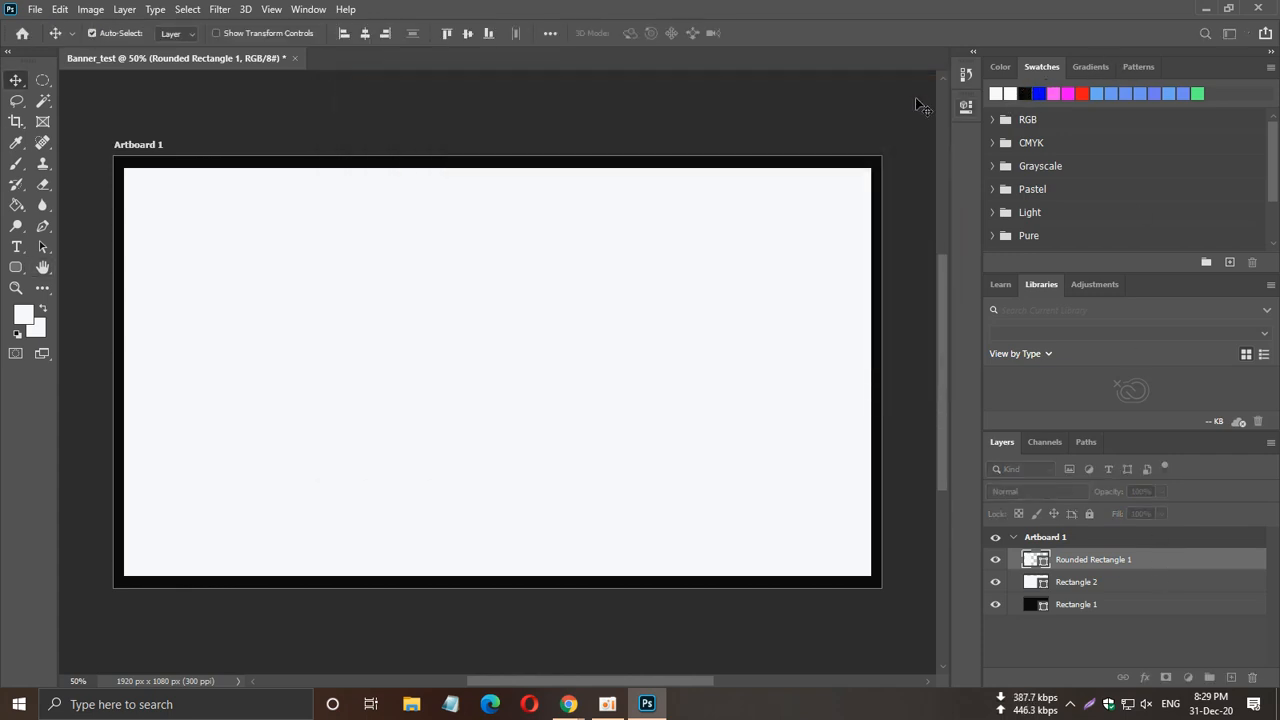
left_click(30, 316)
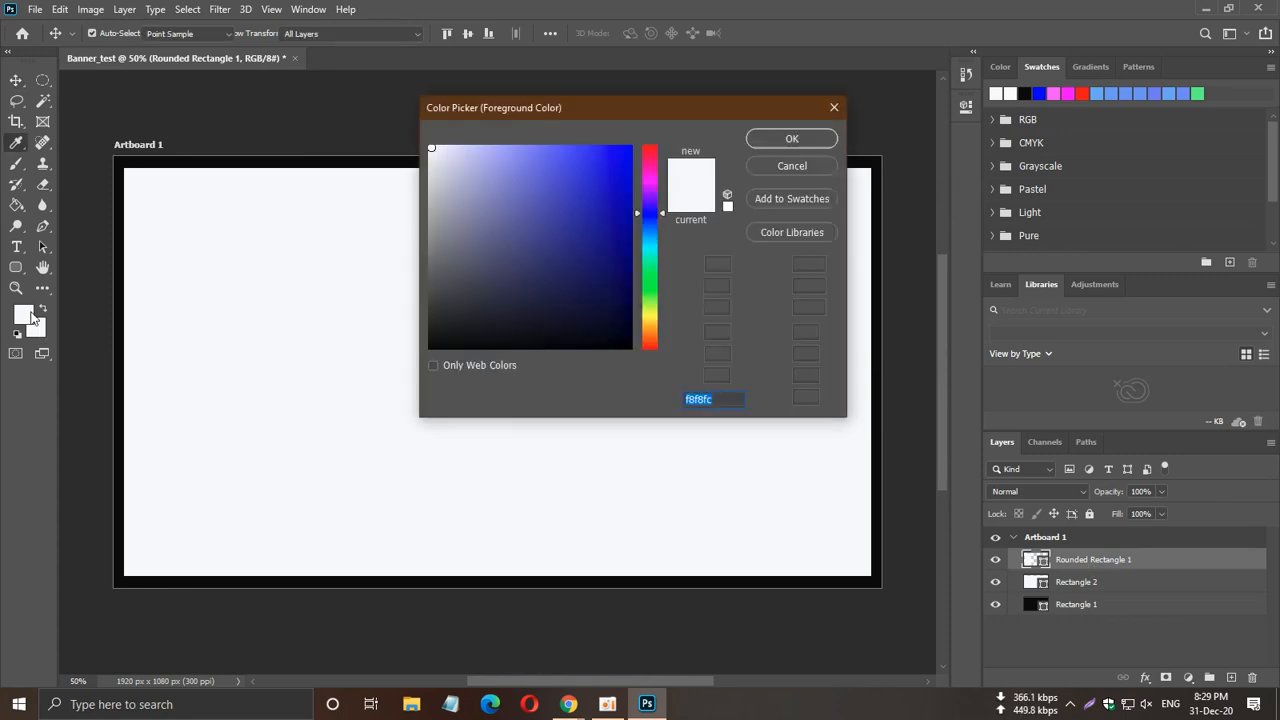
left_click(832, 109)
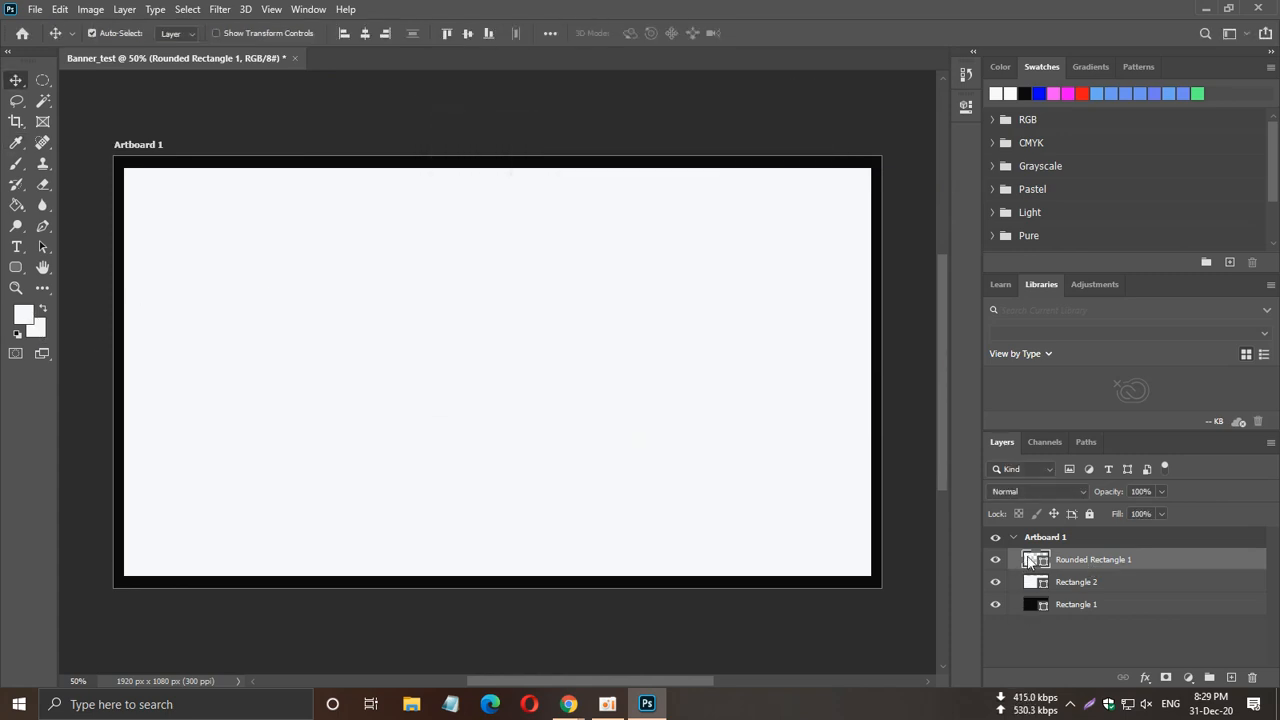
Set the fill colour of the Rounded Rectangle 1 shape to near-black 000001.
double_click(1030, 561)
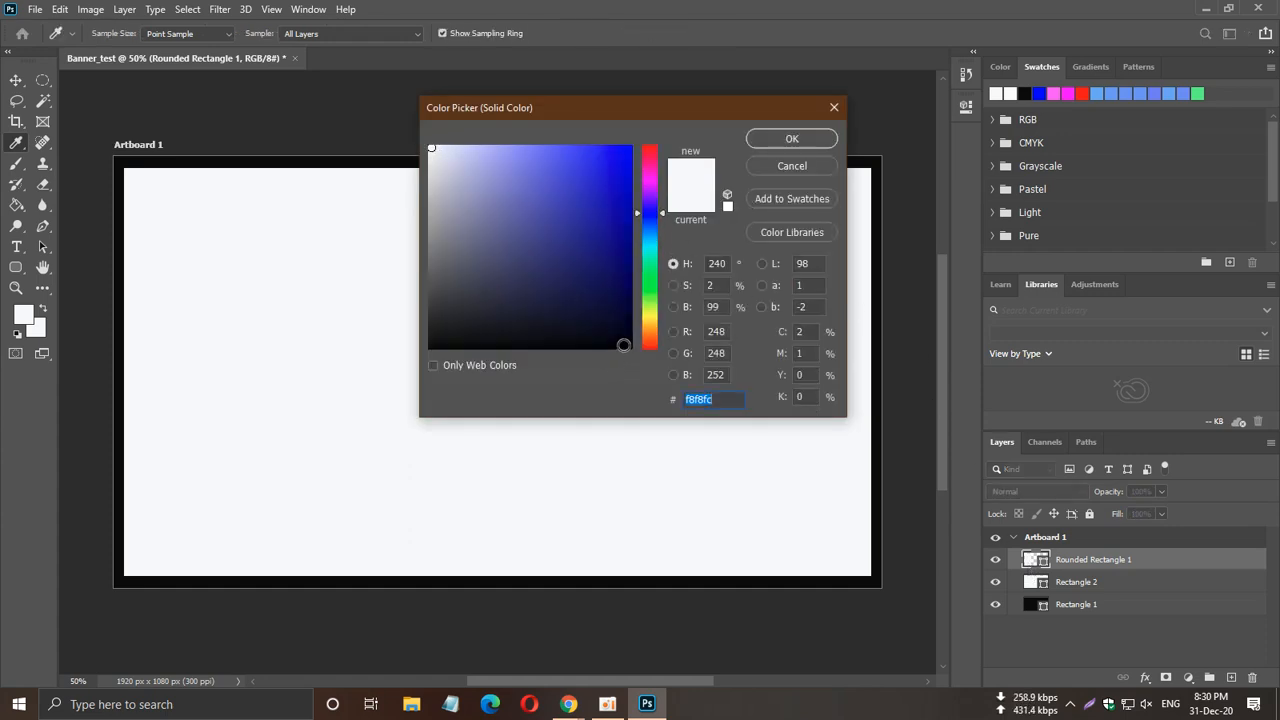
left_click(624, 347)
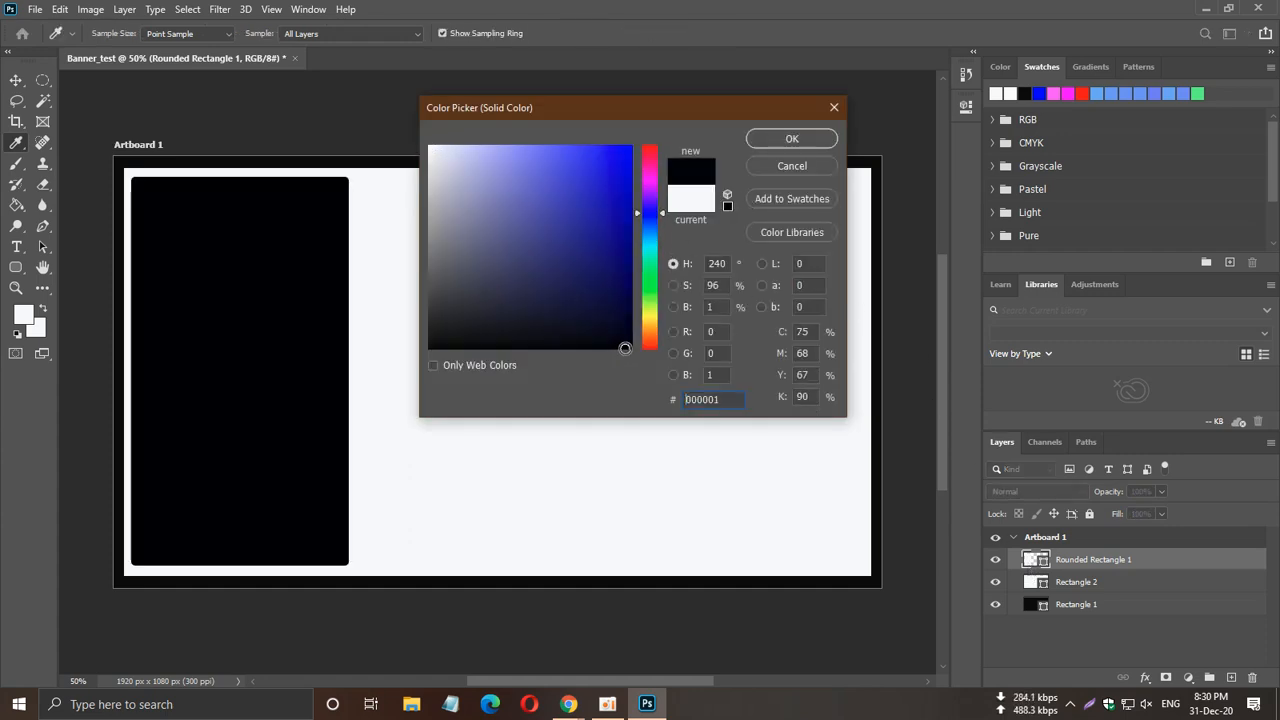
left_click(795, 138)
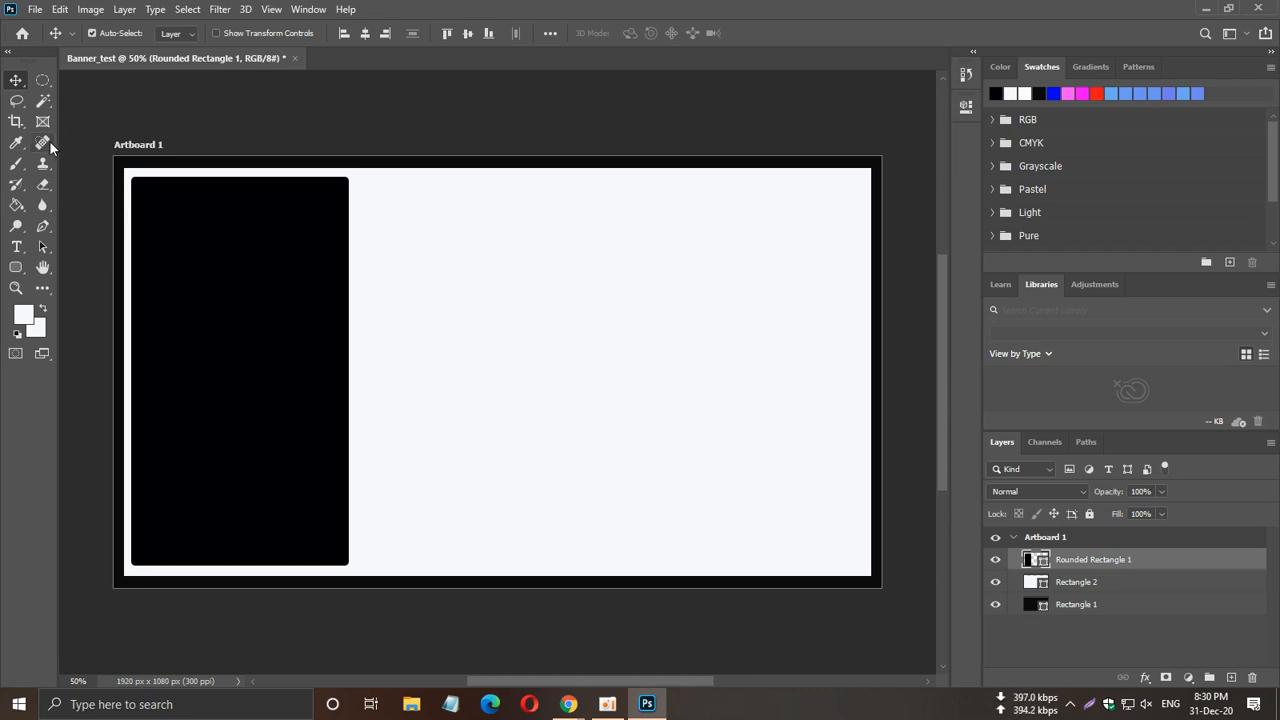
left_click(19, 250)
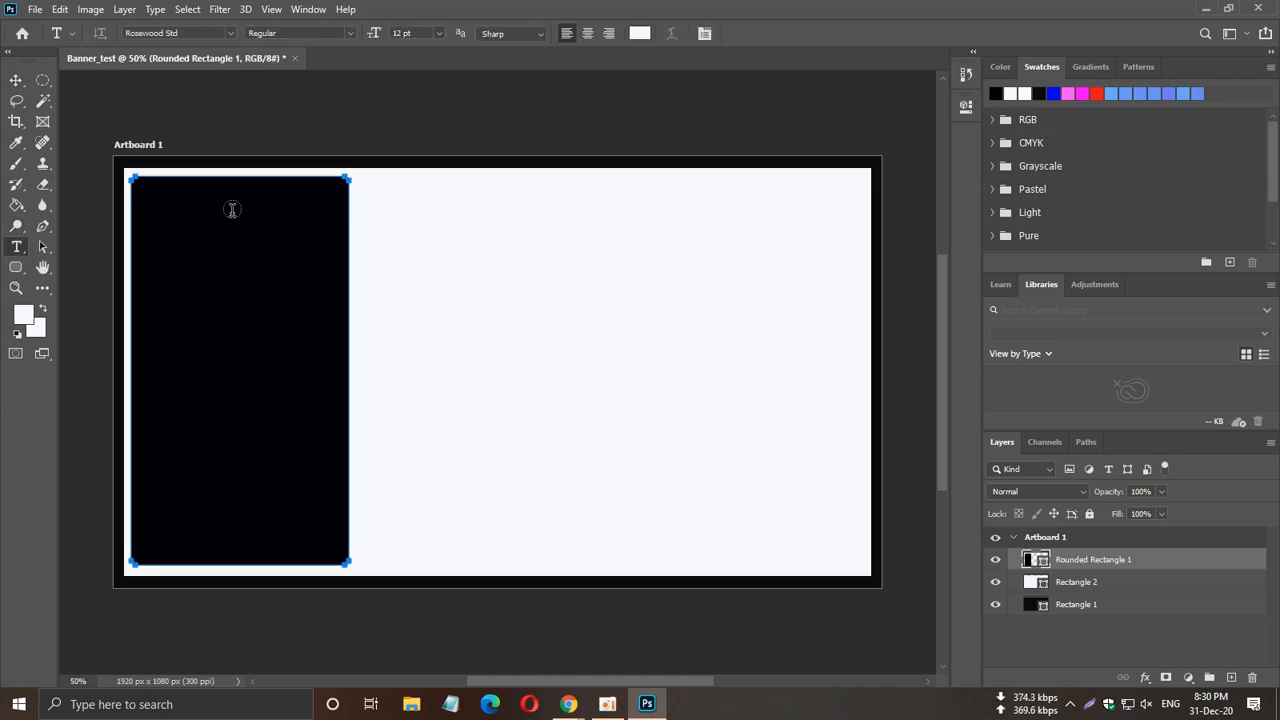
left_click(169, 232)
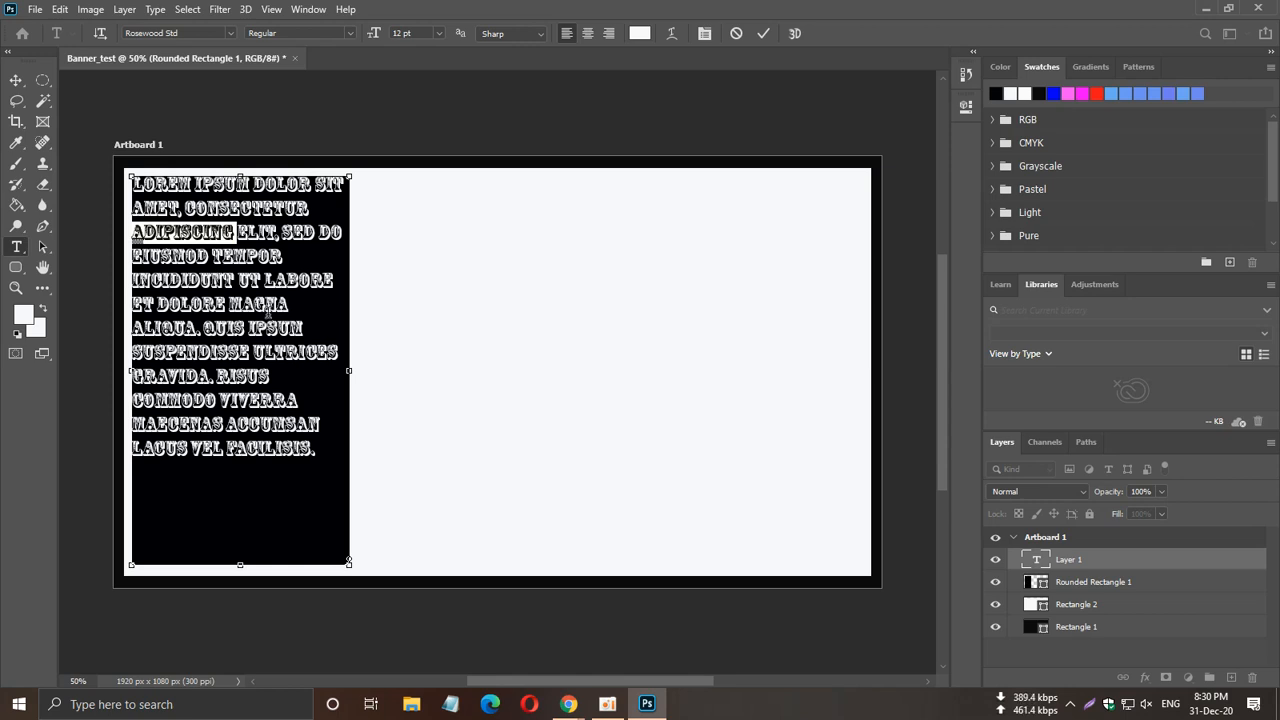
key("ctrl+a")
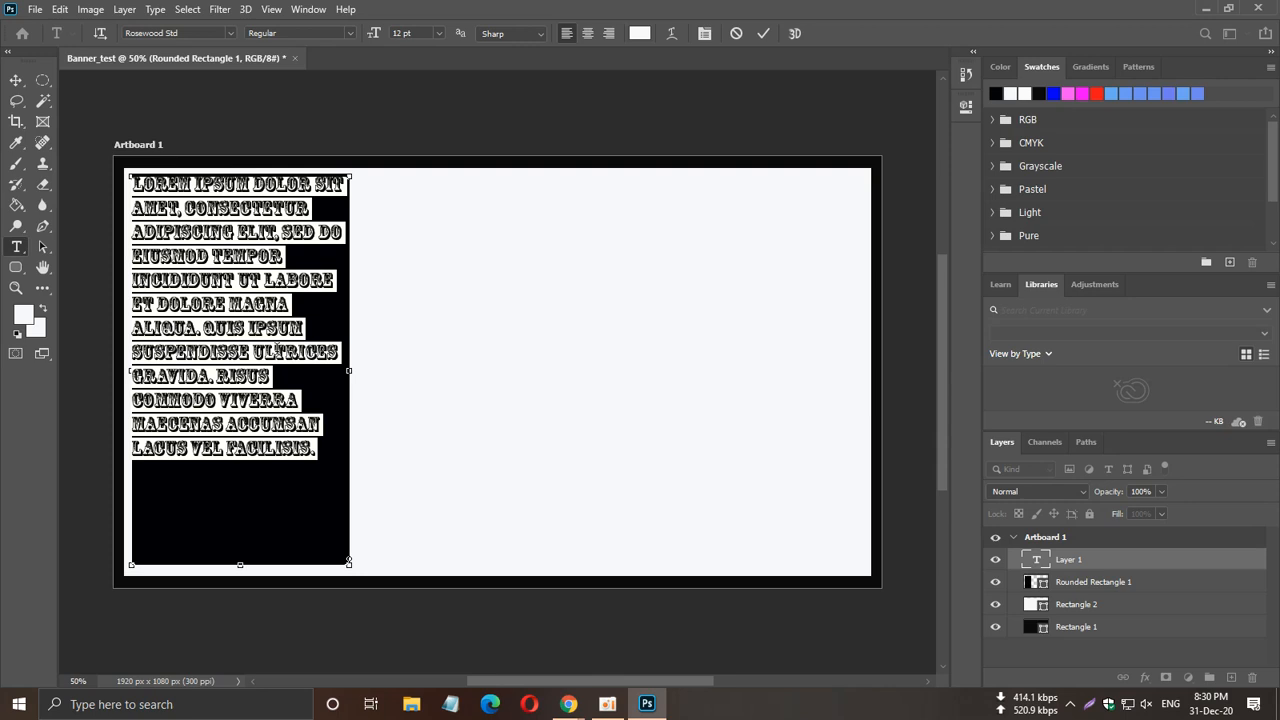
key("BackSpace")
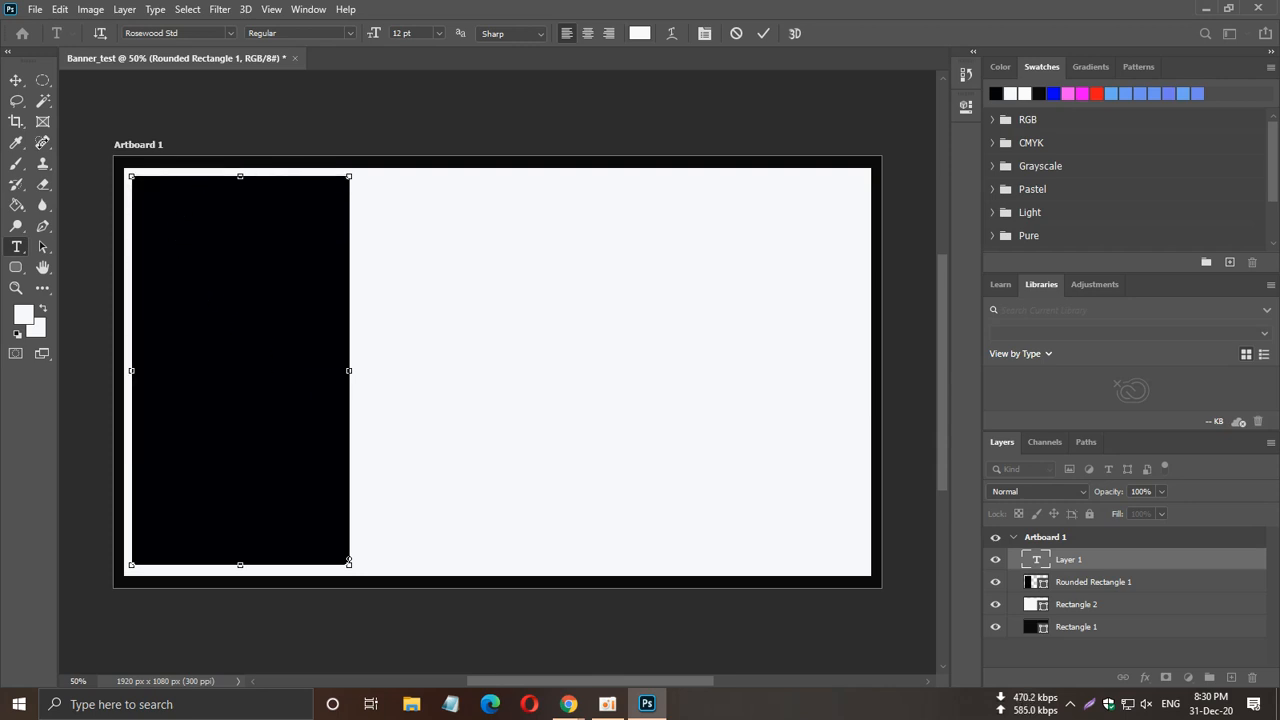
left_click(16, 82)
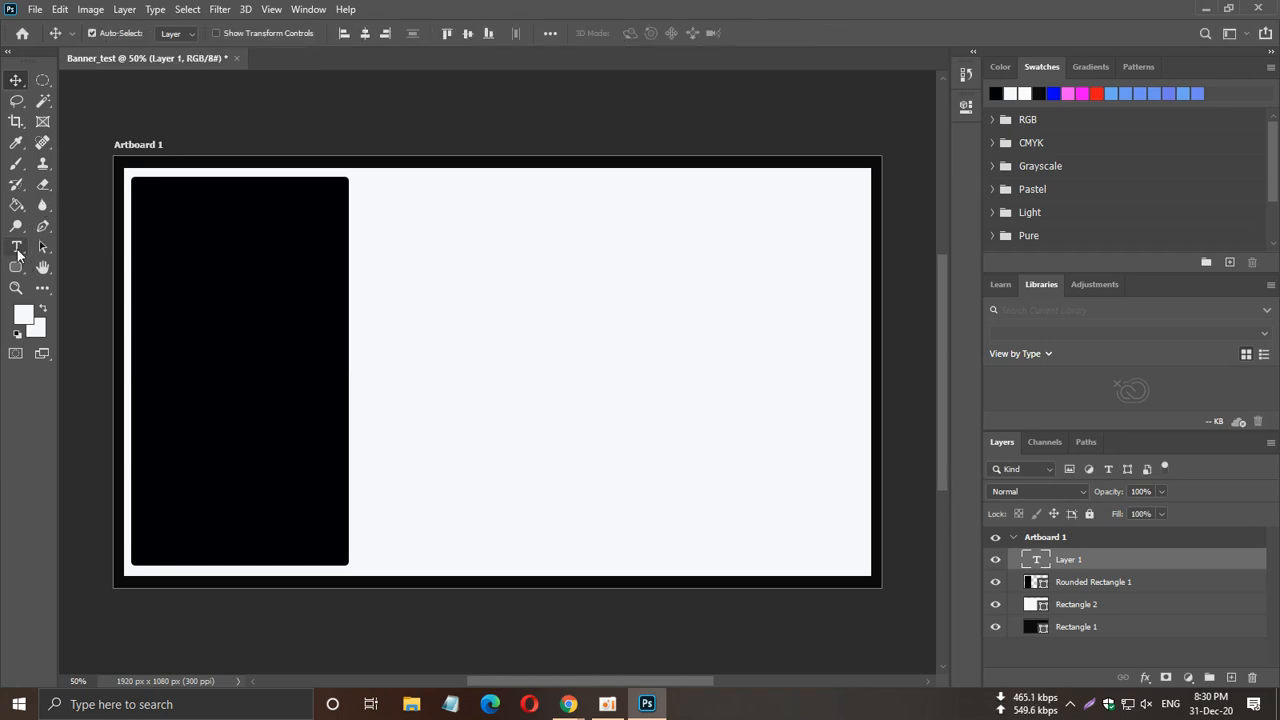
Add a point text reading "Youtube" in the upper part of the black rounded rectangle.
left_click(16, 246)
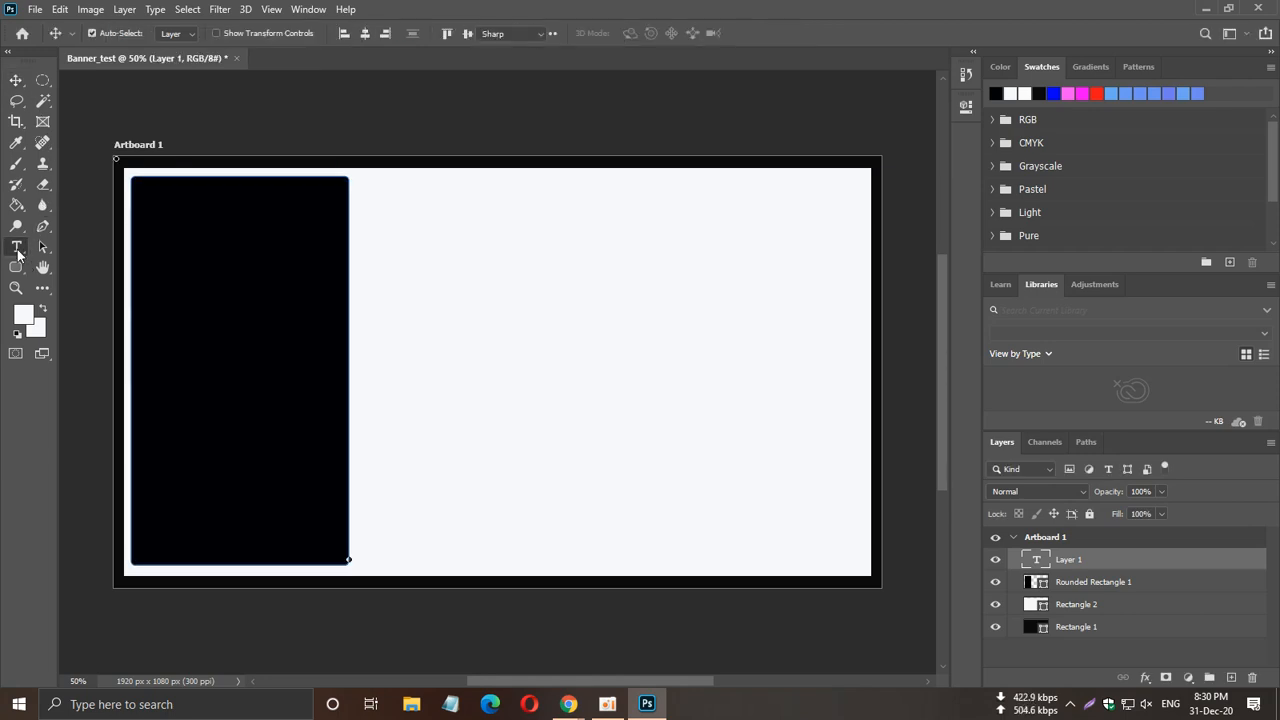
left_click(175, 235)
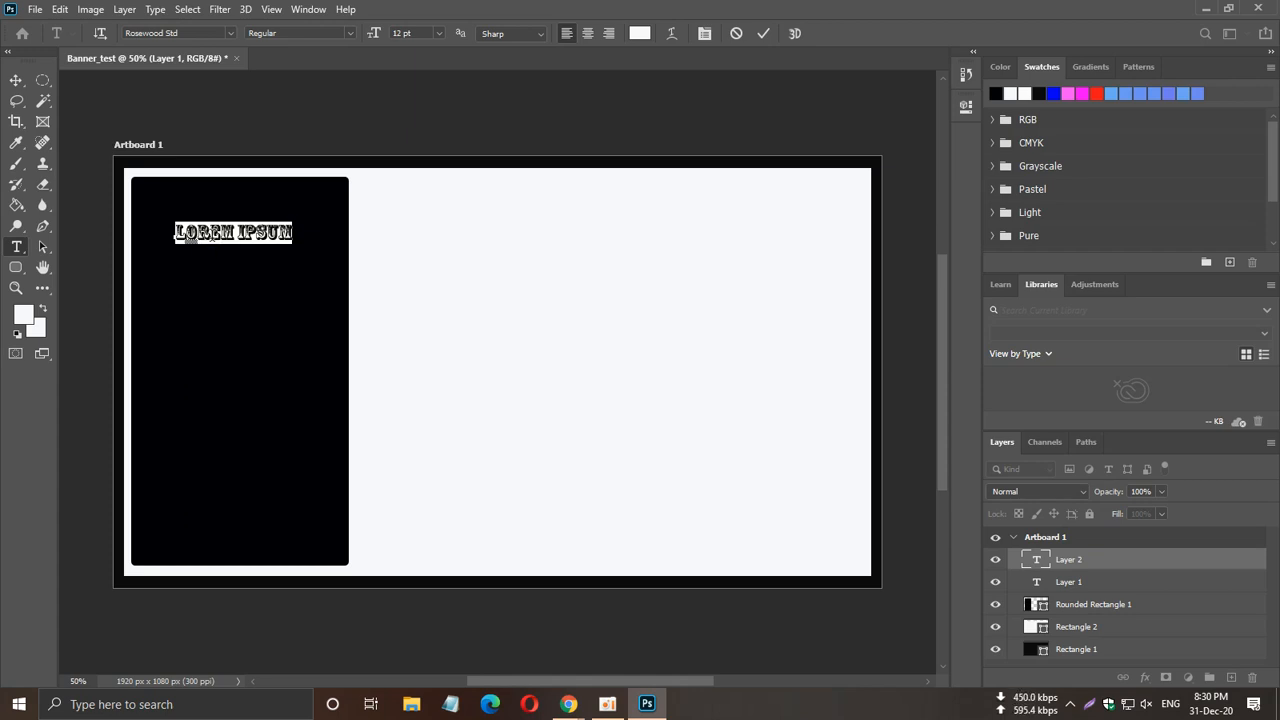
key("ctrl")
key("BackSpace")
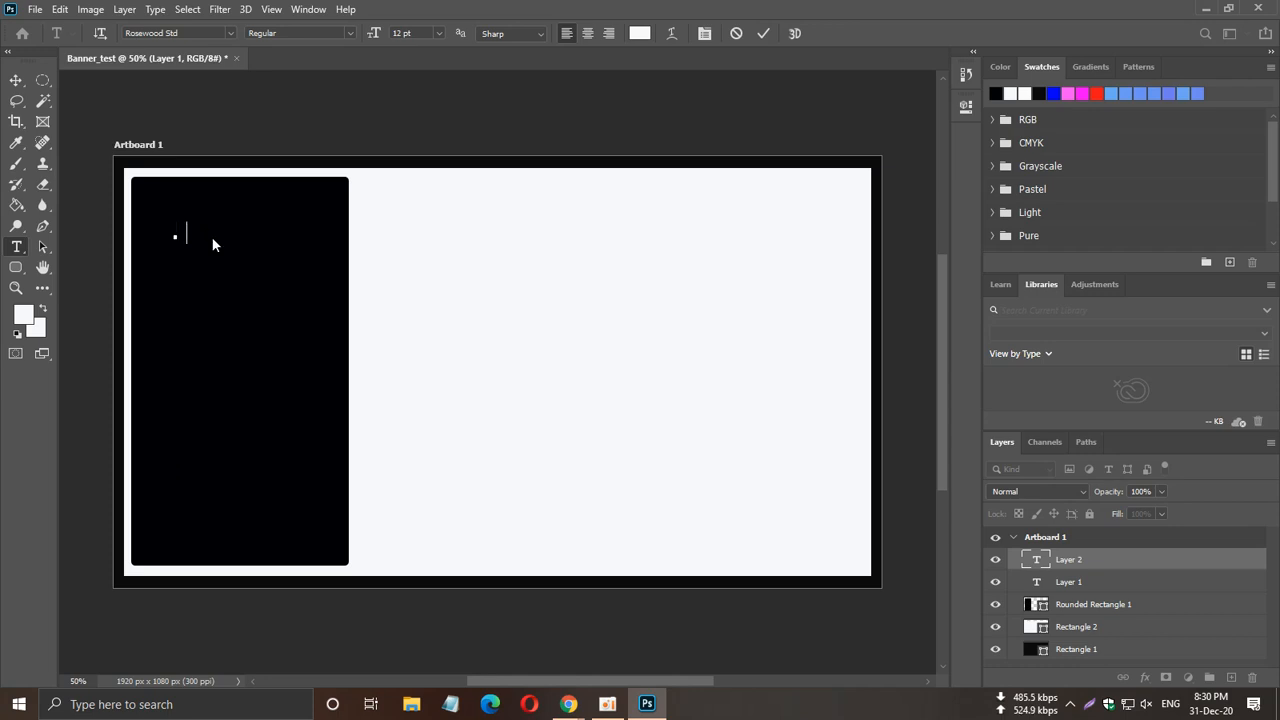
type("T")
type("OUTU")
type("BE")
Set the font of the "Youtube" text to Blackoak Std and shift the text left to fit inside the black rounded rectangle.
double_click(212, 237)
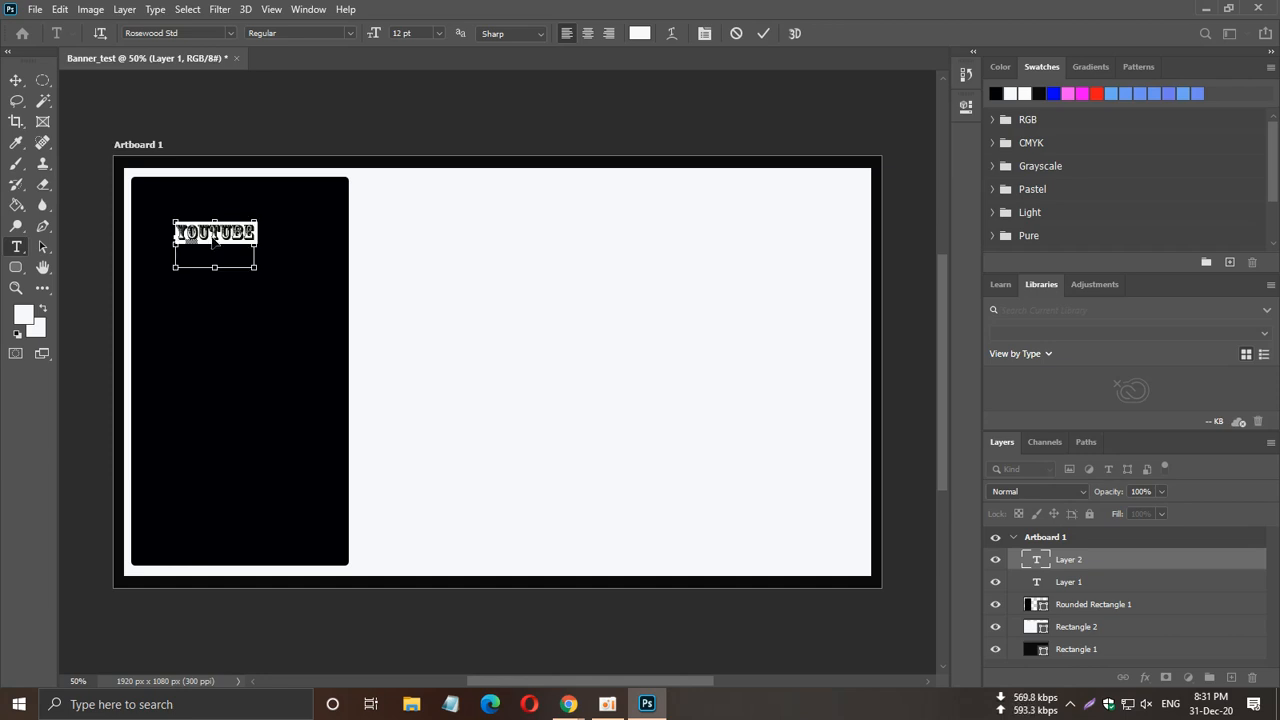
left_click(236, 31)
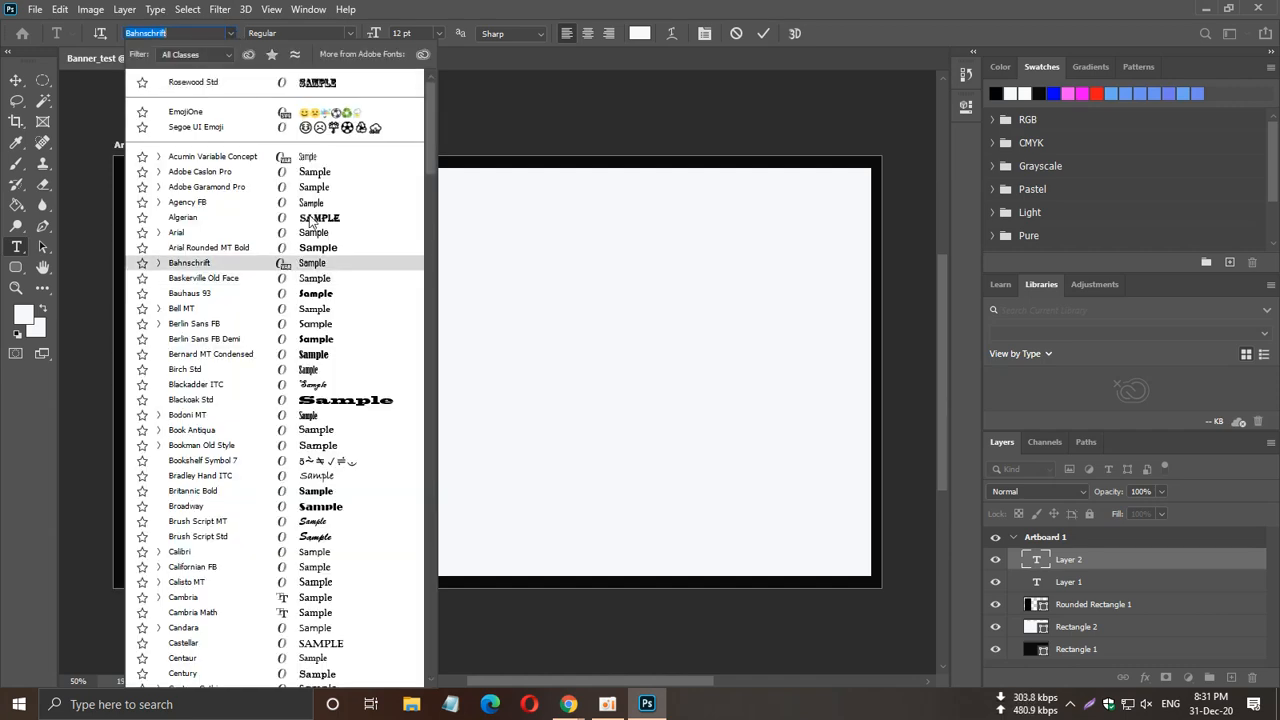
left_click(344, 400)
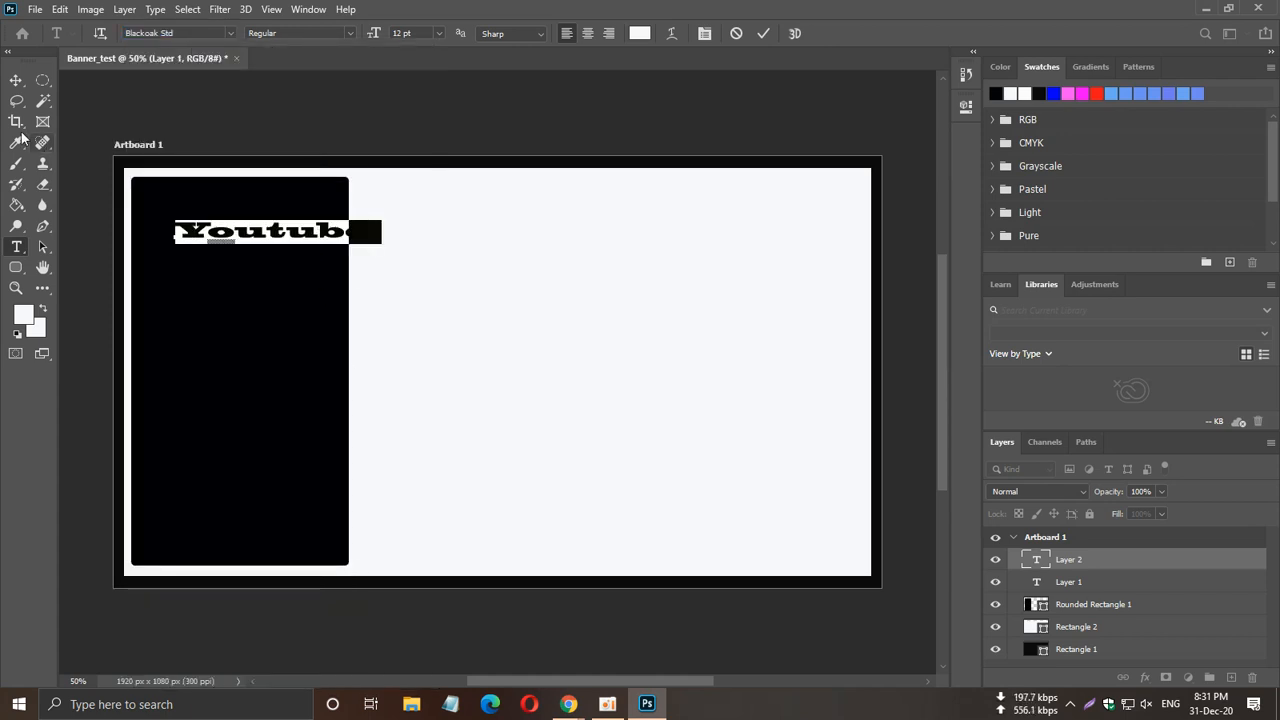
left_click(16, 80)
left_click_drag(275, 242, 240, 237)
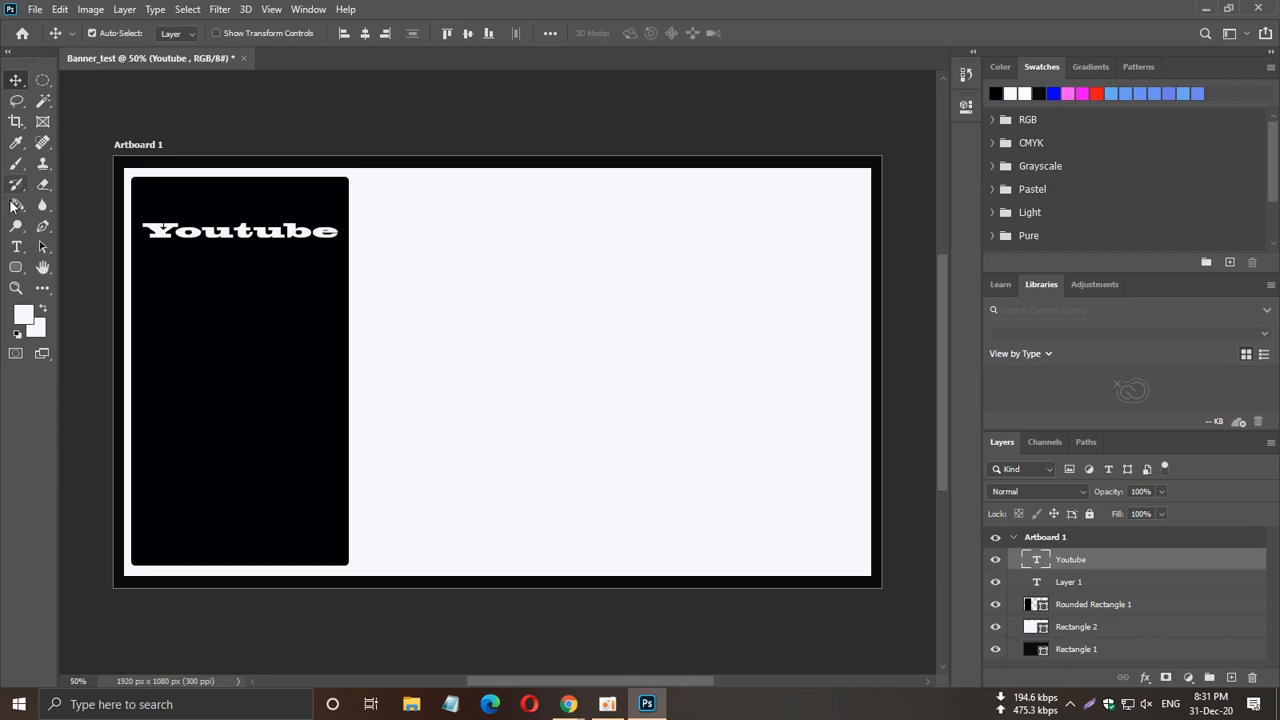
Capitalize the middle letter of the "Youtube" text so it reads "YouTube".
left_click(16, 246)
left_click(250, 230)
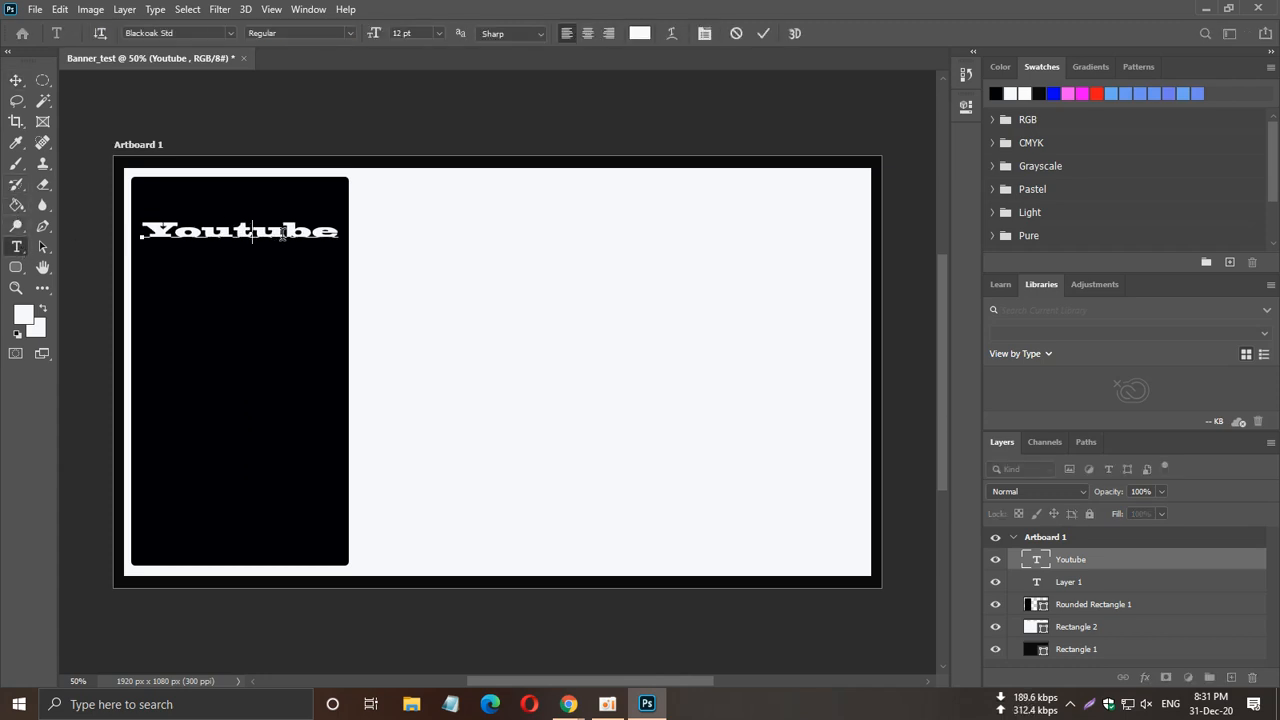
key("Left")
key("Delete")
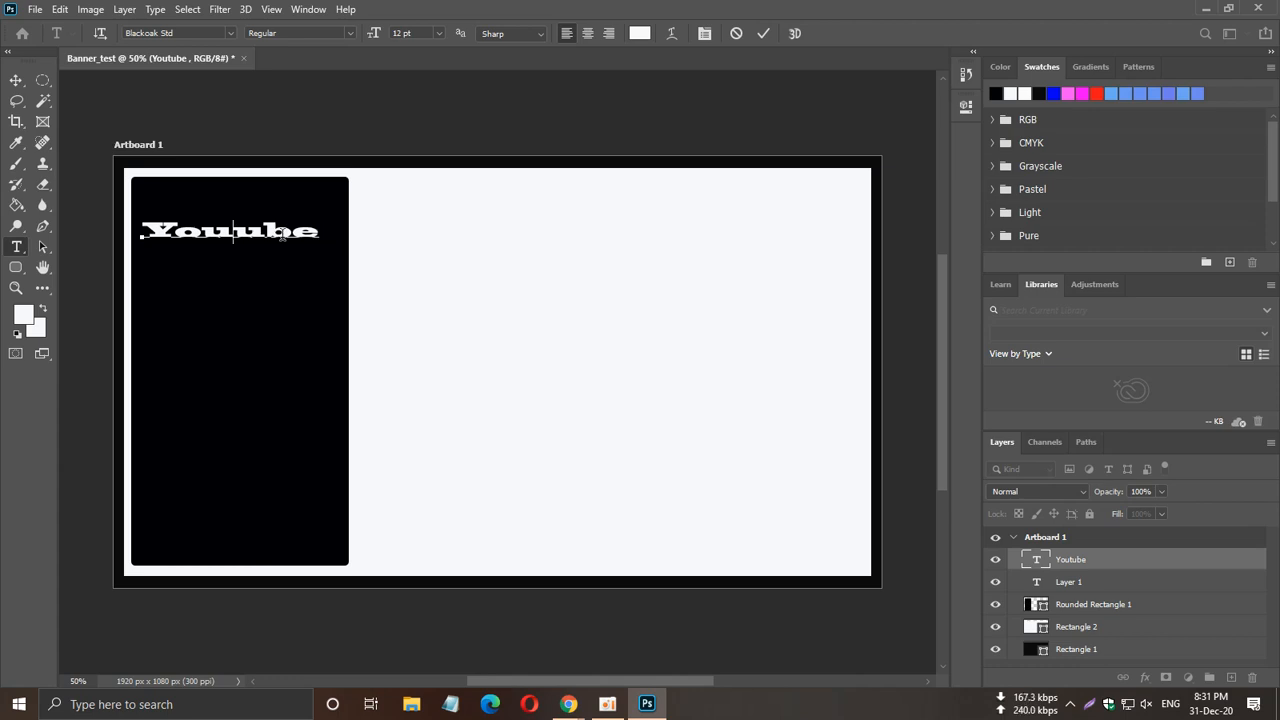
type("T")
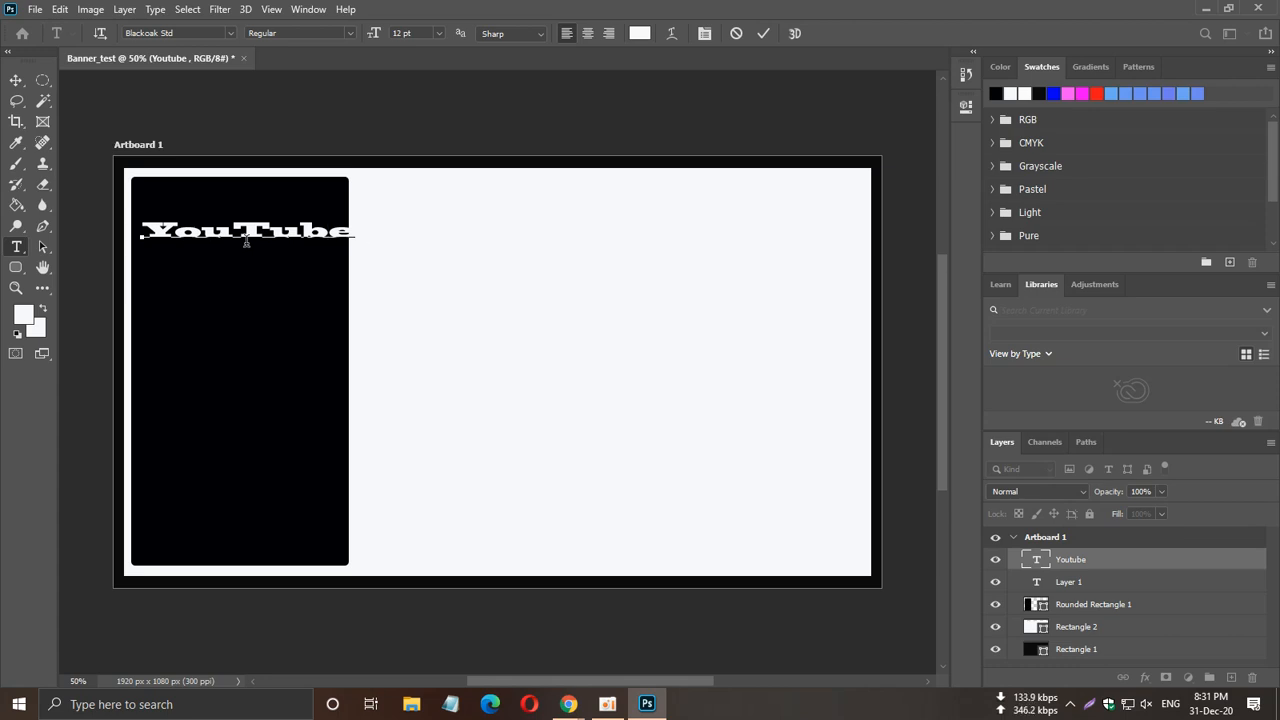
Add the lines "Facebook" and "Twitter" below "YouTube" in the text and remove the blank line after "YouTube".
key("Return")
type("Fa")
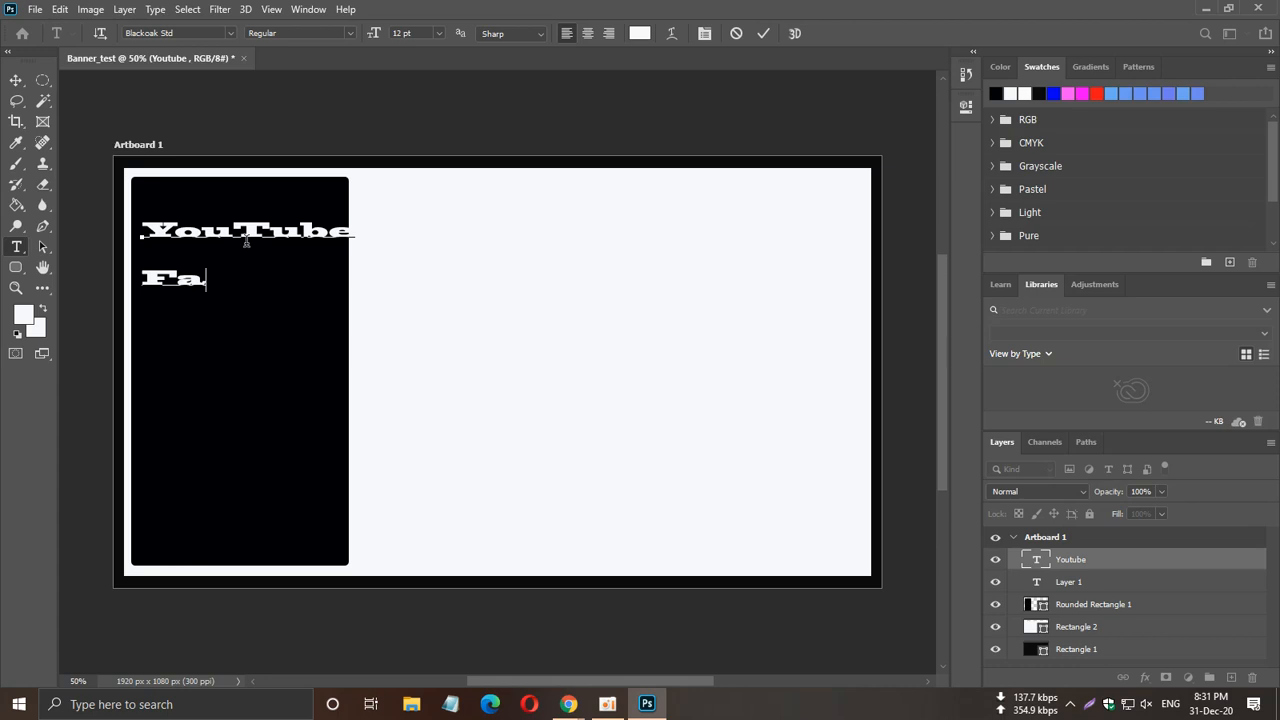
type("cebook")
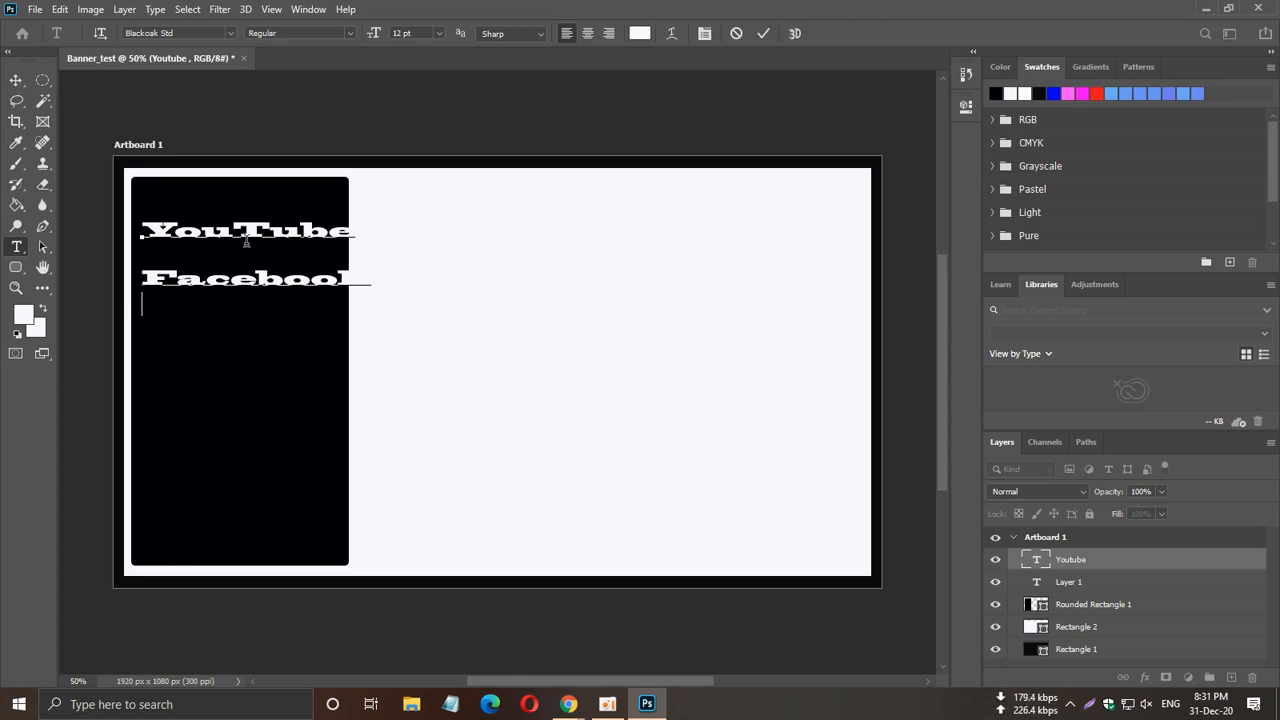
key("Return")
type("Twi")
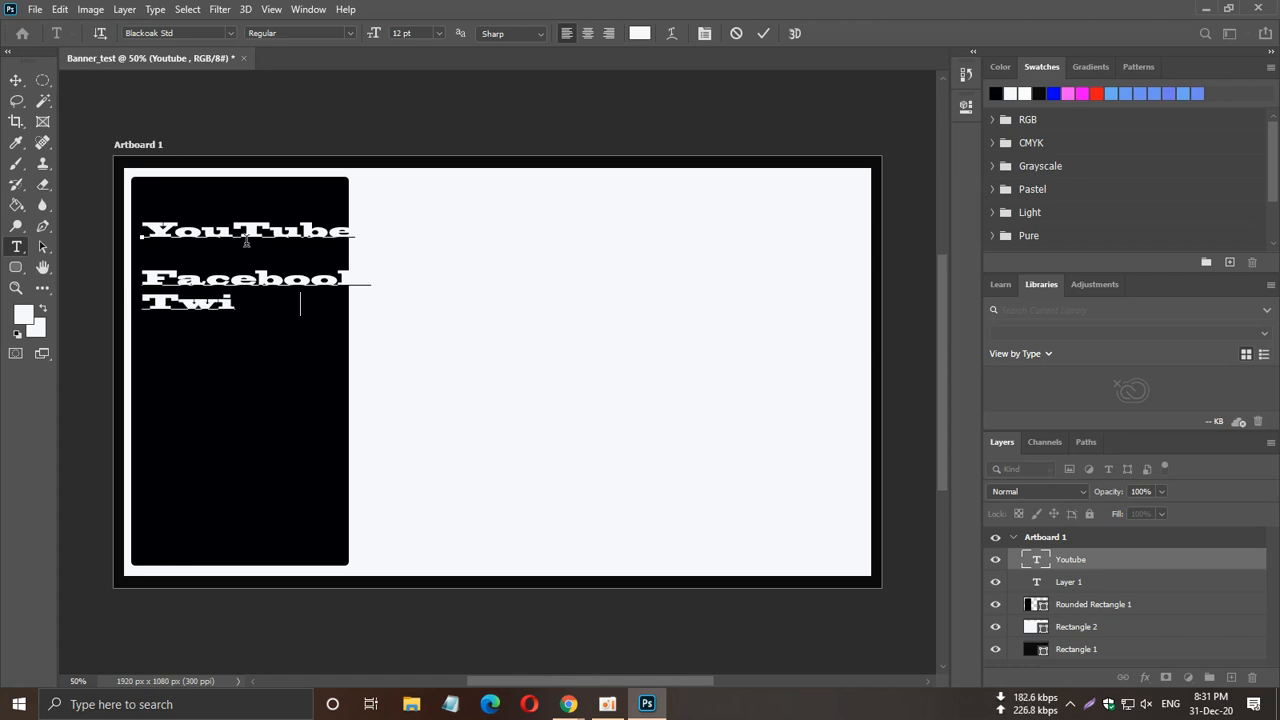
type("tter")
key("Return")
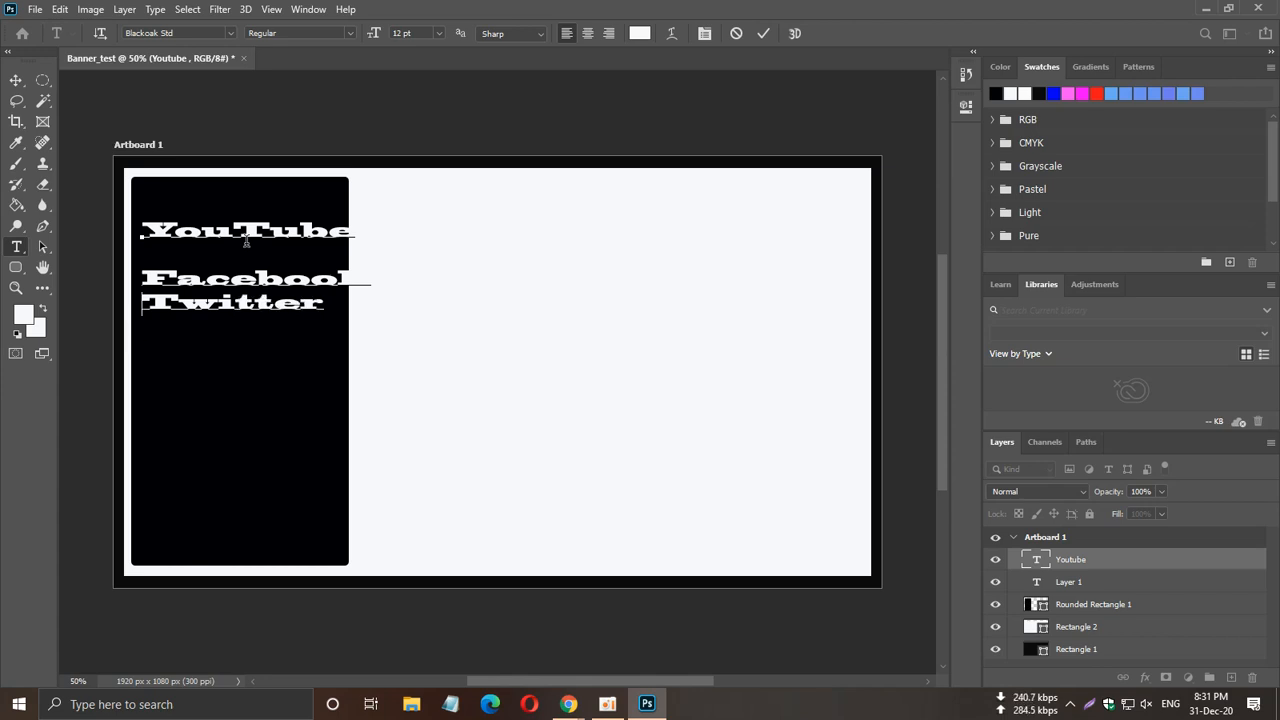
key("Up")
key("Up")
key("BackSpace")
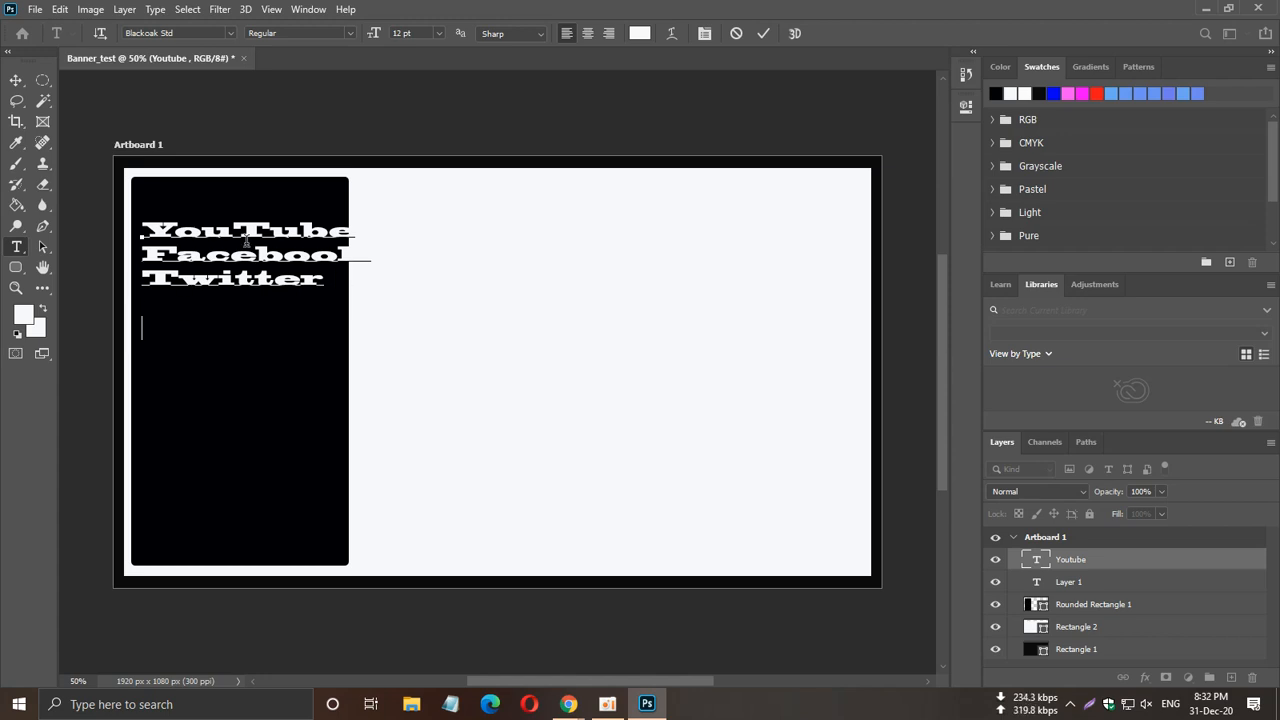
Add the lines "Instagram", "Linkedin" and "Twitch" to the list and remove the blank line above "Instagram".
type("nsta")
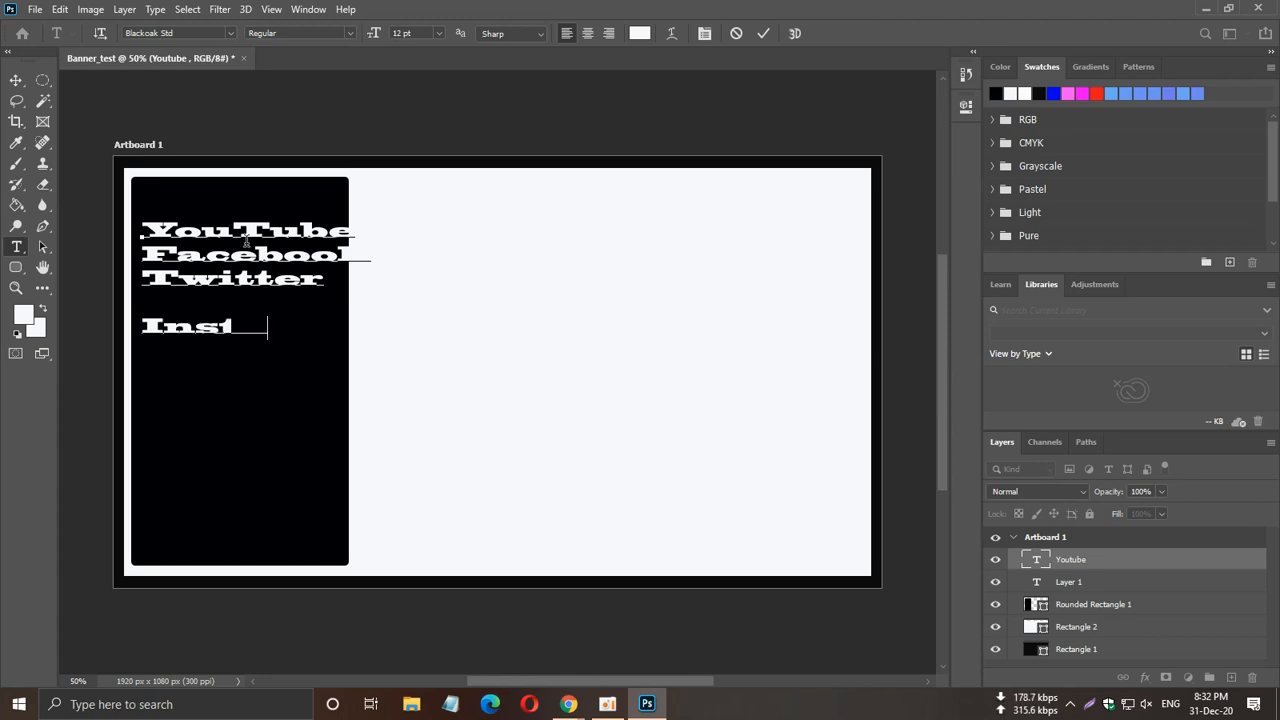
type("gra")
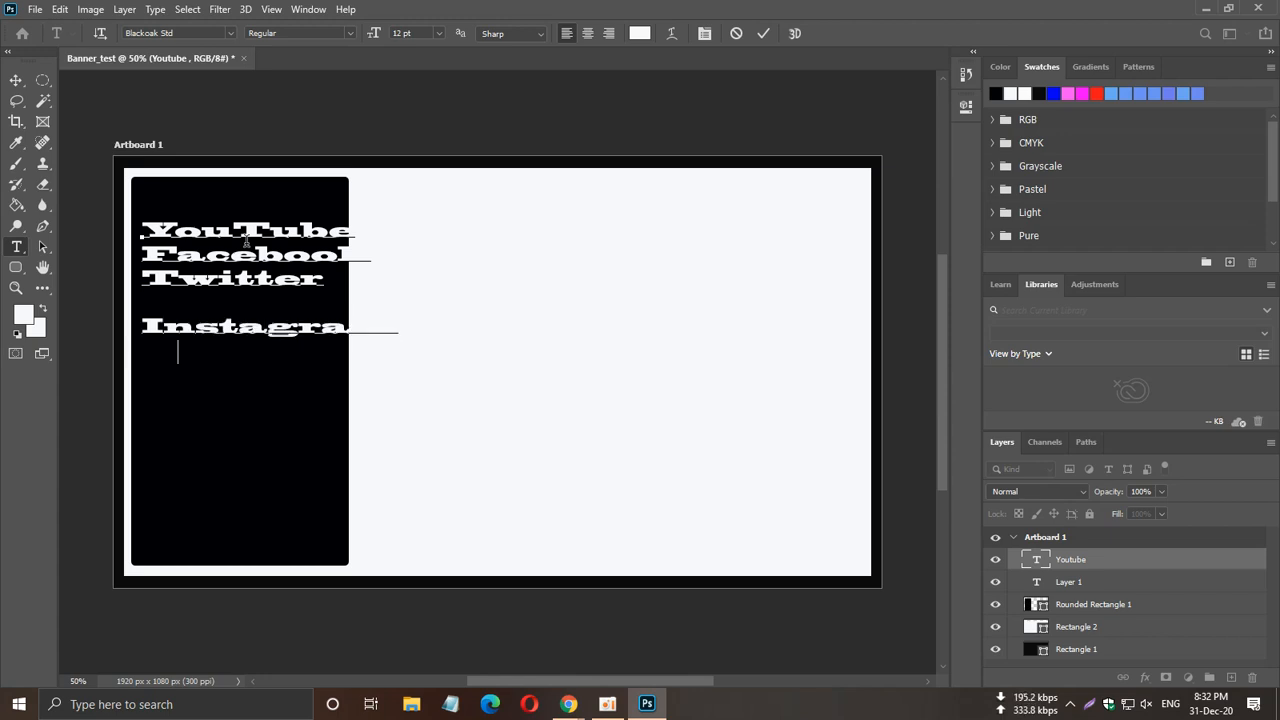
type("Lin")
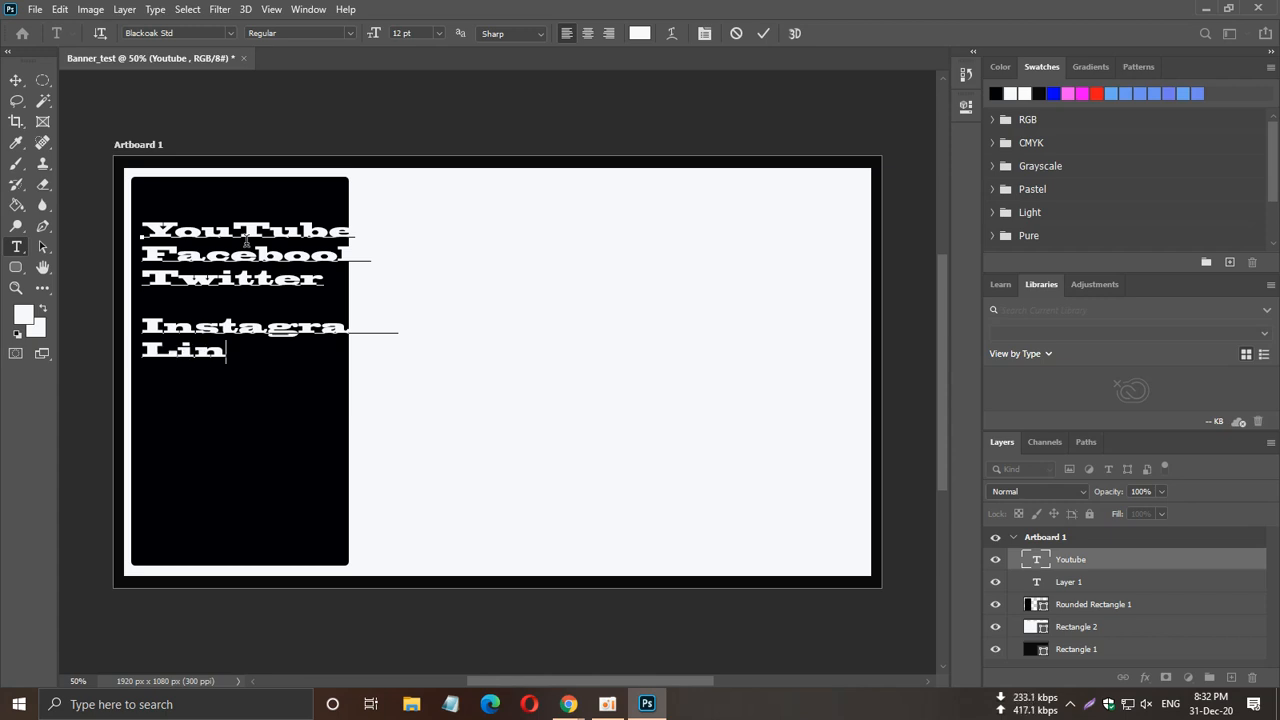
type(" ke")
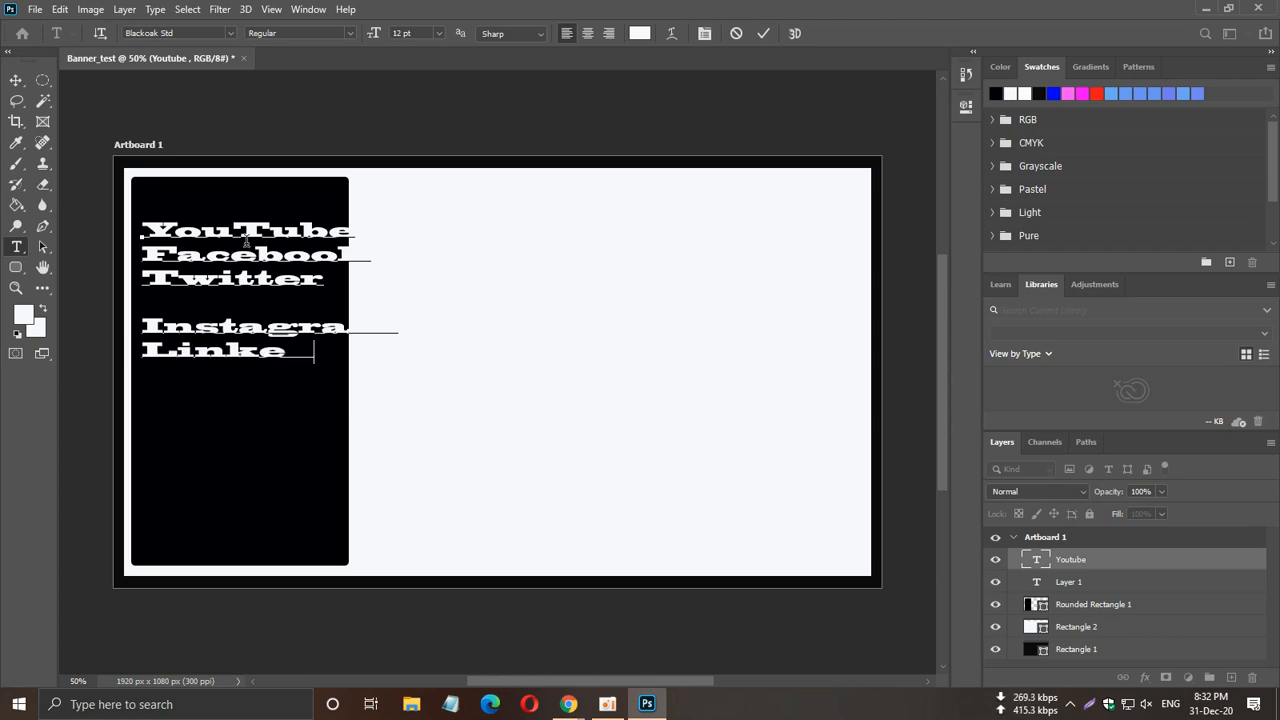
type("din")
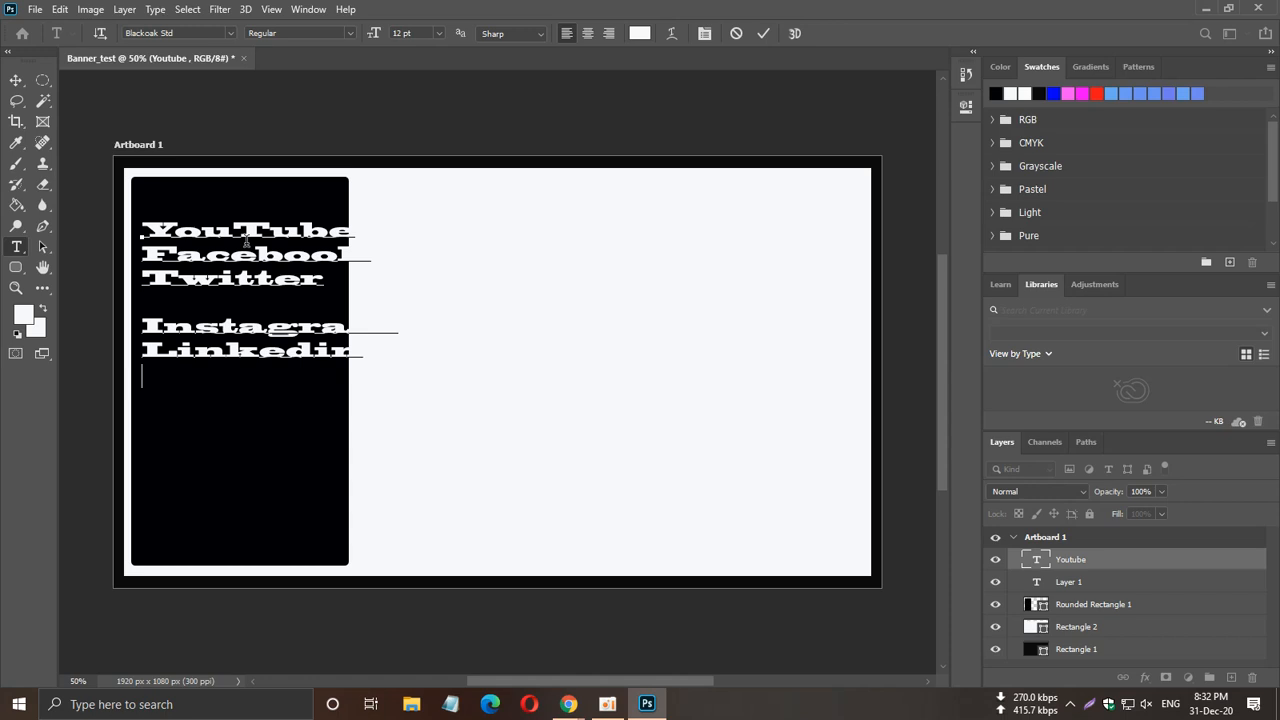
type("Twitch")
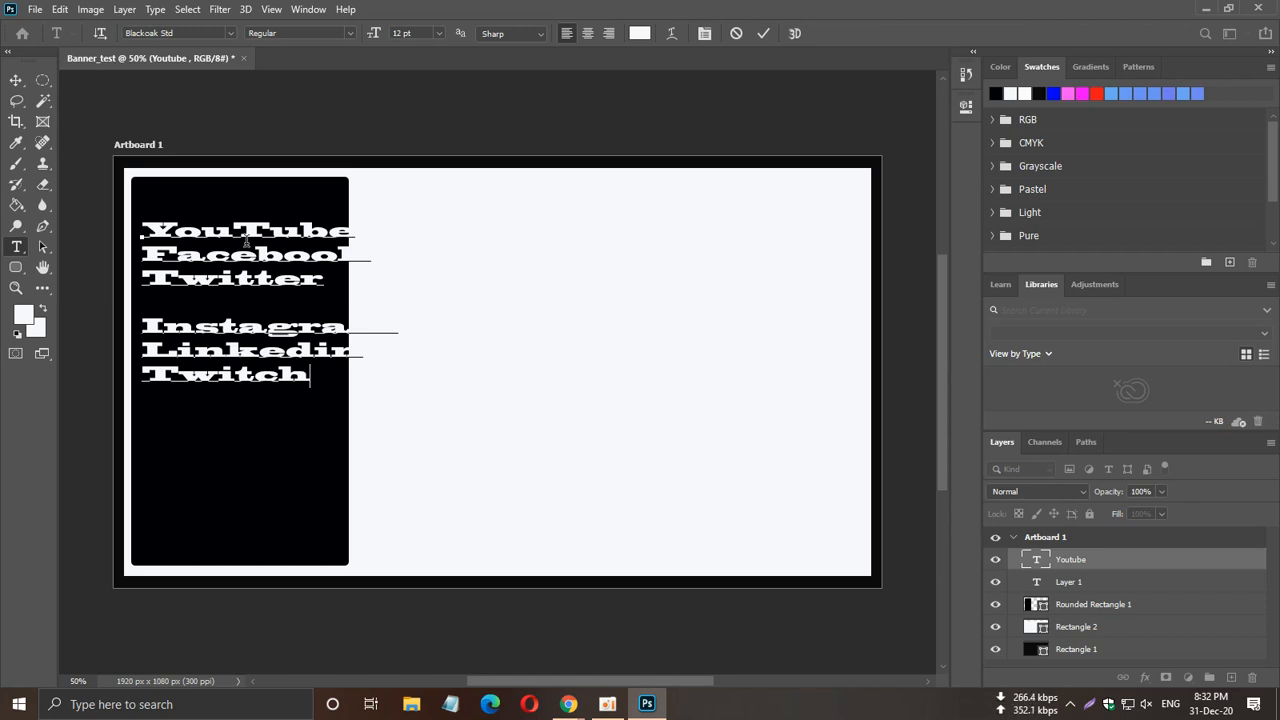
key("Up")
key("Up")
key("Delete")
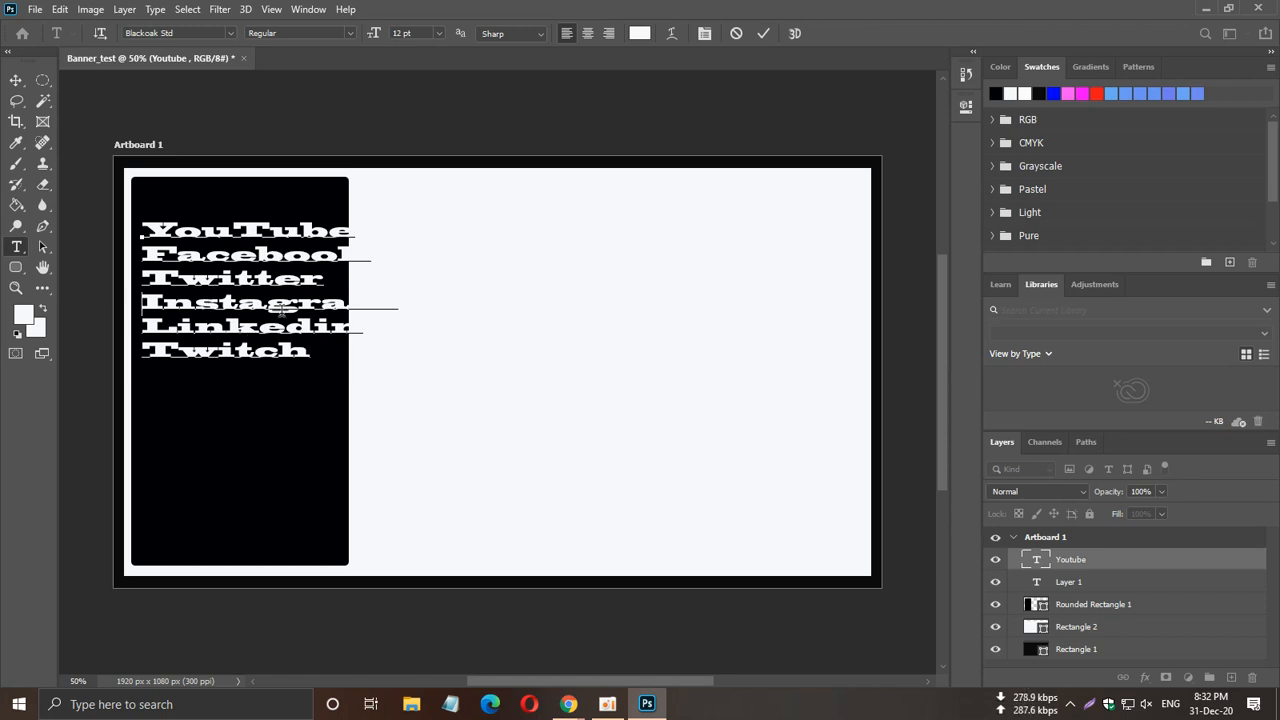
left_click(16, 80)
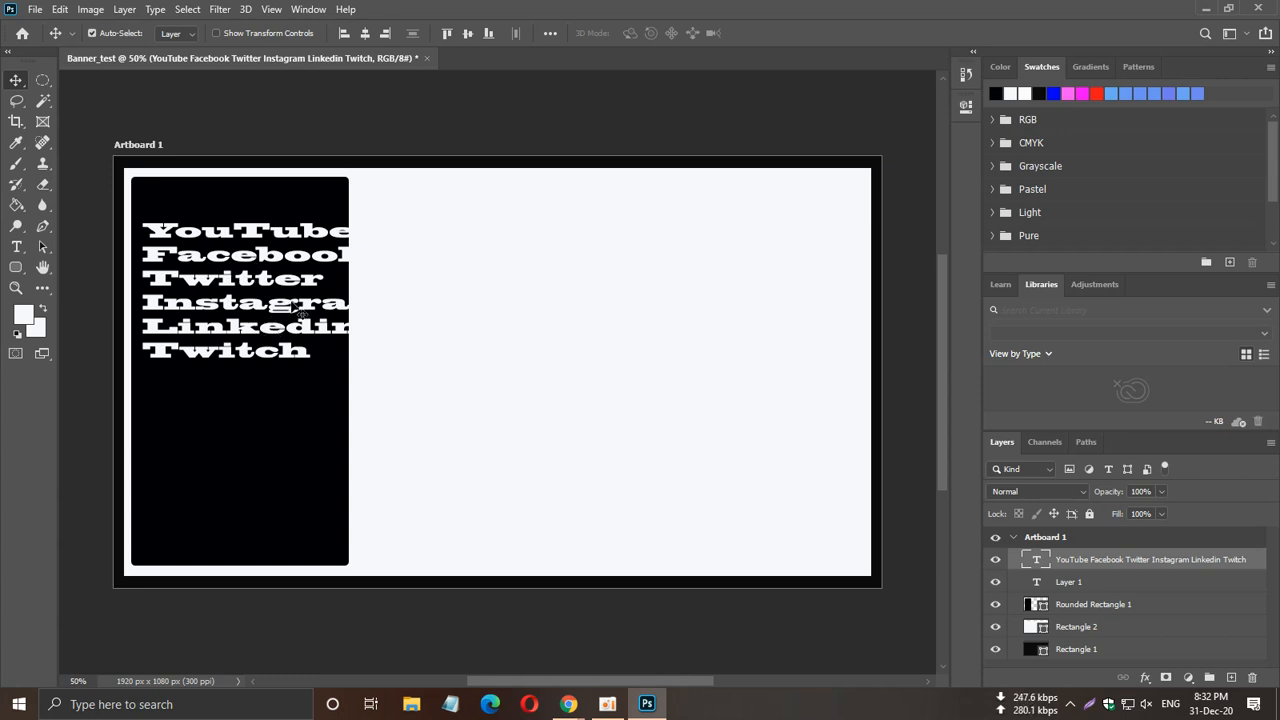
Scale the social media text list proportionally up to about 124%.
key("ctrl+t")
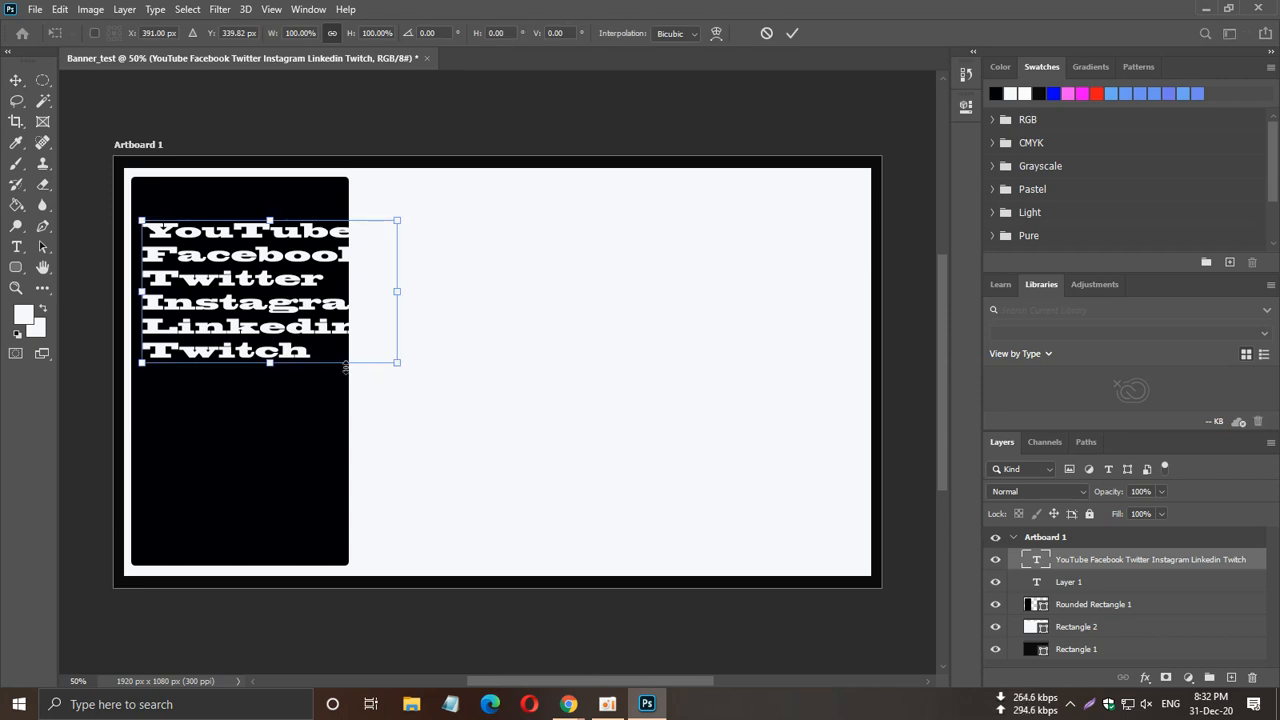
mouse_move(273, 364)
left_mouse_down()
mouse_move(276, 390)
mouse_move(279, 374)
left_mouse_up()
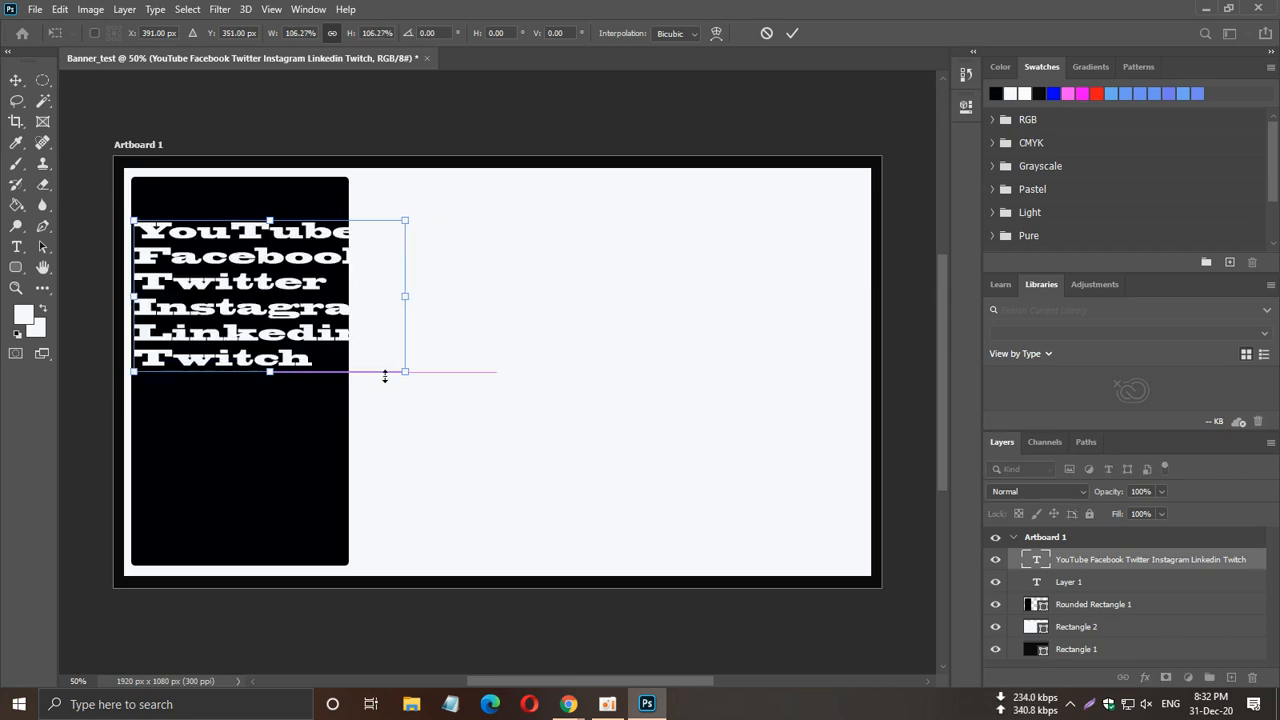
left_click_drag(399, 384, 426, 448)
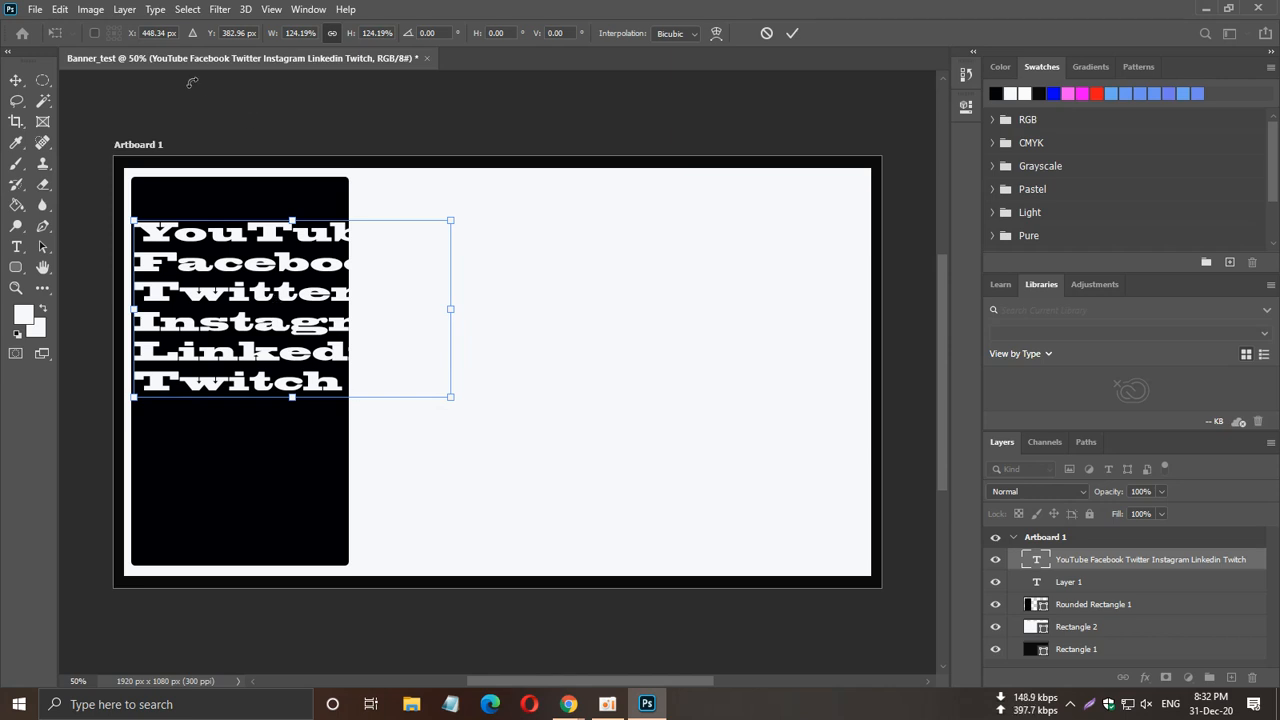
key("Return")
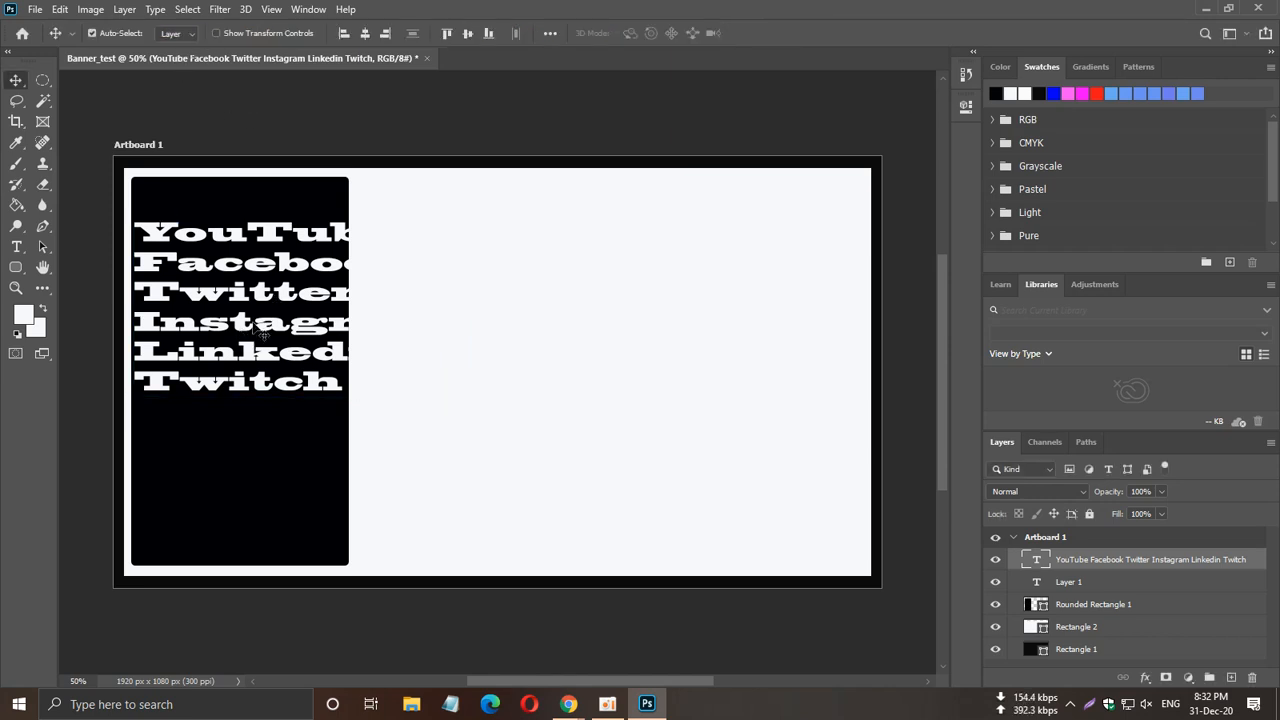
Set the font of the entire social media list to Arial Rounded MT Bold.
left_click(16, 246)
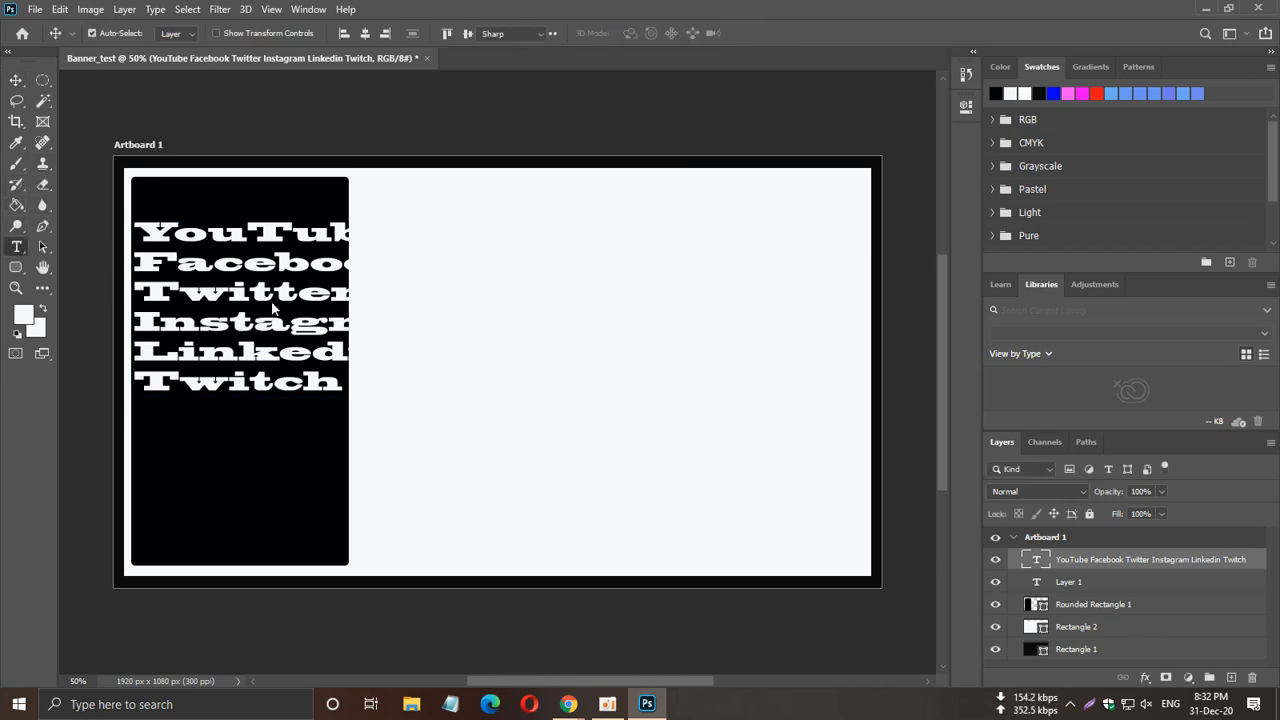
left_click(274, 300)
key("ctrl+a")
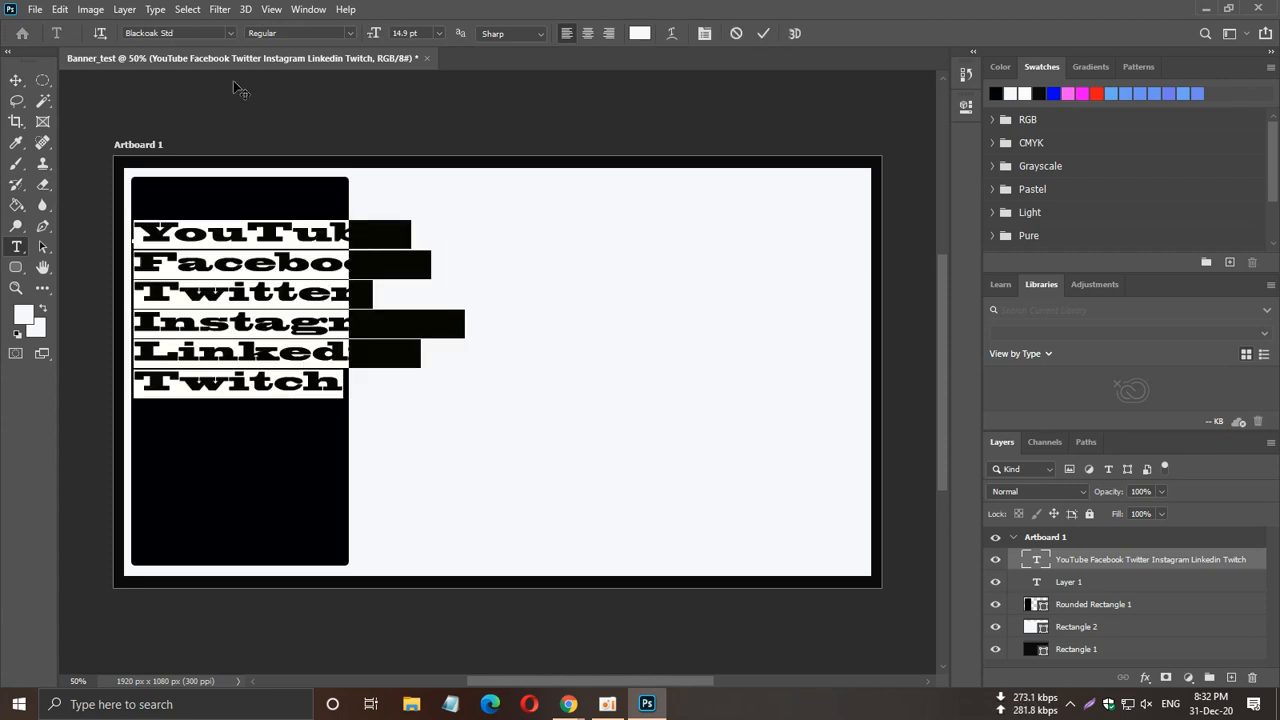
left_click(229, 33)
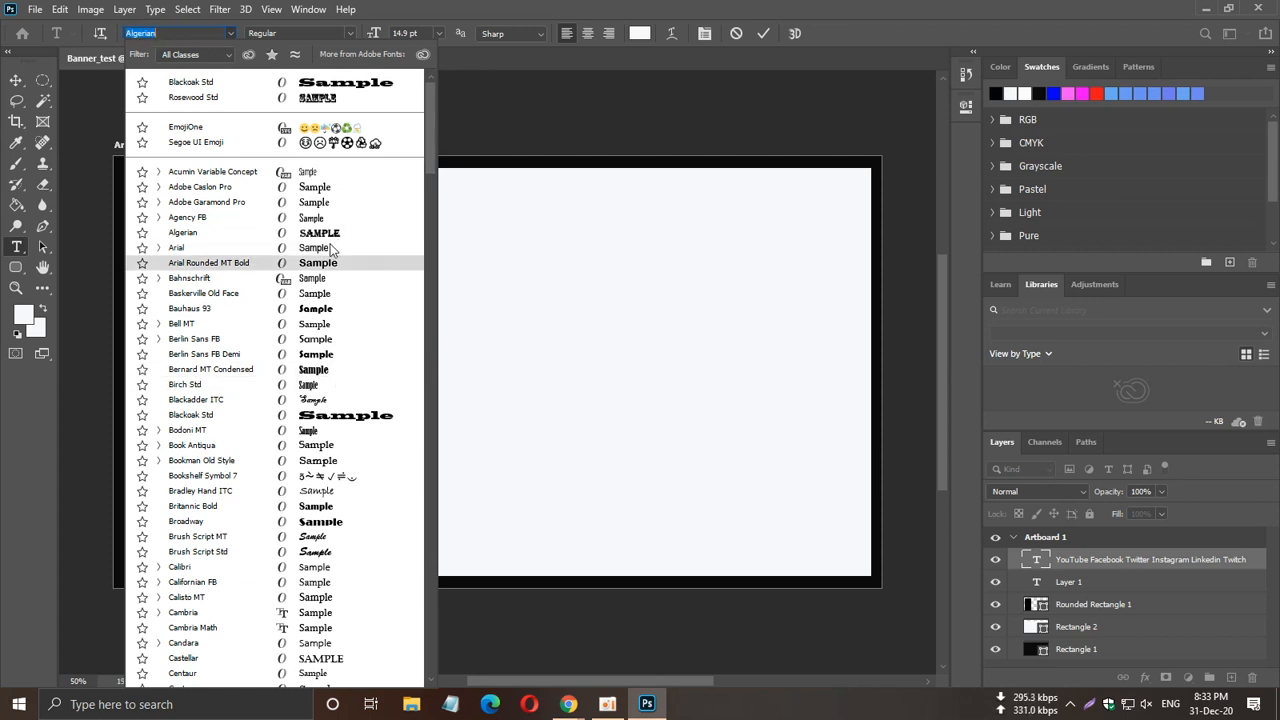
left_click(330, 263)
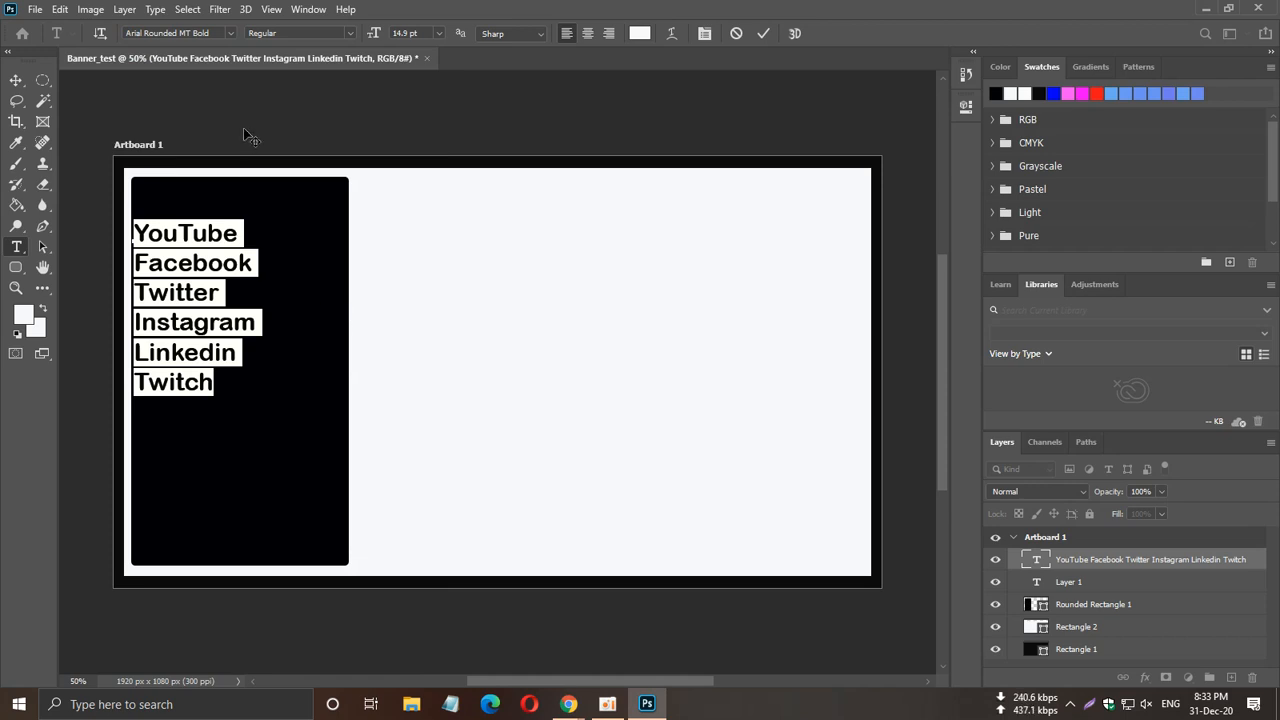
left_click(16, 80)
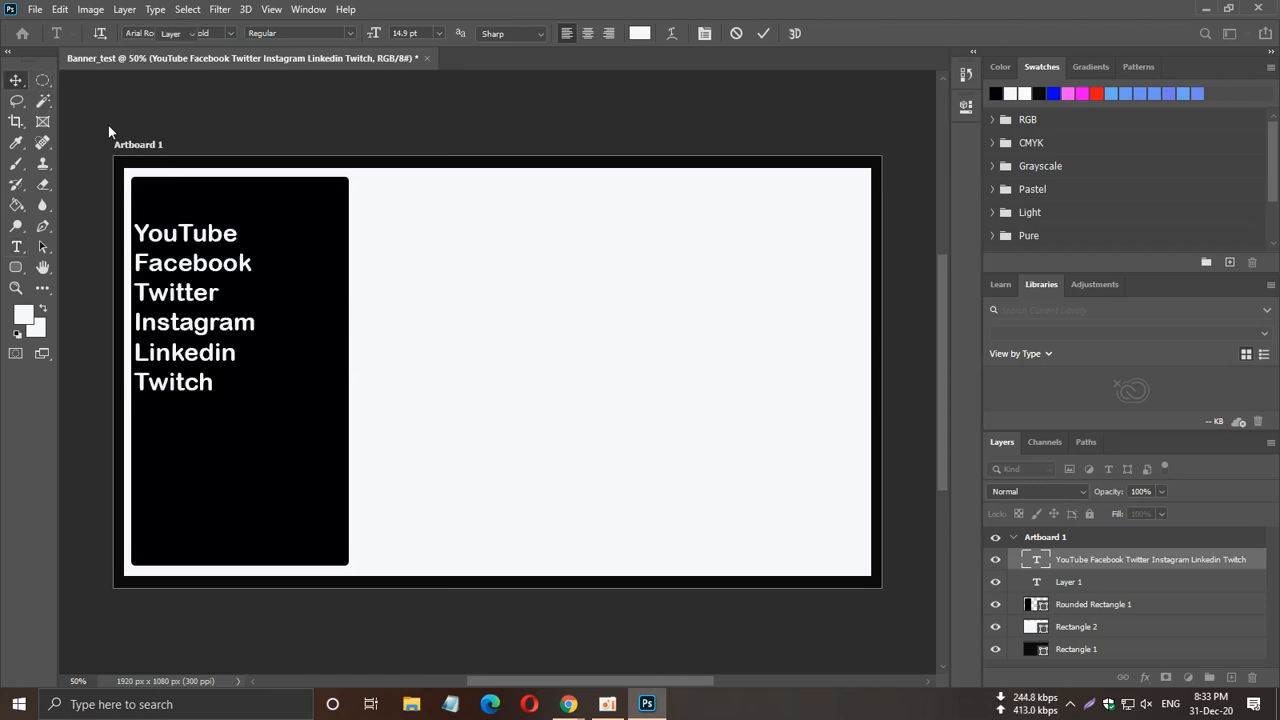
Scale the social media list to about 173% to fill the black panel's width and move it up to the panel's upper edge.
left_click(216, 270)
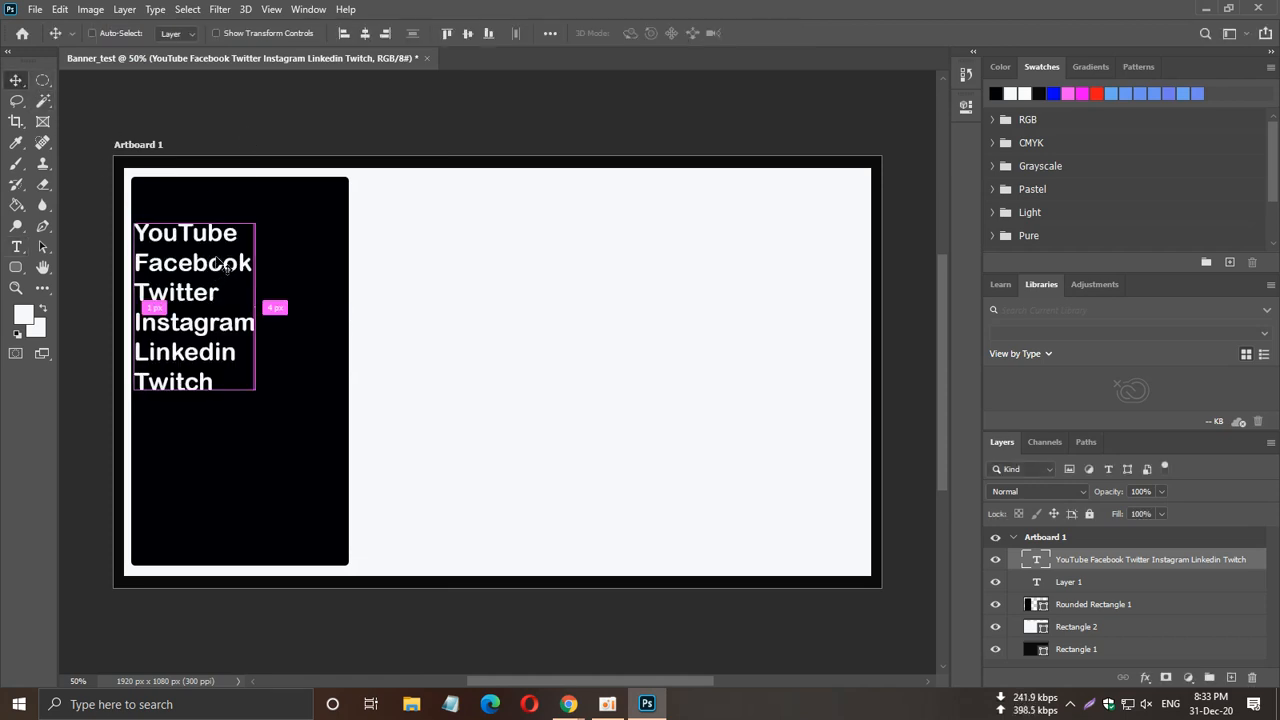
key("ctrl+t")
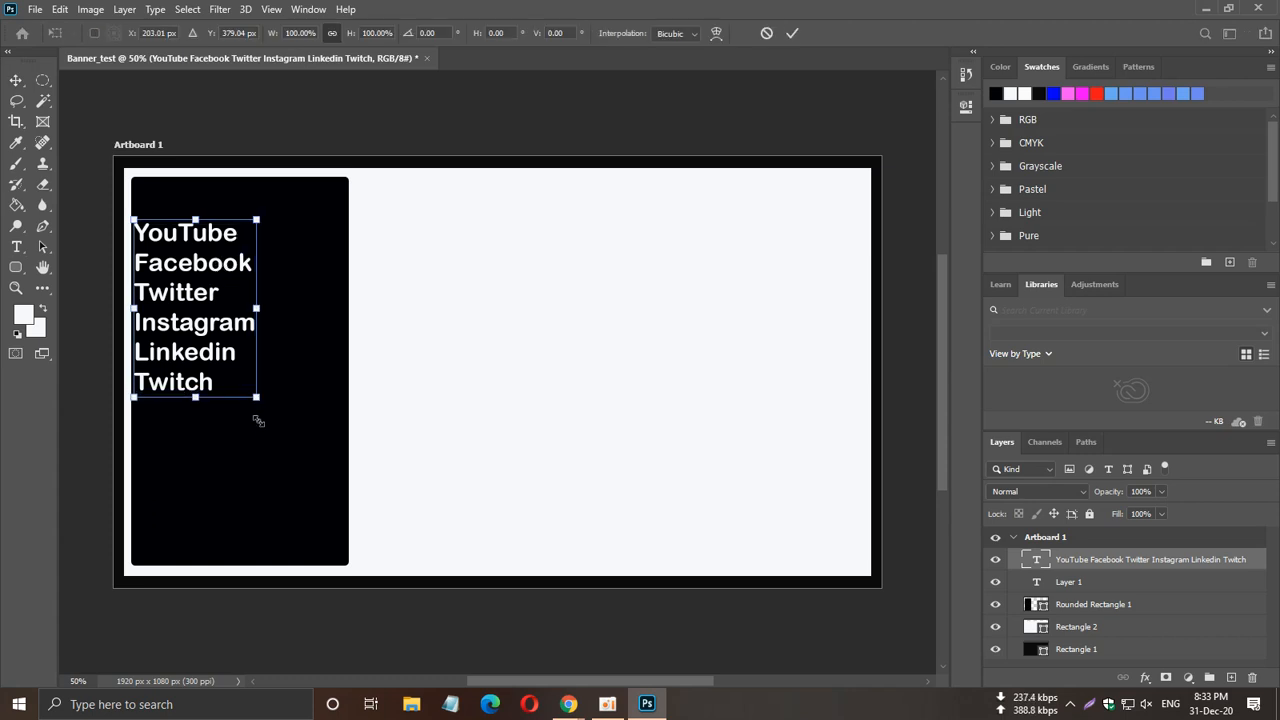
left_click_drag(258, 420, 308, 539)
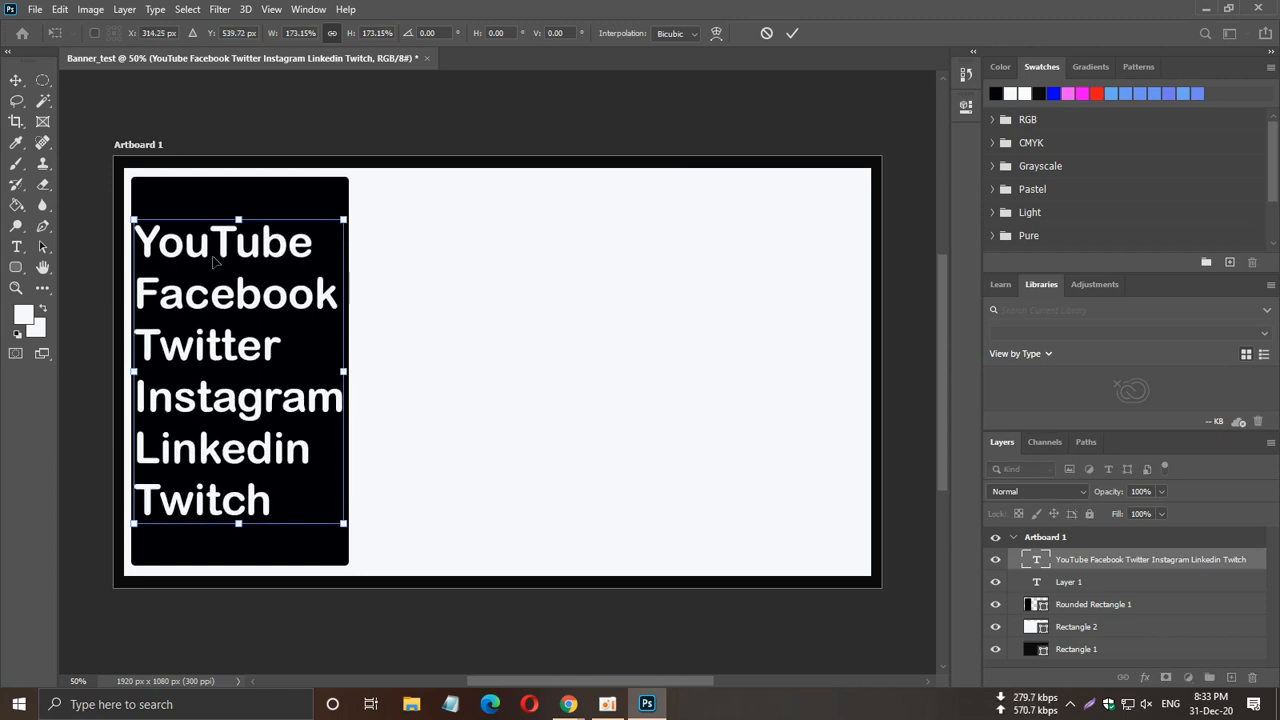
left_click_drag(218, 240, 218, 203)
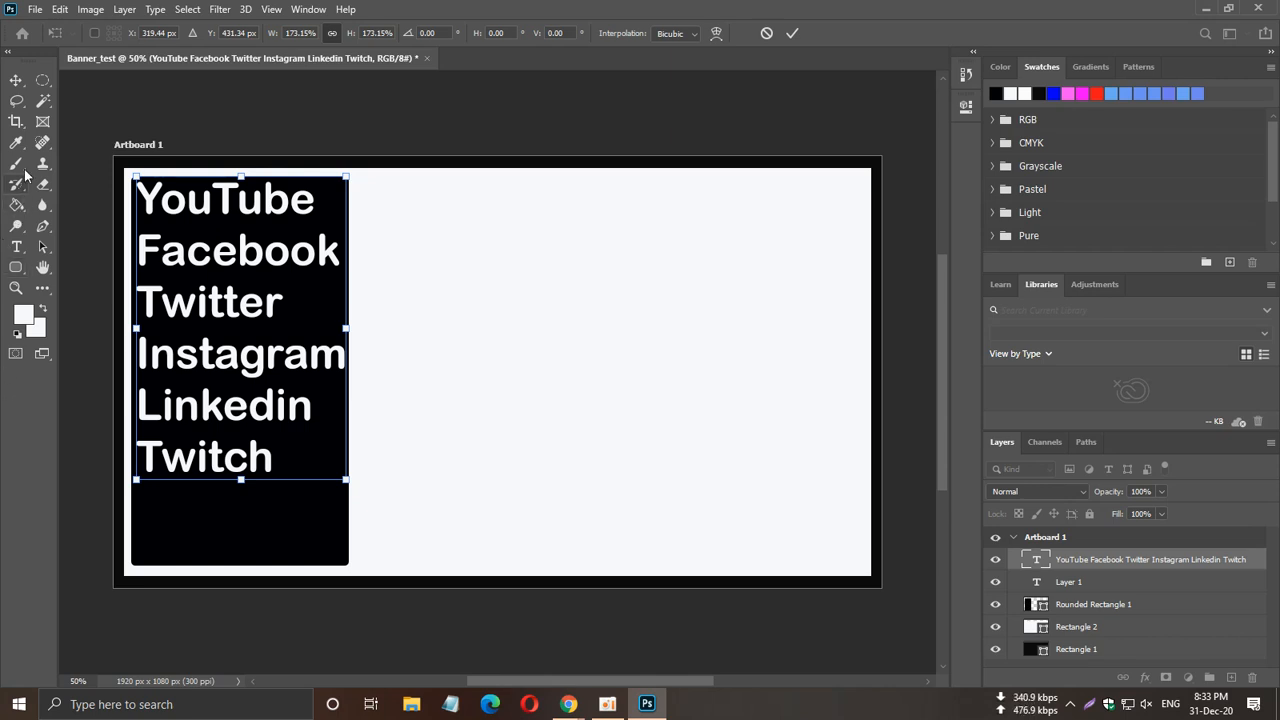
Add the line "TikTok" at the end of the social media list, below "Twitch".
left_click(16, 246)
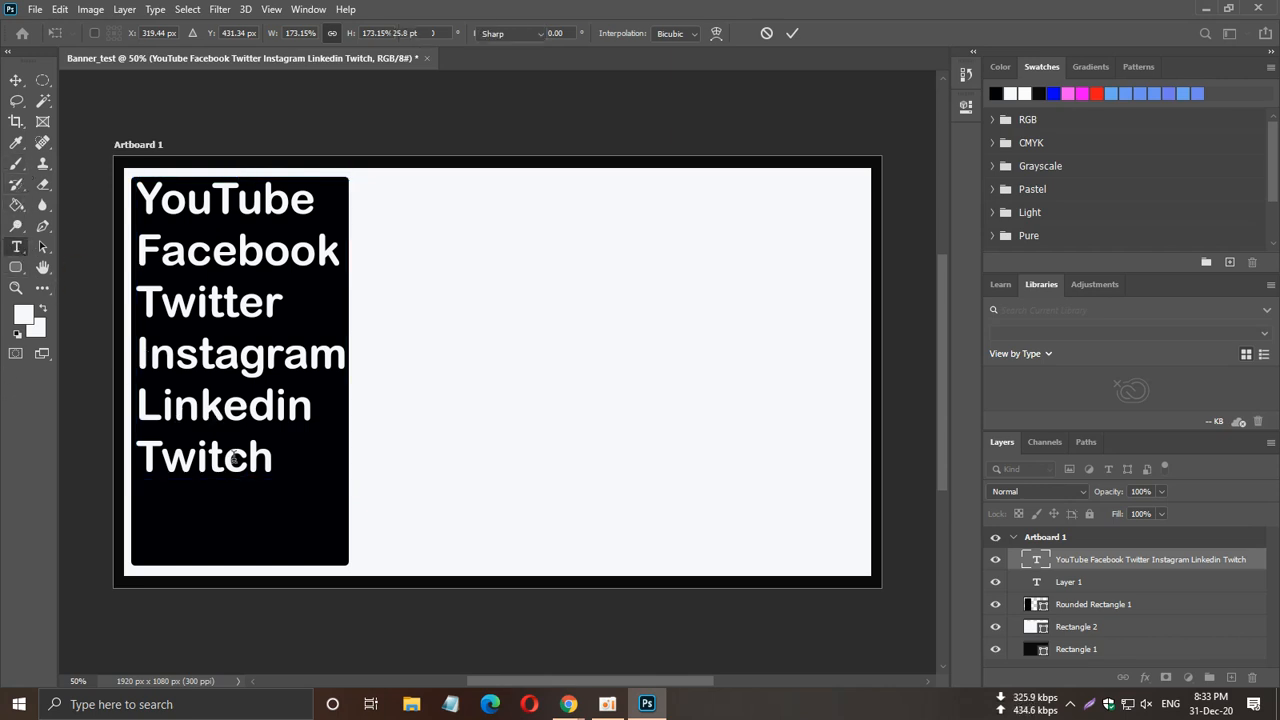
left_click(287, 461)
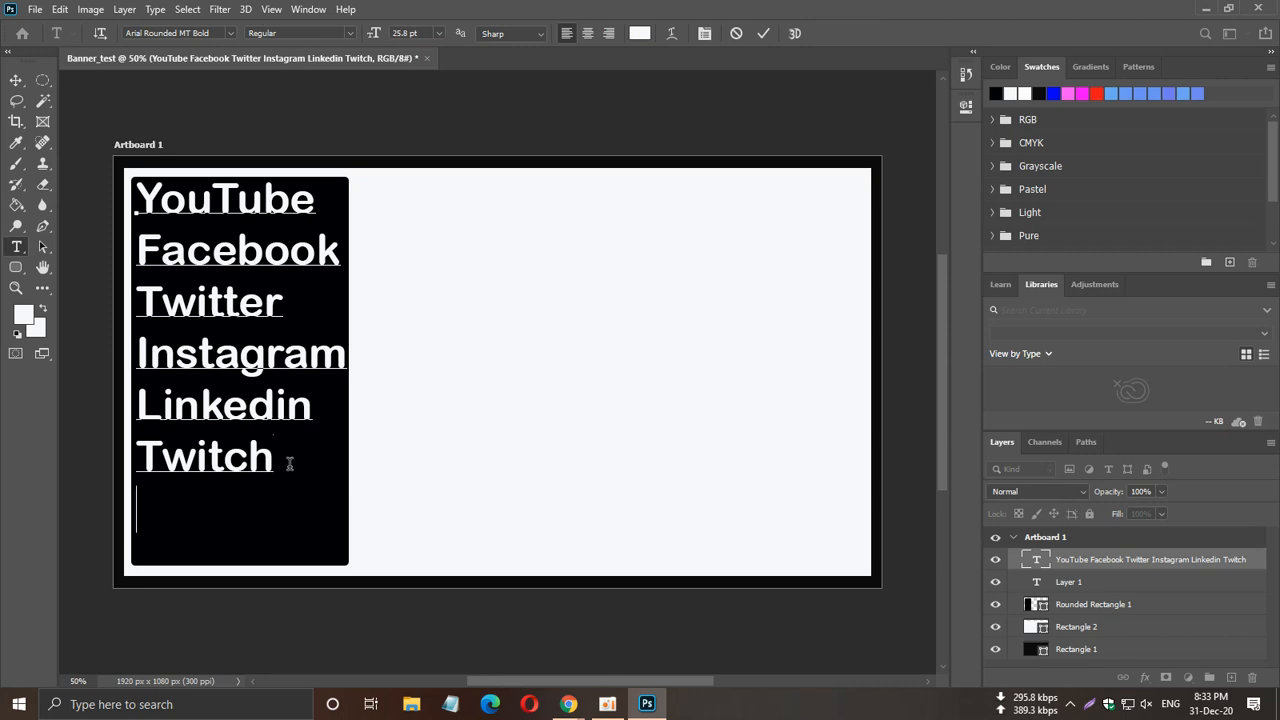
type("Tik")
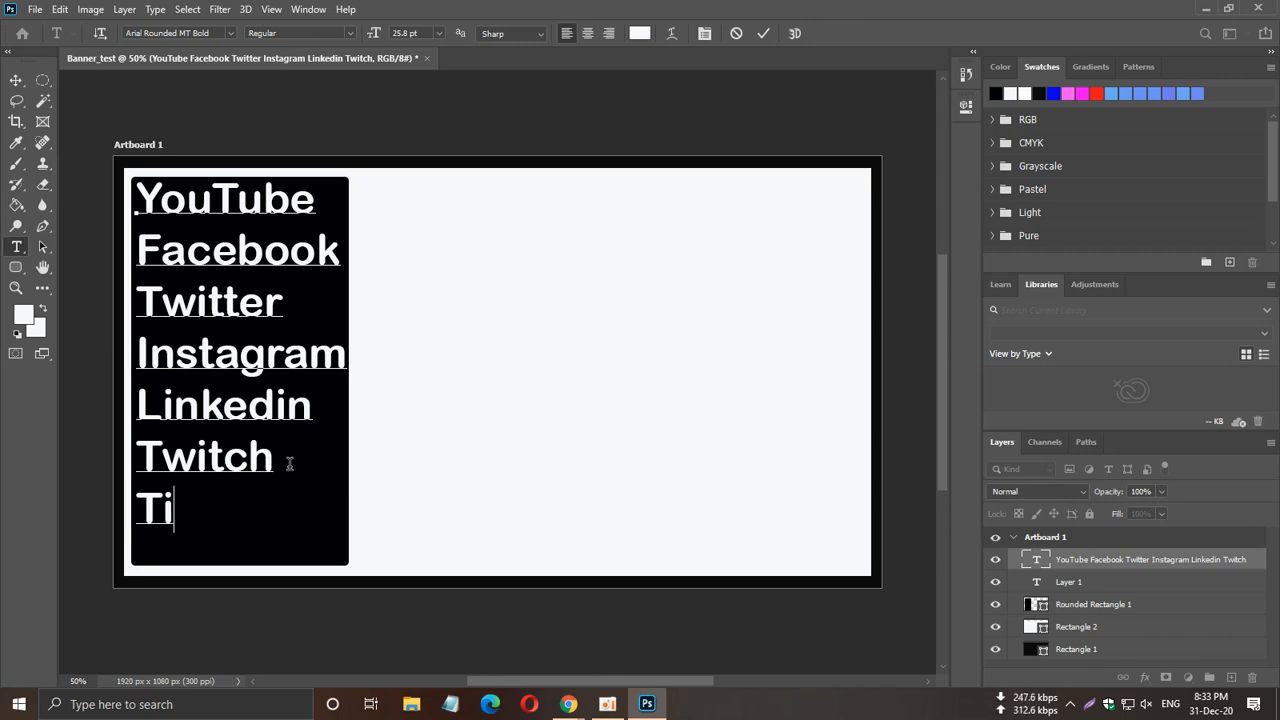
key("BackSpace")
key("BackSpace")
type("Tak")
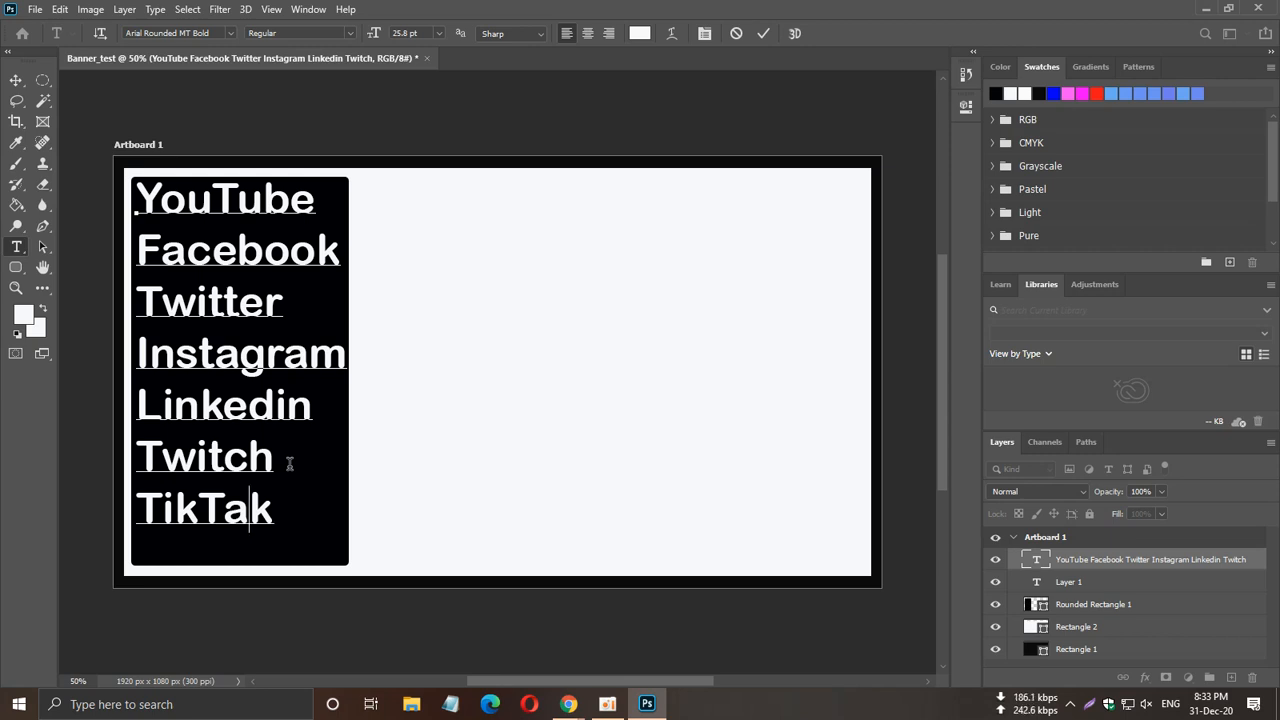
key("Left")
key("Left")
key("Delete")
type("o")
left_click(26, 81)
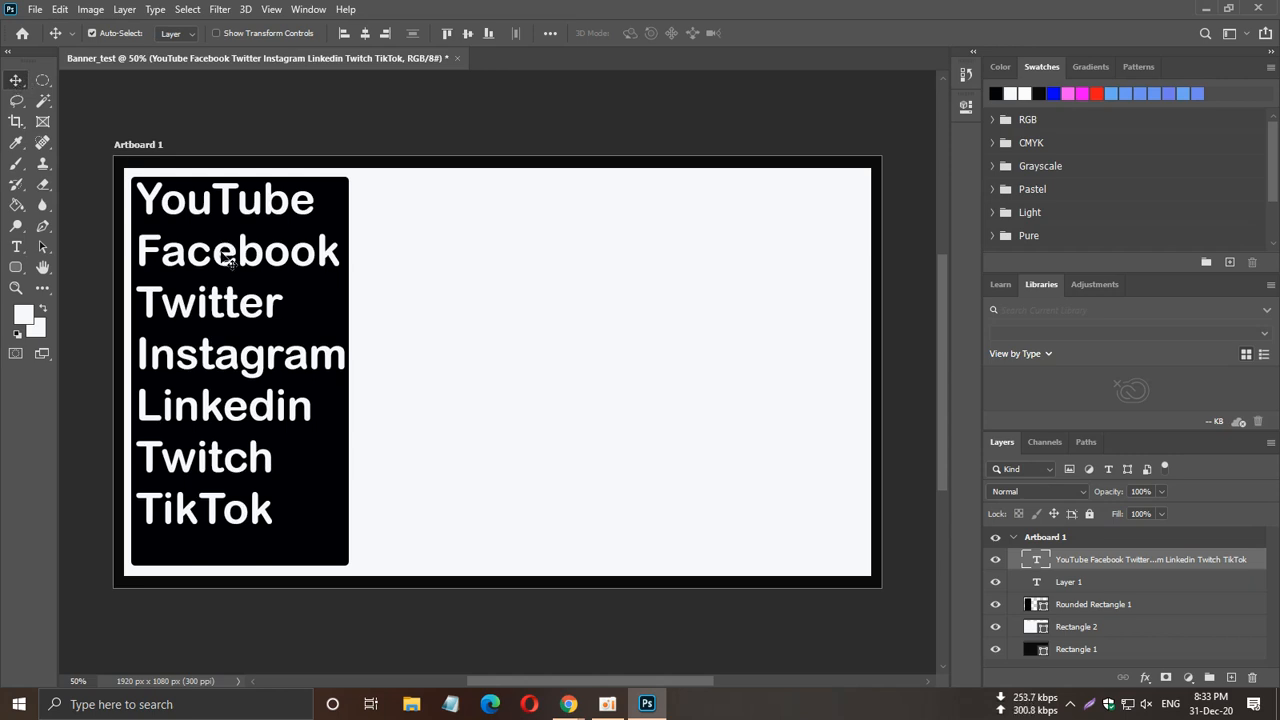
Shift the social media list slightly down to centre it vertically in the black rounded rectangle.
left_click_drag(225, 255, 225, 270)
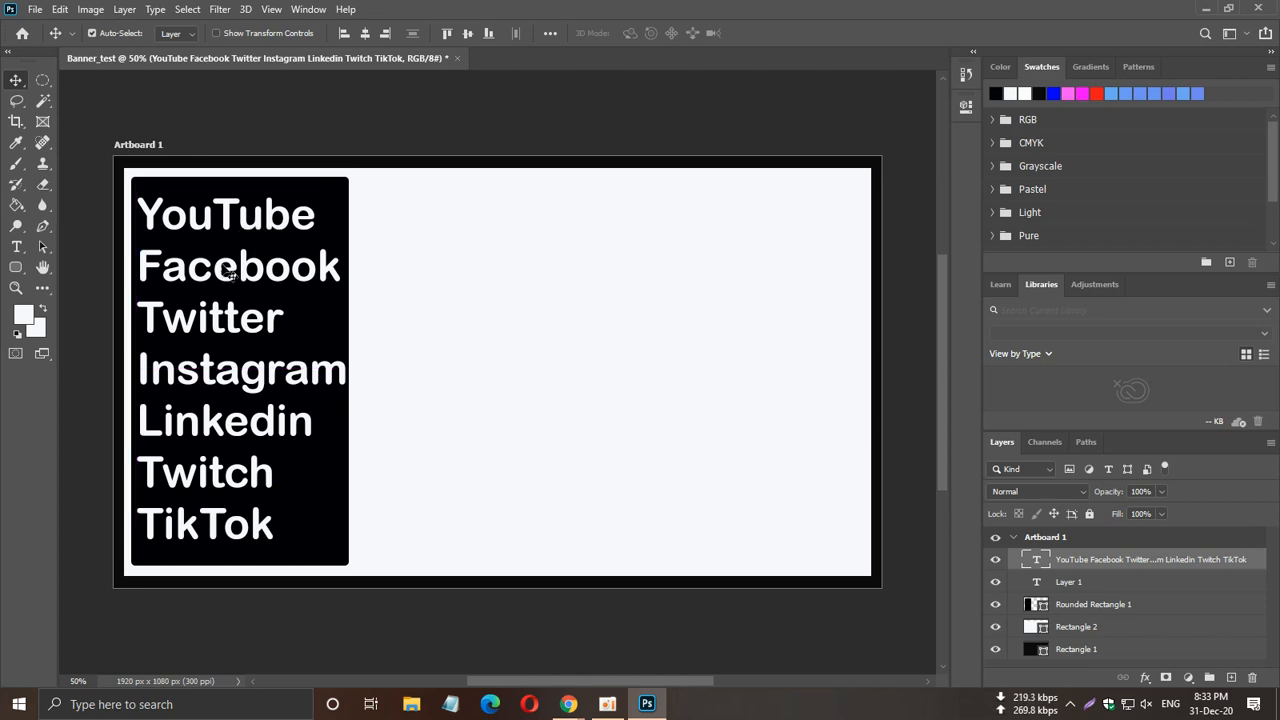
left_click(324, 101)
left_click(335, 190)
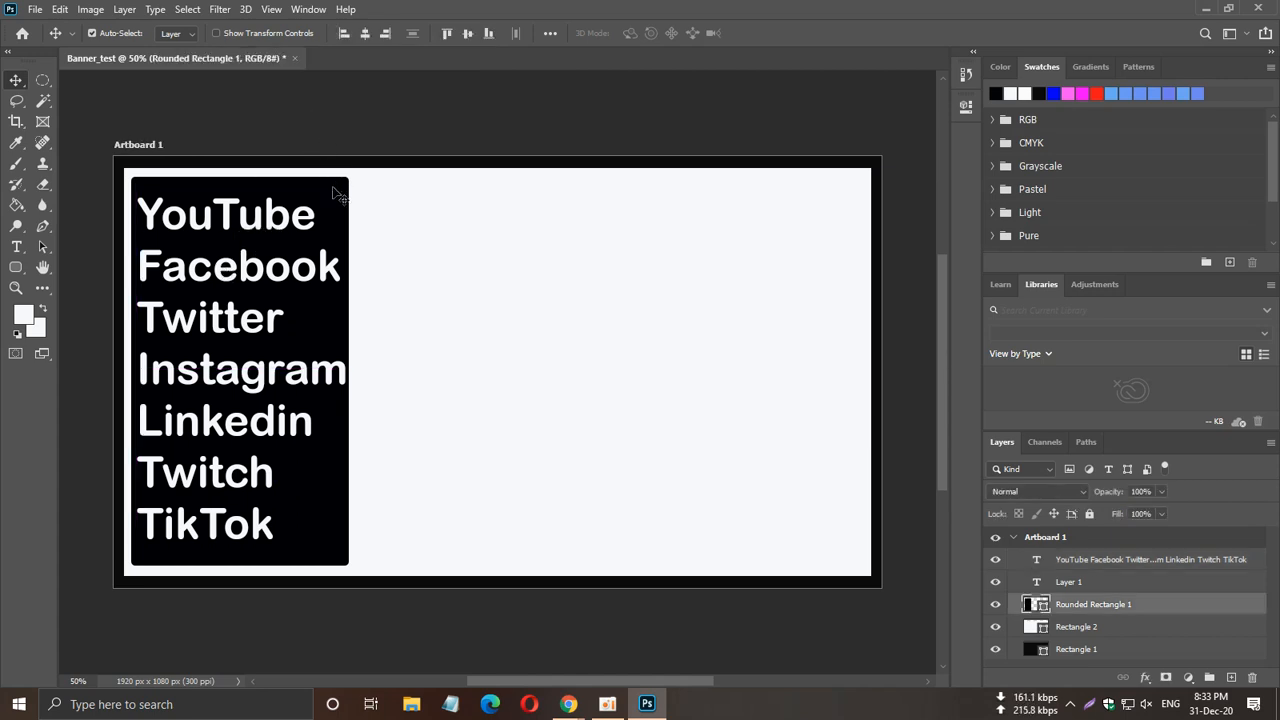
Delete the empty text layer "Layer 1" from Artboard 1.
left_click(994, 583)
left_click(1098, 586)
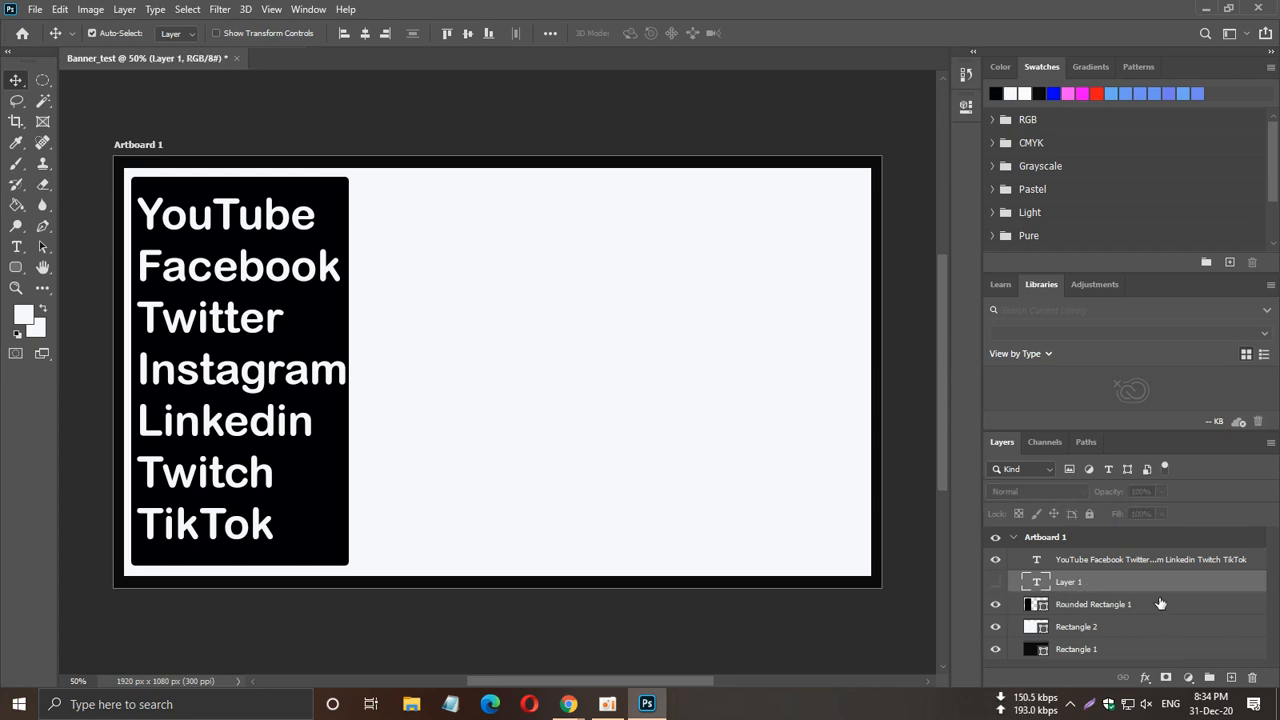
left_click(1253, 679)
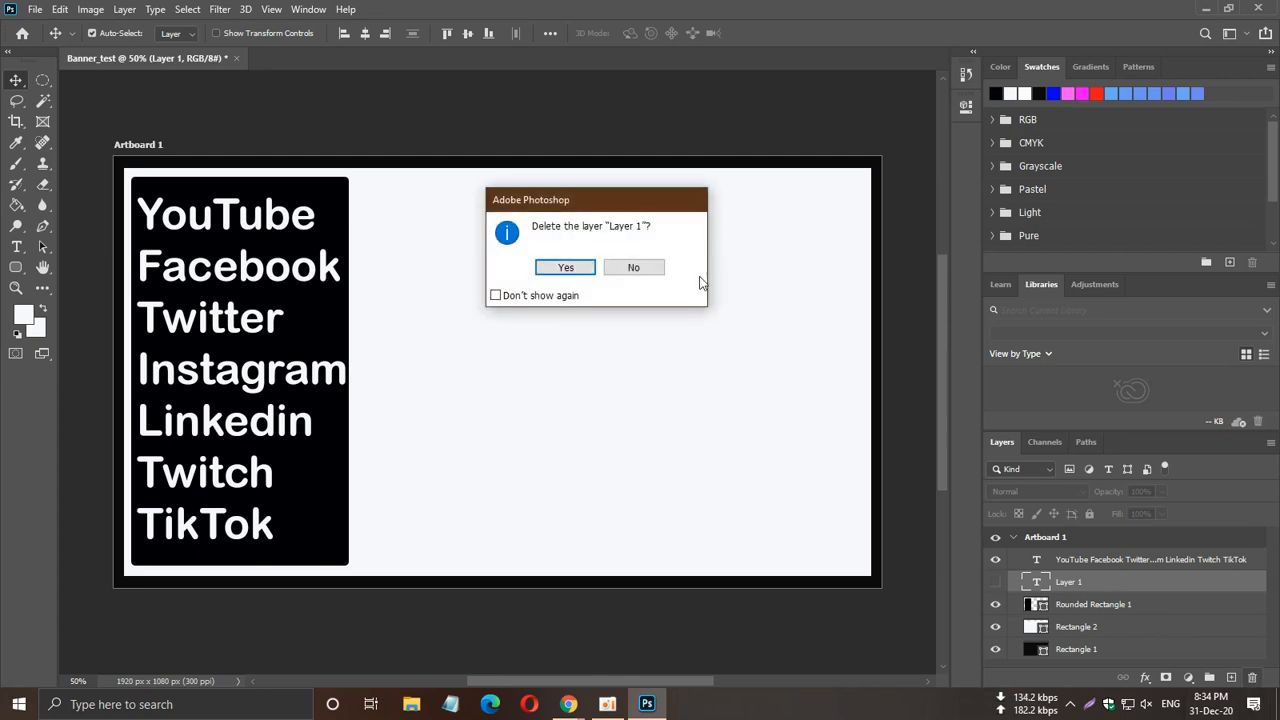
left_click(566, 268)
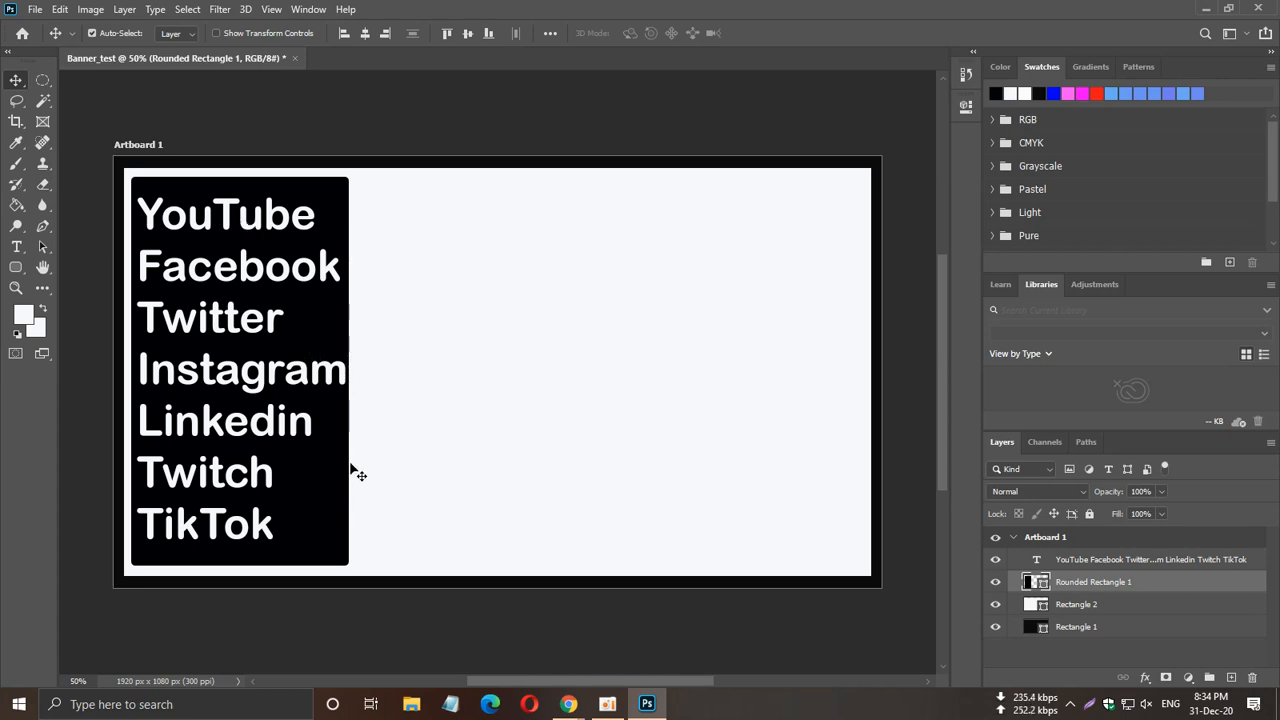
Toggle the visibility of the Rounded Rectangle 1 layer off and on to check which part of the banner it holds.
left_click(1116, 631)
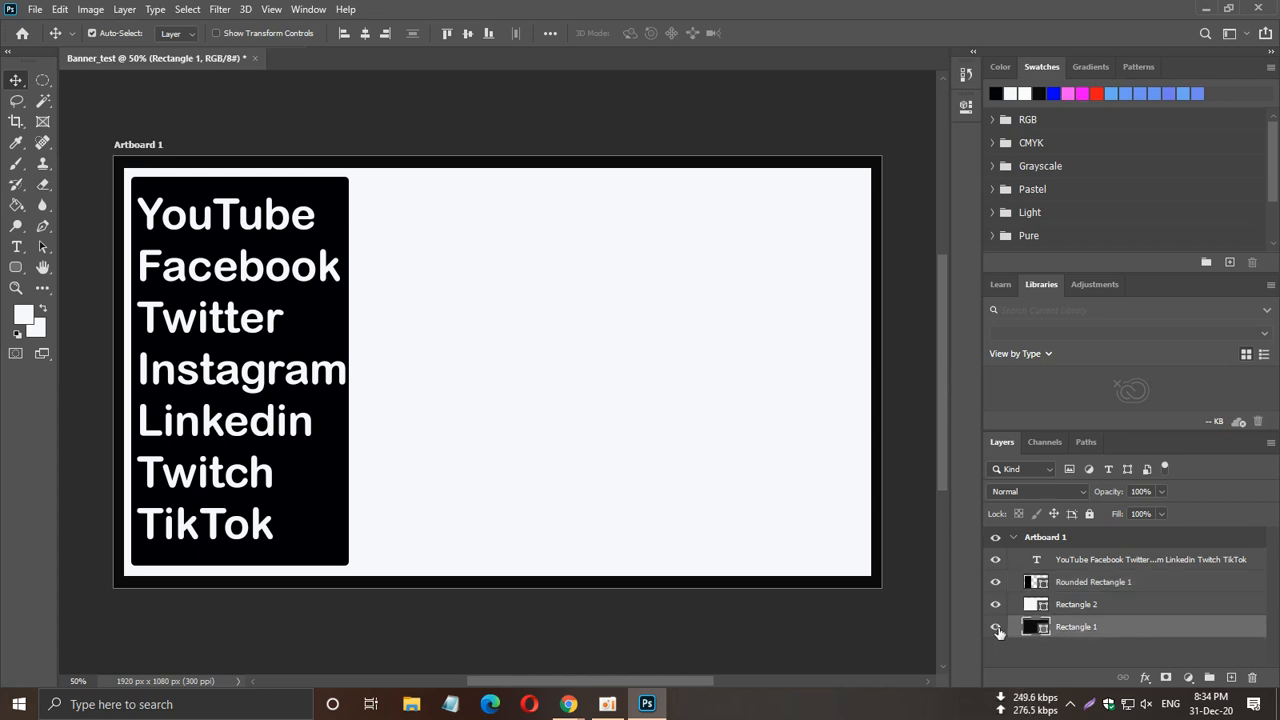
left_click(1156, 586)
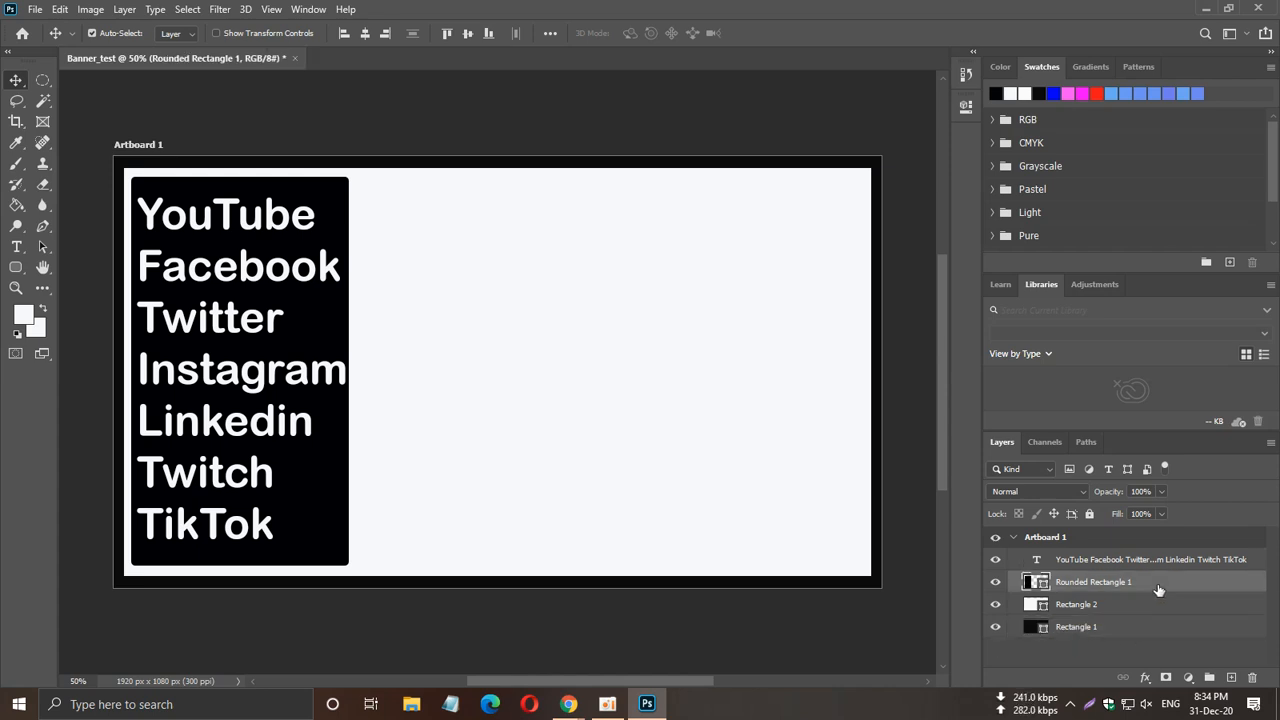
left_click(996, 586)
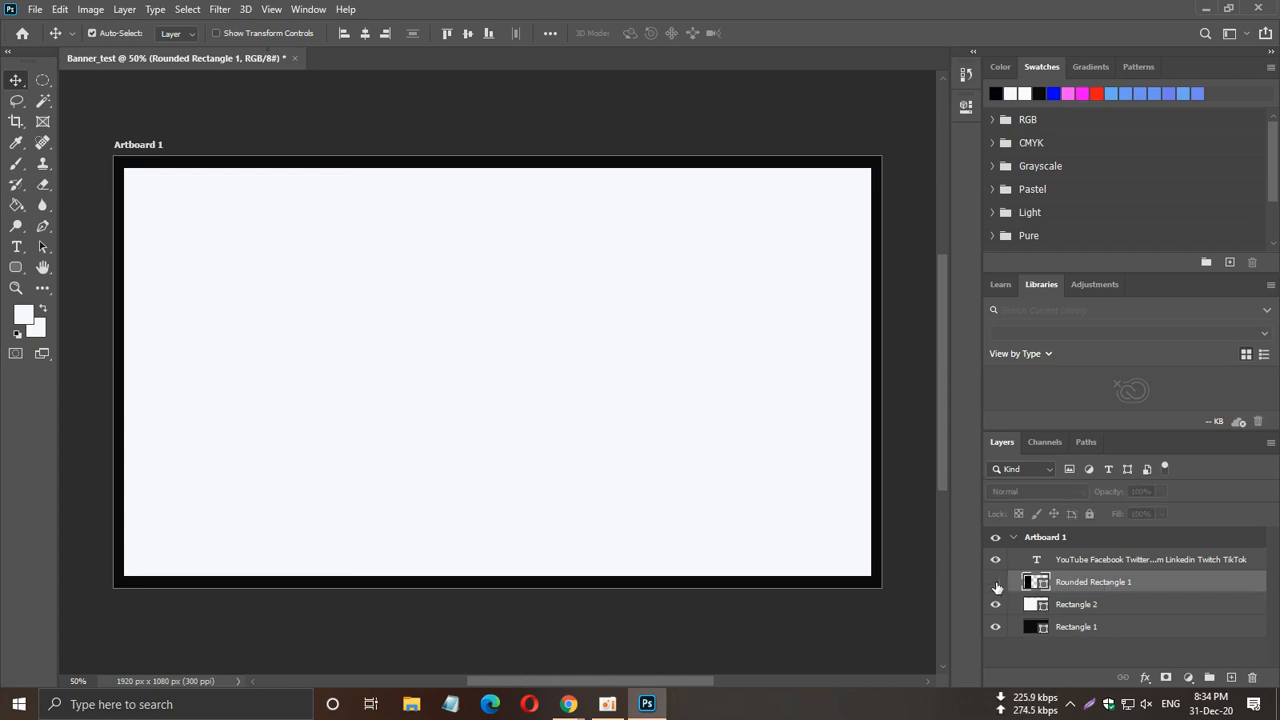
left_click(996, 586)
left_click(996, 586)
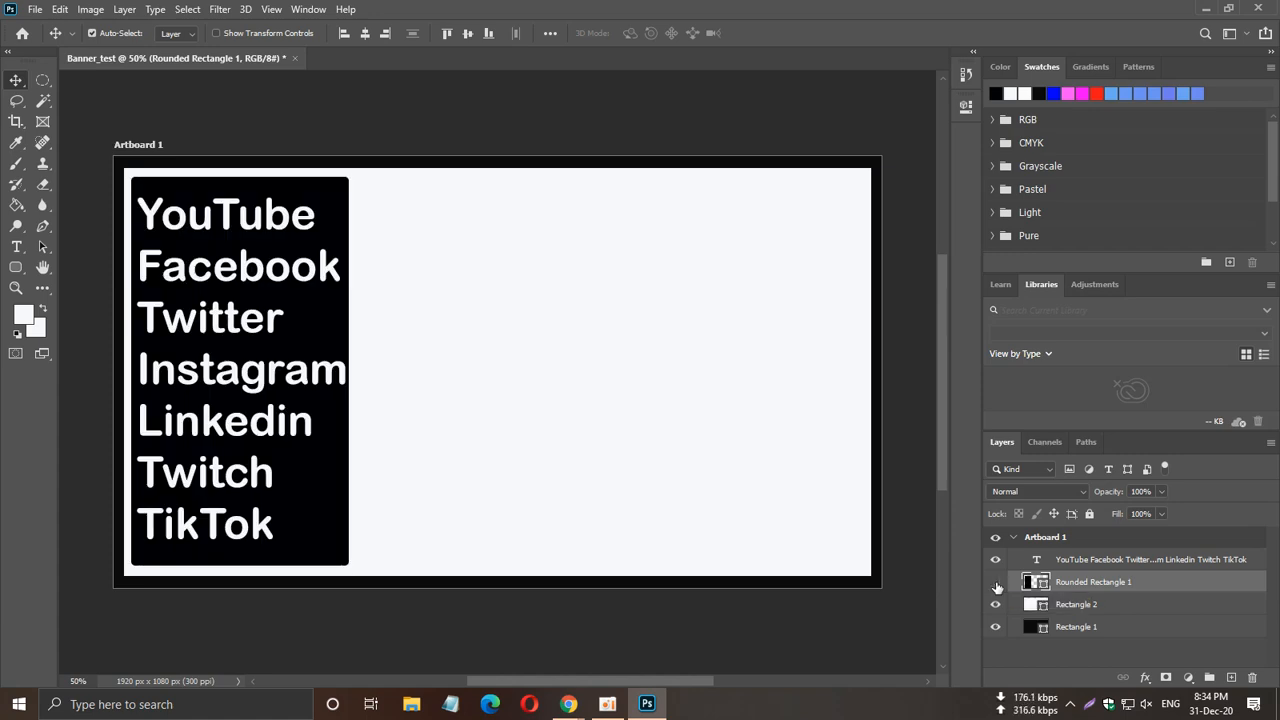
left_click(996, 586)
Scale the black rounded rectangle up slightly, finishing at about 101.28%, to leave more room beside the word "Instagram".
key("ctrl")
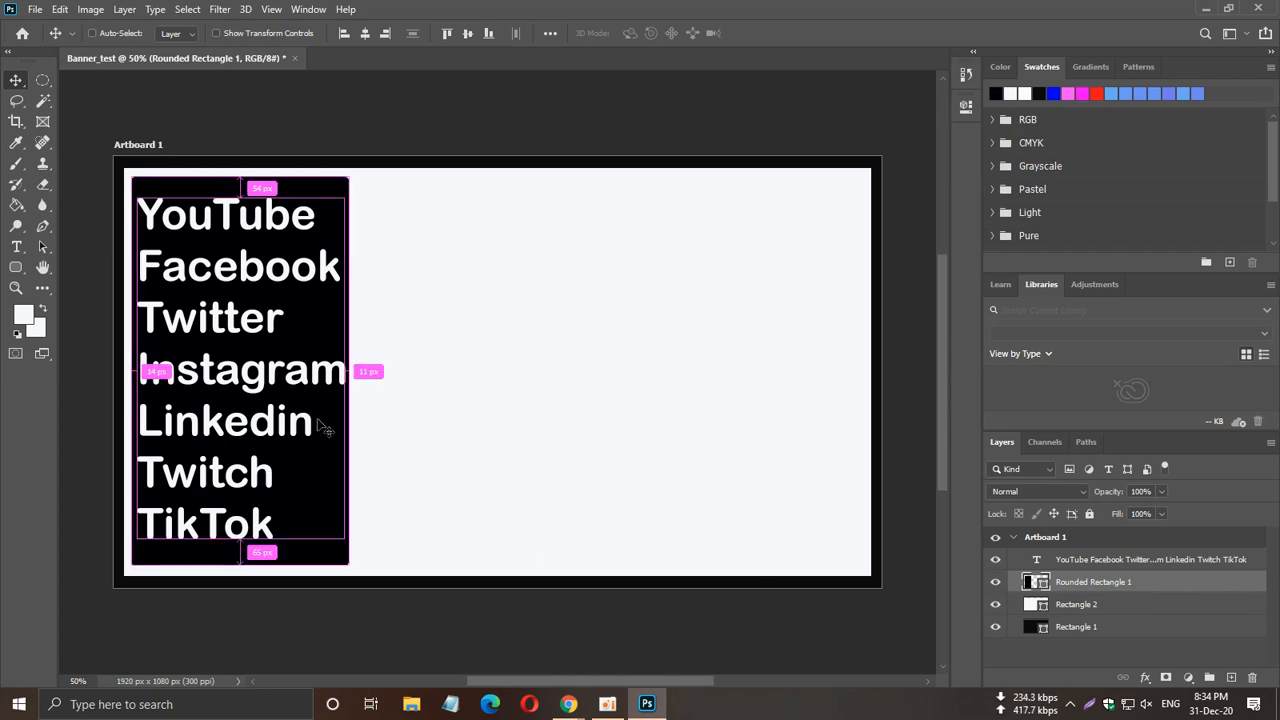
key("ctrl+t")
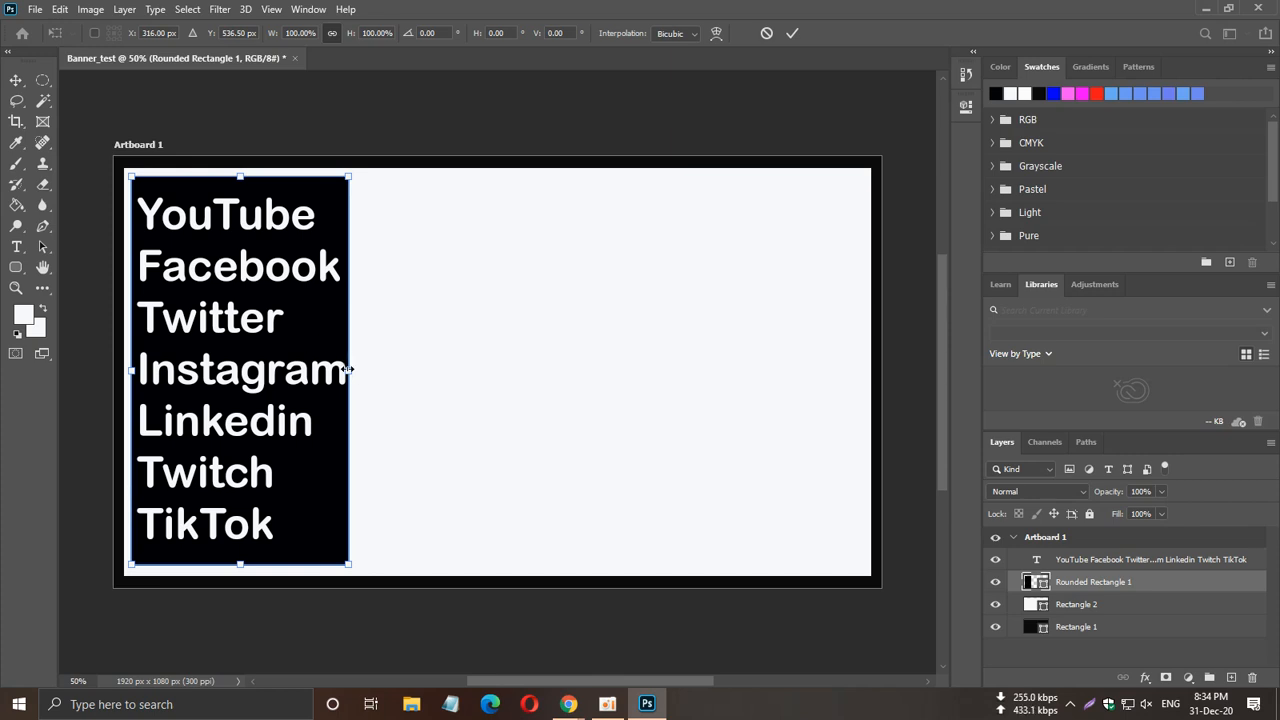
left_click_drag(348, 370, 355, 370)
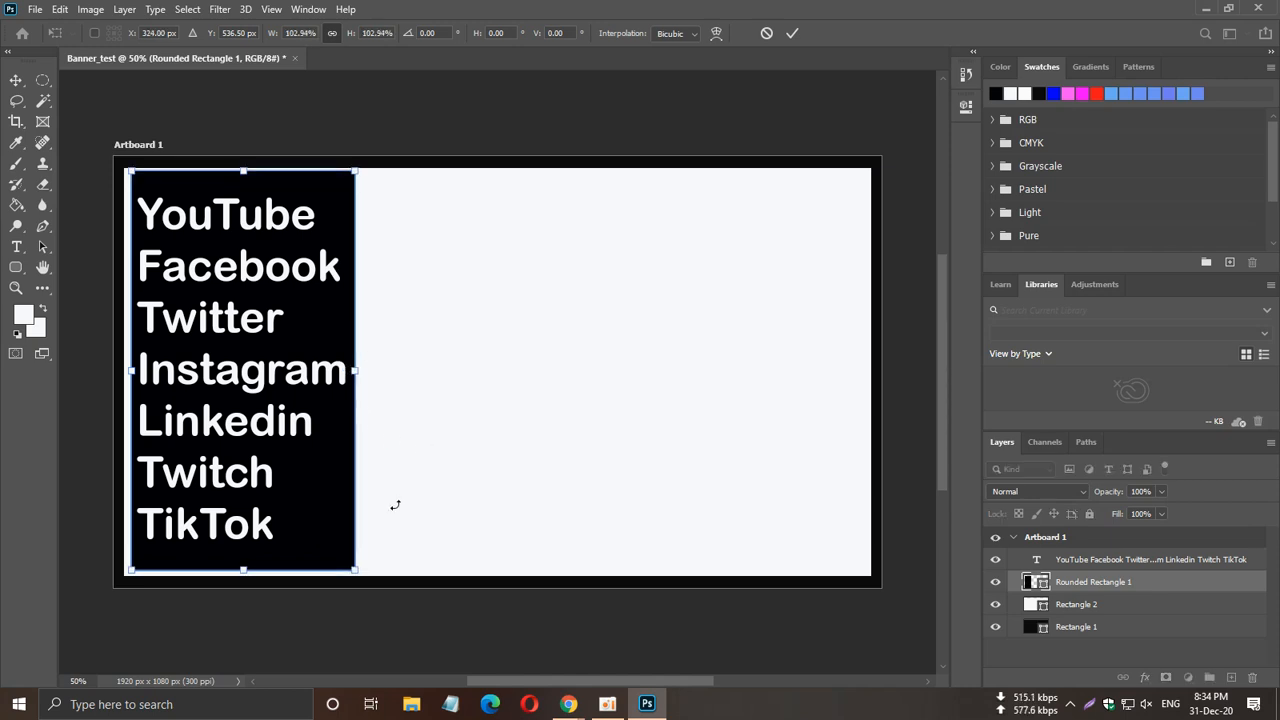
left_click_drag(245, 569, 248, 557)
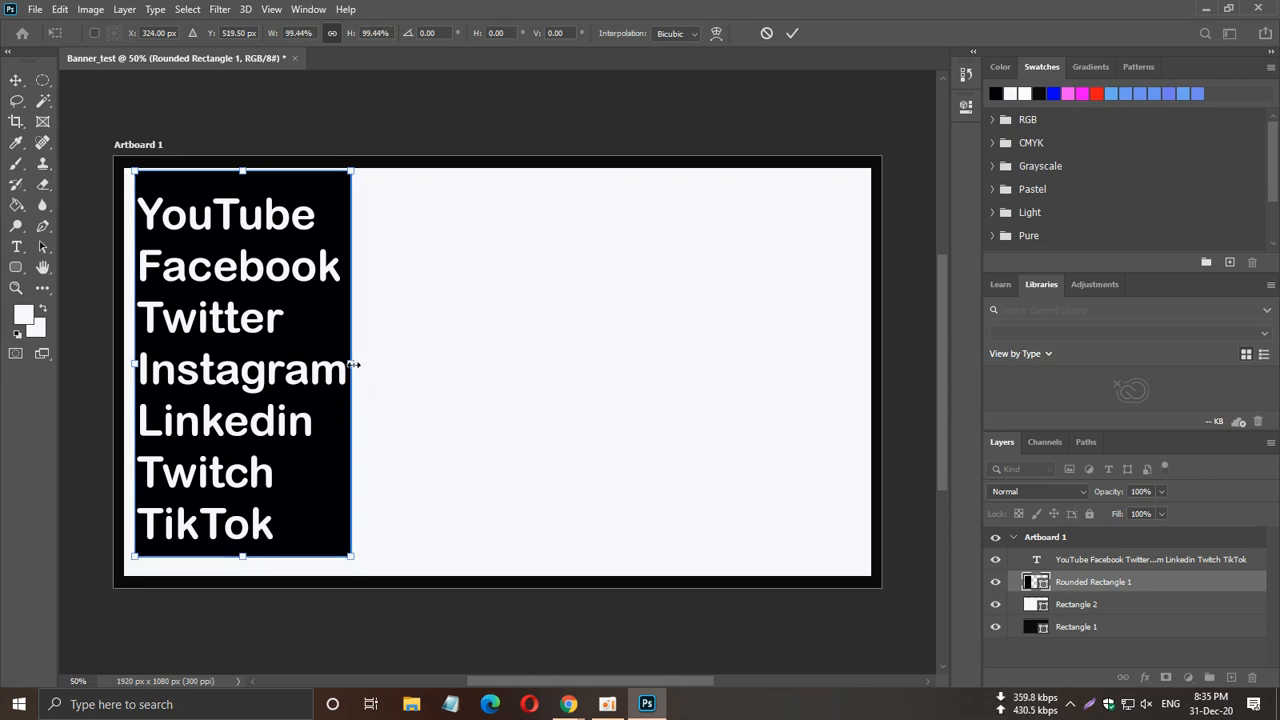
left_click_drag(353, 365, 357, 366)
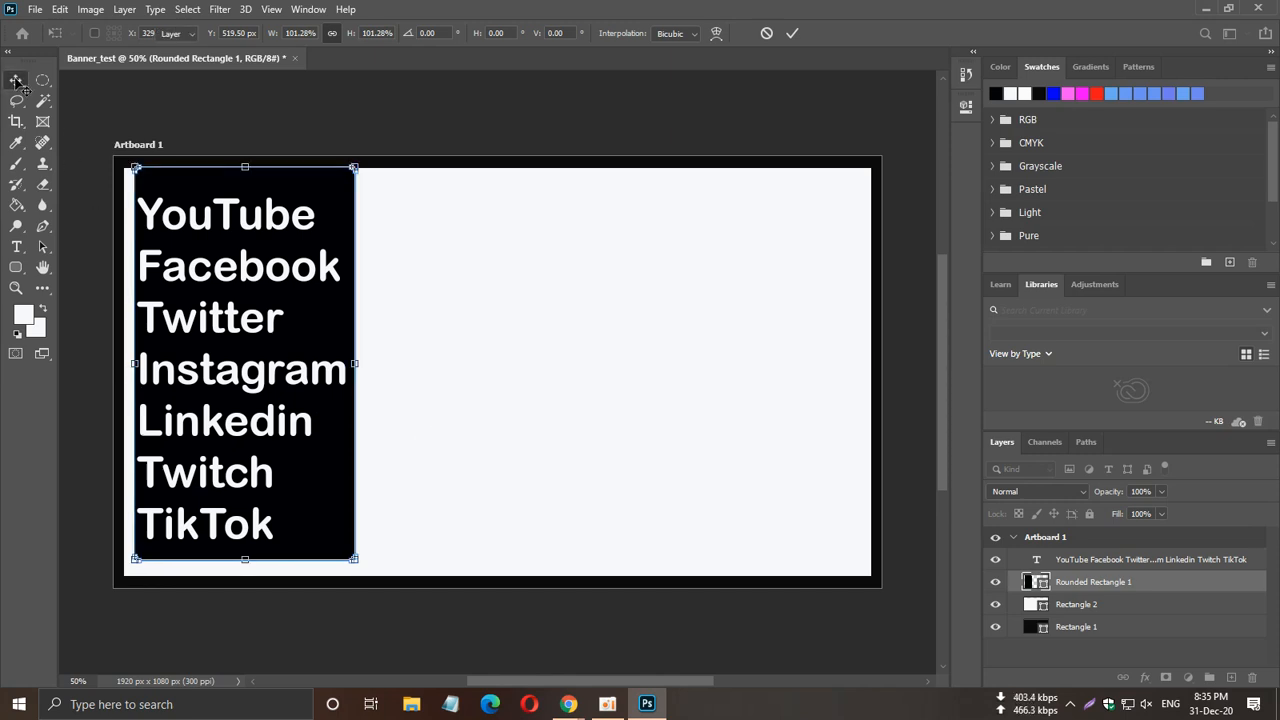
key("Return")
Nudge the black rounded rectangle down so its upper edge sits just inside the off-white area.
key("Down")
key("Down")
key("Down")
key("Down")
key("Down")
key("Down")
key("Down")
key("Down")
key("Down")
key("Down")
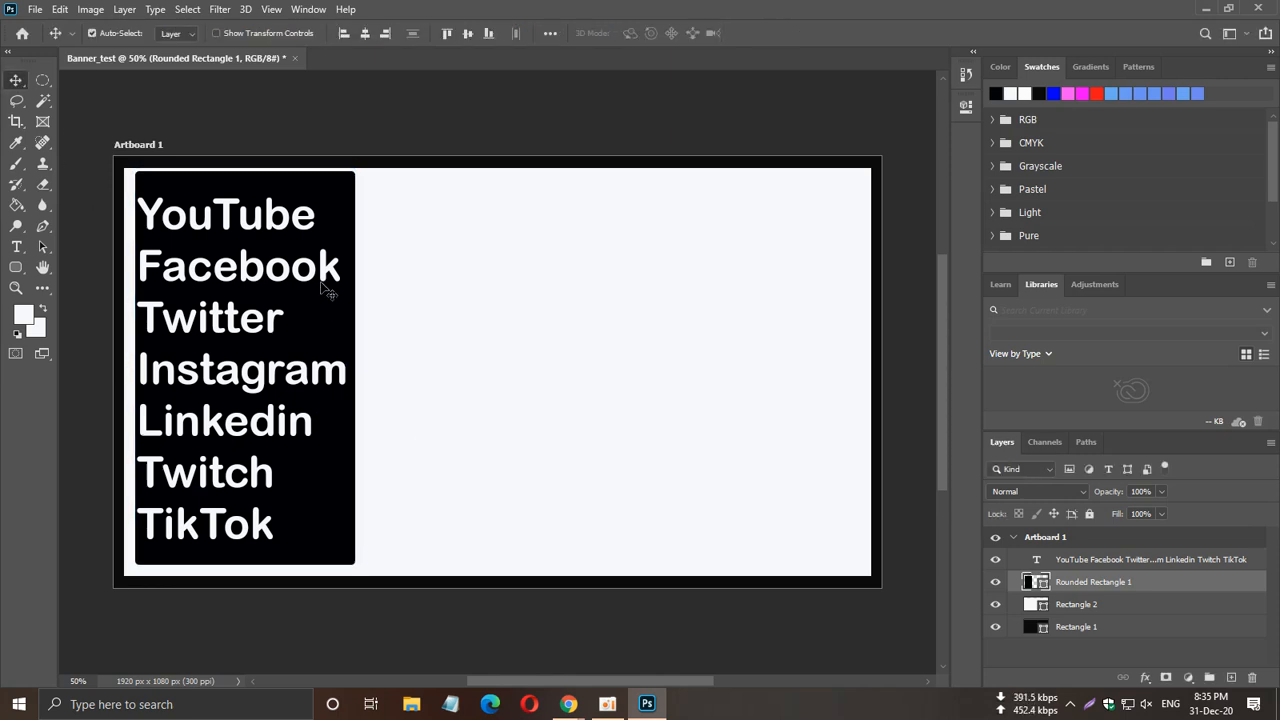
Shift the social media list slightly right and down and lower the black rounded rectangle a little to balance the margins.
left_click(318, 301)
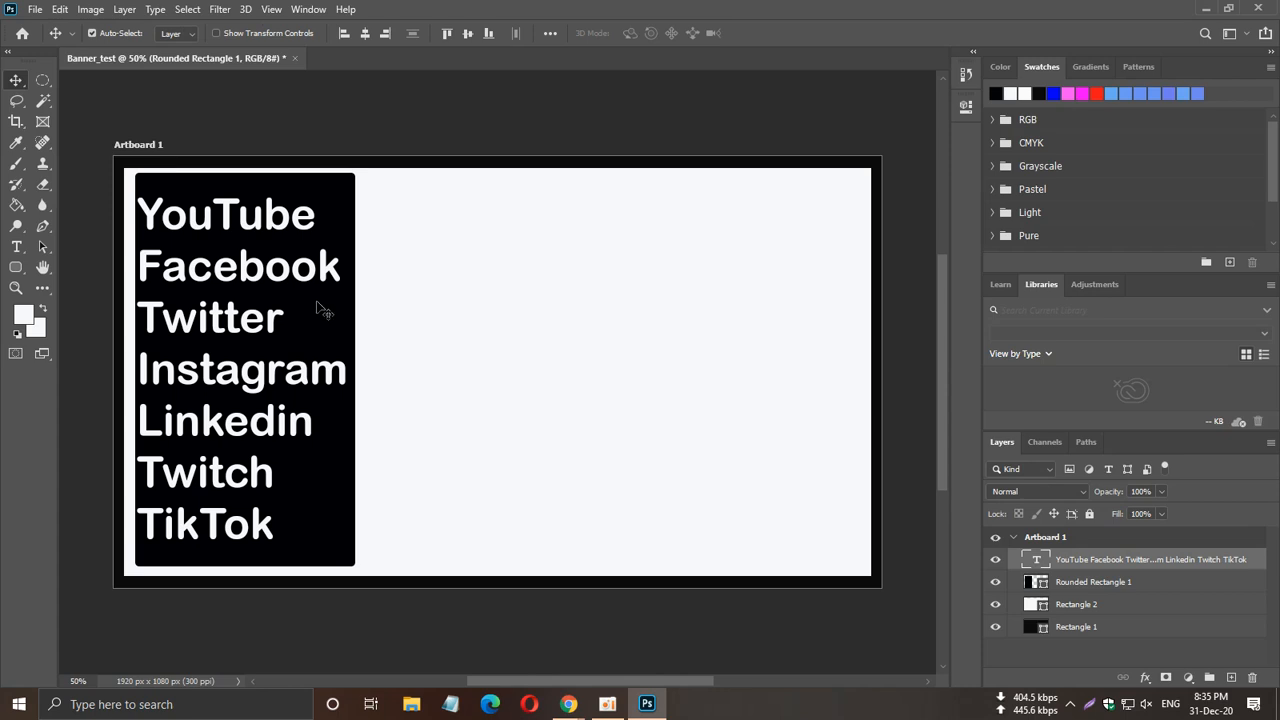
left_click_drag(316, 301, 324, 298)
left_click(349, 210)
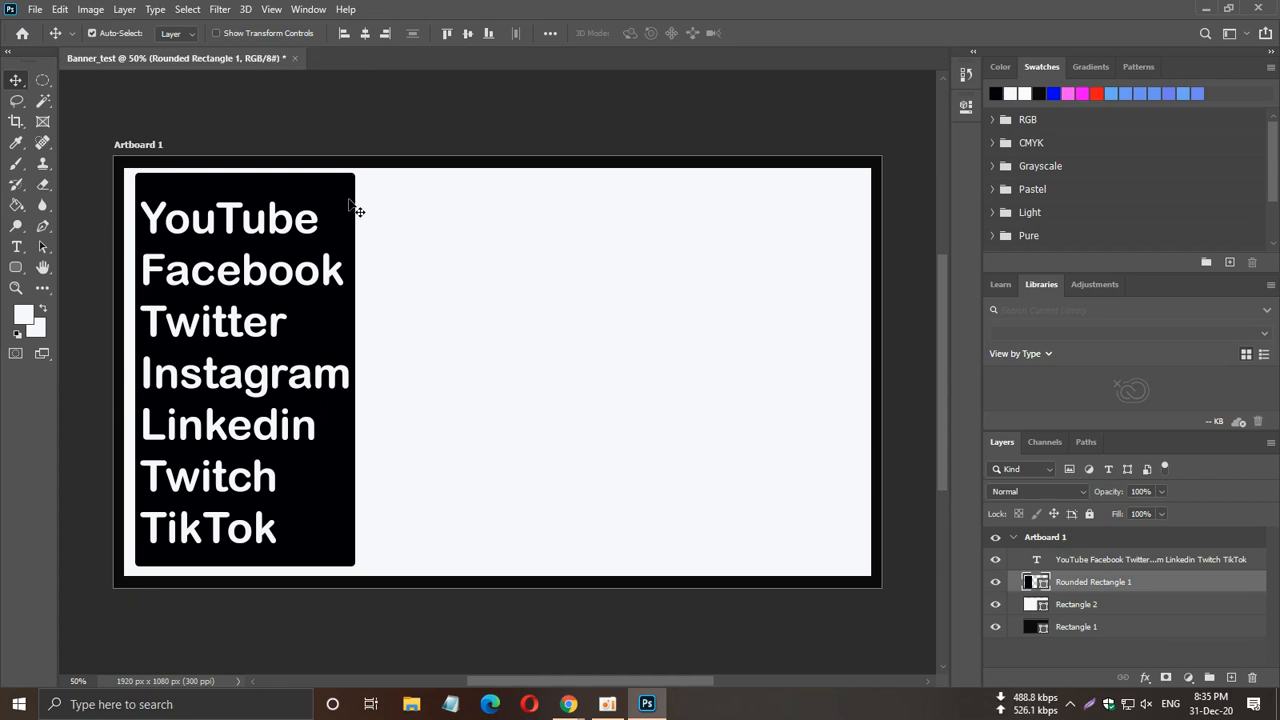
left_click_drag(349, 210, 347, 215)
left_click_drag(233, 377, 286, 323)
left_click(306, 125)
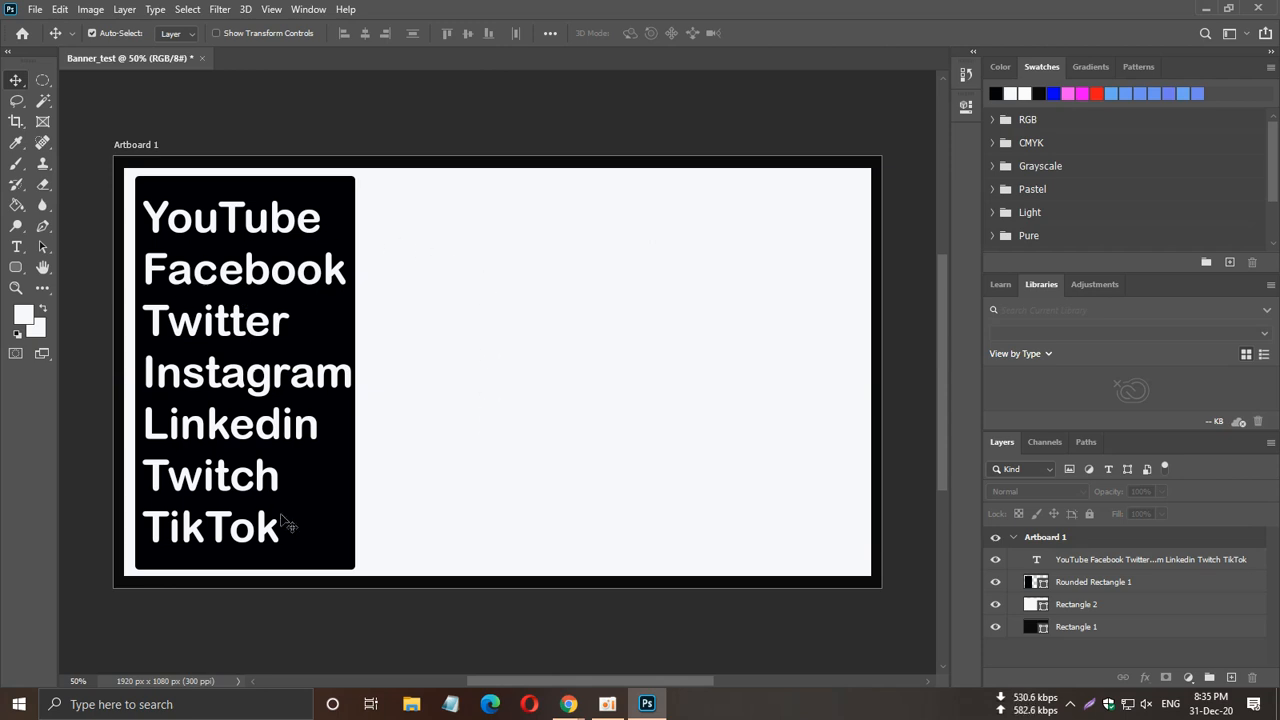
Draw a circle about 262 px in diameter with the Ellipse tool, just right of the black panel near the banner's upper edge.
left_click(17, 267)
right_click(17, 267)
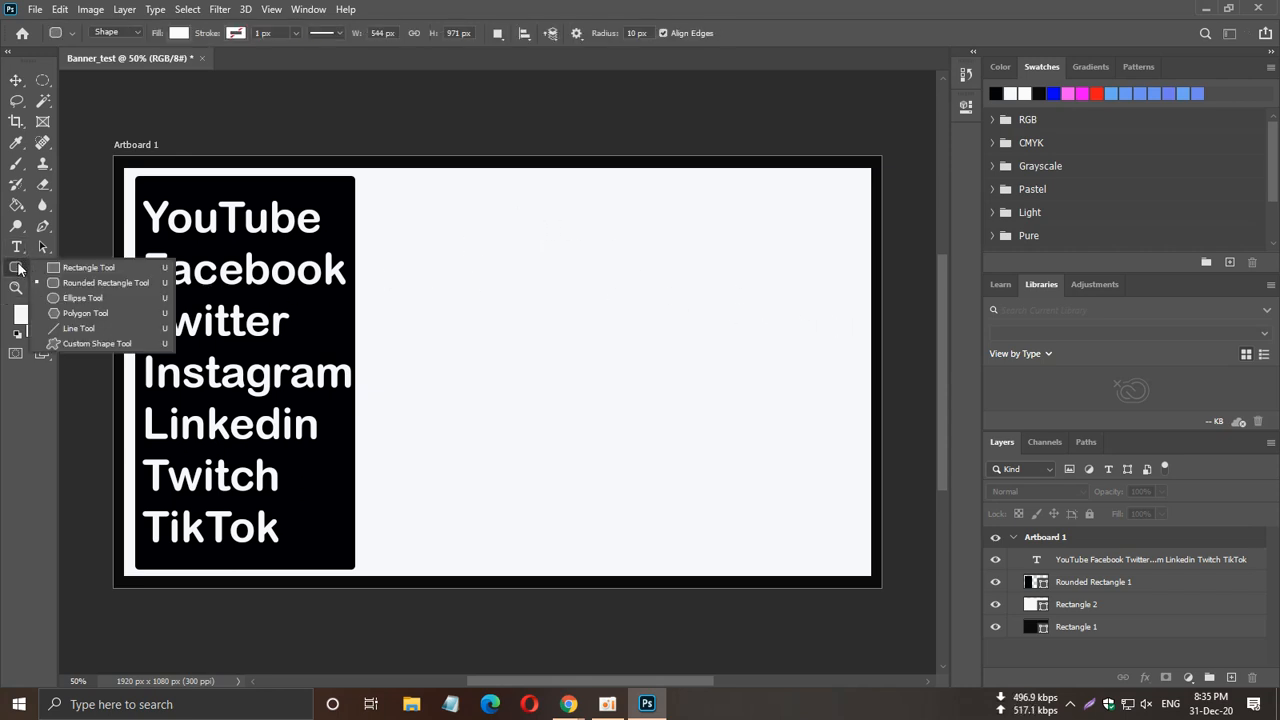
left_click(116, 298)
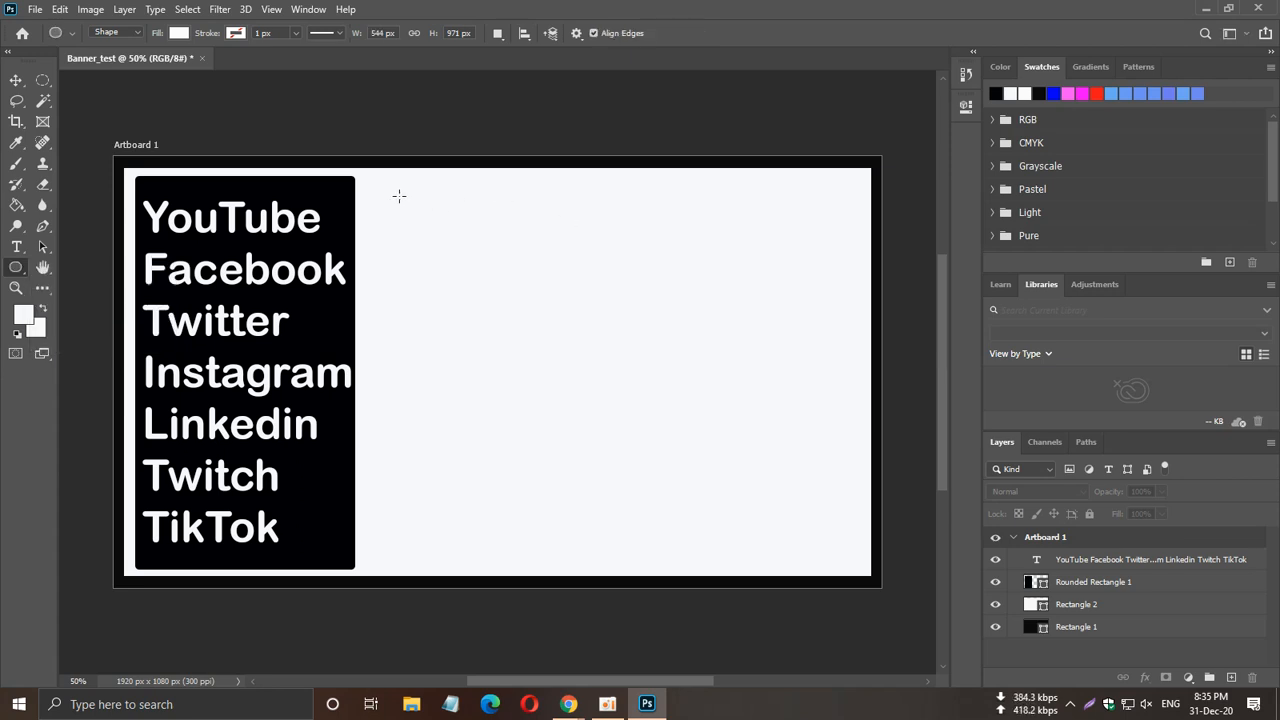
left_click_drag(386, 194, 500, 296)
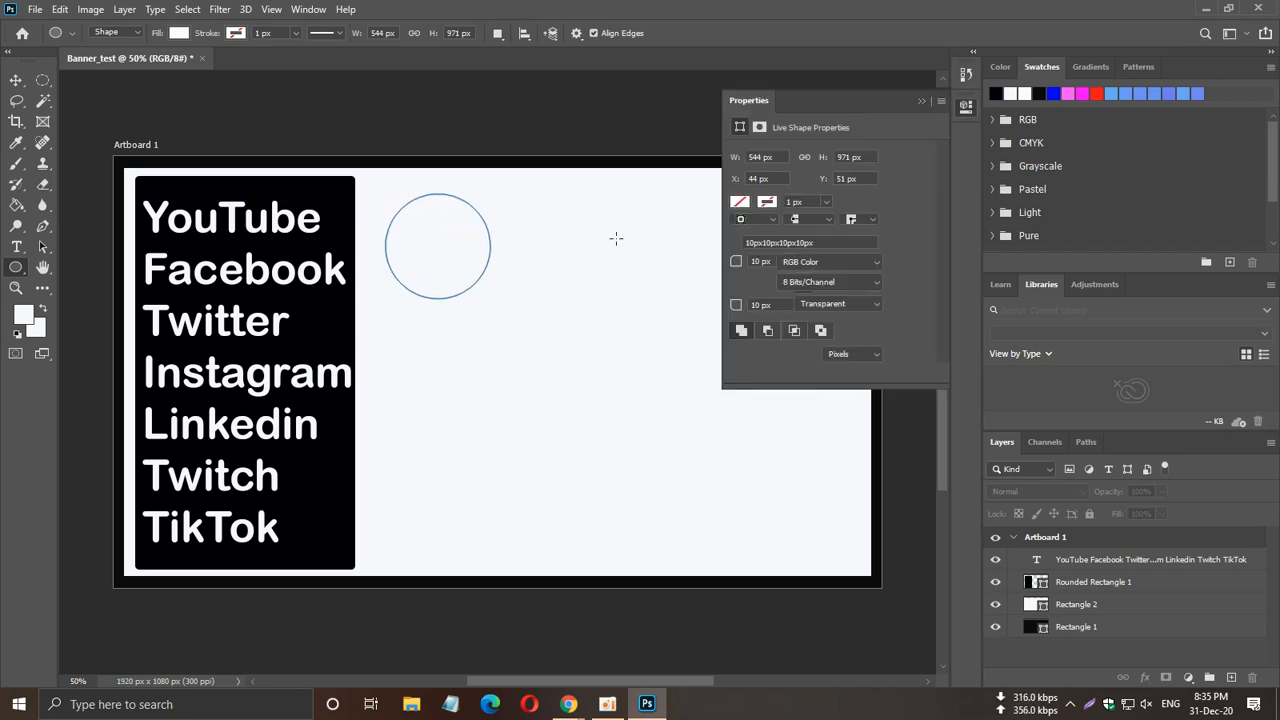
left_click(918, 103)
left_click(473, 237)
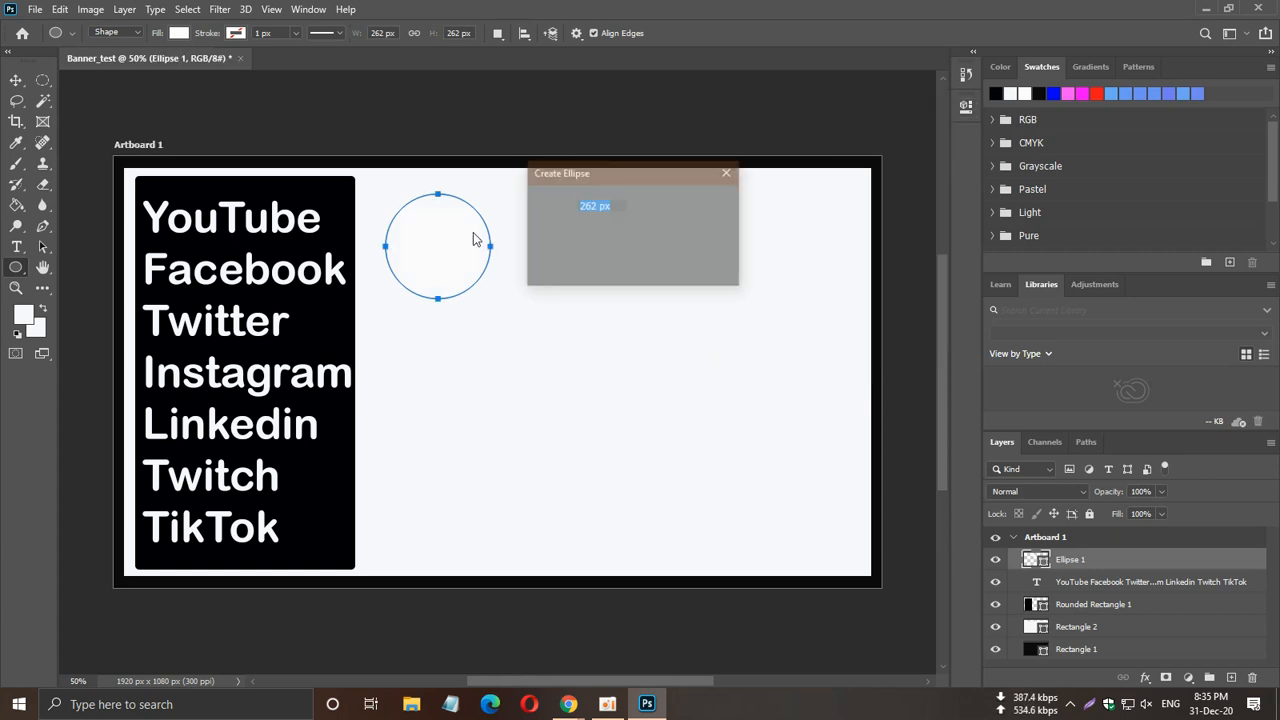
left_click(681, 264)
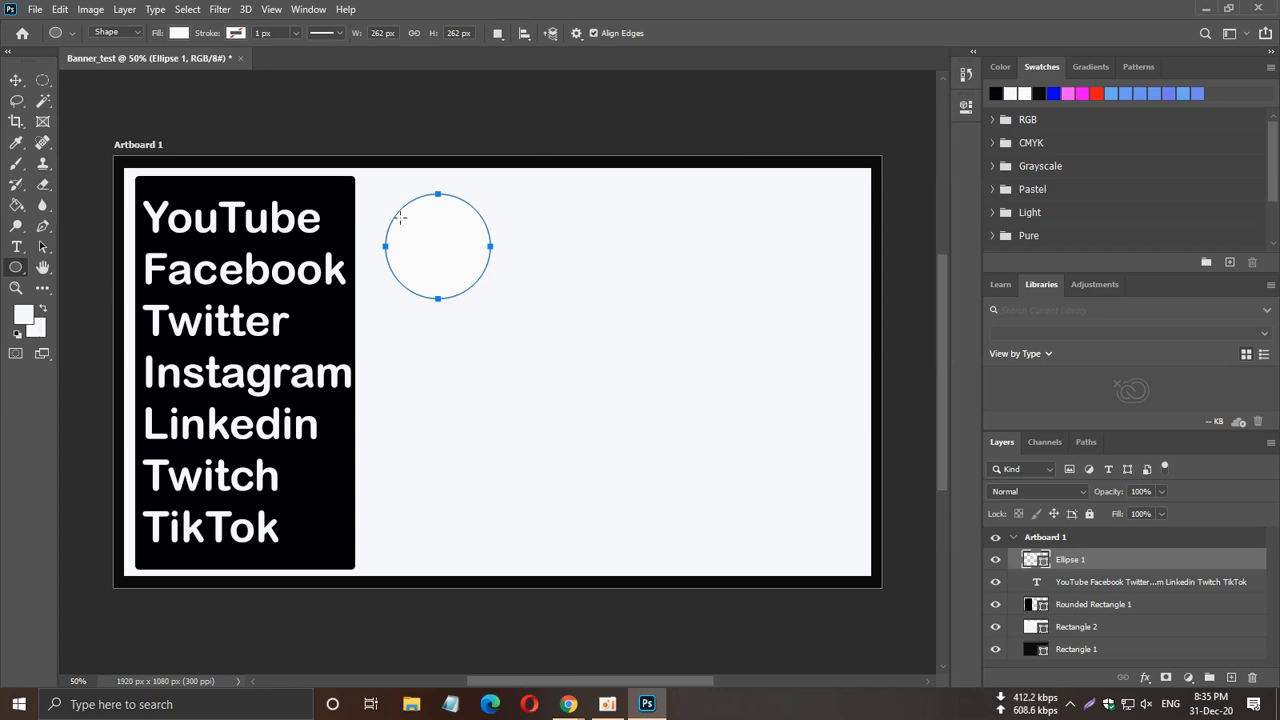
Fill the new circle with the red swatch colour.
left_click(1095, 93)
left_click(1095, 93)
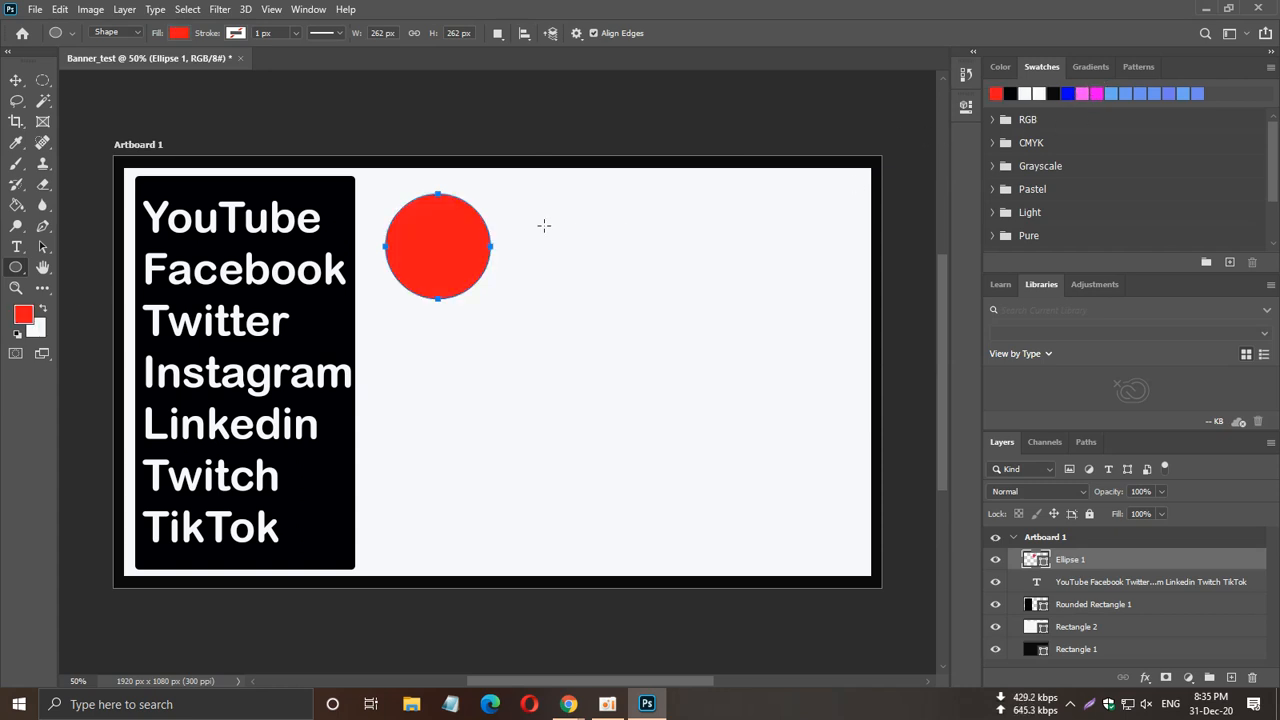
left_click(16, 80)
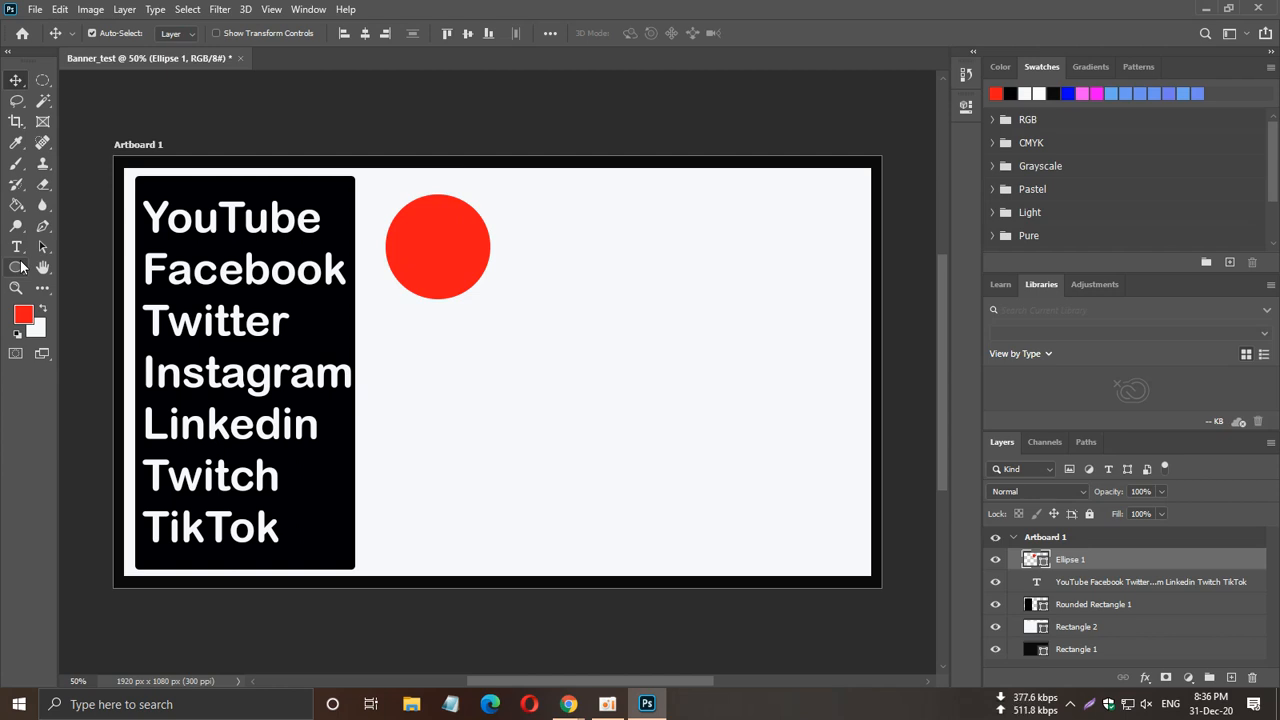
left_click(21, 267)
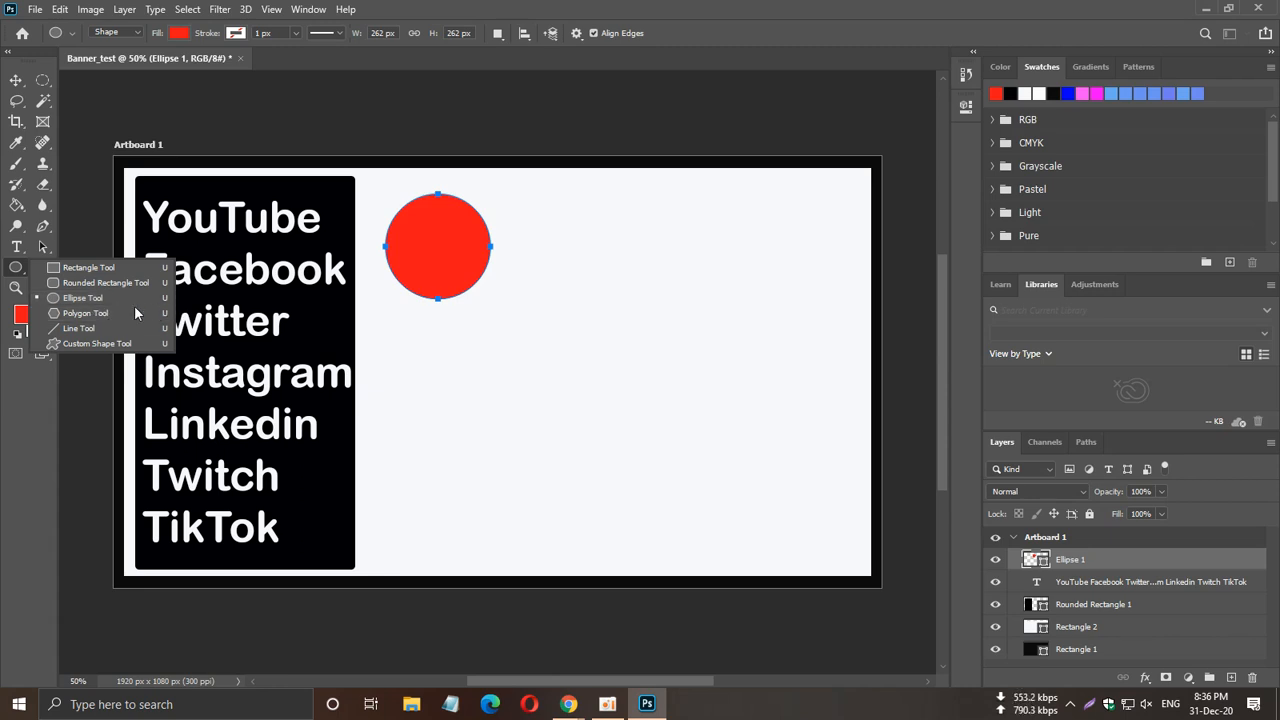
left_click(545, 108)
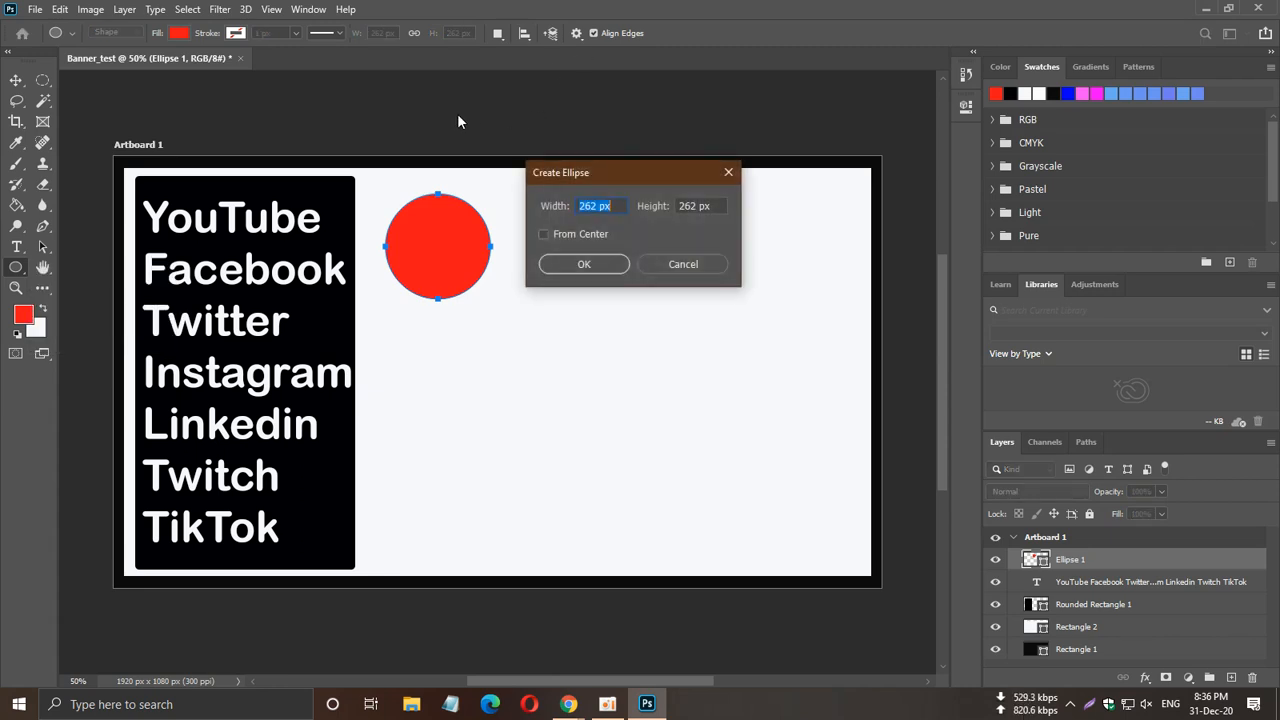
left_click(683, 264)
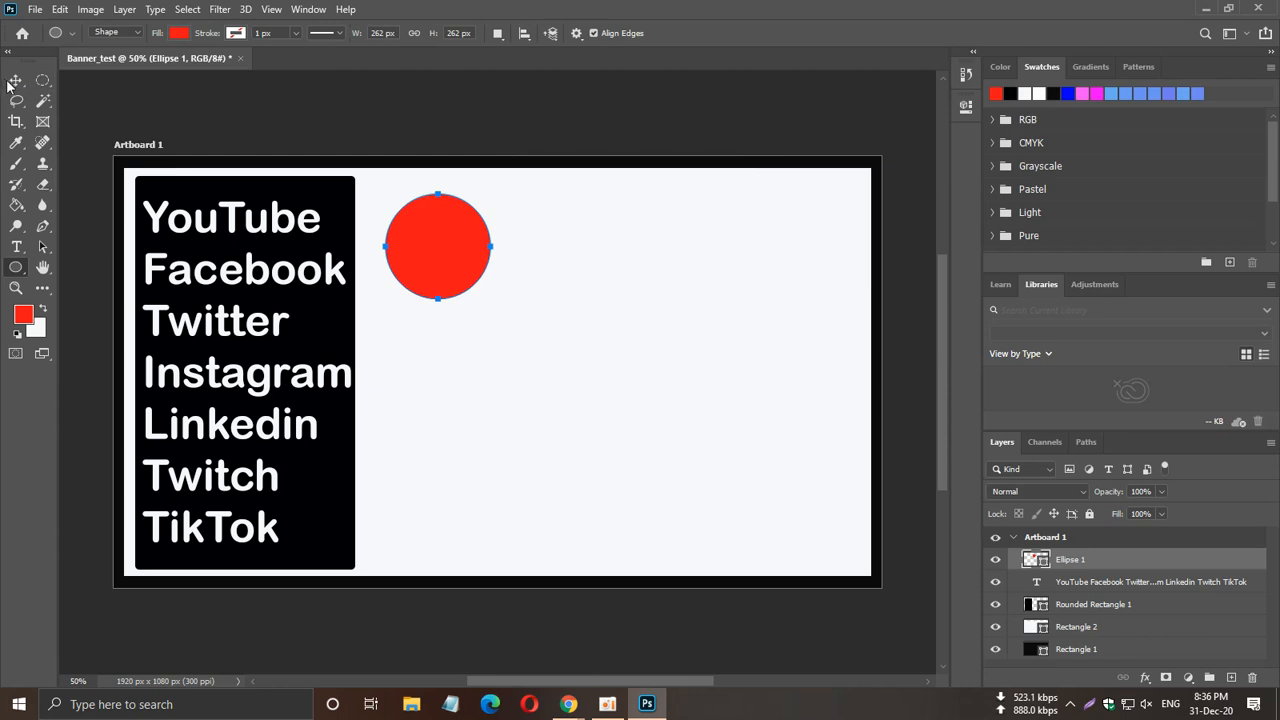
Move the red circle slightly up, closer to the banner's upper border.
key("v")
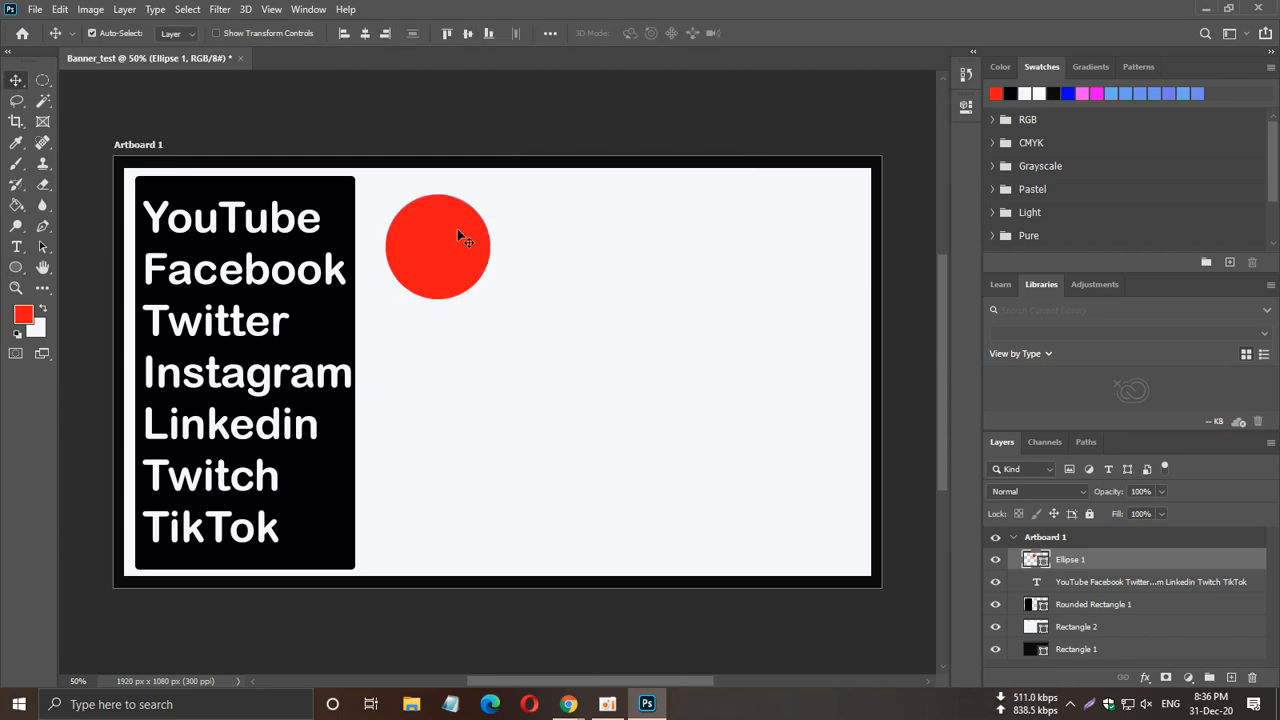
left_click_drag(458, 236, 455, 217)
left_click(486, 125)
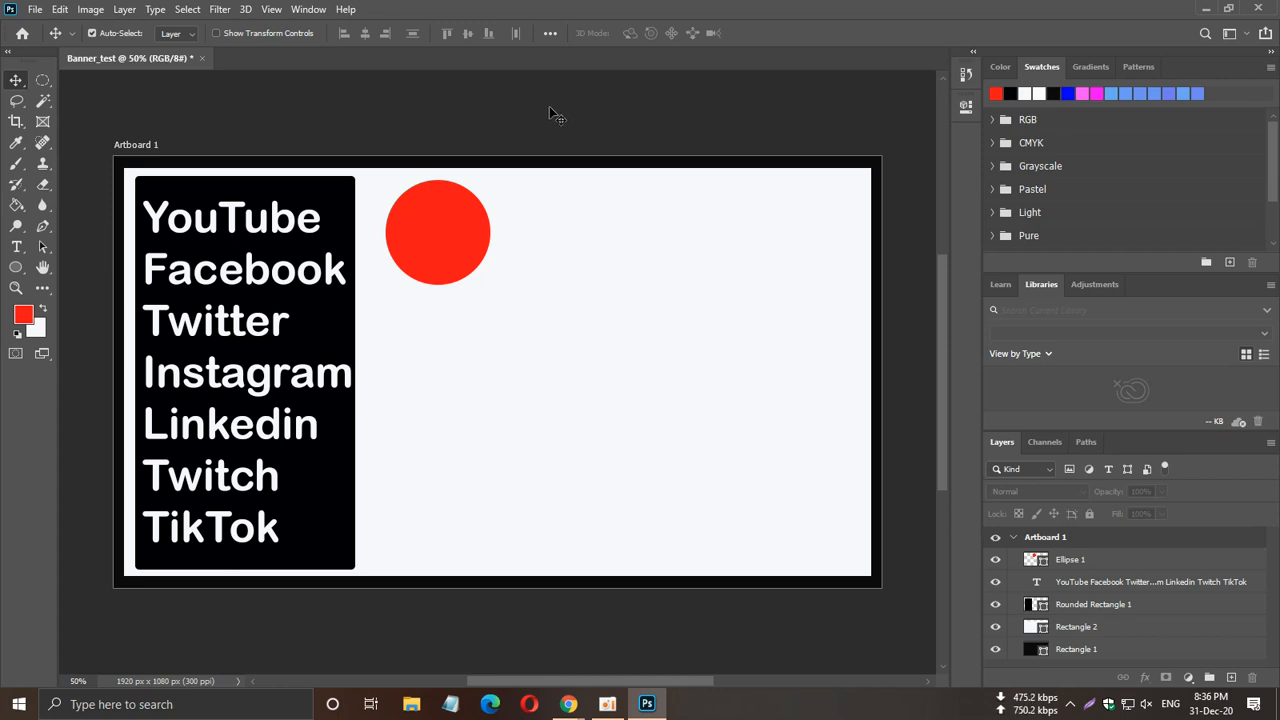
Duplicate the red circle and place the copy directly to its right, level with the original.
left_click(456, 216)
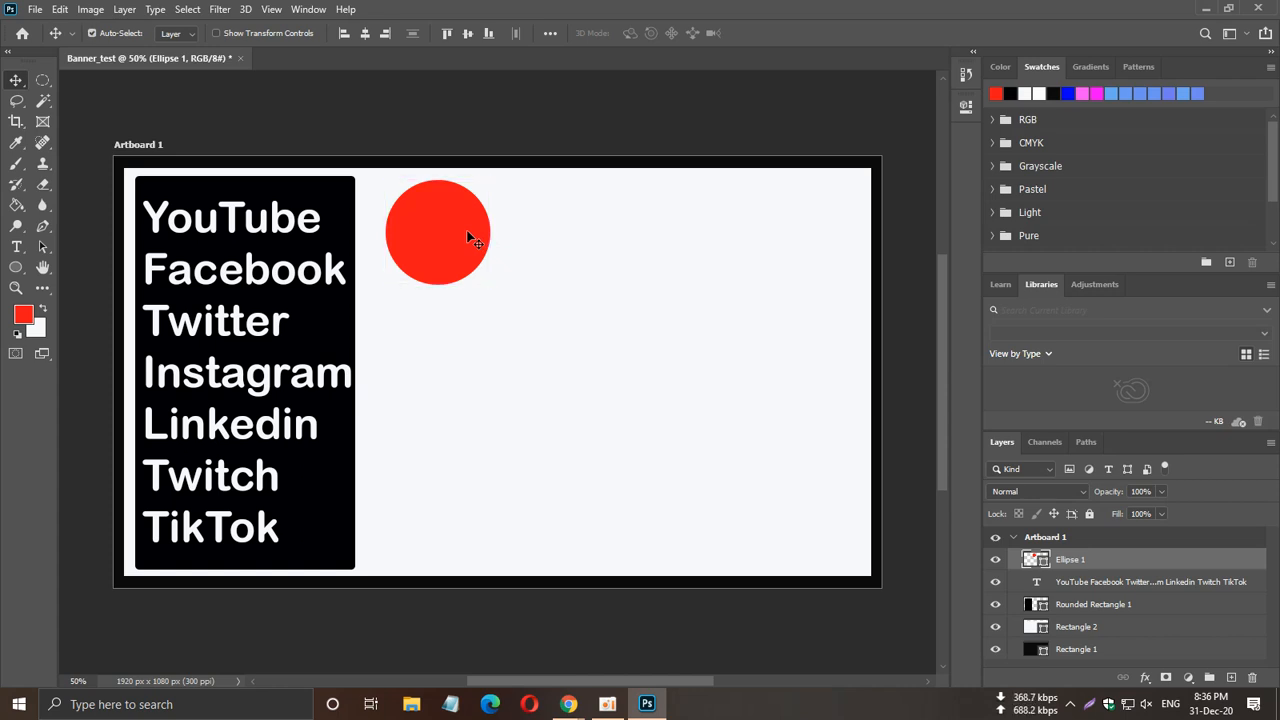
key("ctrl+j")
left_click_drag(470, 236, 530, 376)
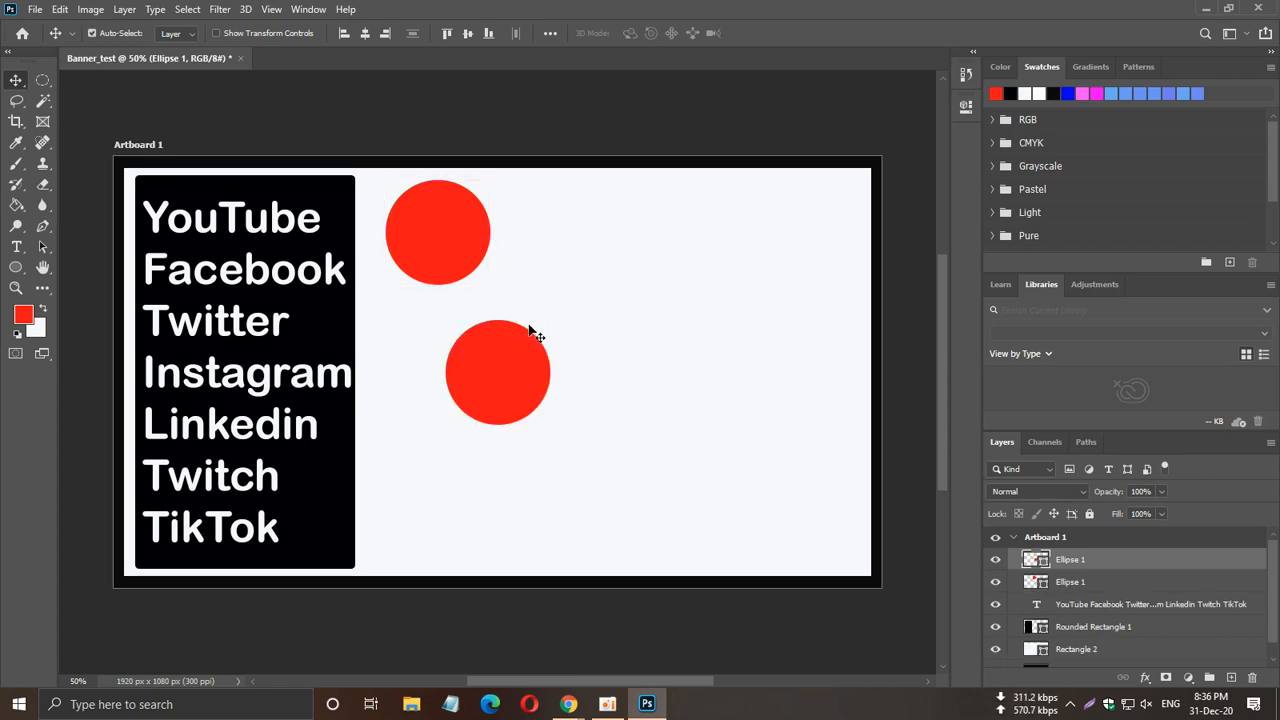
left_click_drag(530, 330, 556, 229)
key("ctrl")
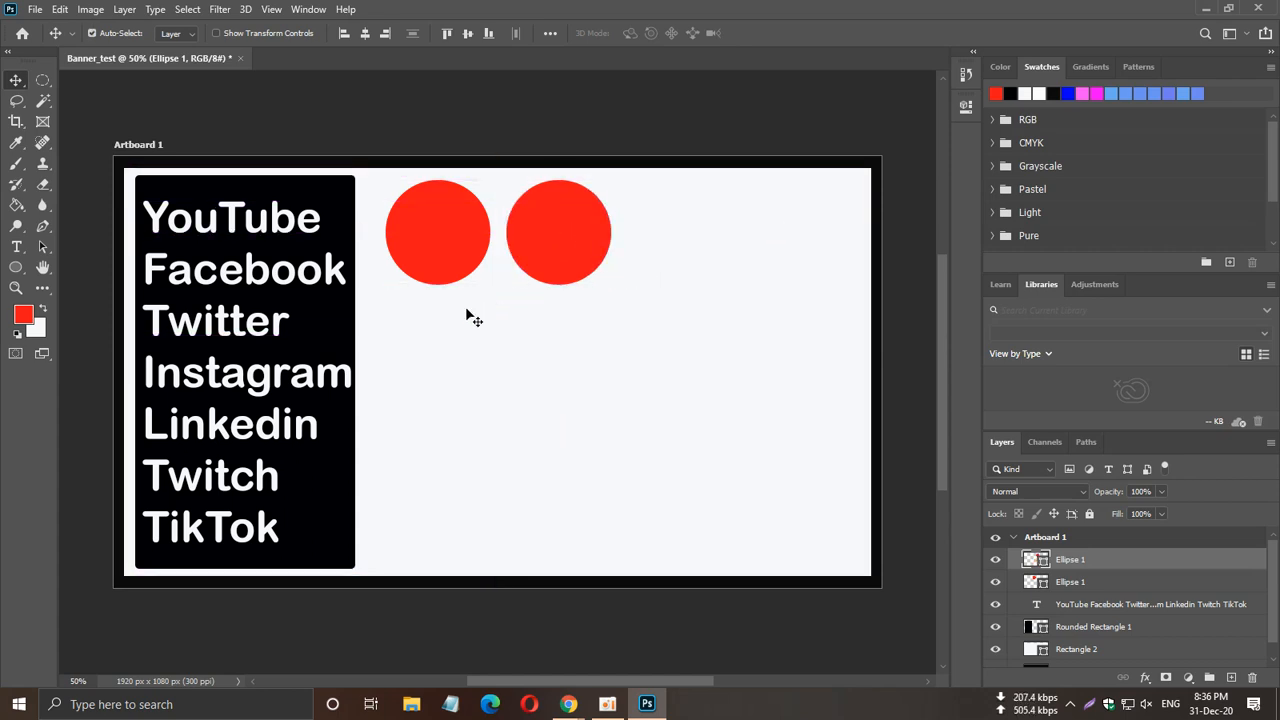
Duplicate the red circle twice more and line the copies up to the right, forming an evenly spaced row of four.
left_click(440, 327)
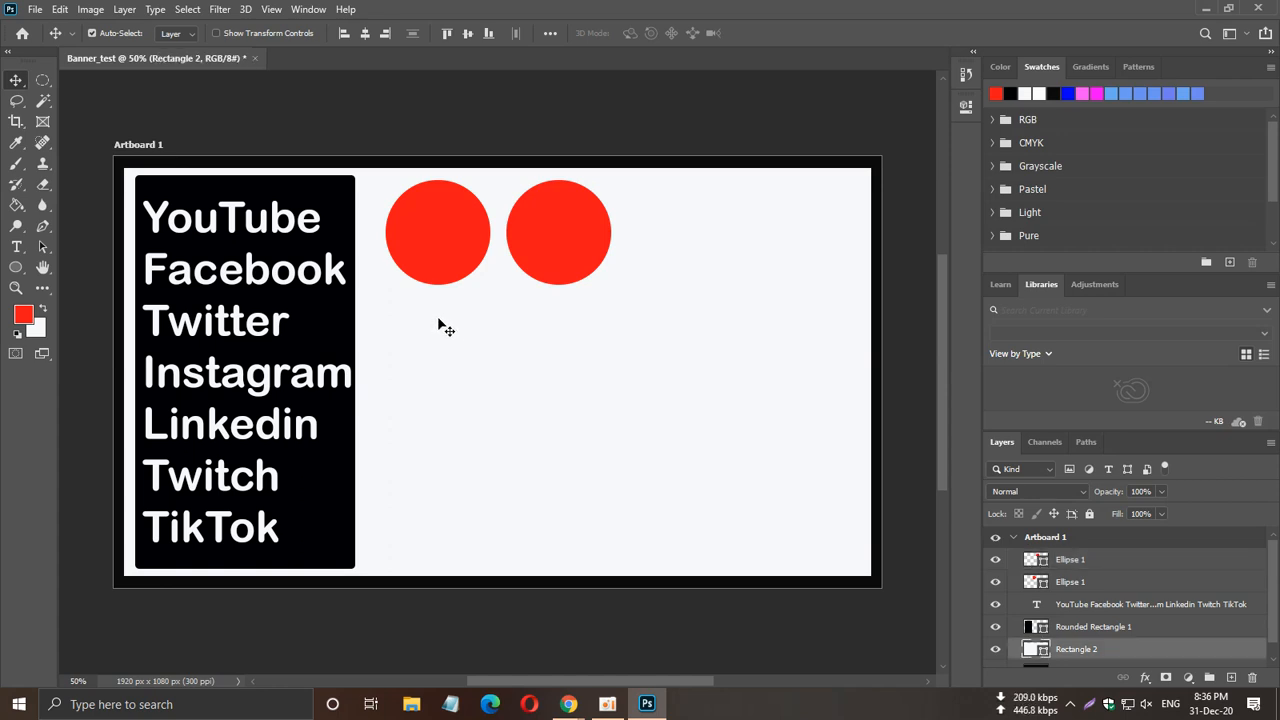
left_click(575, 241)
key("ctrl")
left_click_drag(575, 241, 694, 223)
key("ctrl+c")
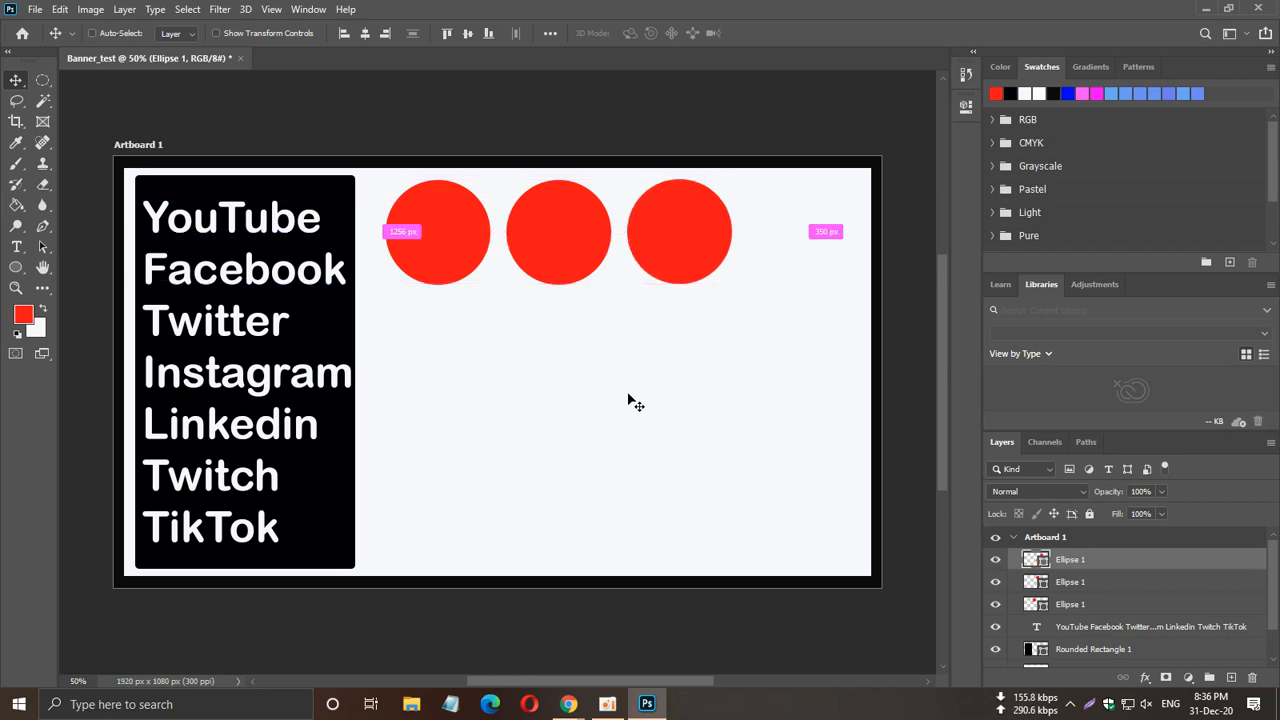
key("ctrl+v")
left_click_drag(524, 383, 803, 231)
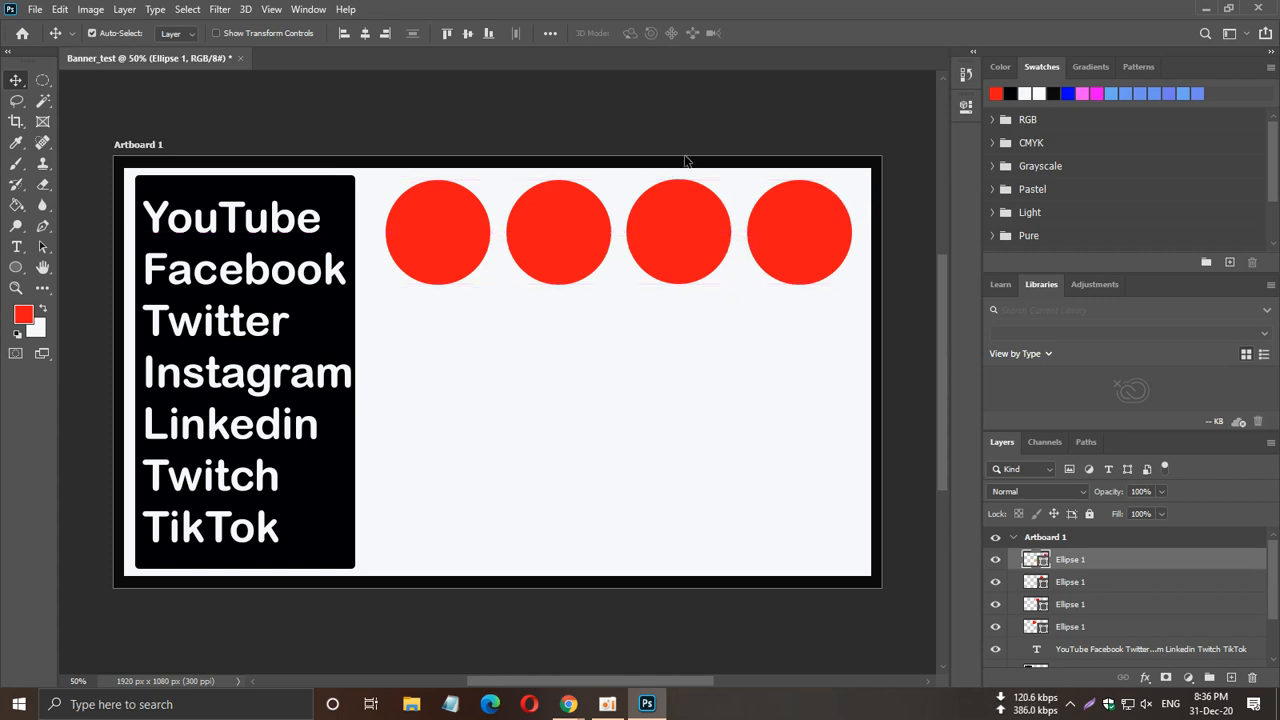
left_click(579, 211)
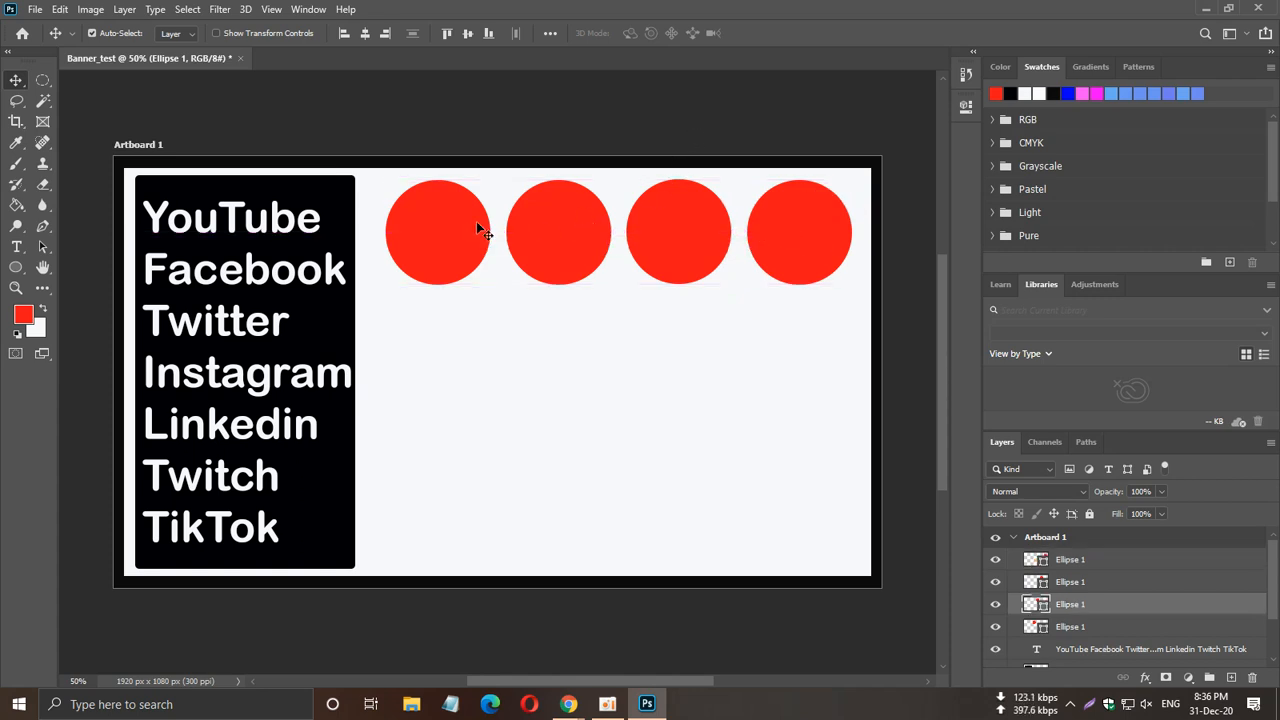
Fill the second circle in the row with the blue swatch colour.
left_click(1067, 93)
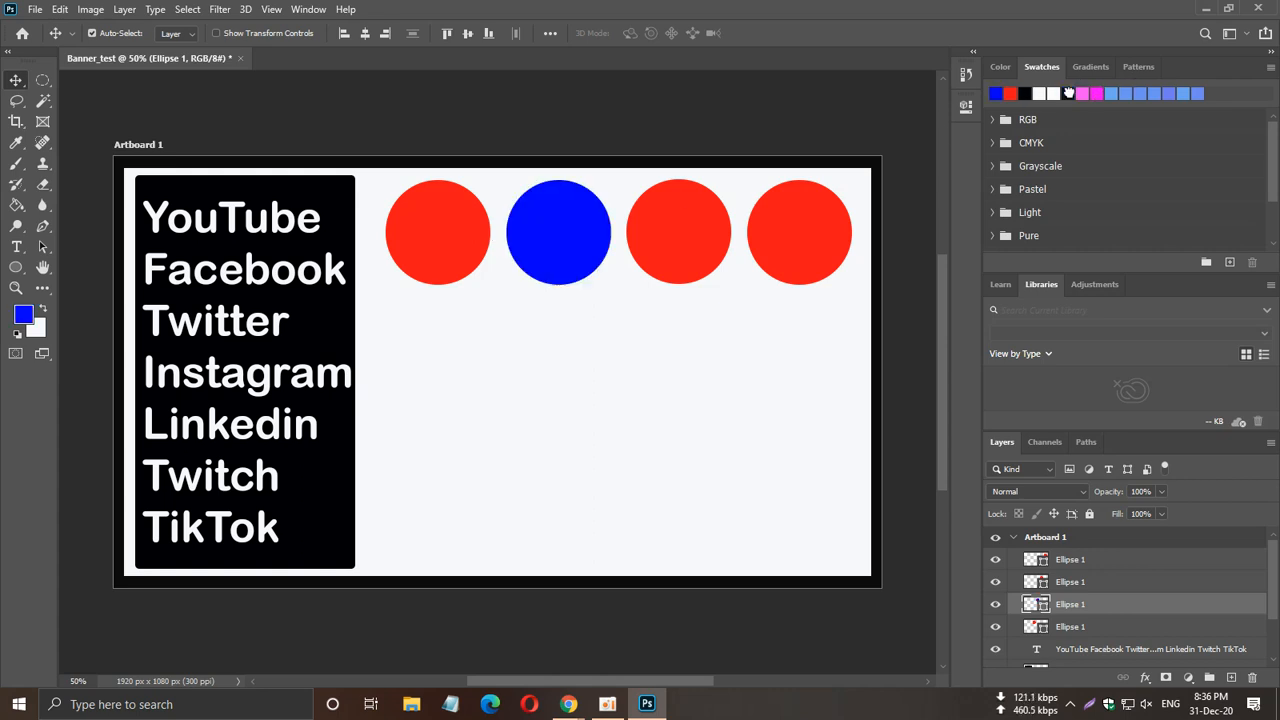
Select the third circle and choose a bright green as the foreground colour.
left_click(711, 214)
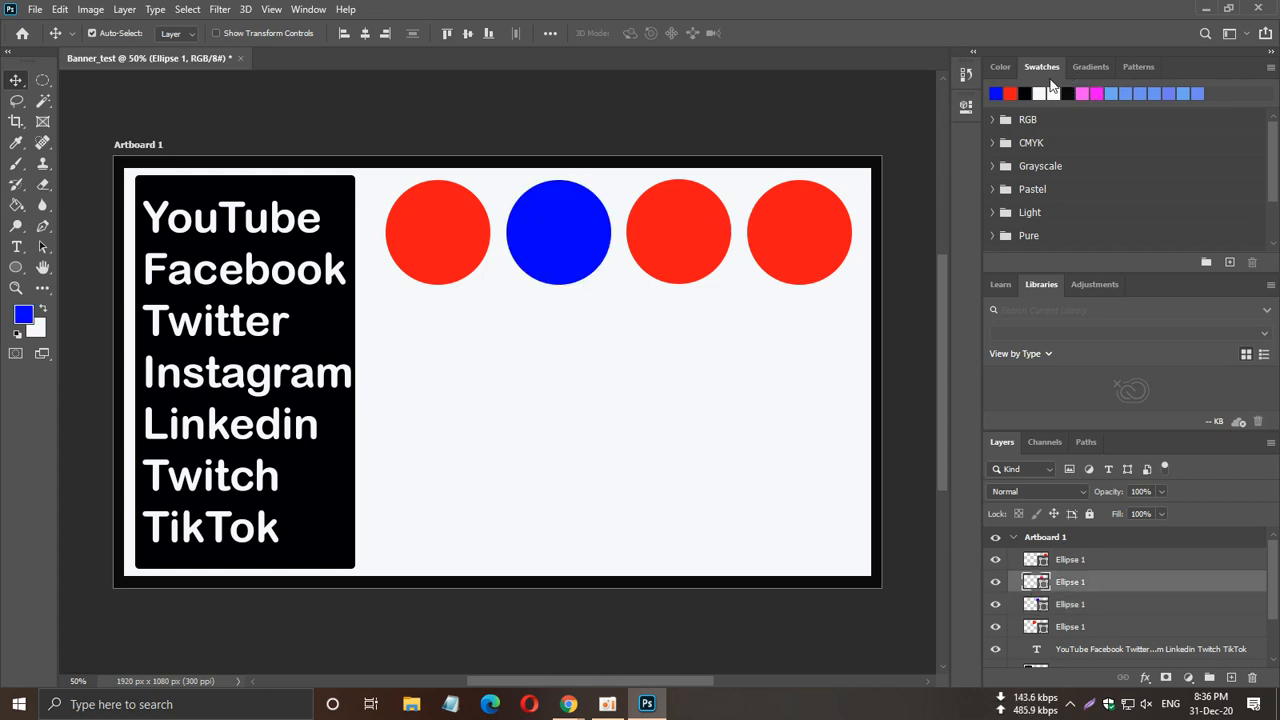
left_click(1003, 67)
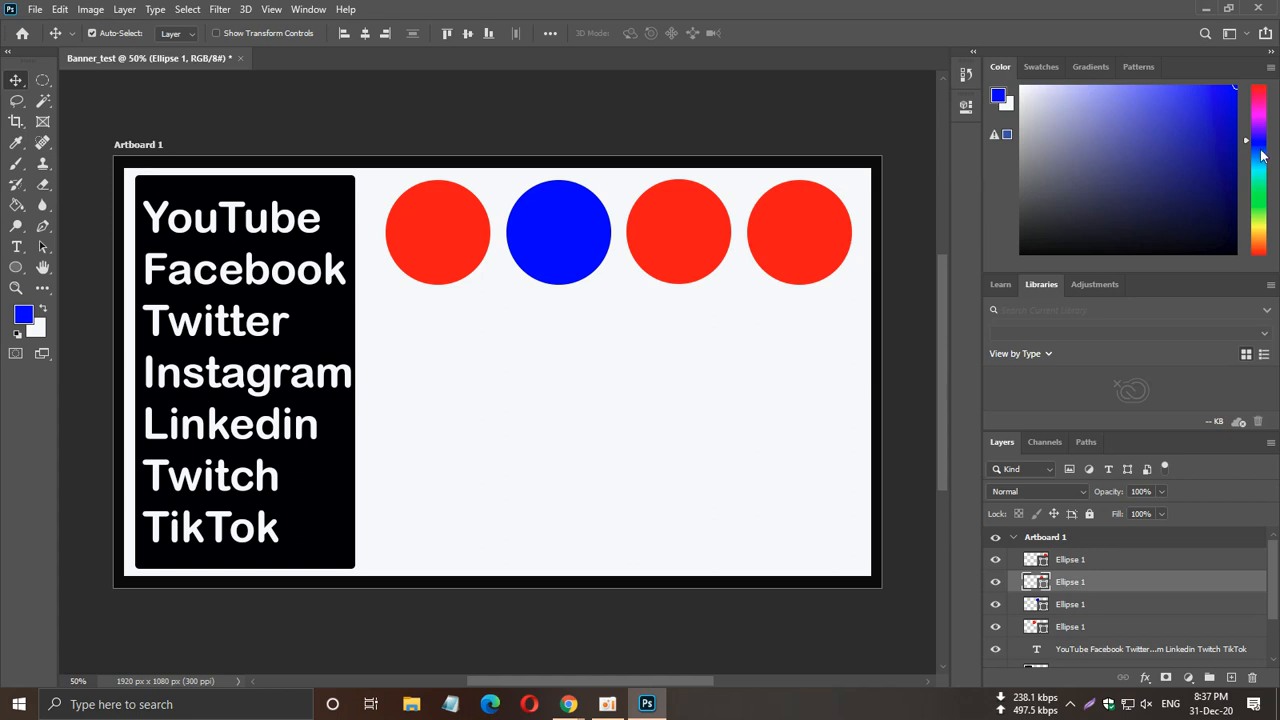
left_click(1262, 200)
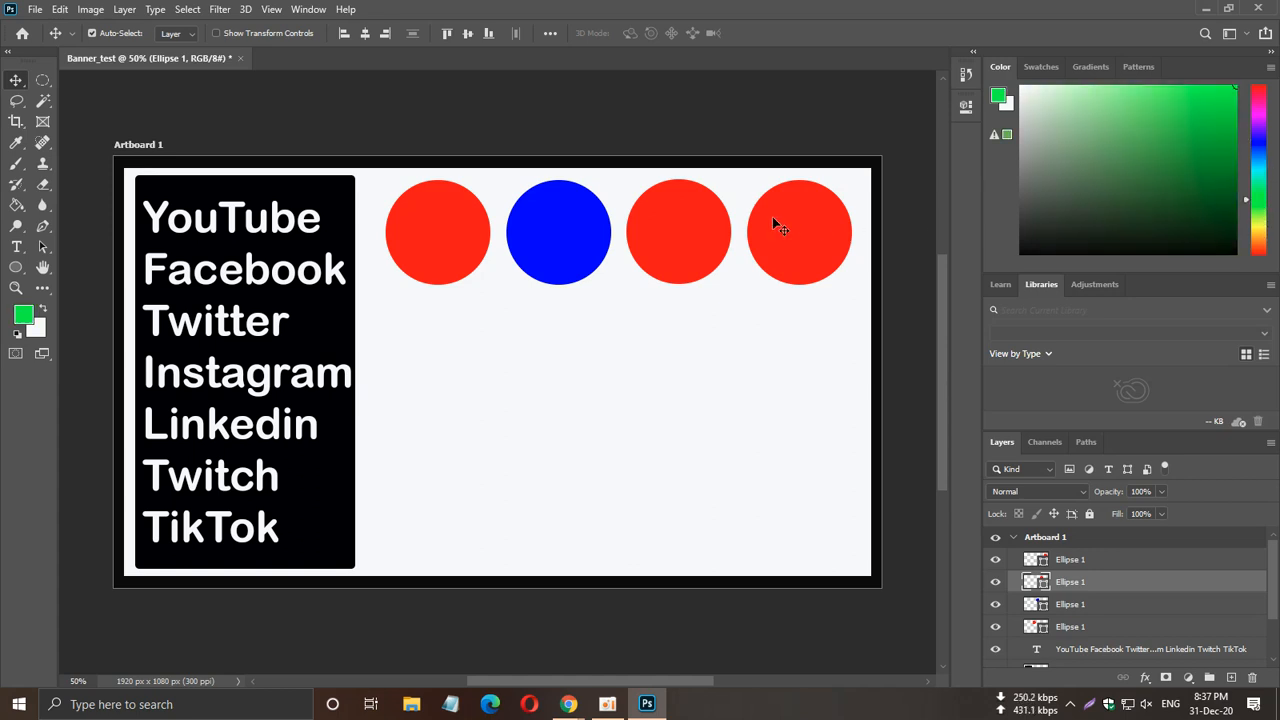
left_click(1228, 89)
Try Pink_13 and other gradients from the Pinks group on the third circle, ending with the pink-to-light-blue one.
left_click(1092, 67)
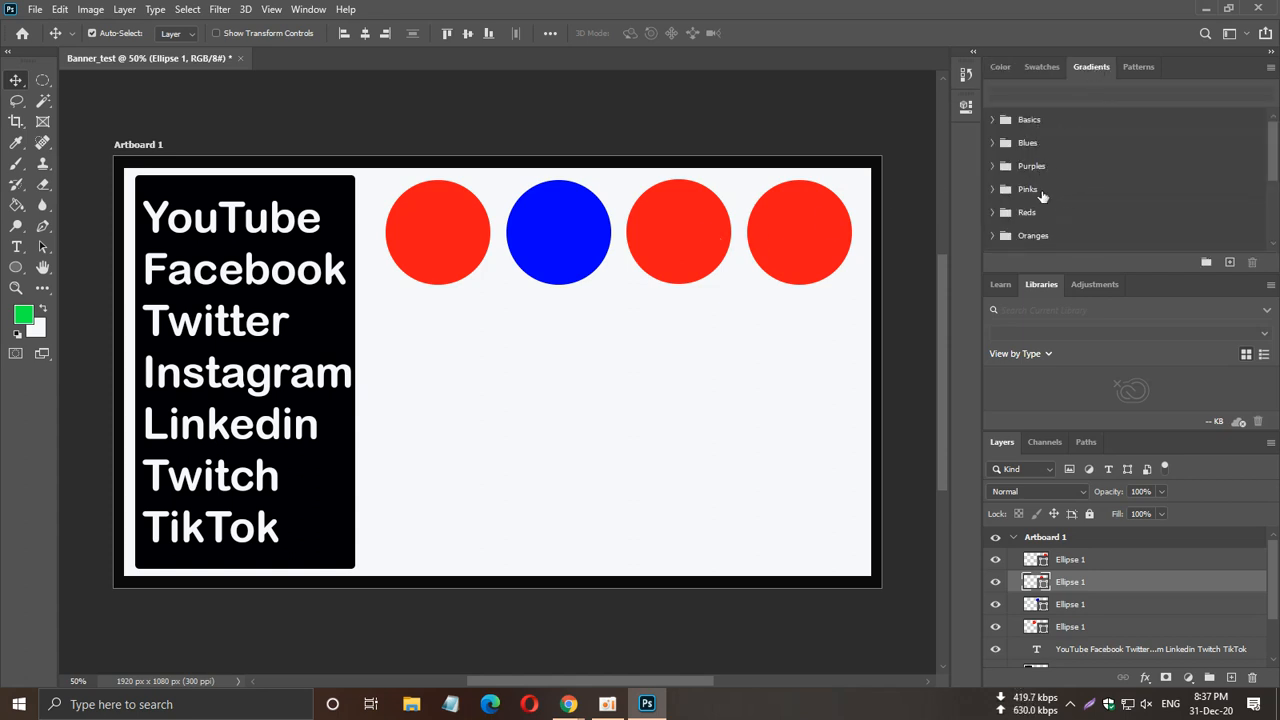
left_click(996, 583)
left_click(996, 583)
left_click(994, 189)
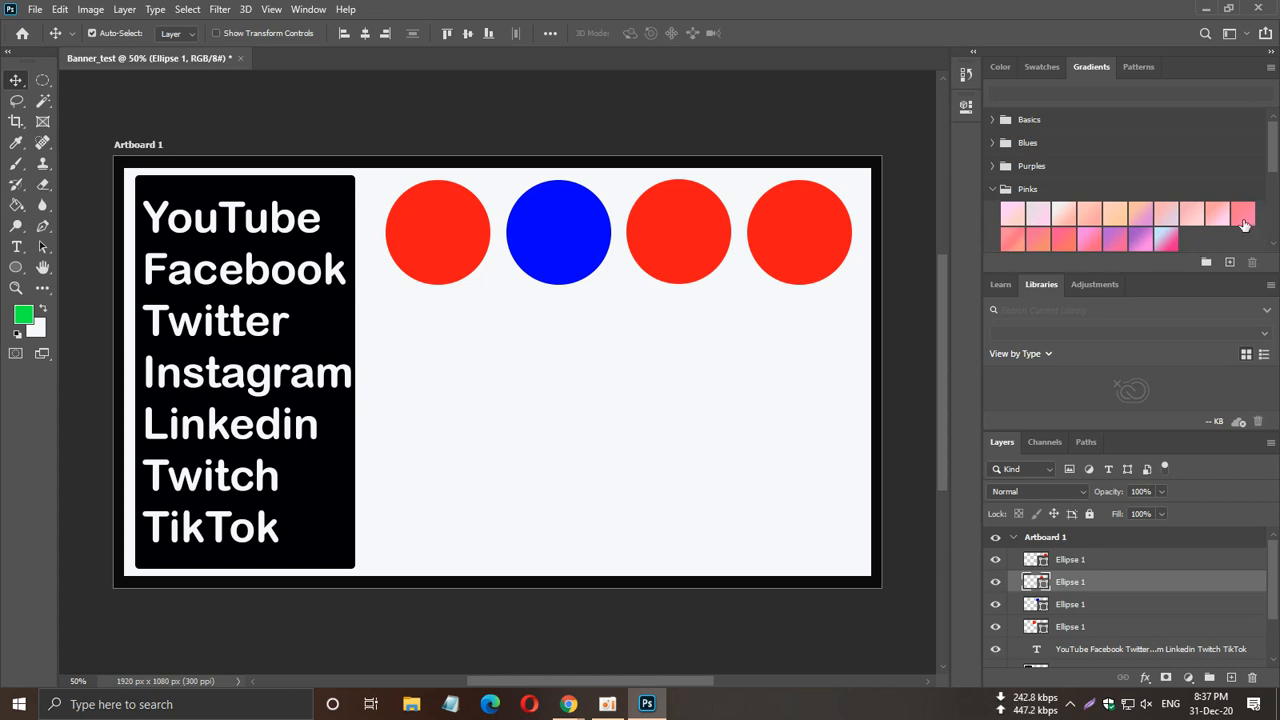
left_click(1063, 237)
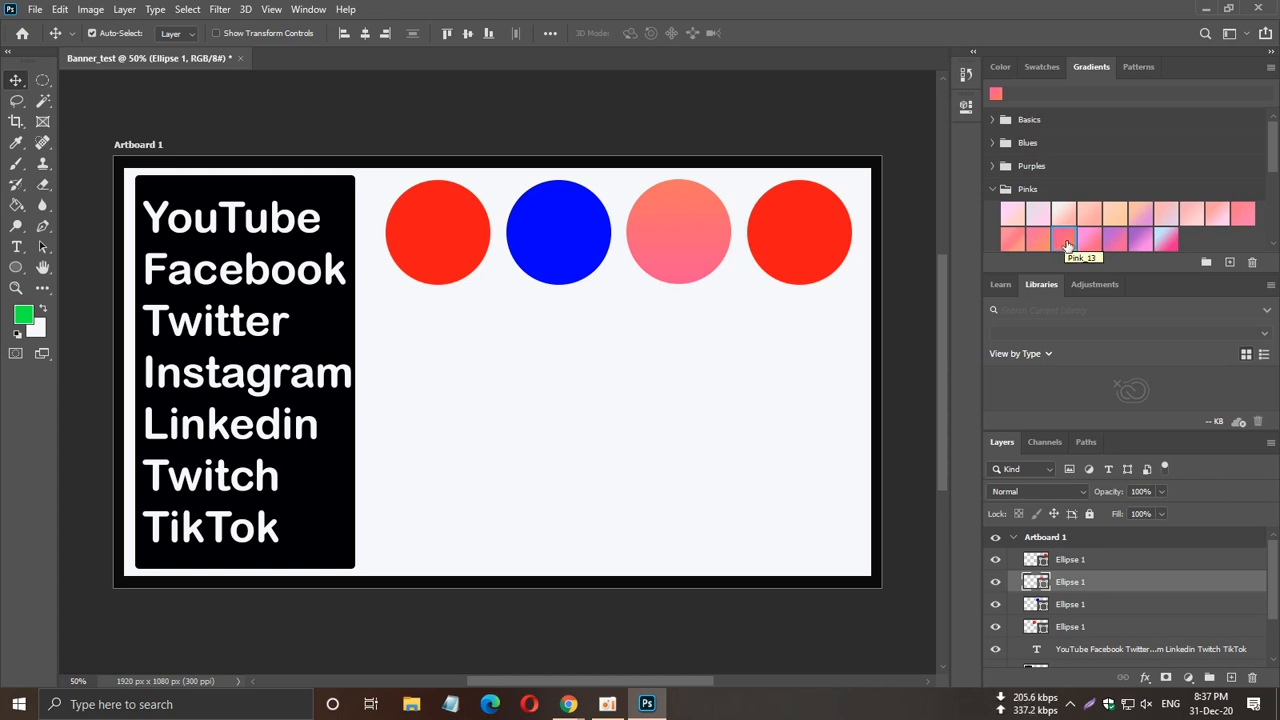
scroll(1096, 182, "down", 3)
scroll(1096, 182, "down", 1)
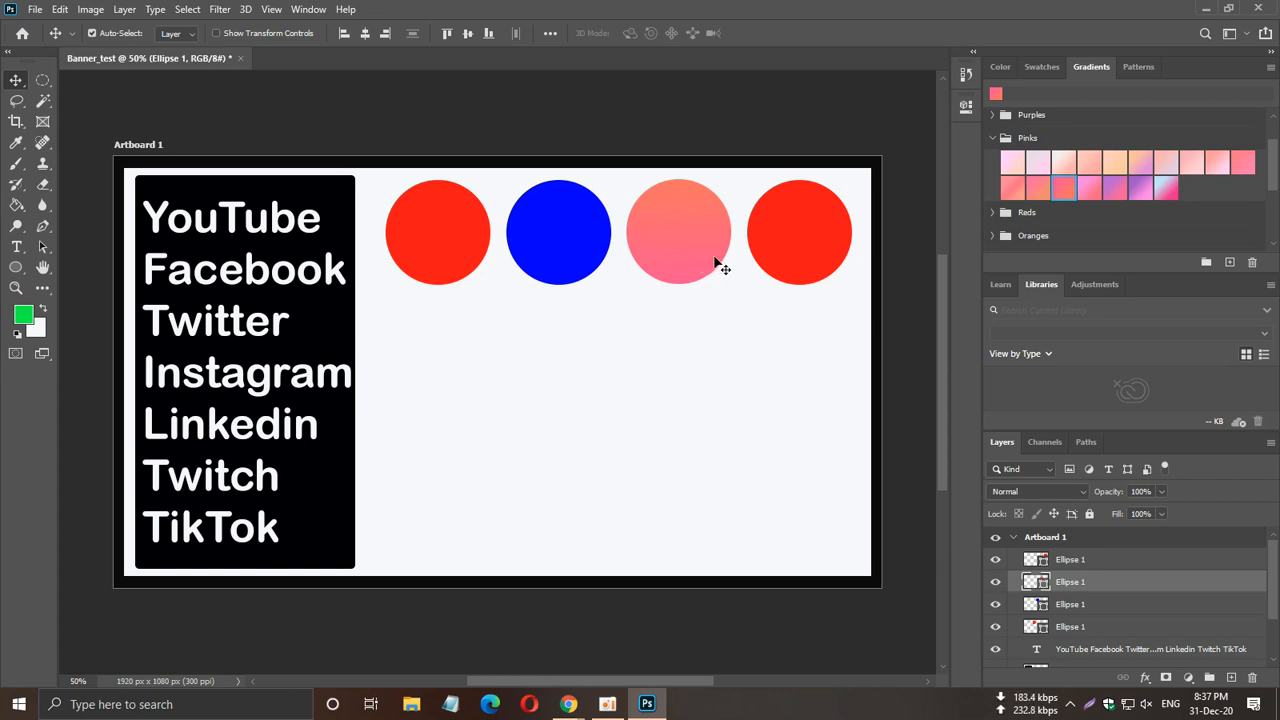
left_click(1165, 190)
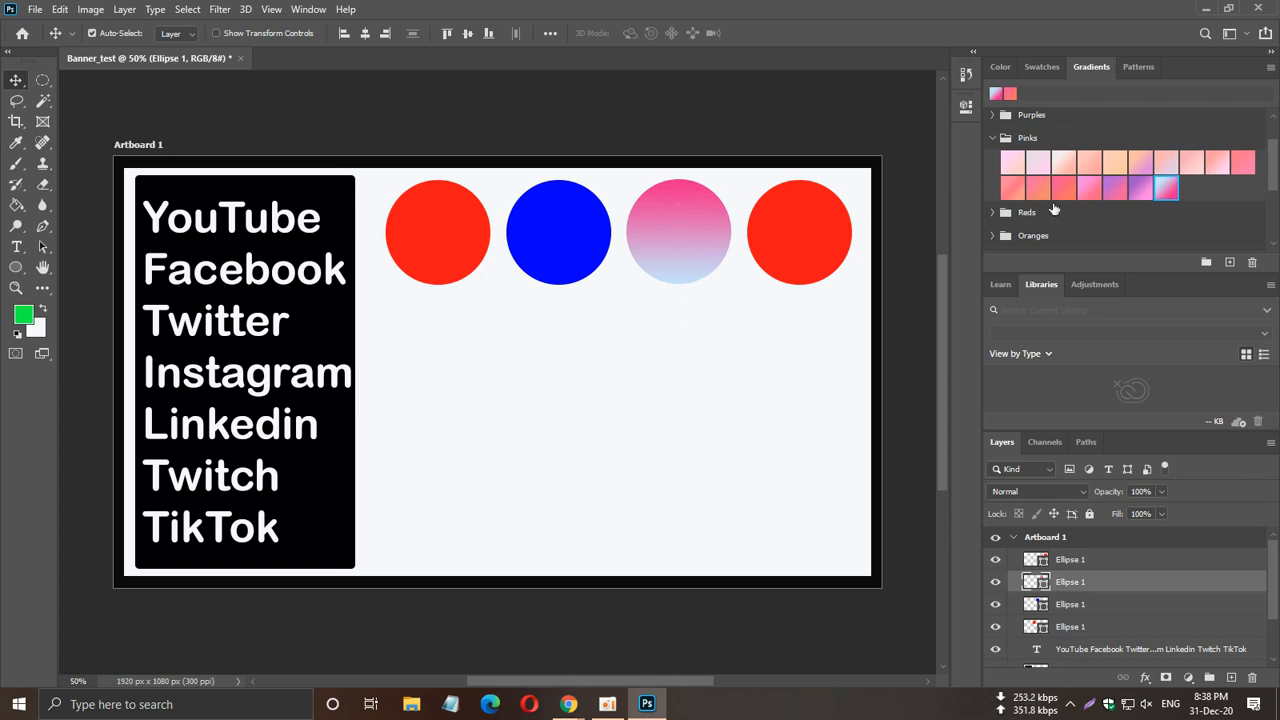
left_click(1141, 189)
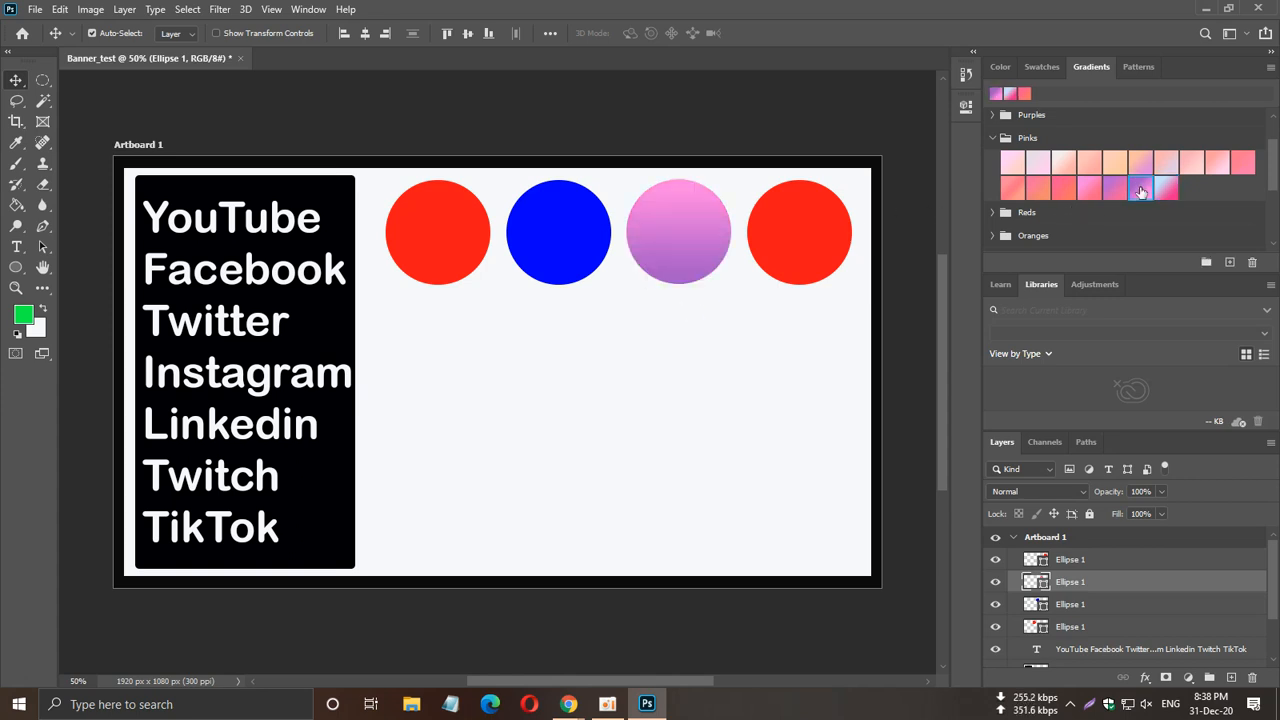
left_click(1042, 165)
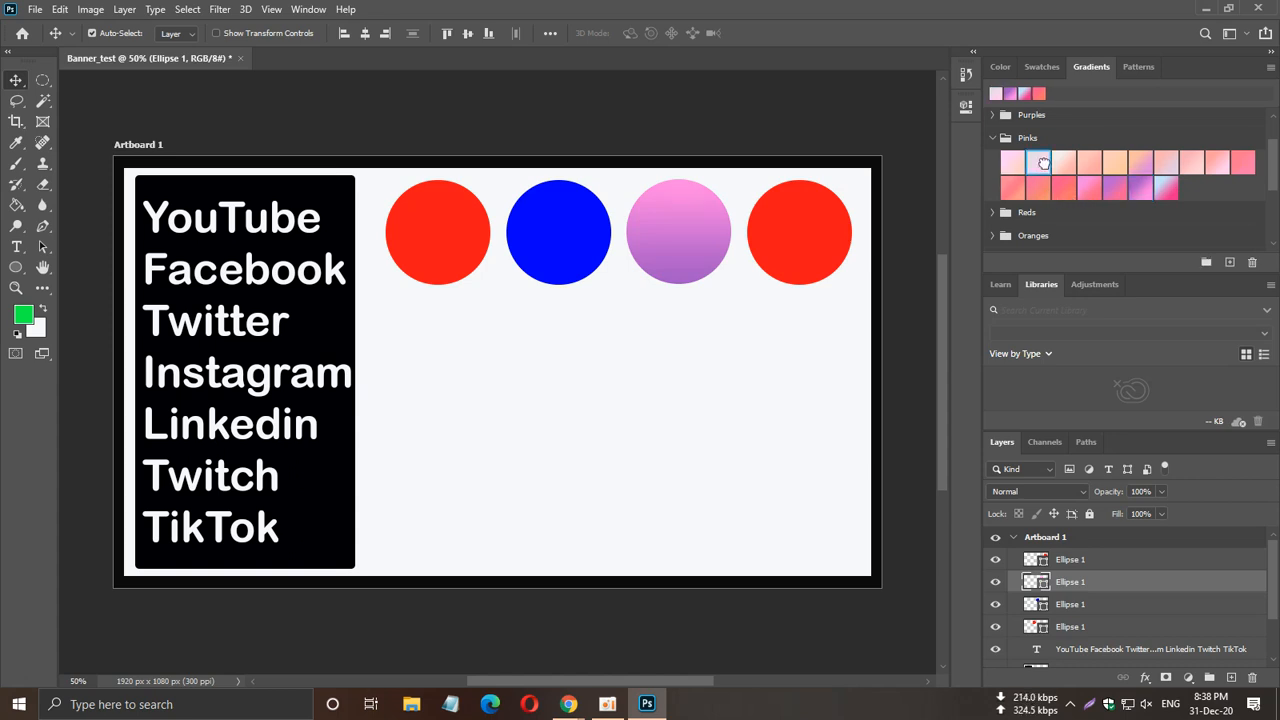
left_click(1141, 191)
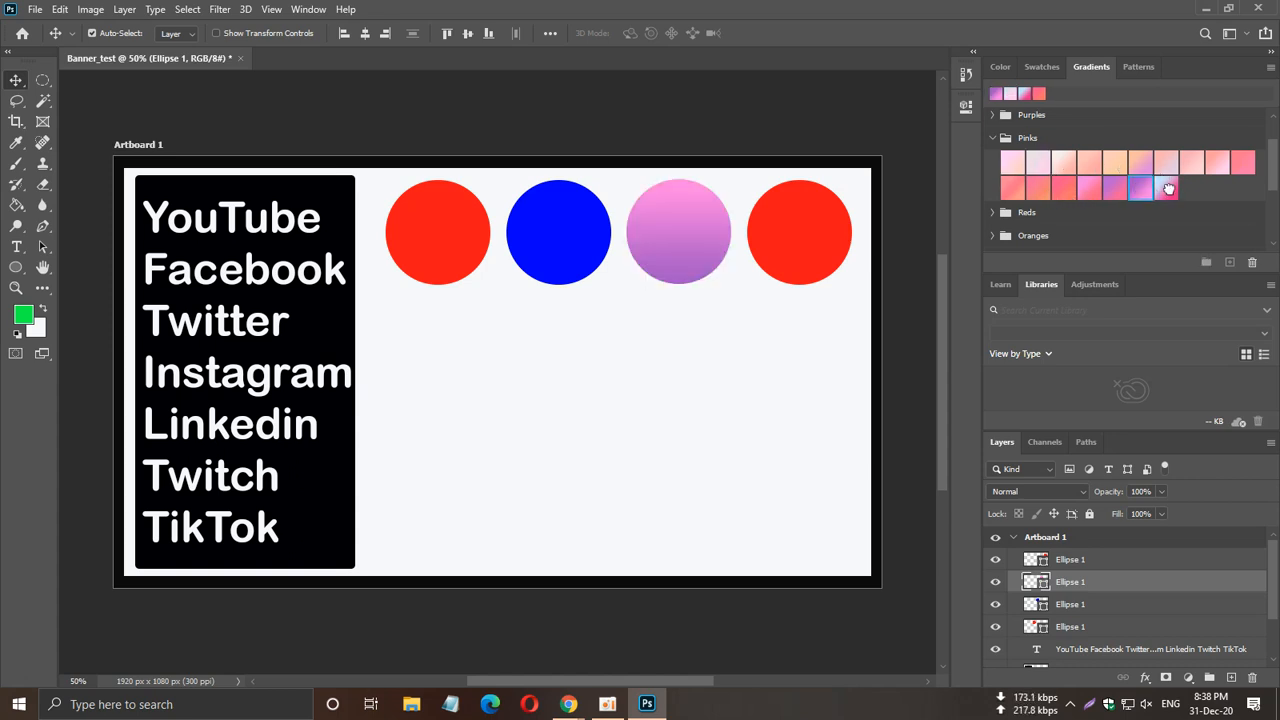
left_click(1167, 190)
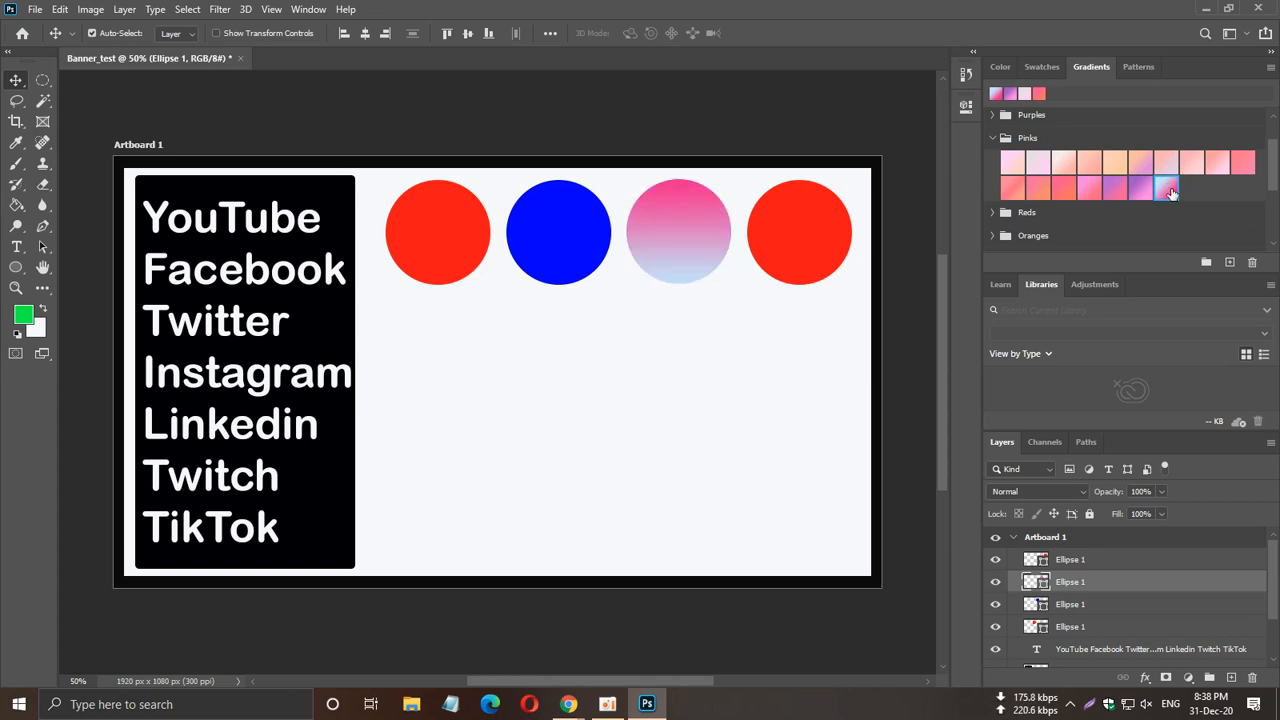
Select the fourth circle and look through the available patterns, gradients, swatches and colour picker.
left_click(827, 221)
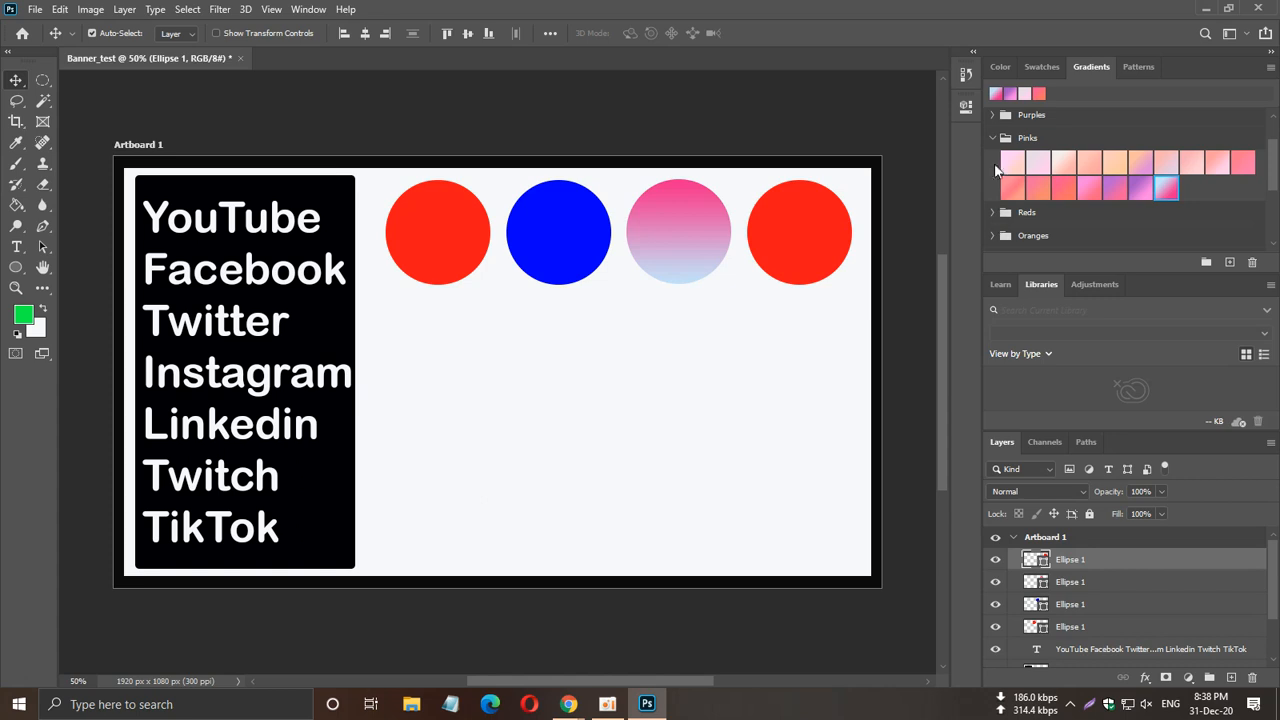
left_click(993, 138)
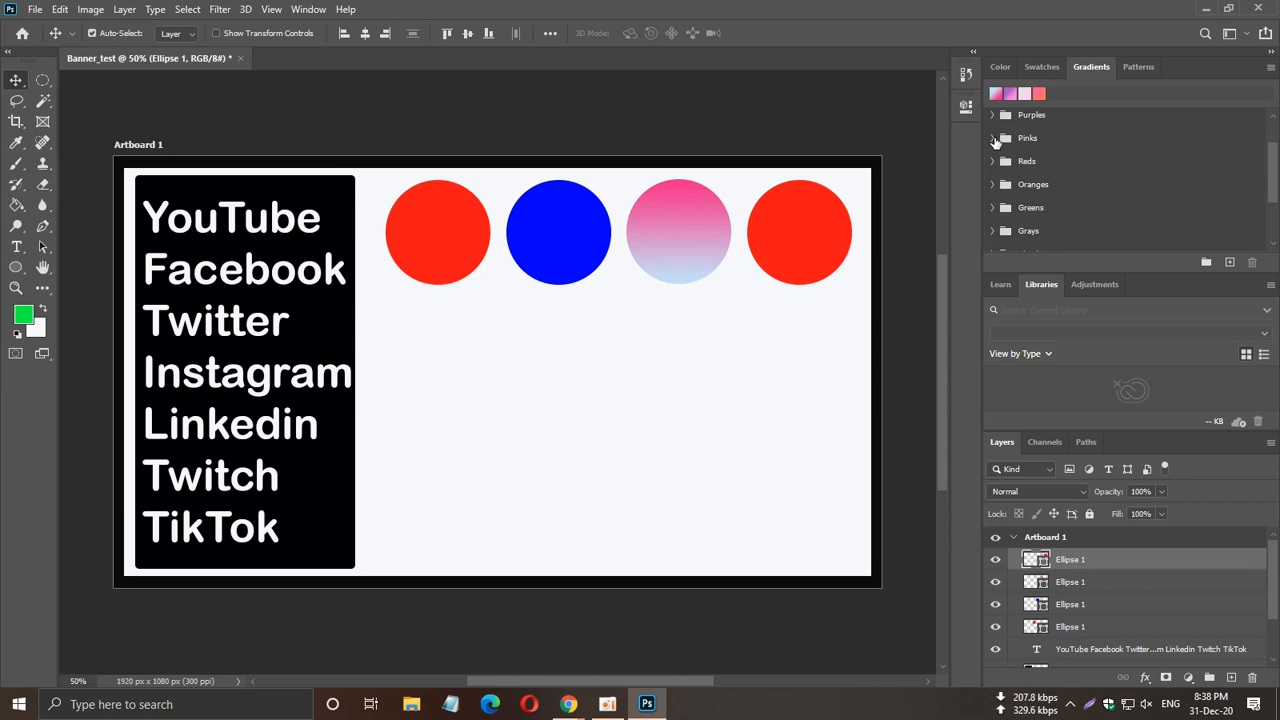
left_click(1125, 64)
left_click(1083, 66)
left_click(1042, 66)
left_click(1002, 66)
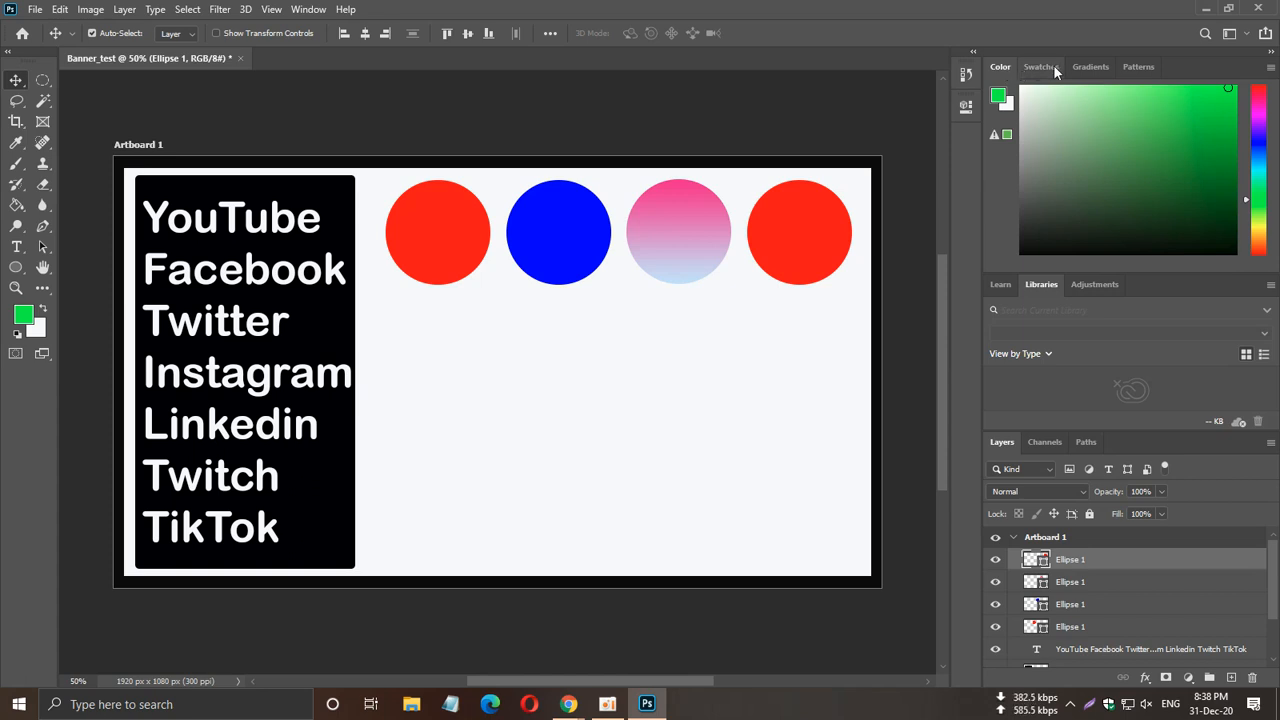
Look through the Learn tutorials, the libraries and the available adjustments.
left_click(988, 284)
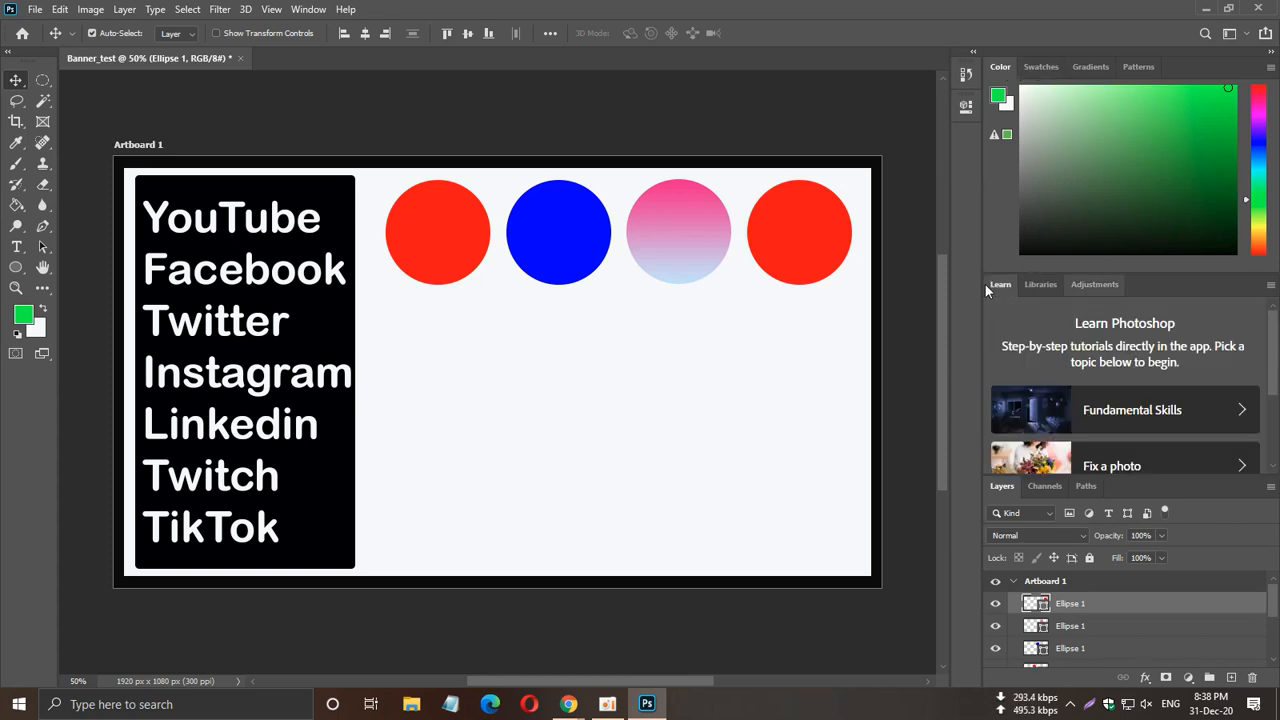
left_click(1095, 284)
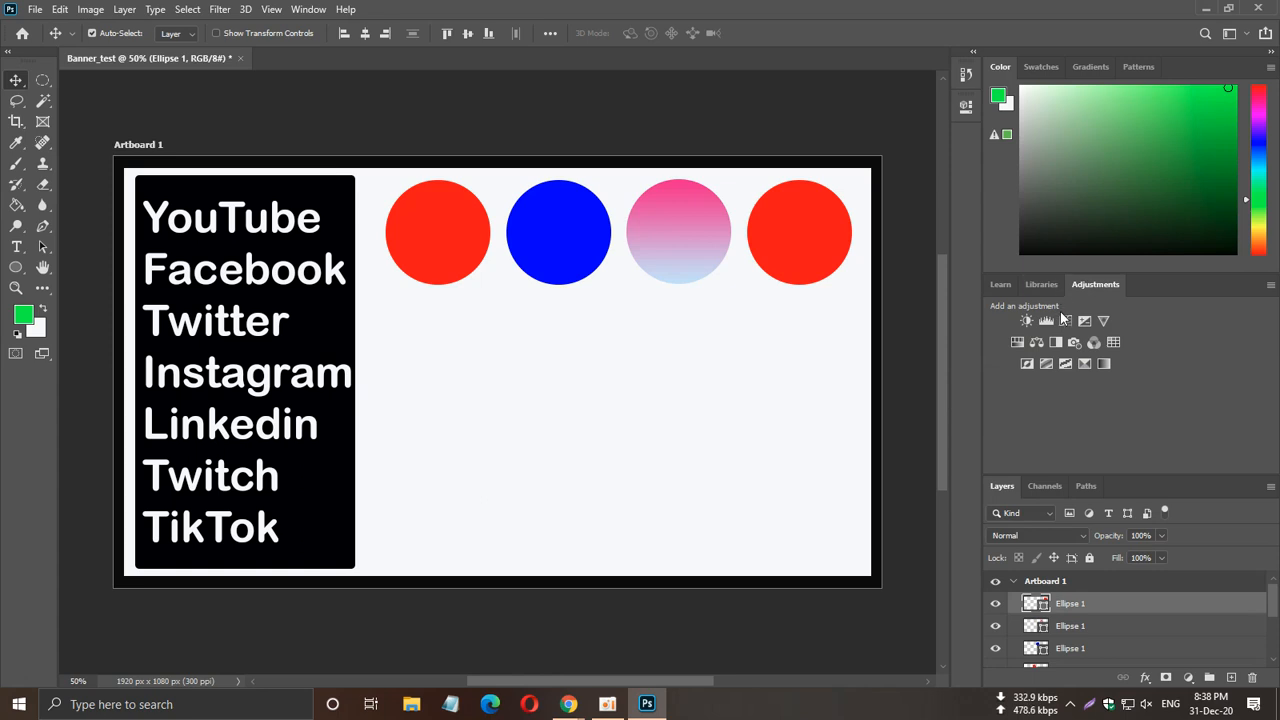
left_click(1100, 78)
left_click(1039, 285)
left_click(1000, 284)
left_click(1049, 284)
Add a Brightness/Contrast adjustment layer above the circle layers.
left_click(1097, 285)
left_click(1026, 320)
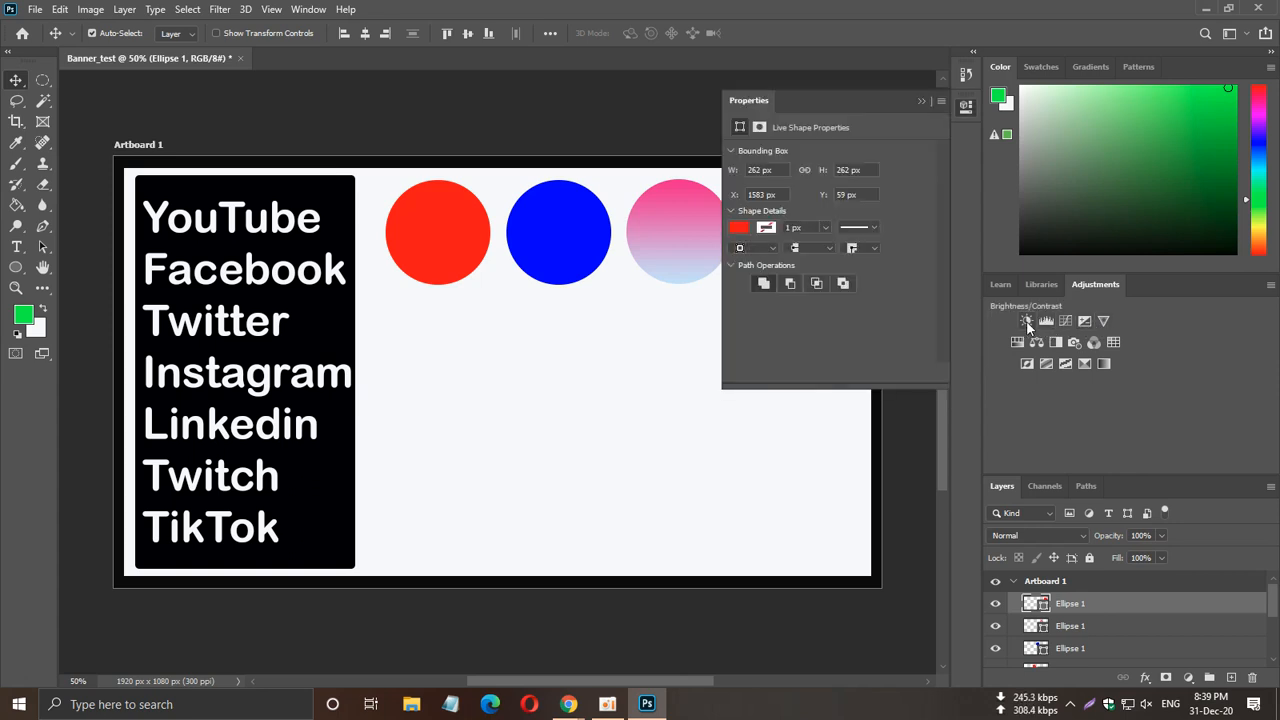
left_click(924, 101)
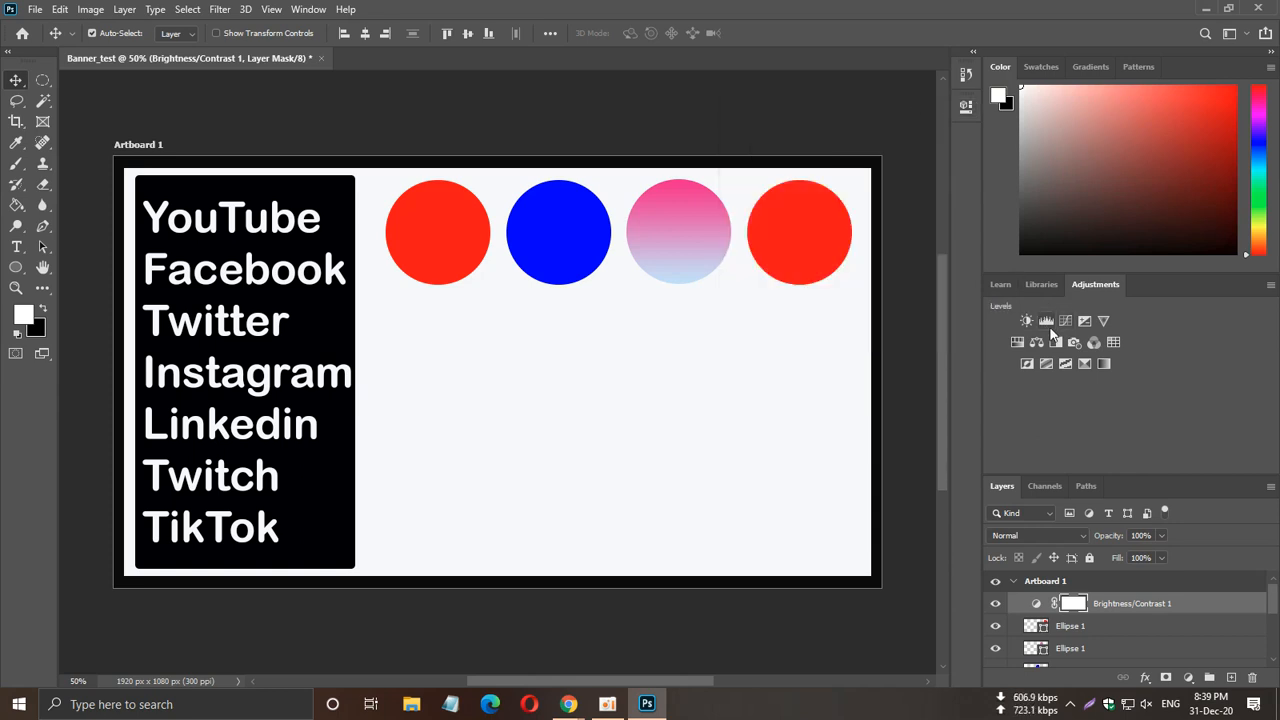
Add a Levels adjustment layer, test its shadow input level at 87 and return it to 0.
left_click(965, 105)
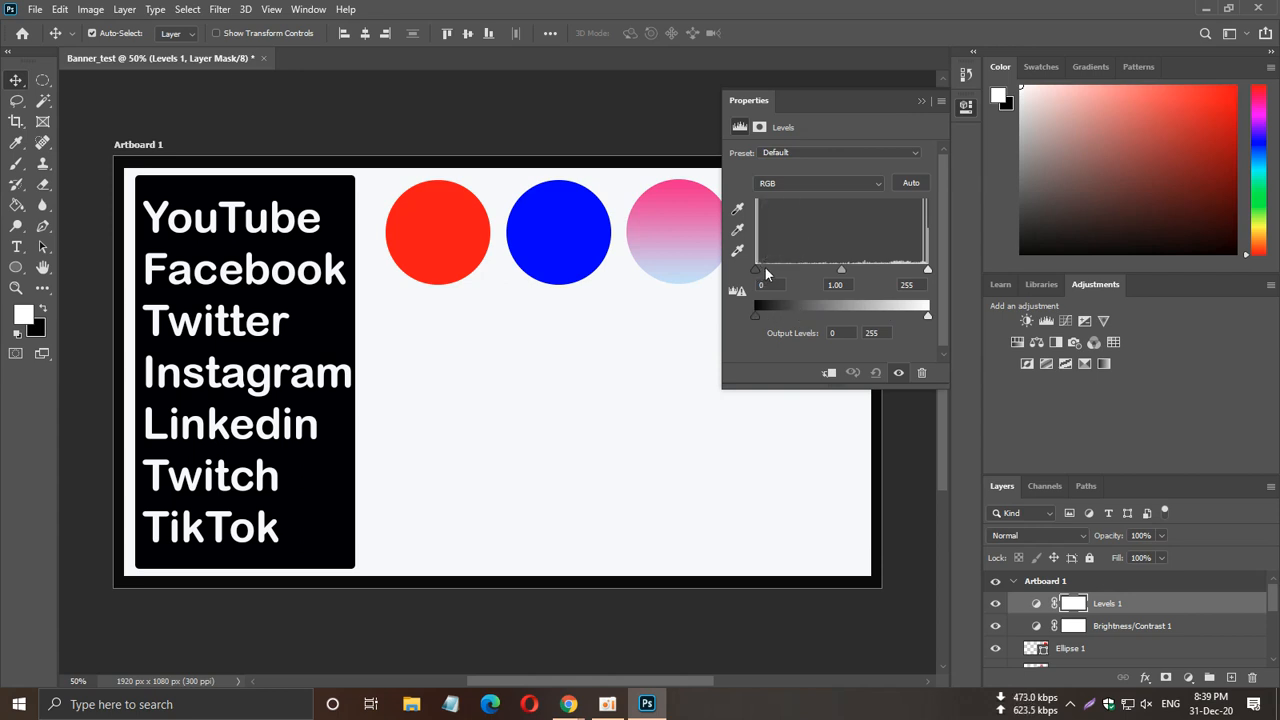
left_click_drag(762, 271, 815, 277)
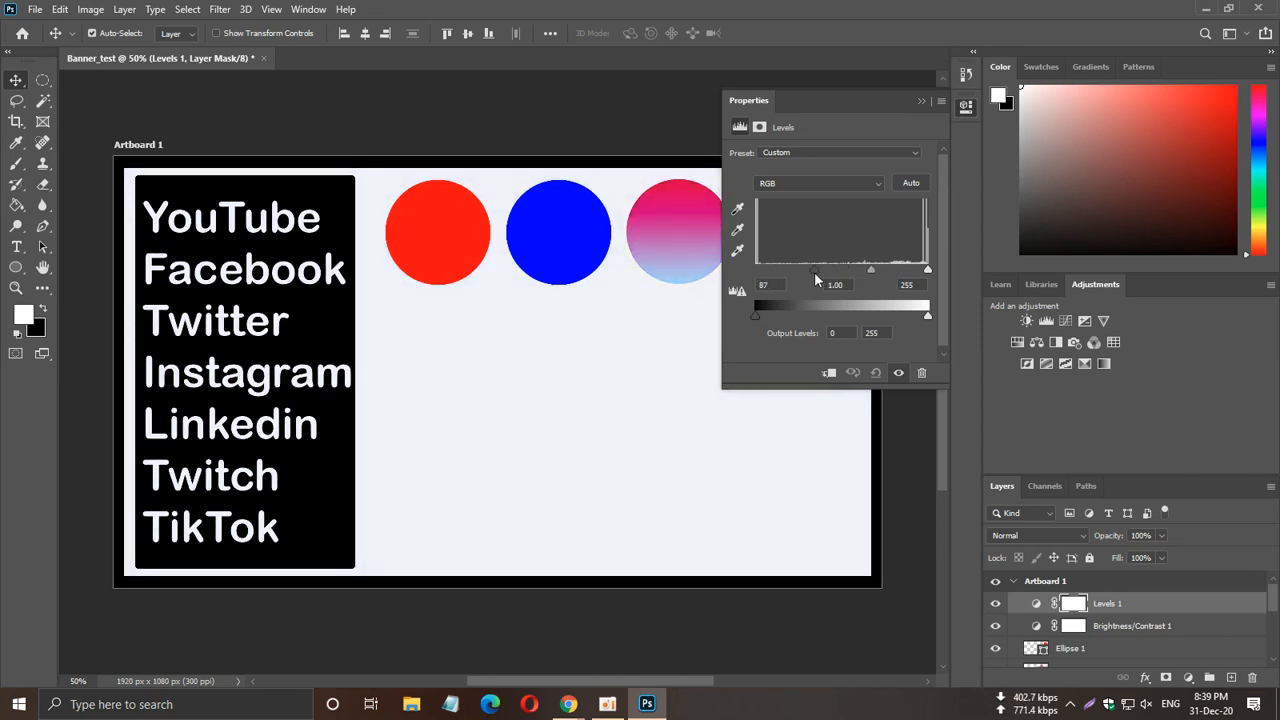
left_click_drag(815, 280, 755, 280)
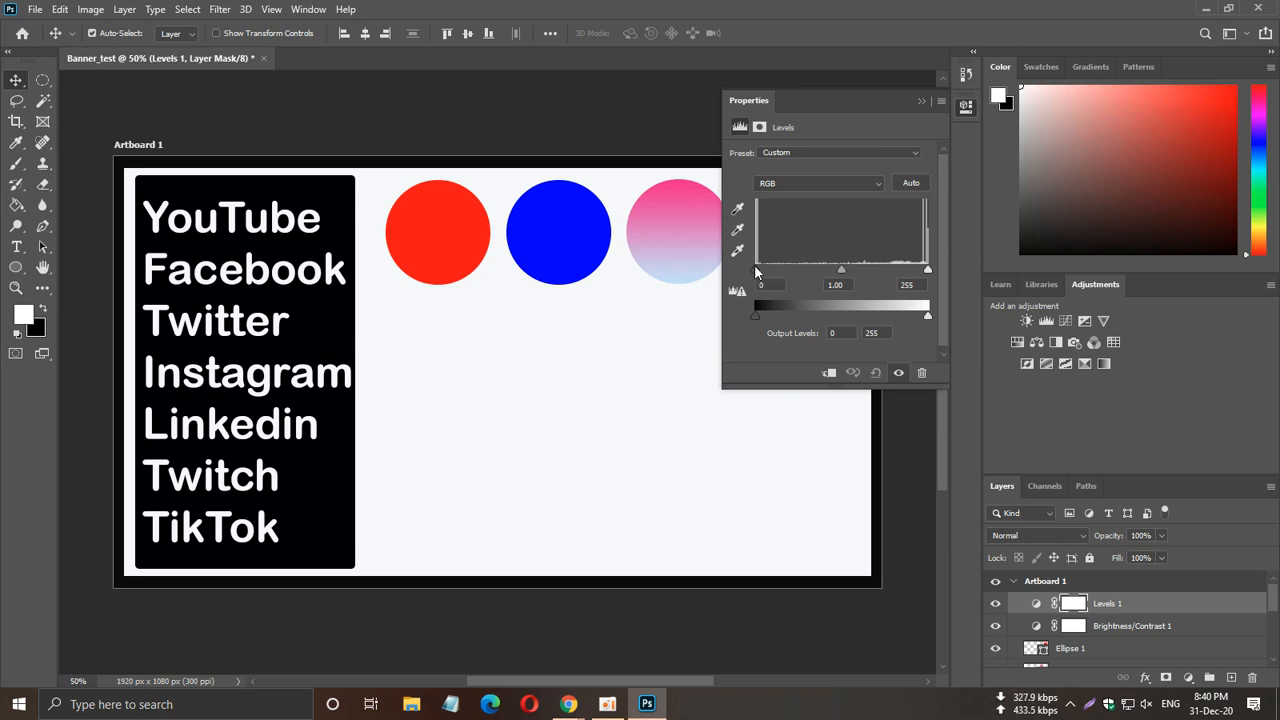
mouse_move(756, 270)
left_mouse_down()
mouse_move(784, 272)
mouse_move(756, 270)
left_mouse_up()
left_click(921, 100)
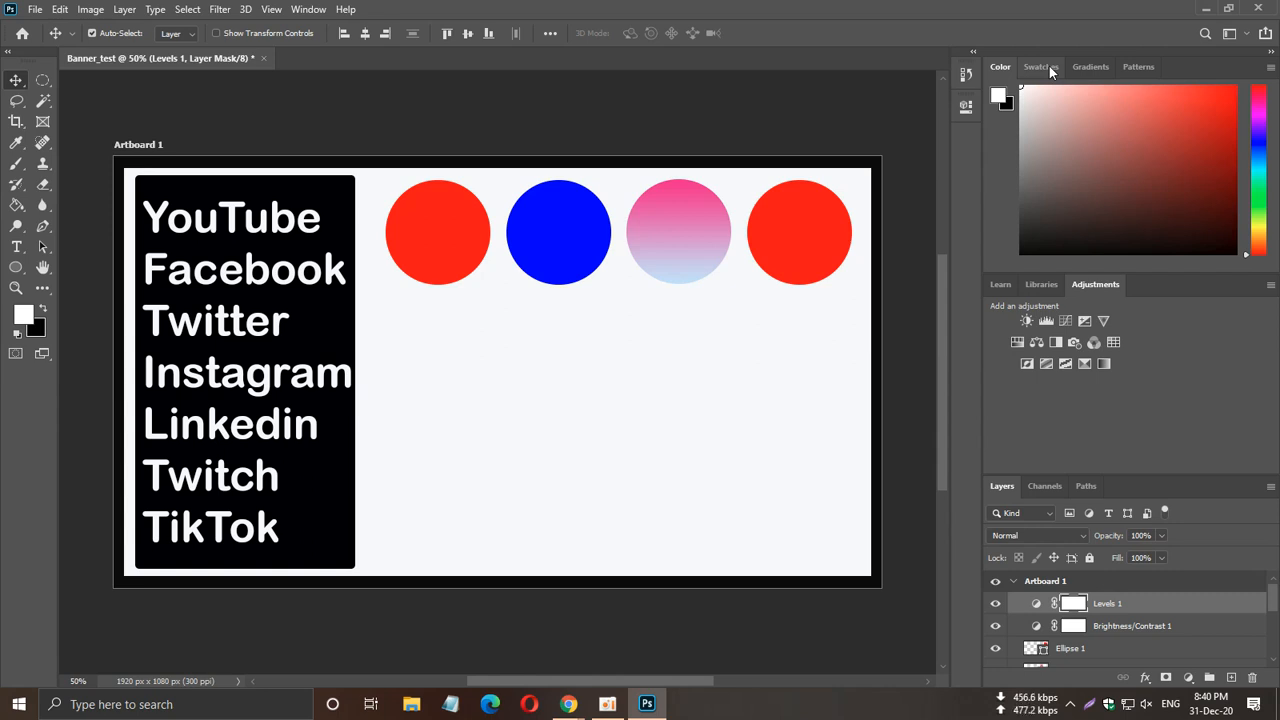
Look over the adjustment layers in the layer stack and the available swatch groups.
scroll(1204, 618, "down", 3)
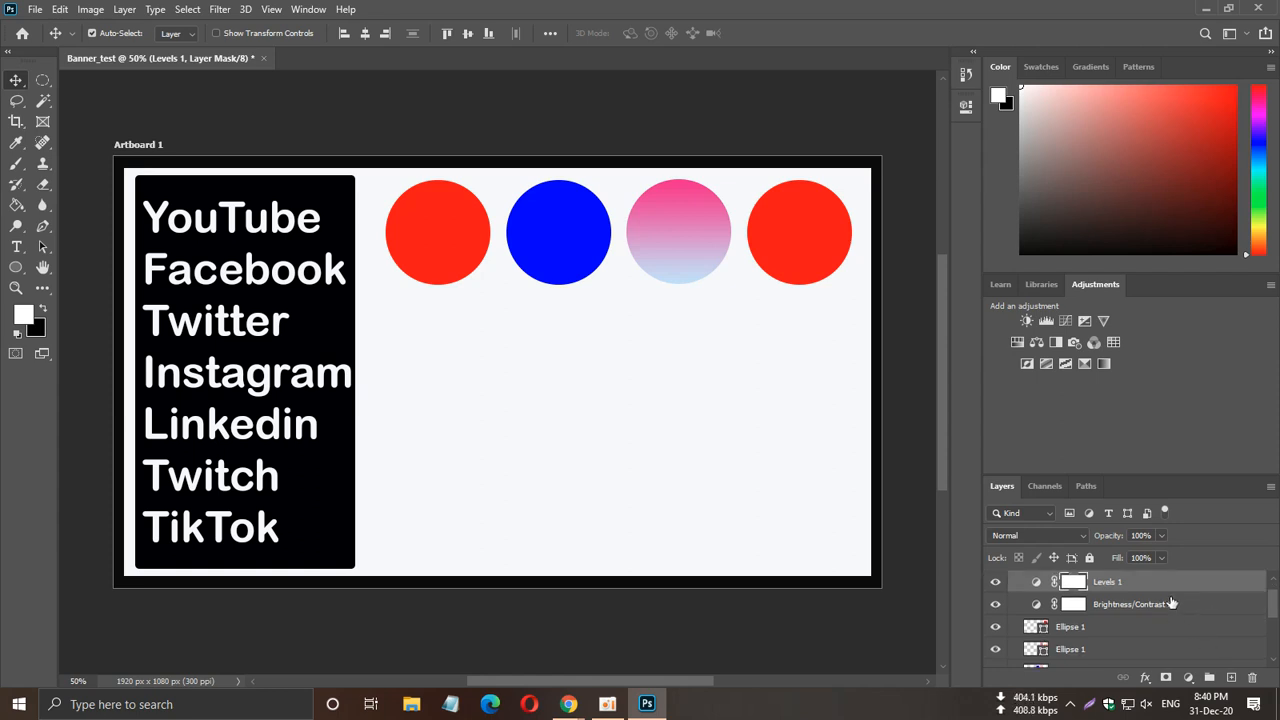
scroll(1170, 615, "up", 3)
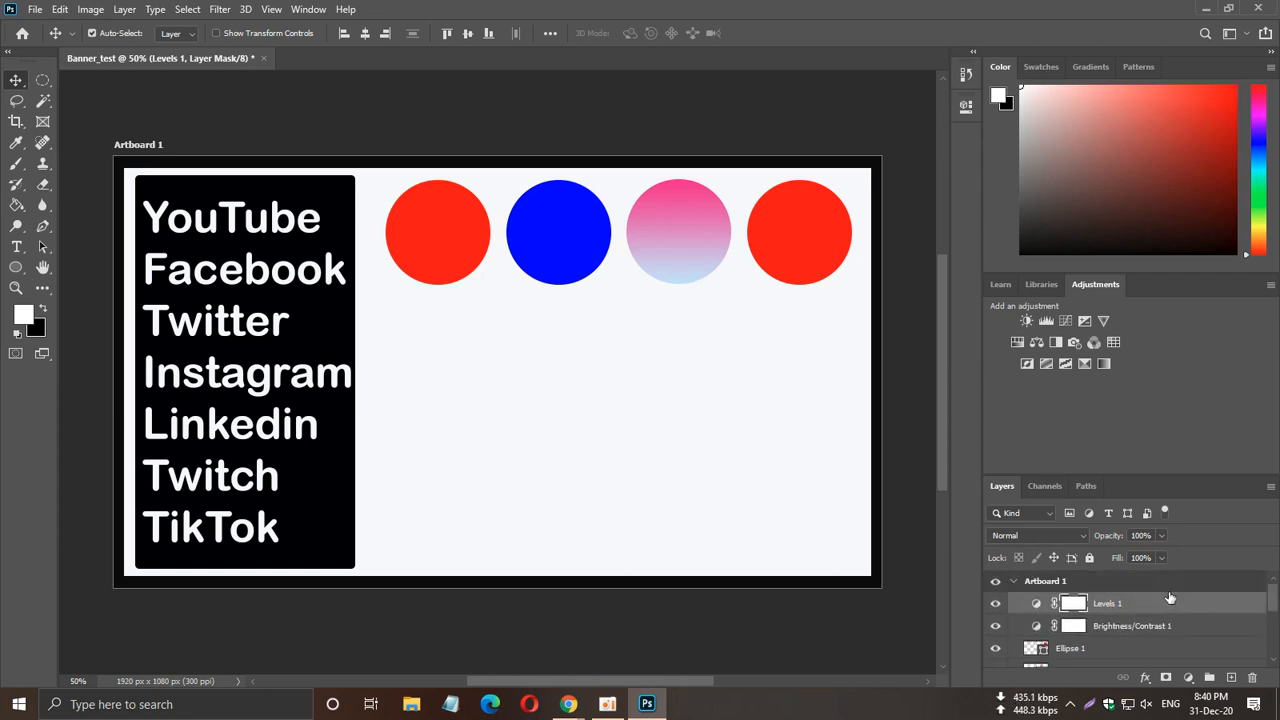
left_click(1040, 66)
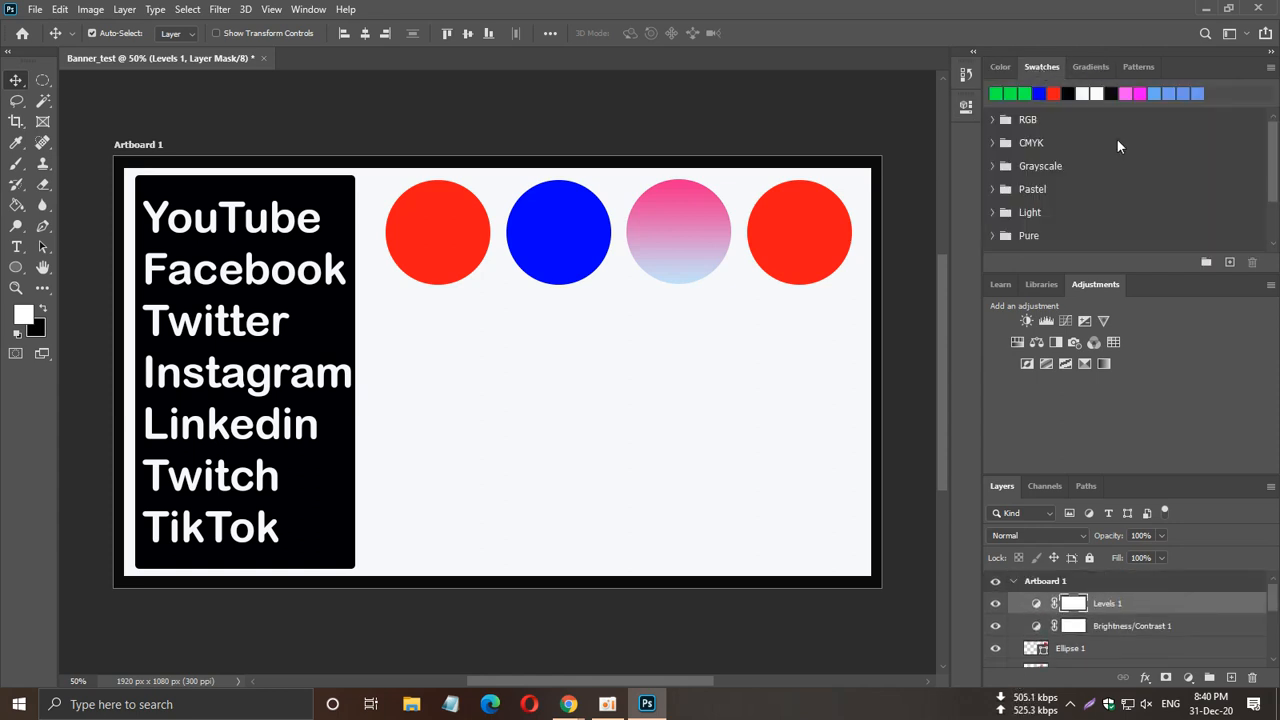
scroll(1117, 161, "down", 3)
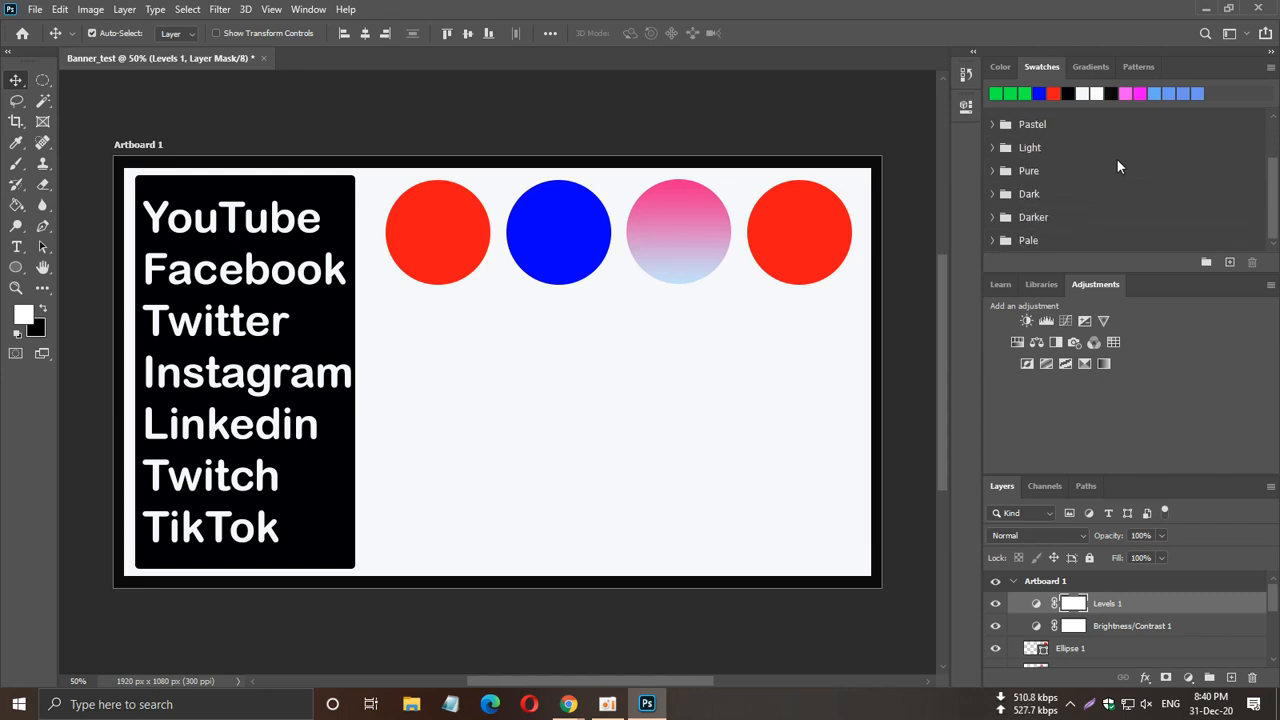
Try the first and second Trees patterns as a fill over the whole banner, and undo both.
left_click(1089, 68)
left_click(1139, 66)
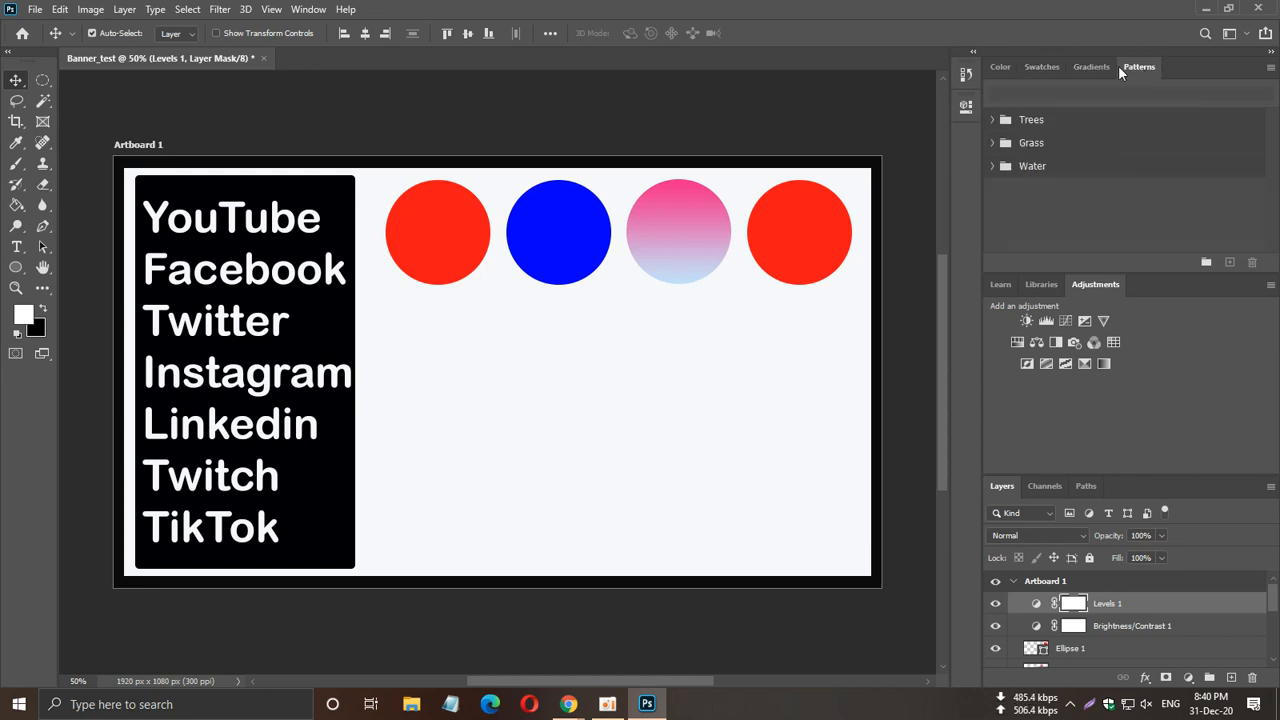
left_click(991, 119)
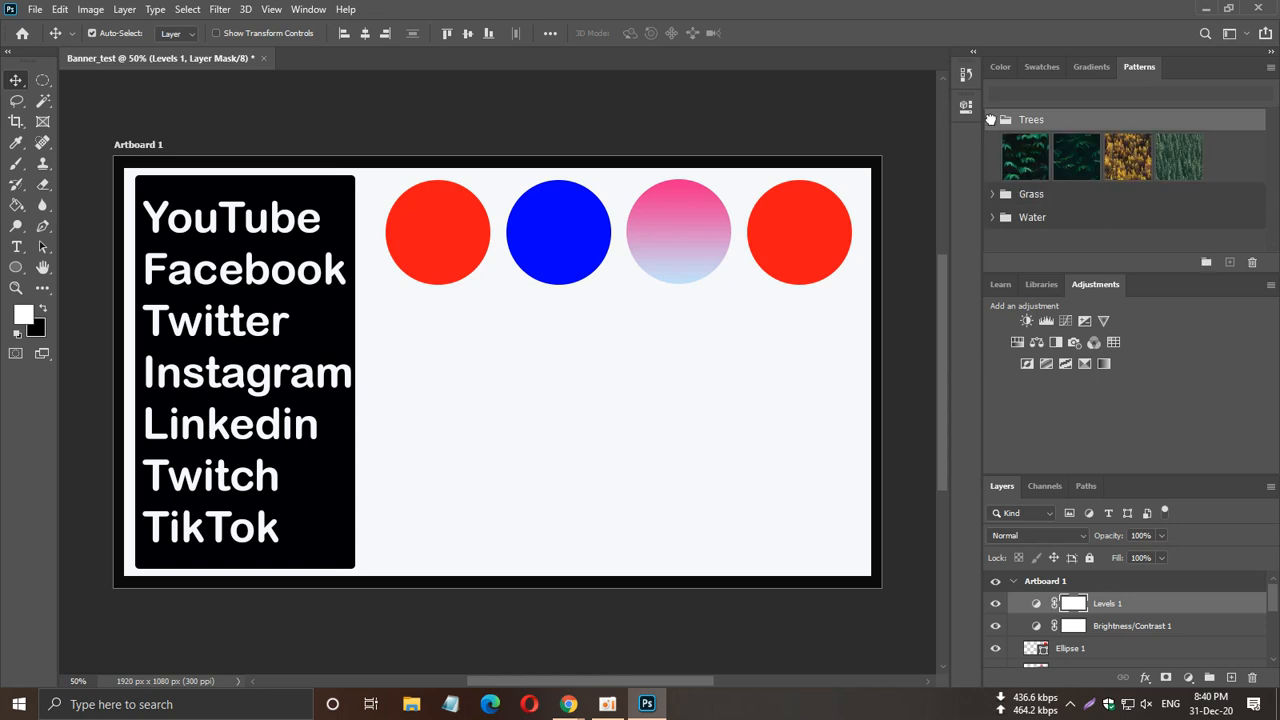
left_click(1038, 150)
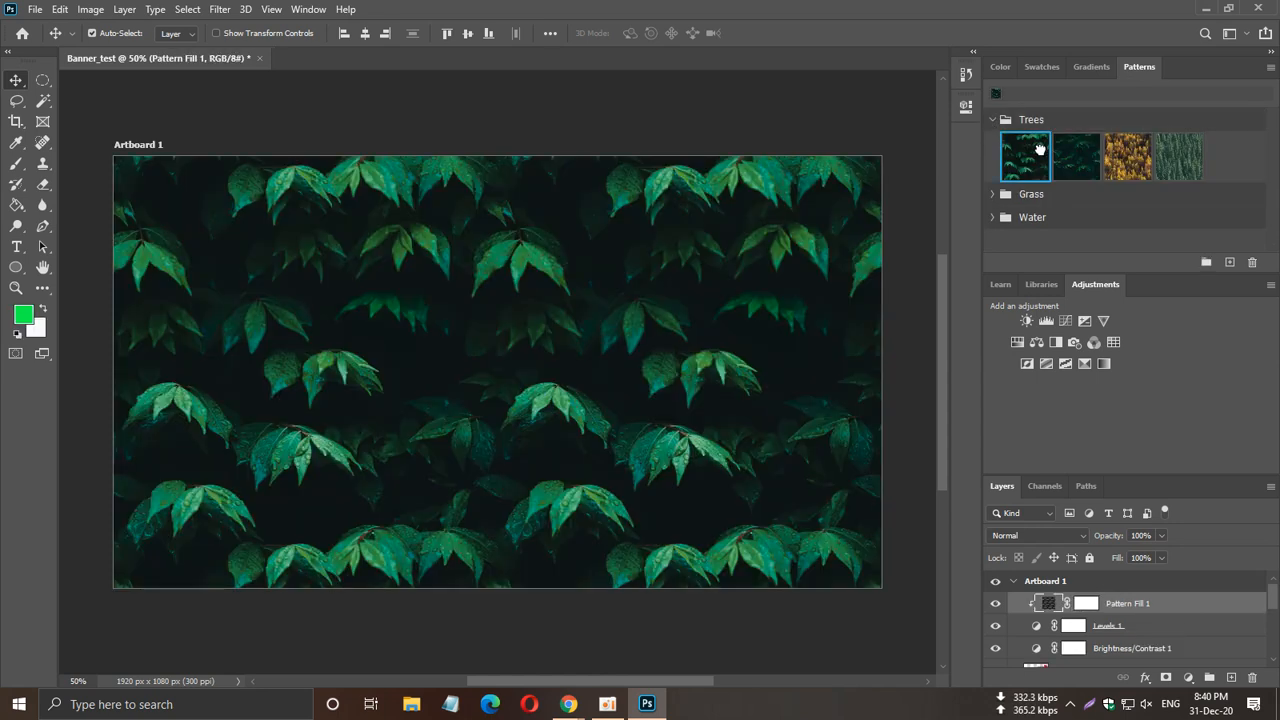
left_click(1090, 151)
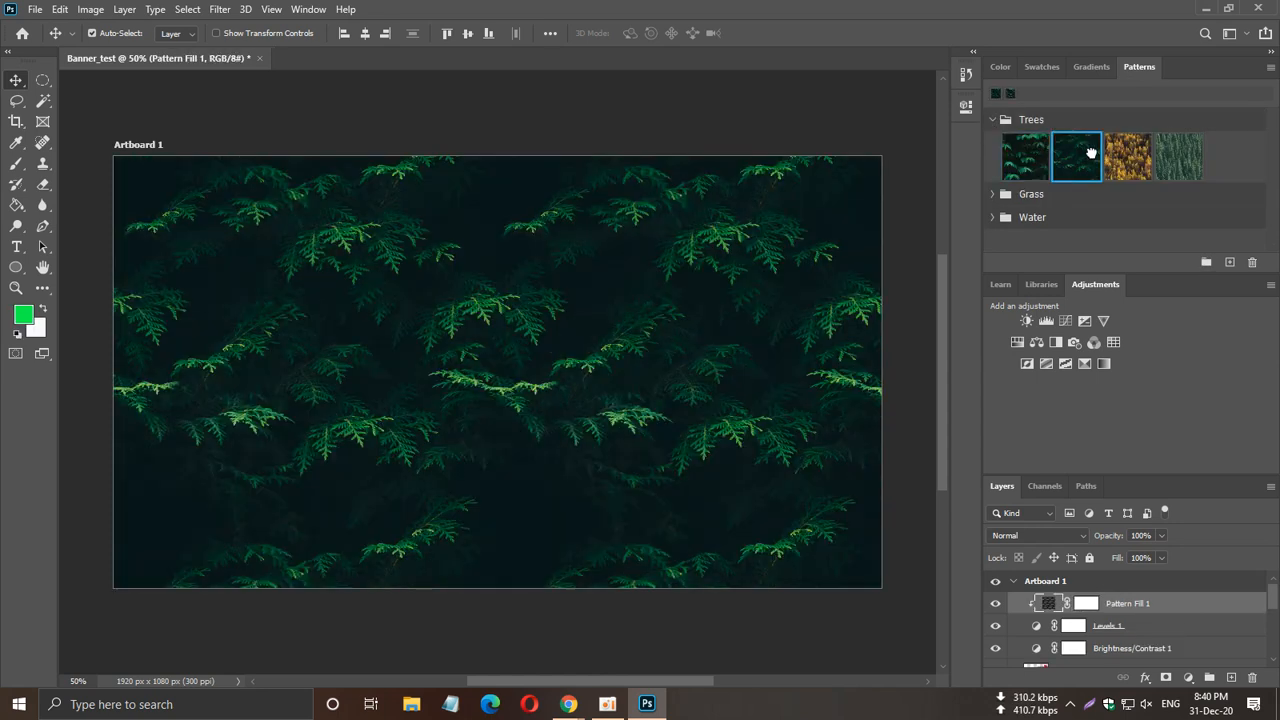
key("ctrl+z")
key("ctrl+z")
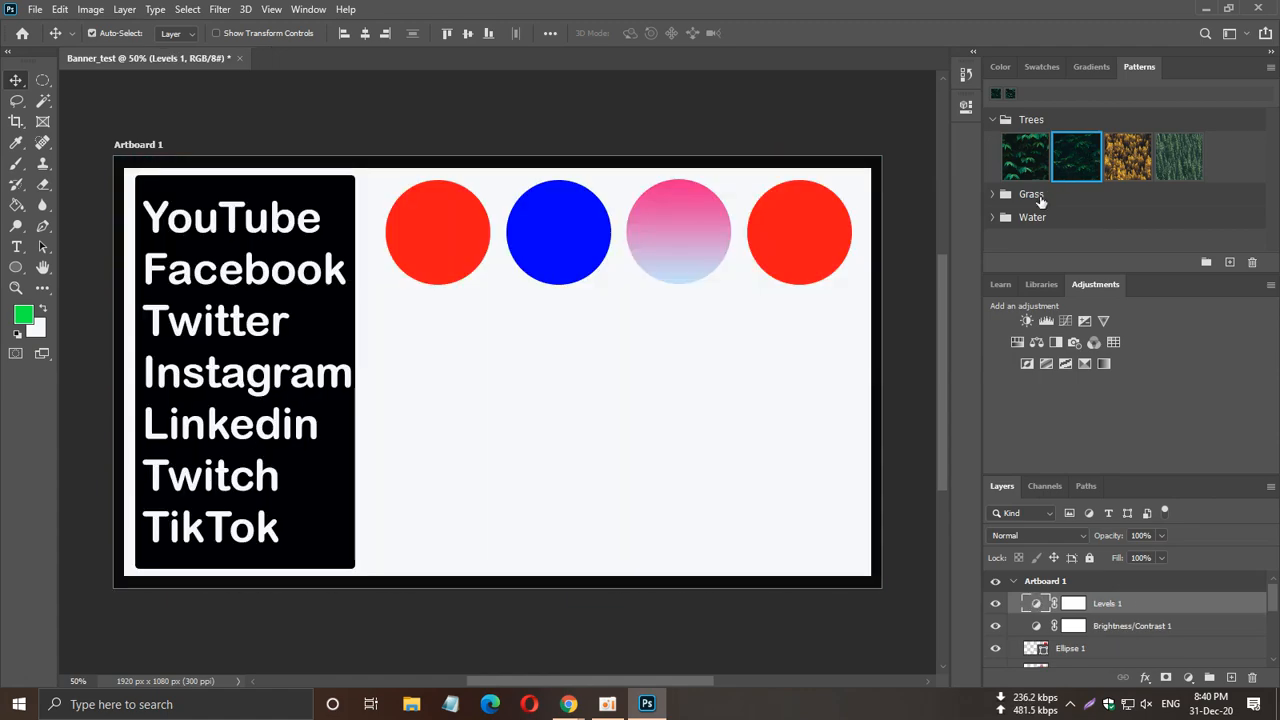
Expand the Grass and Water pattern groups, try the first Water pattern as a fill over the whole banner, and undo it.
left_click(995, 197)
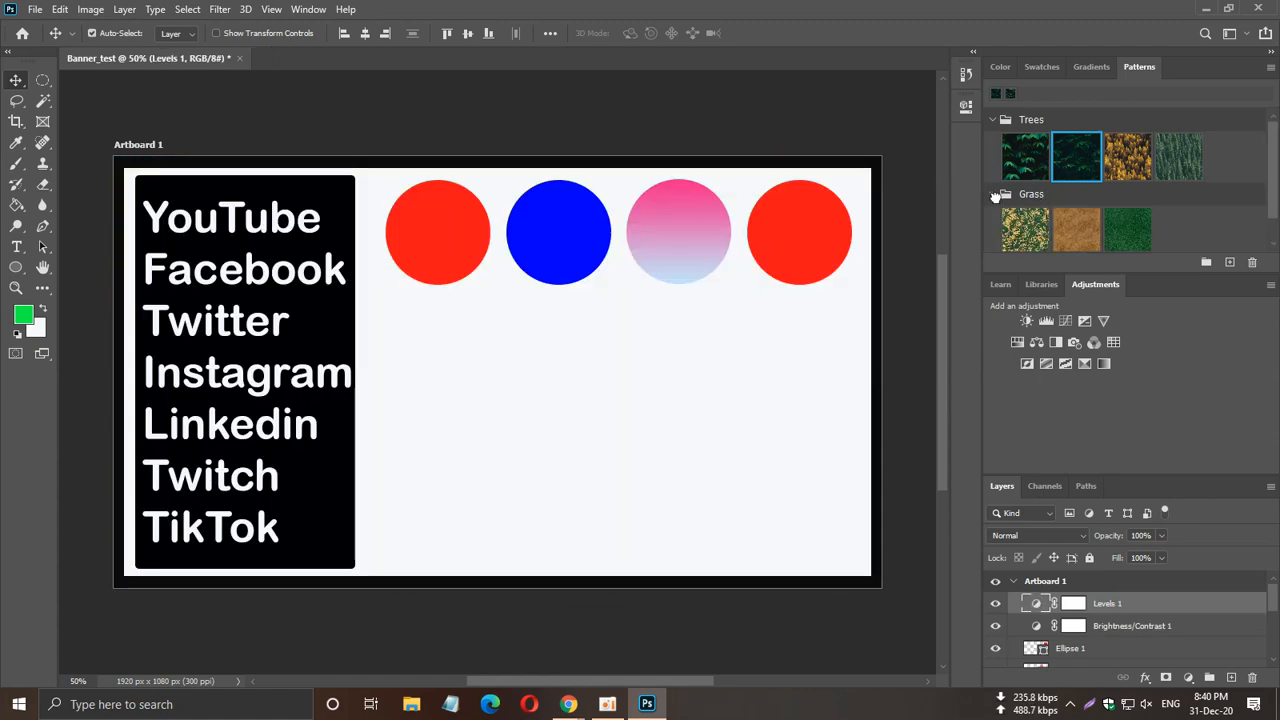
scroll(1023, 225, "down", 1)
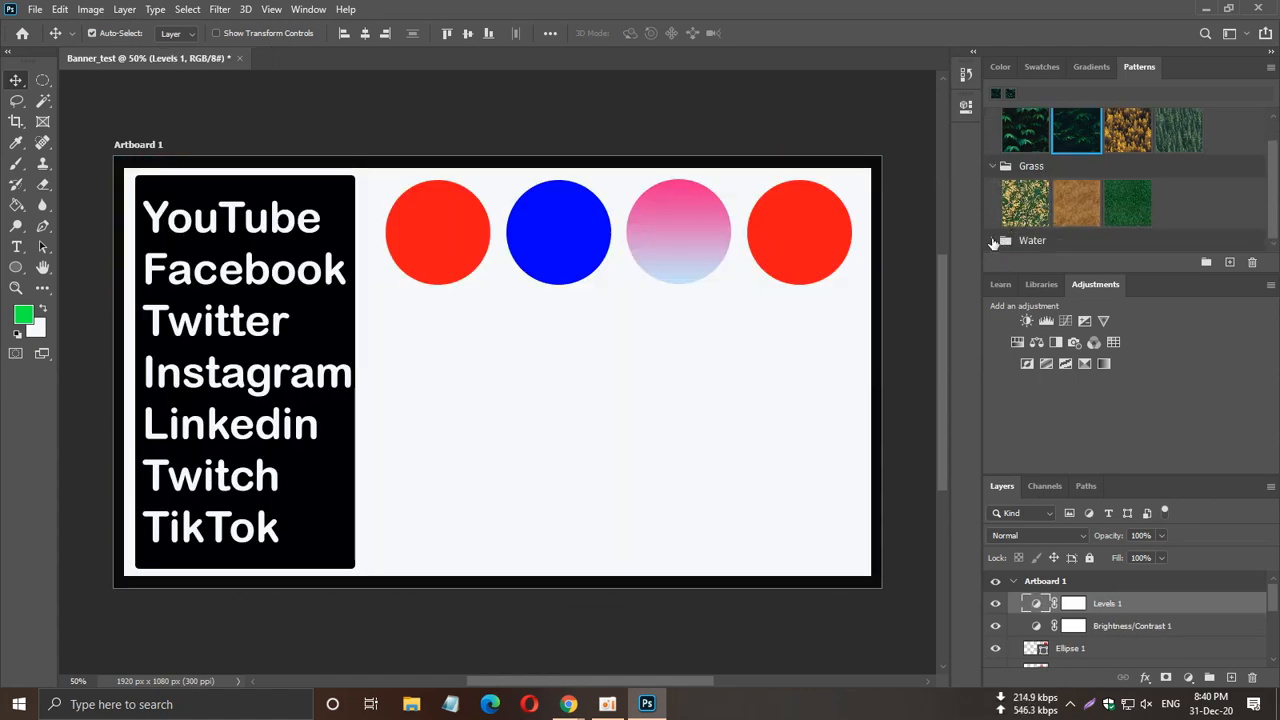
left_click(995, 244)
scroll(1060, 230, "down", 1)
left_click(1031, 222)
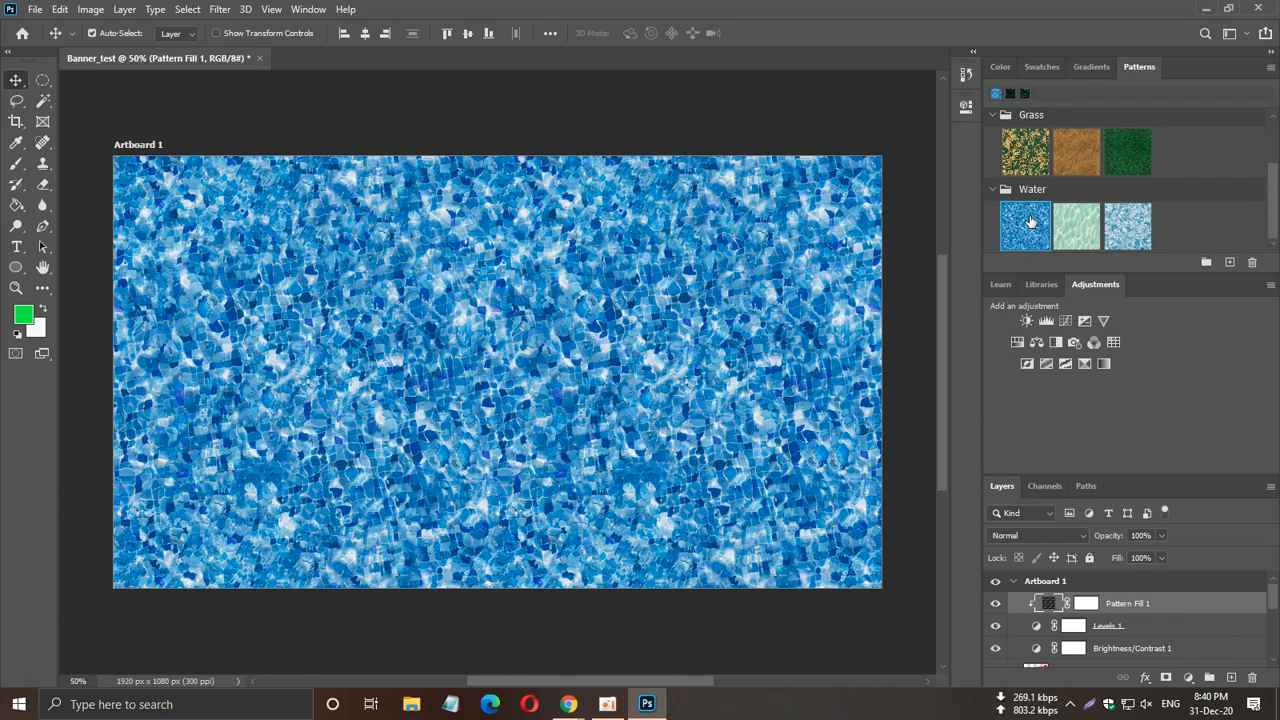
key("ctrl+z")
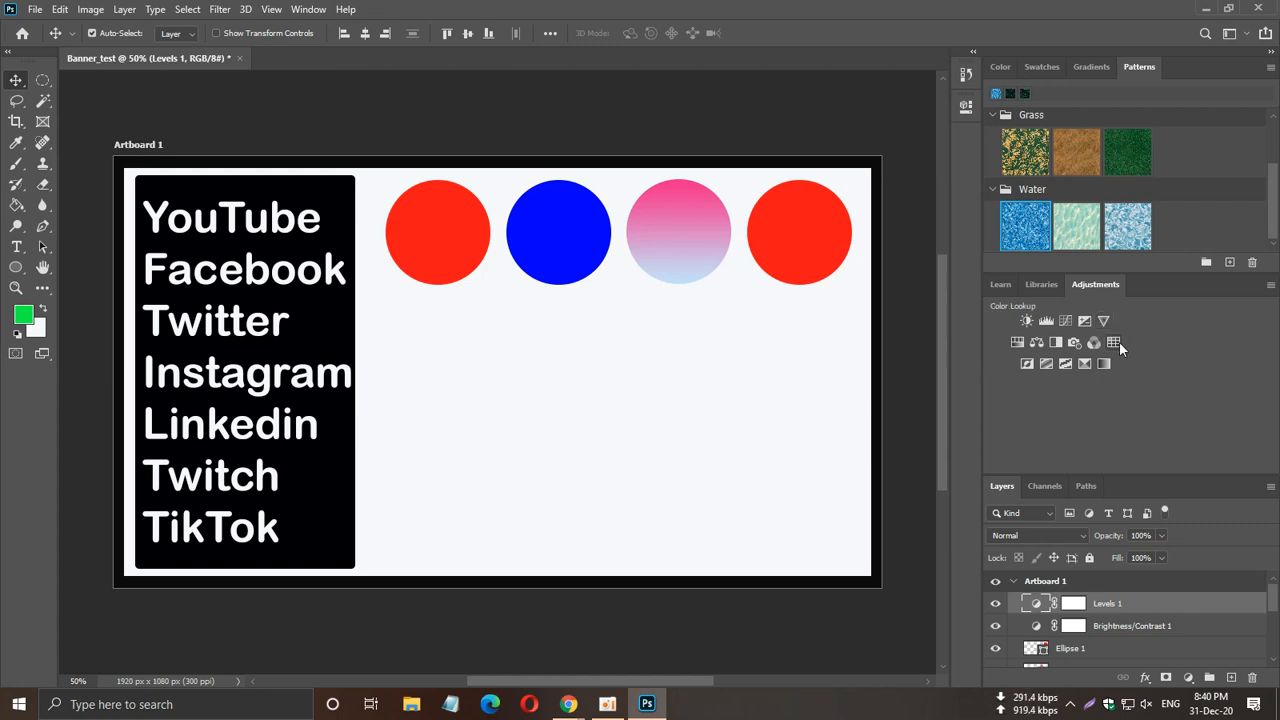
Add a Curves adjustment layer above Levels and raise the RGB curve in the darker tones to brighten the banner.
left_click(1067, 326)
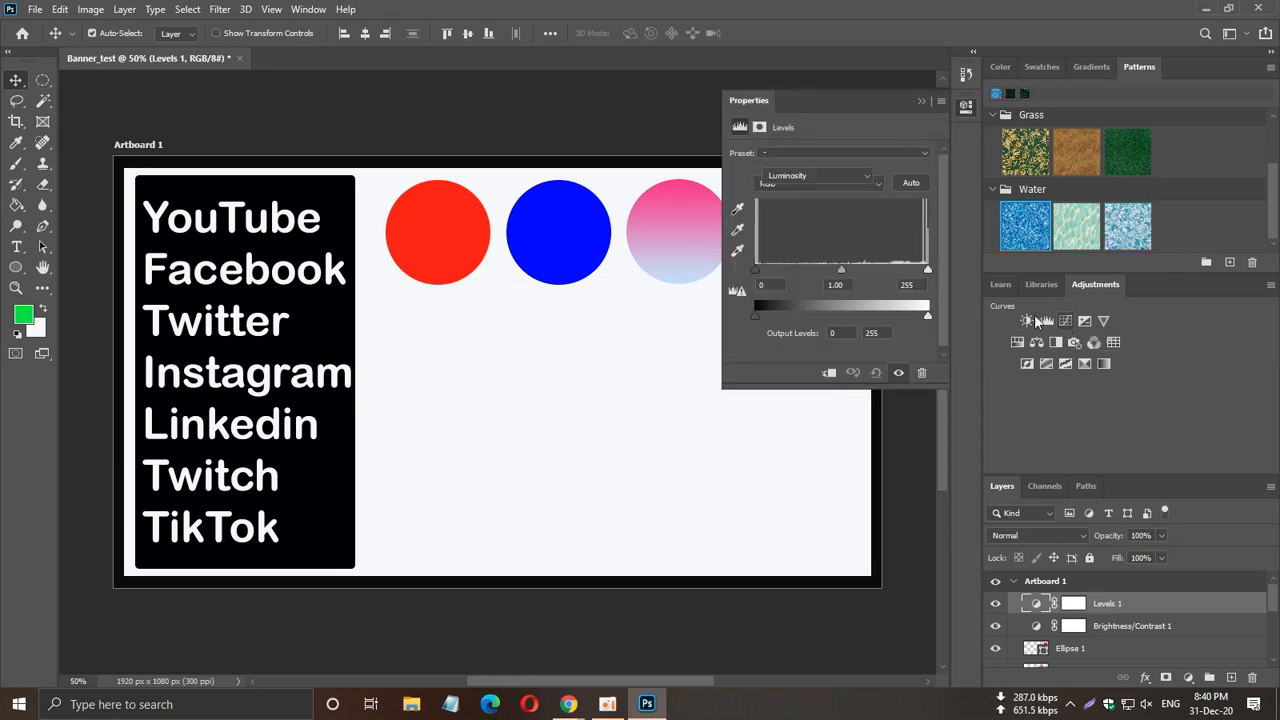
left_click_drag(856, 257, 803, 280)
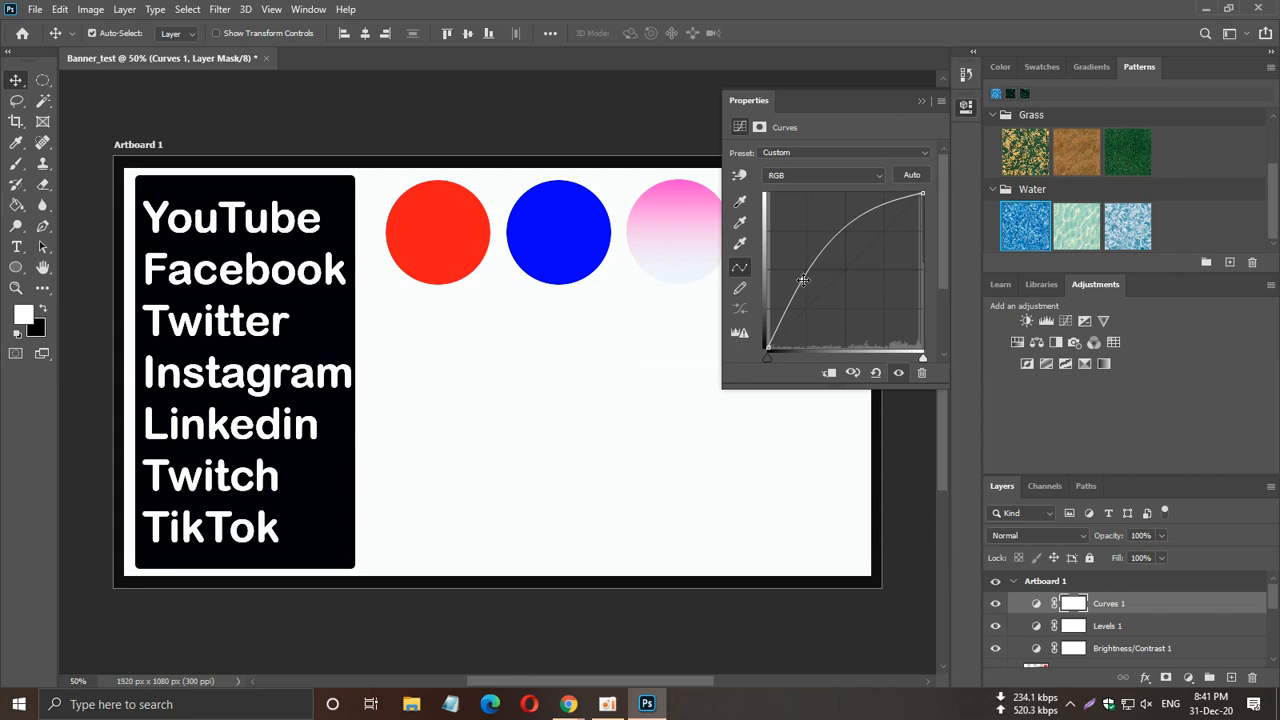
left_click(922, 100)
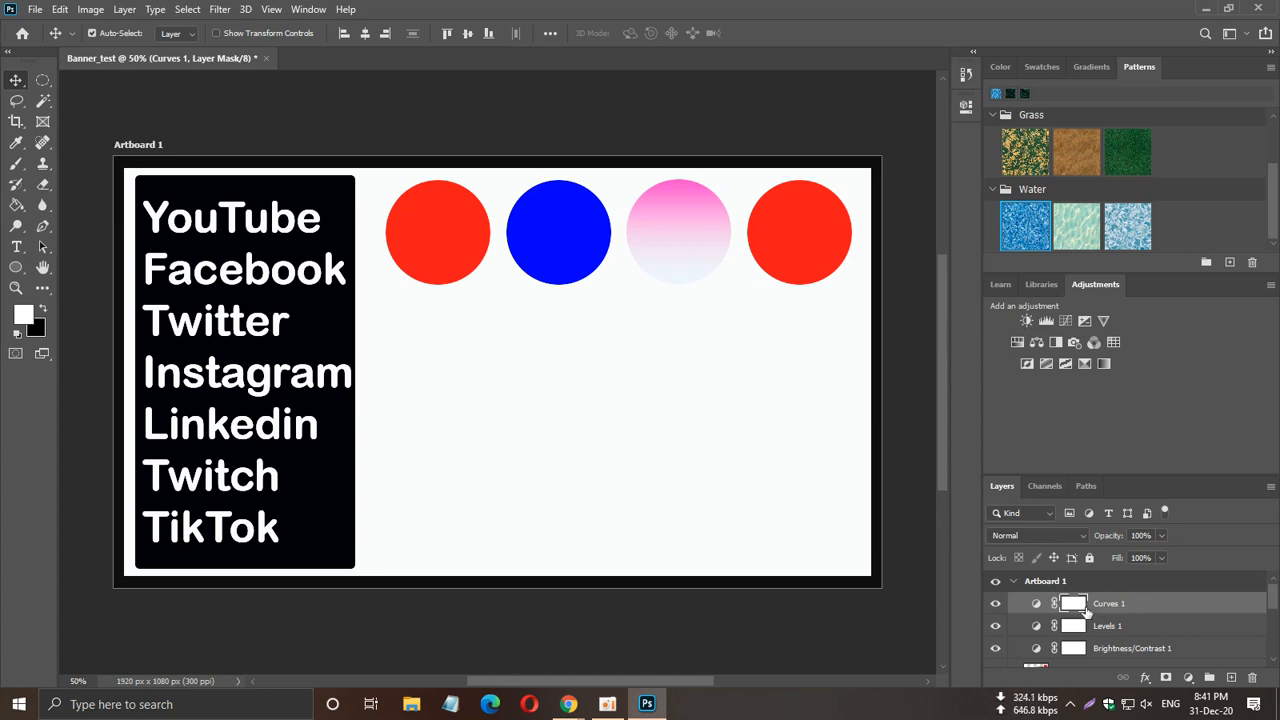
Hide the Curves, Levels and Brightness/Contrast adjustment layers and delete the Curves layer together with its mask.
left_click_drag(997, 607, 997, 655)
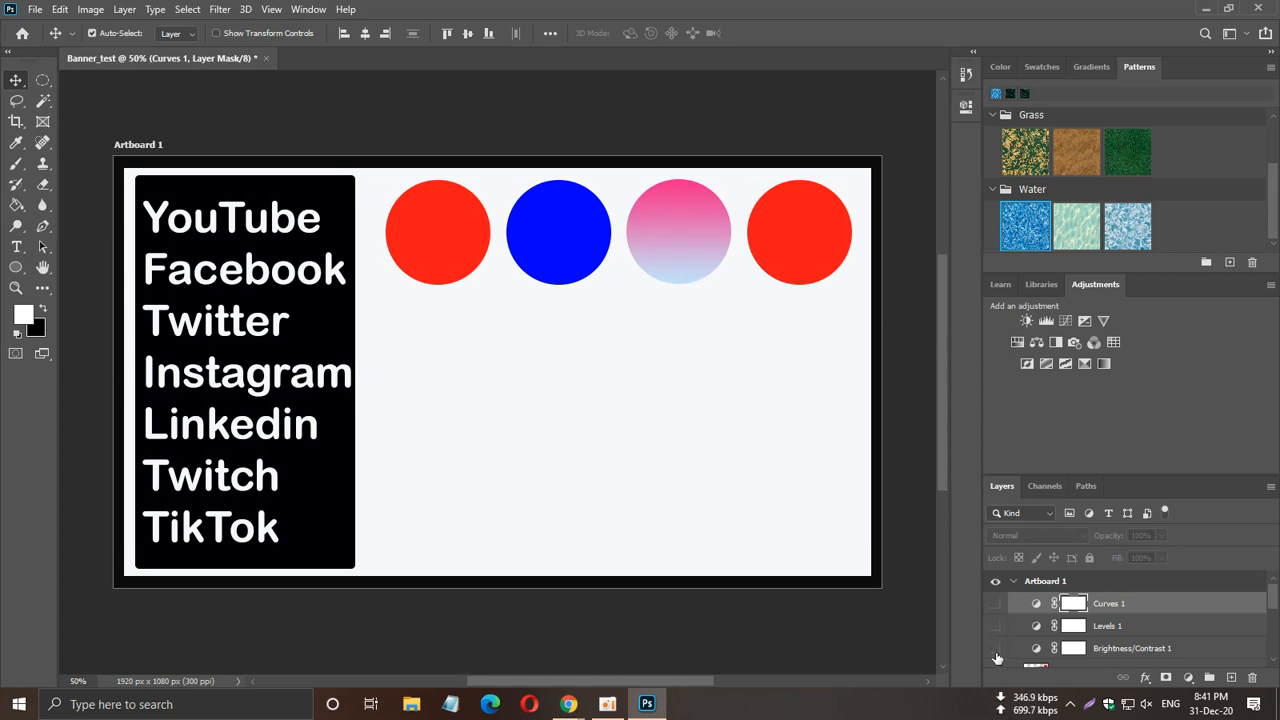
scroll(1110, 645, "down", 1)
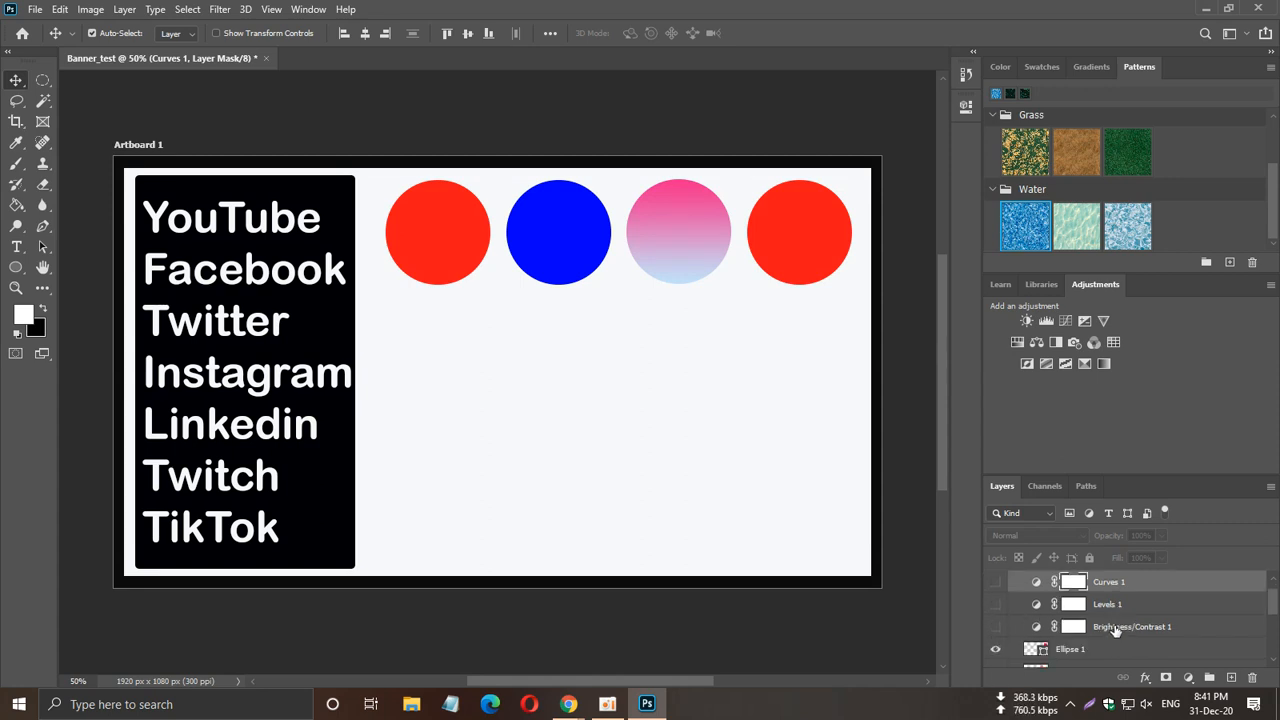
scroll(1120, 627, "down", 2)
scroll(1121, 613, "up", 3)
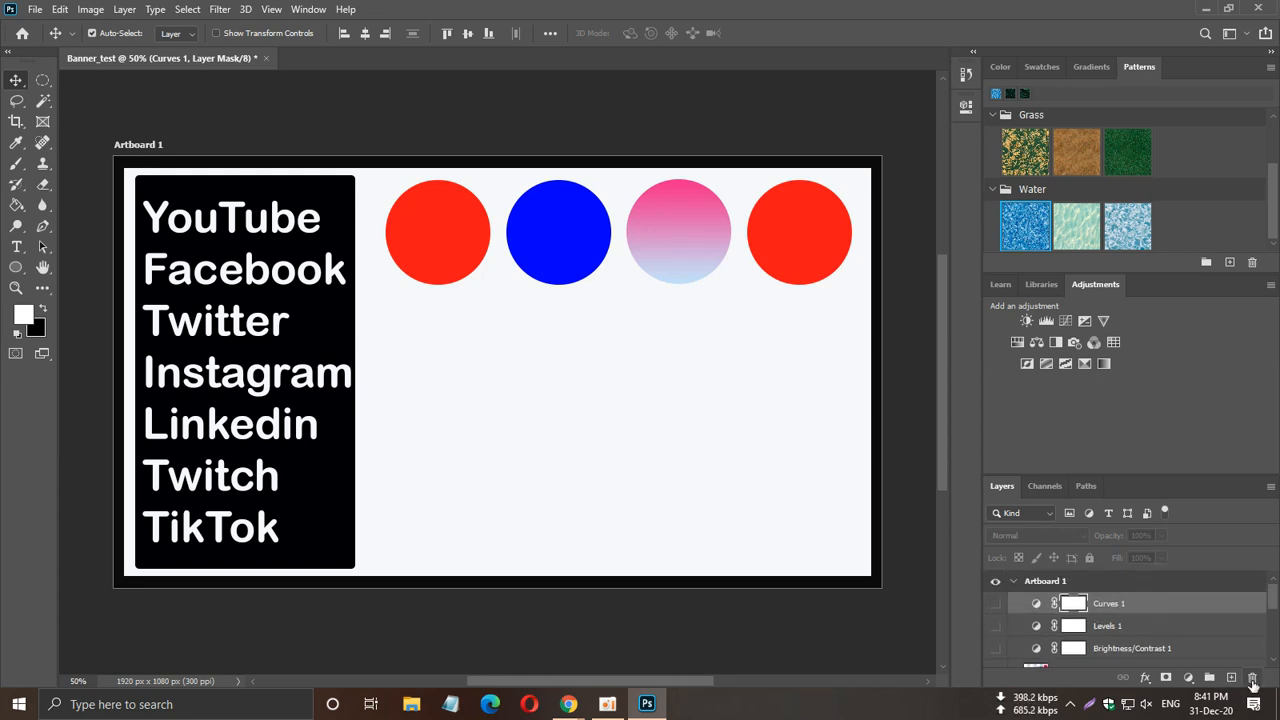
left_click(1253, 680)
left_click(563, 267)
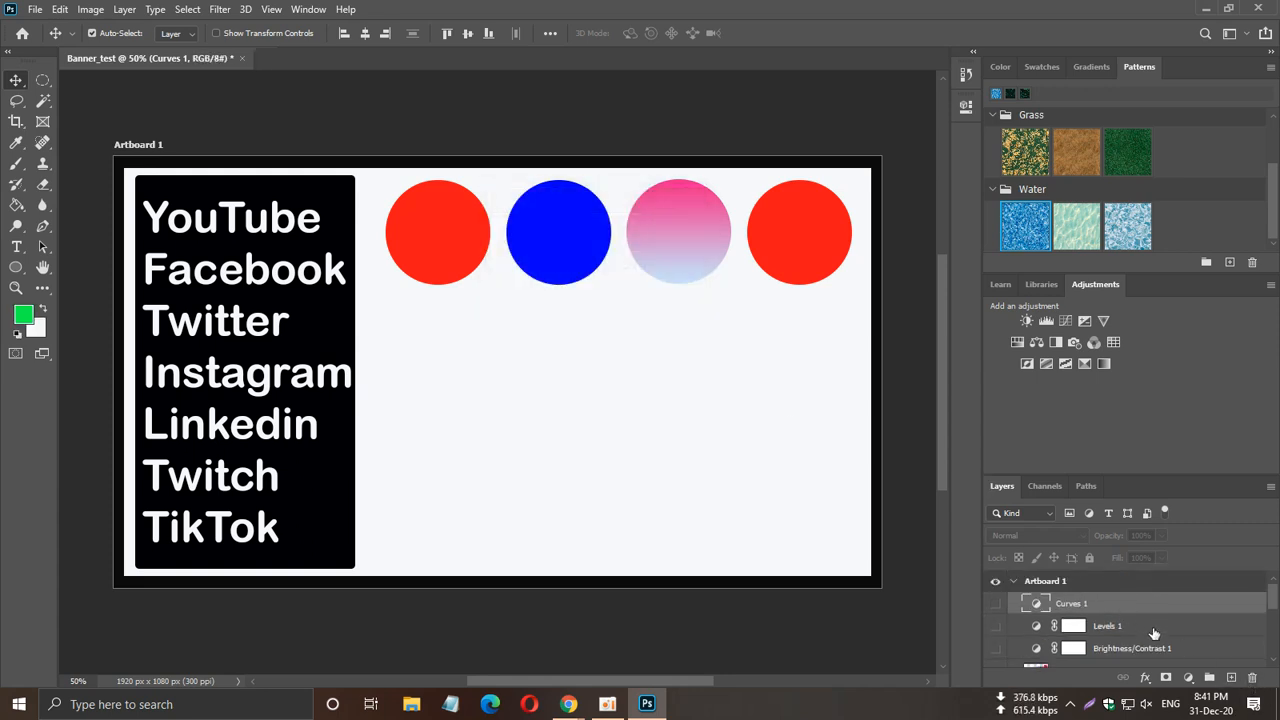
left_click(1253, 678)
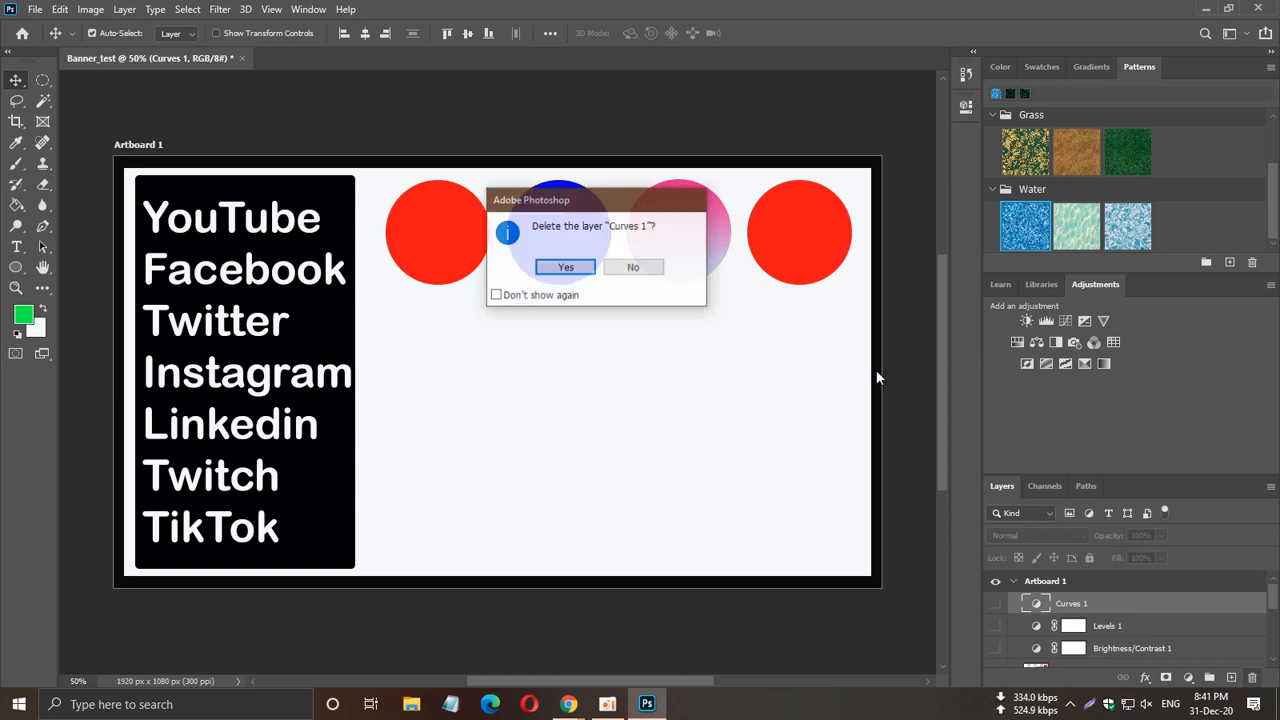
left_click(565, 267)
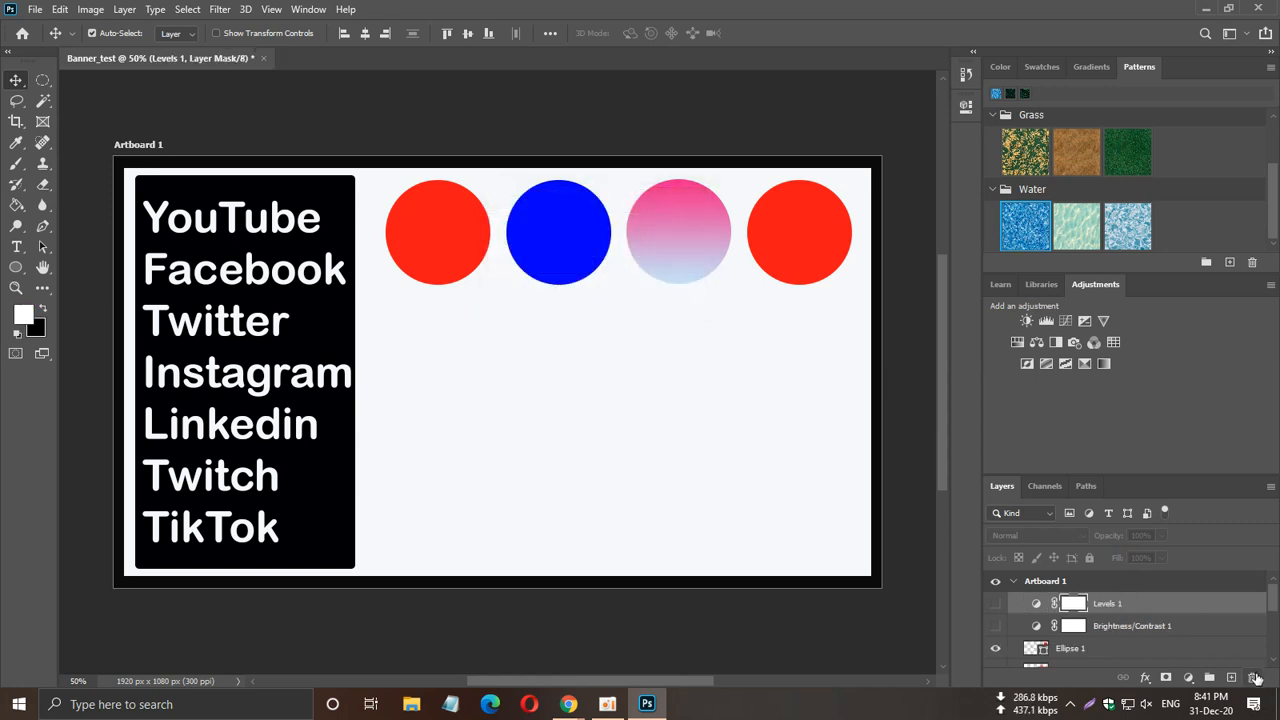
Delete the Levels and Brightness/Contrast adjustment layers, including their layer masks.
left_click(1254, 678)
left_click(565, 267)
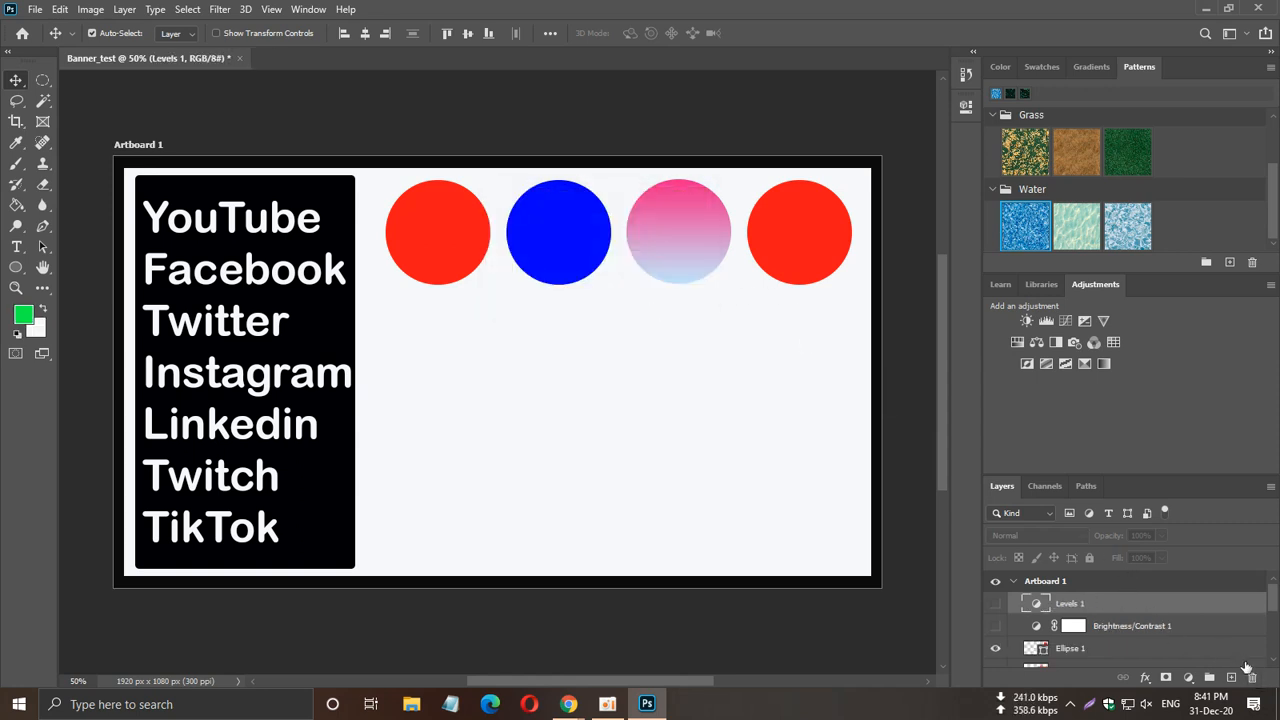
left_click(1252, 678)
left_click(565, 266)
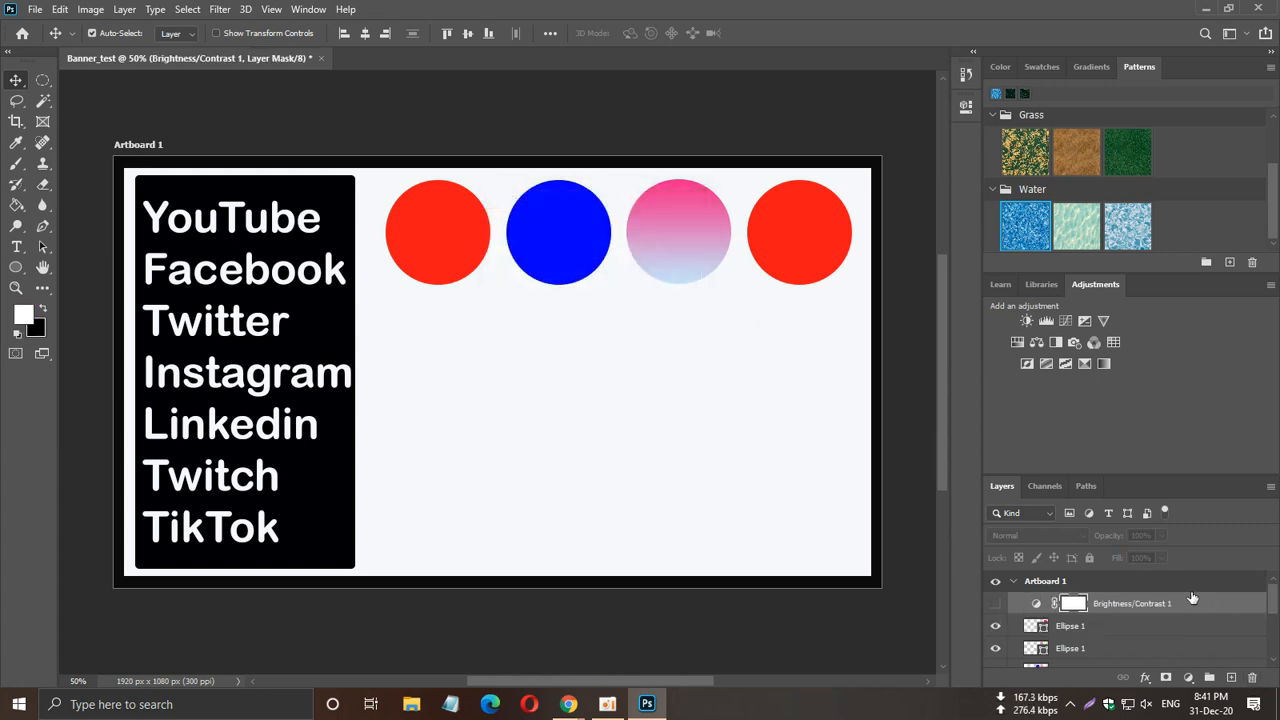
left_click(1252, 678)
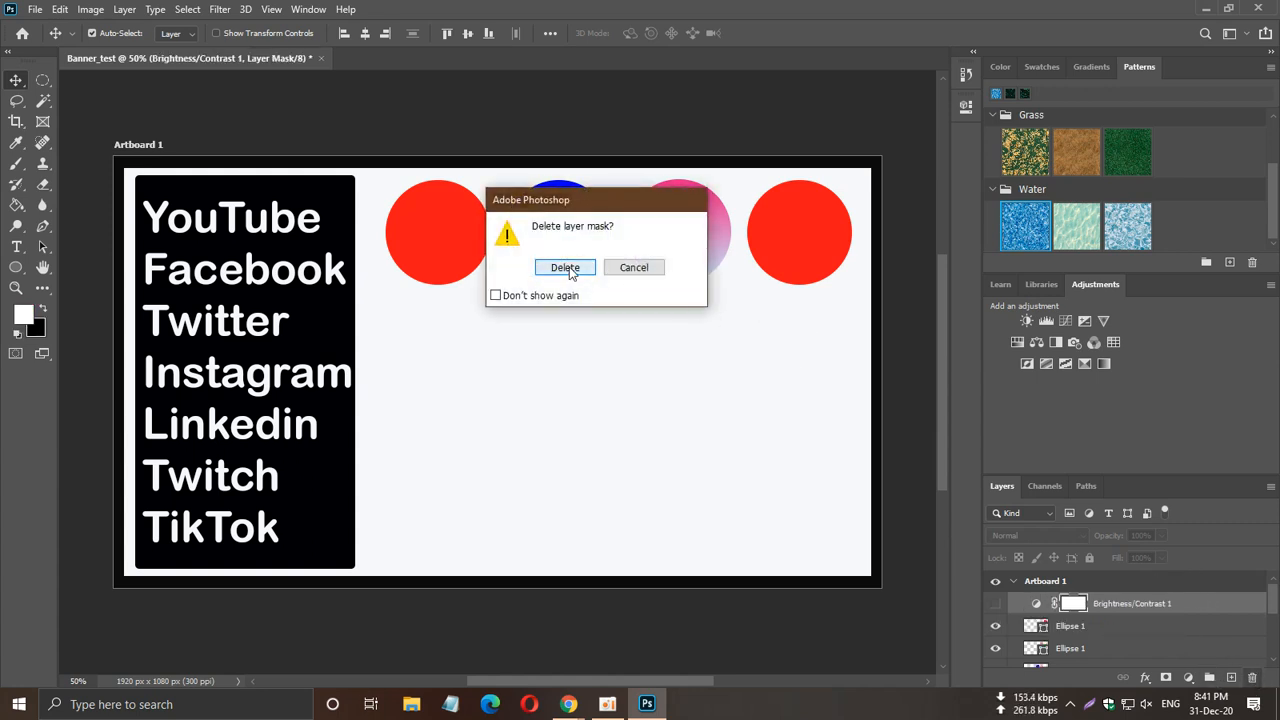
left_click(565, 266)
left_click(1252, 678)
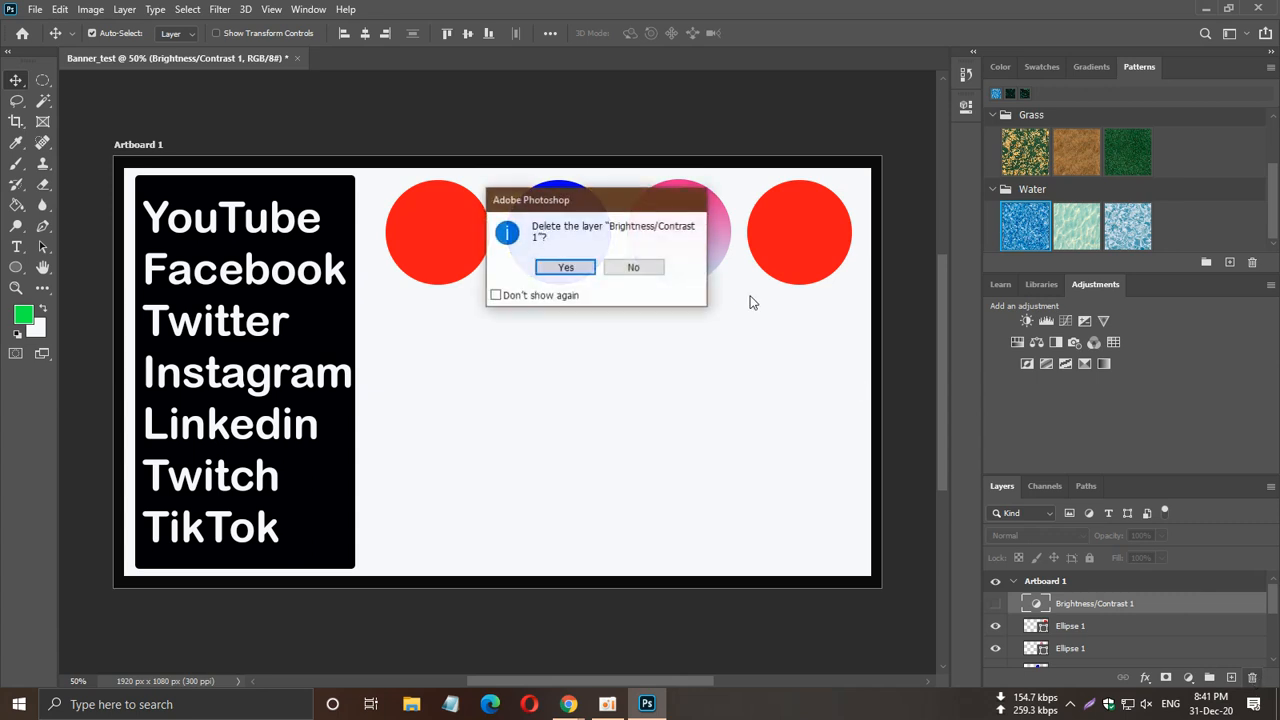
left_click(555, 269)
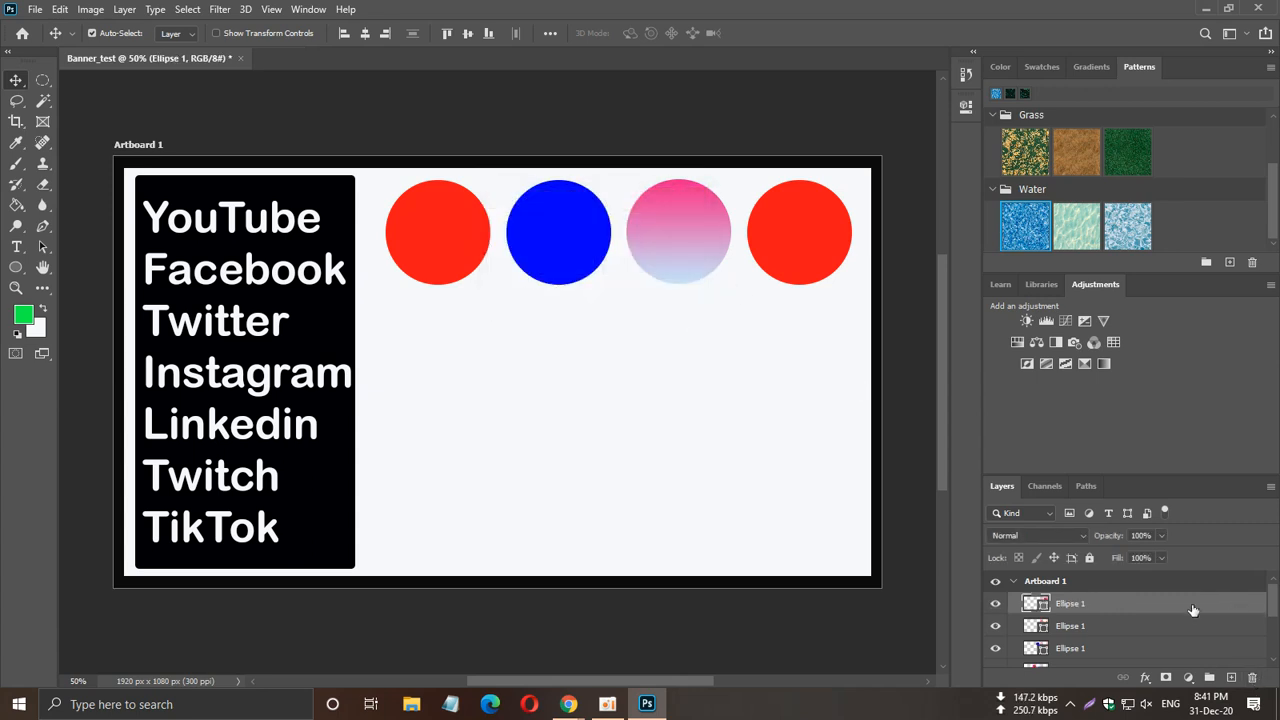
Identify the circle layers by toggling their visibility, then try the first Water pattern on the fourth circle and undo it.
left_click(998, 605)
left_click(996, 605)
left_click(995, 626)
left_click(996, 646)
left_click(1025, 222)
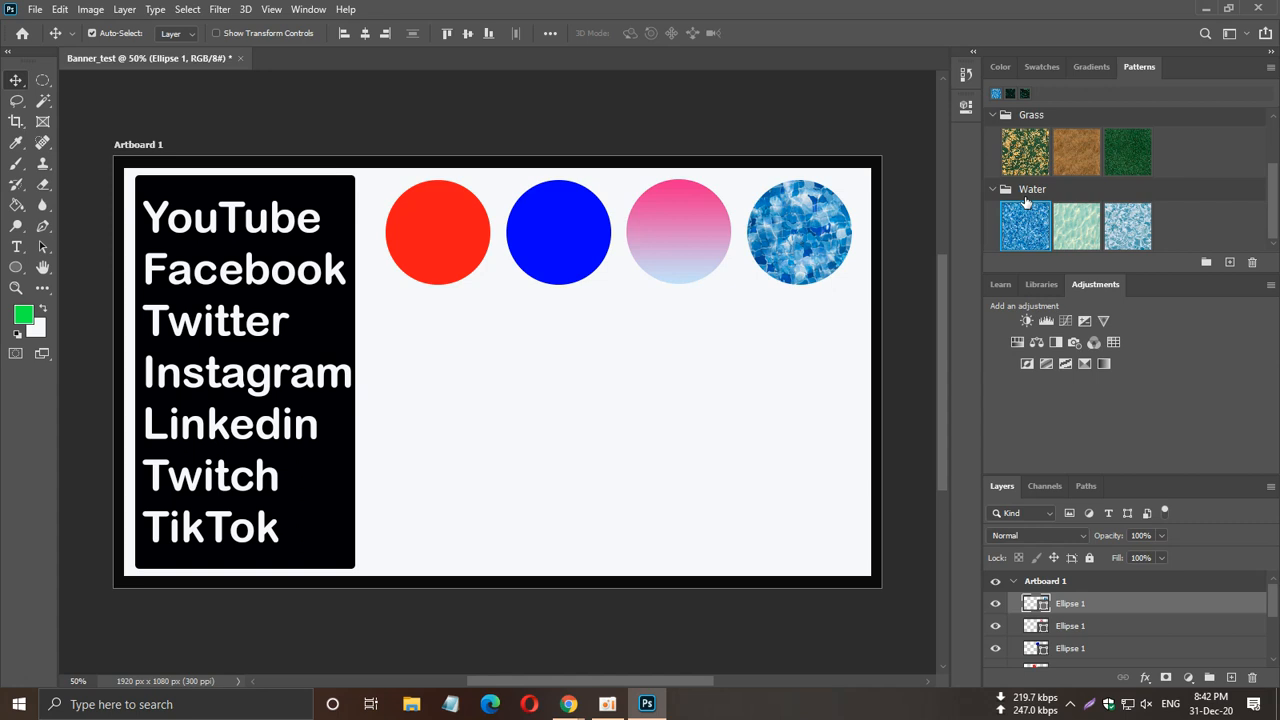
key("ctrl+z")
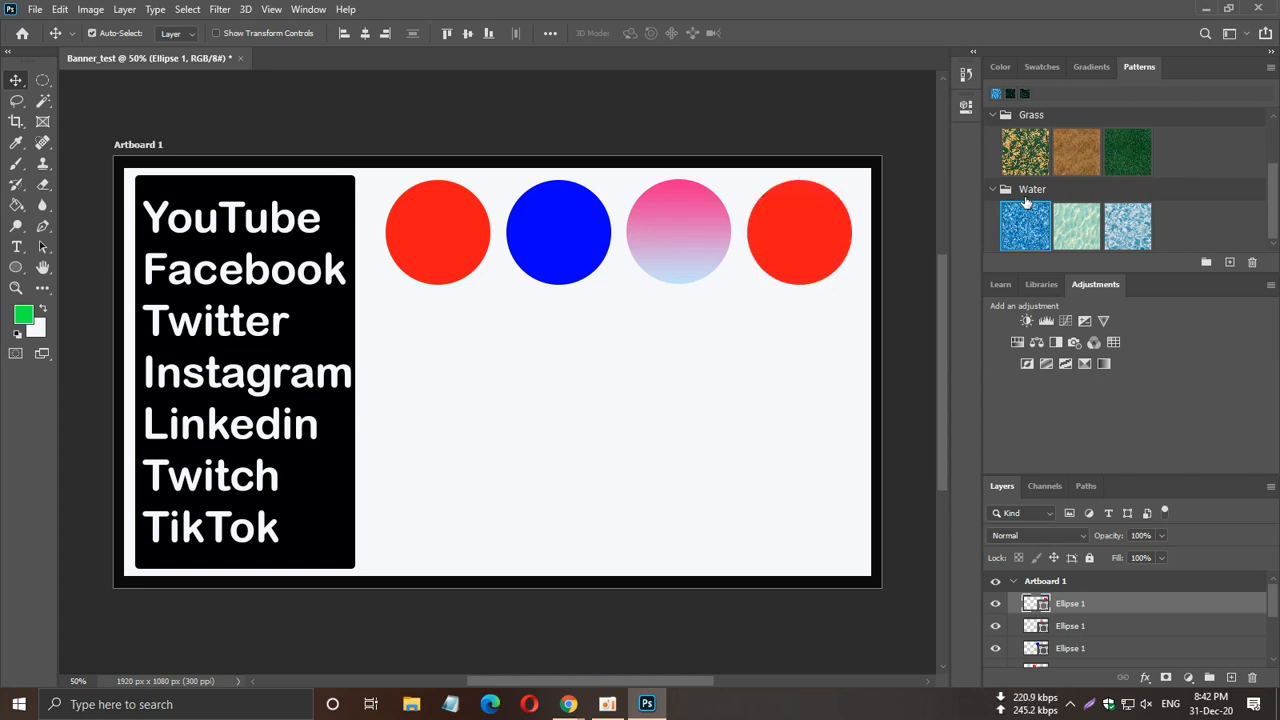
Fill the fourth circle with the light sky-blue swatch from the Pastel group and look into the Dark swatch group.
left_click(1045, 67)
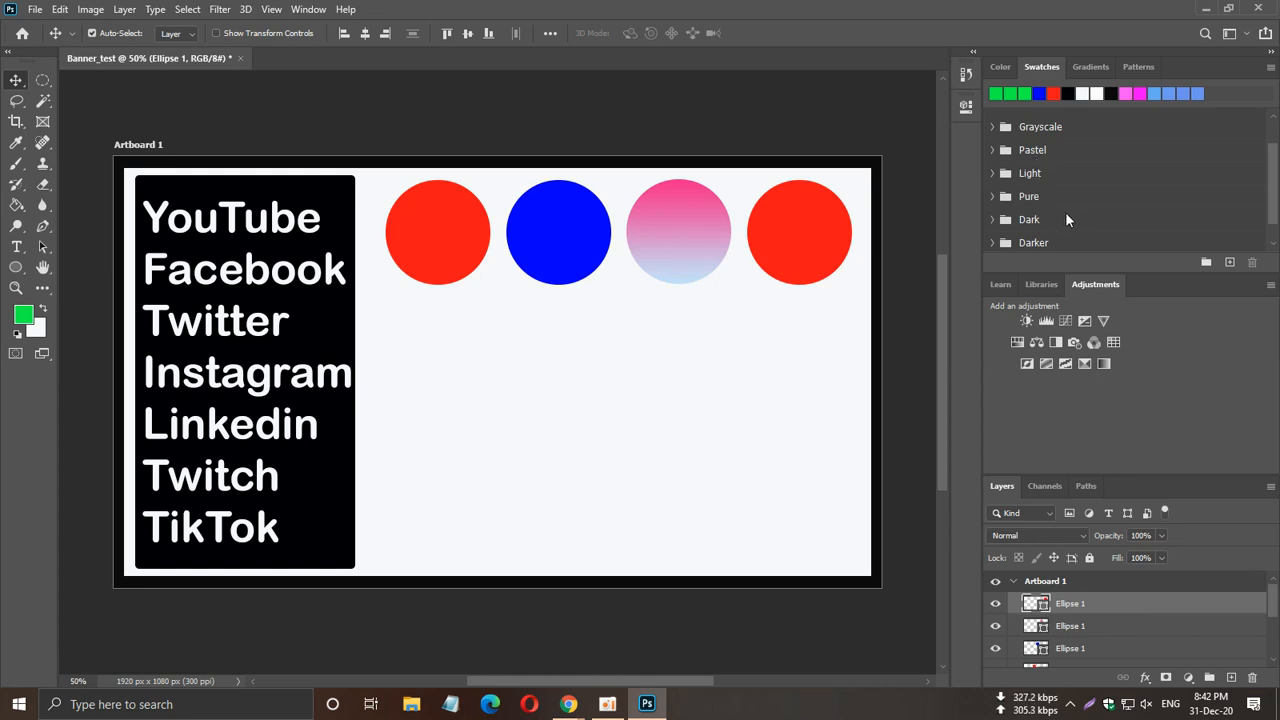
left_click(990, 147)
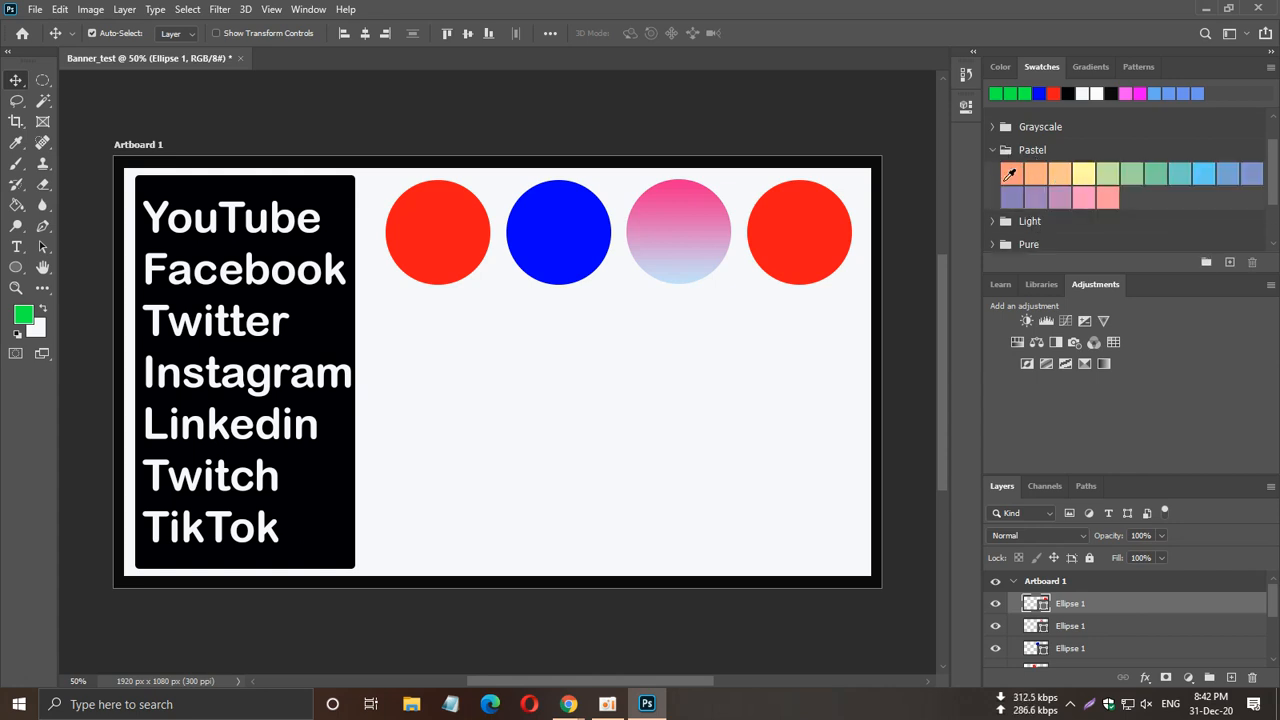
left_click(1203, 171)
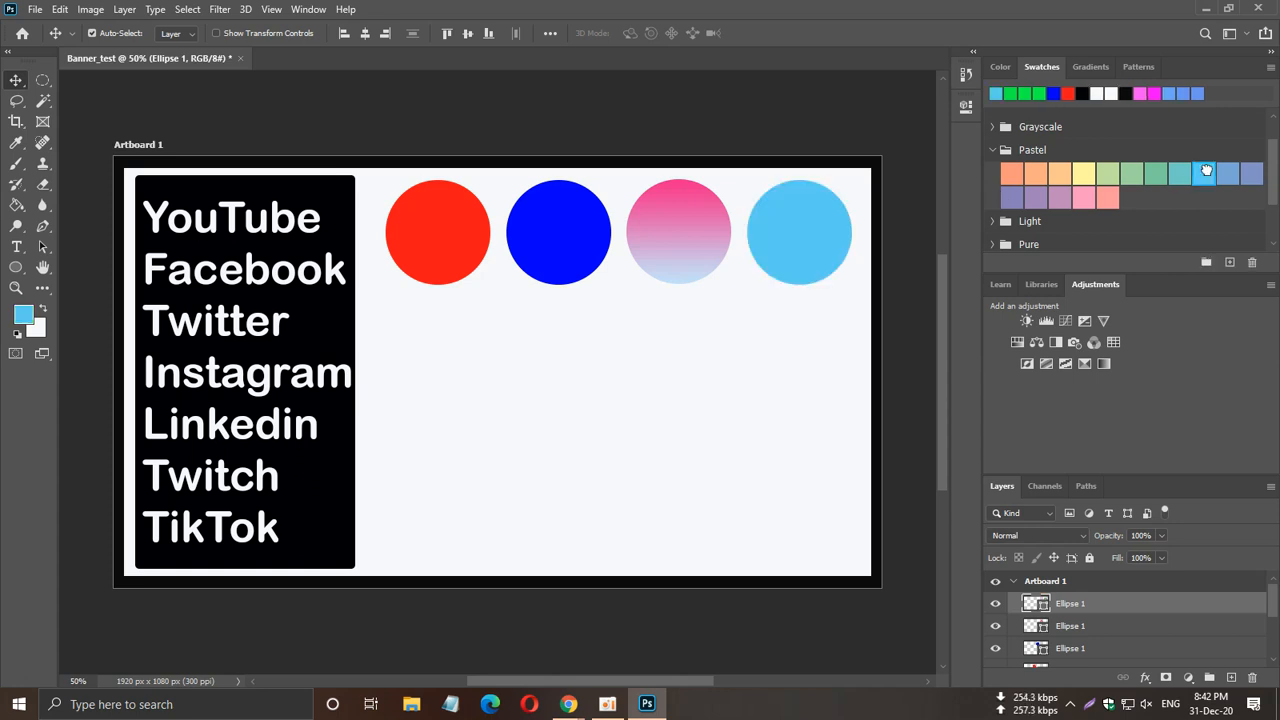
left_click(992, 151)
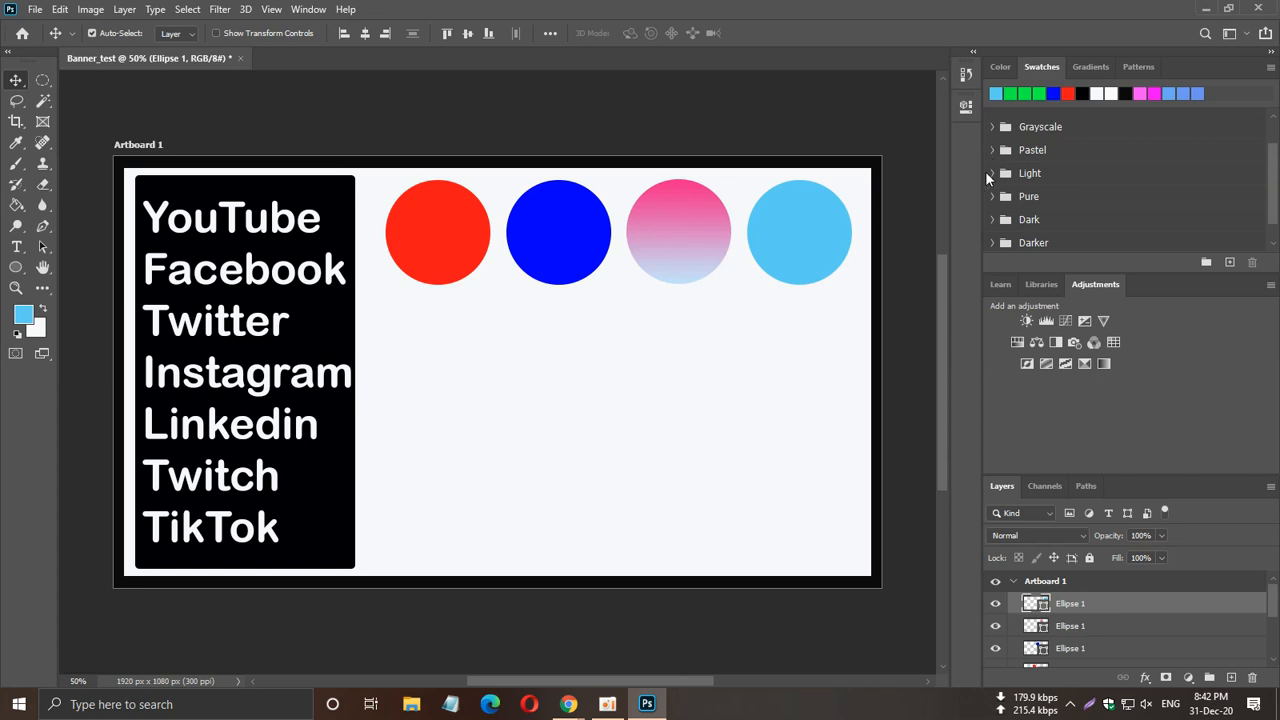
left_click(992, 219)
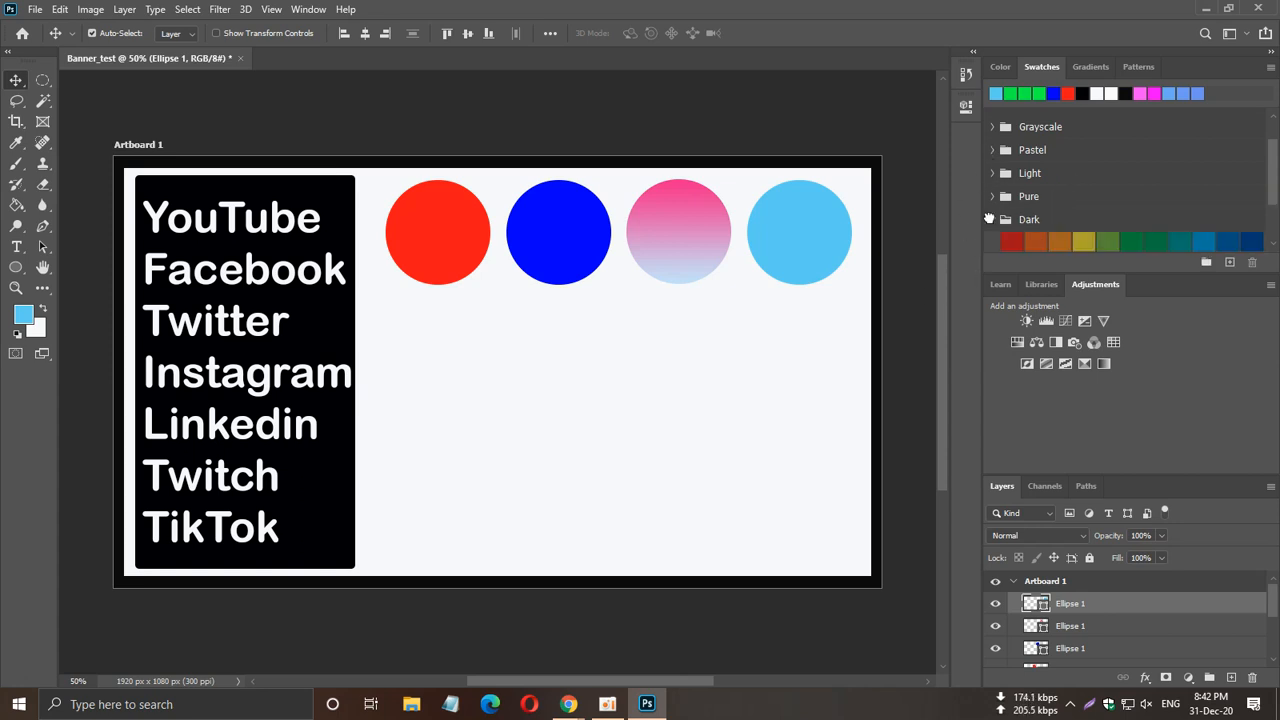
left_click(991, 219)
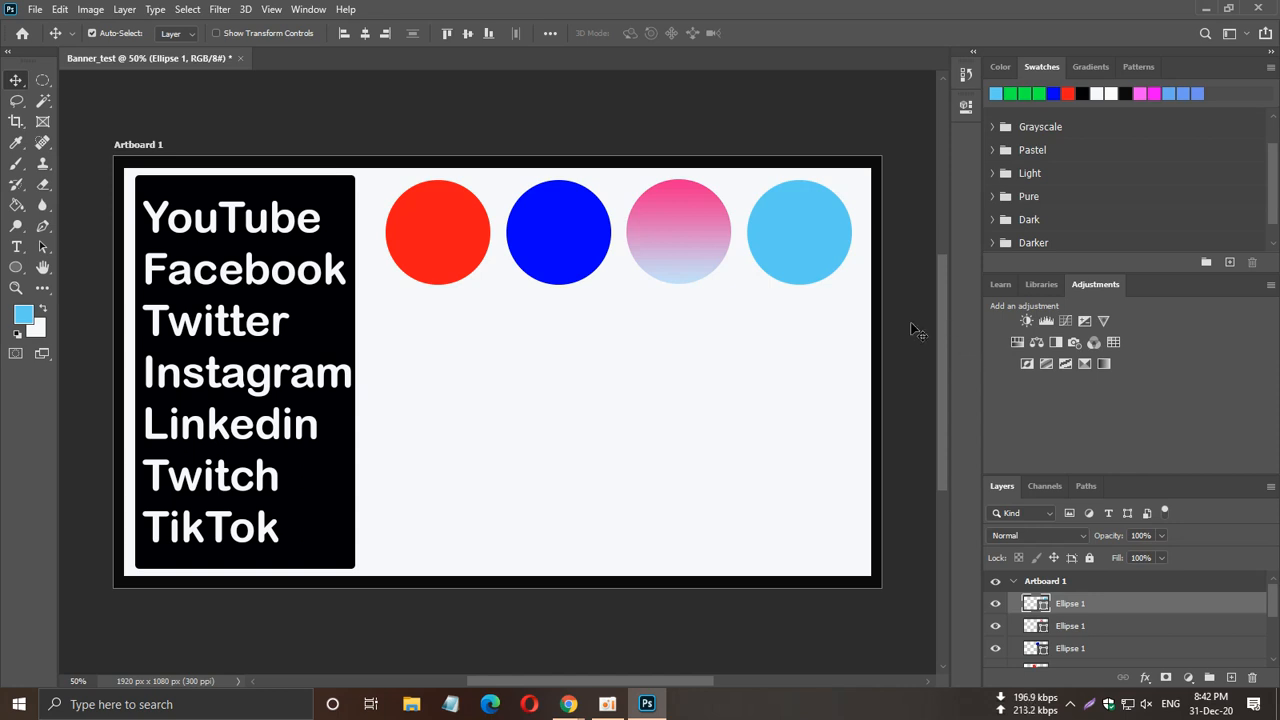
Find the social media icon sheet 18764668-1.jpg in Downloads > Compressed with File Explorer and open it as a separate Photoshop document.
scroll(941, 333, "up", 1)
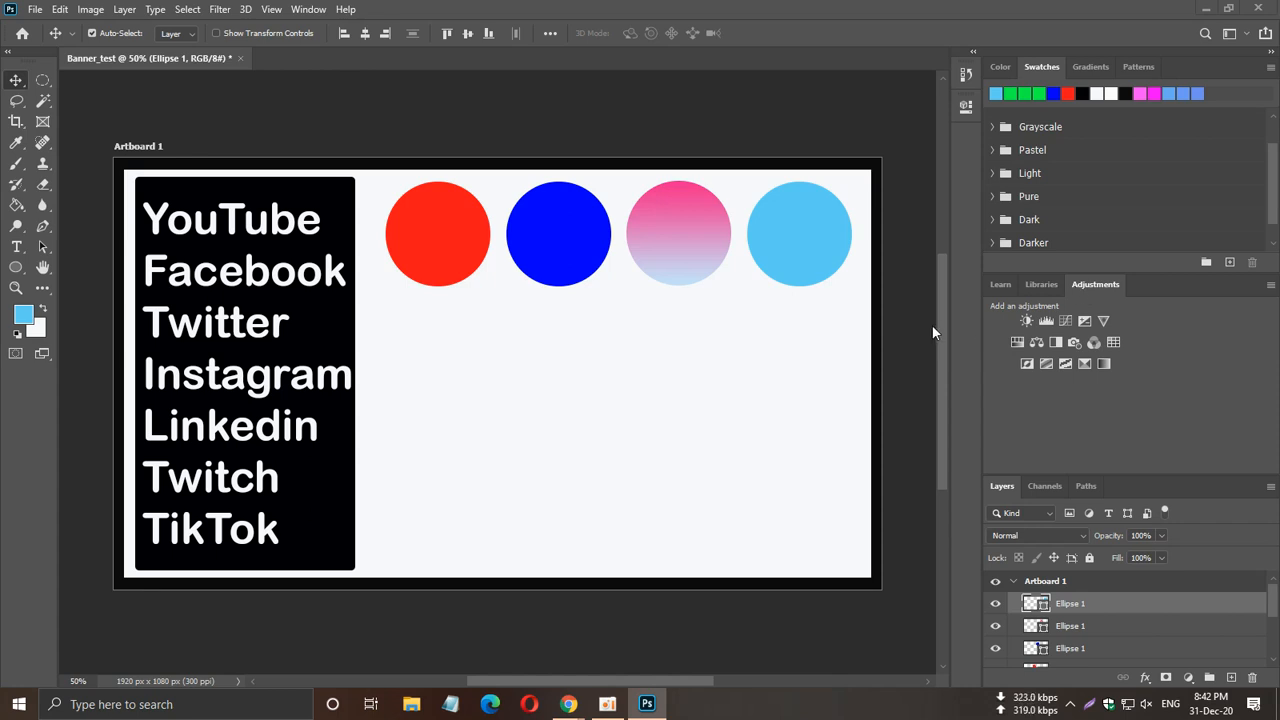
key("super+e")
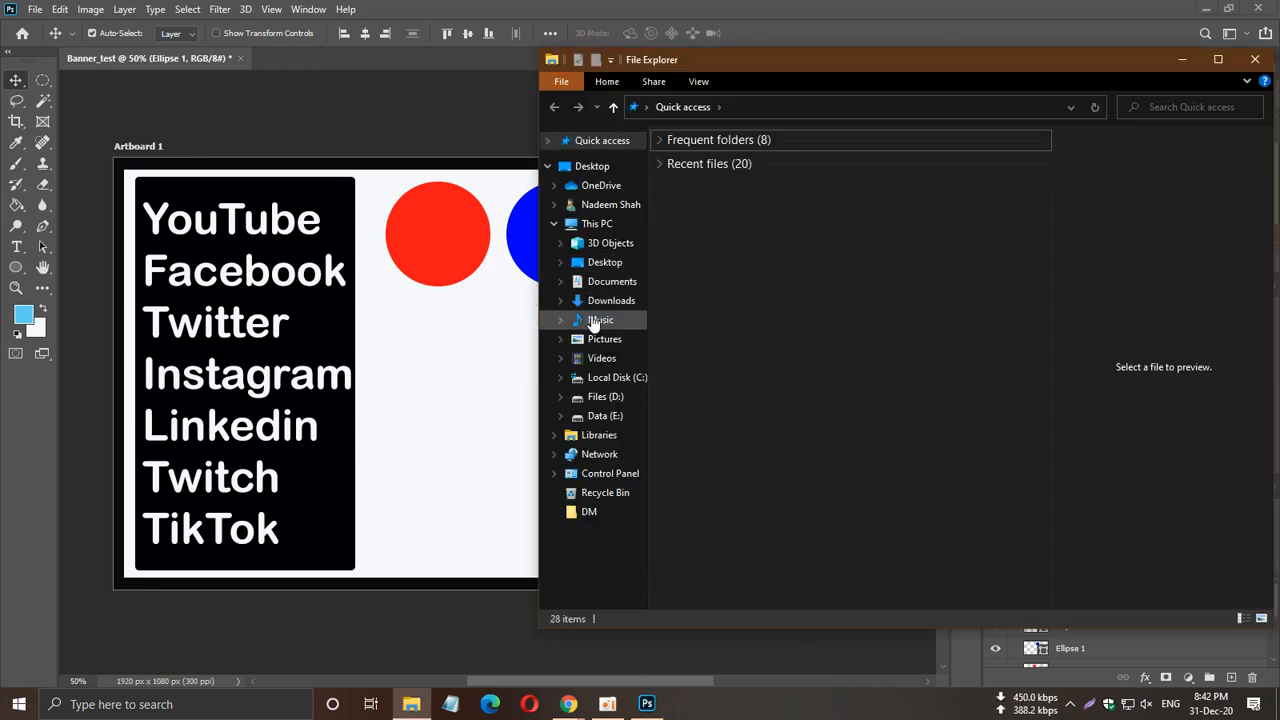
left_click(618, 300)
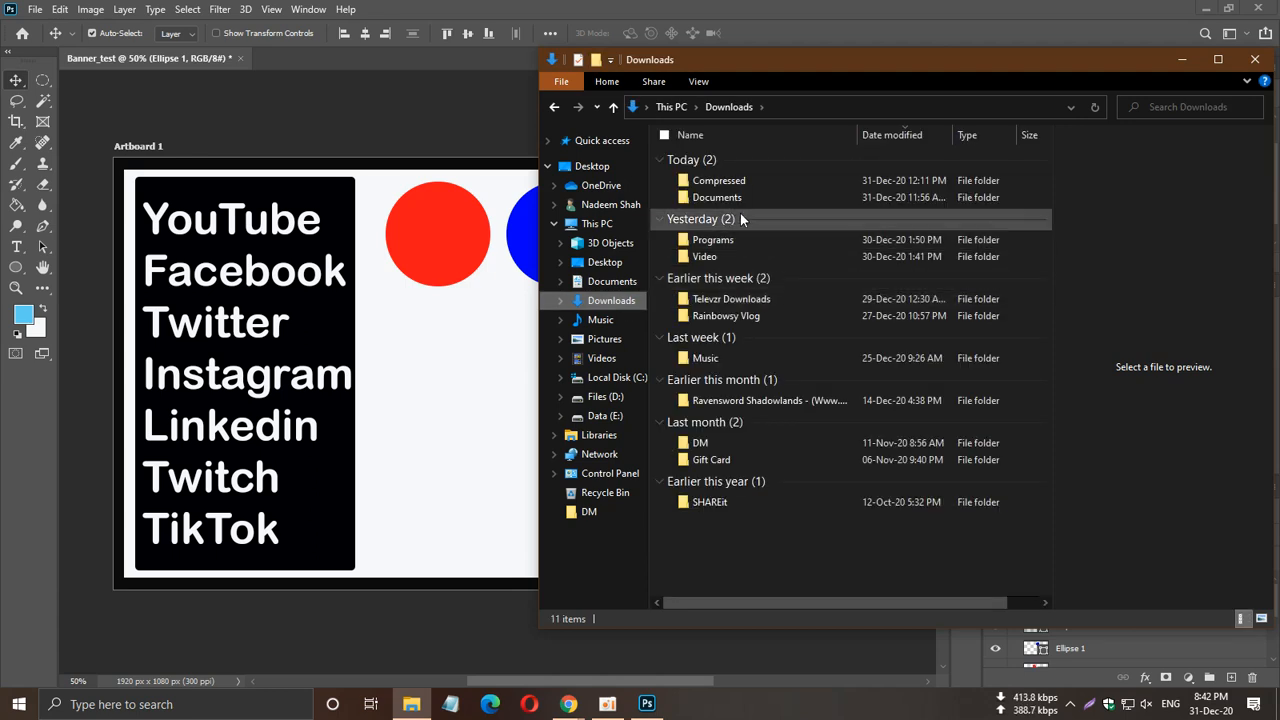
double_click(749, 181)
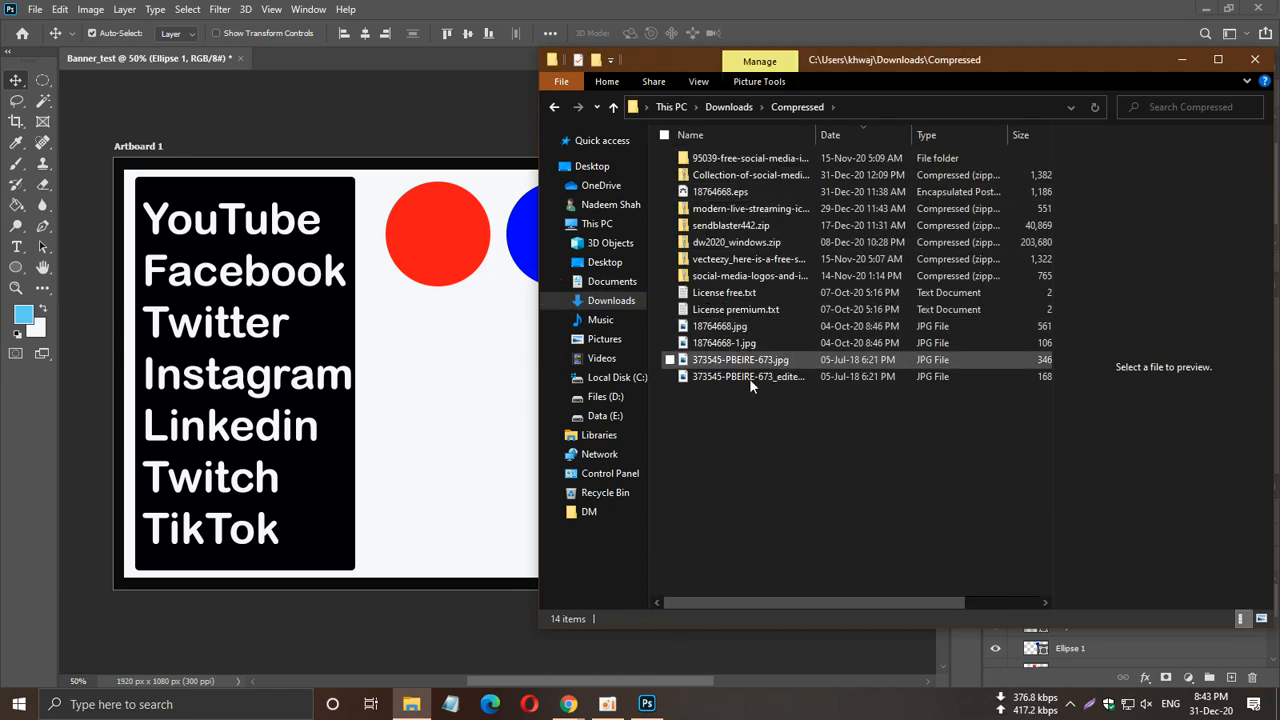
left_click(757, 345)
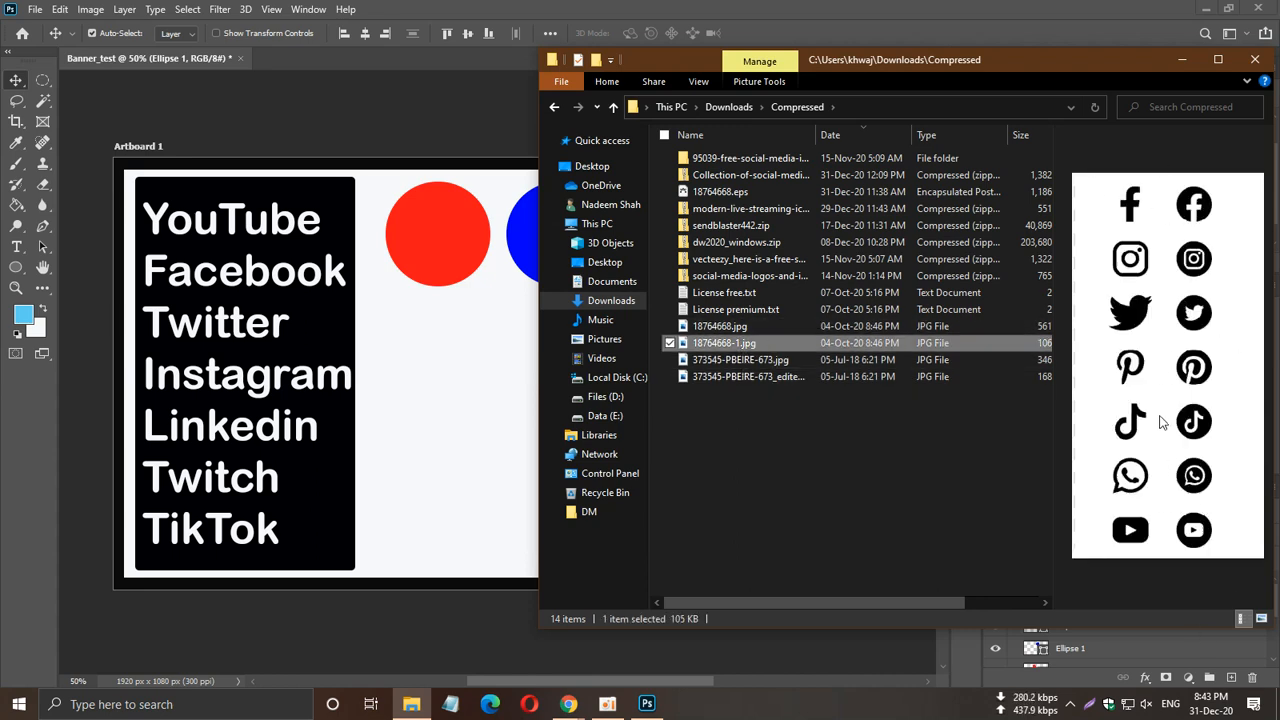
left_click_drag(774, 344, 309, 65)
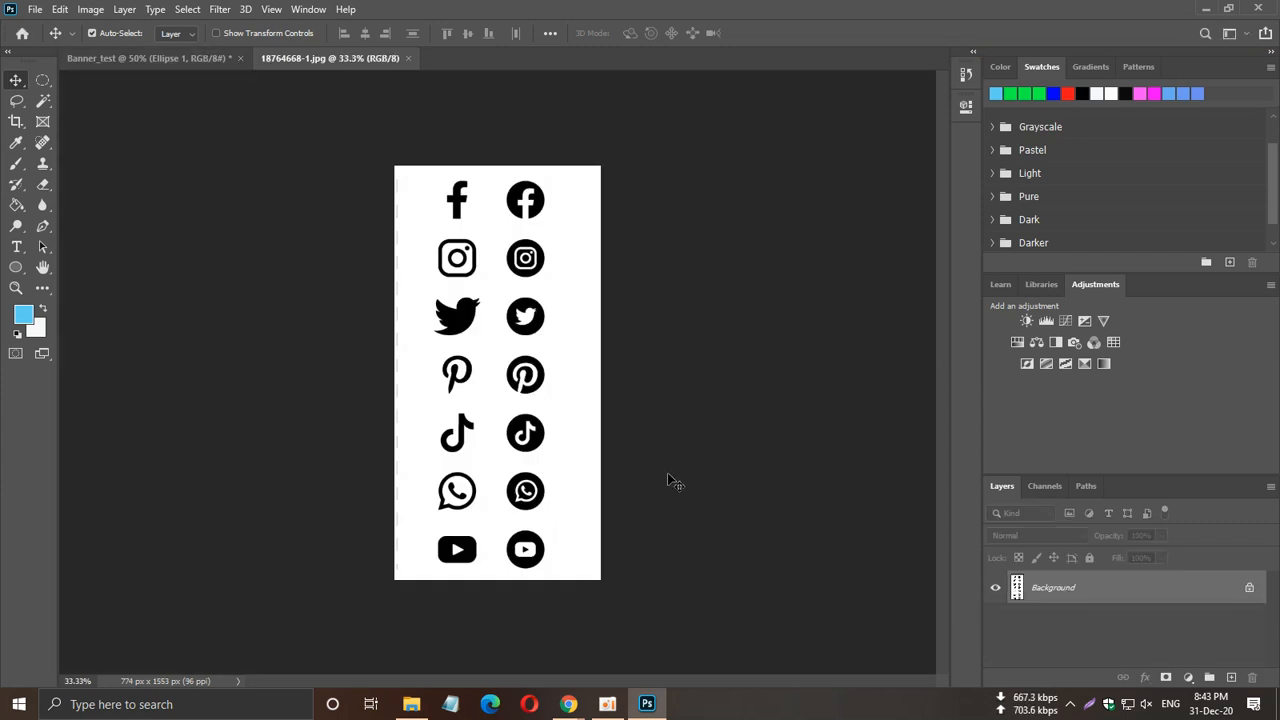
Select the plain Facebook icon on the icon sheet with an elliptical marquee and copy it into Banner_test below the circles.
left_click(38, 83)
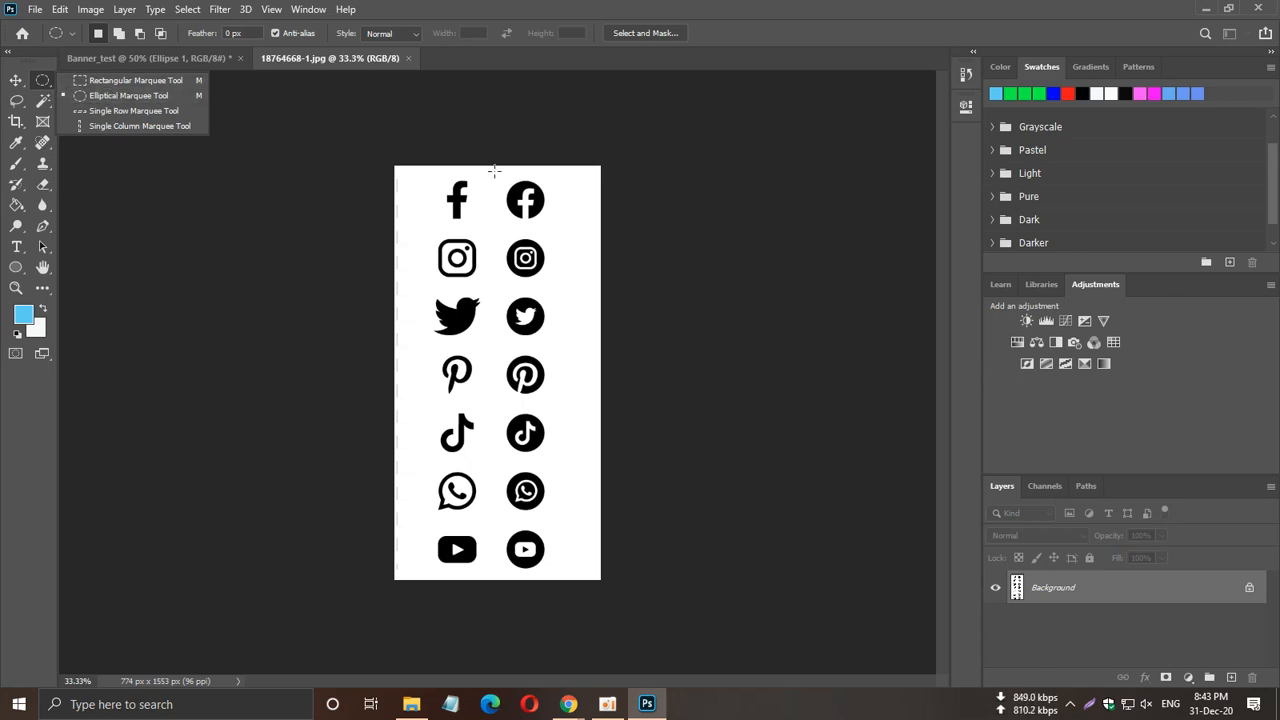
left_click(111, 100)
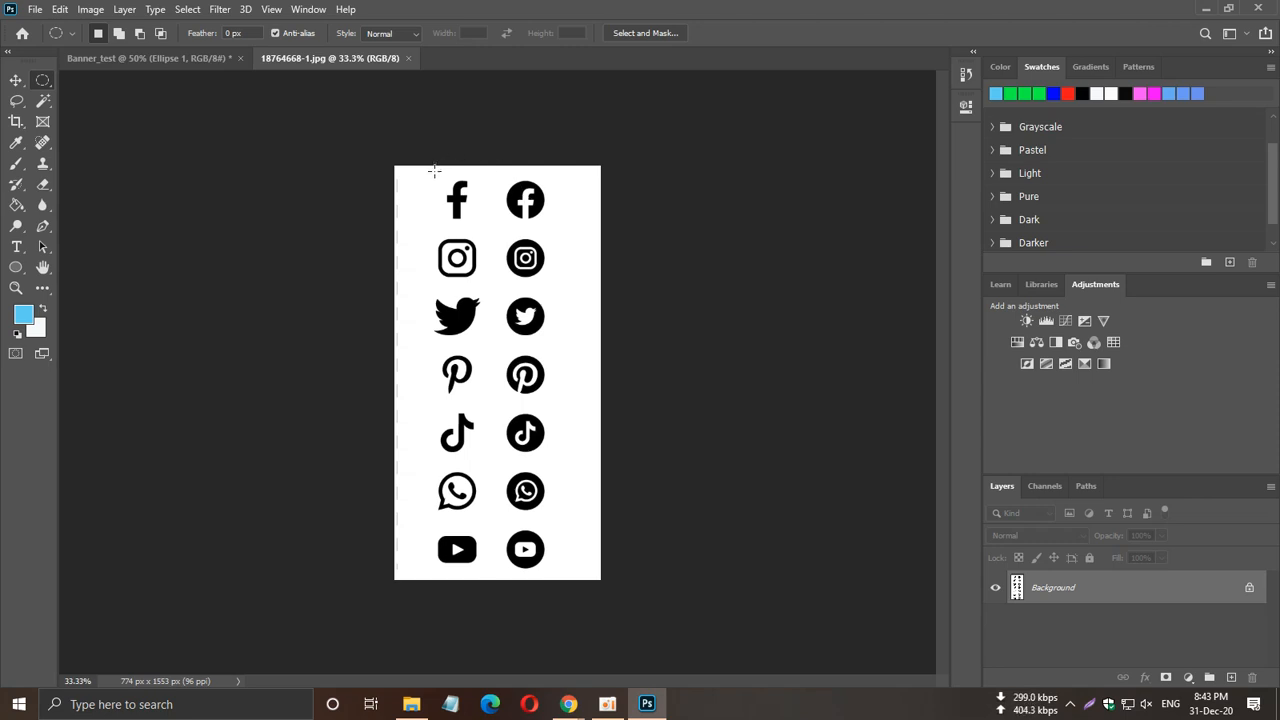
left_click_drag(436, 173, 505, 253)
left_click(190, 57)
left_click_drag(651, 228, 497, 374)
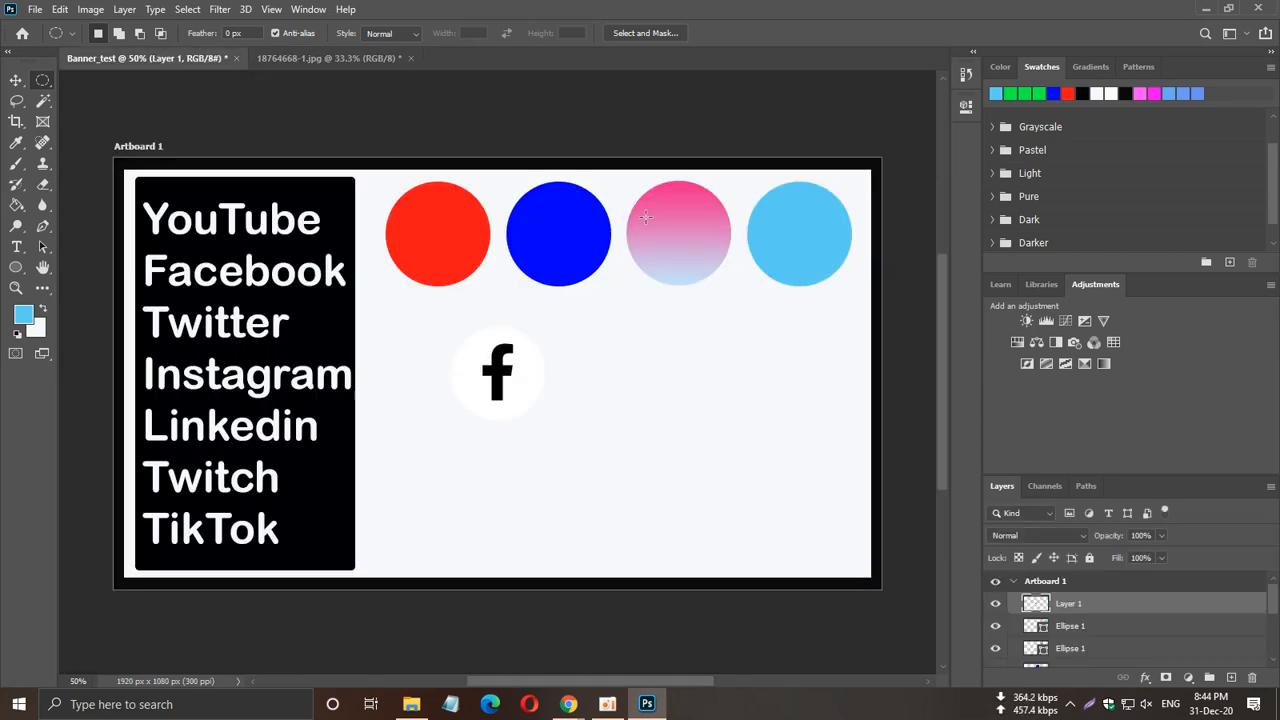
Move the pasted Facebook icon onto the red circle in Banner_test and centre it there.
left_click(16, 80)
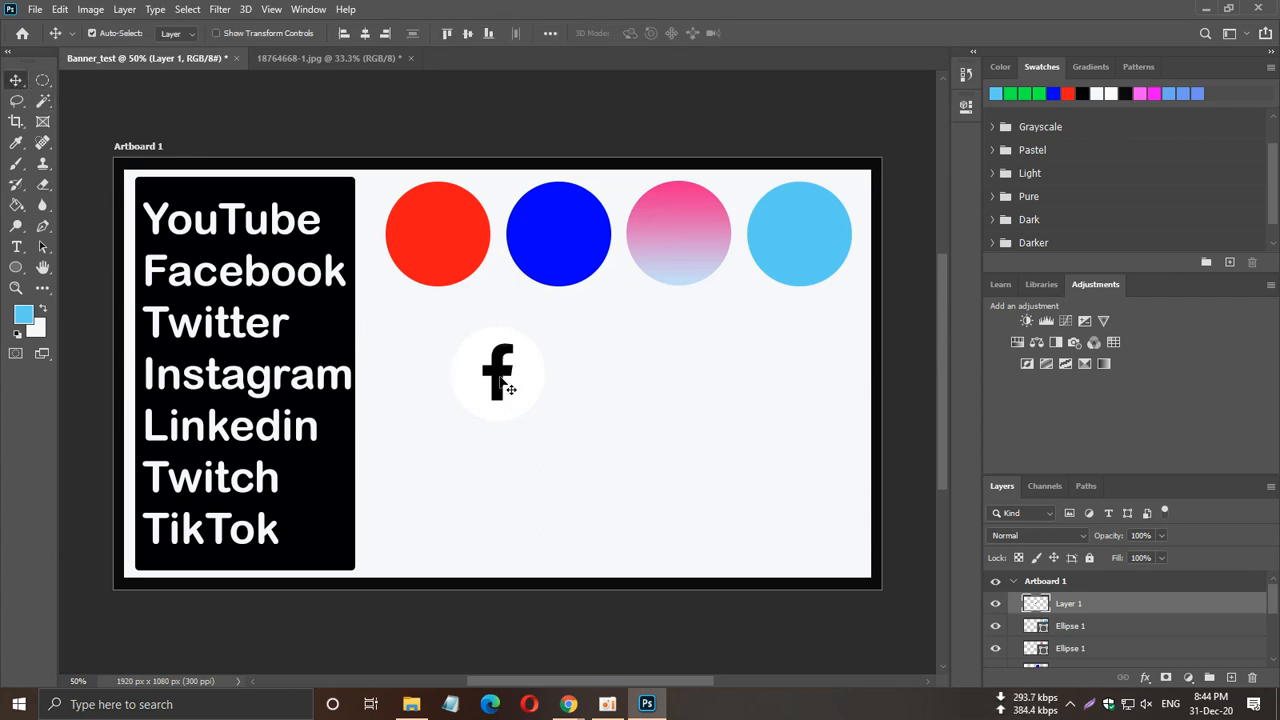
left_click_drag(501, 370, 442, 242)
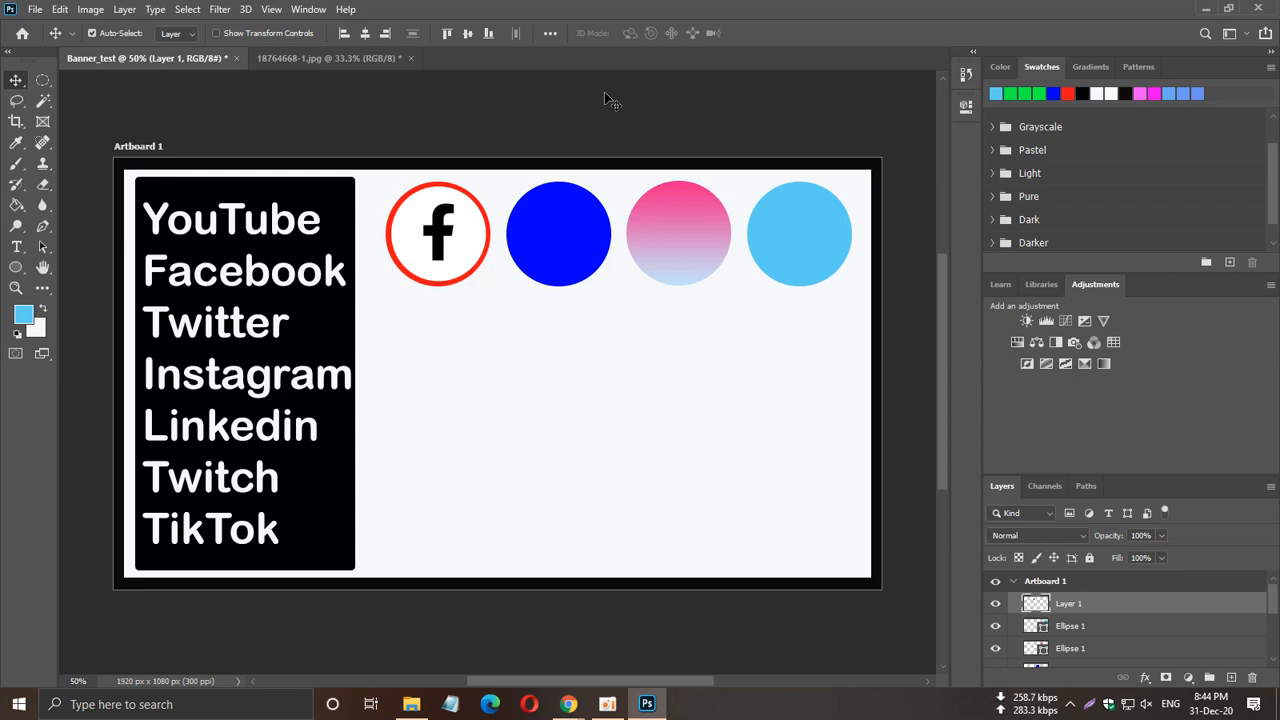
Compare Banner_test with the icon sheet 18764668-1.jpg by switching between the two documents, ending on the icon sheet.
left_click(291, 60)
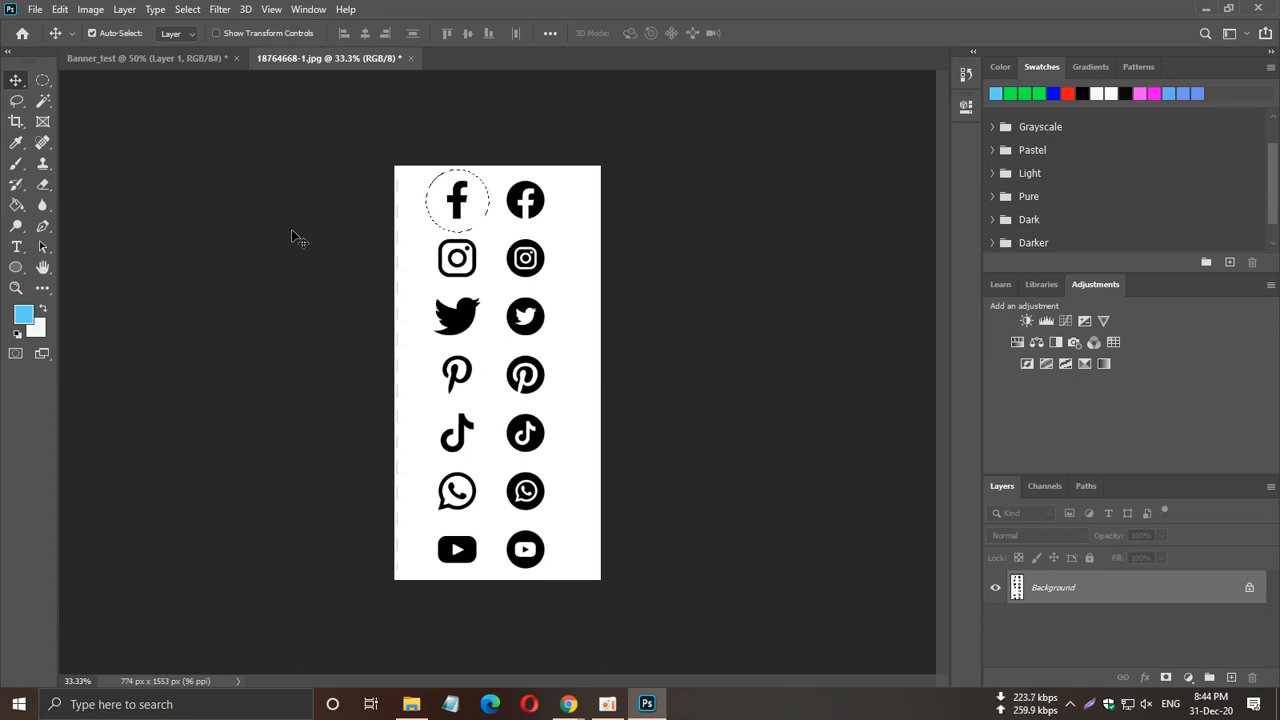
left_click(125, 58)
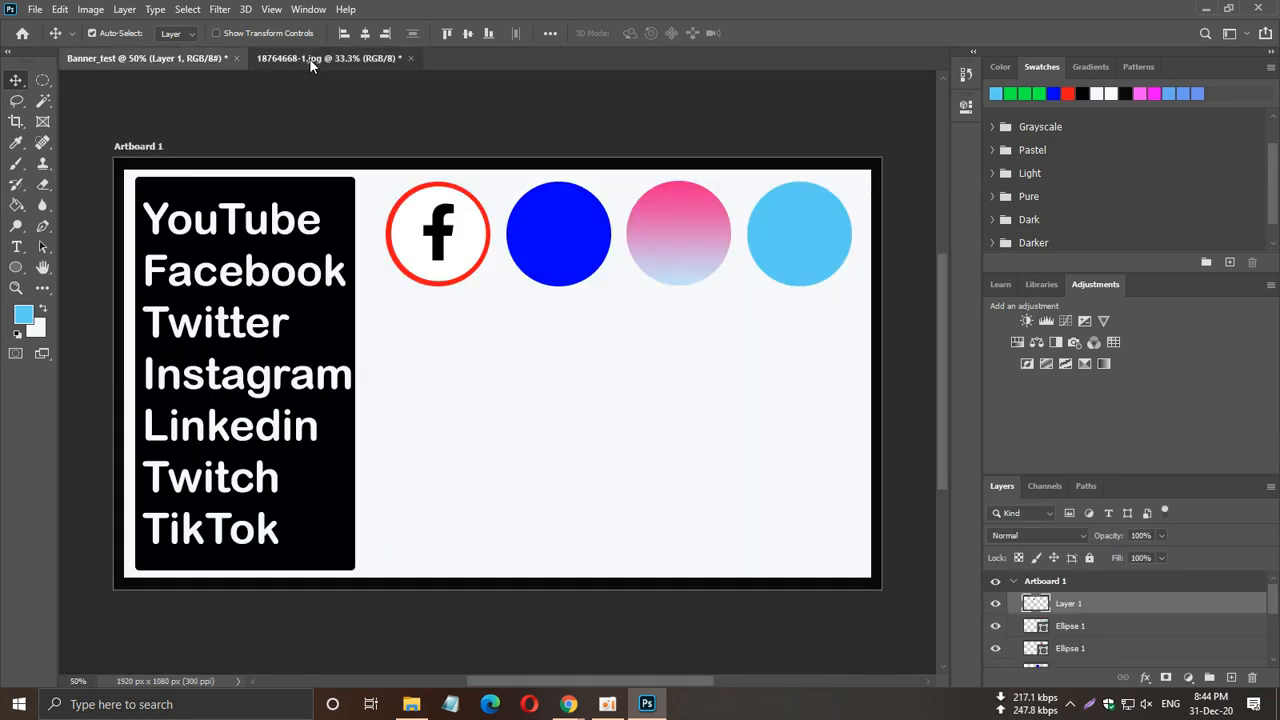
left_click(309, 58)
left_click(213, 56)
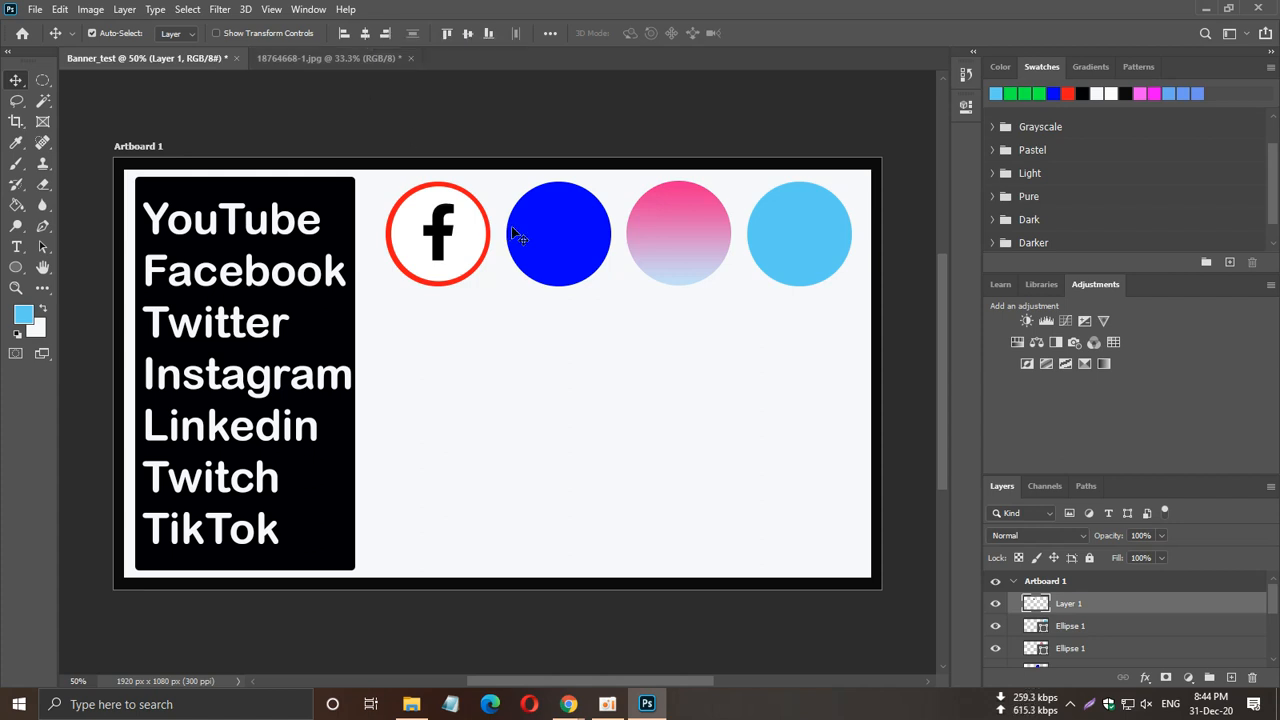
left_click(293, 59)
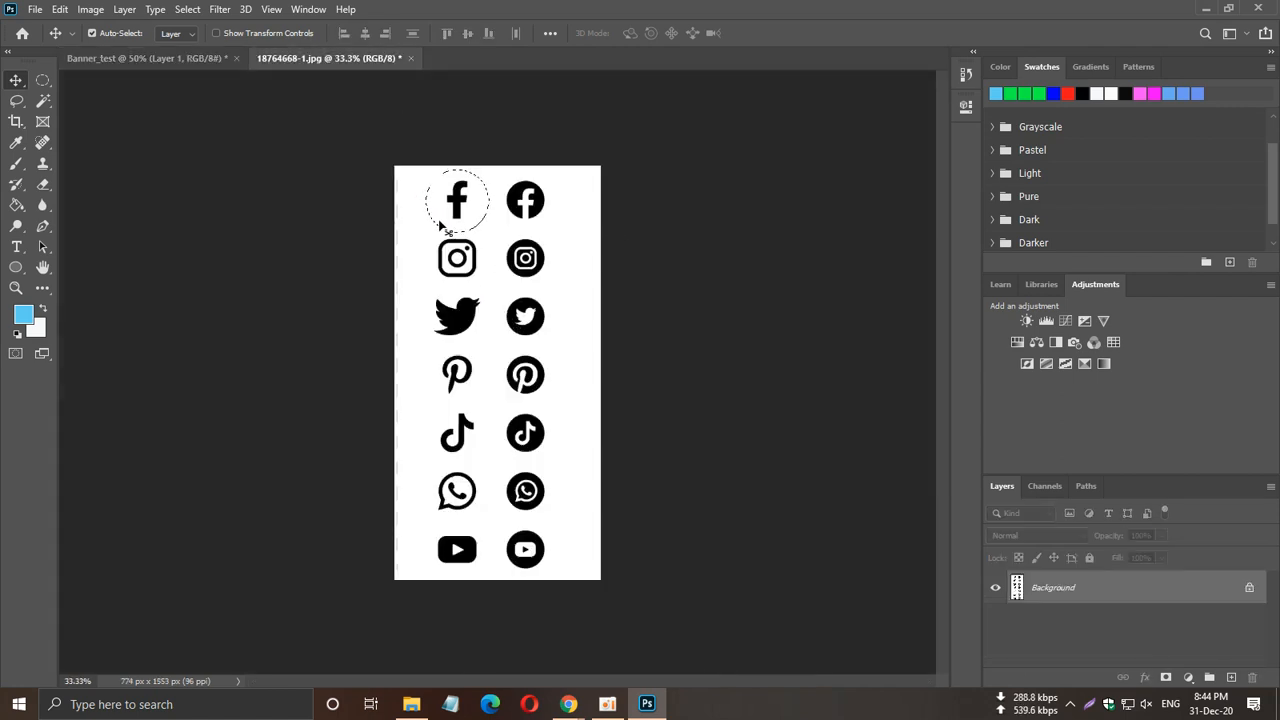
mouse_move(461, 208)
left_mouse_down()
mouse_move(470, 258)
mouse_move(469, 200)
left_mouse_up()
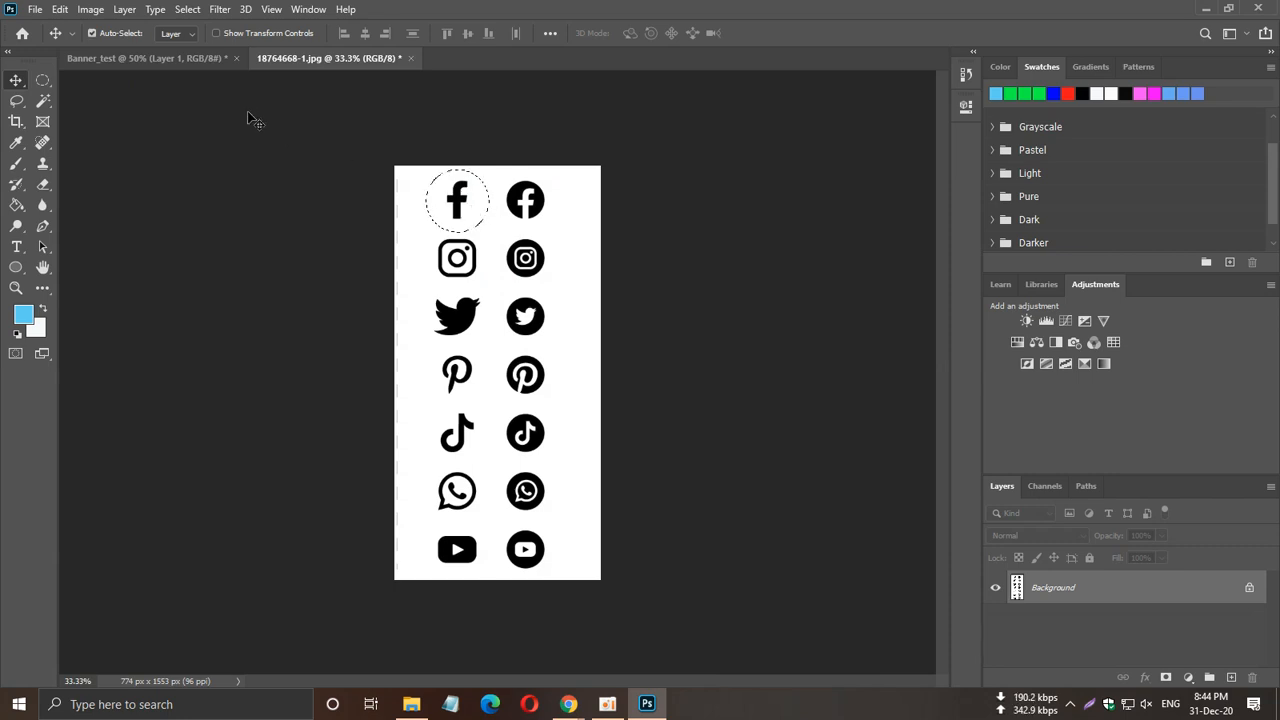
Activate the Elliptical Marquee tool and open 373545-PBEIRE-673_edited.jpg from Downloads > Compressed in File Explorer as a separate Photoshop document.
left_click(46, 83)
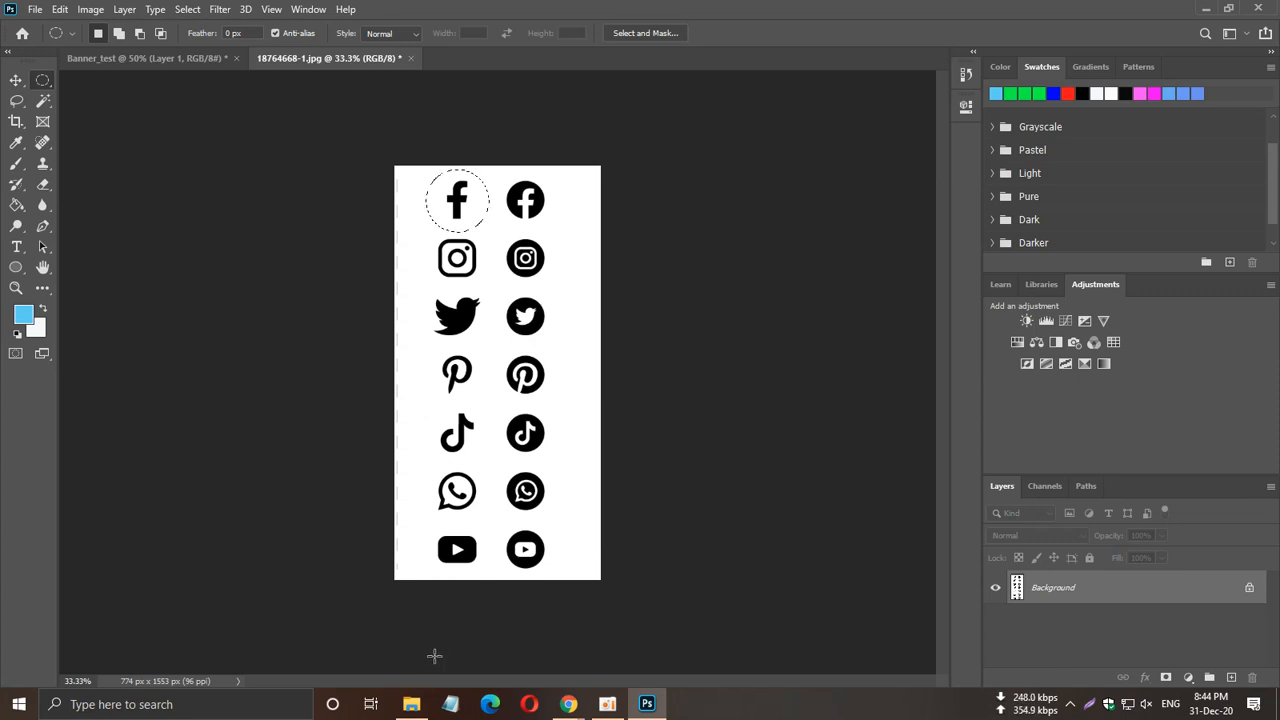
left_click(411, 704)
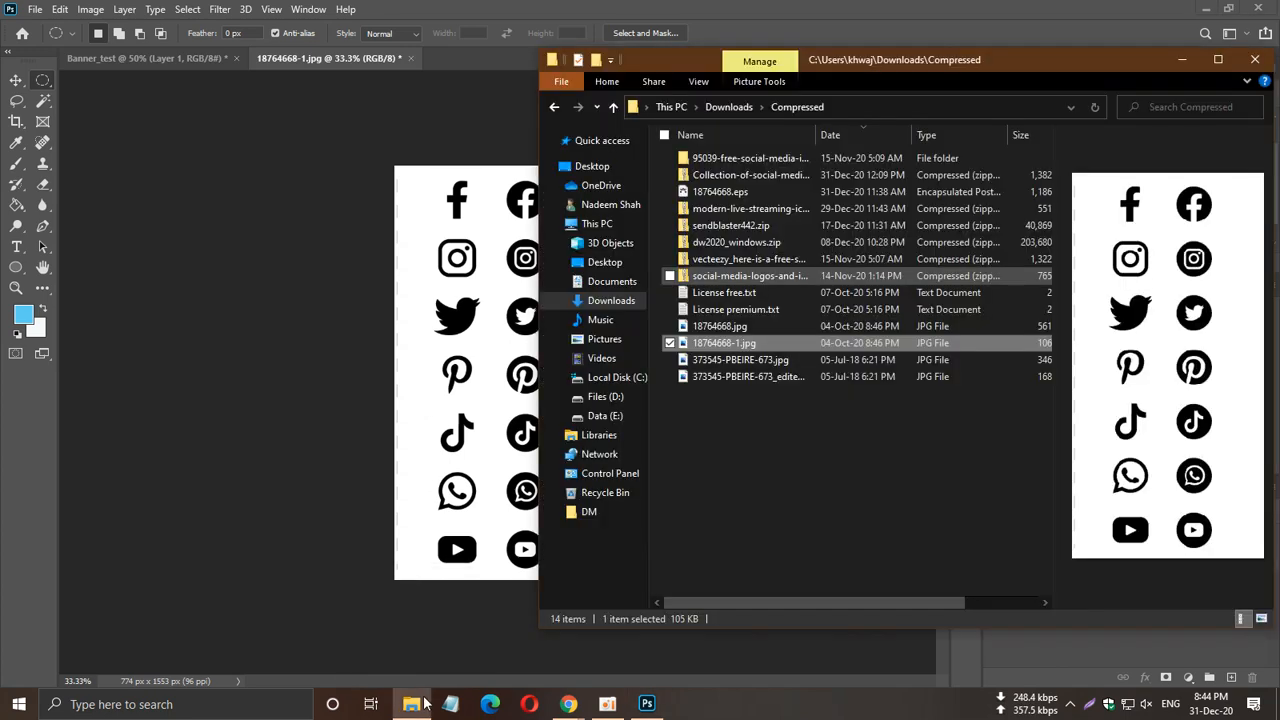
left_click(715, 376)
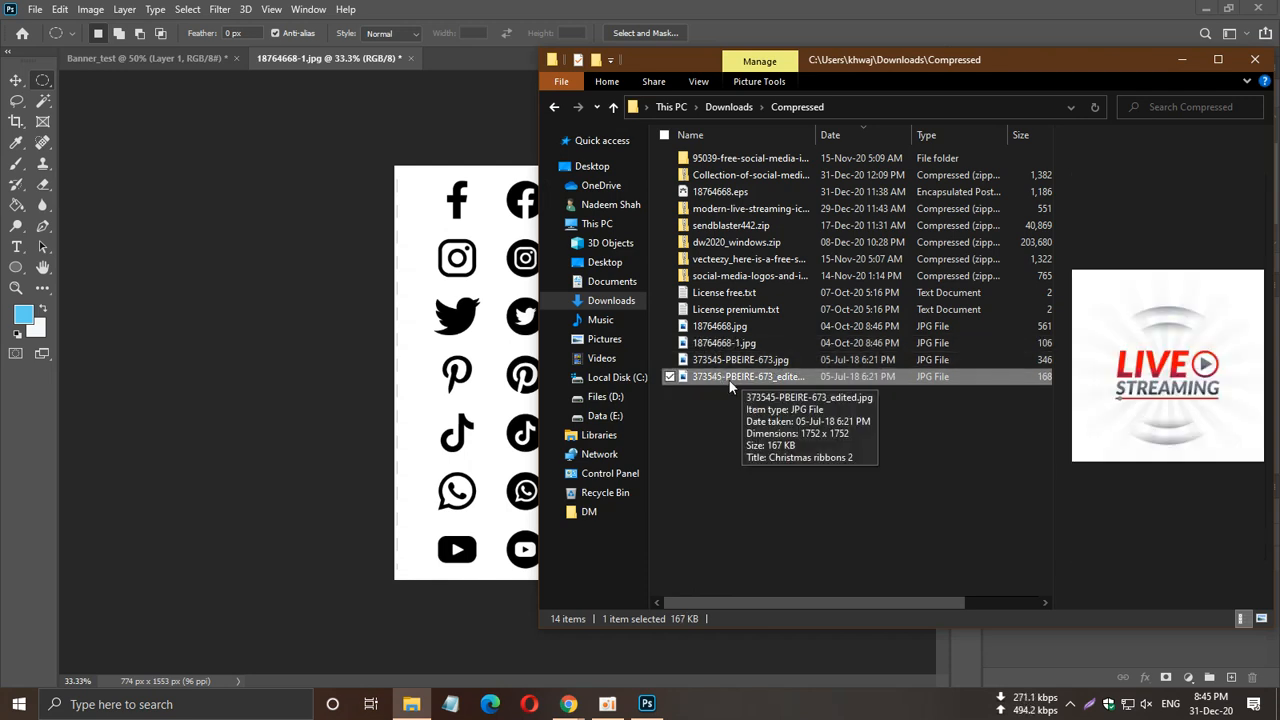
left_click_drag(729, 380, 467, 61)
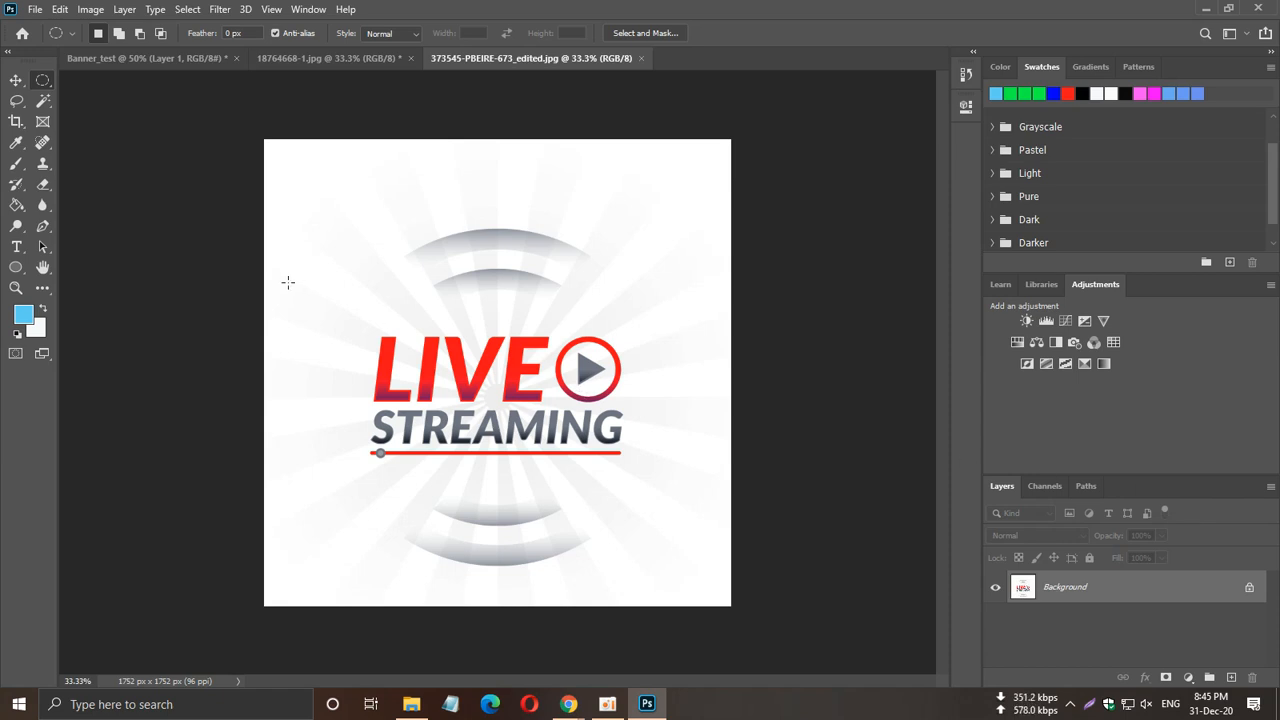
Select the plain Twitter bird on the icon sheet with a circular marquee about 276 px wide and copy it into Banner_test.
left_click(305, 62)
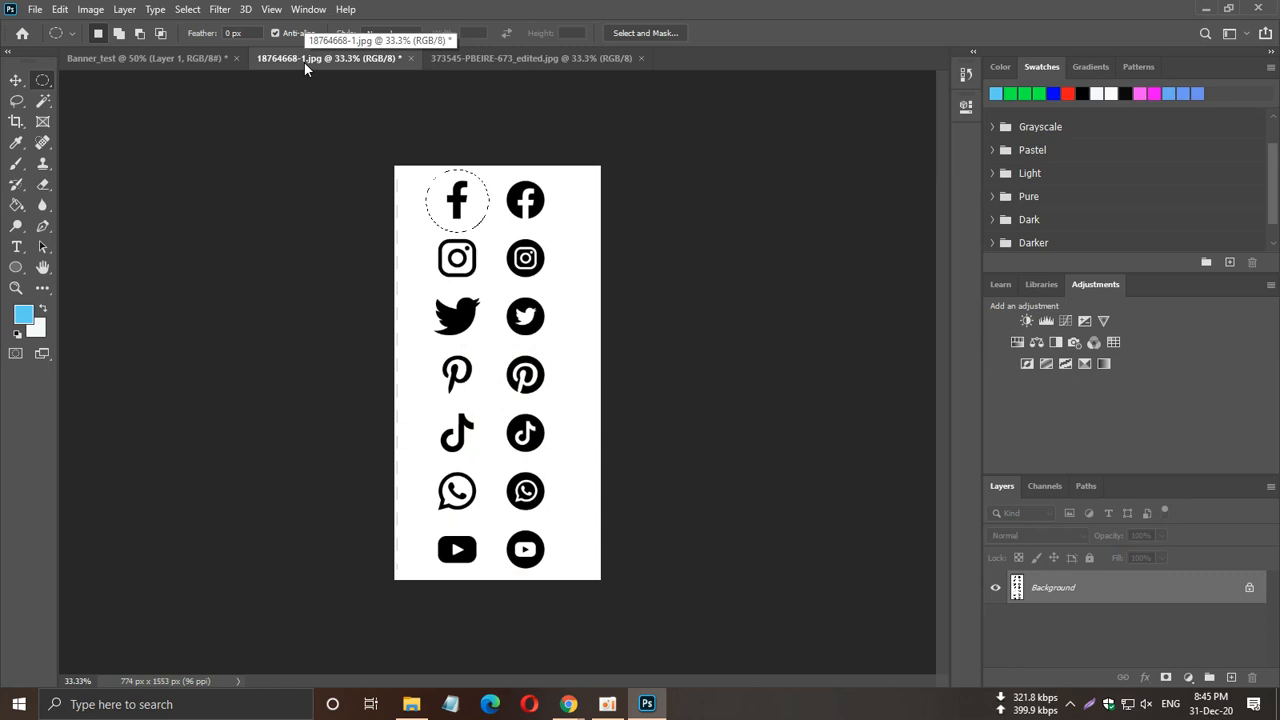
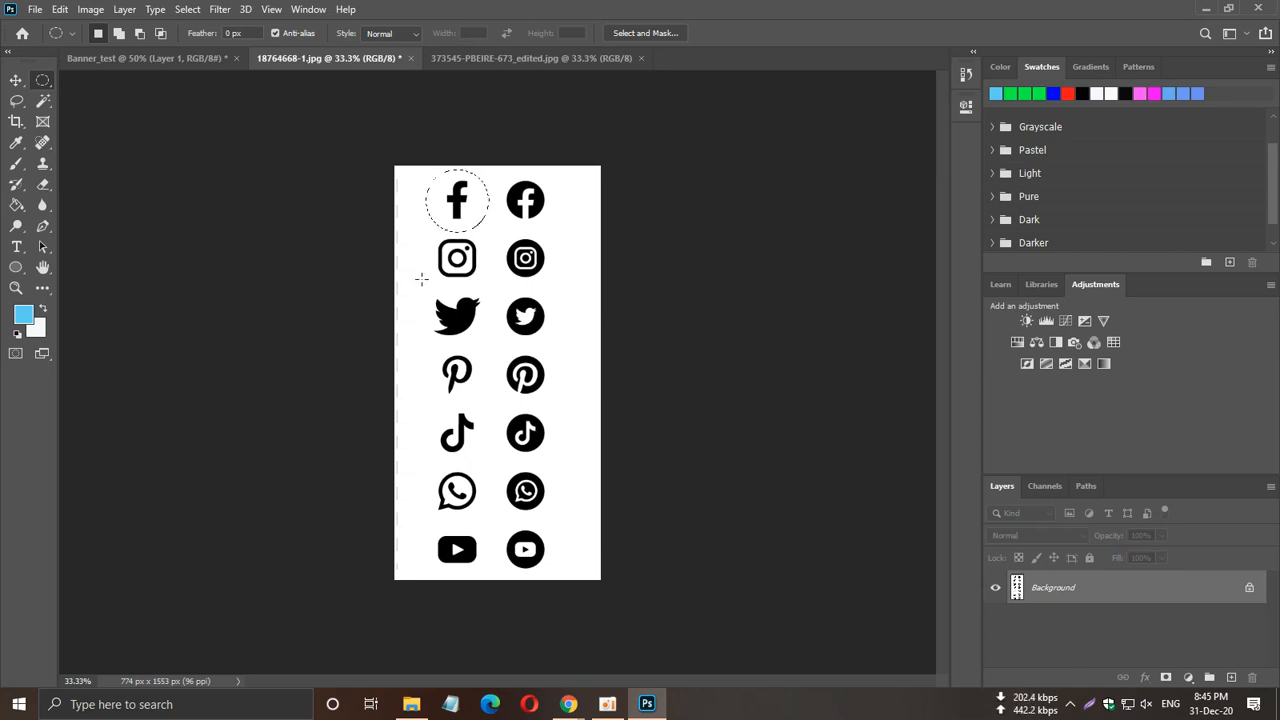
left_click_drag(424, 284, 497, 352)
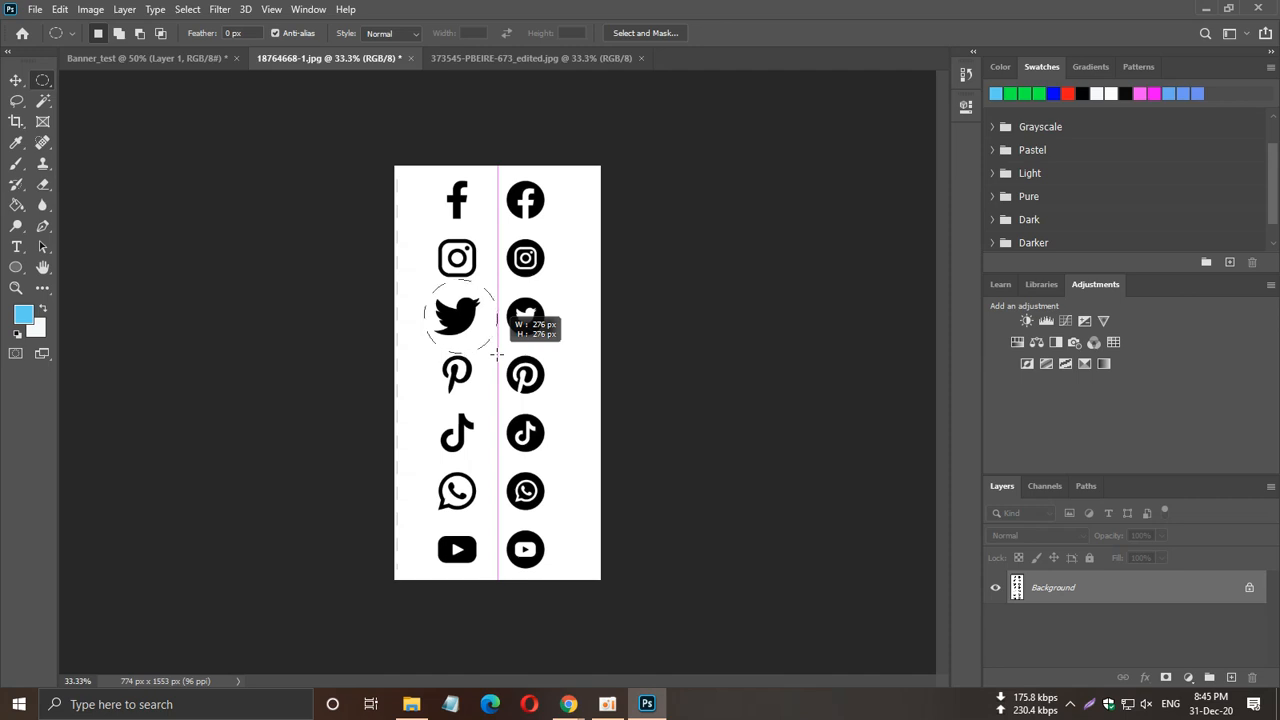
left_click_drag(497, 352, 497, 352)
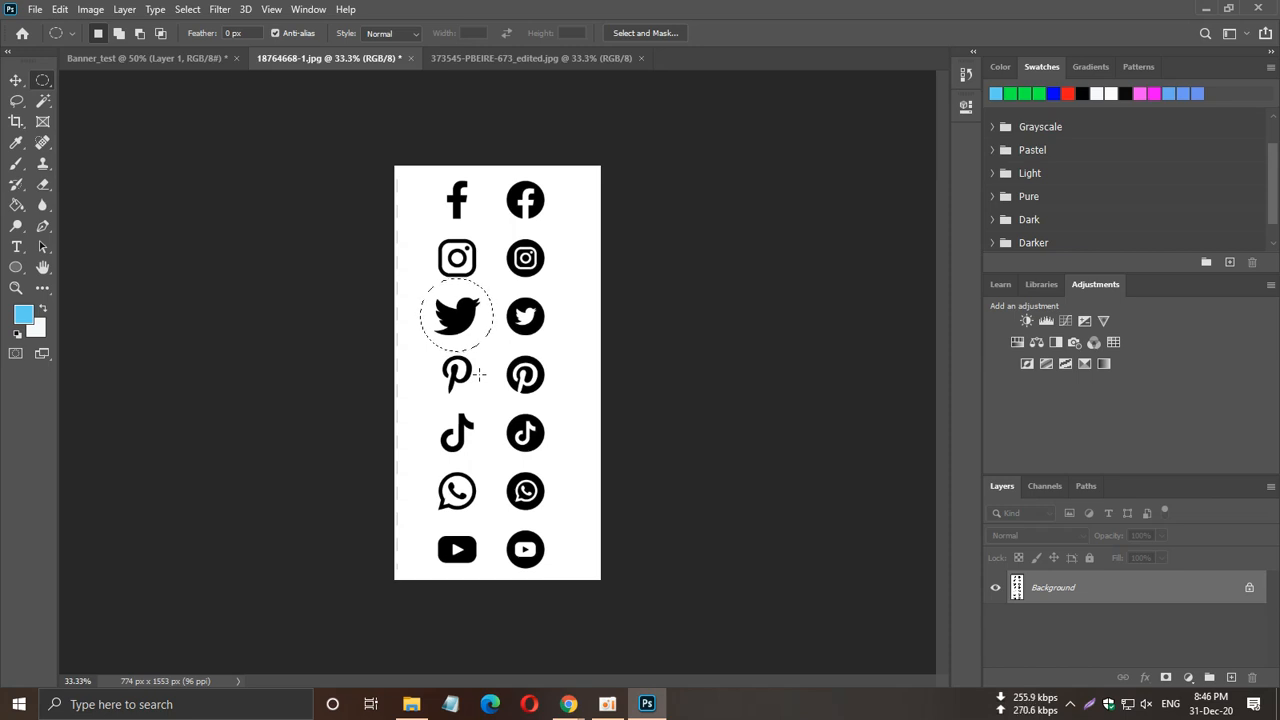
left_click(179, 60)
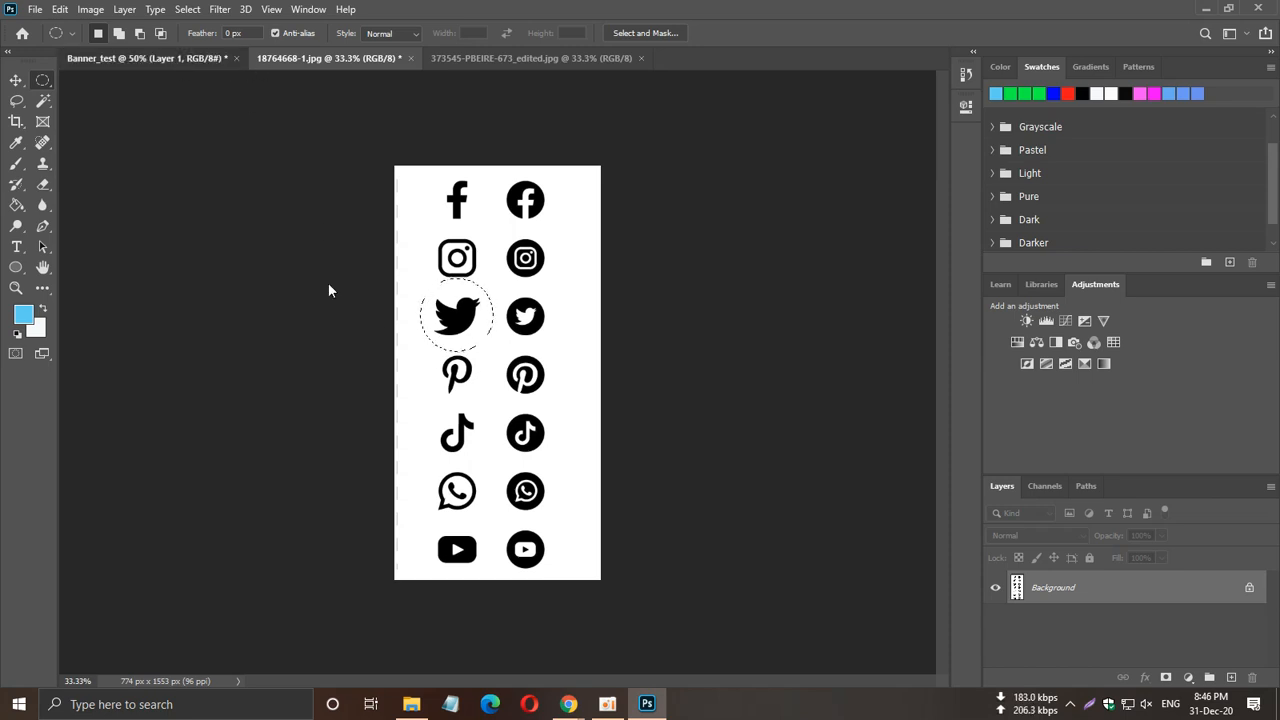
key("ctrl+v")
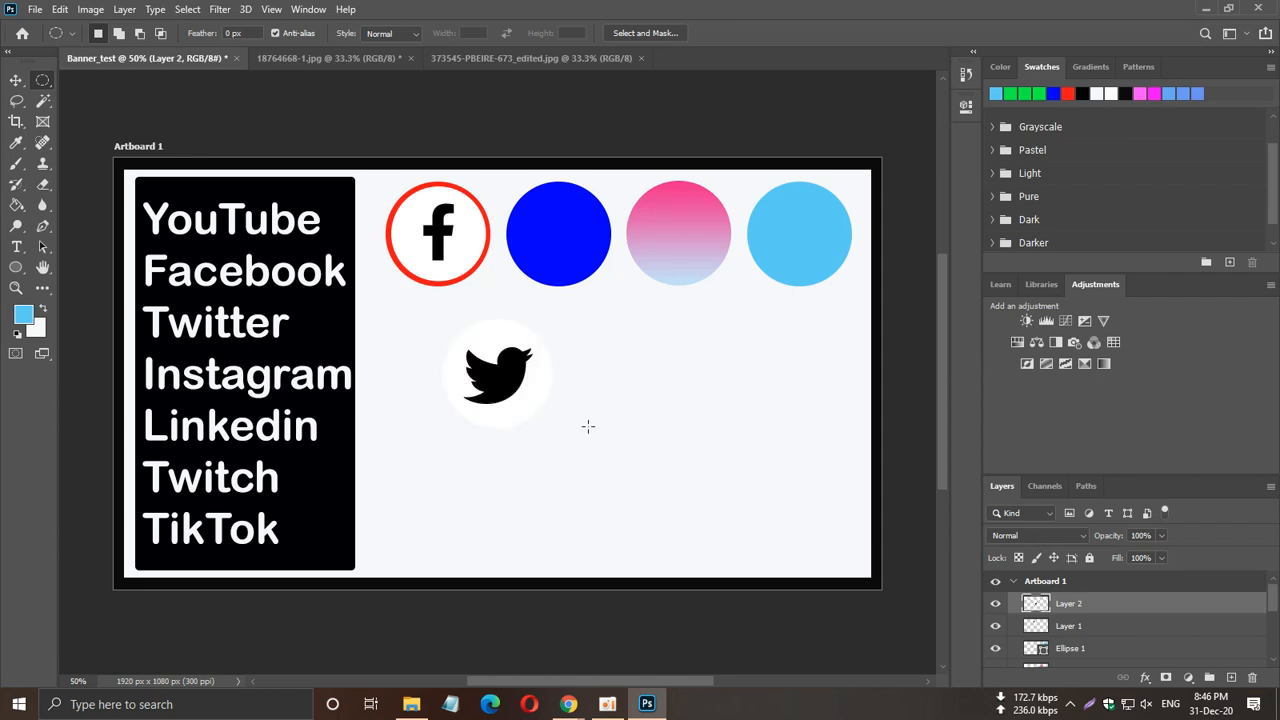
Move the Twitter icon onto the blue circle, scale it to about 85%, and reposition it so a blue ring surrounds it.
left_click(15, 83)
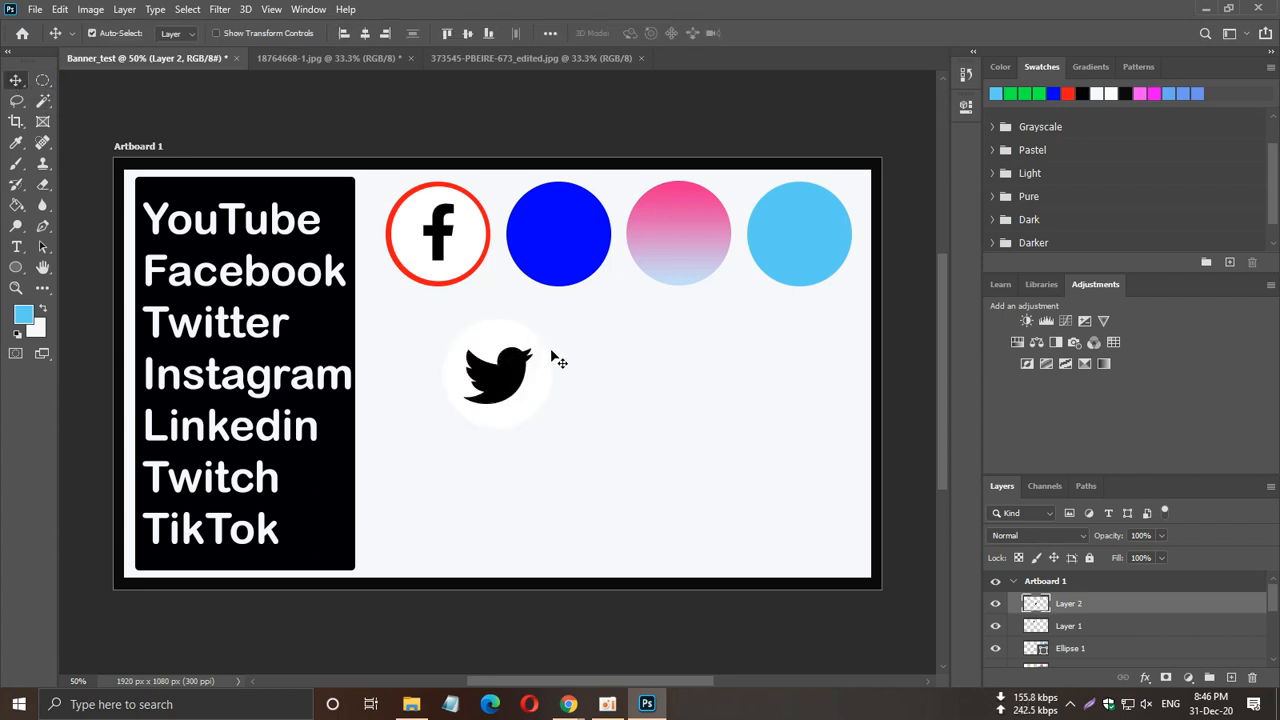
left_click_drag(504, 380, 565, 241)
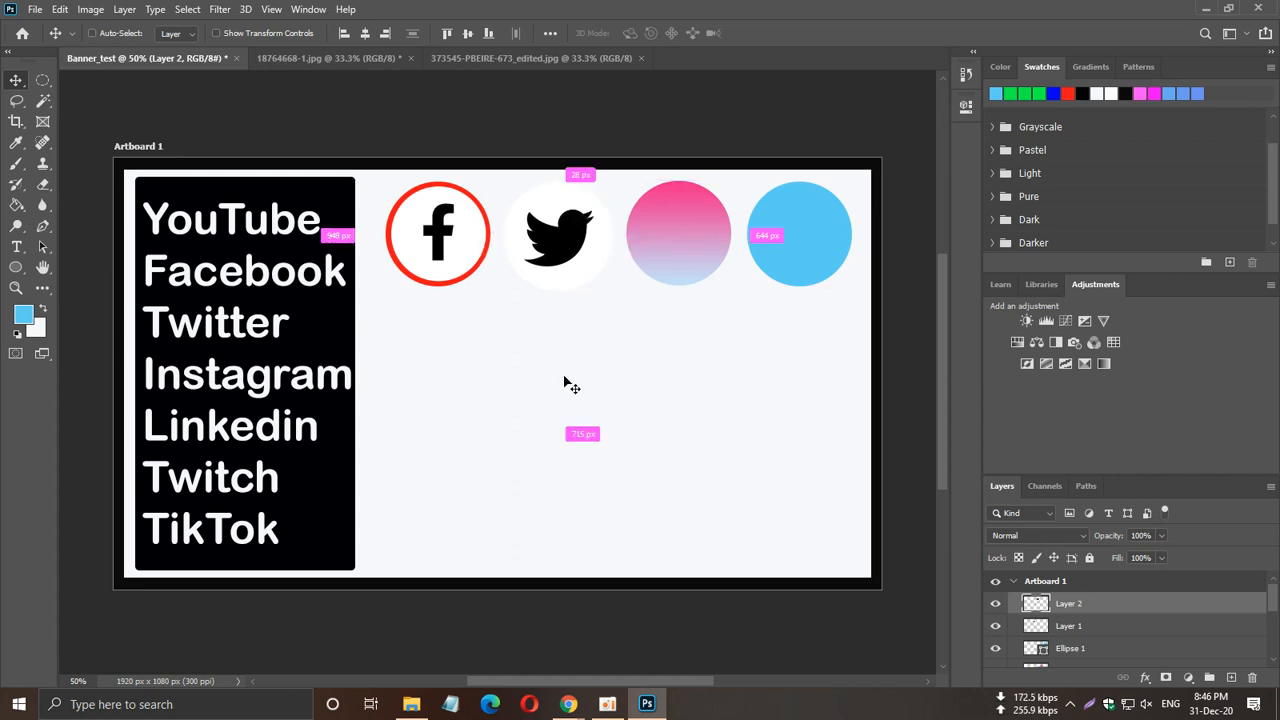
key("ctrl+t")
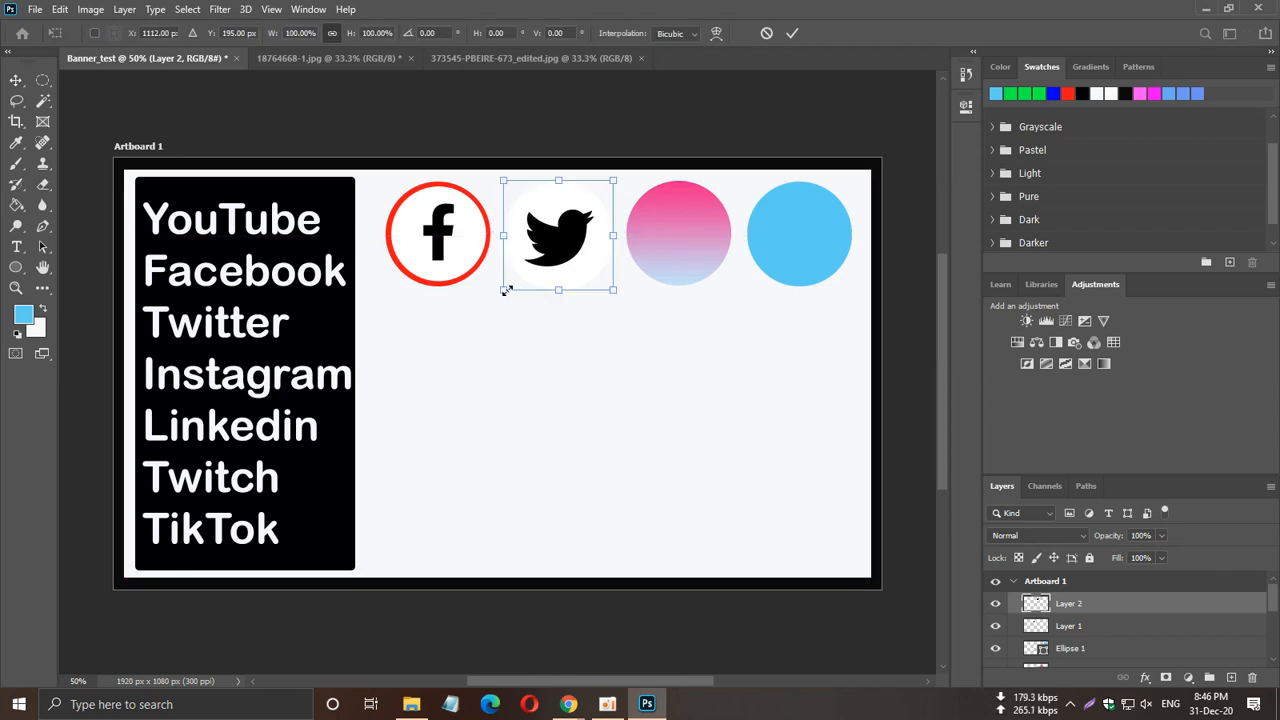
left_click_drag(508, 286, 518, 275)
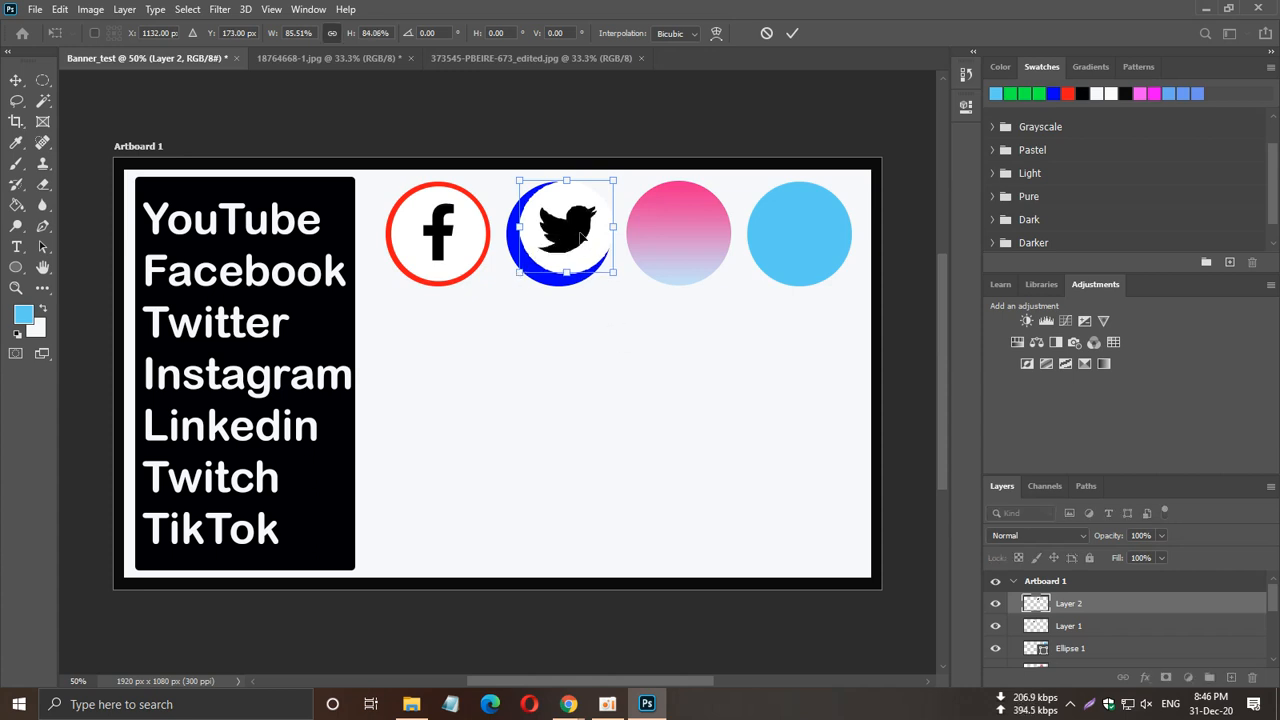
left_click_drag(580, 235, 570, 237)
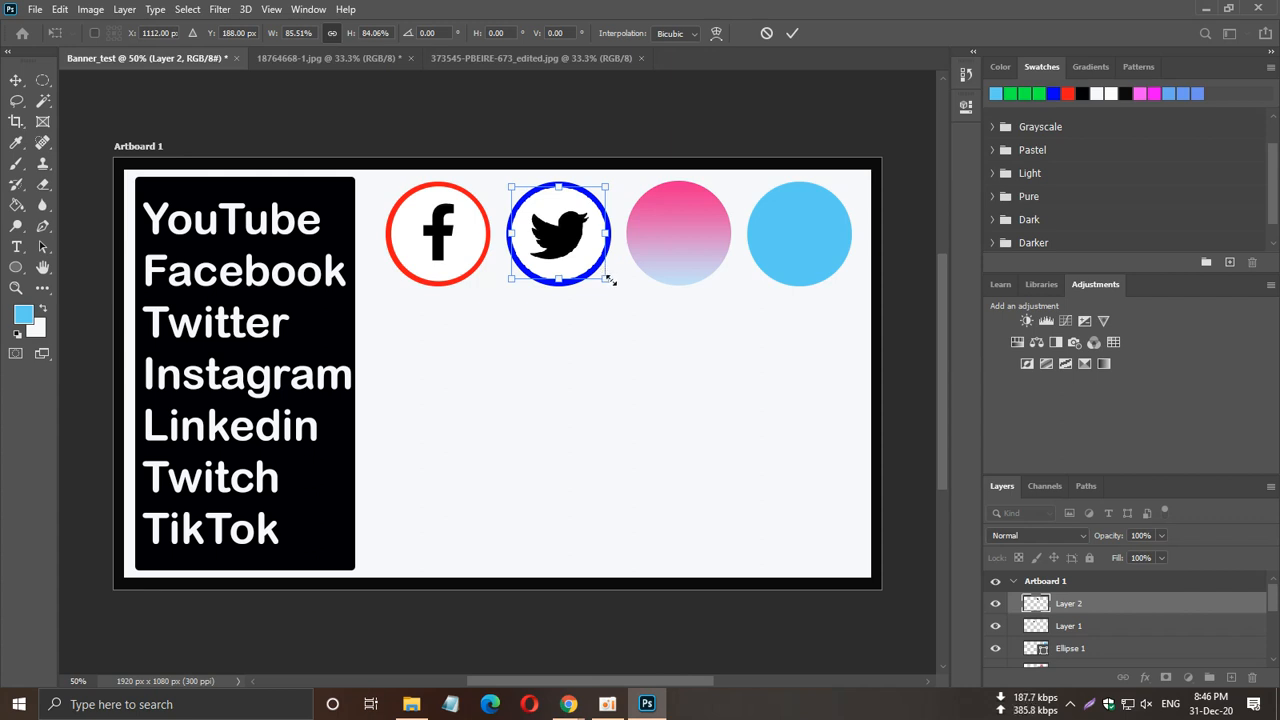
left_click(16, 80)
left_click(456, 100)
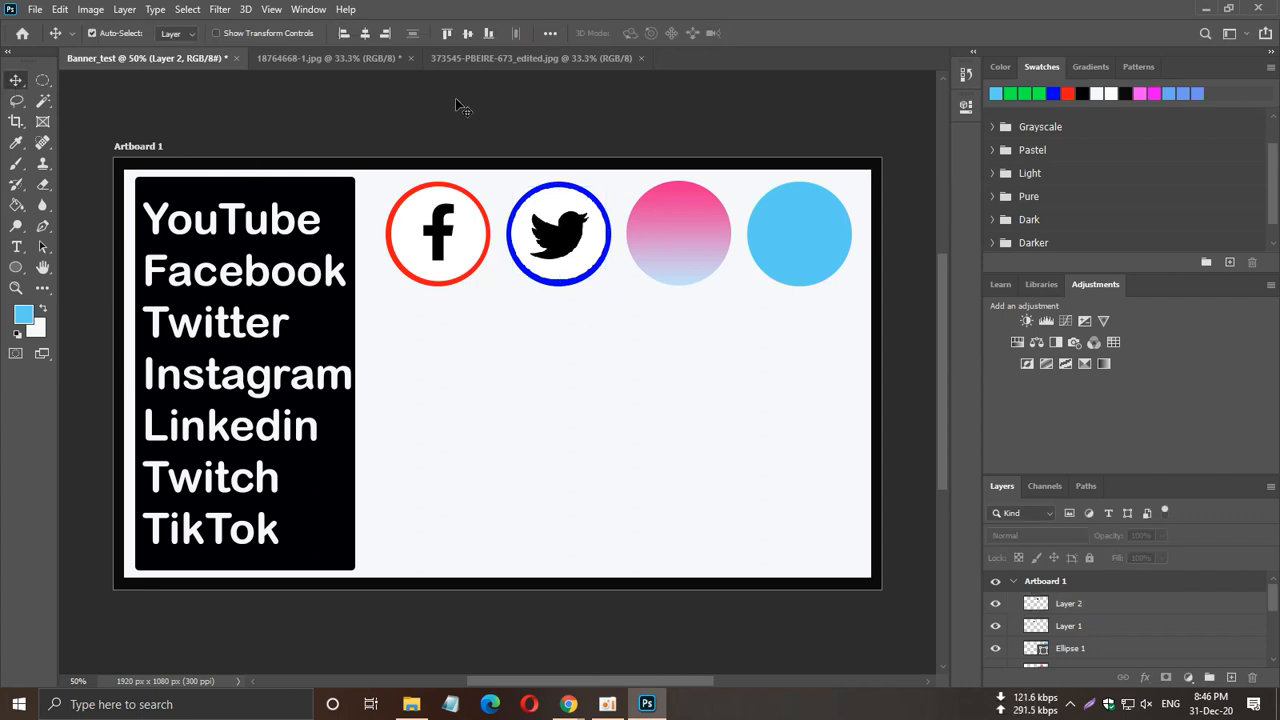
Nudge the Twitter icon slightly right and down to even out the blue ring around it, and deselect its layer.
left_click(558, 230)
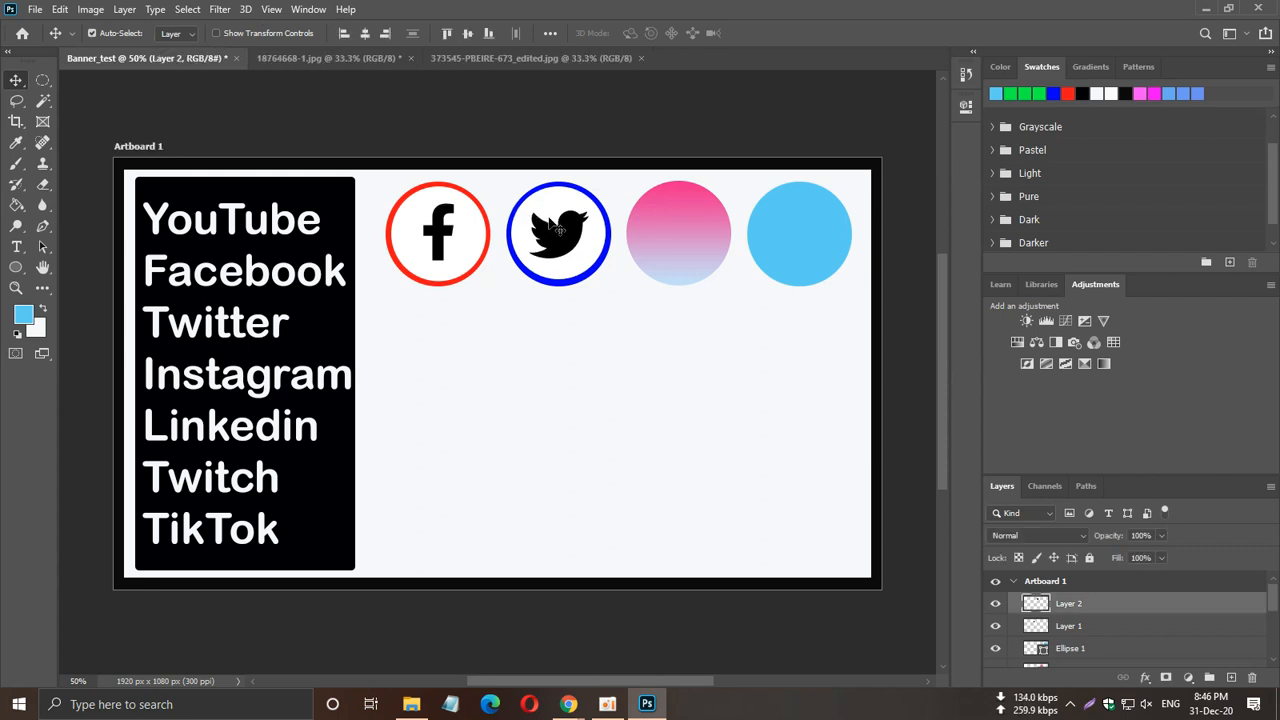
key("Right")
key("Right")
key("Down")
key("Down")
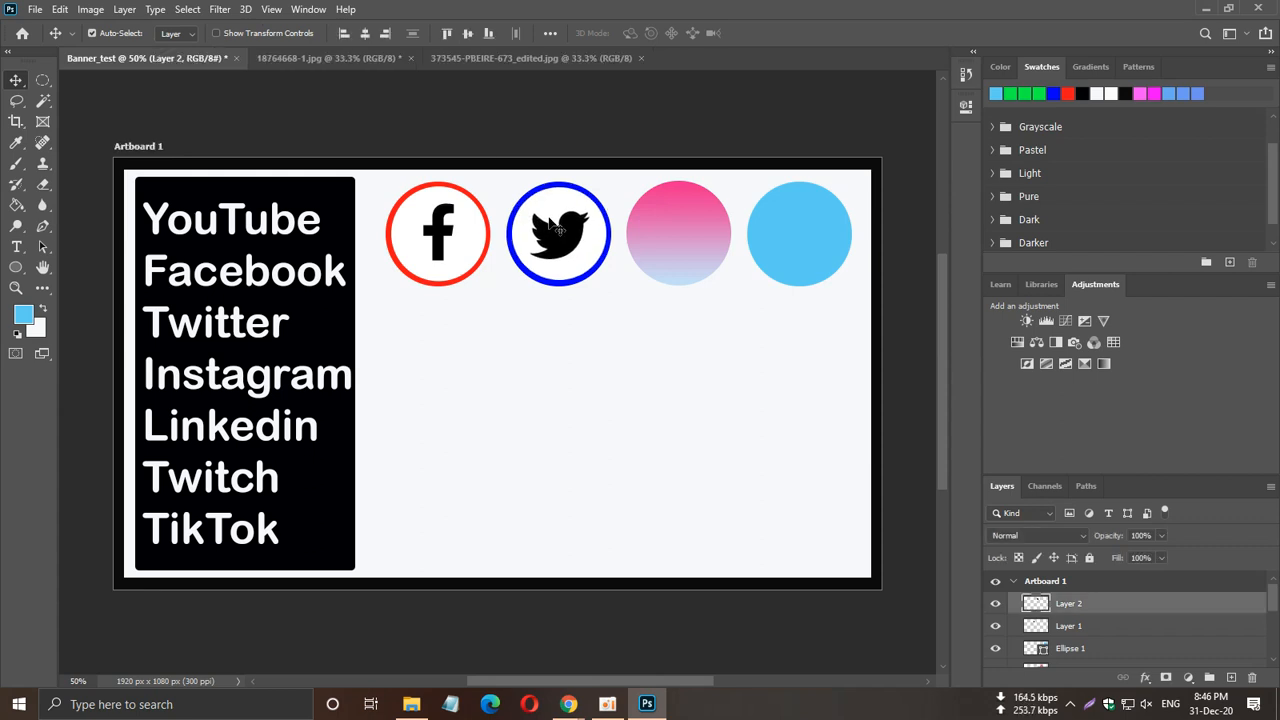
left_click(517, 123)
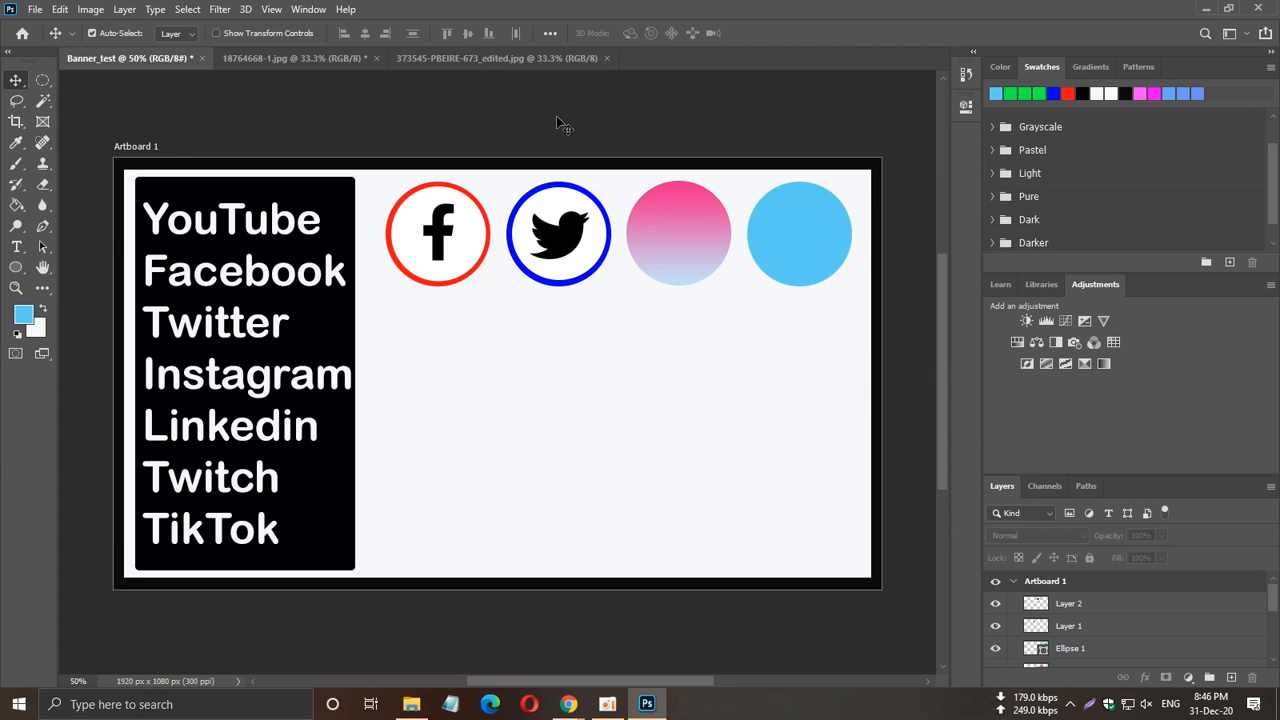
Select the plain TikTok icon on the icon sheet with an elliptical marquee and shift the selection left to centre it on the icon.
left_click(327, 58)
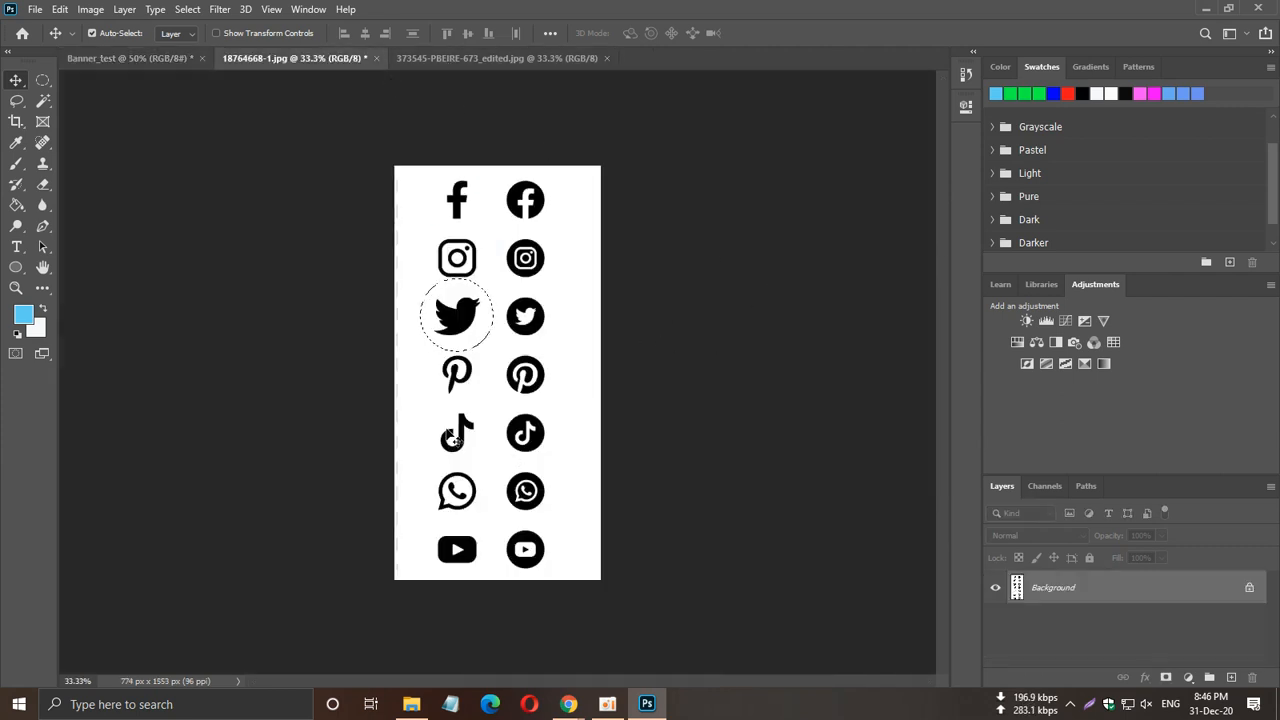
left_click(43, 81)
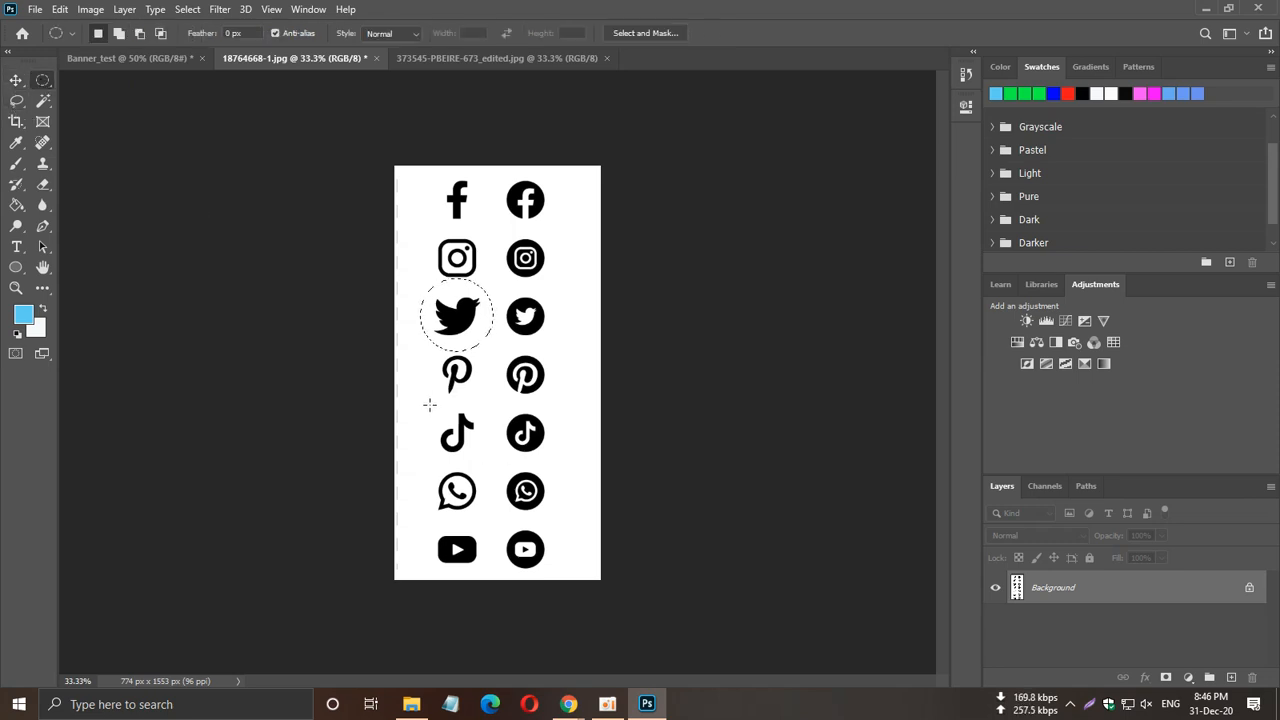
left_click_drag(428, 402, 488, 464)
key("Left")
key("Left")
key("Left")
key("Left")
key("Left")
key("Left")
key("Left")
key("Left")
Copy the selected TikTok icon into Banner_test and centre it on the pink gradient circle.
left_click(505, 59)
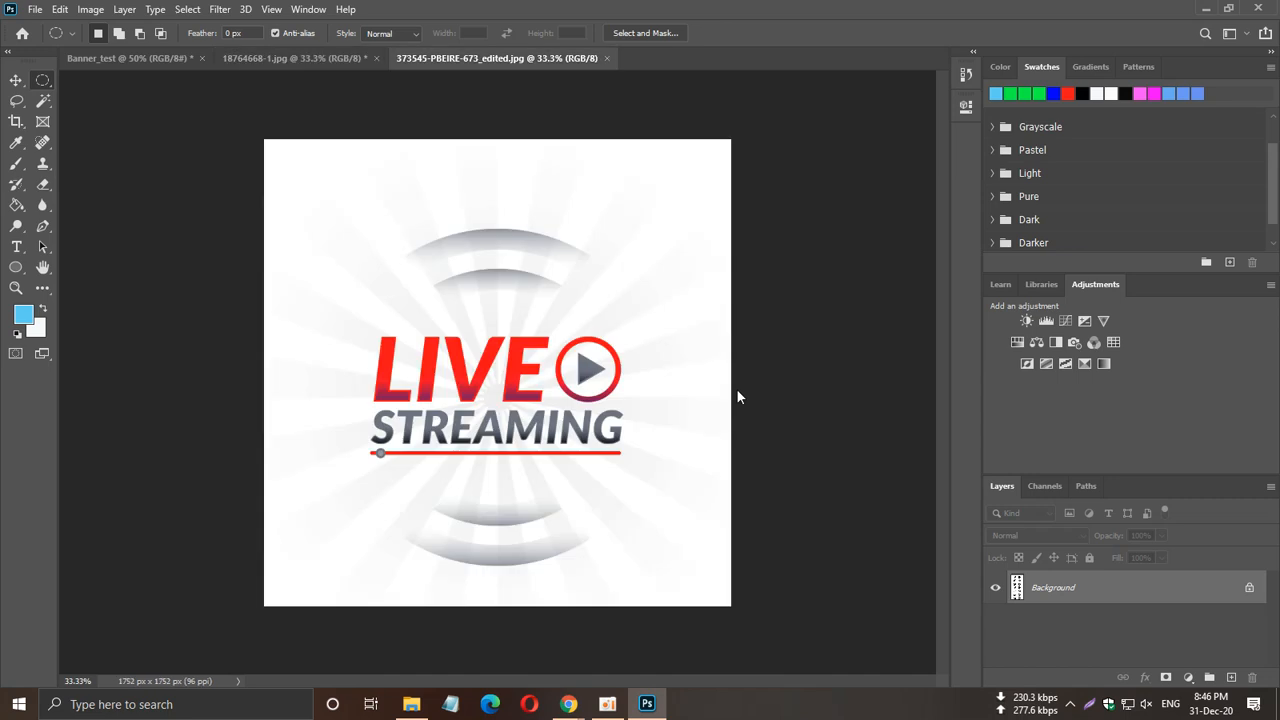
left_click(134, 56)
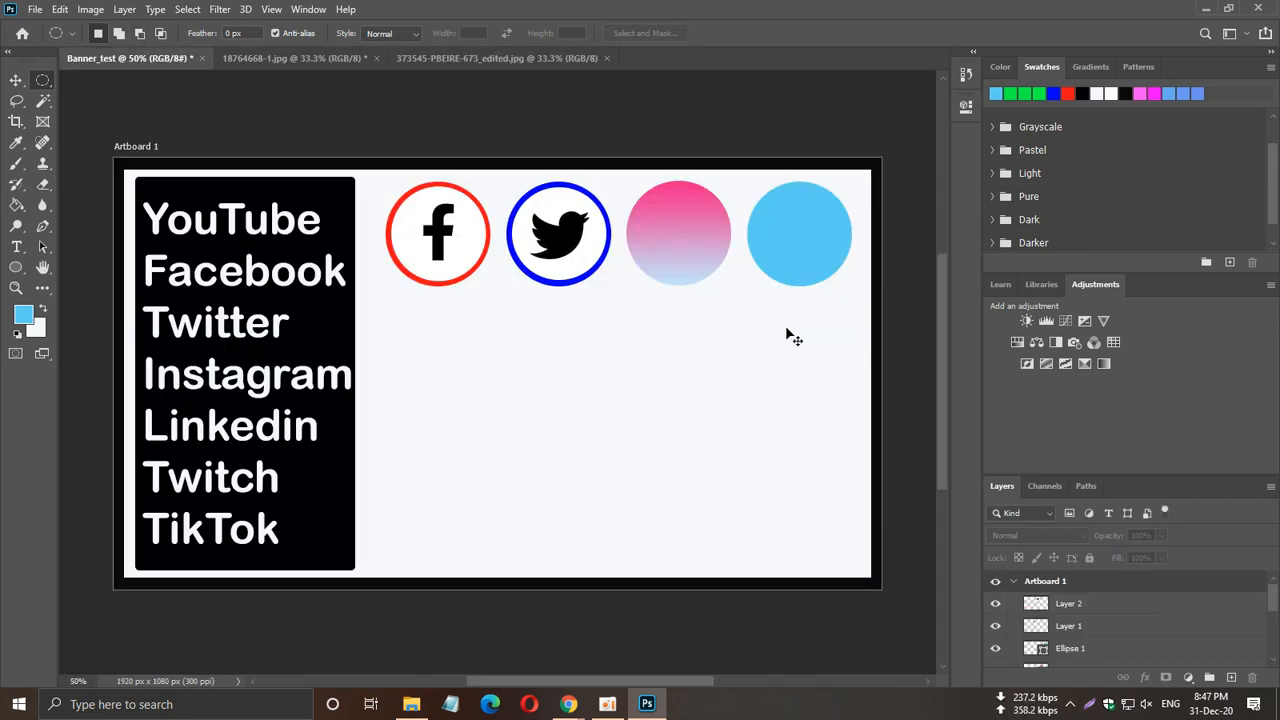
key("ctrl+v")
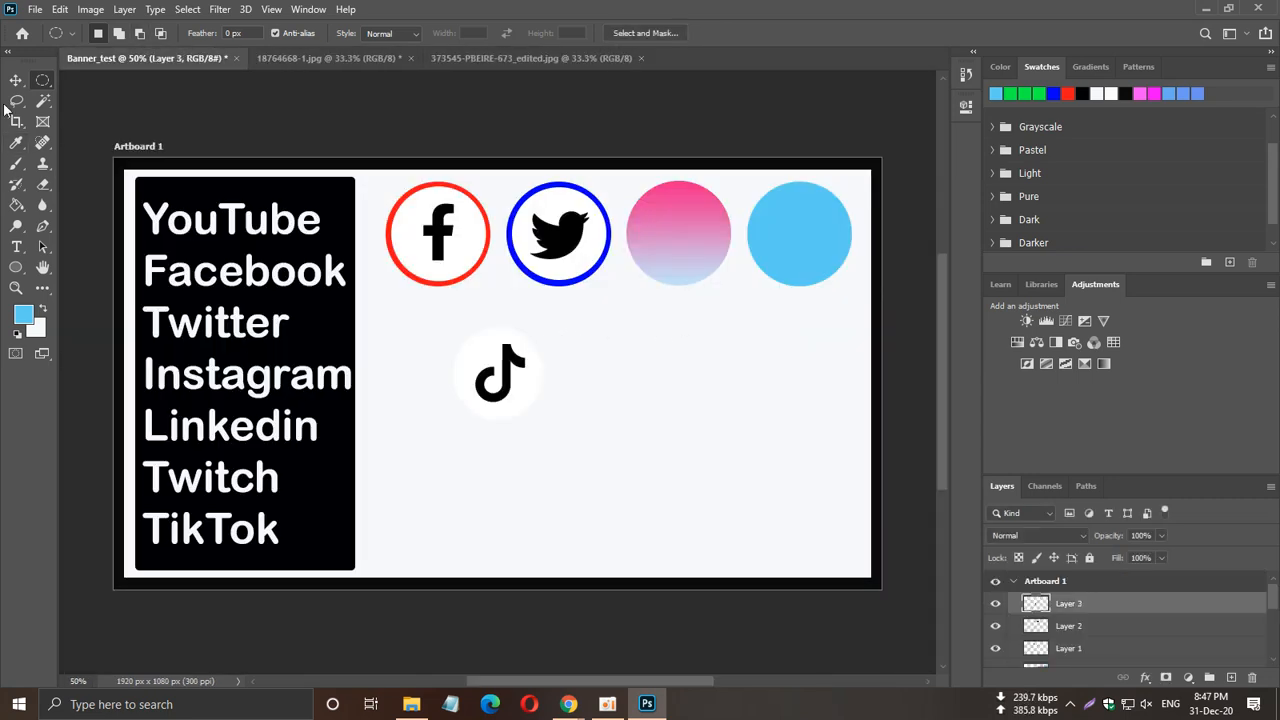
left_click(16, 80)
left_click_drag(519, 362, 677, 253)
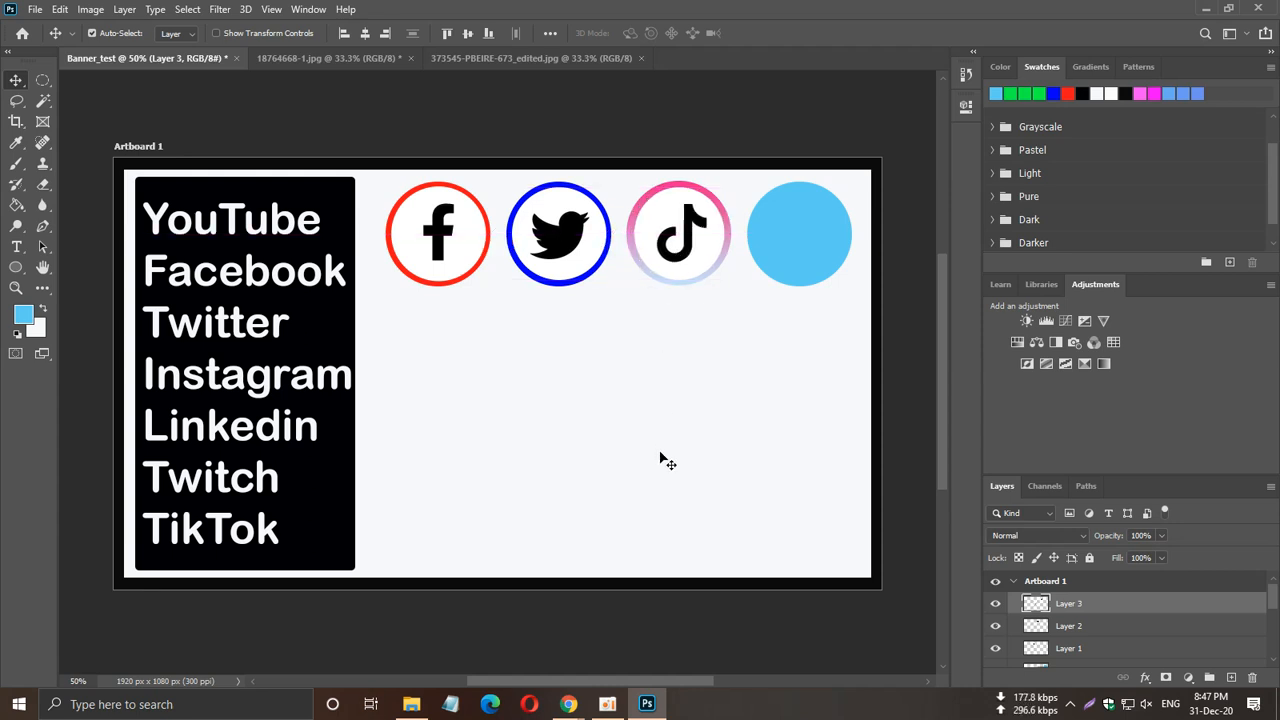
key("Left")
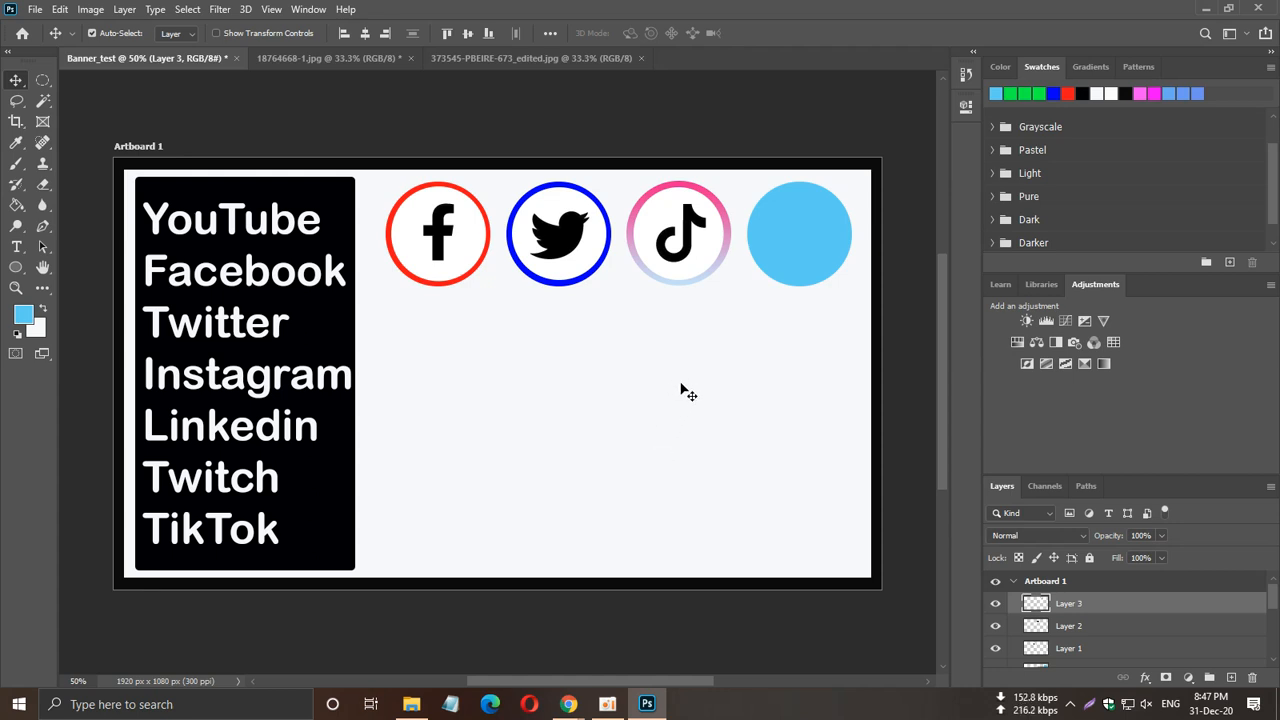
Try to select the round YouTube icon on the icon sheet with an elliptical marquee and nudge the selection left to centre it.
left_click(482, 62)
left_click(315, 60)
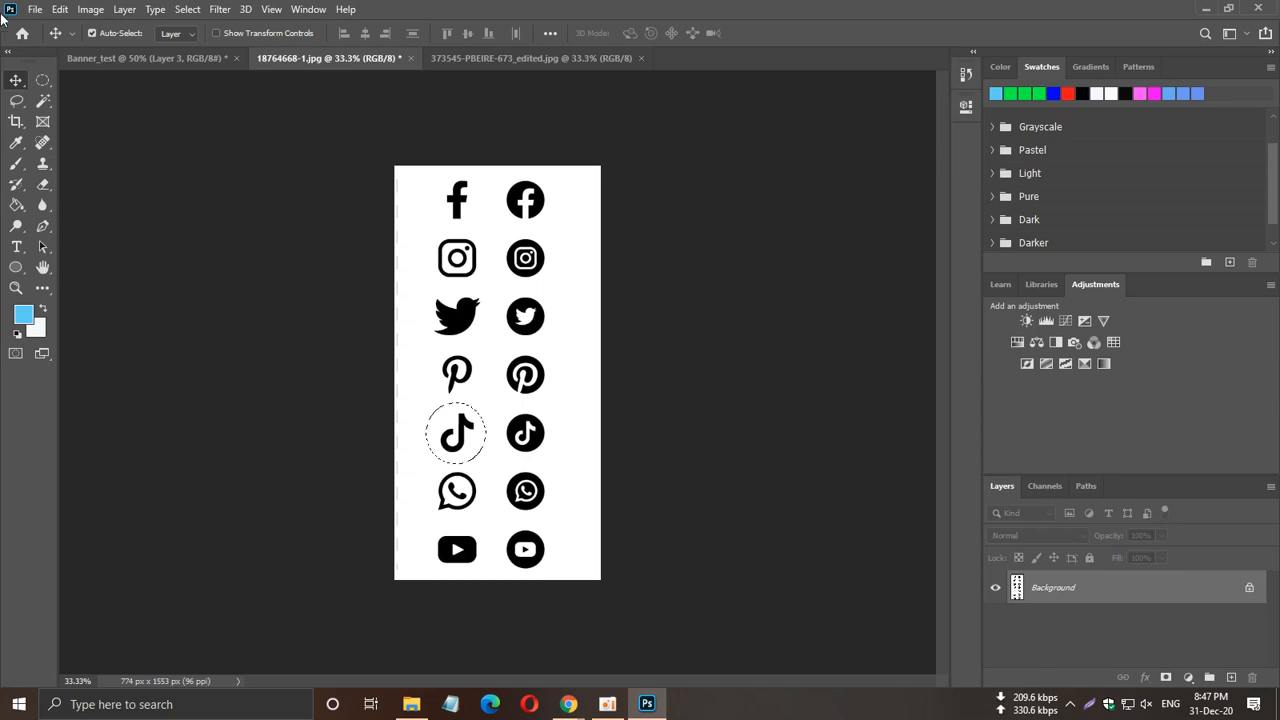
left_click(42, 80)
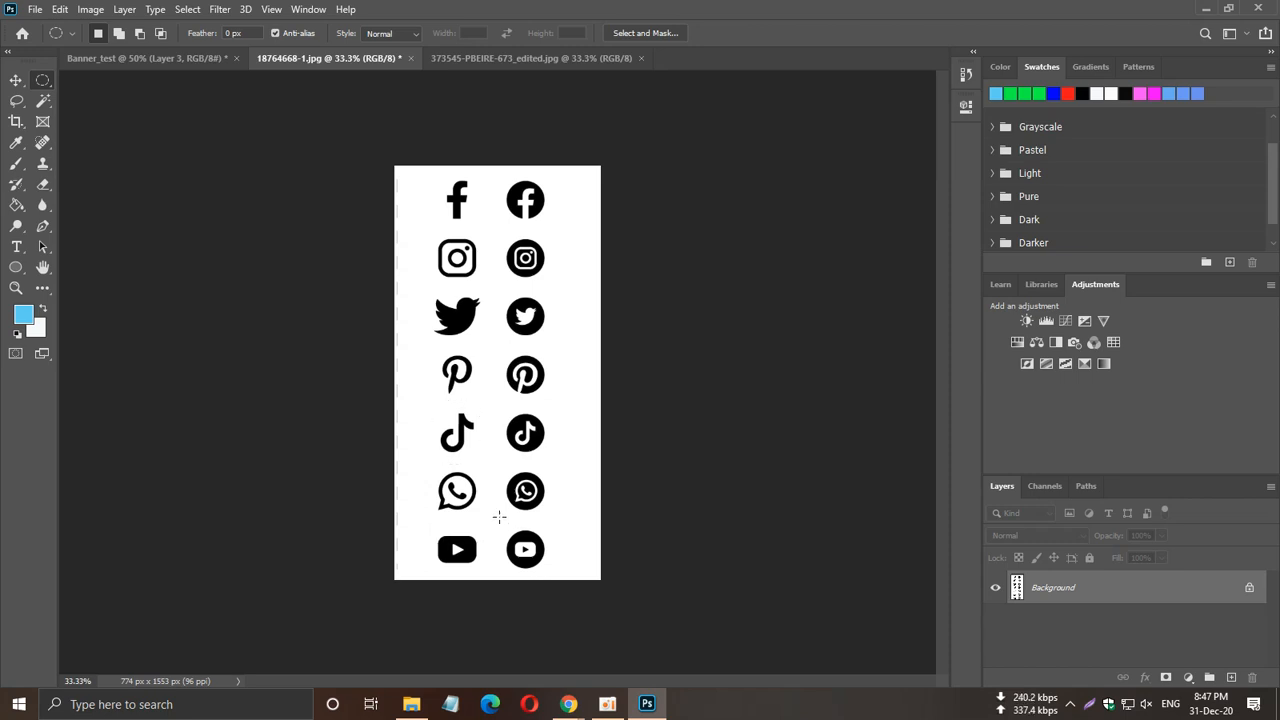
left_click_drag(499, 517, 556, 580)
left_click_drag(503, 524, 558, 578)
key("Left")
key("Left")
key("Left")
key("Left")
key("Left")
key("Left")
key("Left")
key("Left")
key("Left")
key("Left")
key("Left")
key("Left")
key("Left")
key("Left")
key("Left")
Paste the current icon sheet selection into Banner_test and undo the paste.
left_click(16, 80)
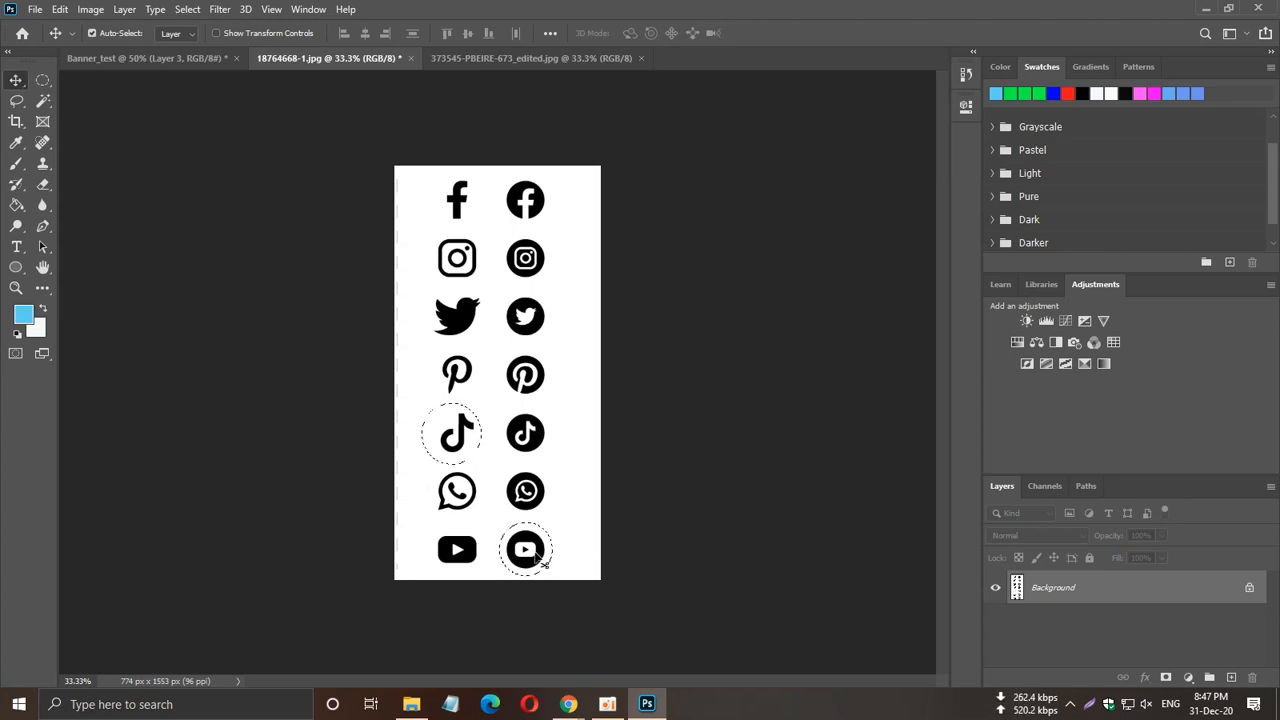
key("ctrl+c")
left_click(150, 57)
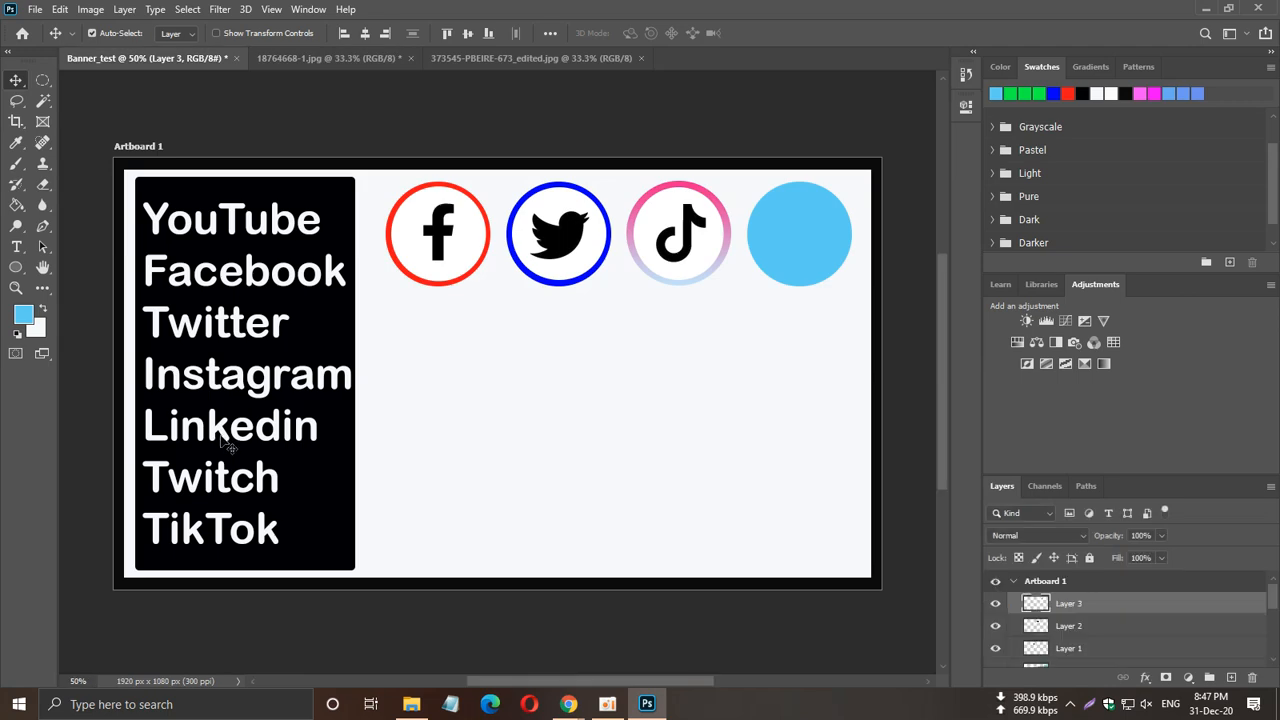
key("ctrl+v")
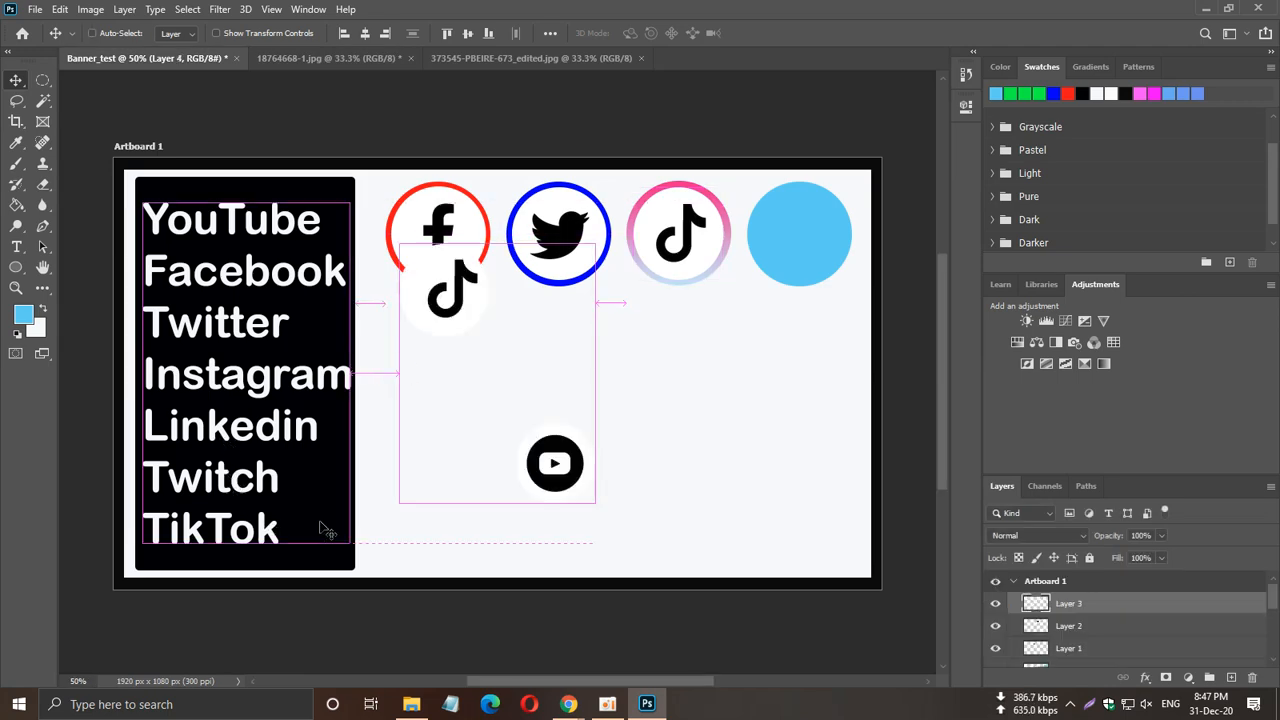
key("ctrl+z")
Clear the existing selections on the icon sheet and select only the round YouTube icon with an elliptical marquee.
left_click(516, 59)
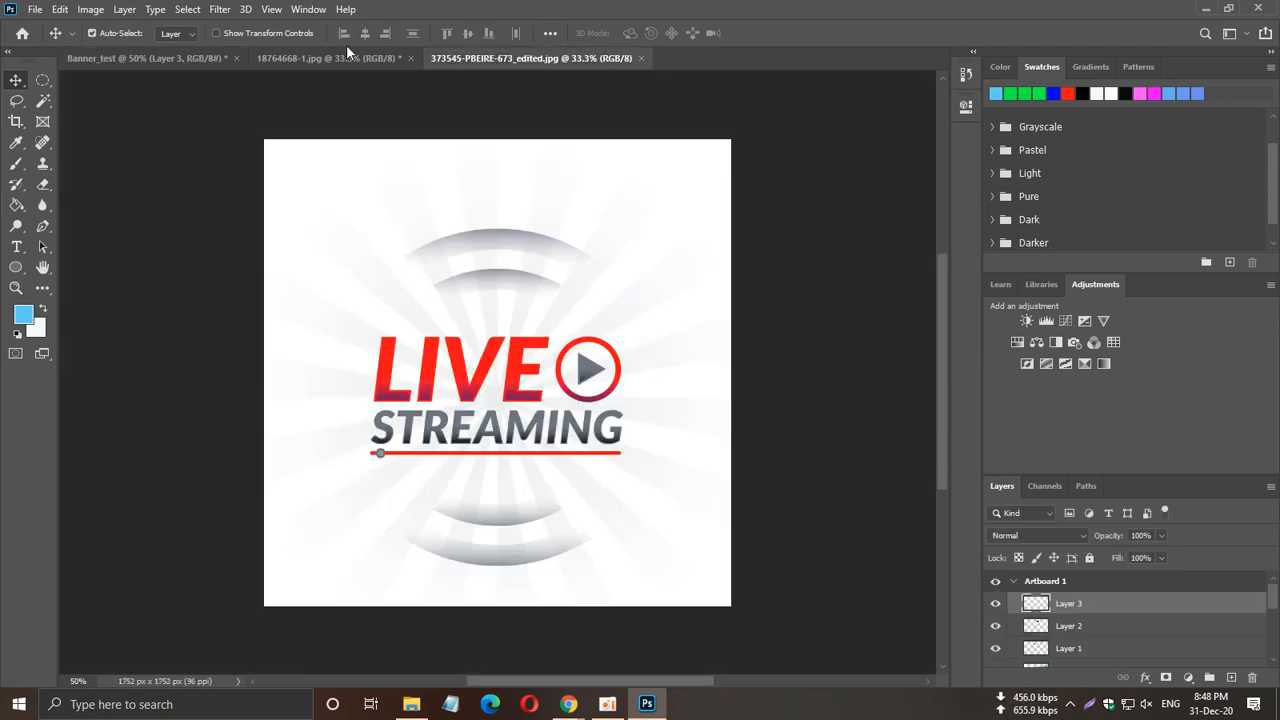
left_click(330, 57)
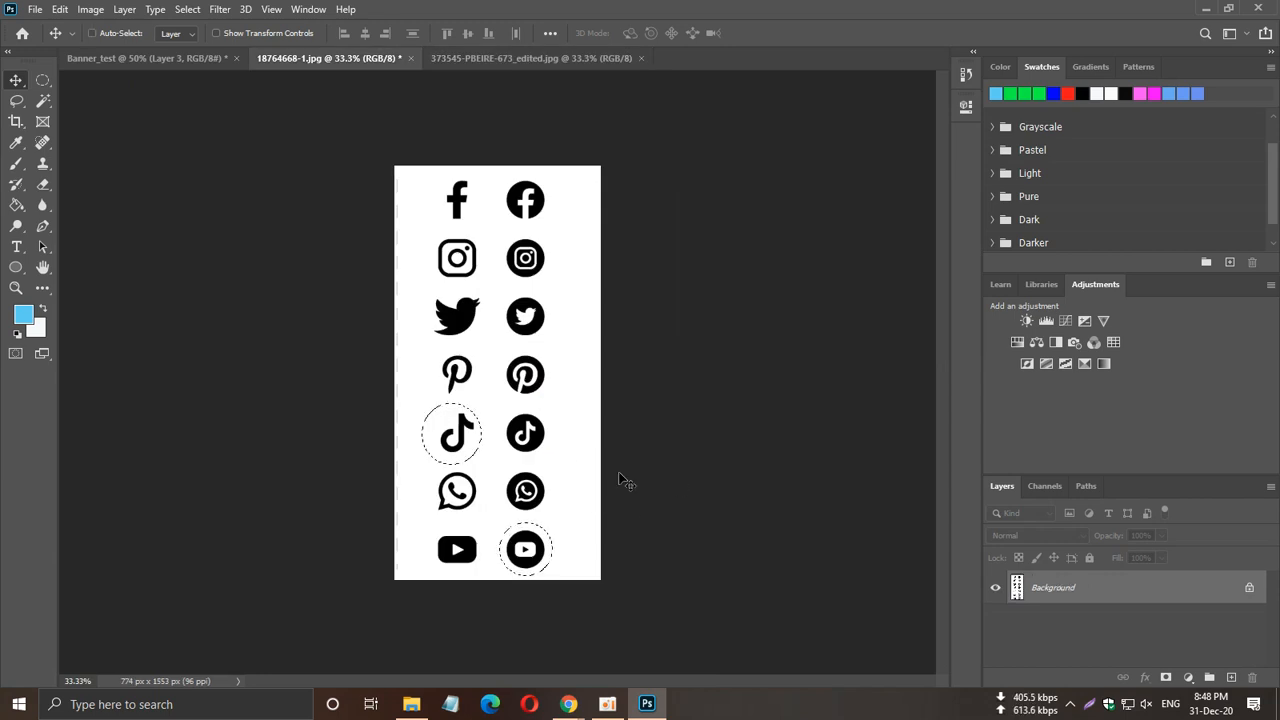
key("ctrl+d")
left_click(43, 80)
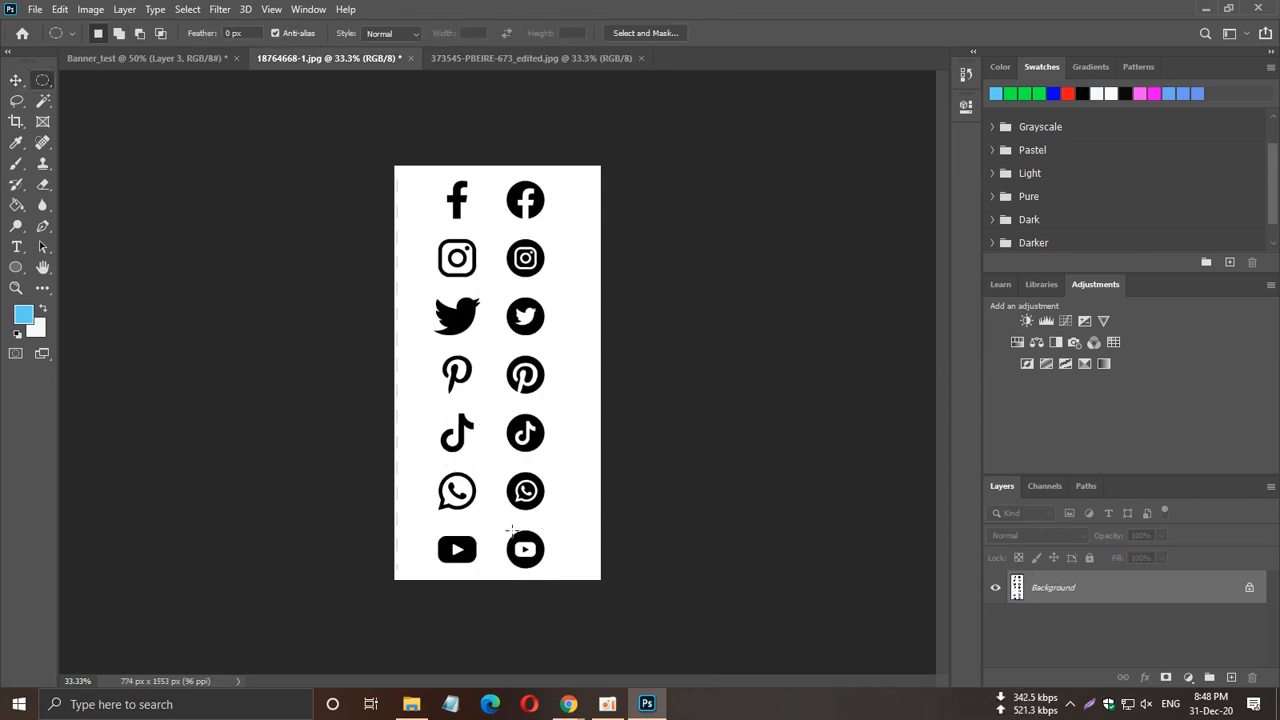
left_click_drag(499, 521, 553, 585)
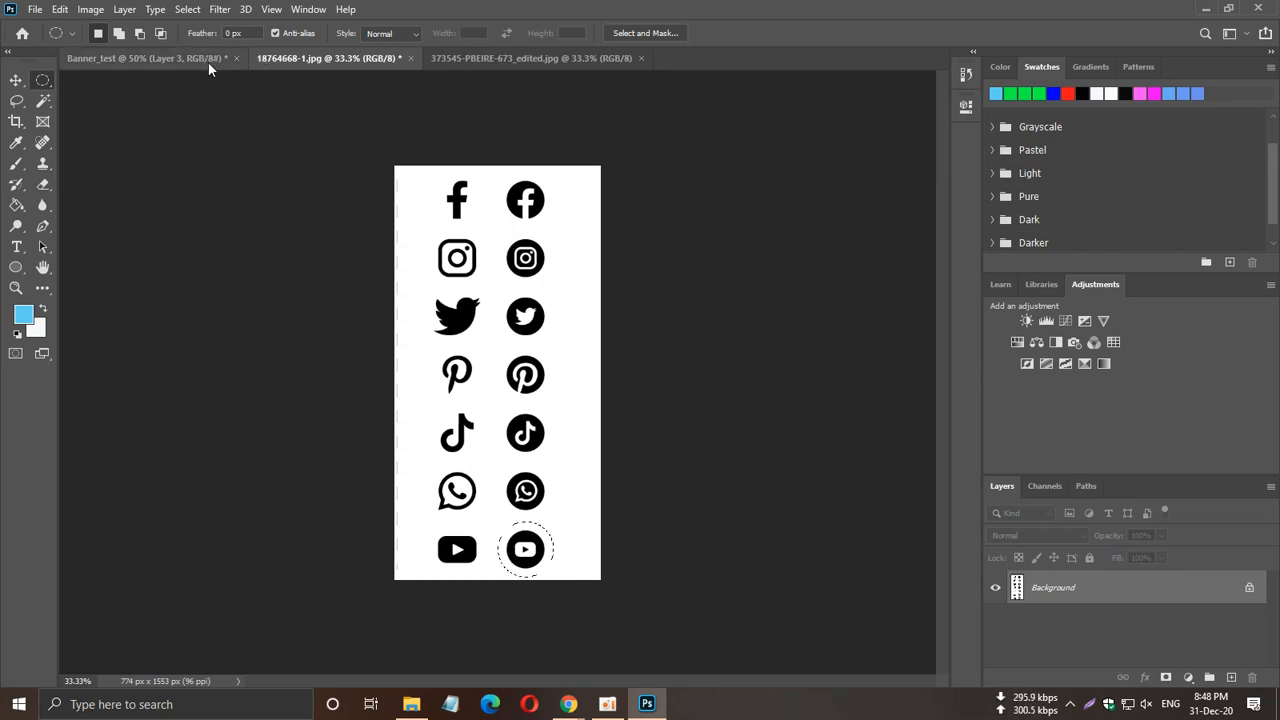
Copy the selected YouTube icon into Banner_test, centre it on the light blue circle, and deselect its layer.
left_click(154, 59)
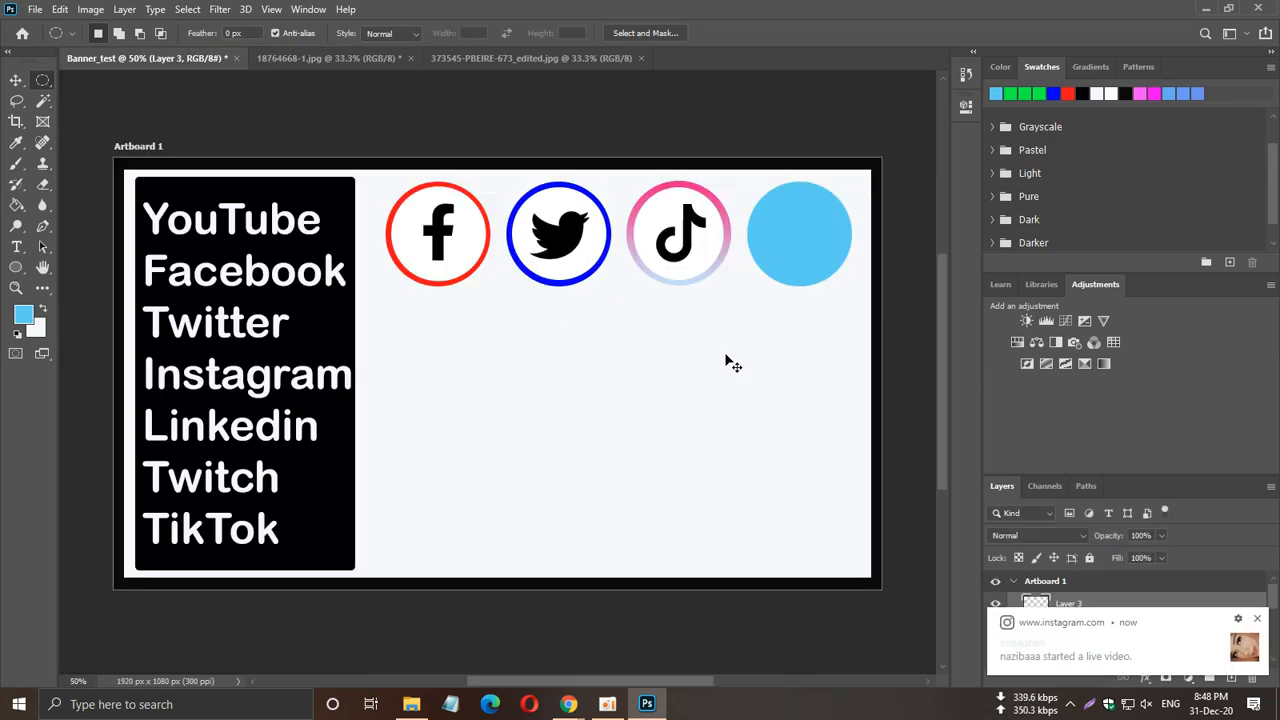
key("ctrl+v")
key("v")
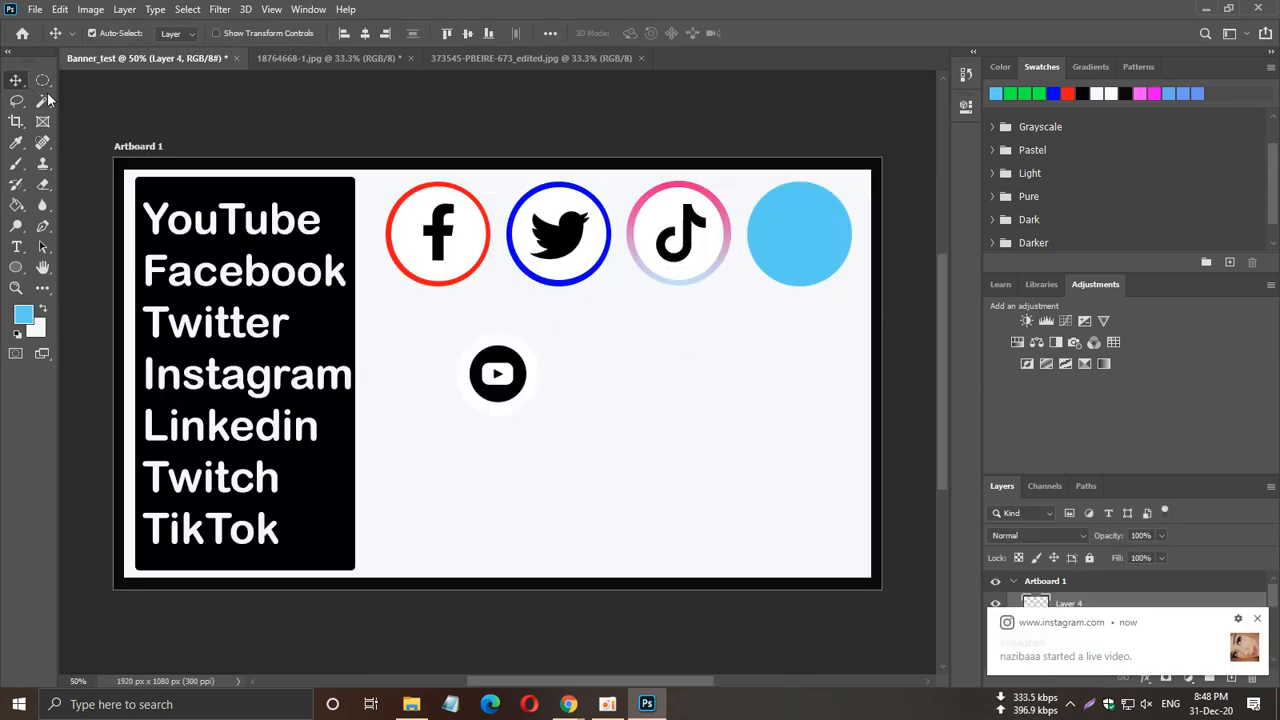
left_click_drag(505, 383, 804, 243)
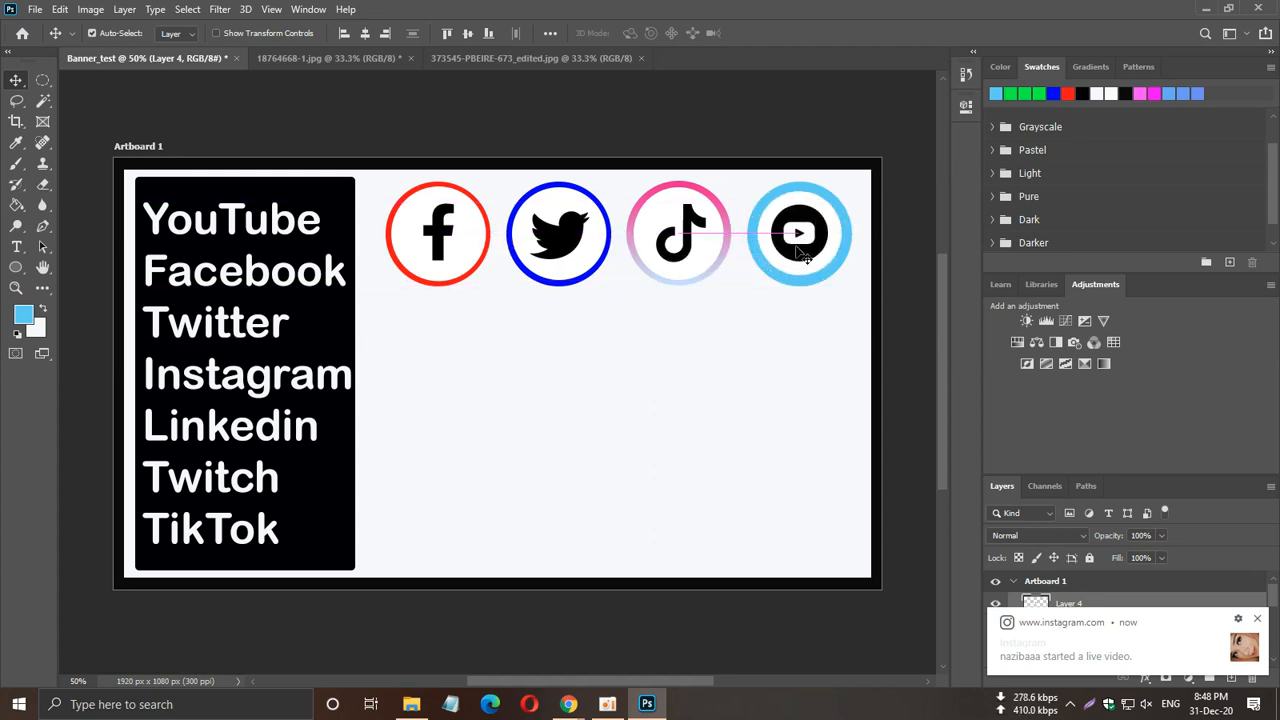
left_click(902, 399)
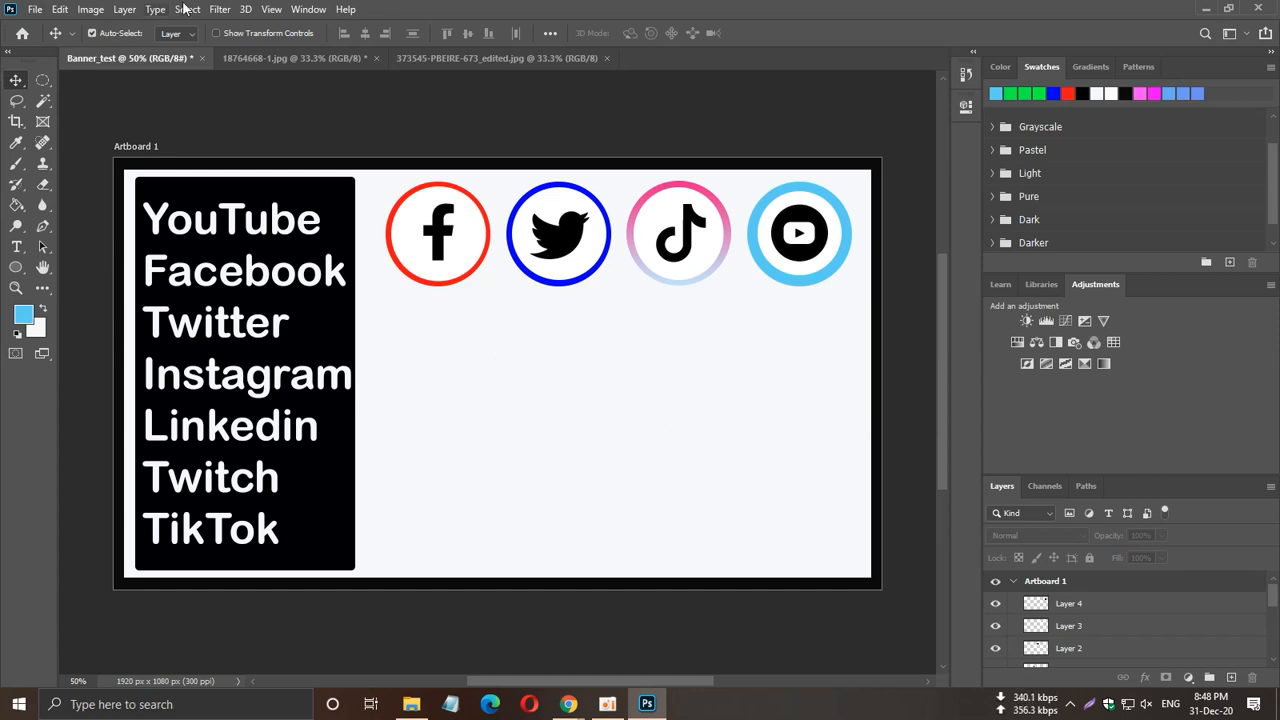
Draw a large circular marquee around the Live Streaming artwork in 373545-PBEIRE-673_edited.jpg and shift it slightly left.
left_click(416, 57)
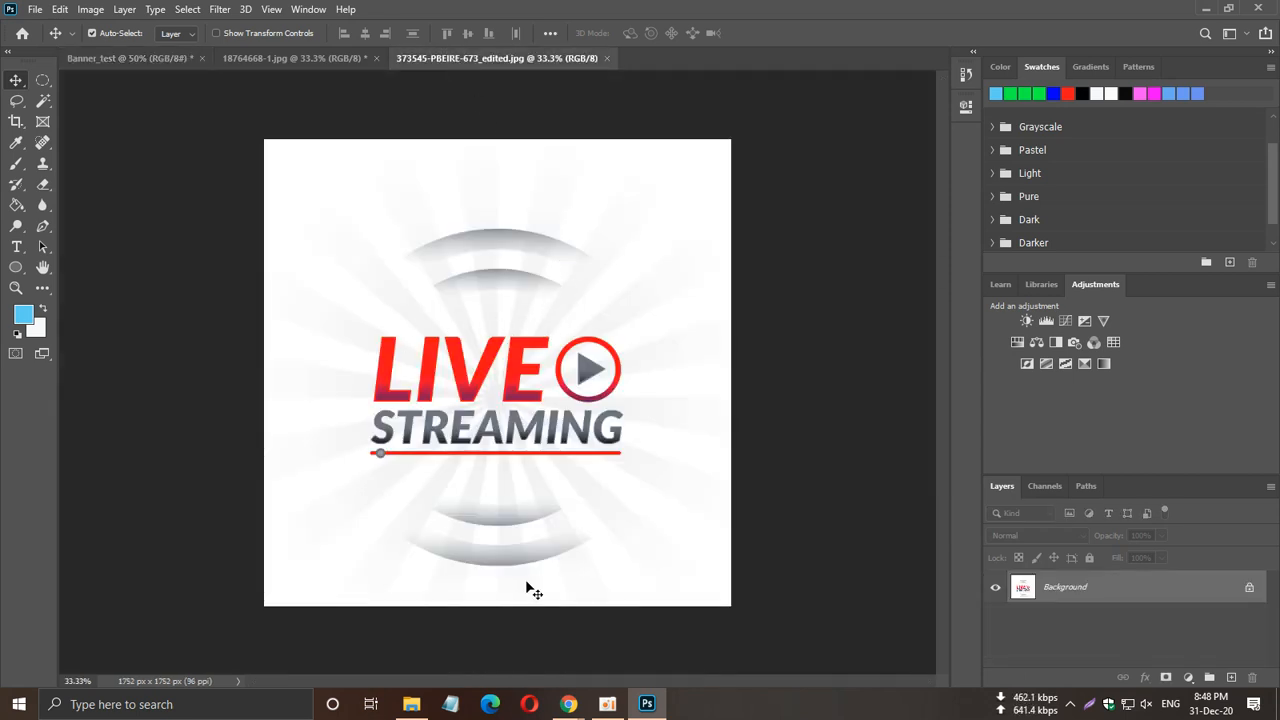
left_click(43, 81)
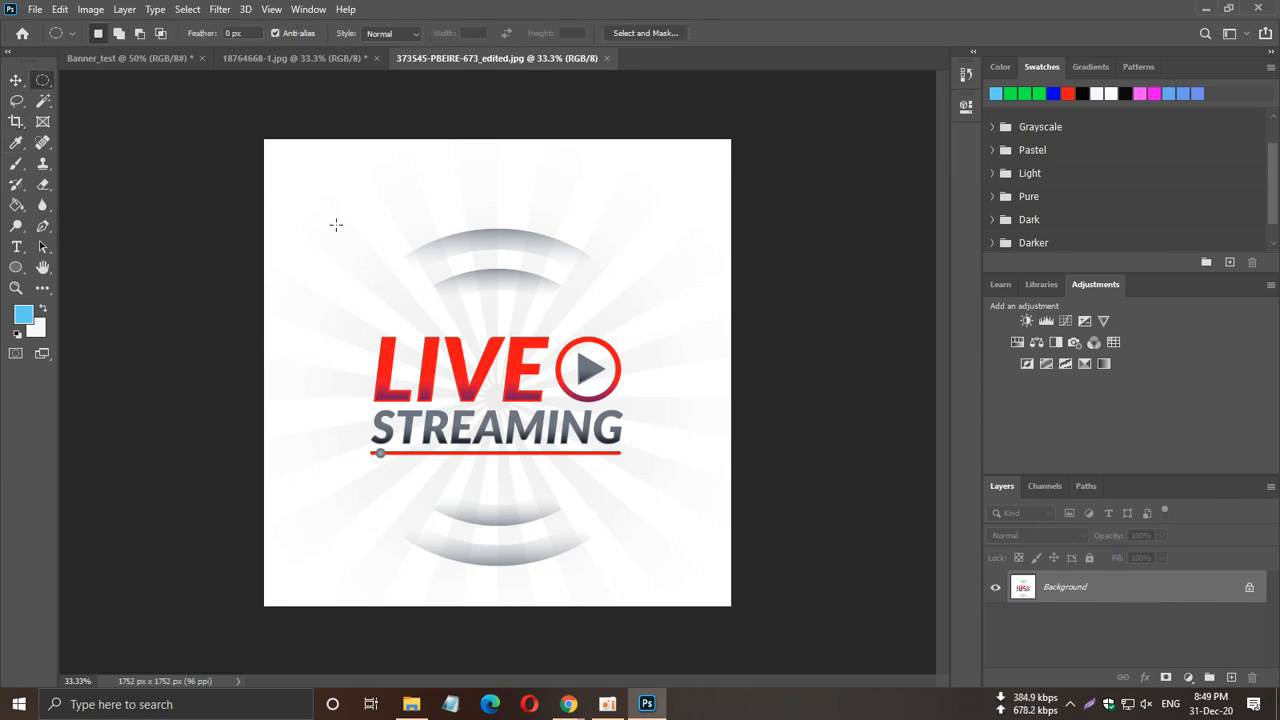
left_click_drag(330, 225, 734, 592)
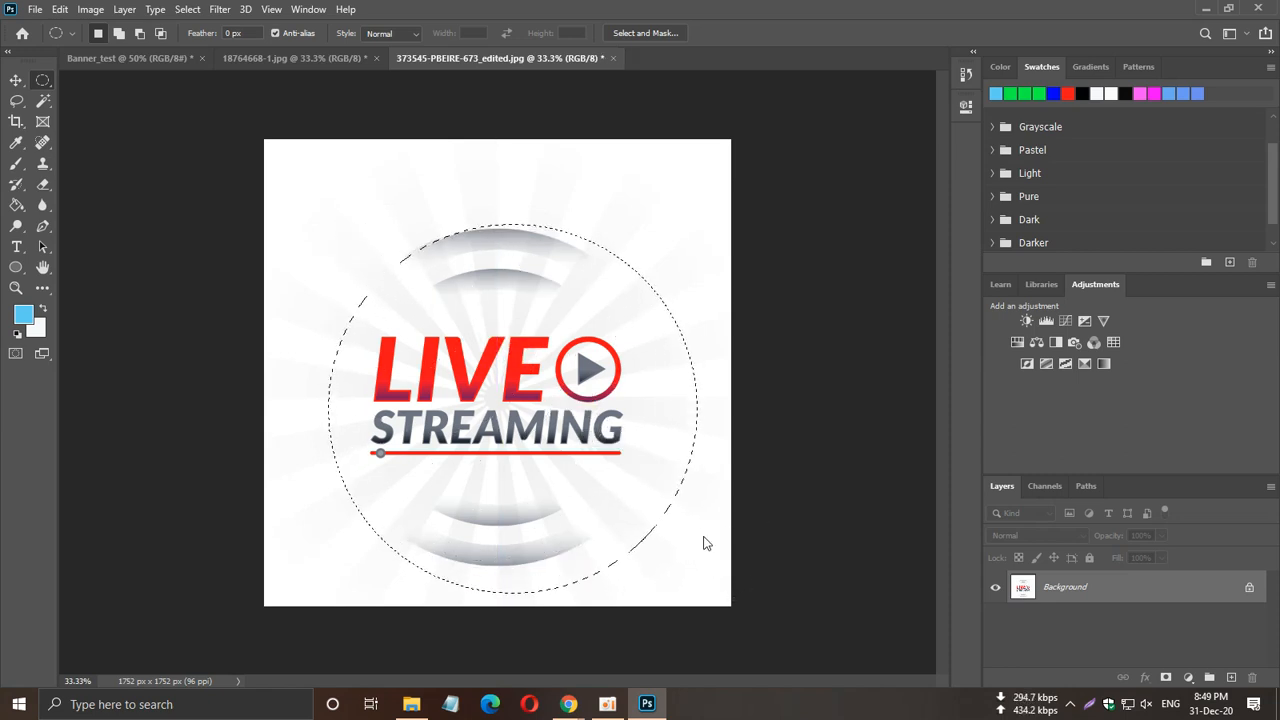
left_click_drag(703, 534, 686, 531)
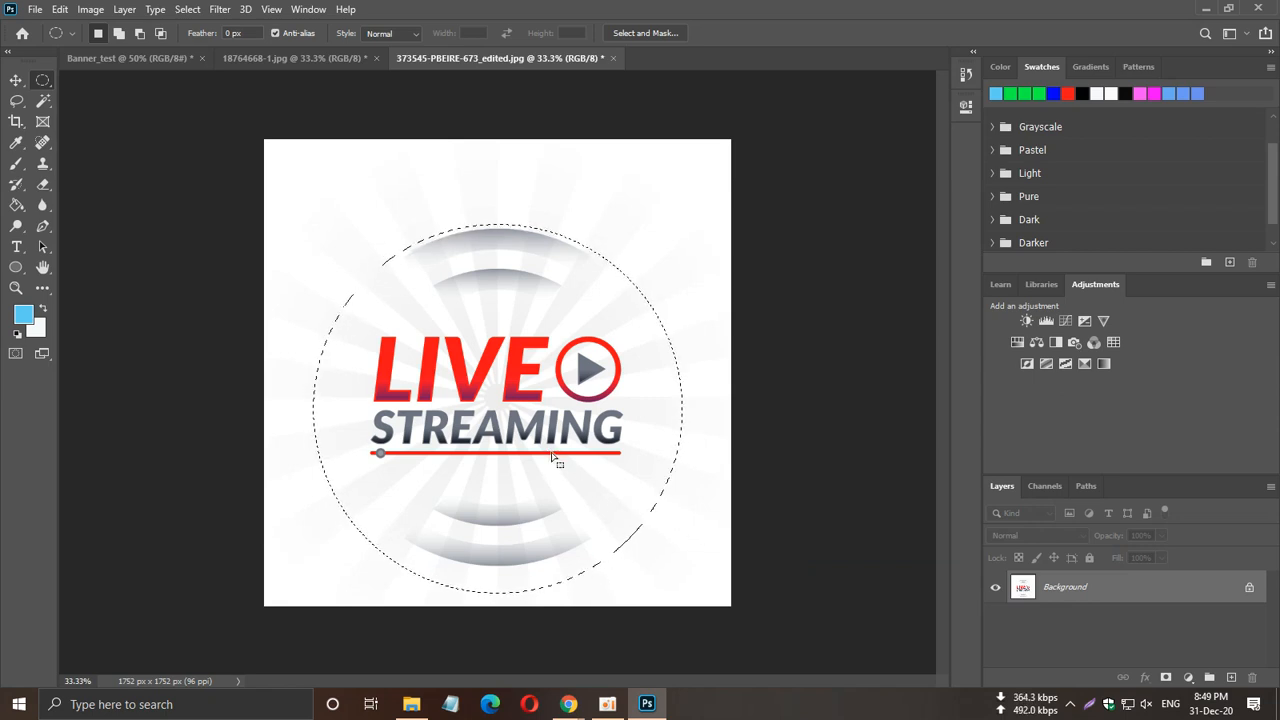
Move the circular selection up and nudge it down in small steps to centre it vertically on the Live Streaming artwork.
left_click_drag(553, 456, 551, 442)
key("Down")
key("Down")
key("Down")
key("Down")
key("Down")
key("Down")
key("Down")
key("Down")
key("Down")
key("Down")
key("Down")
key("Down")
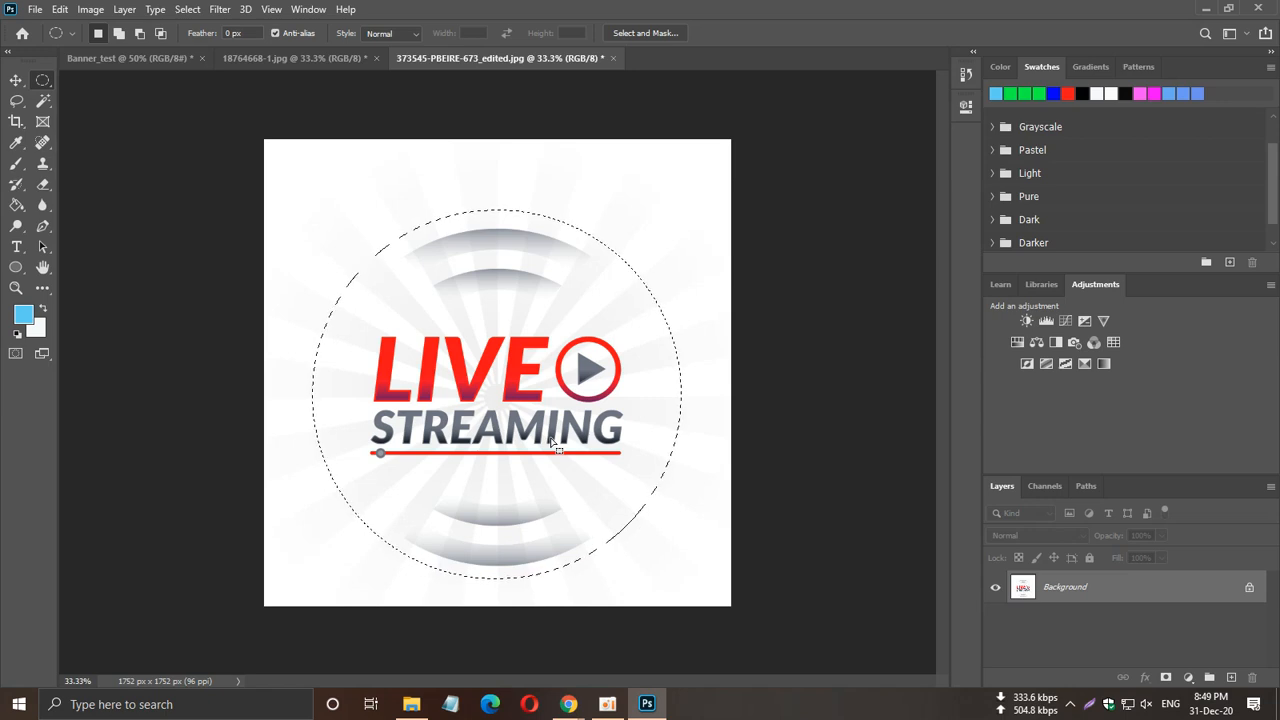
key("Down")
key("Down")
key("Down")
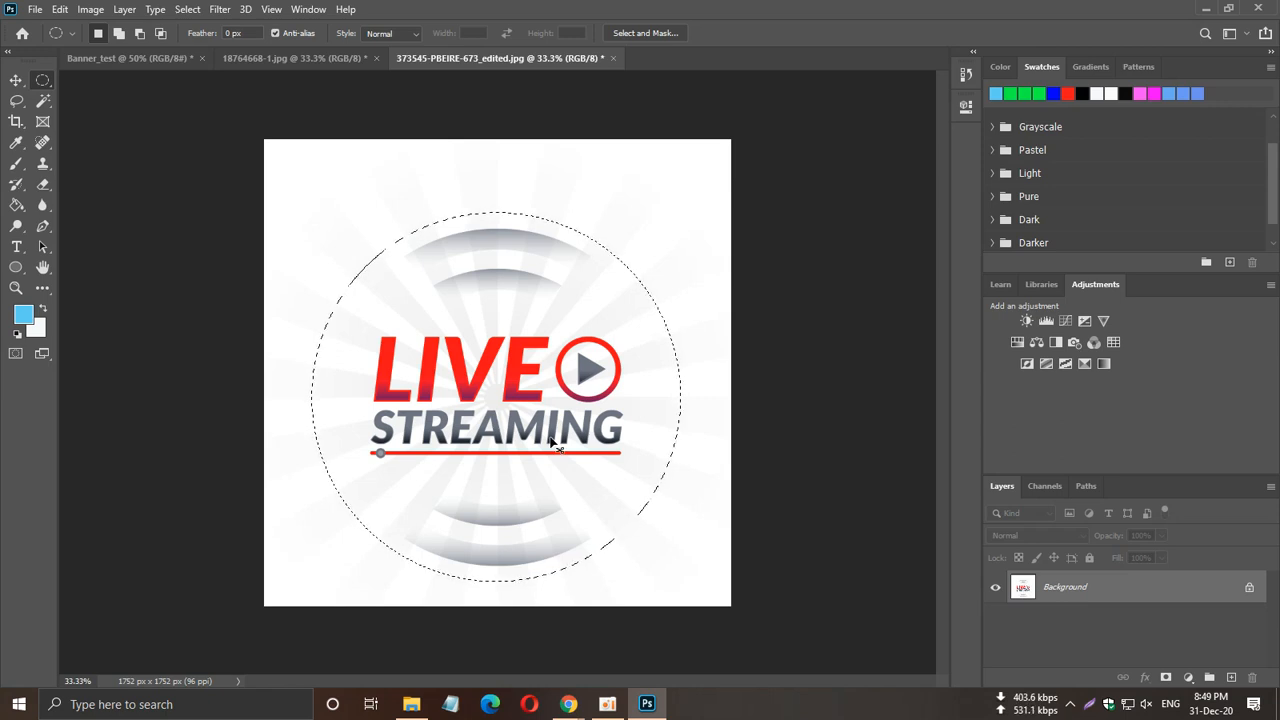
Copy the selected Live Streaming artwork into Banner_test and deselect its layer.
left_click(124, 61)
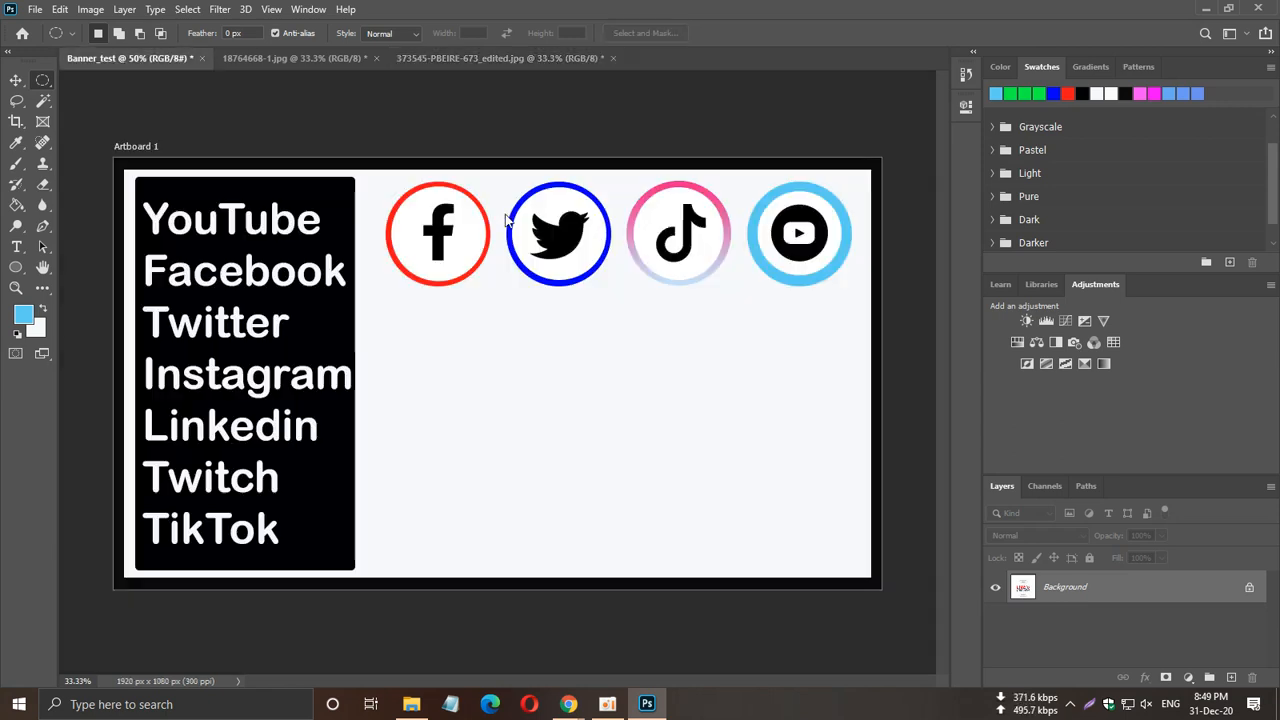
key("ctrl+v")
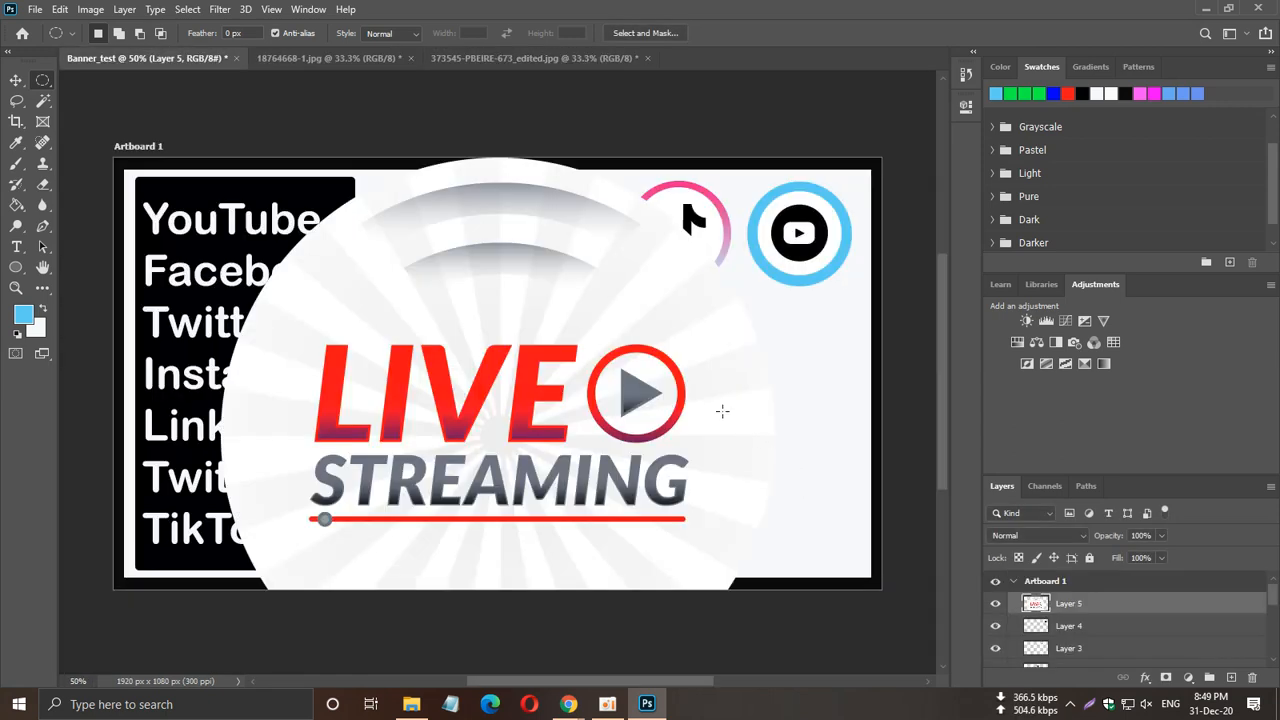
left_click(16, 80)
left_click(488, 130)
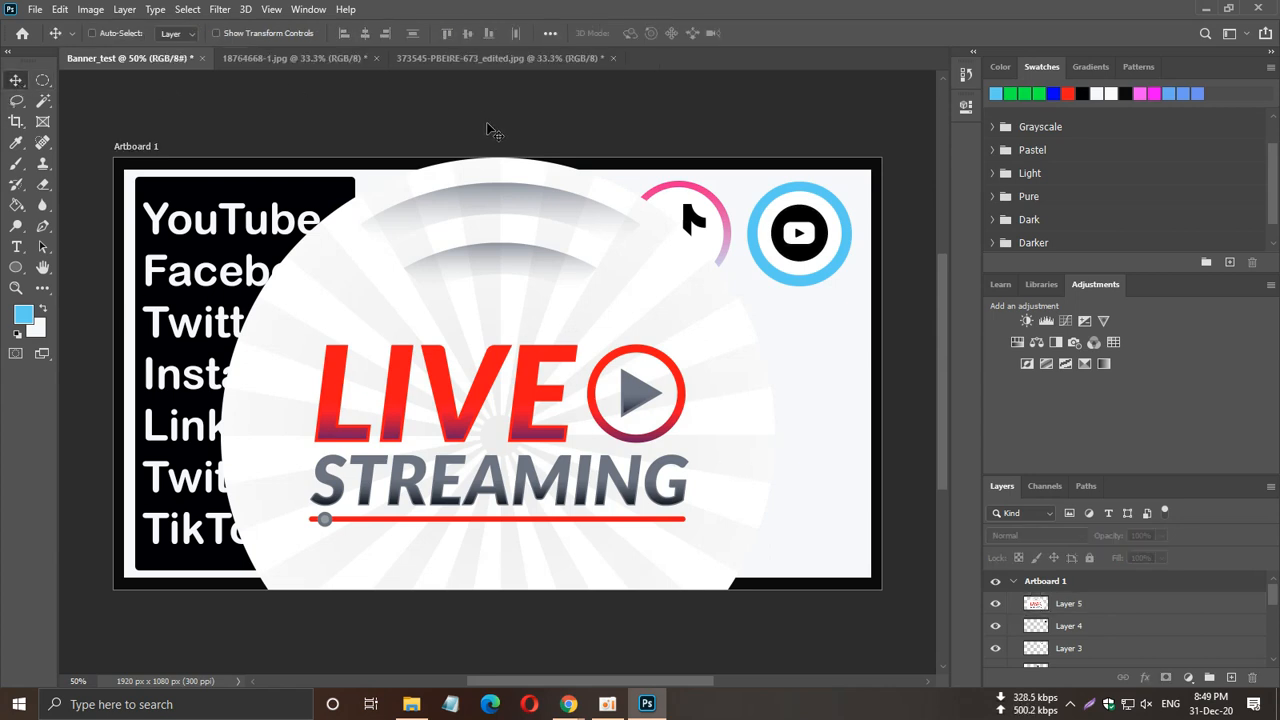
Show the rulers and move the Live Streaming artwork slightly up and to the right.
key("ctrl+r")
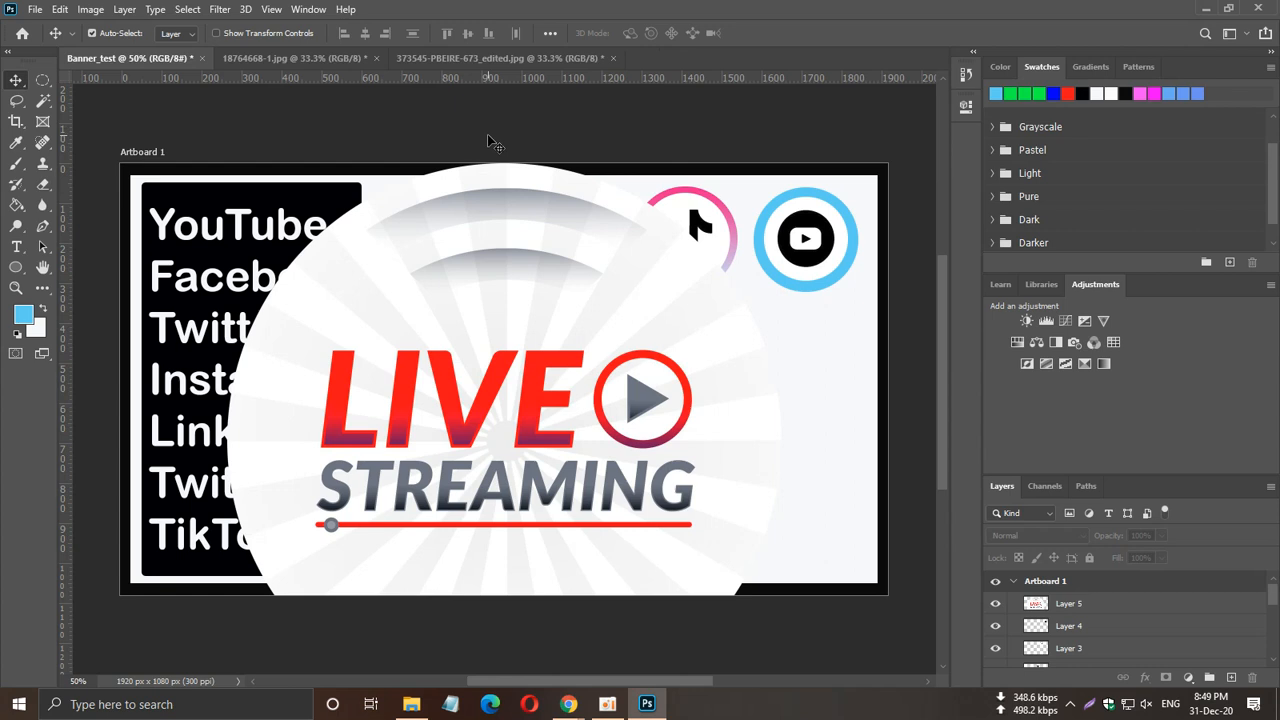
left_click(511, 318, "ctrl")
left_click_drag(511, 320, 519, 305)
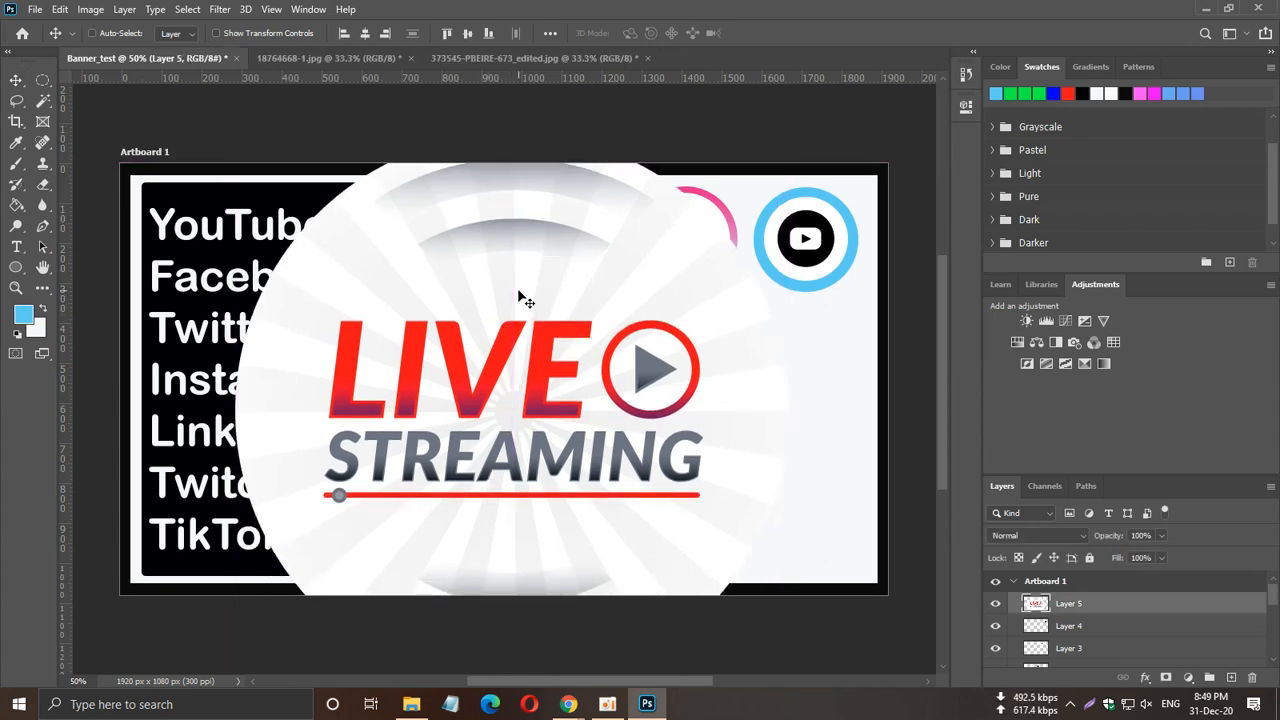
Scale the Live Streaming artwork to about 49% width and 45% height, and place it in the empty area below the social icons.
key("ctrl+t")
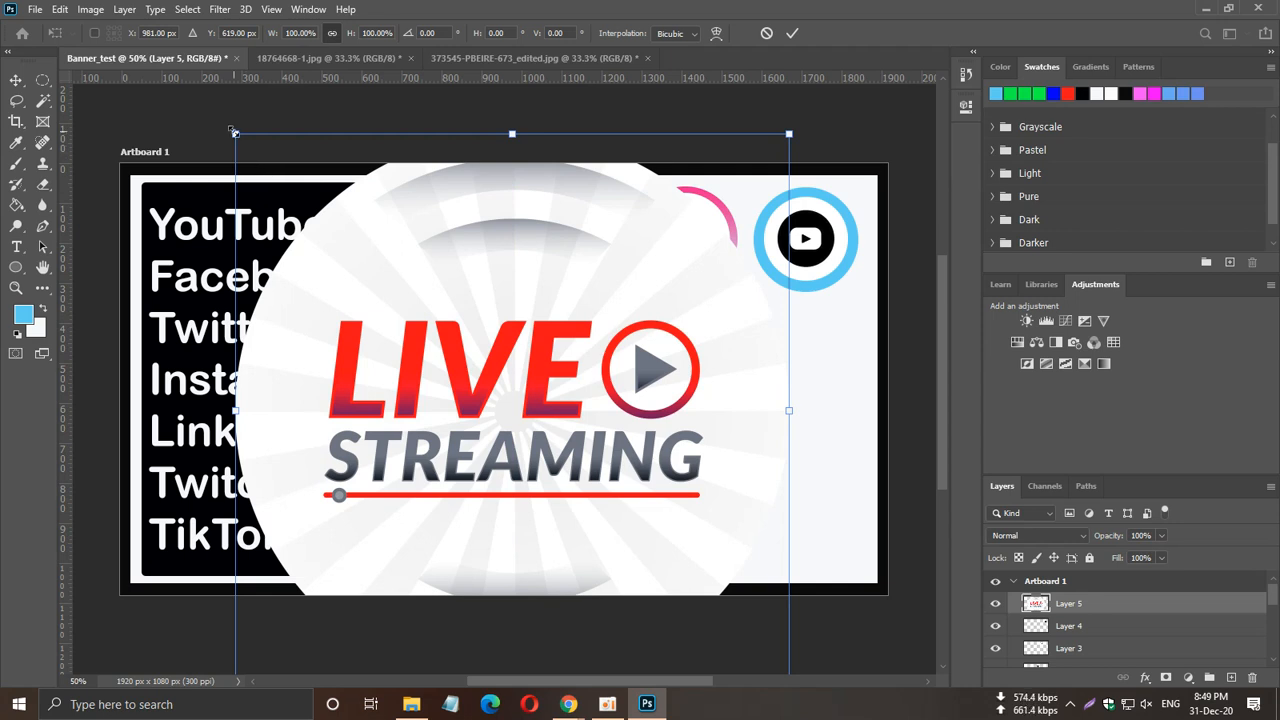
left_click_drag(233, 132, 490, 389)
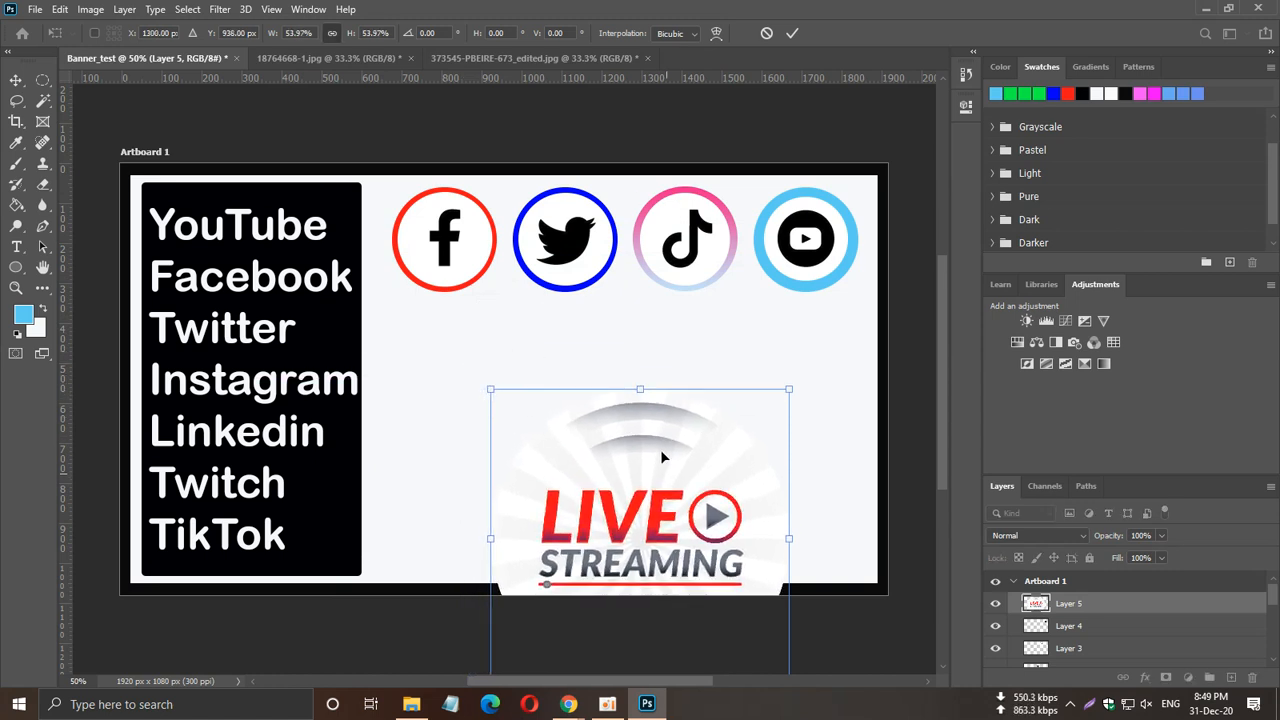
left_click_drag(661, 457, 654, 359)
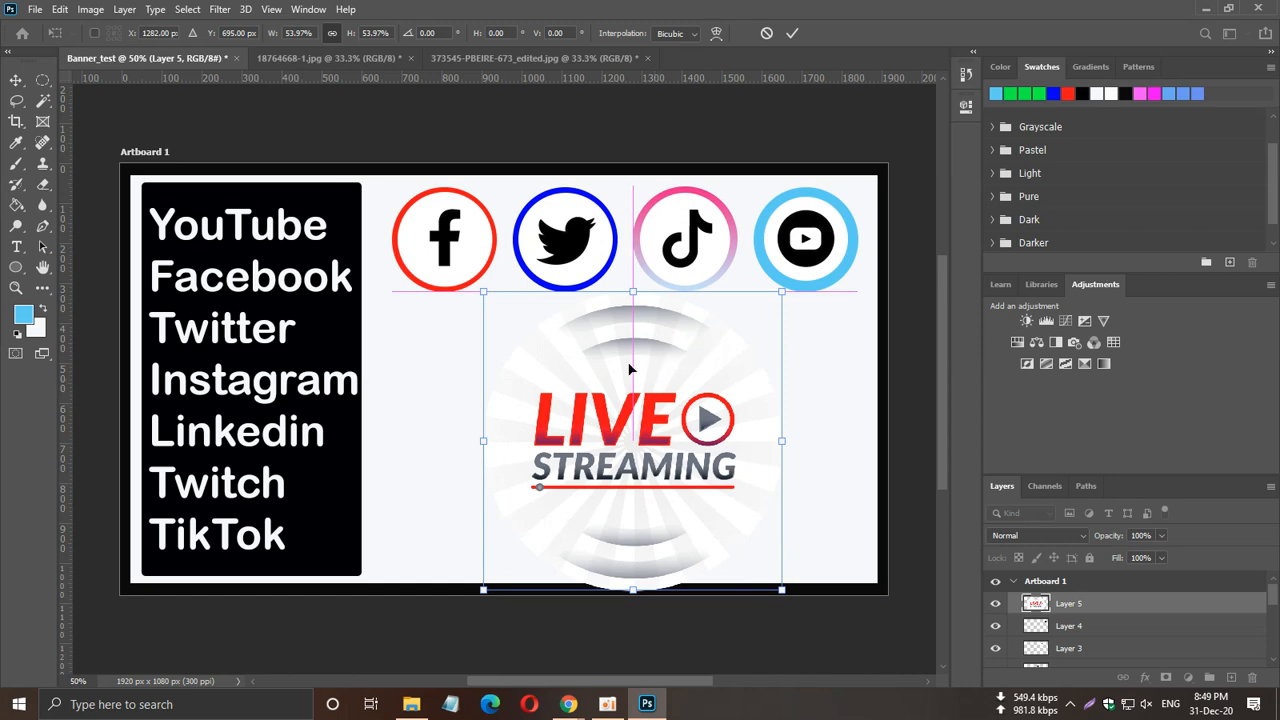
left_click_drag(481, 293, 509, 349)
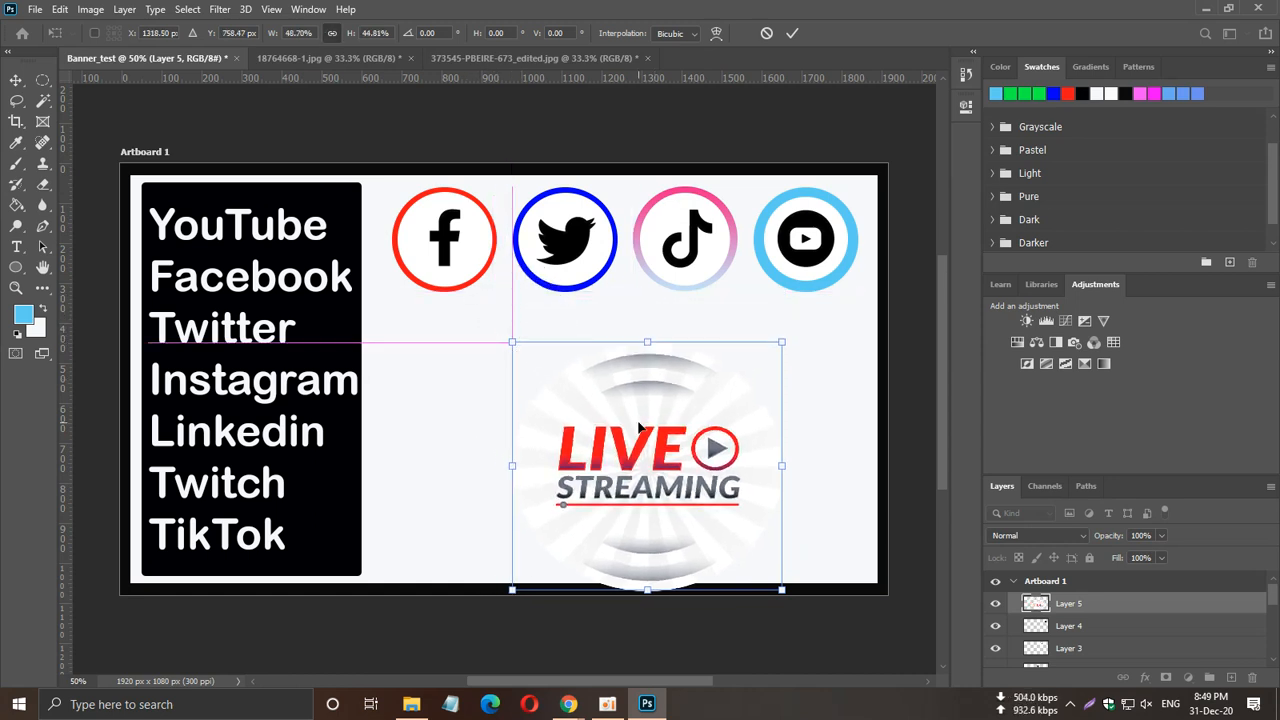
left_click_drag(640, 428, 624, 401)
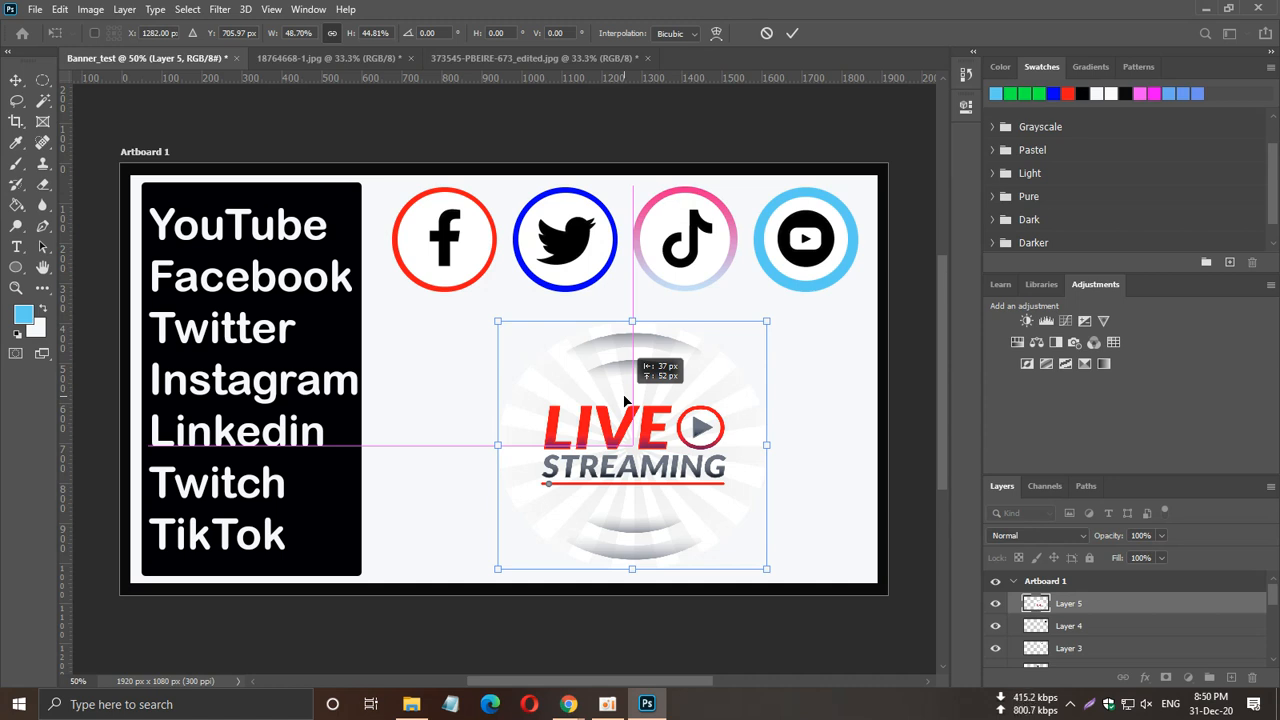
left_click_drag(624, 401, 618, 400)
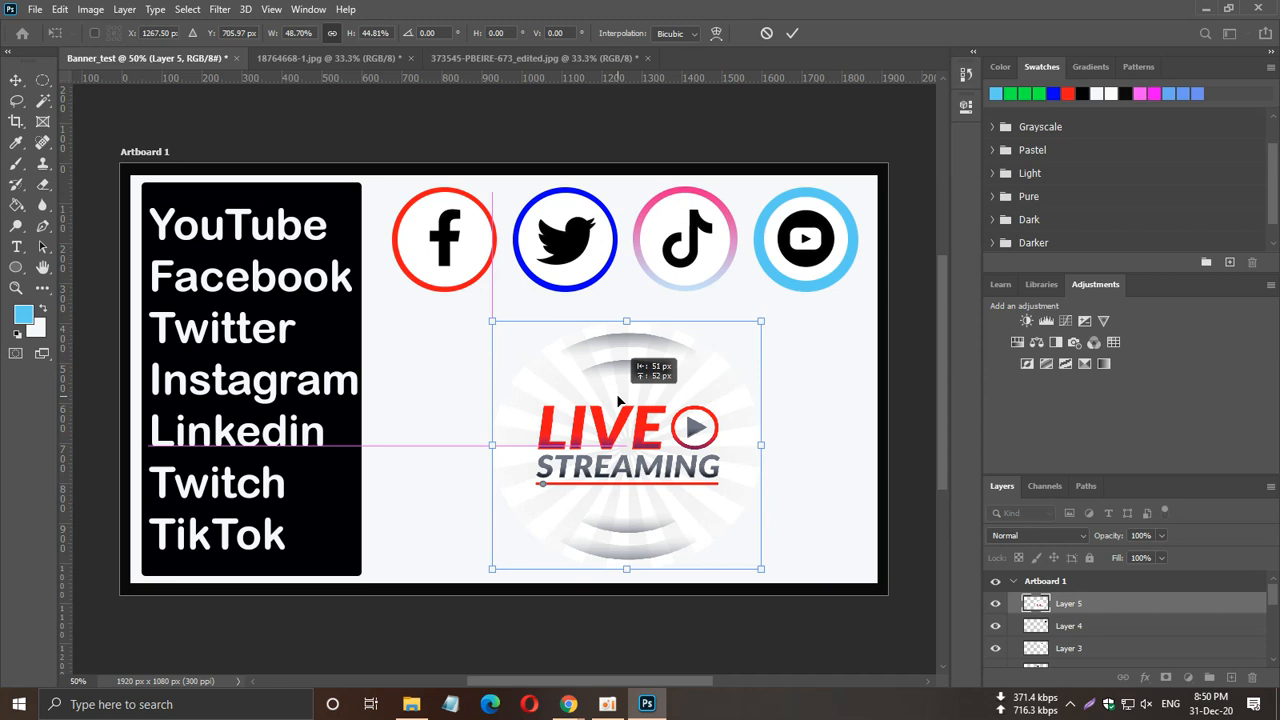
left_click_drag(618, 400, 620, 400)
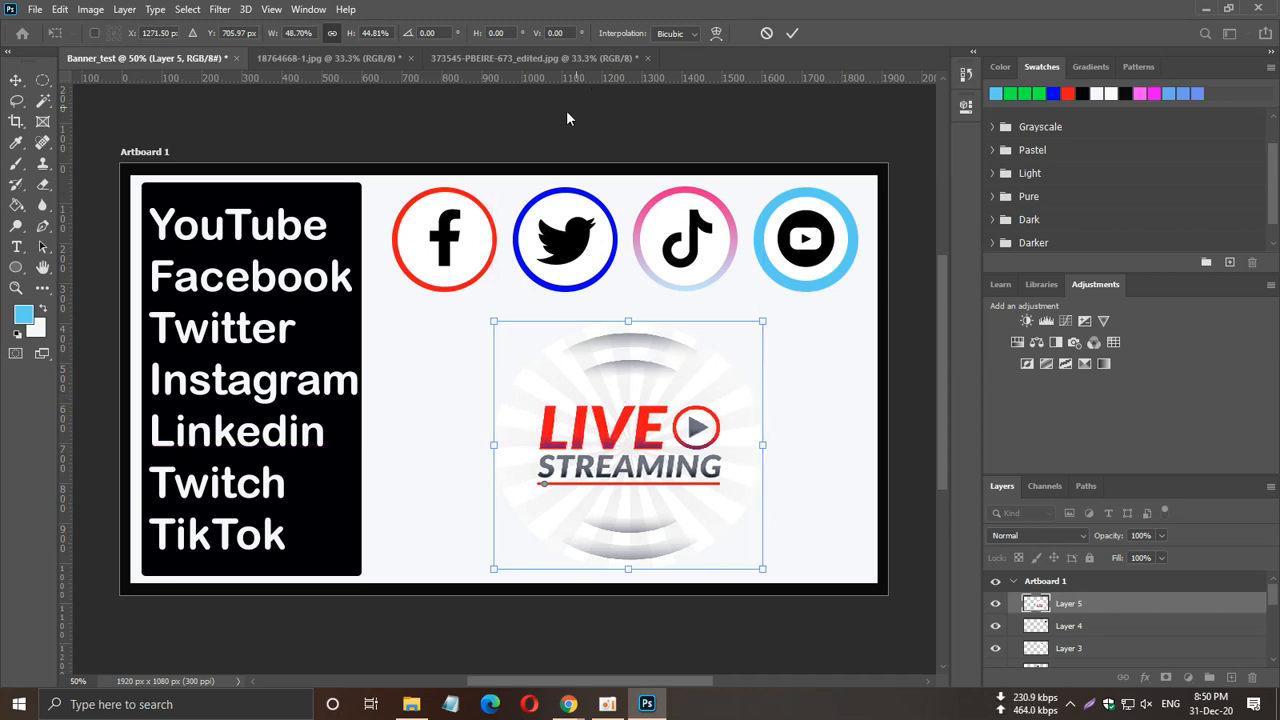
key("Return")
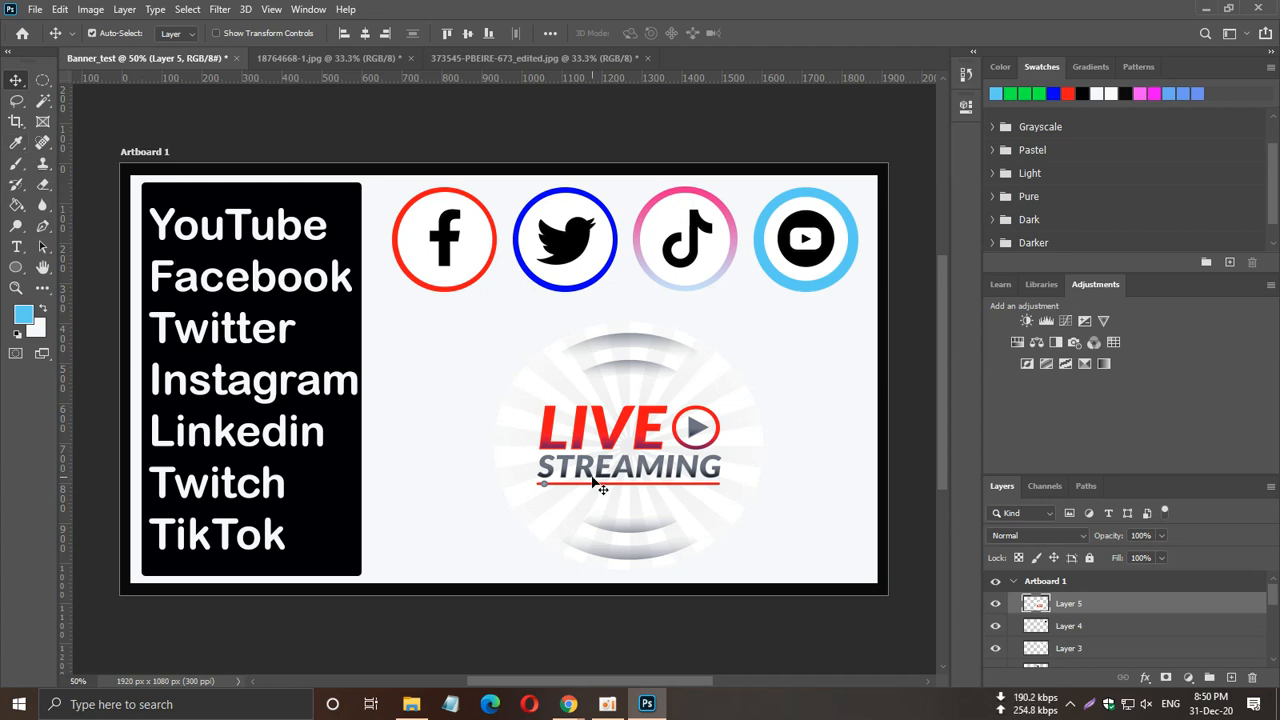
Sample white from the edge of the Live Streaming artwork as the foreground colour with the Eyedropper Tool.
left_click(14, 148)
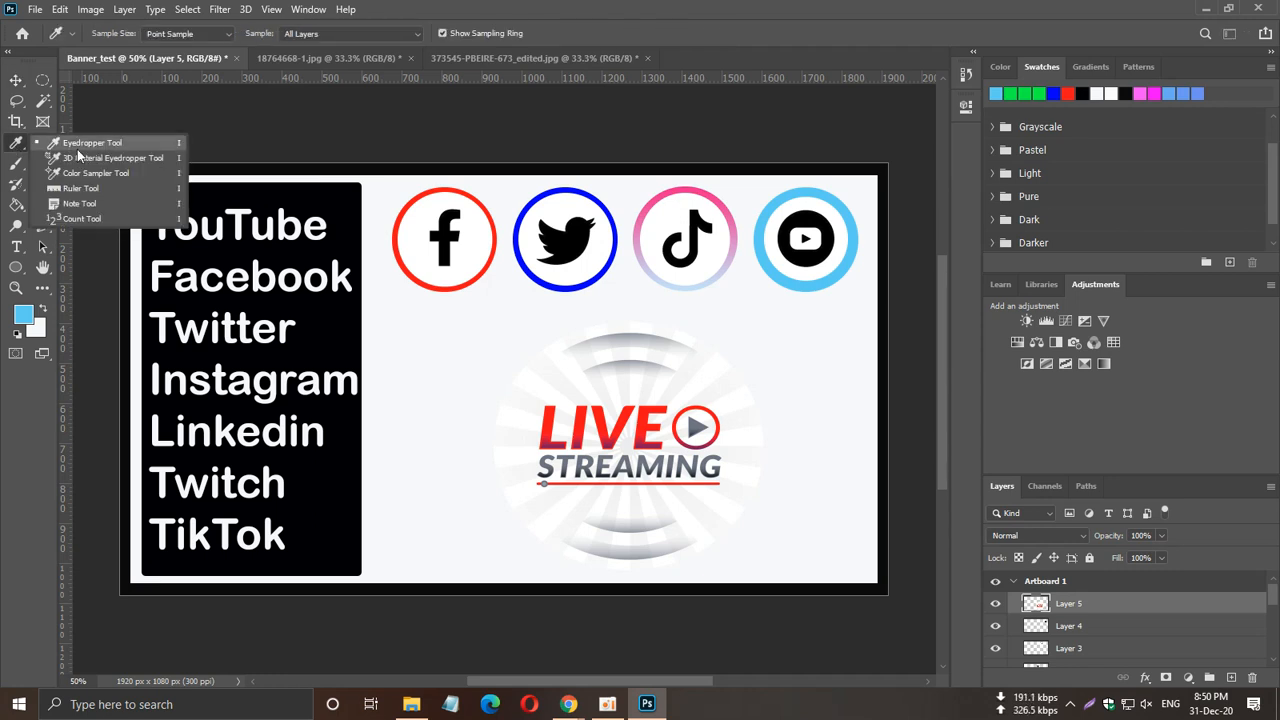
left_click(120, 148)
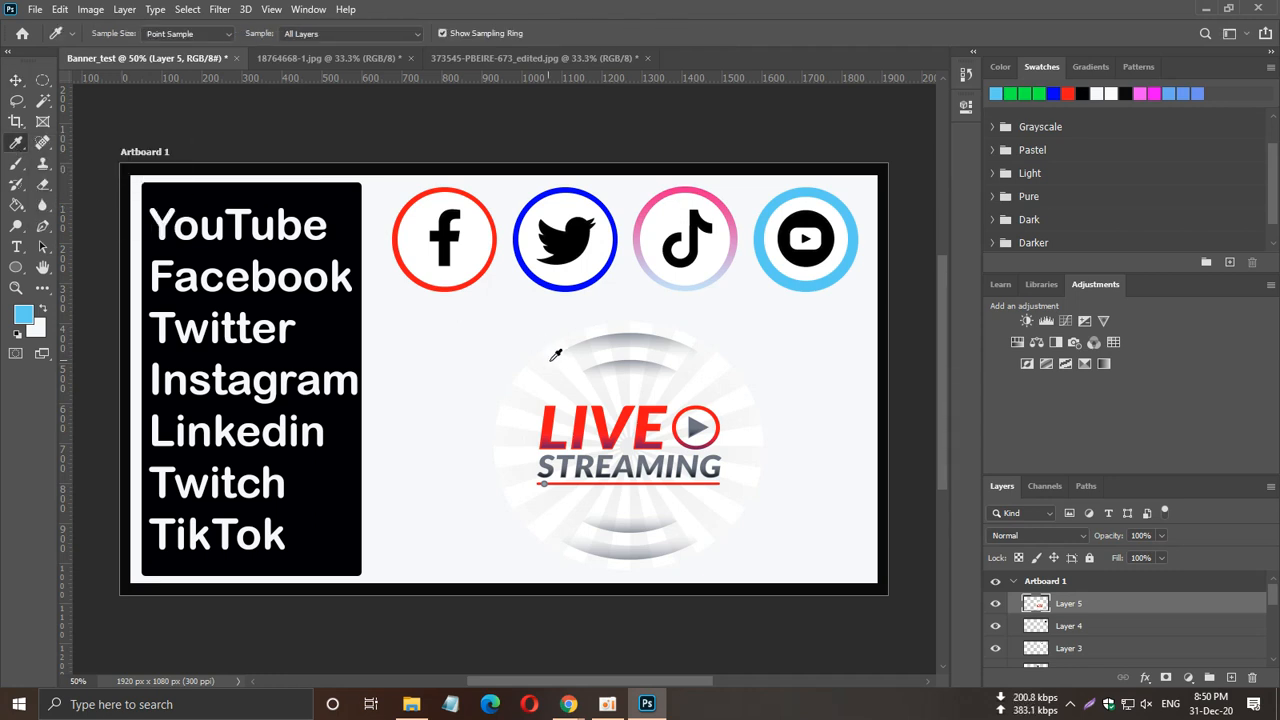
left_click(717, 368)
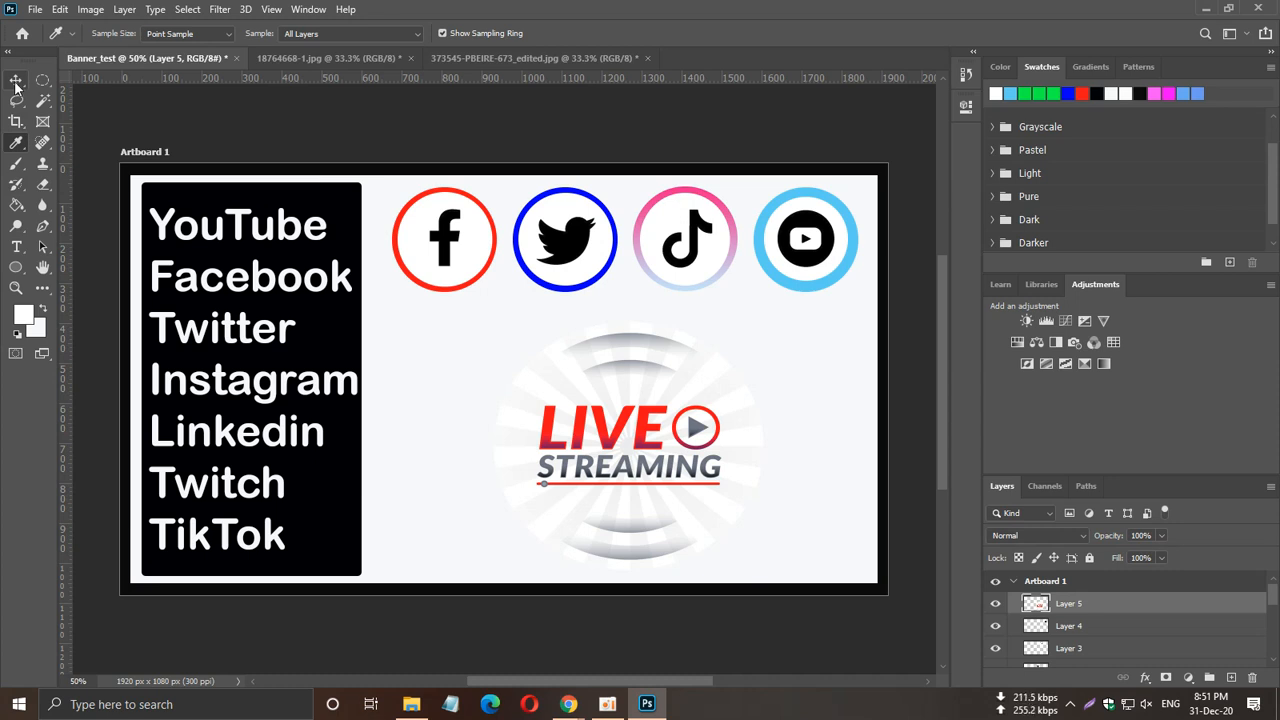
Sample black from the YouTube icon as the foreground colour with the Eyedropper Tool.
right_click(16, 145)
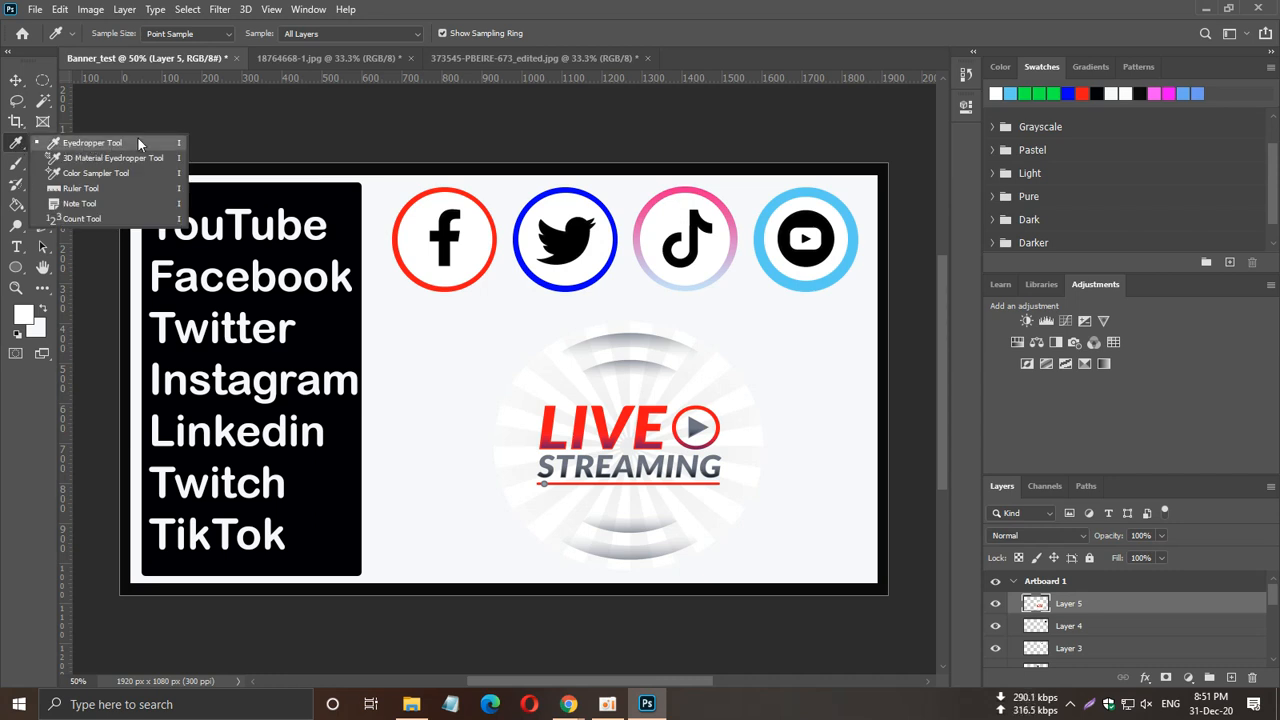
left_click(138, 143)
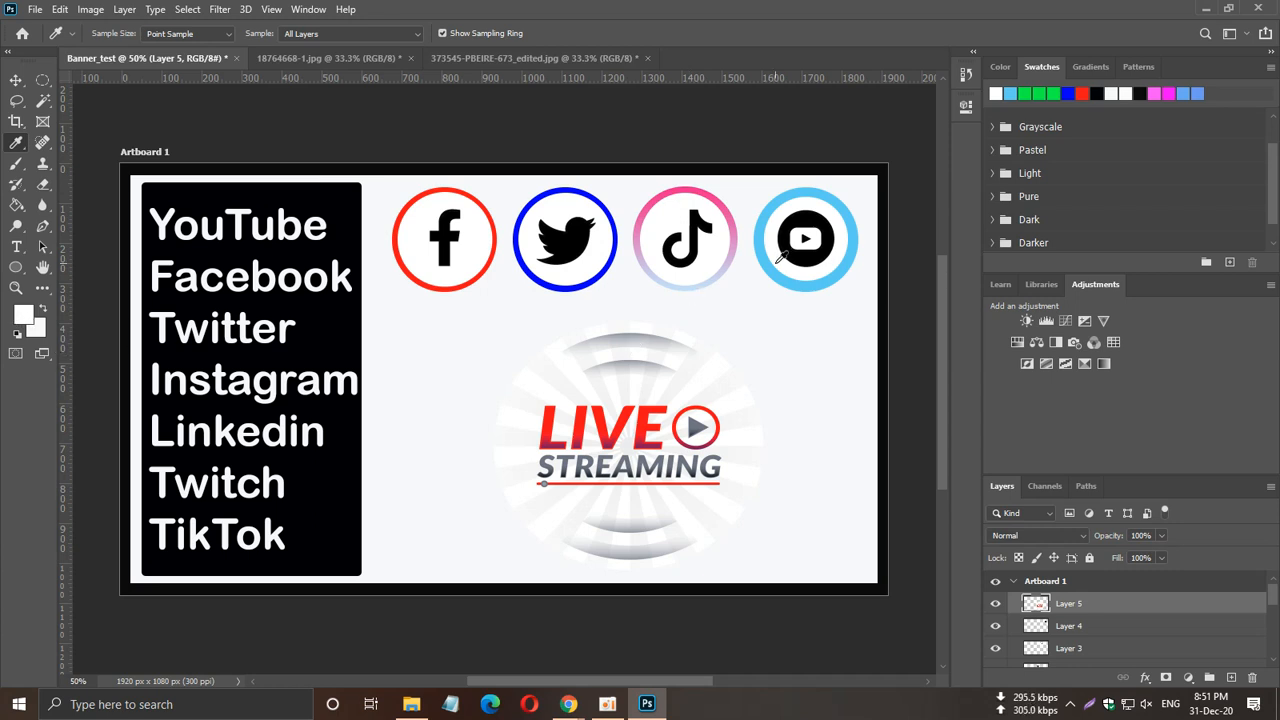
left_click(800, 229)
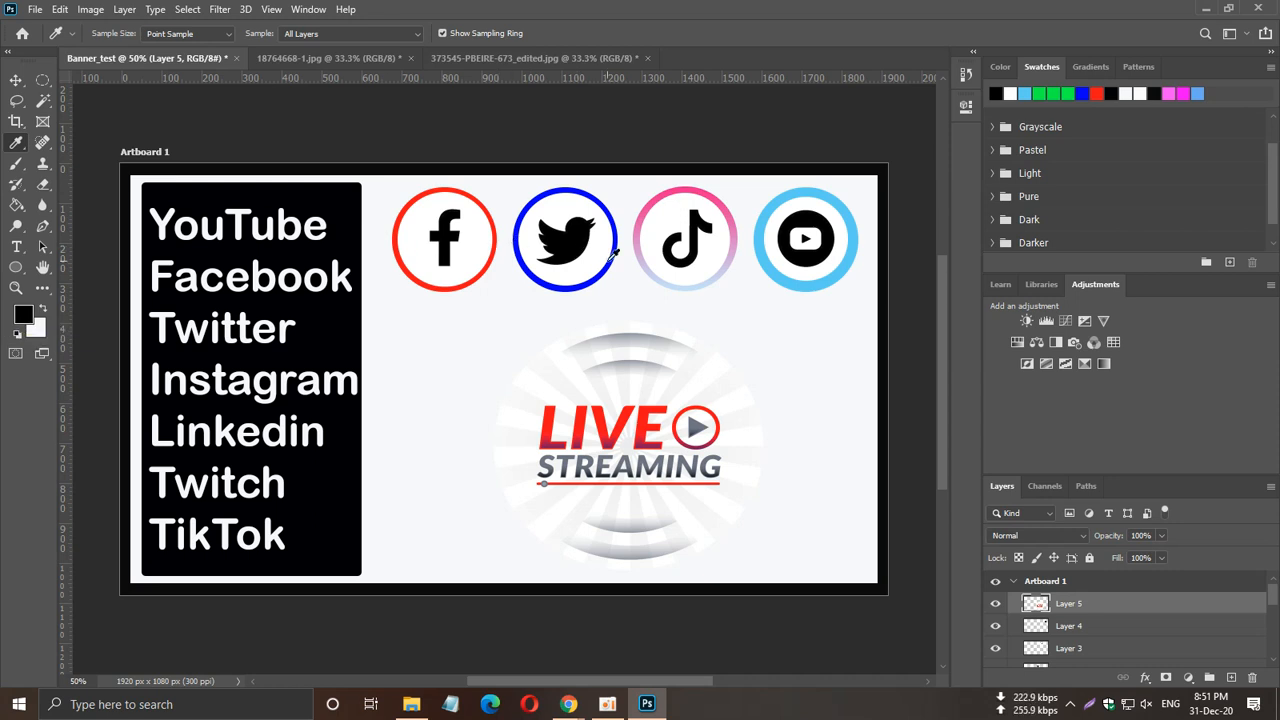
Sample colours with the Eyedropper: blue from the Twitter ring, red from LIVE, grey from STREAMING and white from the round badge.
left_click(567, 289)
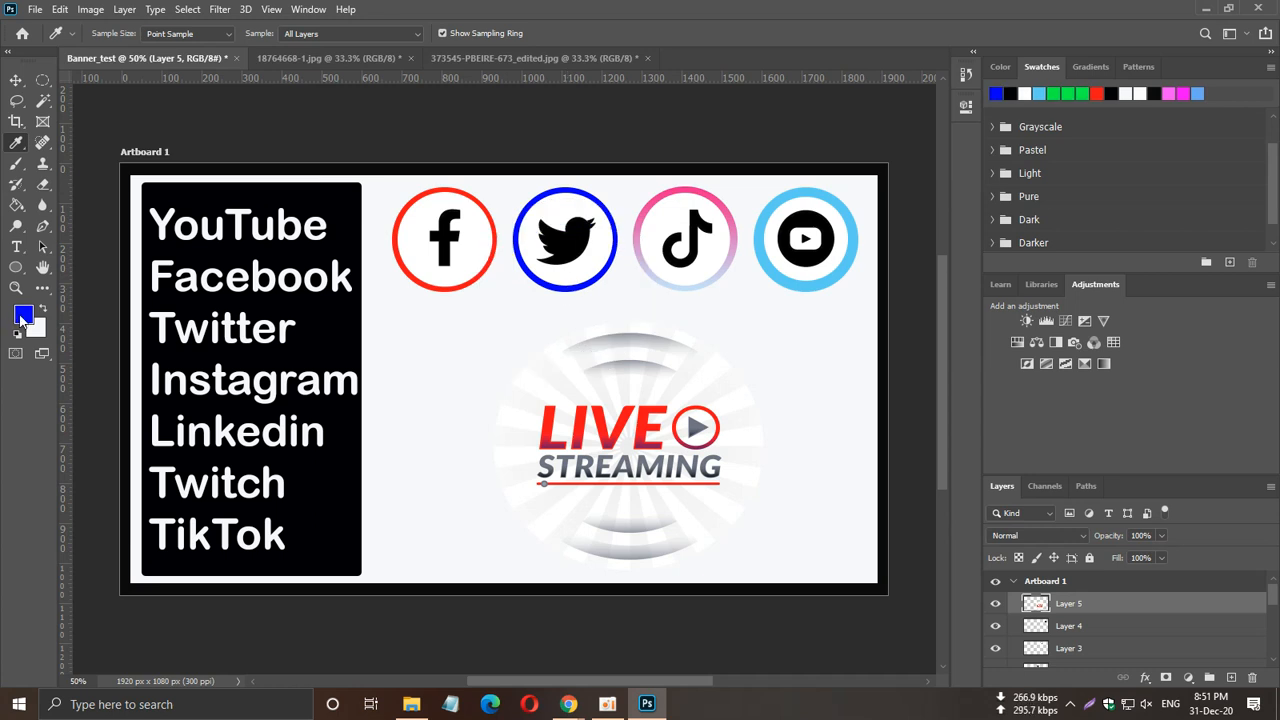
left_click(548, 421)
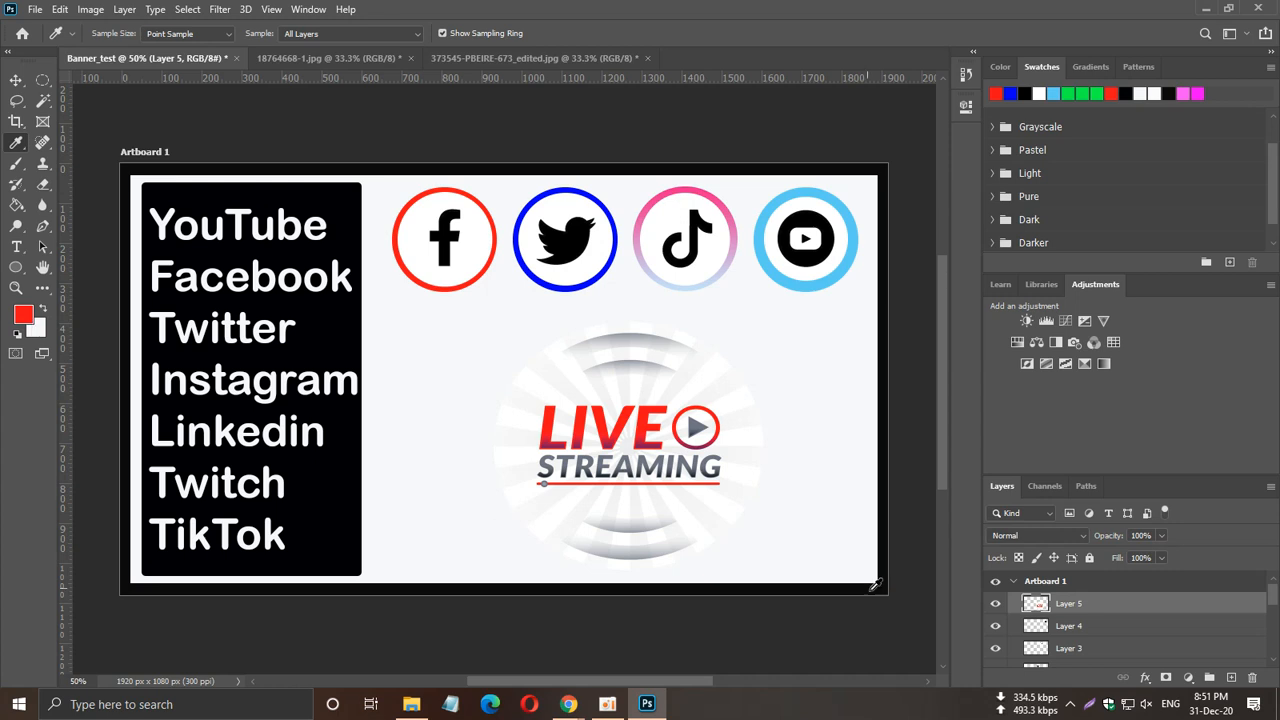
left_click(710, 457)
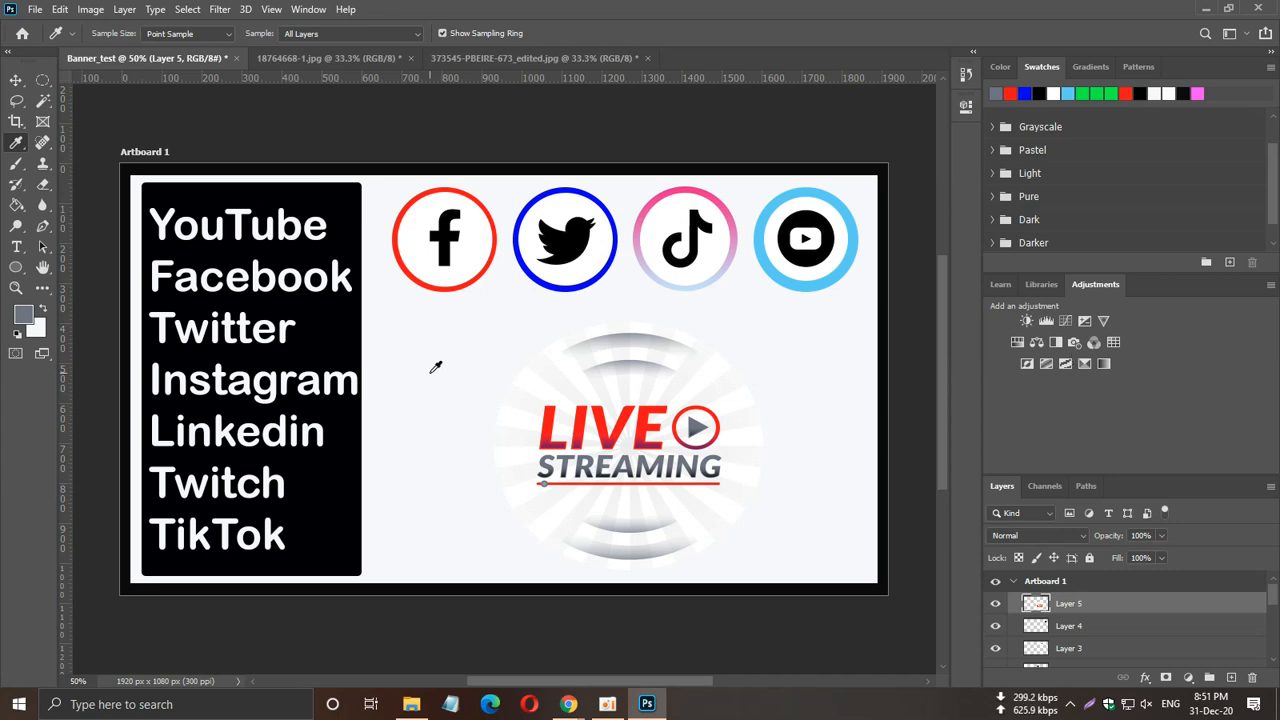
left_click(700, 385)
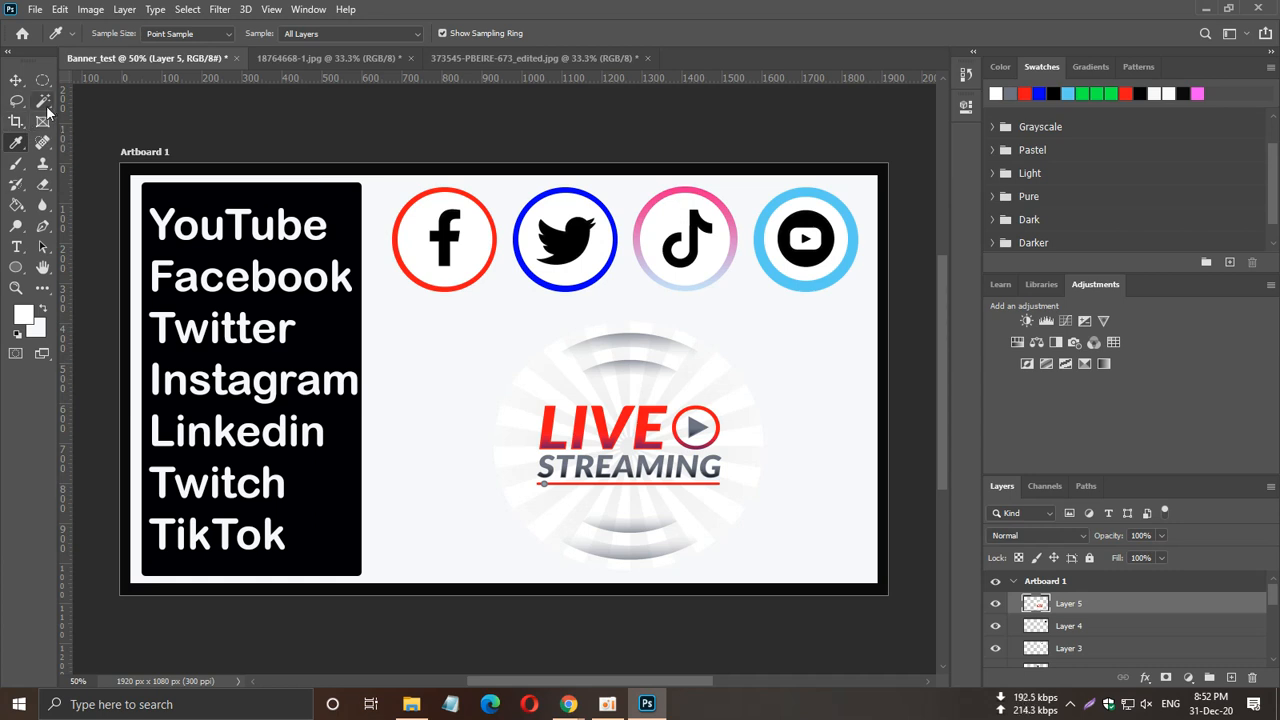
Toggle the visibility of the Rounded Rectangle 1 and Rectangle 2 layers to identify the banner's background shape.
scroll(1055, 627, "down", 3)
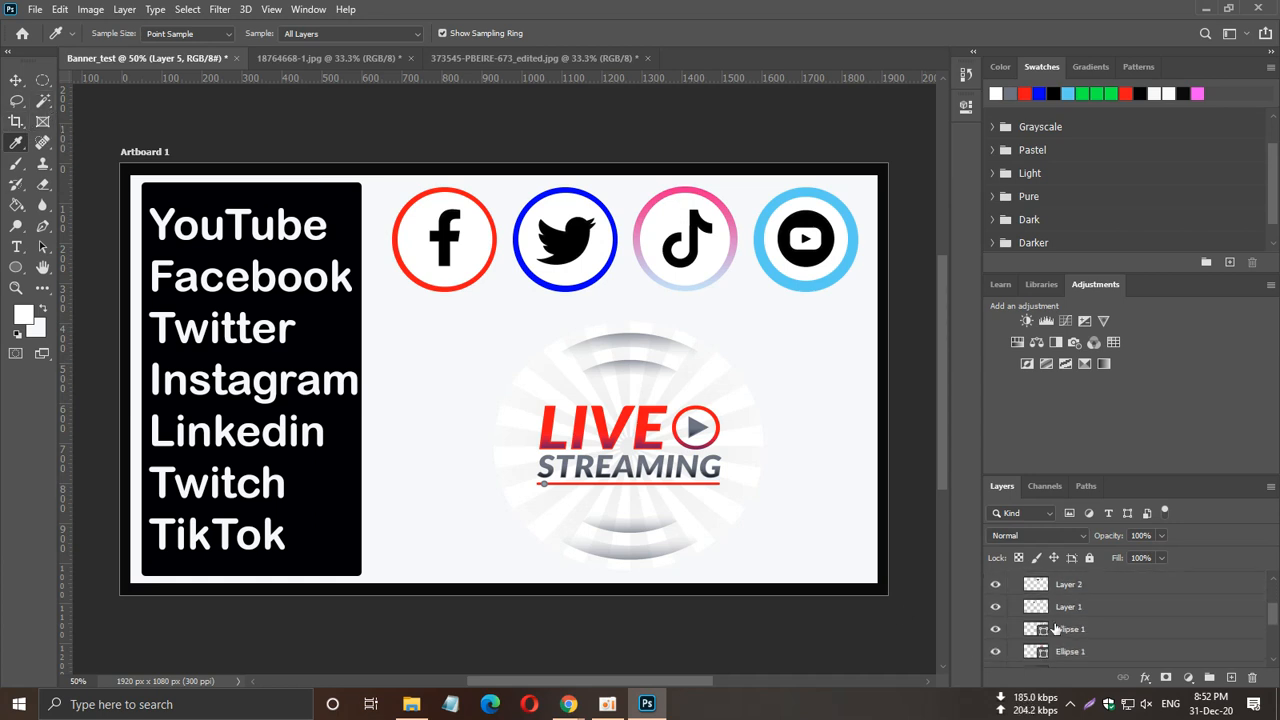
scroll(1055, 627, "down", 3)
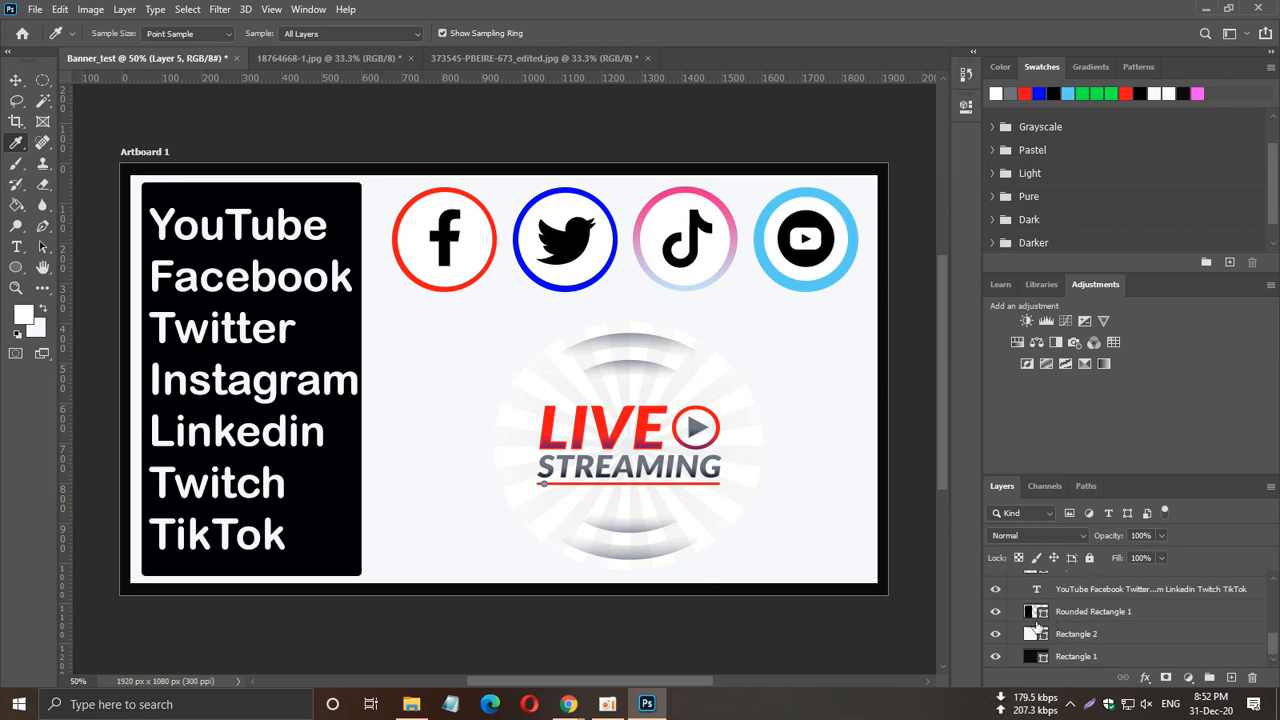
left_click(995, 613)
left_click(995, 613)
left_click(995, 636)
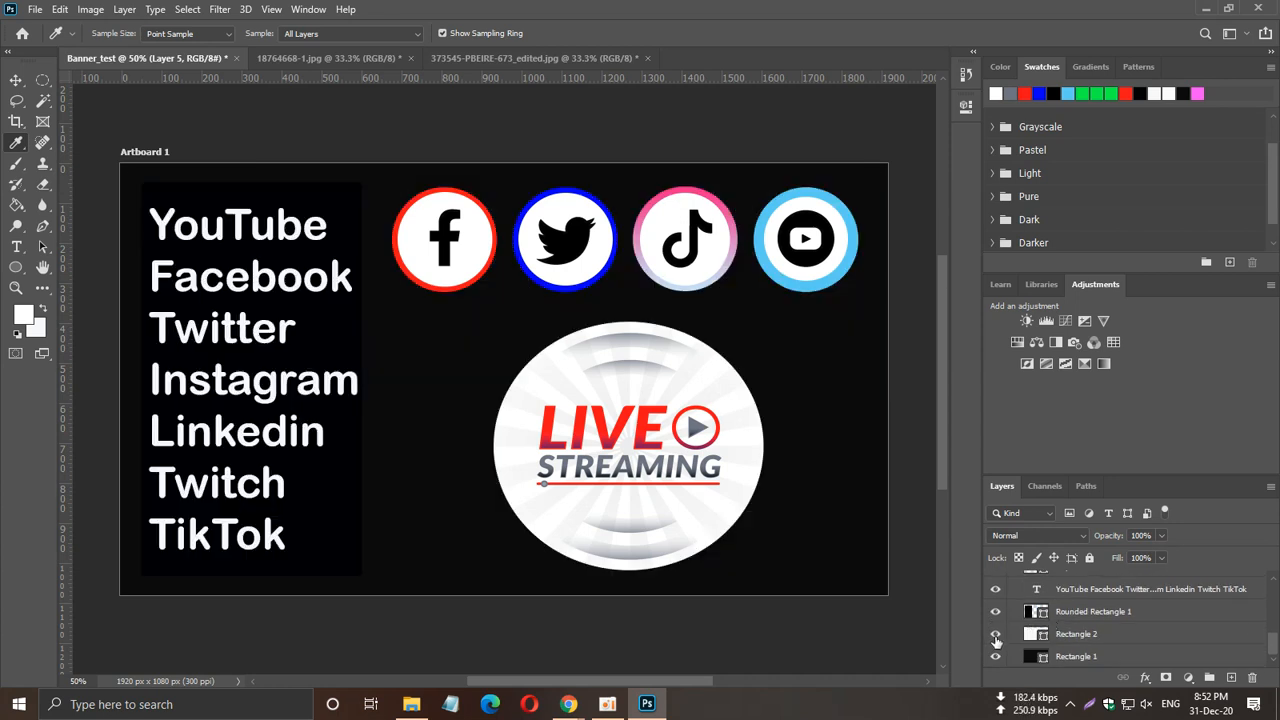
left_click(995, 636)
left_click(995, 636)
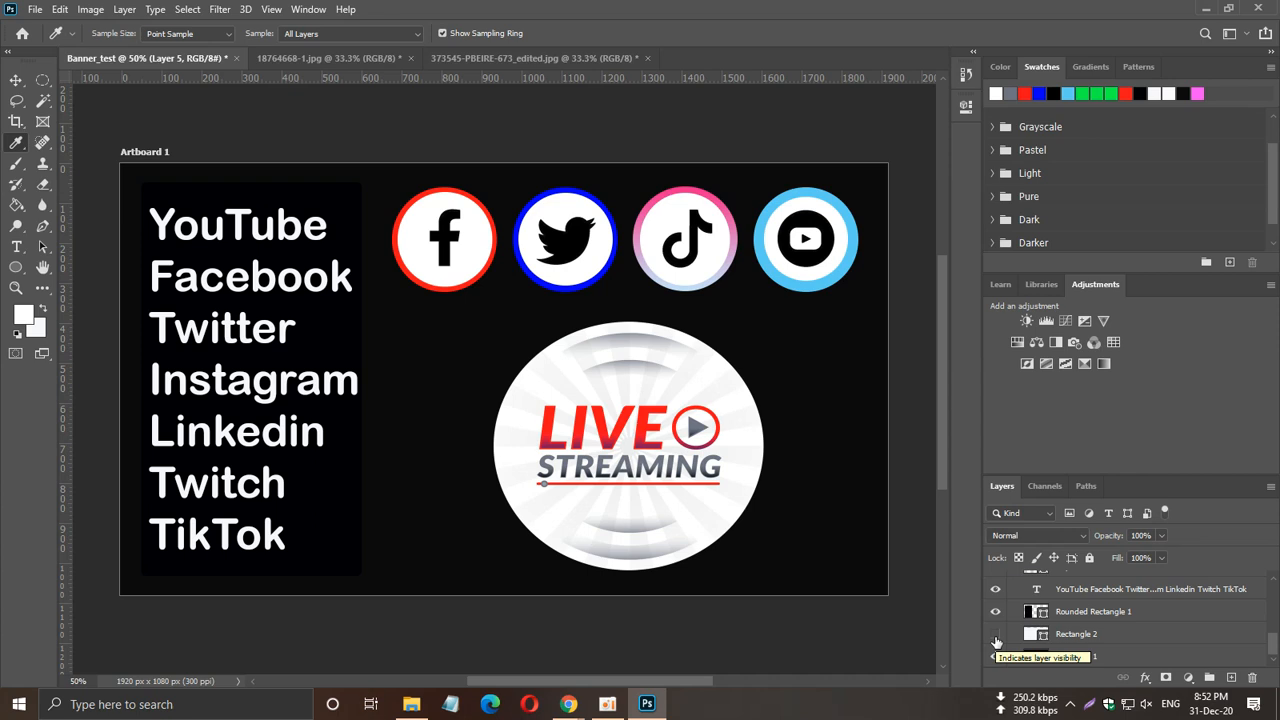
left_click(995, 636)
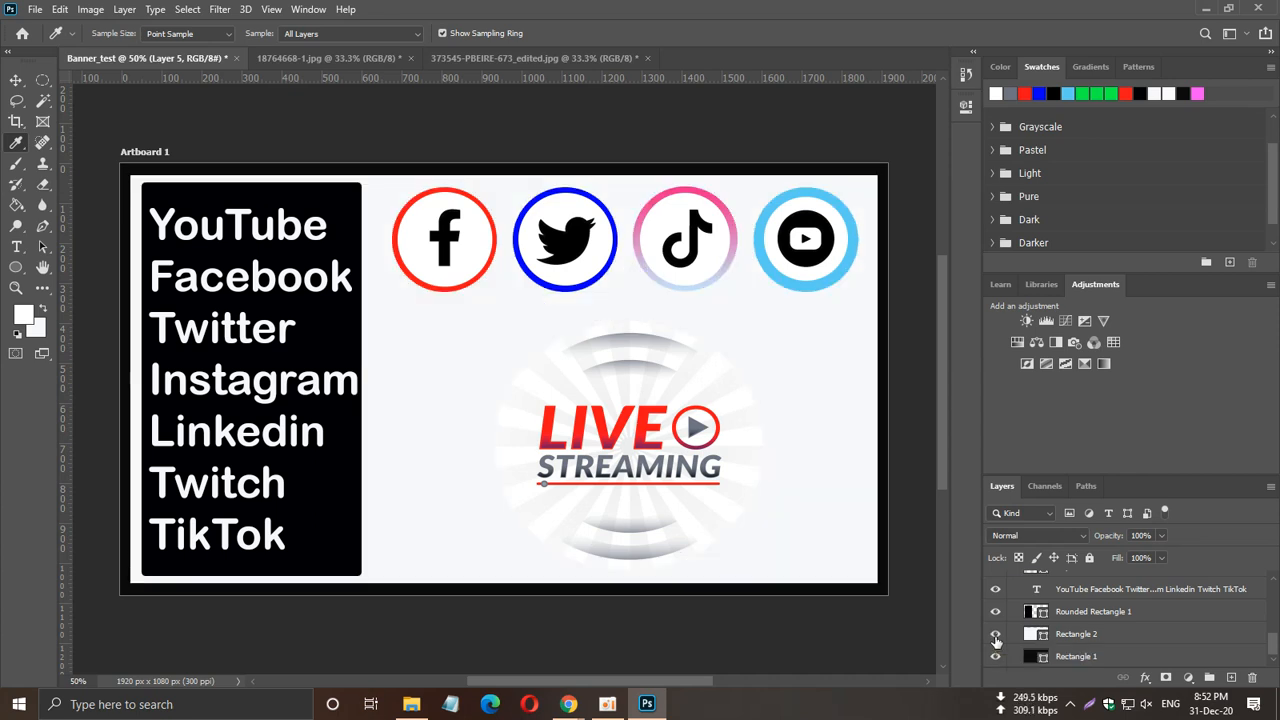
Select the Rectangle 2 layer and try the Paint Bucket, Brush and Magic Wand tools on the shape.
left_click(1105, 637)
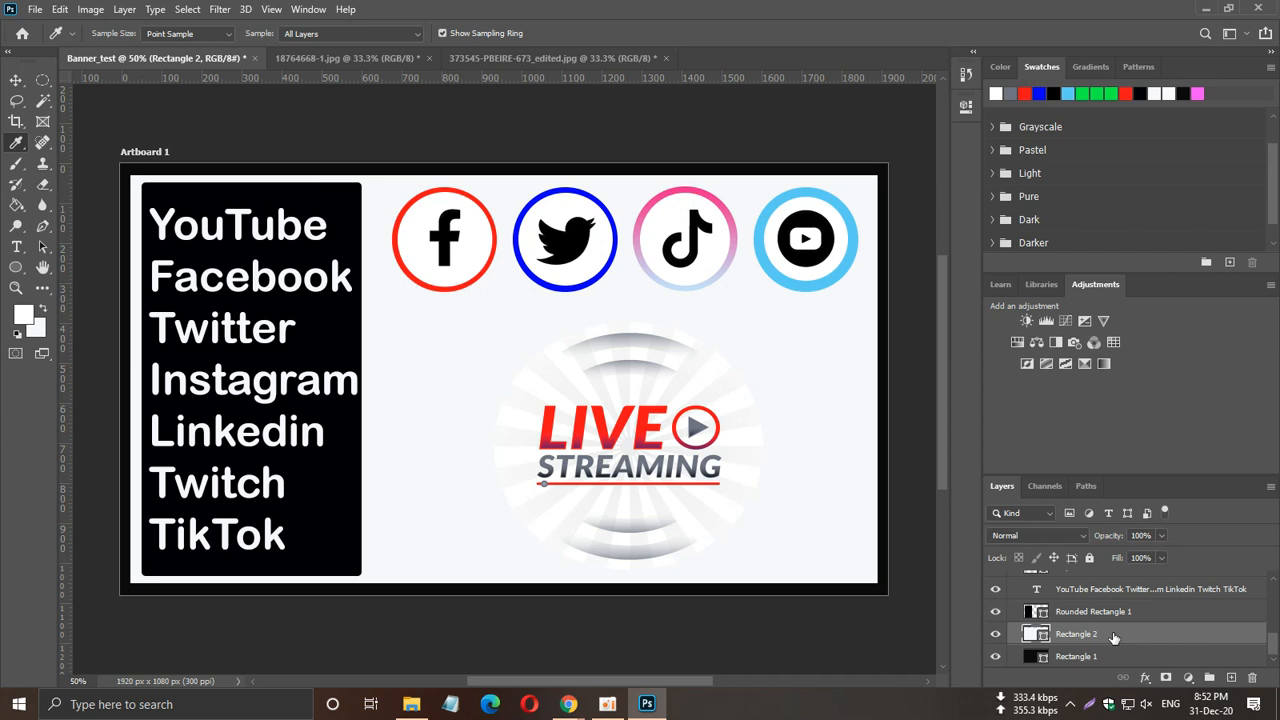
left_click(18, 208)
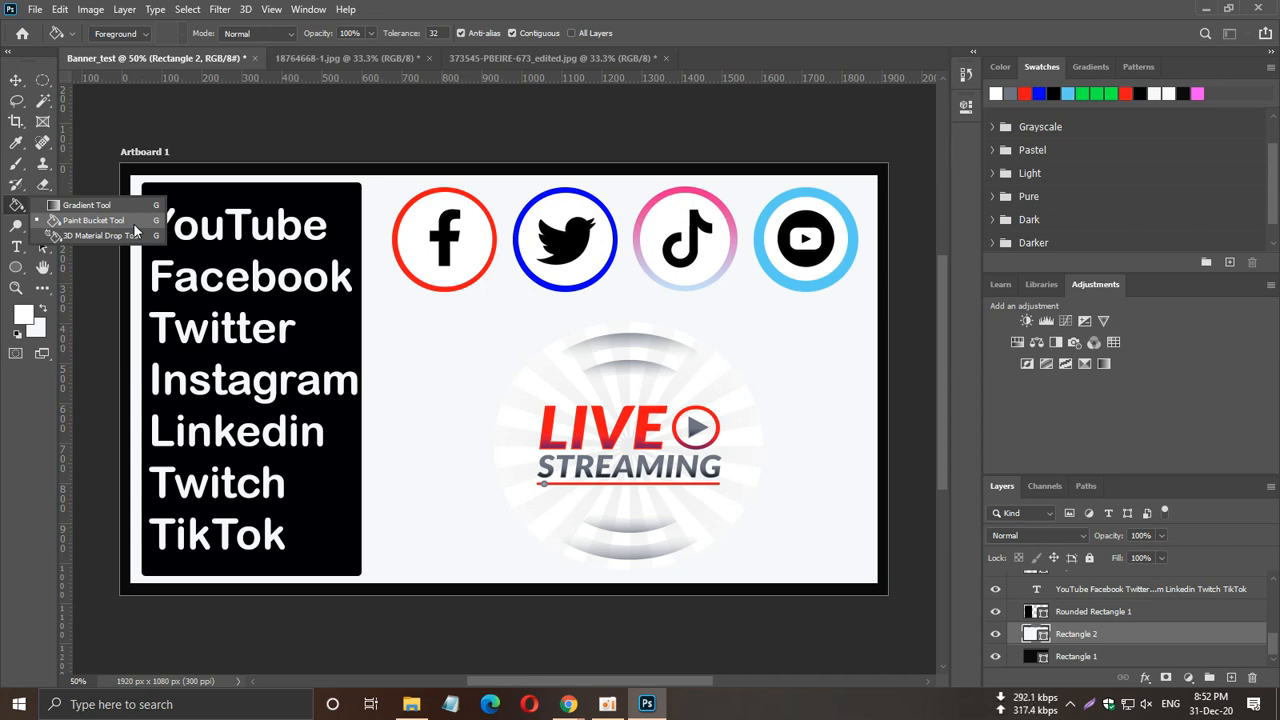
left_click(62, 223)
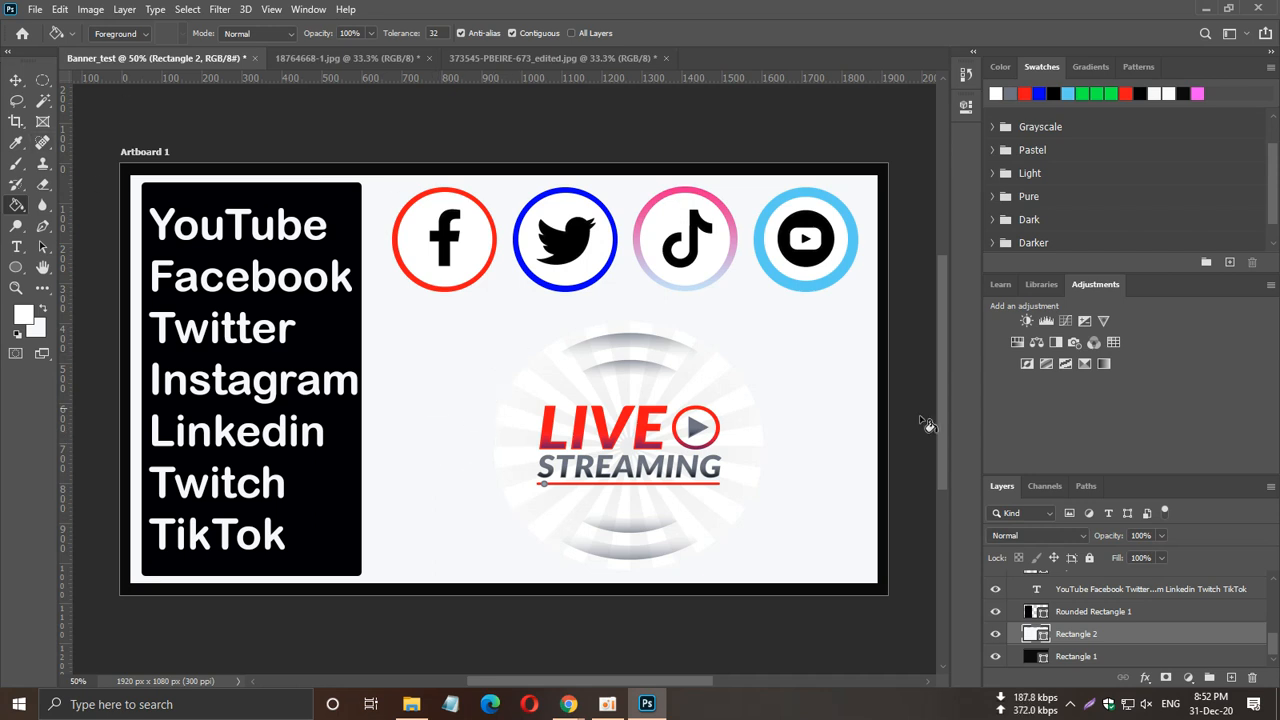
left_click(16, 163)
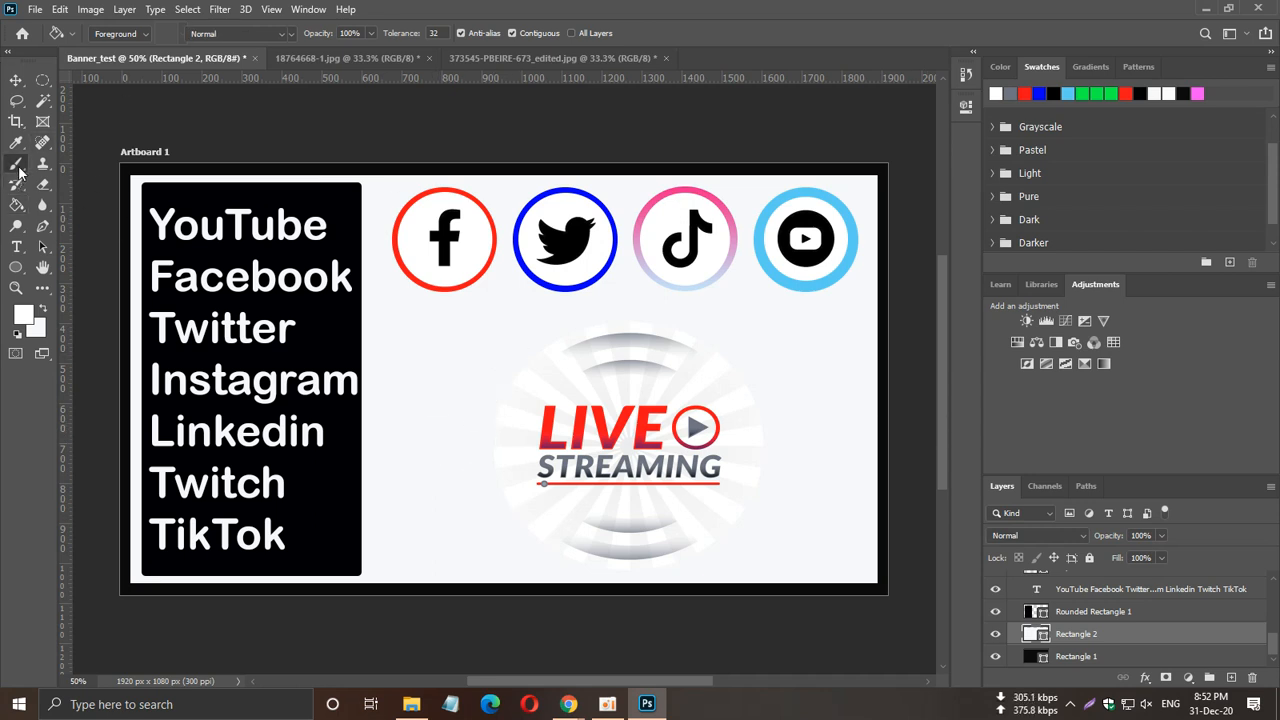
left_click(121, 163)
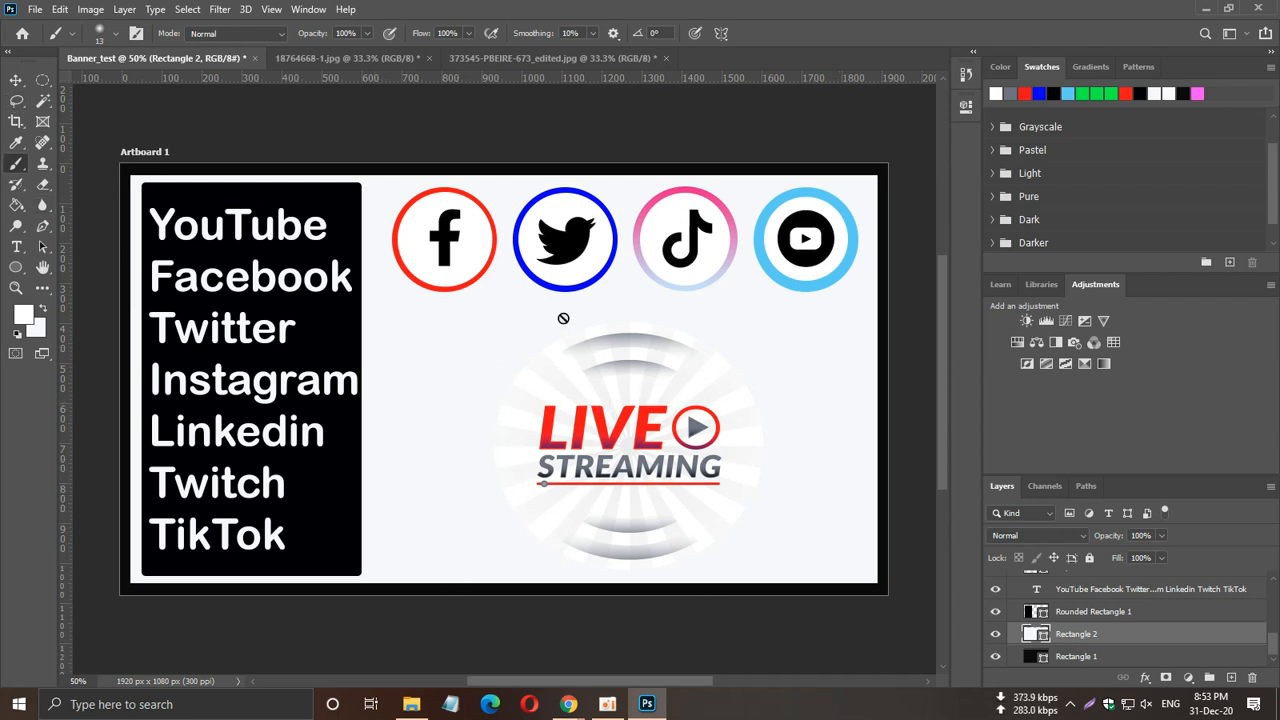
left_click(47, 103)
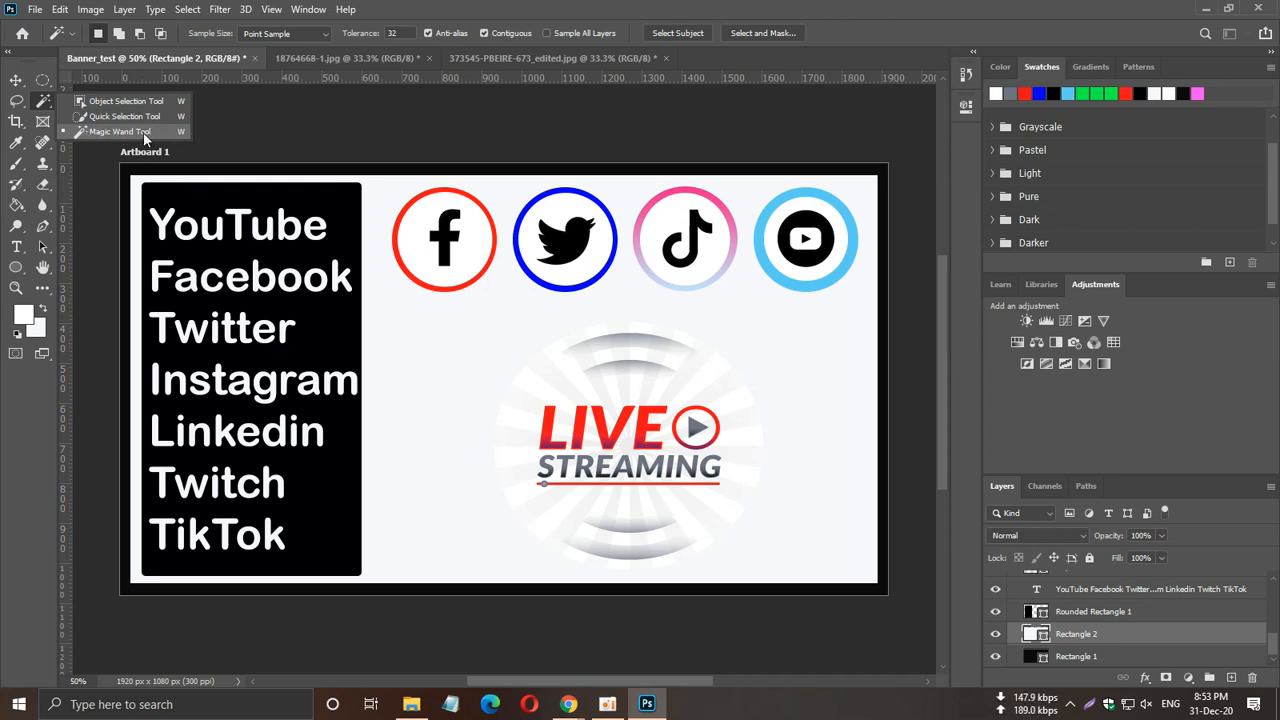
left_click(143, 132)
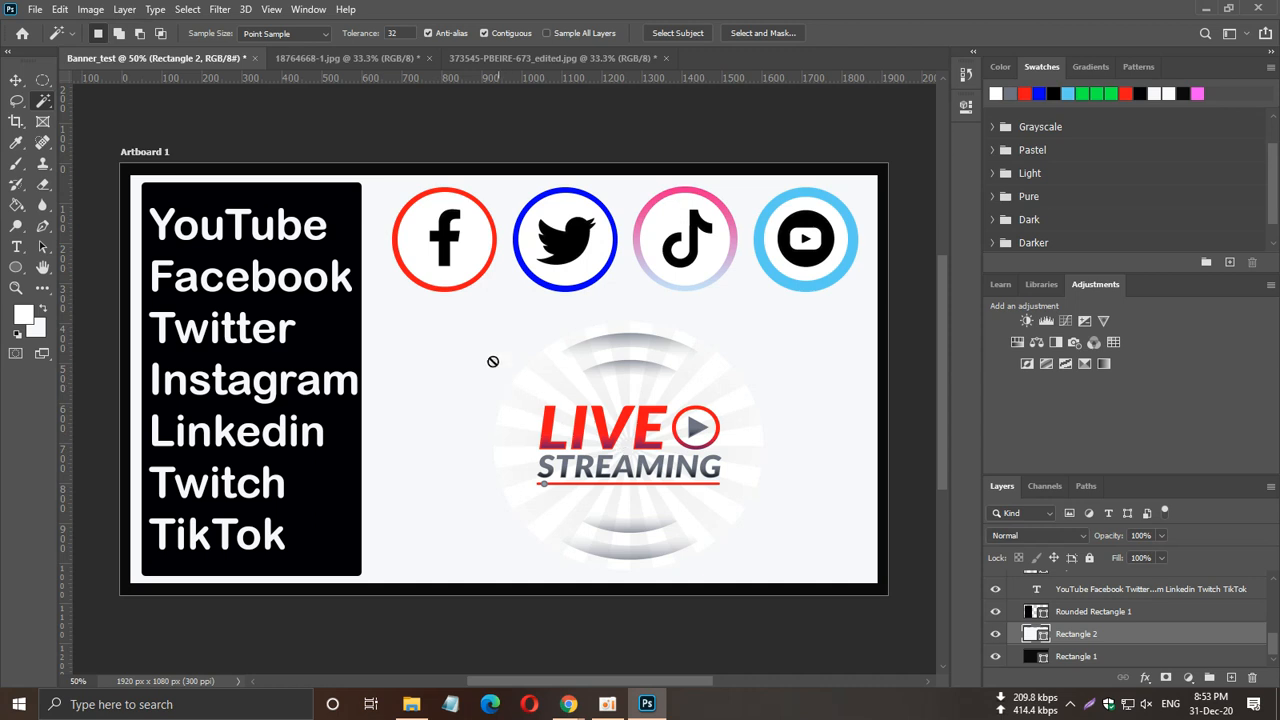
key("v")
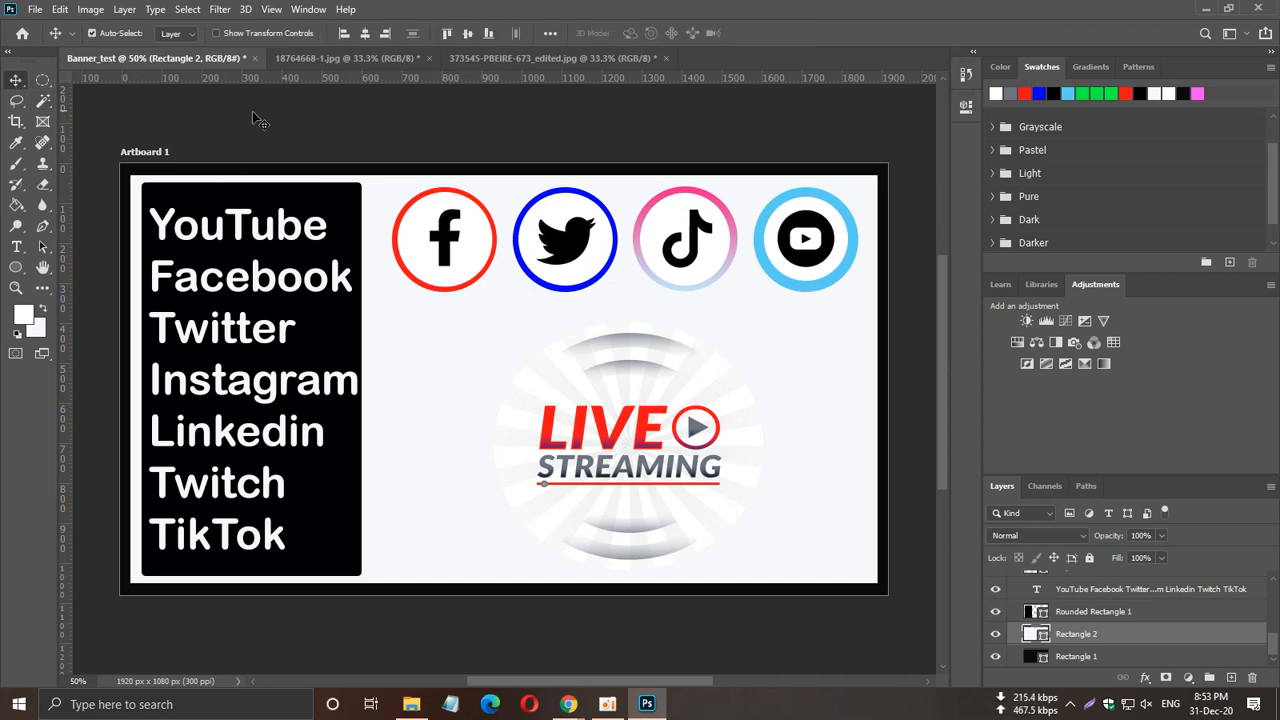
left_click(253, 112)
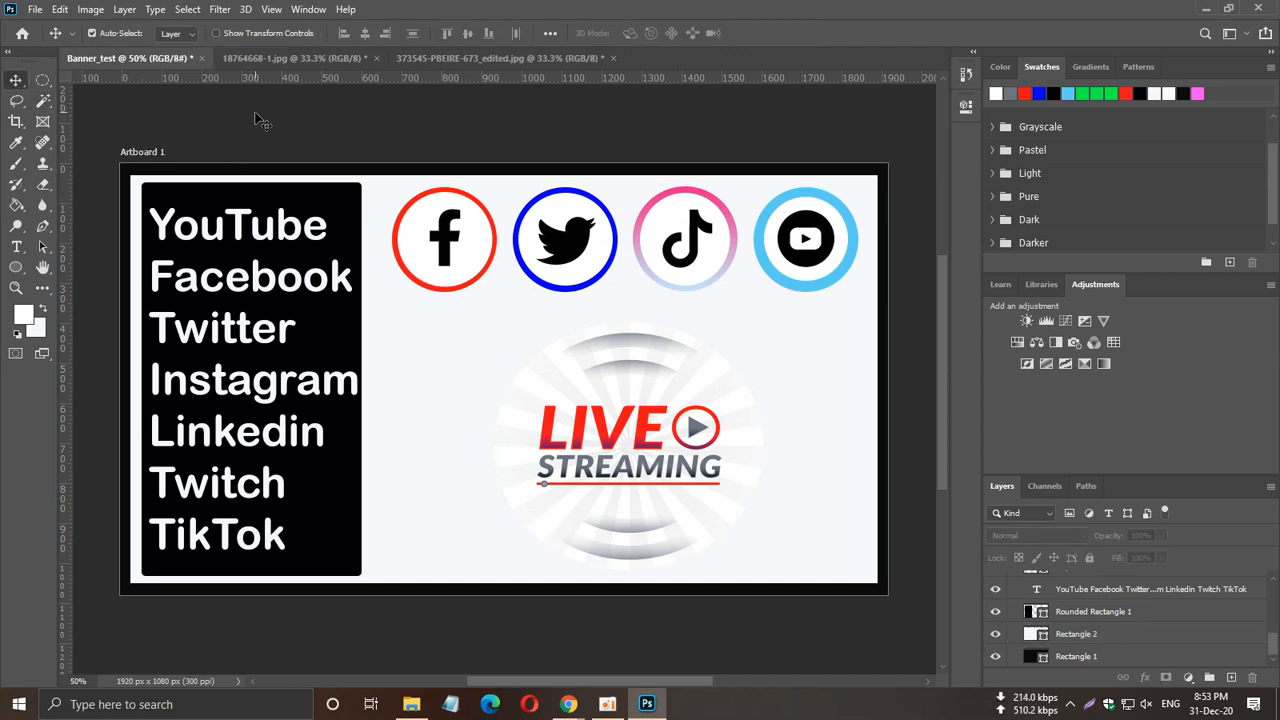
Select the Rectangle 2 layer, check it by hiding and showing it, and activate the Magic Wand tool.
left_click(1104, 640)
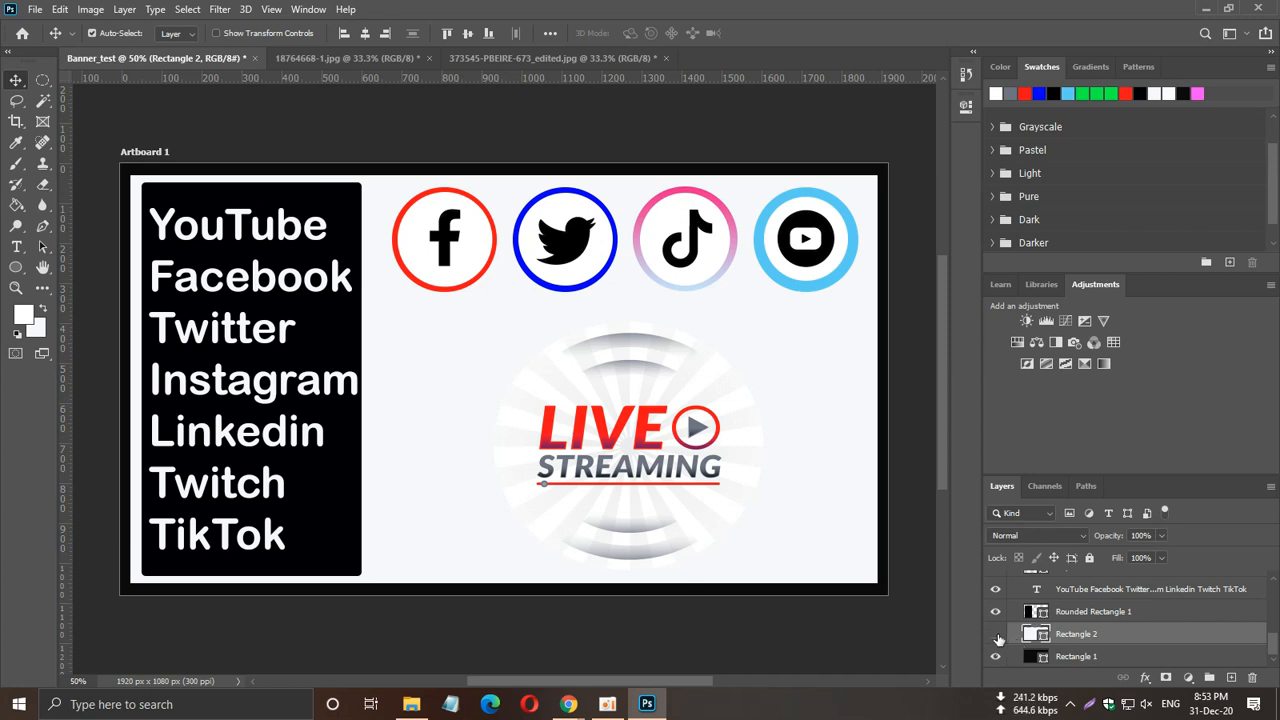
left_click(995, 634)
left_click(995, 634)
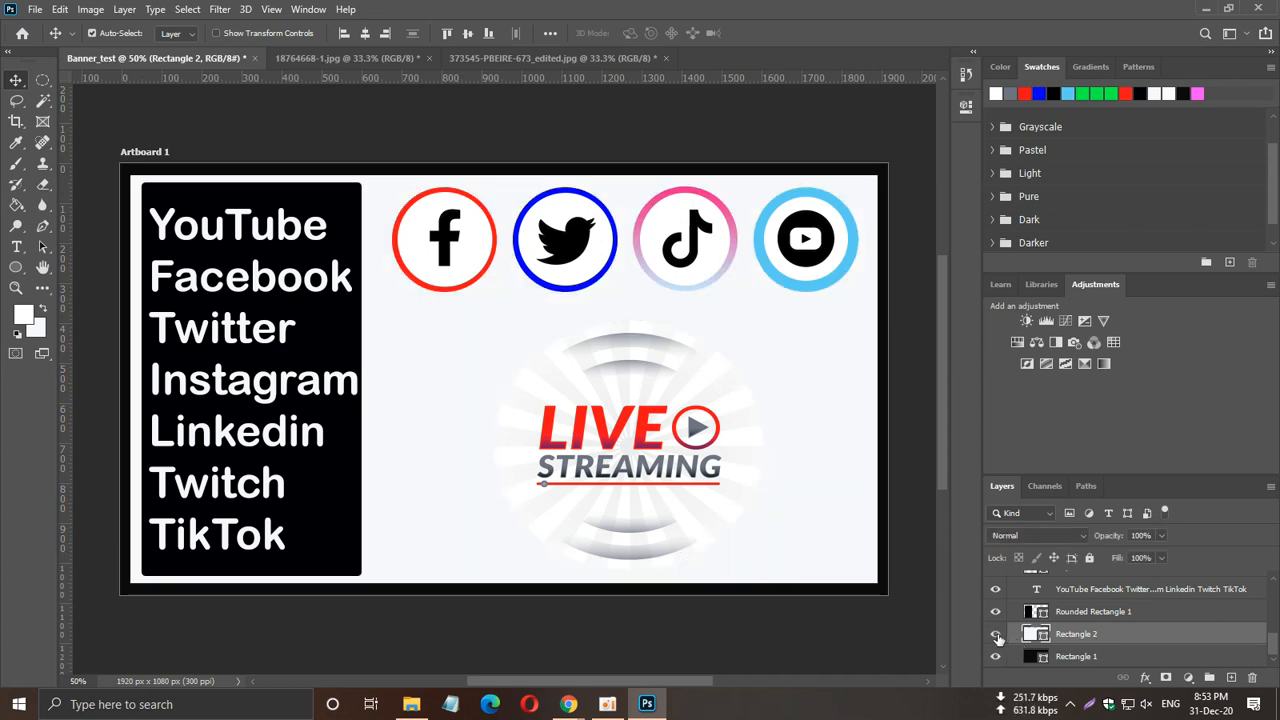
left_click(47, 98)
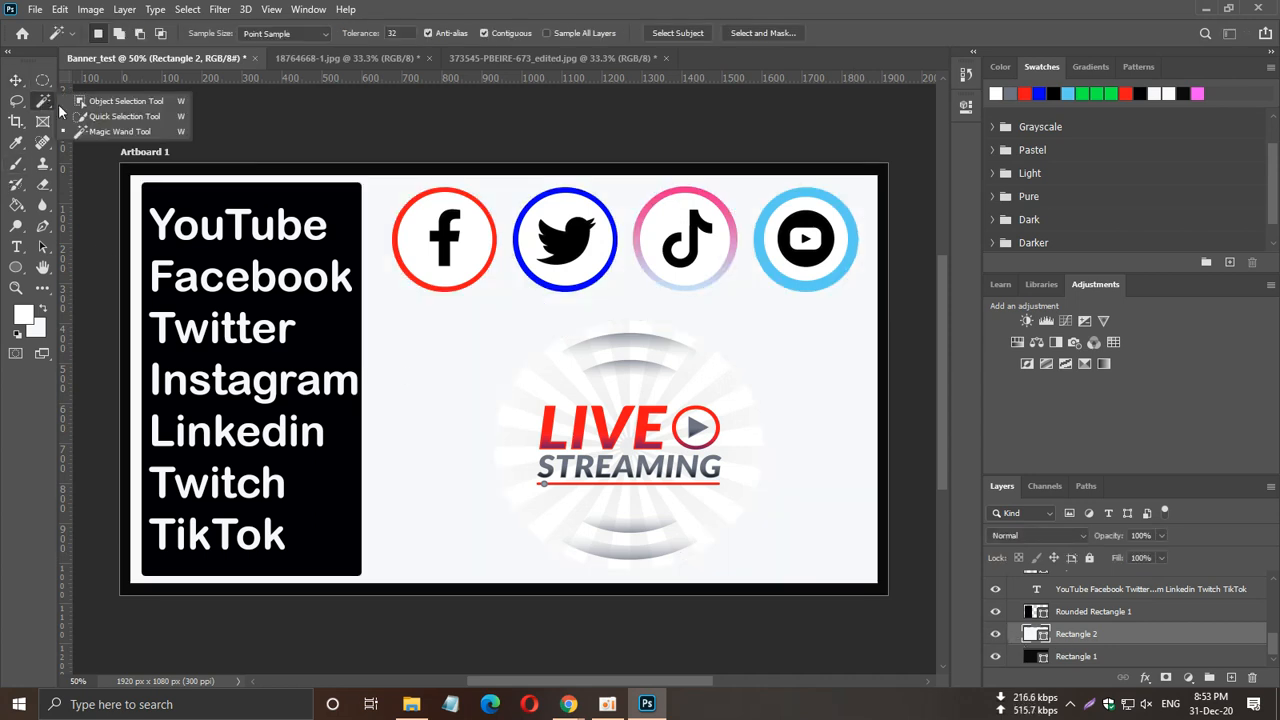
left_click(100, 131)
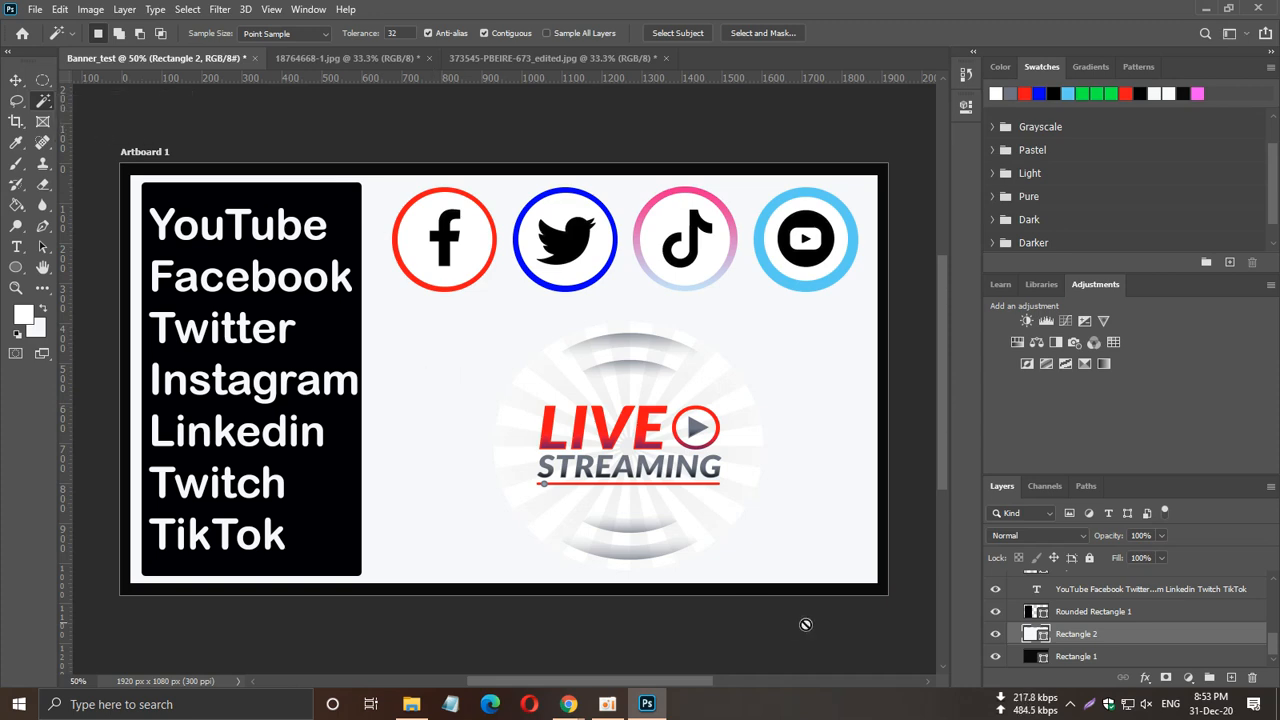
Try rasterizing the Rectangle 2 shape layer and undo the conversion.
right_click(1111, 638)
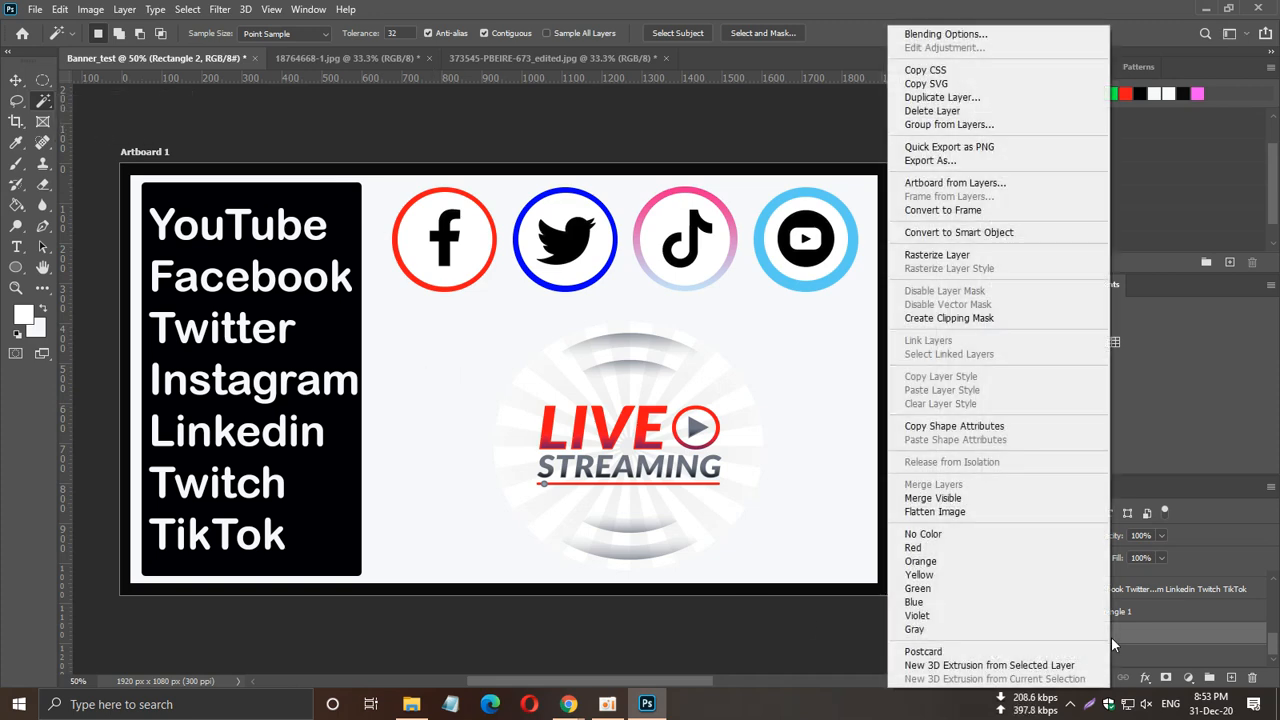
left_click(1142, 637)
right_click(1142, 637)
left_click(1179, 634)
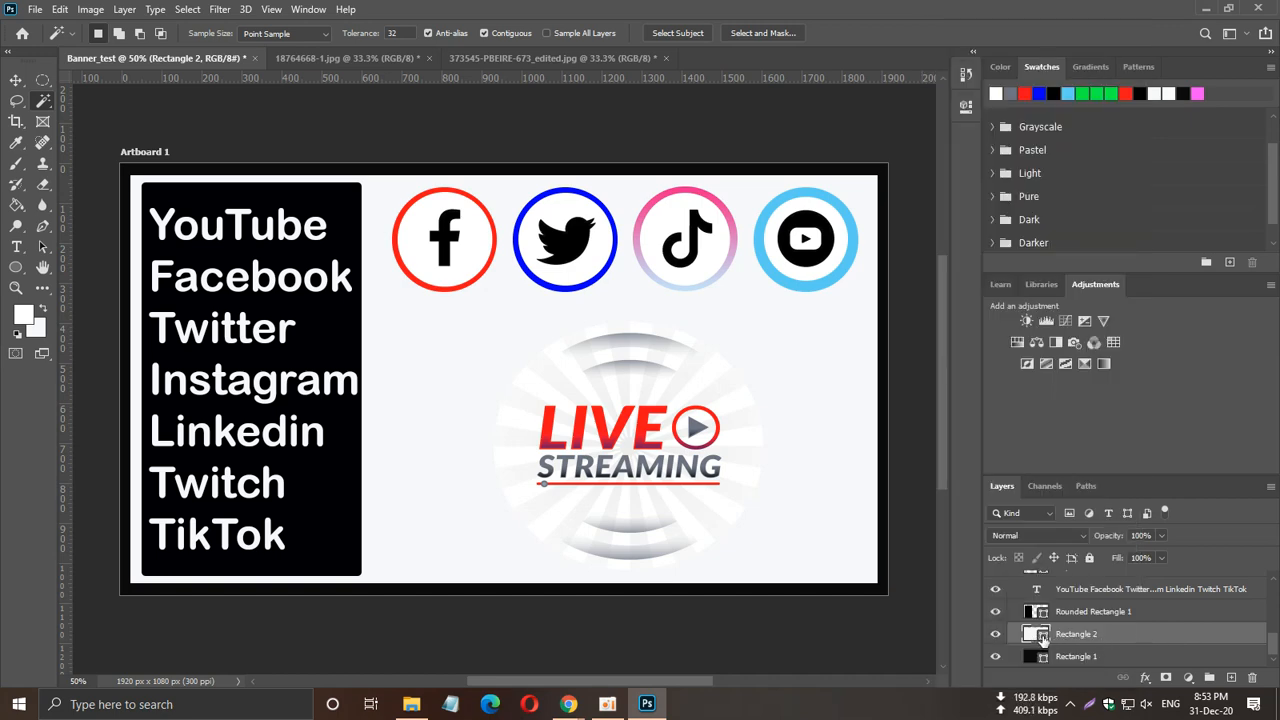
right_click(1119, 633)
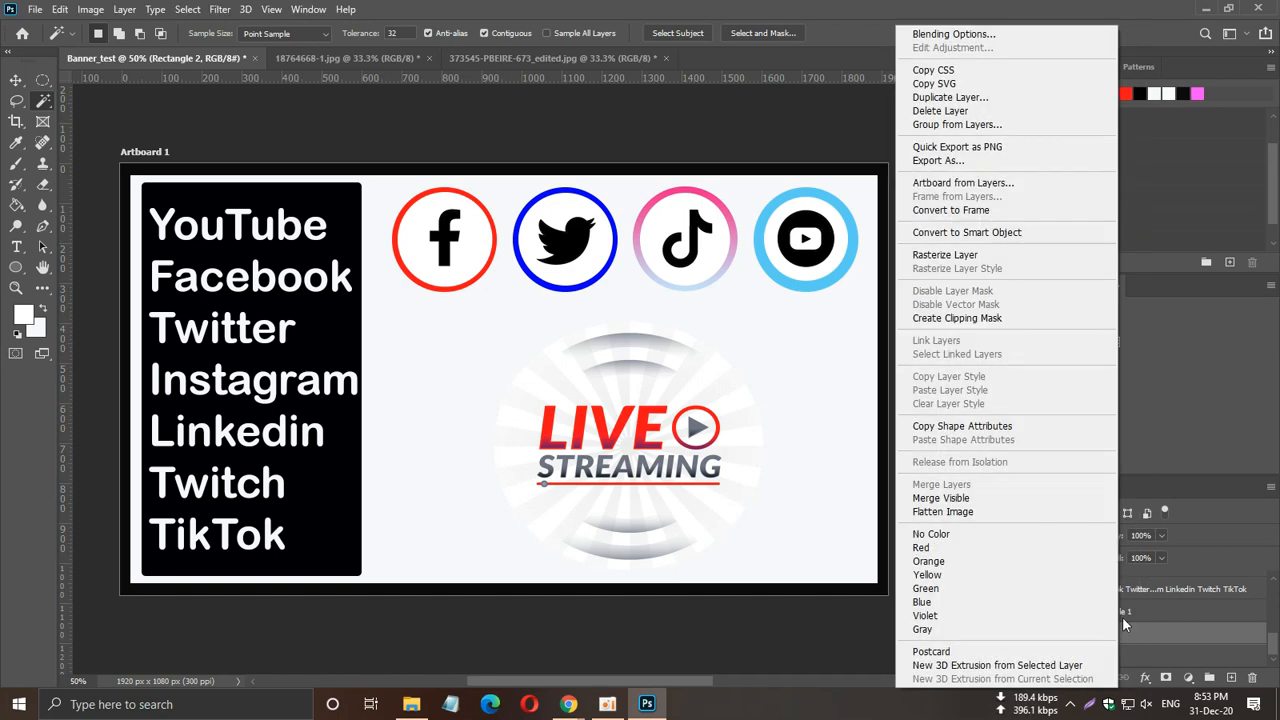
left_click(988, 255)
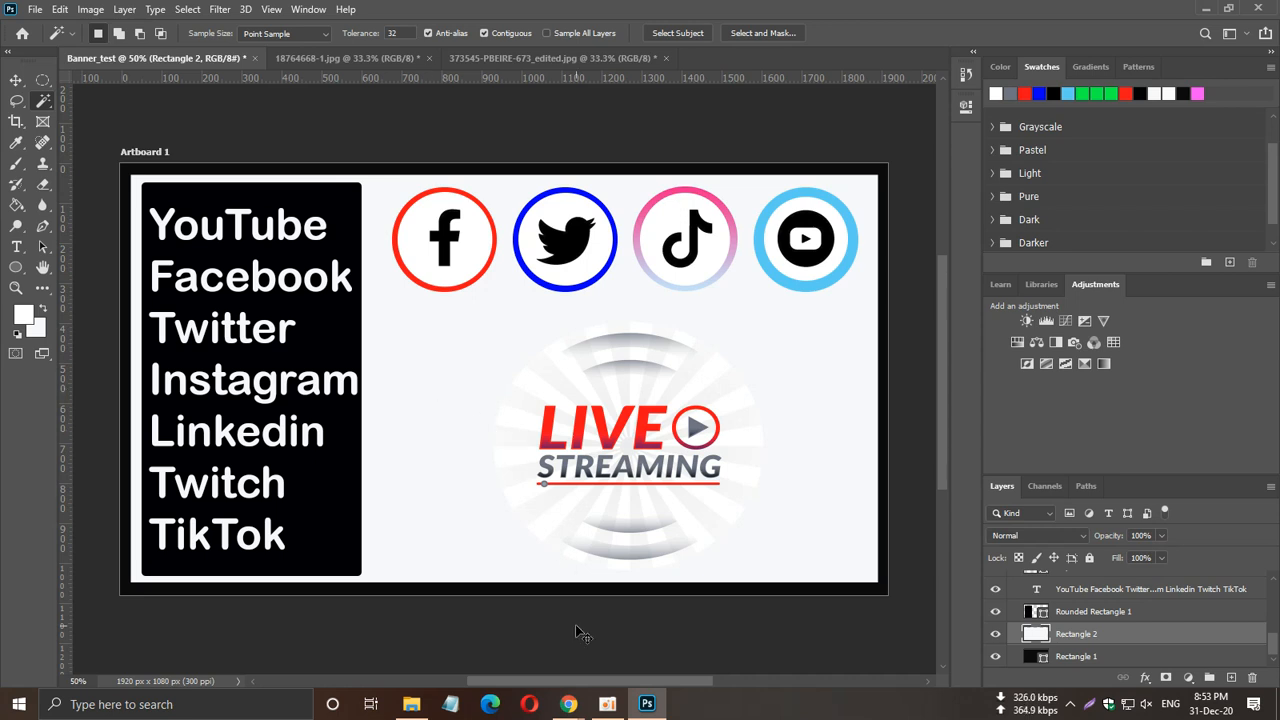
key("ctrl+z")
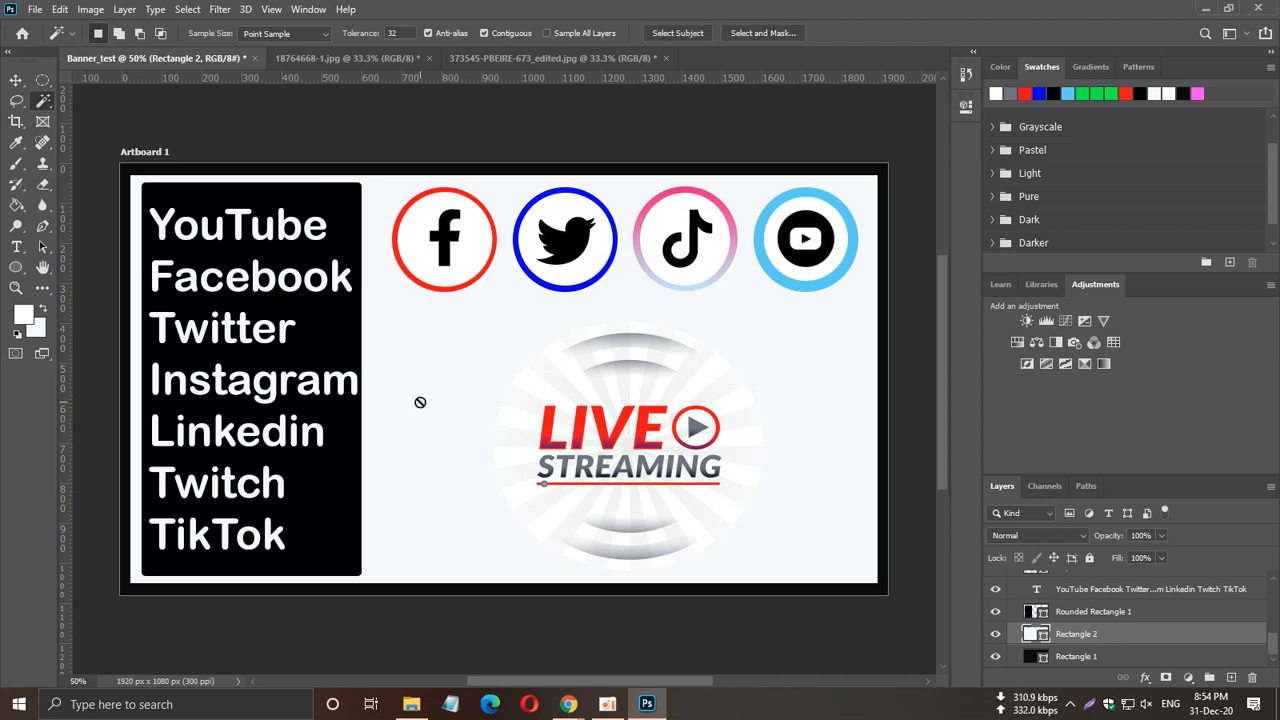
Rasterize the Rectangle 2 layer and select its light background area with the Magic Wand.
right_click(1099, 638)
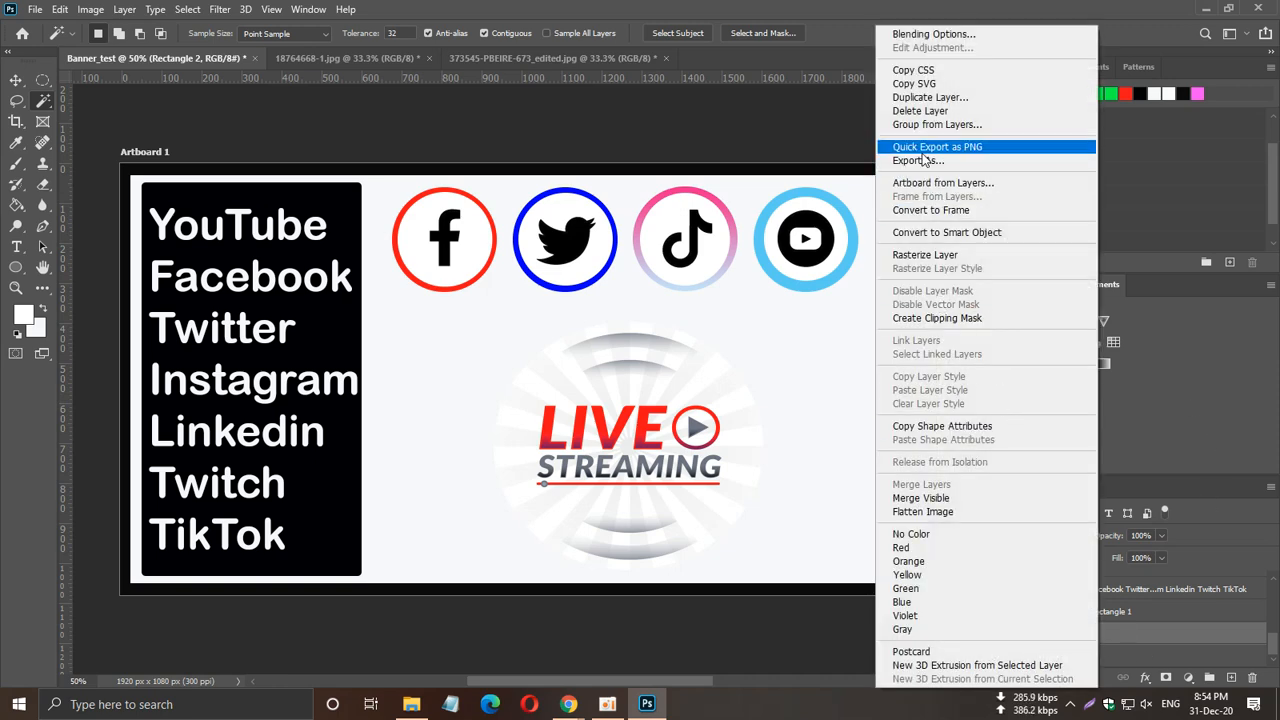
left_click(939, 262)
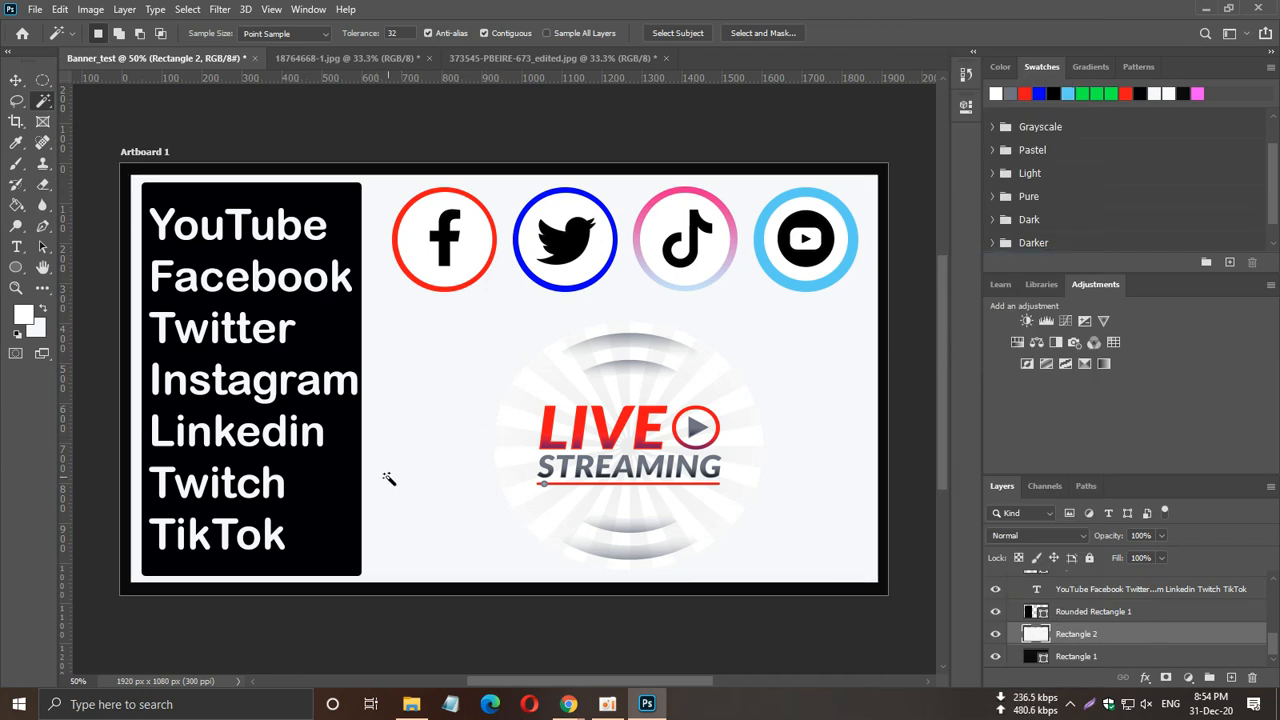
left_click(377, 514)
Choose a bright pink foreground colour and fill the selected Rectangle 2 background with the Paint Bucket.
left_click(16, 206)
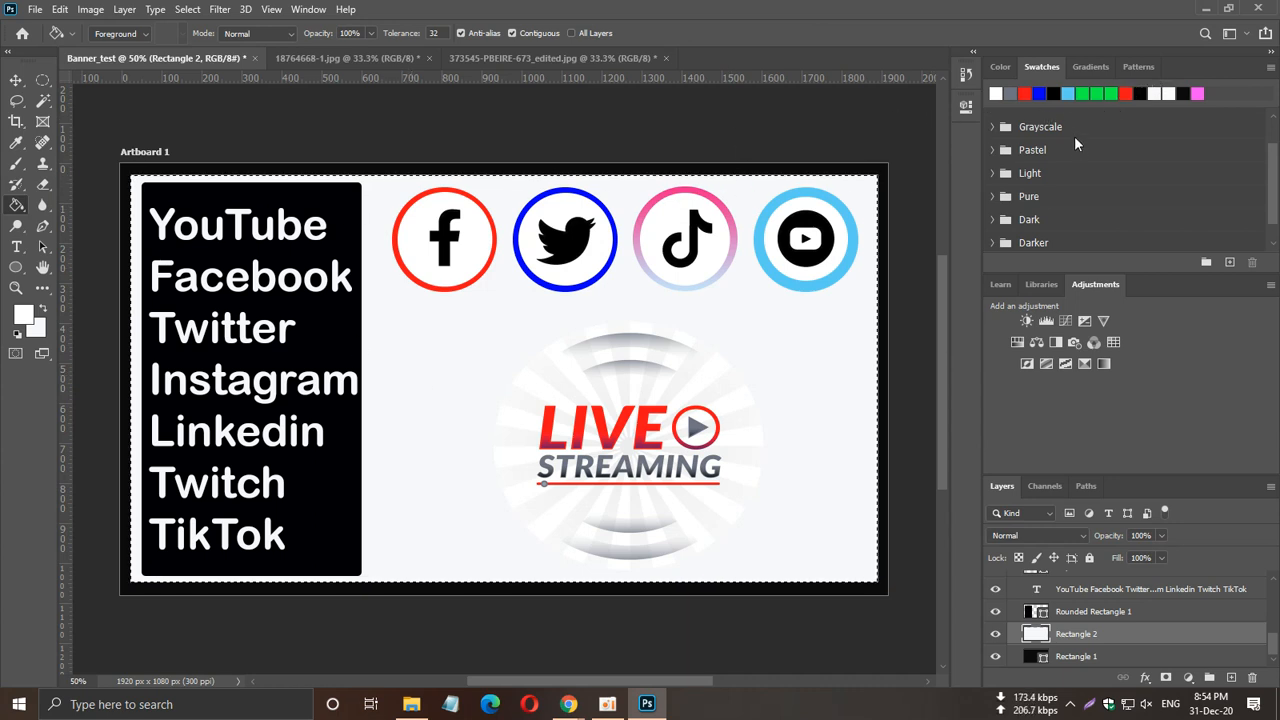
left_click(1197, 93)
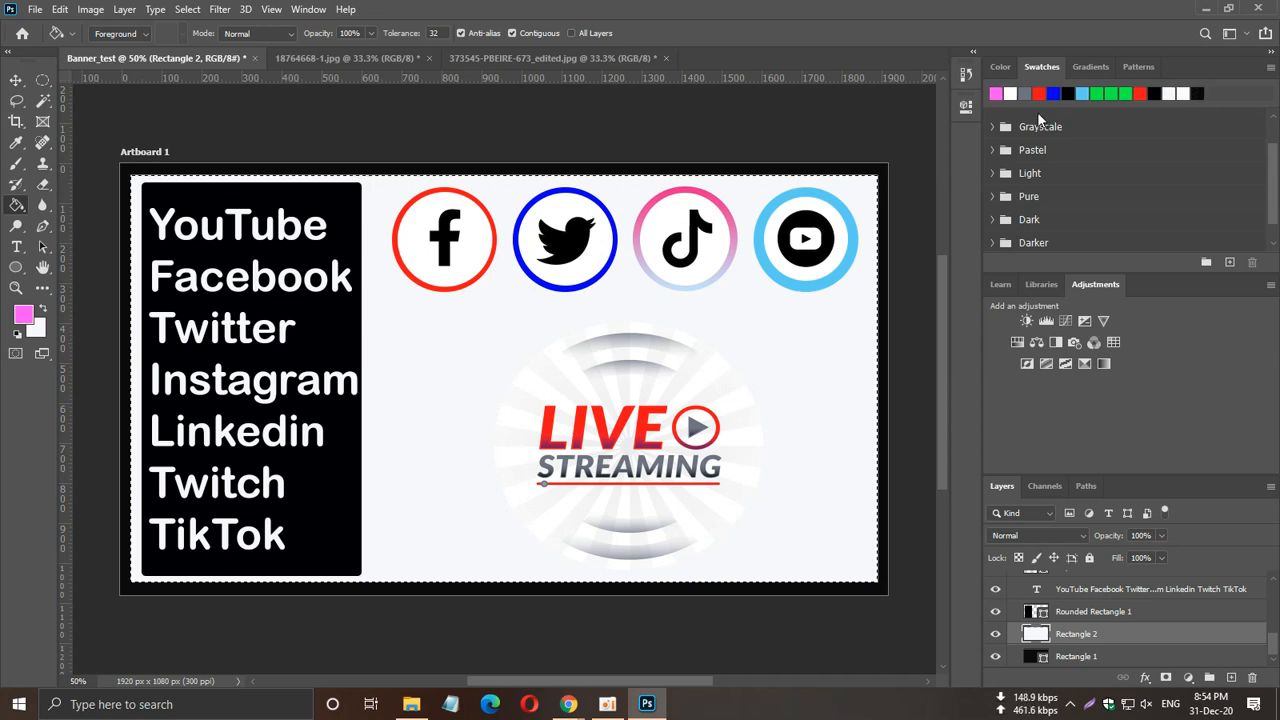
left_click(995, 66)
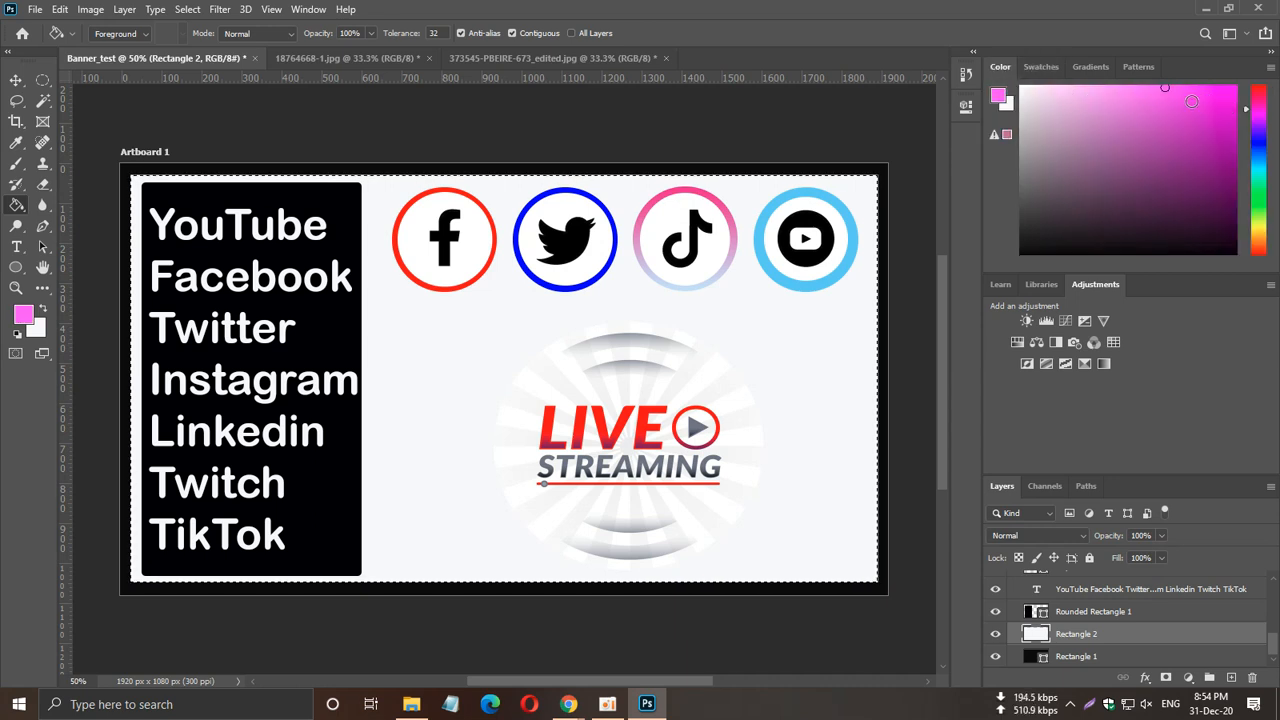
left_click(1180, 101)
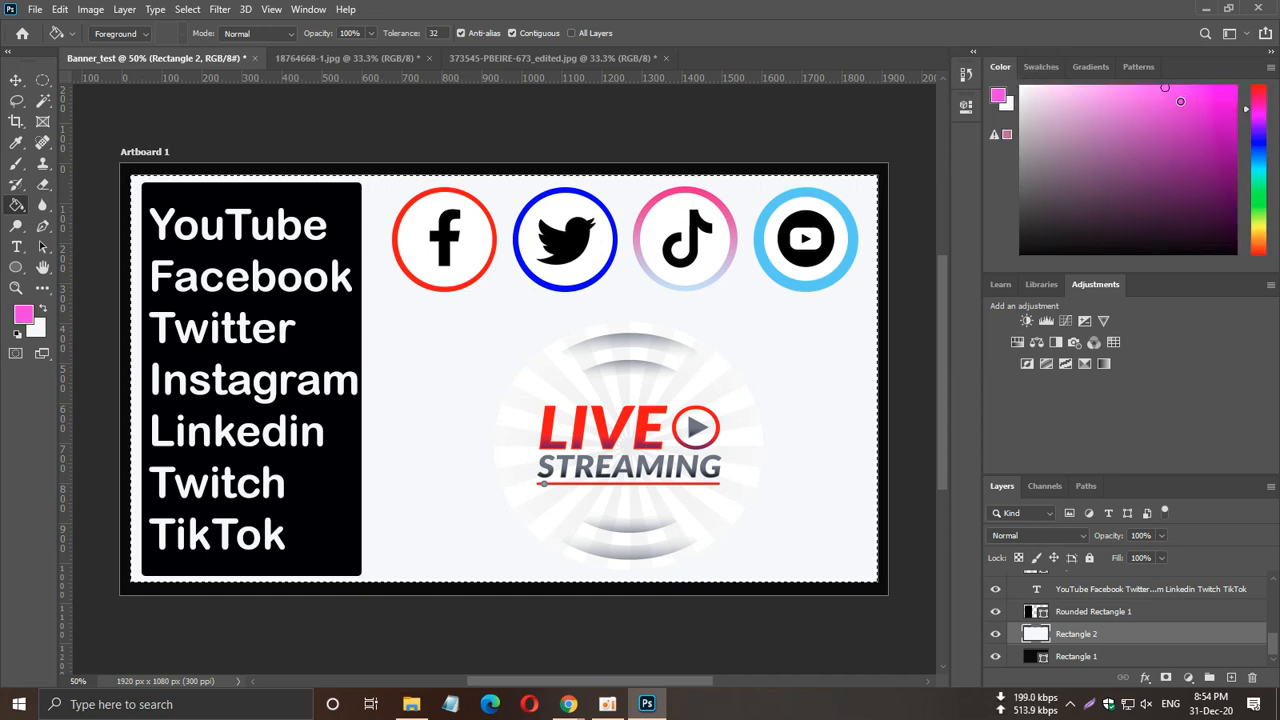
left_click(390, 335)
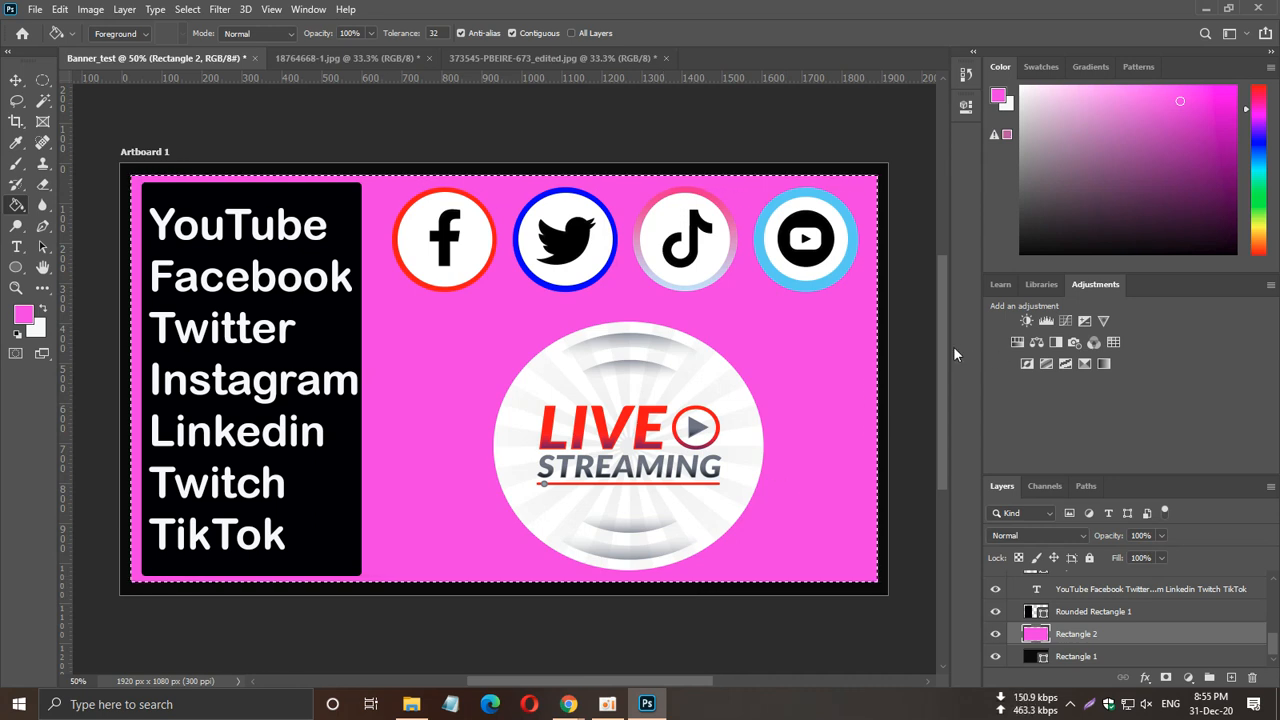
Try a light blue foreground colour as a Paint Bucket fill on the selected Rectangle 2 background, and undo back to the near-white background.
left_click(1258, 148)
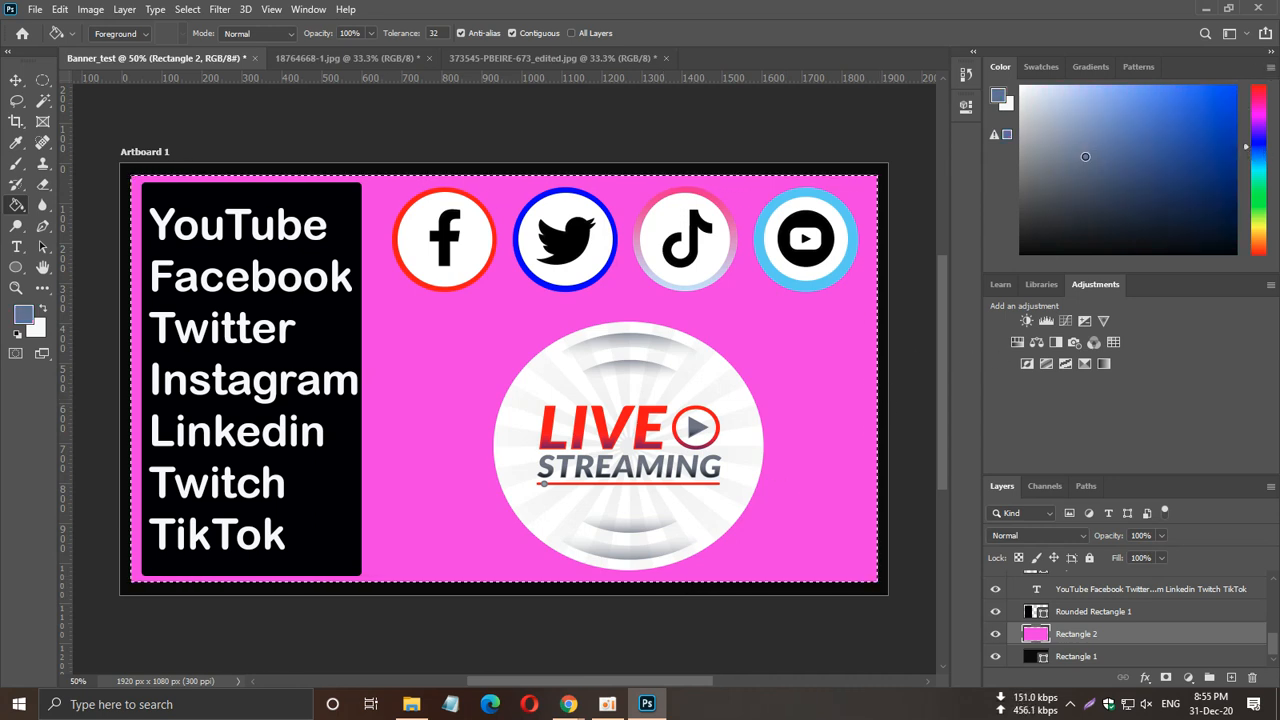
left_click(1095, 104)
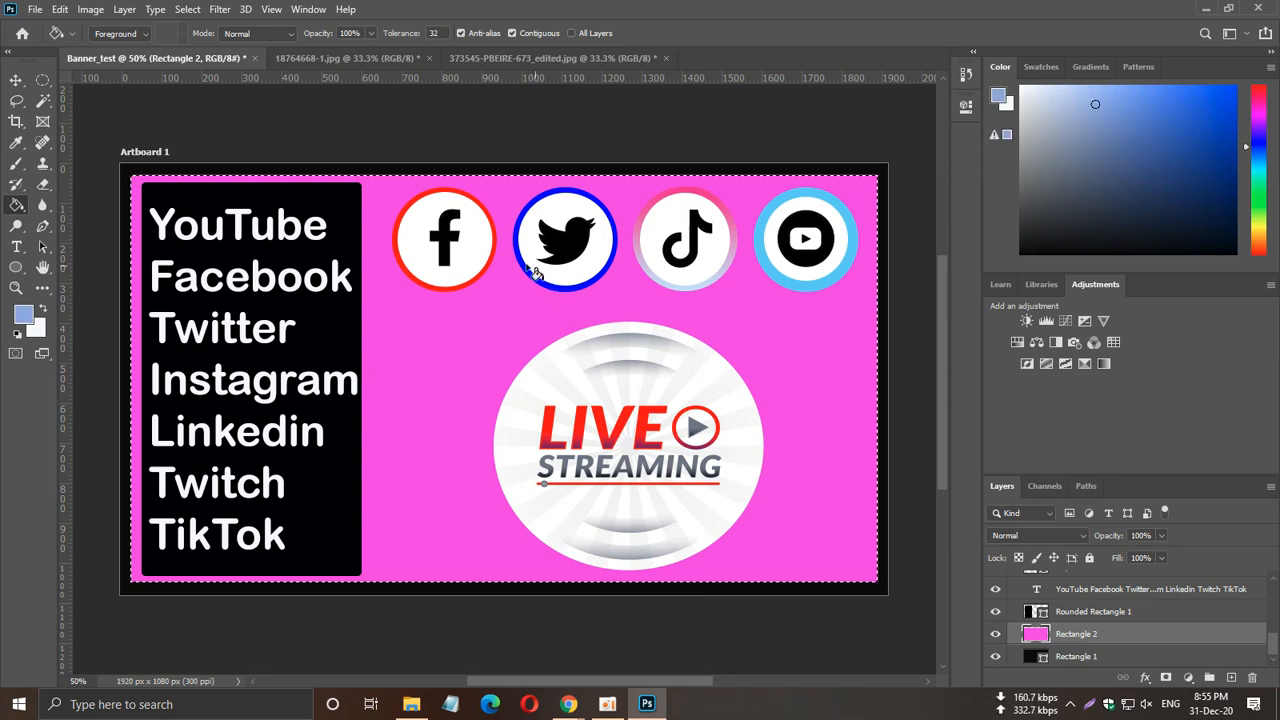
left_click(408, 327)
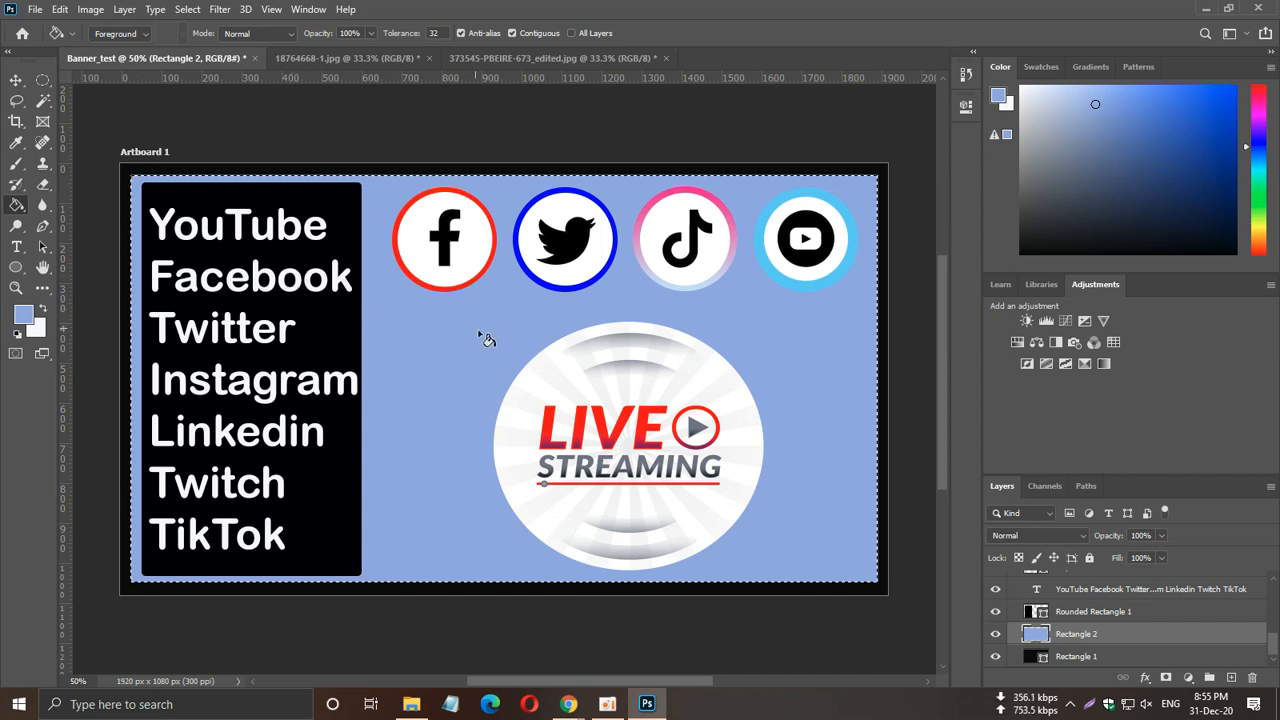
left_click(531, 386)
left_click(531, 383)
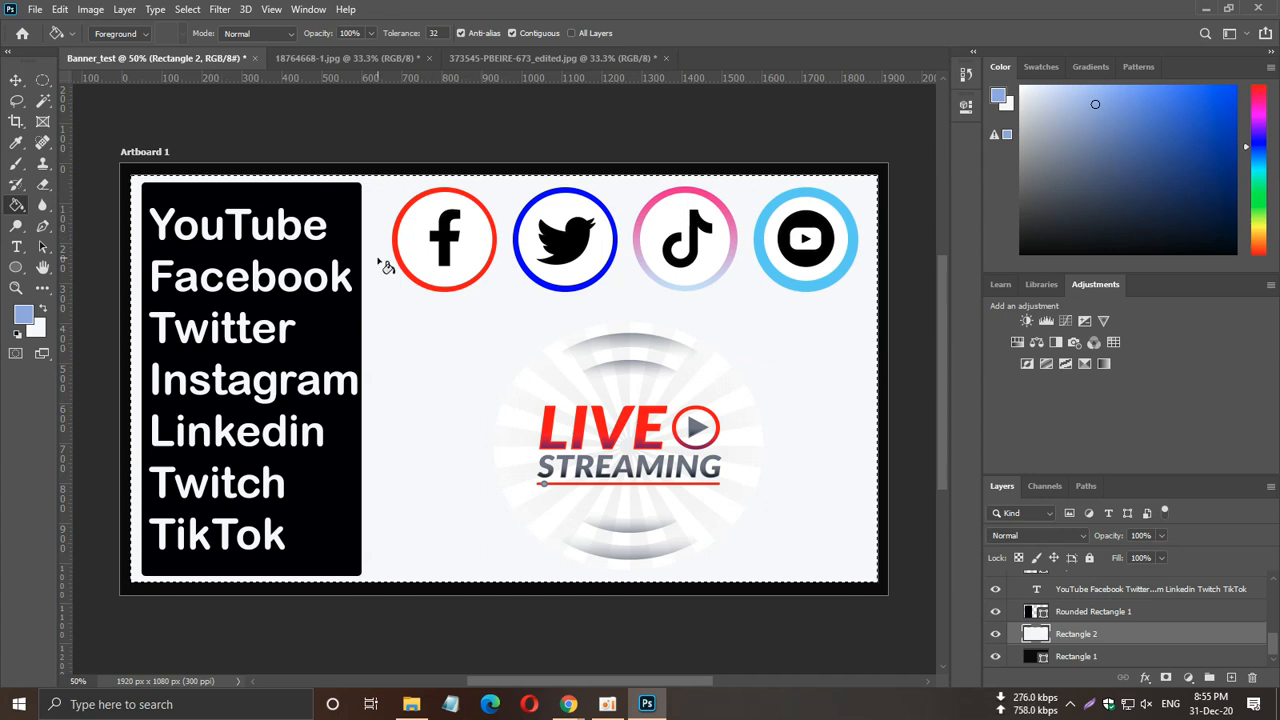
Activate the Brush tool and set its size to 102 px.
left_click(21, 165)
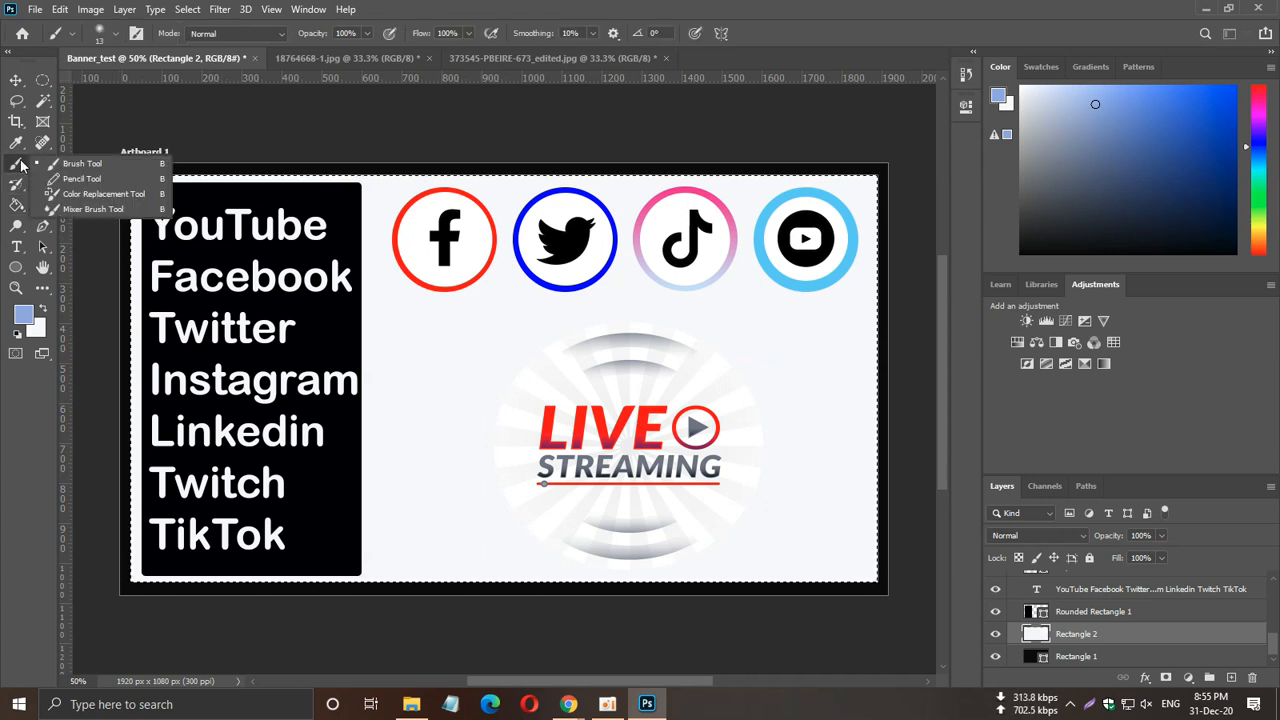
left_click(146, 166)
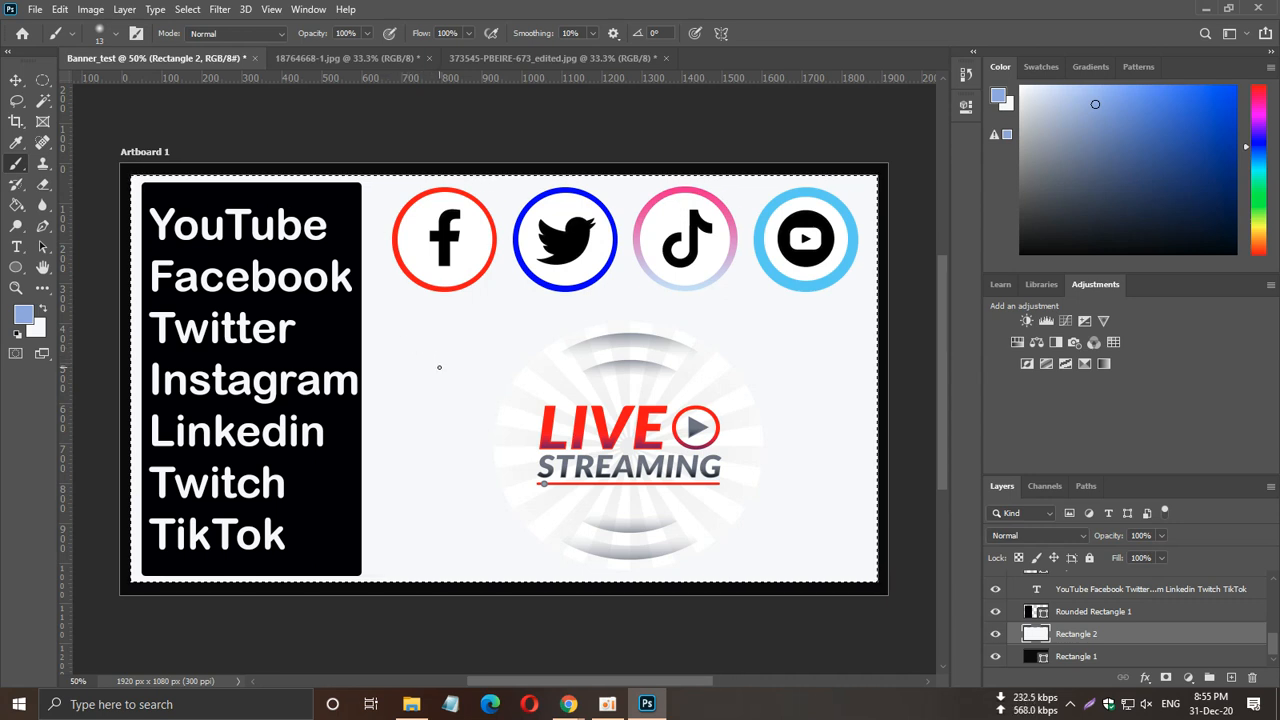
left_click(113, 35)
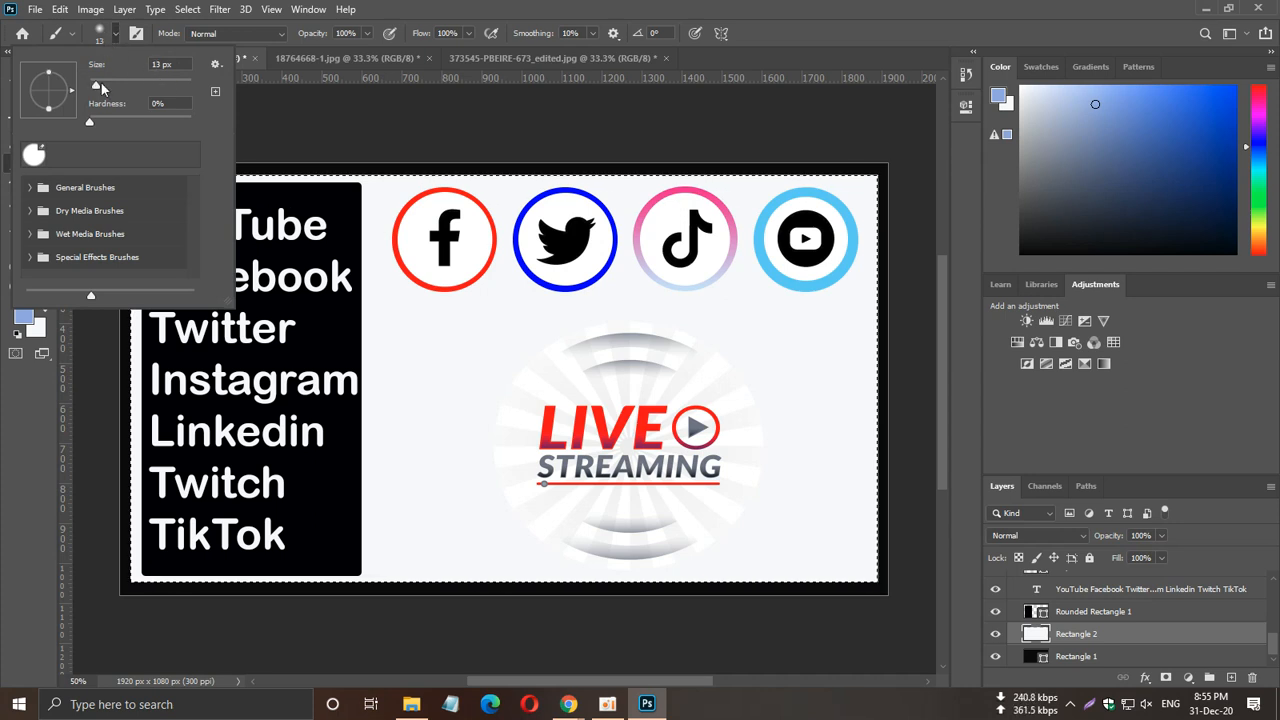
left_click_drag(96, 89, 140, 86)
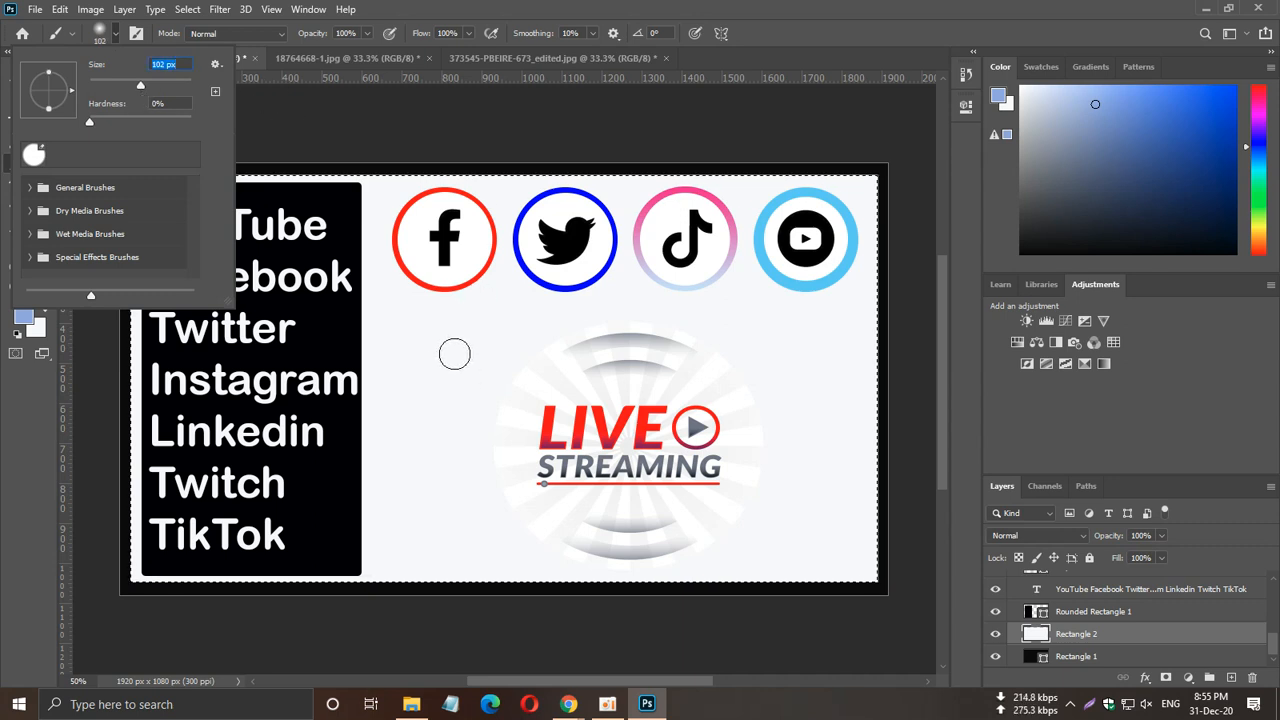
Paint loose light blue brush strokes across the selected Rectangle 2 background around the icons and the Live Streaming logo.
mouse_move(389, 417)
left_mouse_down()
mouse_move(566, 319)
mouse_move(359, 374)
mouse_move(560, 301)
mouse_move(429, 340)
mouse_move(602, 293)
mouse_move(795, 306)
left_mouse_up()
mouse_move(510, 255)
left_mouse_down()
mouse_move(590, 238)
mouse_move(790, 235)
mouse_move(374, 210)
mouse_move(719, 211)
left_mouse_up()
mouse_move(410, 197)
left_mouse_down()
mouse_move(735, 216)
mouse_move(804, 238)
mouse_move(506, 252)
mouse_move(372, 362)
mouse_move(475, 483)
mouse_move(594, 519)
mouse_move(795, 522)
left_mouse_up()
mouse_move(766, 418)
left_mouse_down()
mouse_move(563, 392)
mouse_move(390, 512)
mouse_move(691, 510)
mouse_move(764, 368)
mouse_move(442, 439)
mouse_move(493, 525)
mouse_move(657, 466)
left_mouse_up()
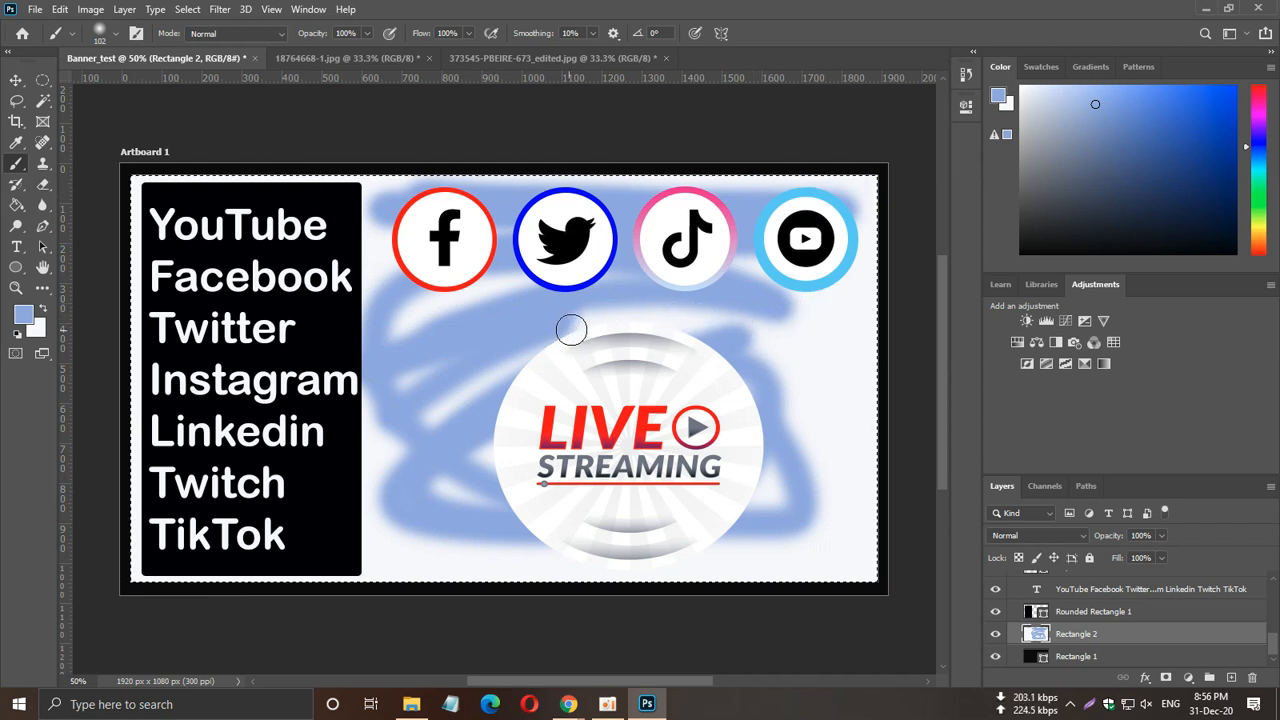
mouse_move(574, 328)
left_mouse_down()
mouse_move(806, 318)
mouse_move(826, 339)
mouse_move(846, 550)
left_mouse_up()
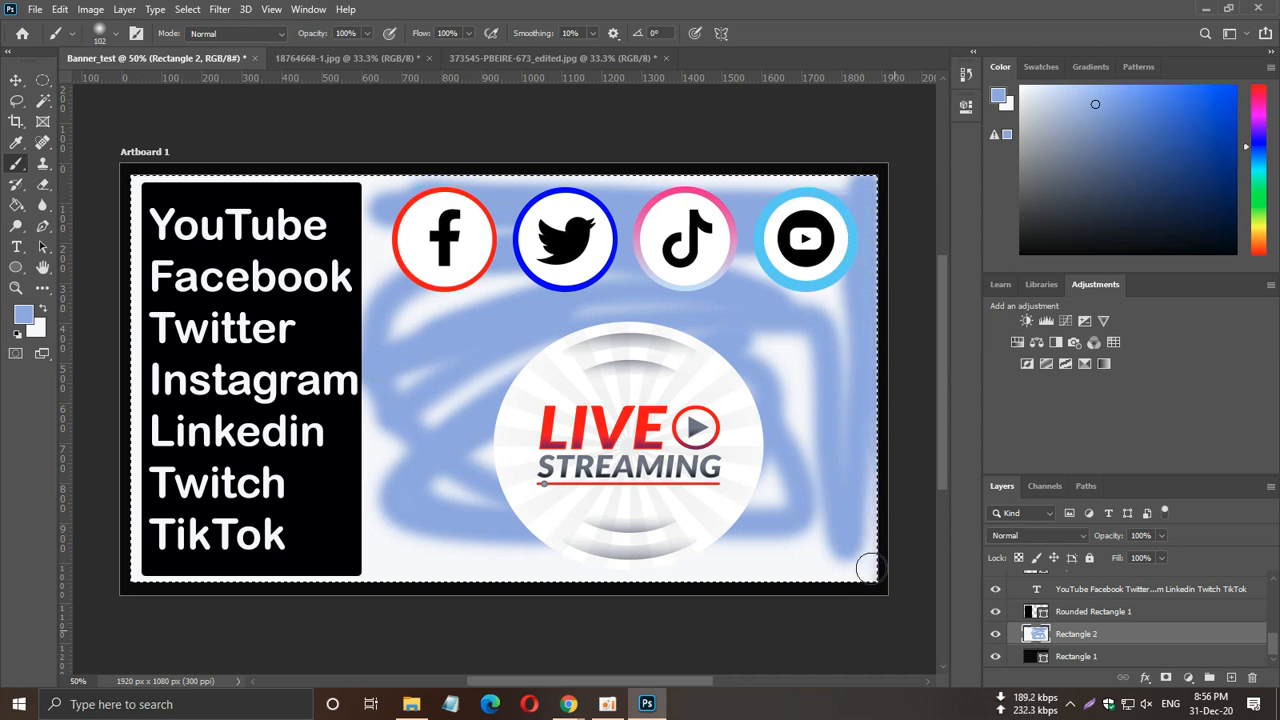
mouse_move(840, 420)
left_mouse_down()
mouse_move(851, 632)
mouse_move(855, 455)
mouse_move(806, 178)
mouse_move(798, 588)
mouse_move(806, 170)
mouse_move(815, 581)
mouse_move(776, 166)
mouse_move(721, 573)
mouse_move(776, 232)
mouse_move(758, 541)
left_mouse_up()
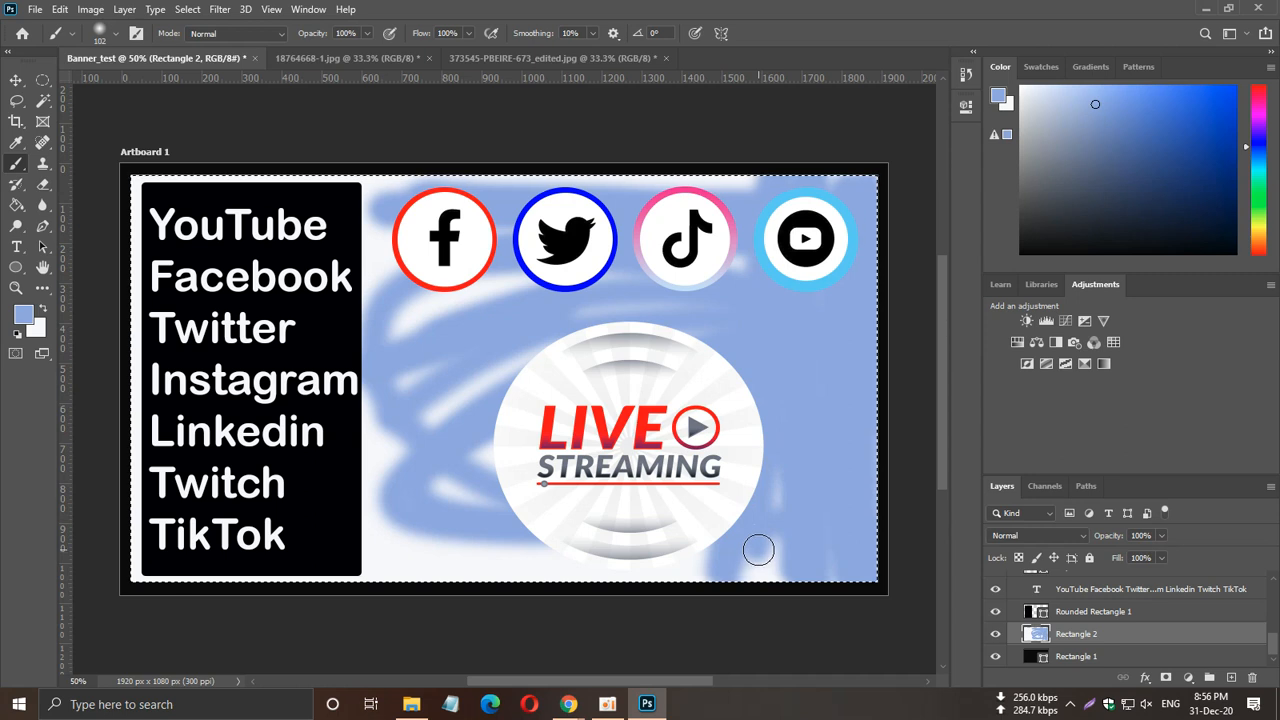
Enlarge the brush to 900 px and paint over the whole Rectangle 2 background in light blue.
key("bracketright")
key("bracketright")
key("bracketright")
key("bracketright")
key("bracketright")
key("bracketright")
key("bracketright")
key("bracketright")
key("bracketright")
key("bracketright")
key("bracketright")
key("bracketright")
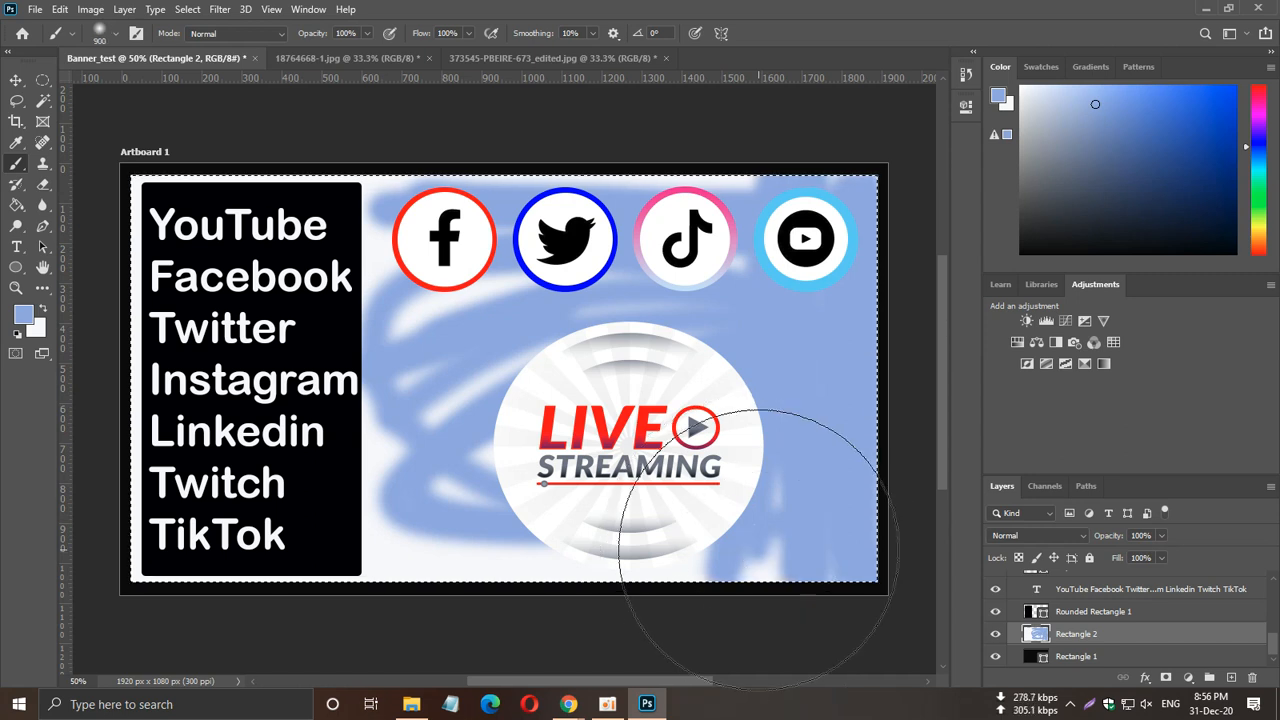
mouse_move(735, 240)
left_mouse_down()
mouse_move(583, 352)
mouse_move(470, 530)
mouse_move(543, 178)
mouse_move(273, 500)
mouse_move(211, 543)
left_mouse_up()
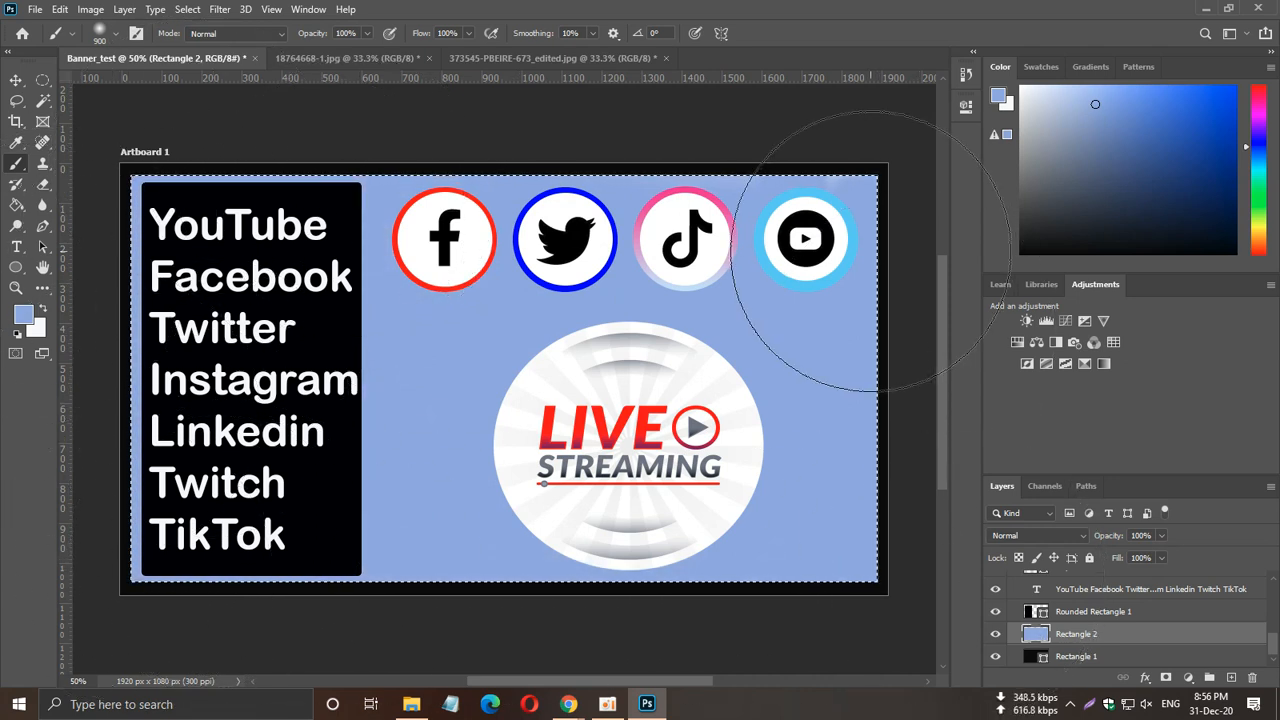
Sample white from the Live Streaming logo with the Eyedropper and fill the selected Rectangle 2 background with it using the Paint Bucket.
left_click(12, 82)
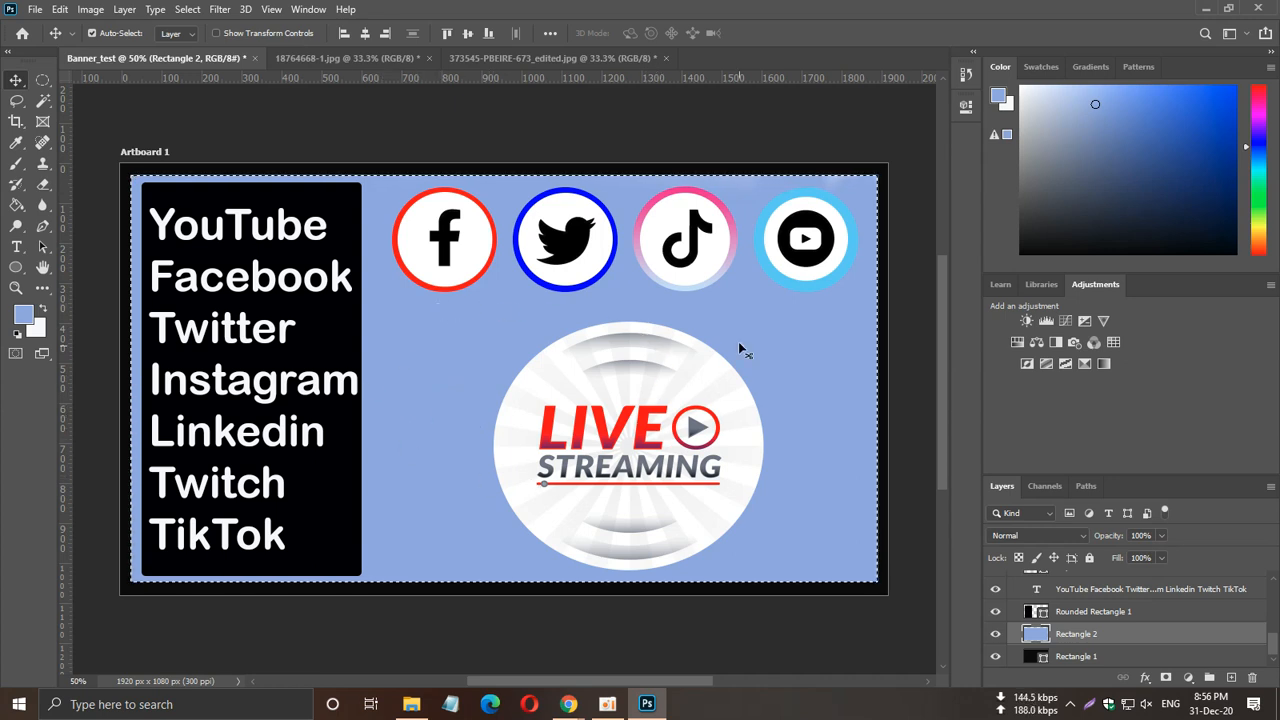
left_click(15, 150)
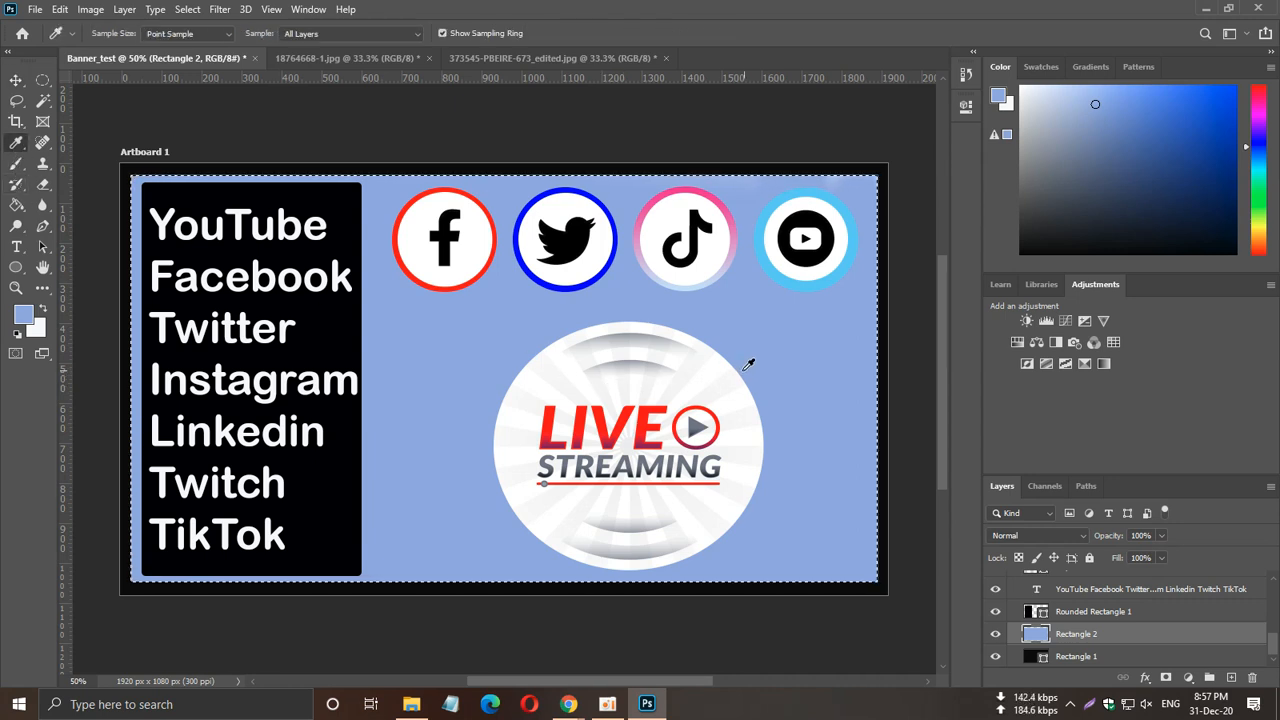
left_click(704, 372)
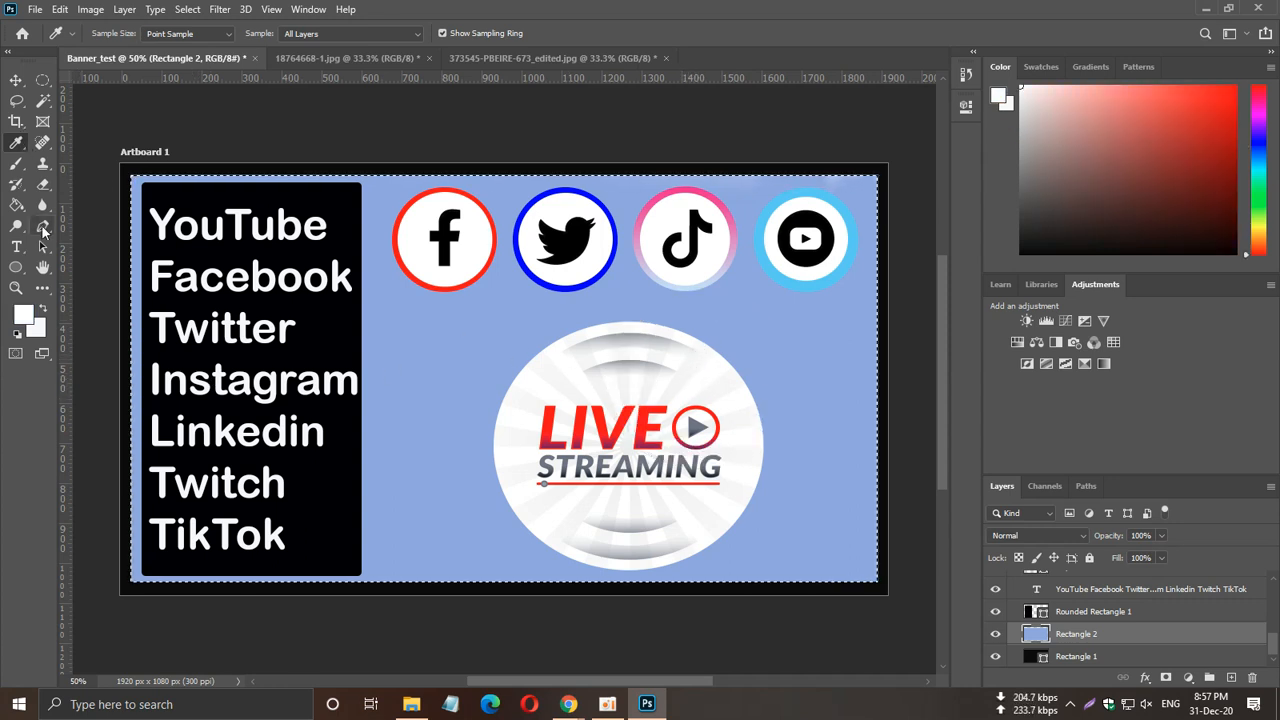
left_click(16, 204)
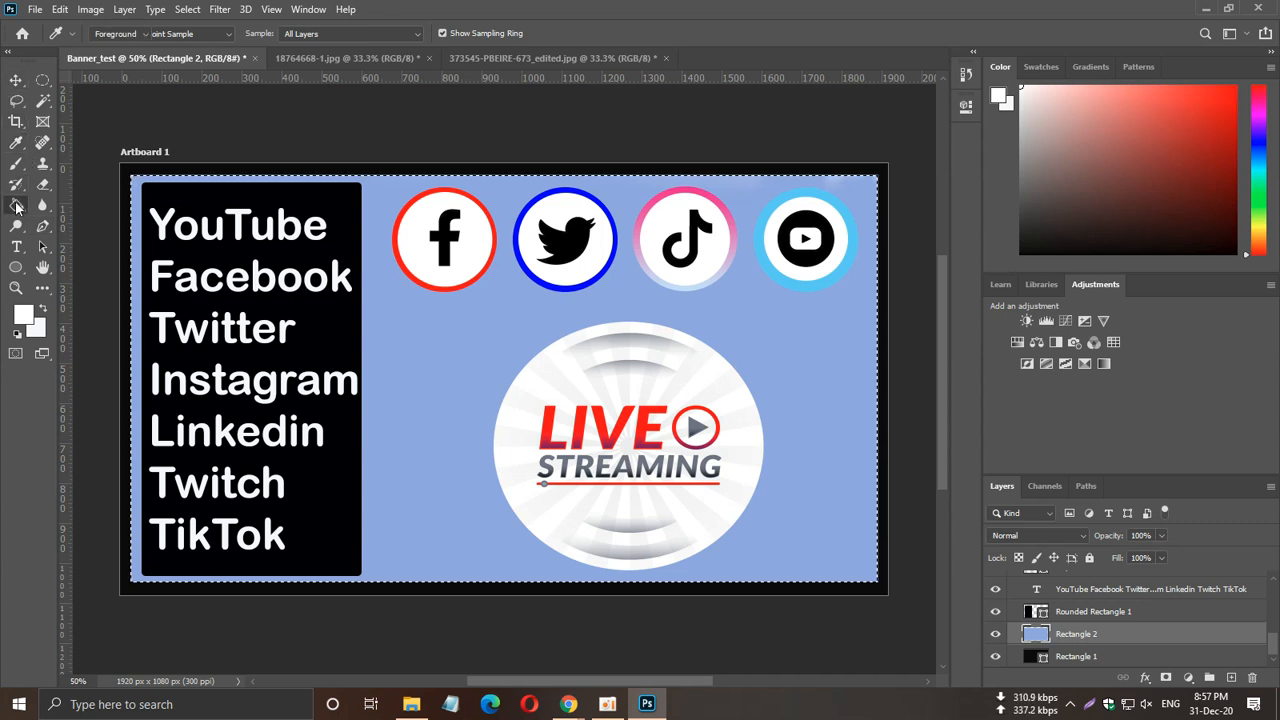
right_click(16, 204)
left_click(75, 221)
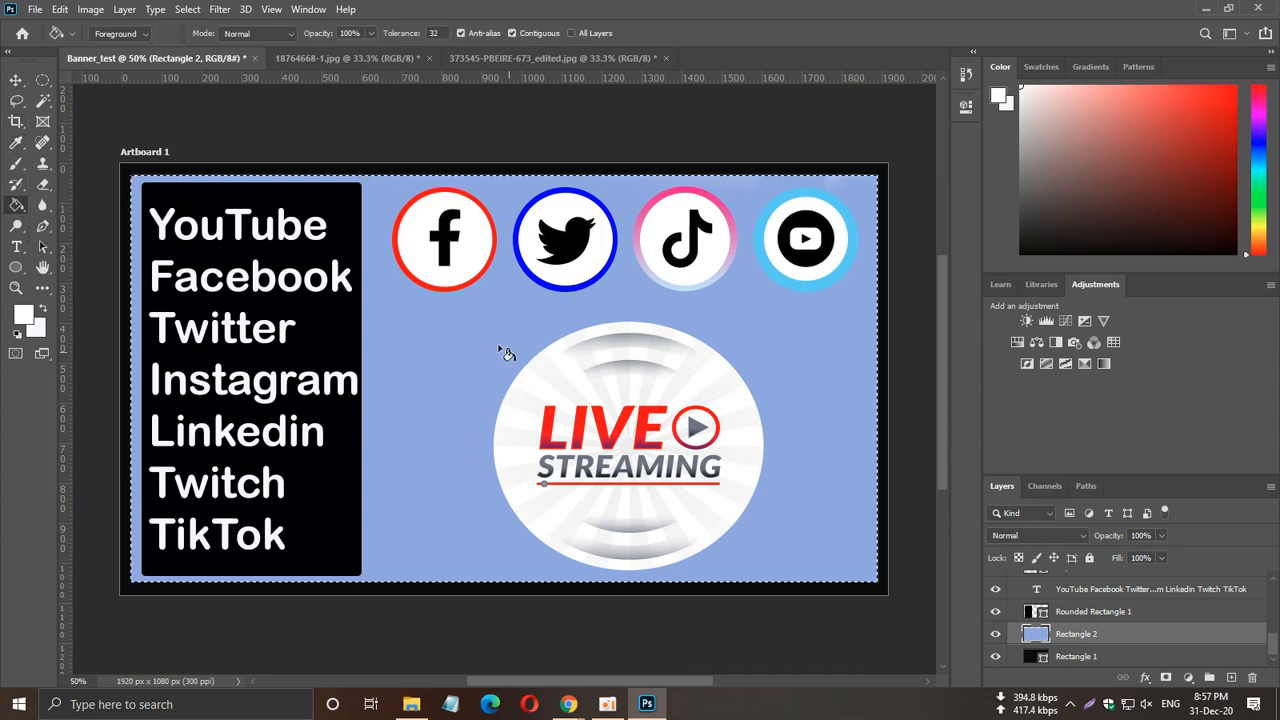
left_click(417, 342)
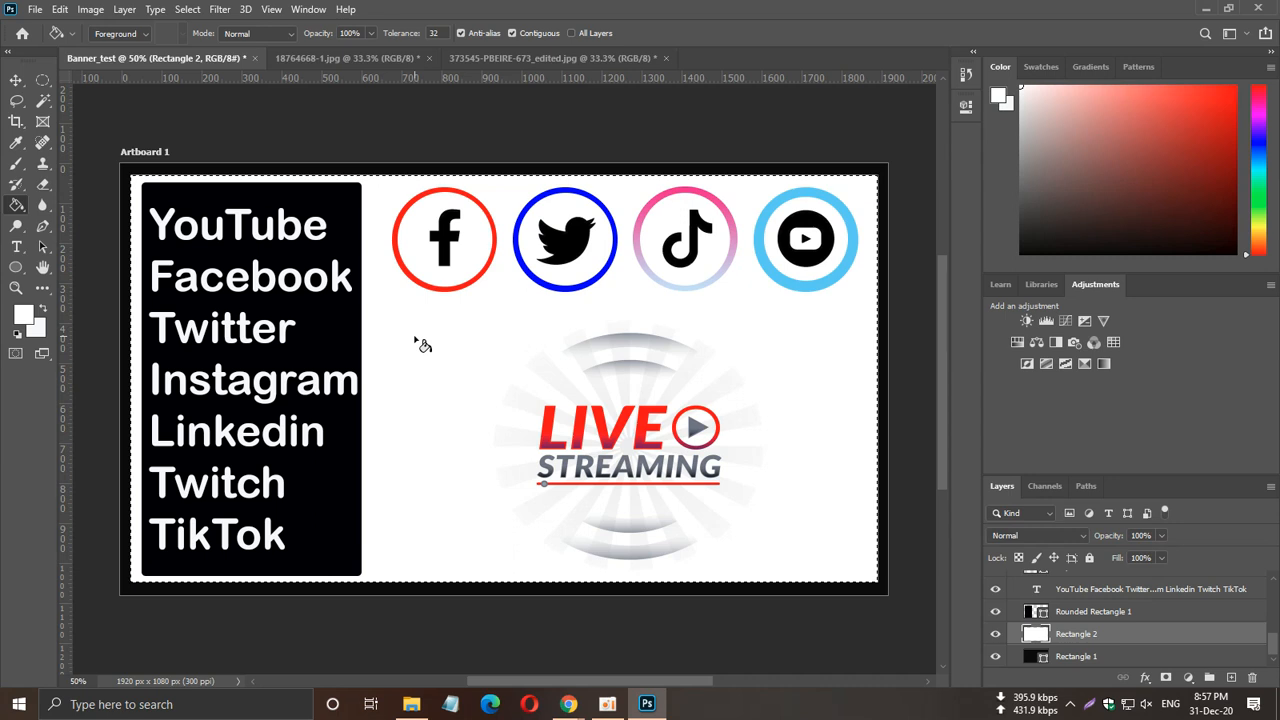
Switch to the Move tool and deselect the Rectangle 2 background area.
left_click(15, 81)
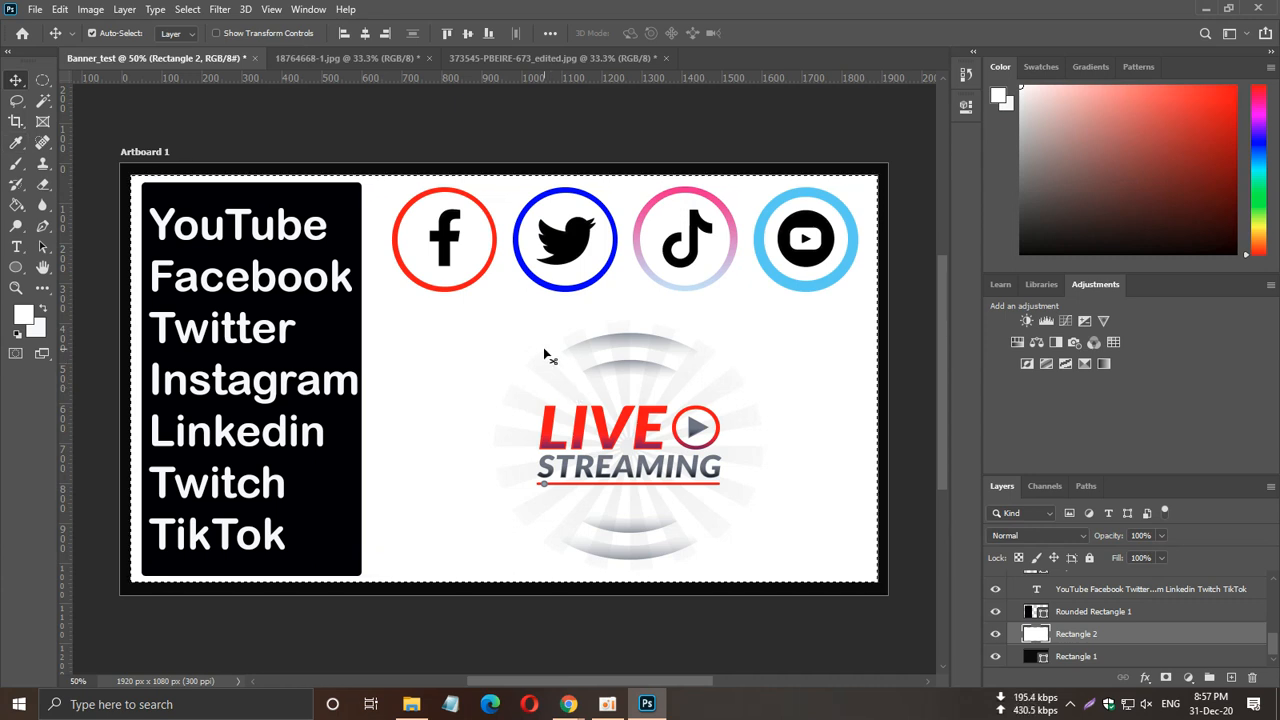
key("ctrl")
key("ctrl")
key("ctrl+d")
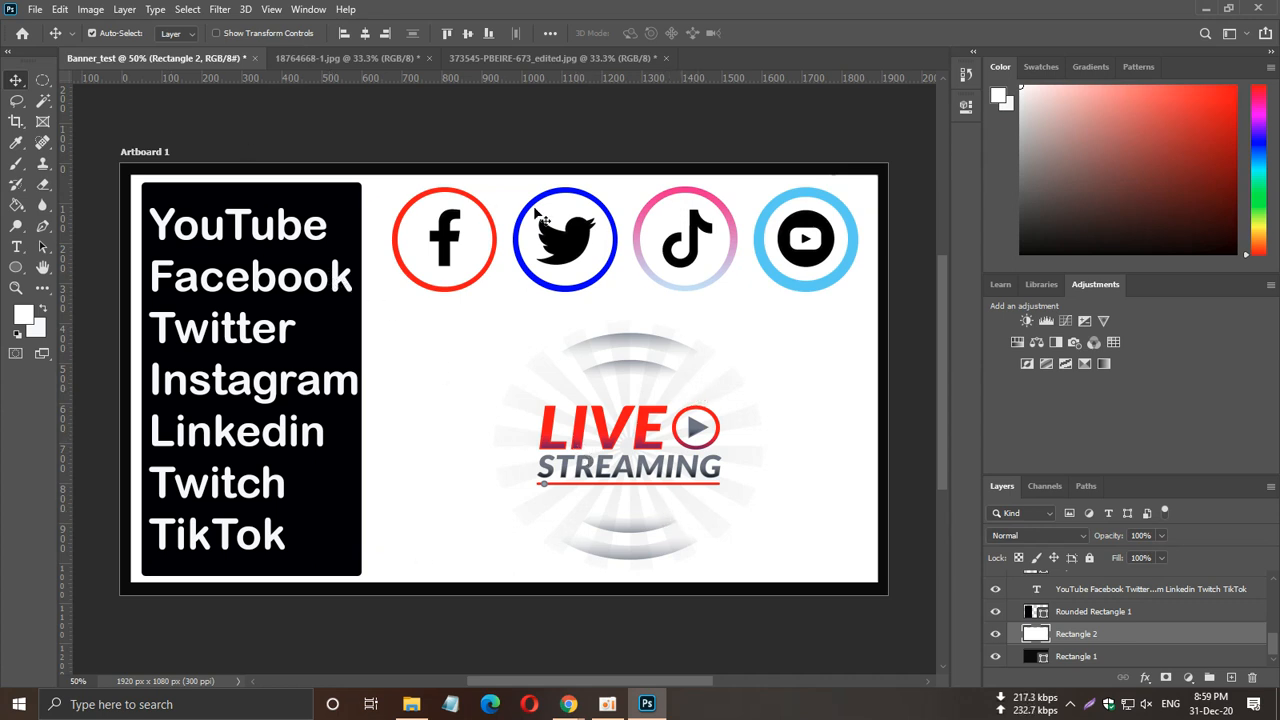
Save the banner on the computer as Banner_test.psd in the Photoshop folder under Documents, with Maximize Compatibility enabled.
left_click(33, 10)
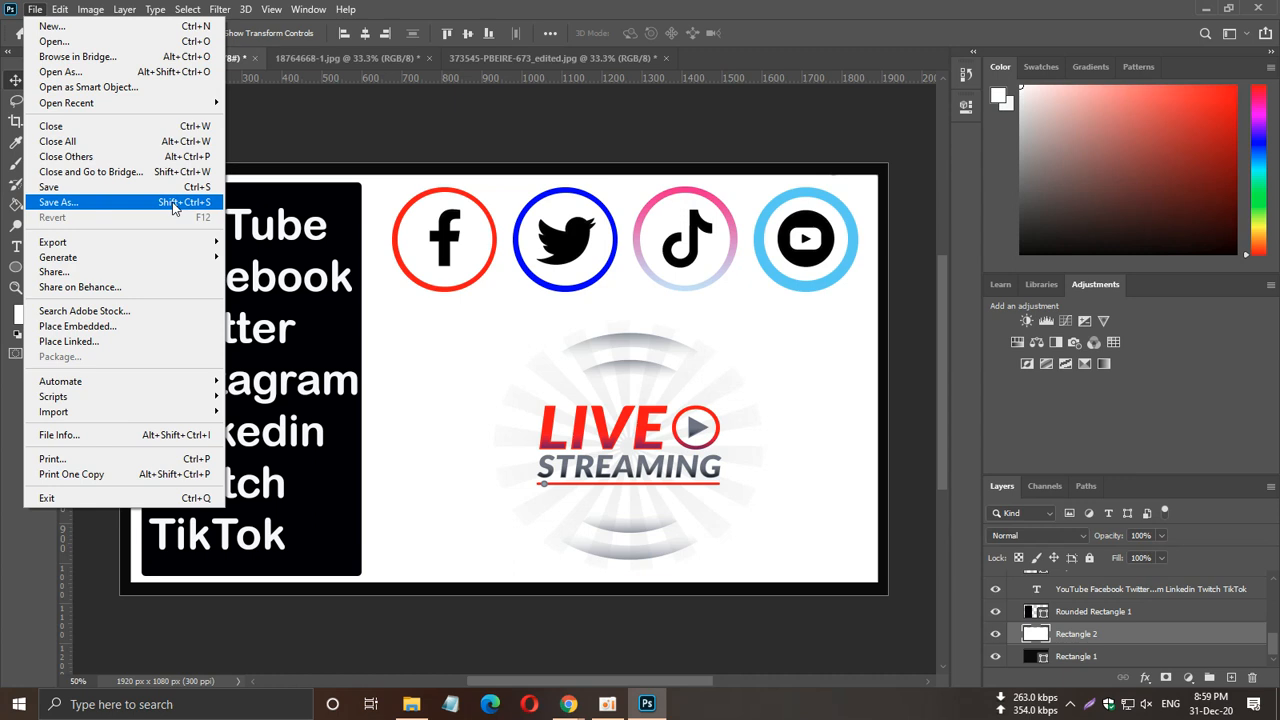
left_click(118, 202)
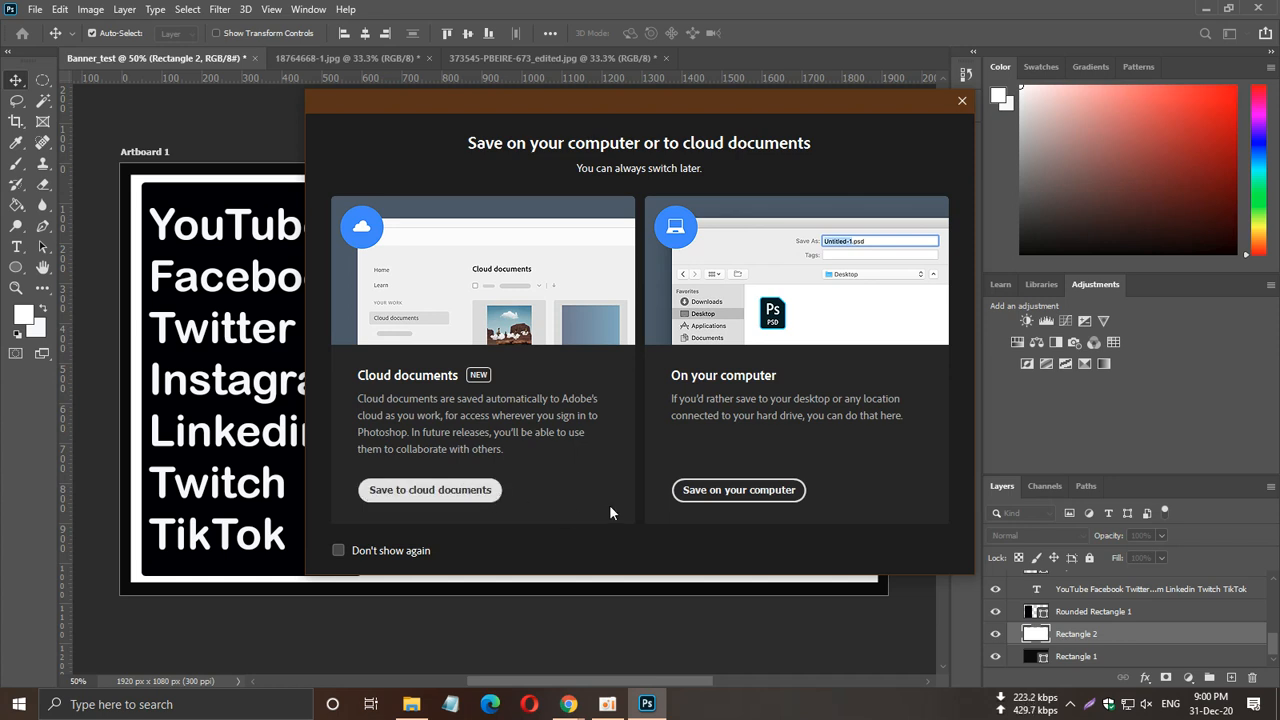
left_click(738, 490)
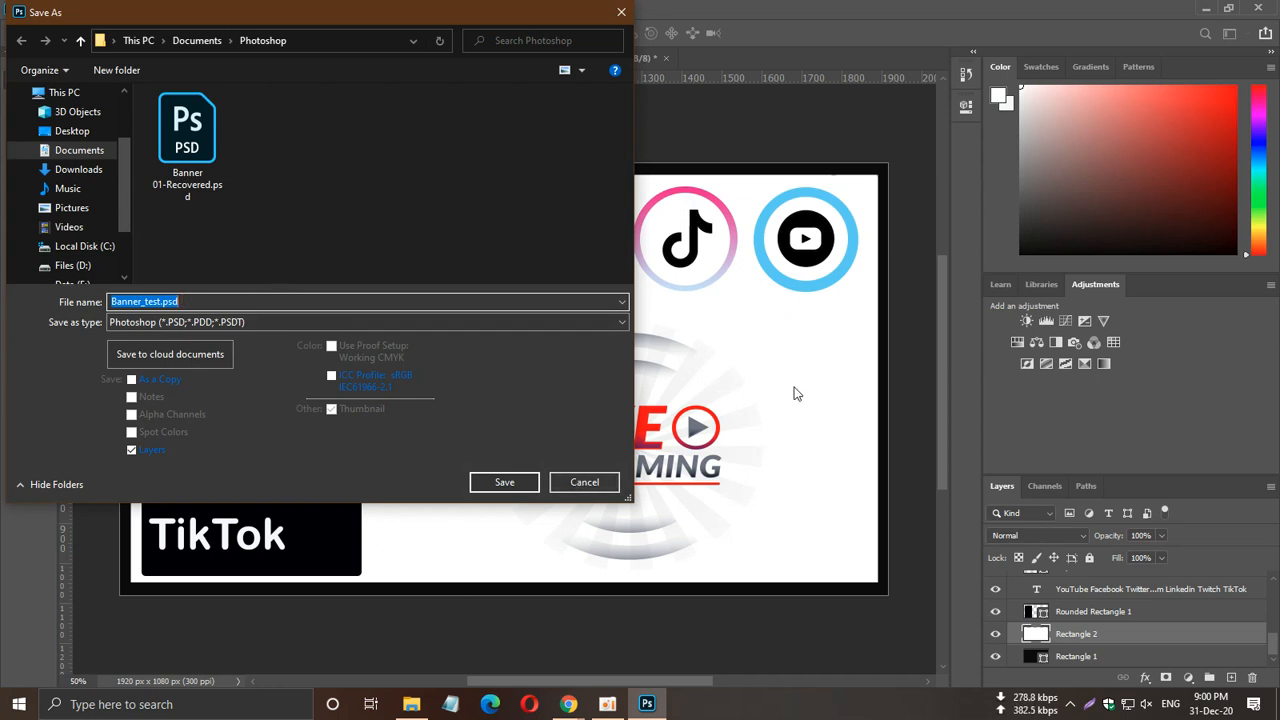
left_click(505, 482)
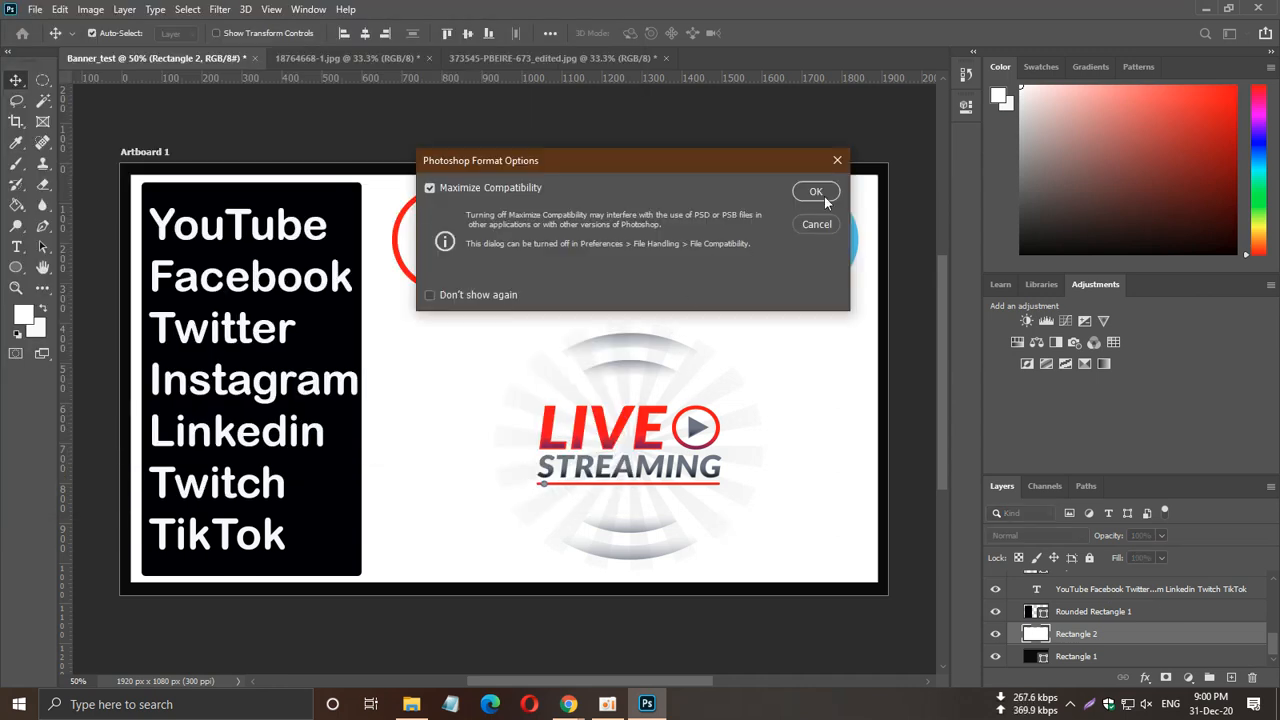
left_click(816, 193)
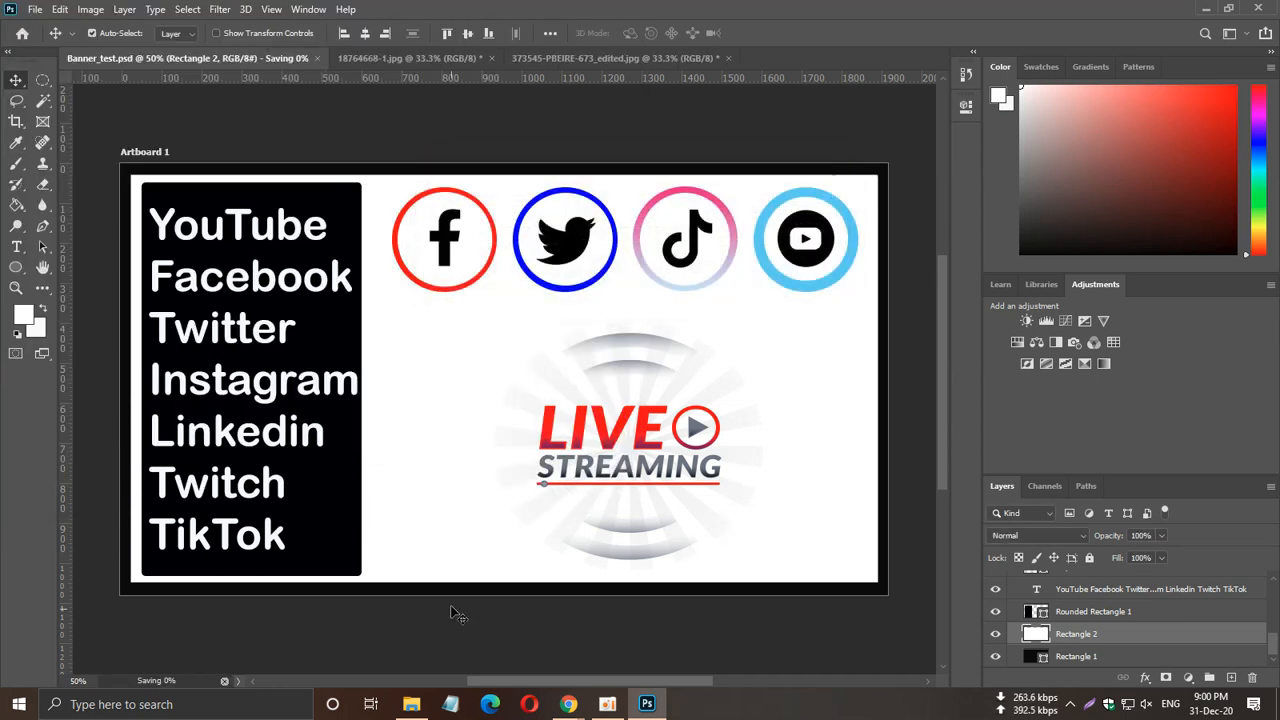
Save a JPEG copy of the banner on the computer as Banner_test.jpg with Maximum quality 12 and the Baseline ("Standard") format.
left_click(33, 10)
left_click(115, 201)
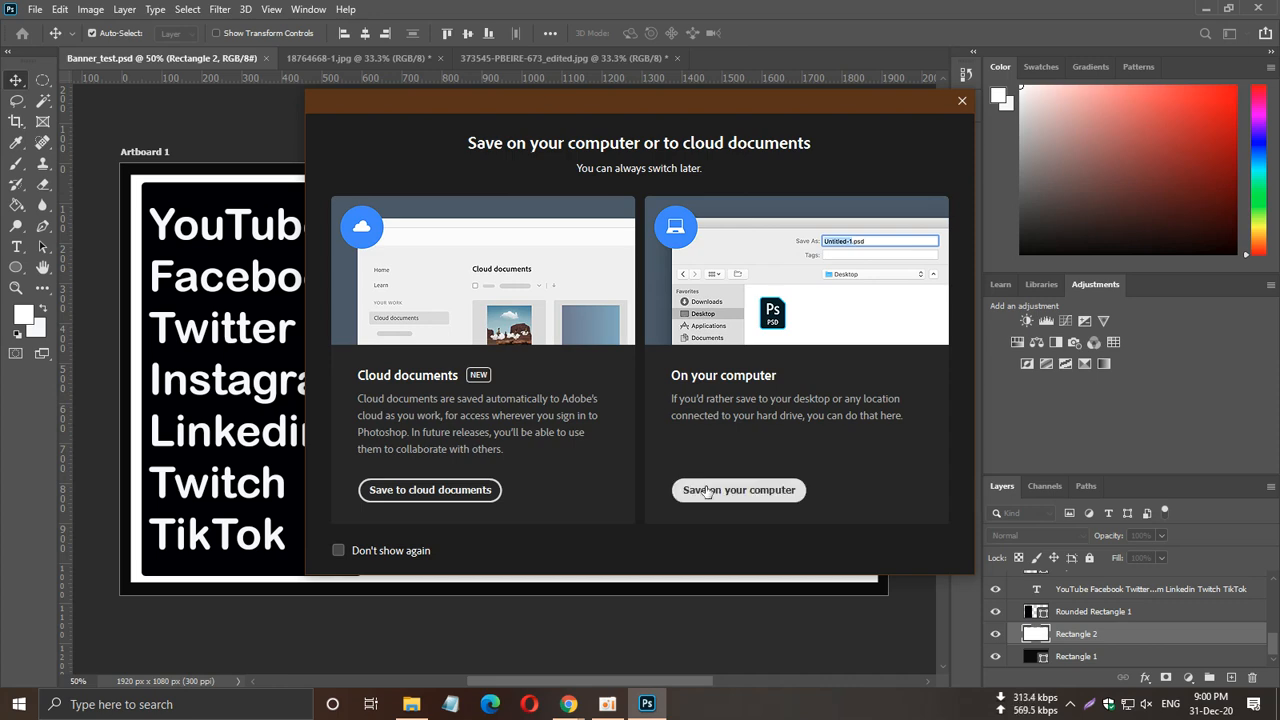
left_click(706, 490)
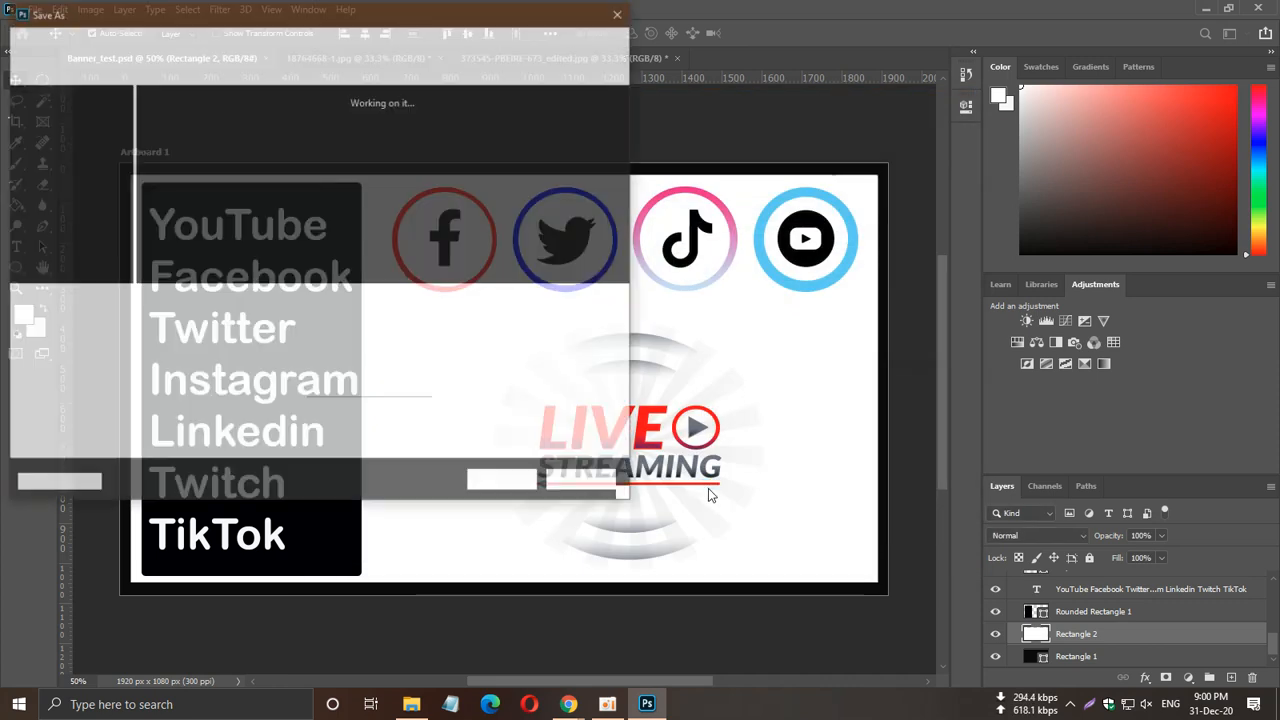
left_click(240, 324)
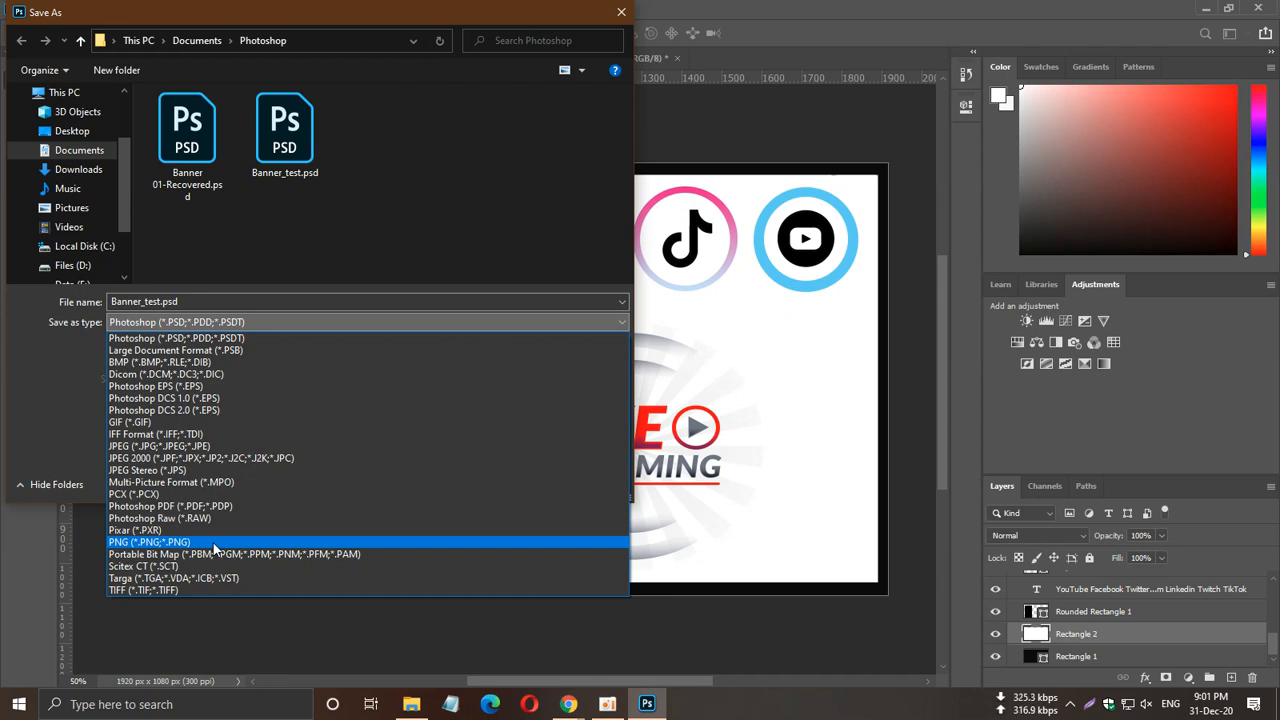
left_click(250, 448)
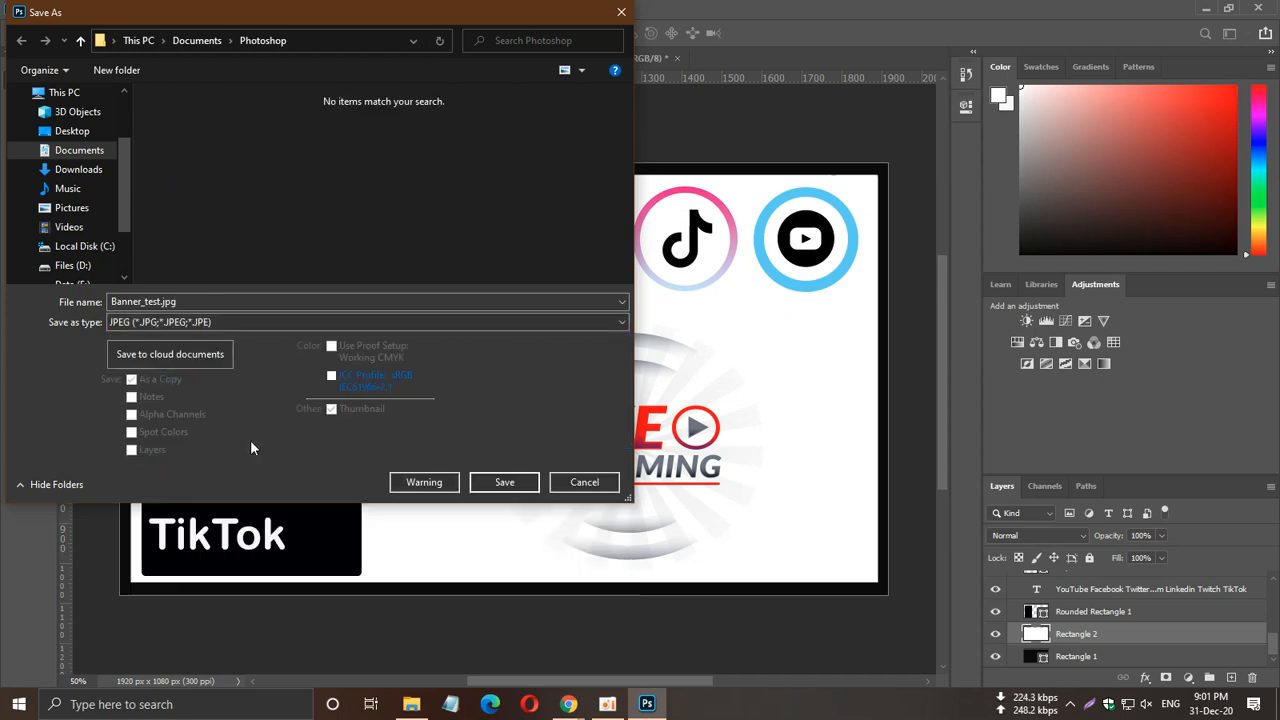
left_click(505, 484)
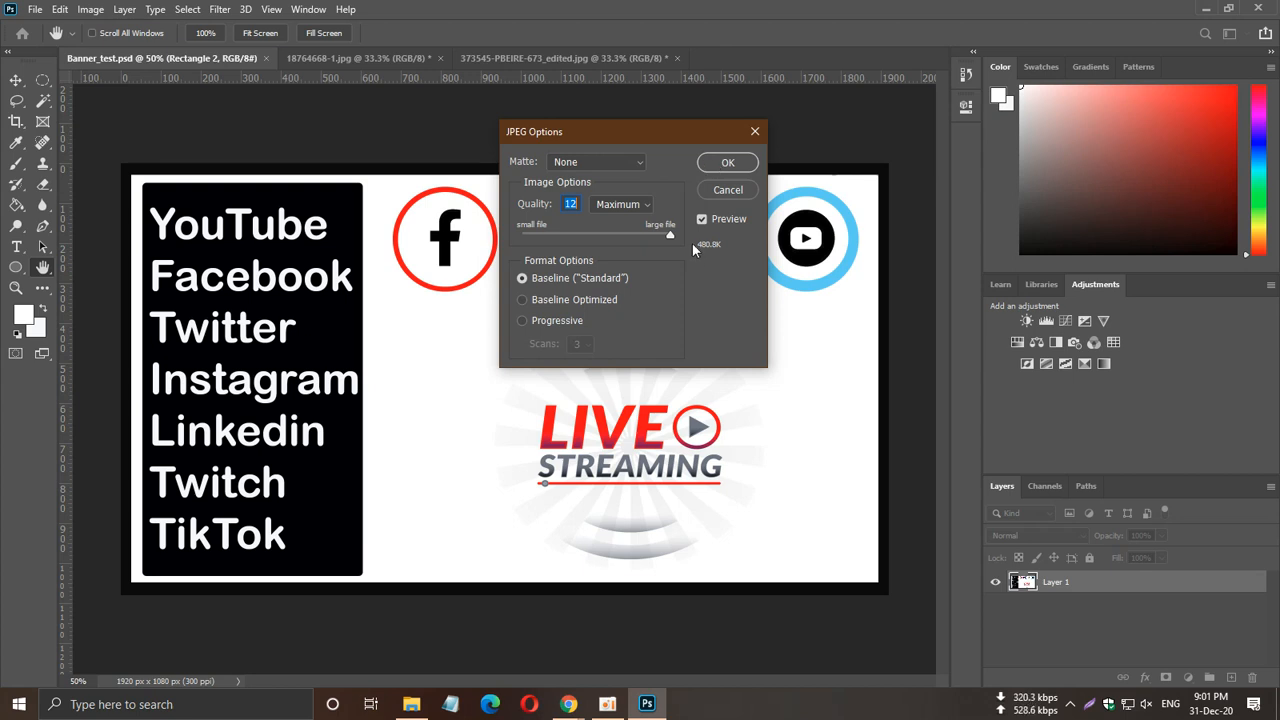
left_click(731, 164)
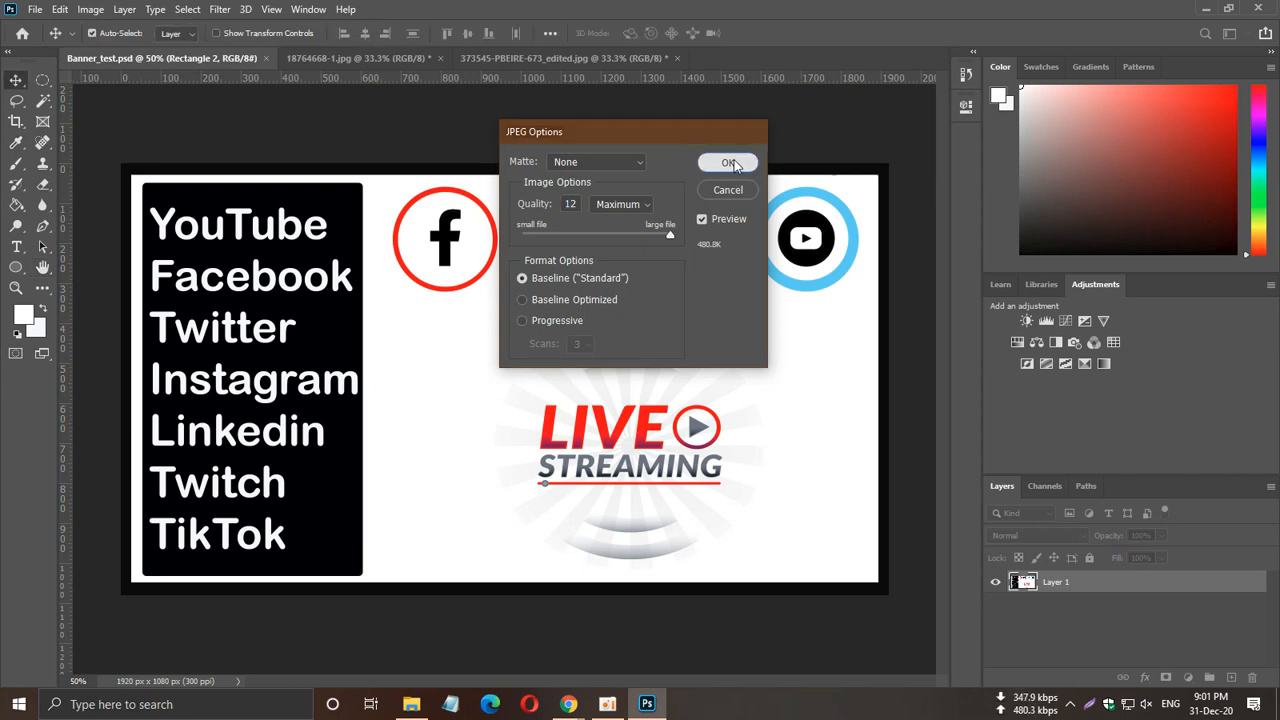
Switch to File Explorer, open the Photoshop folder under Documents, and select Banner_test.jpg to check the export.
left_click(413, 705)
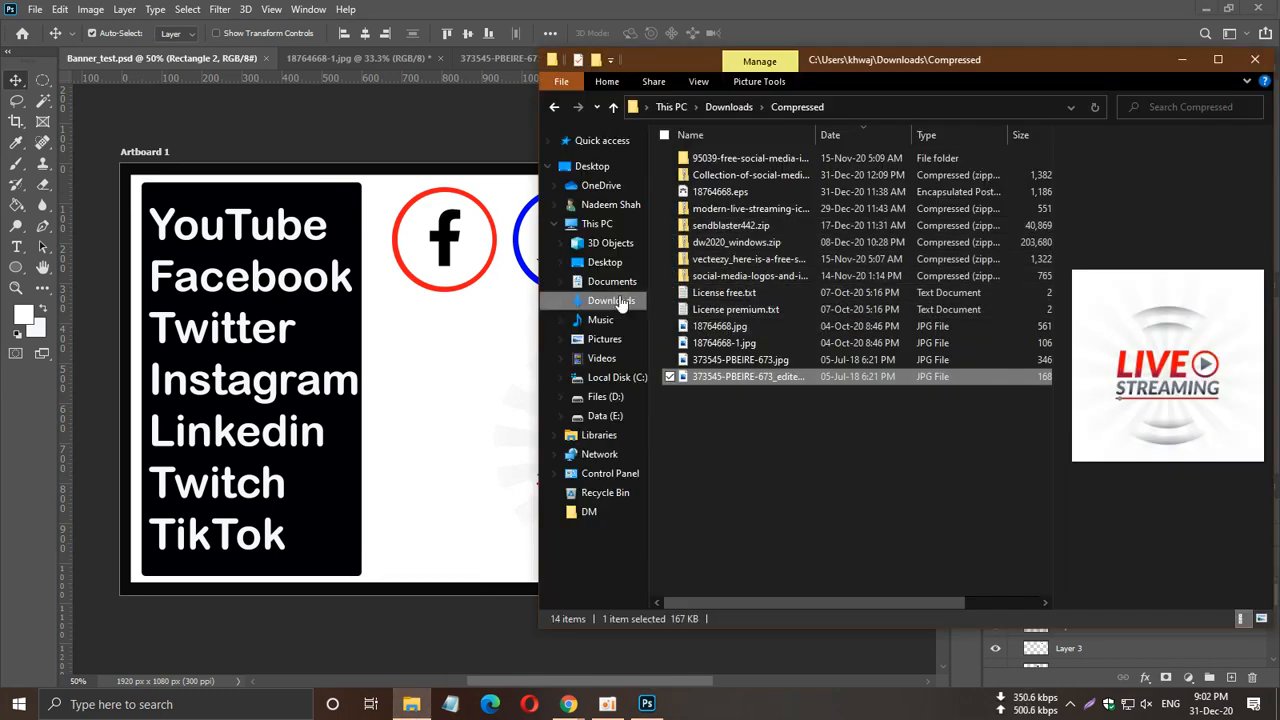
left_click(611, 281)
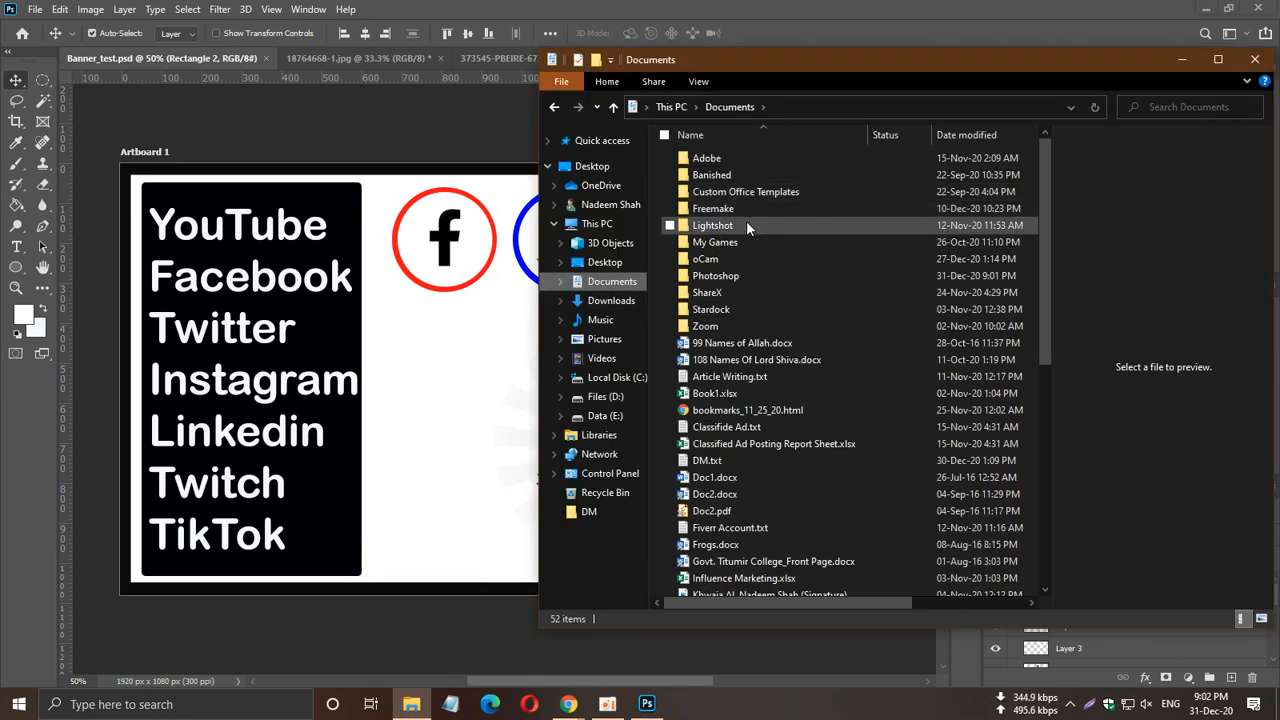
double_click(733, 275)
left_click(808, 196)
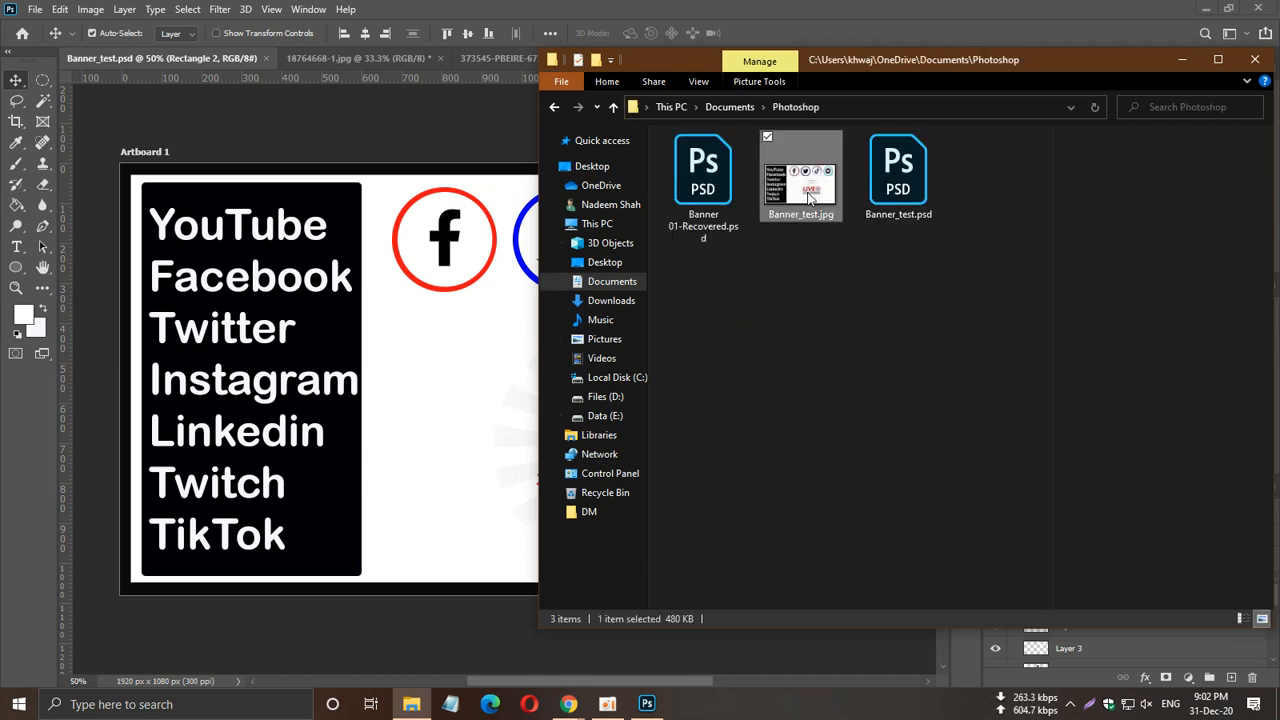
Open Banner_test.jpg in the image viewer and maximize its window to inspect the exported banner.
double_click(808, 192)
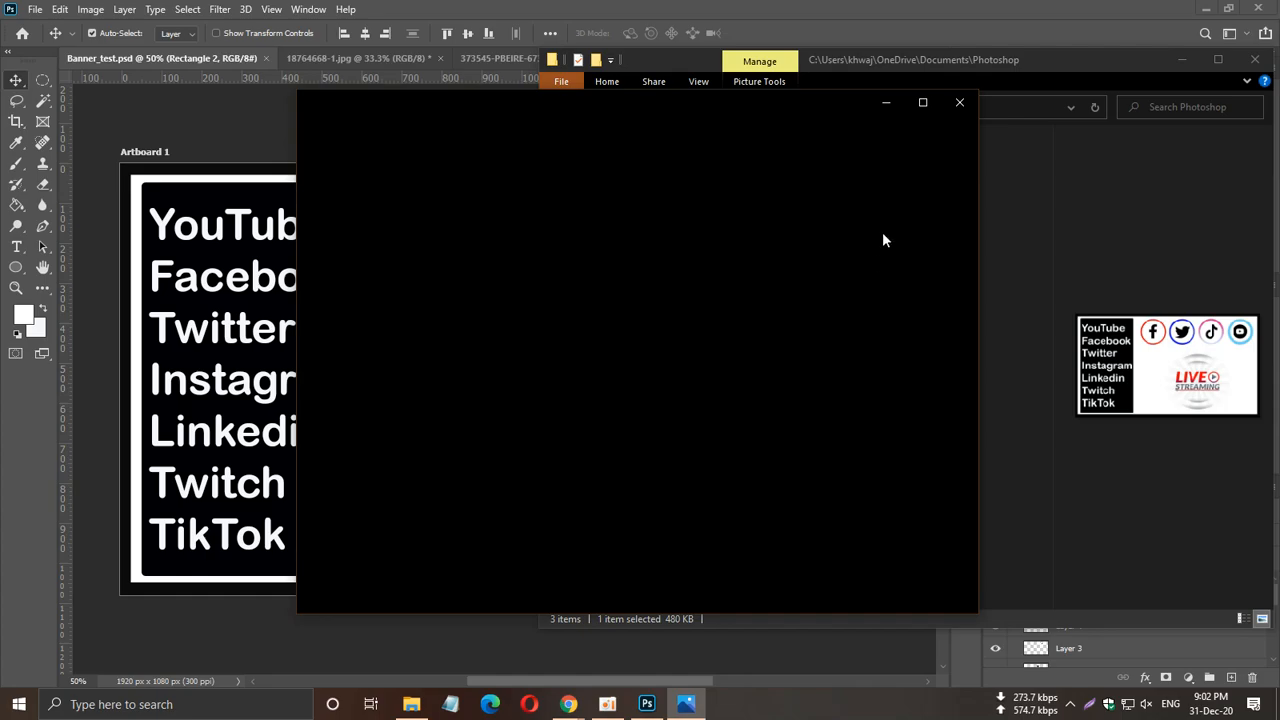
left_click(922, 102)
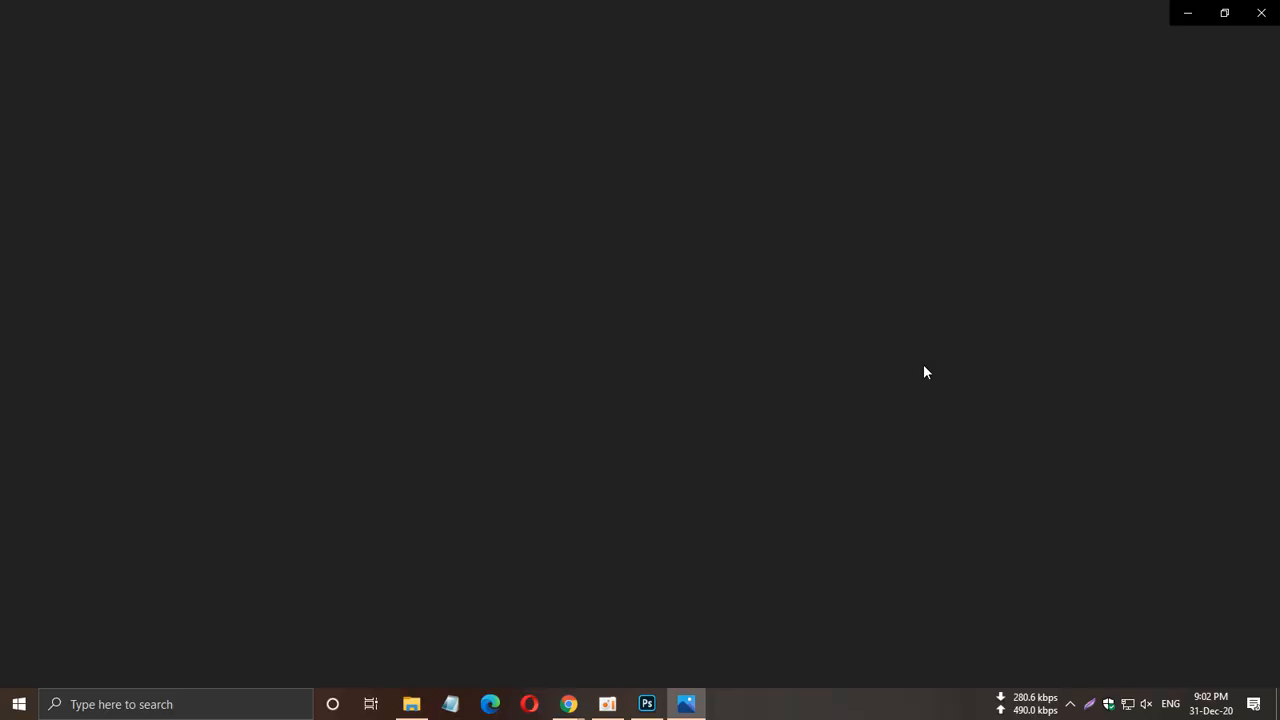
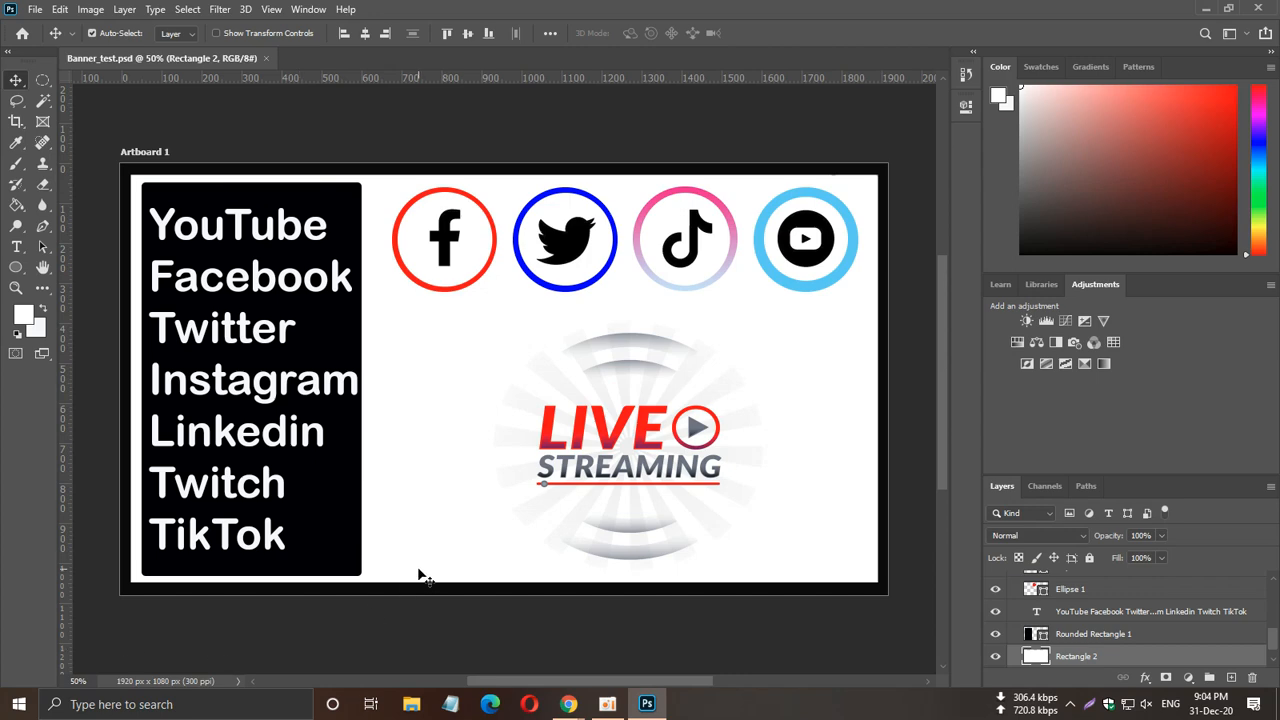
mouse_move(557, 710)
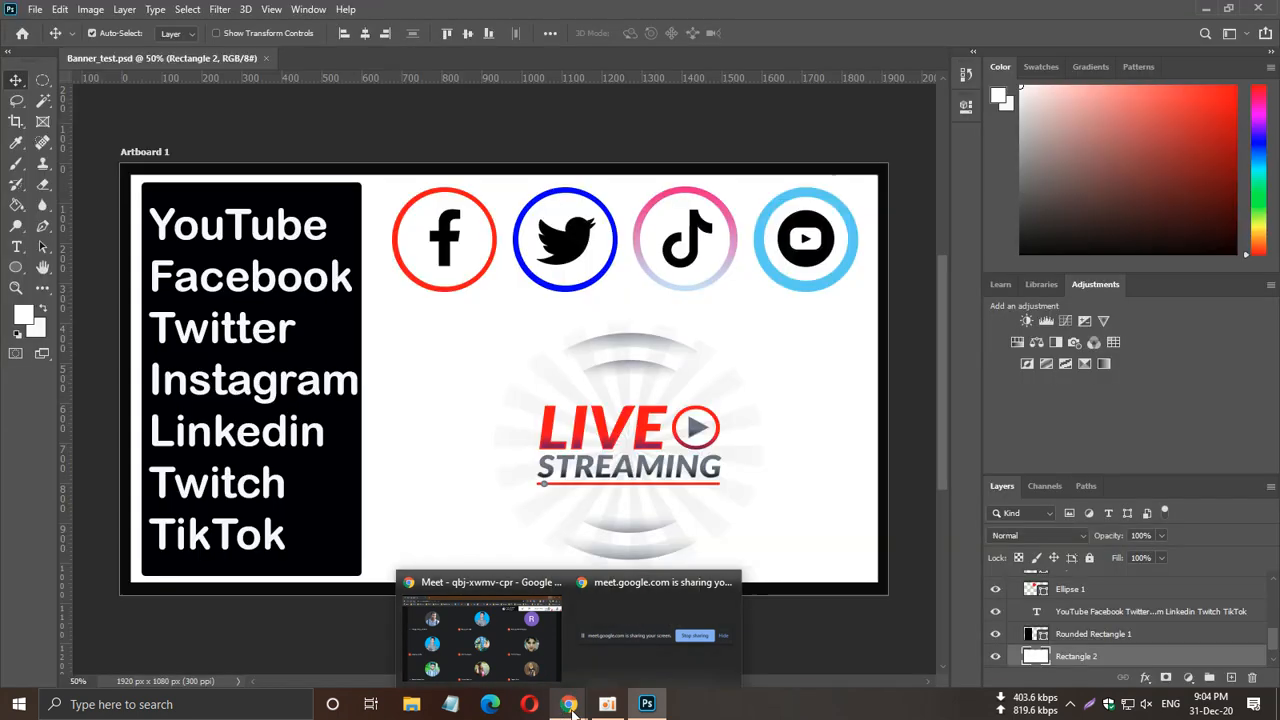
left_click(38, 10)
left_click(41, 11)
left_click(41, 11)
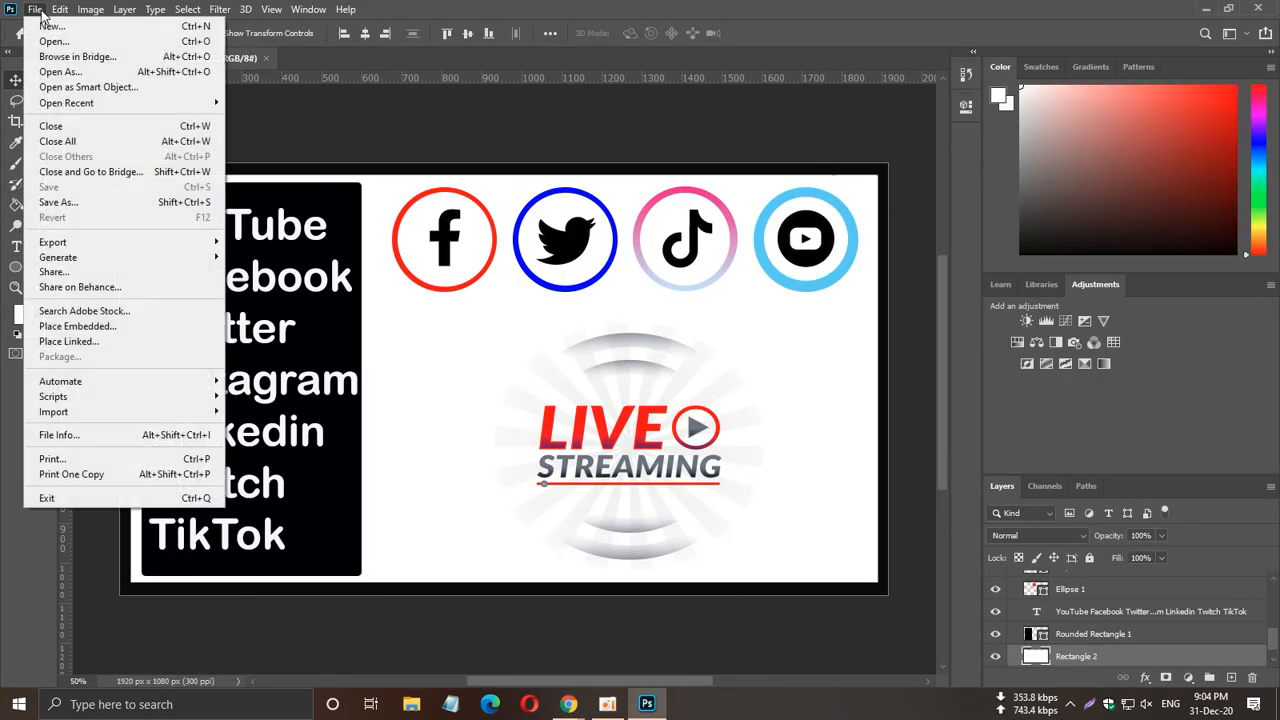
left_click(468, 4)
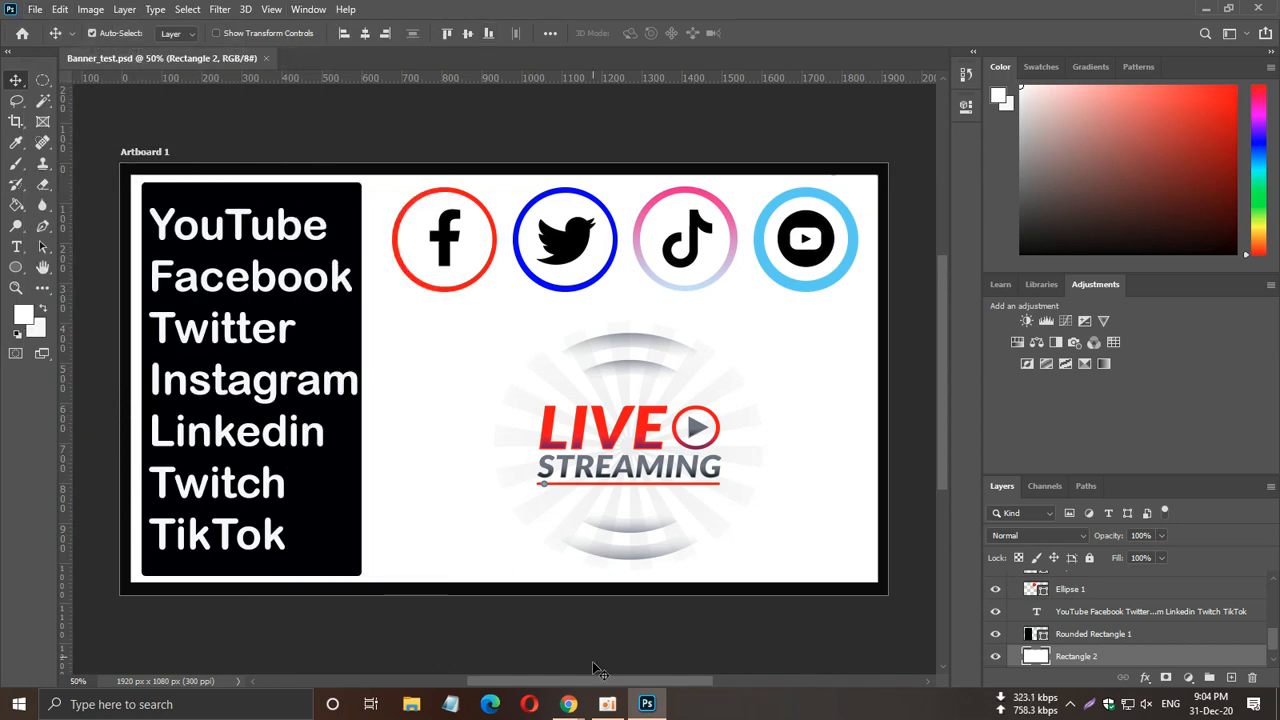
Switch to the Chrome window with the meeting and open a new browser tab.
mouse_move(533, 655)
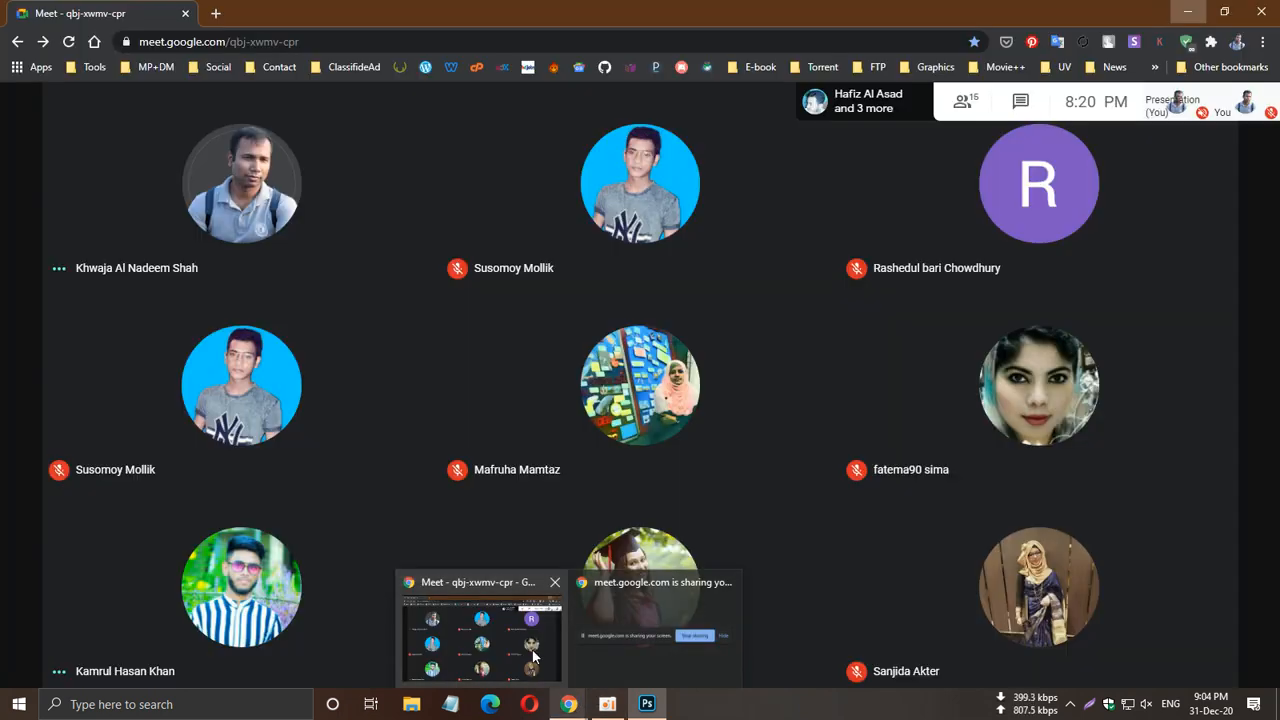
left_click(533, 655)
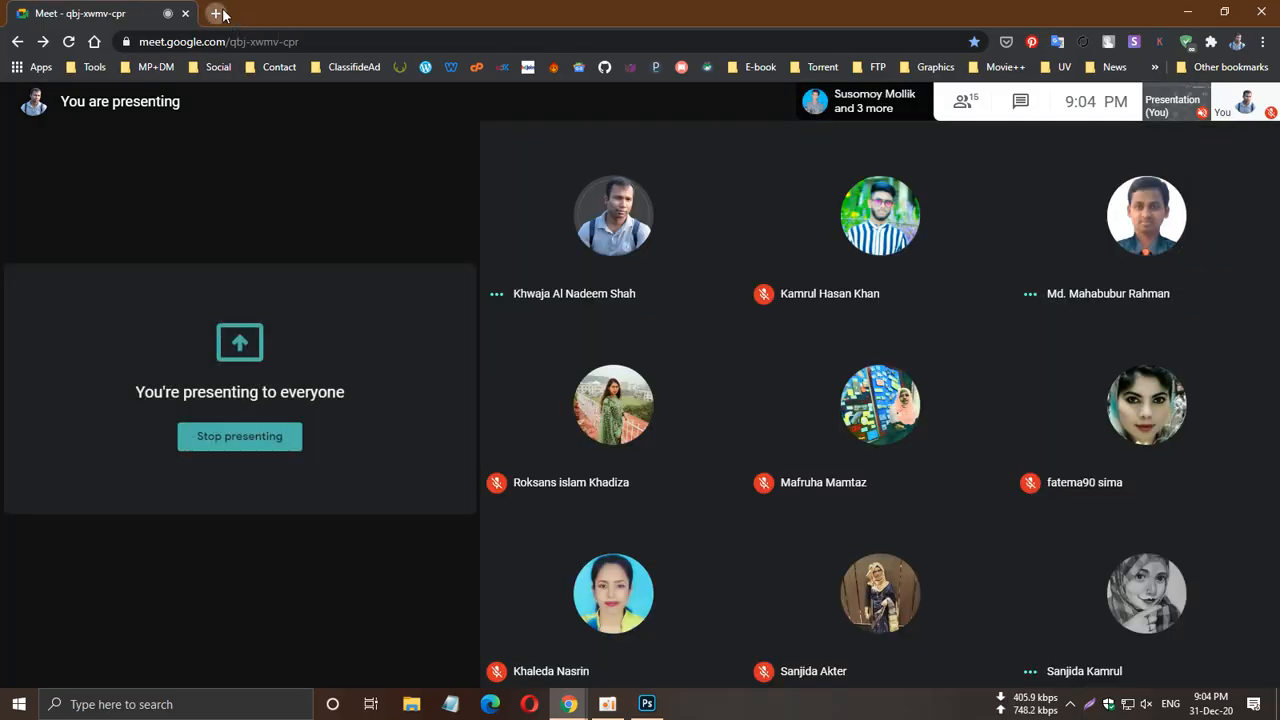
left_click(215, 13)
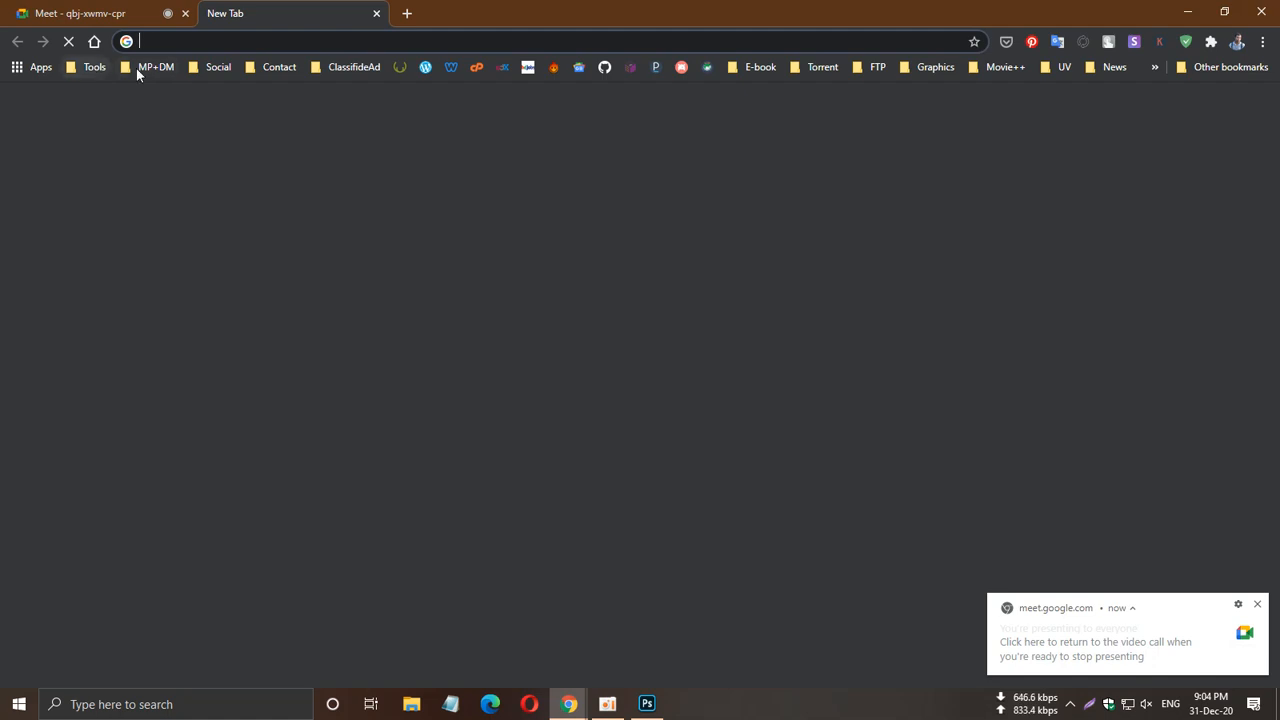
Look through the Tools bookmarks folder for the remove.bg background removal site.
left_click(94, 67)
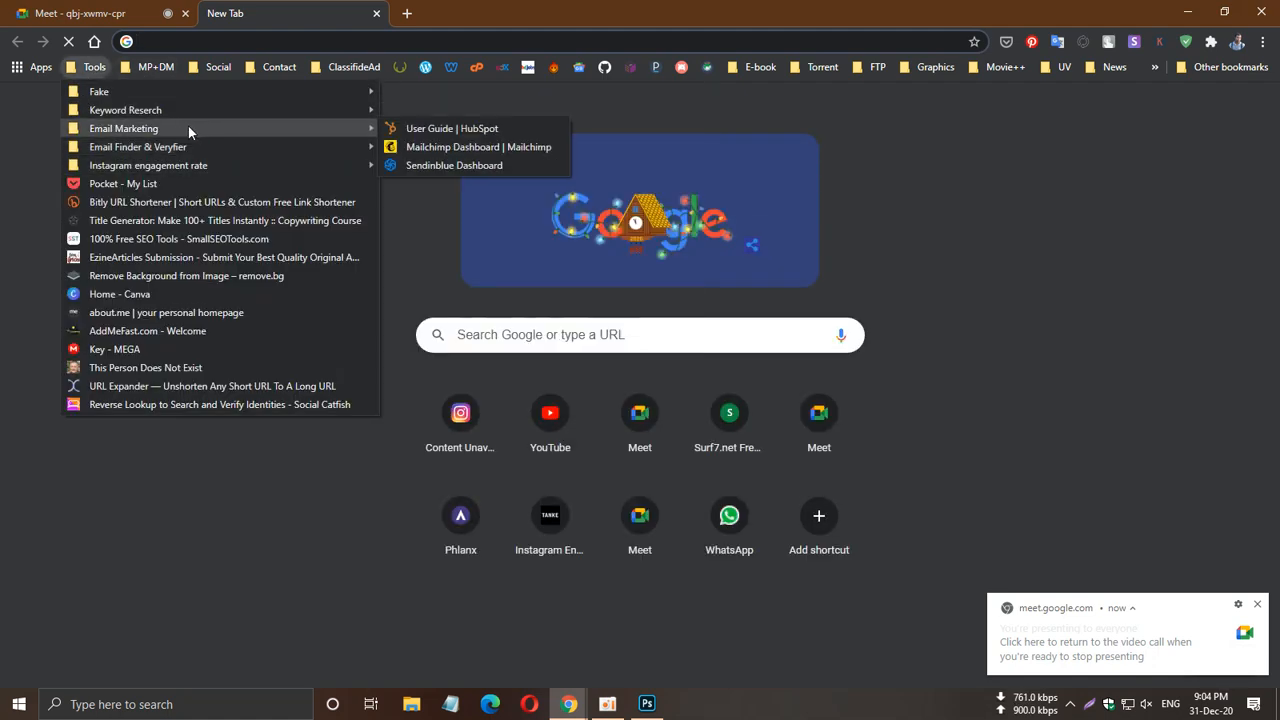
mouse_move(209, 93)
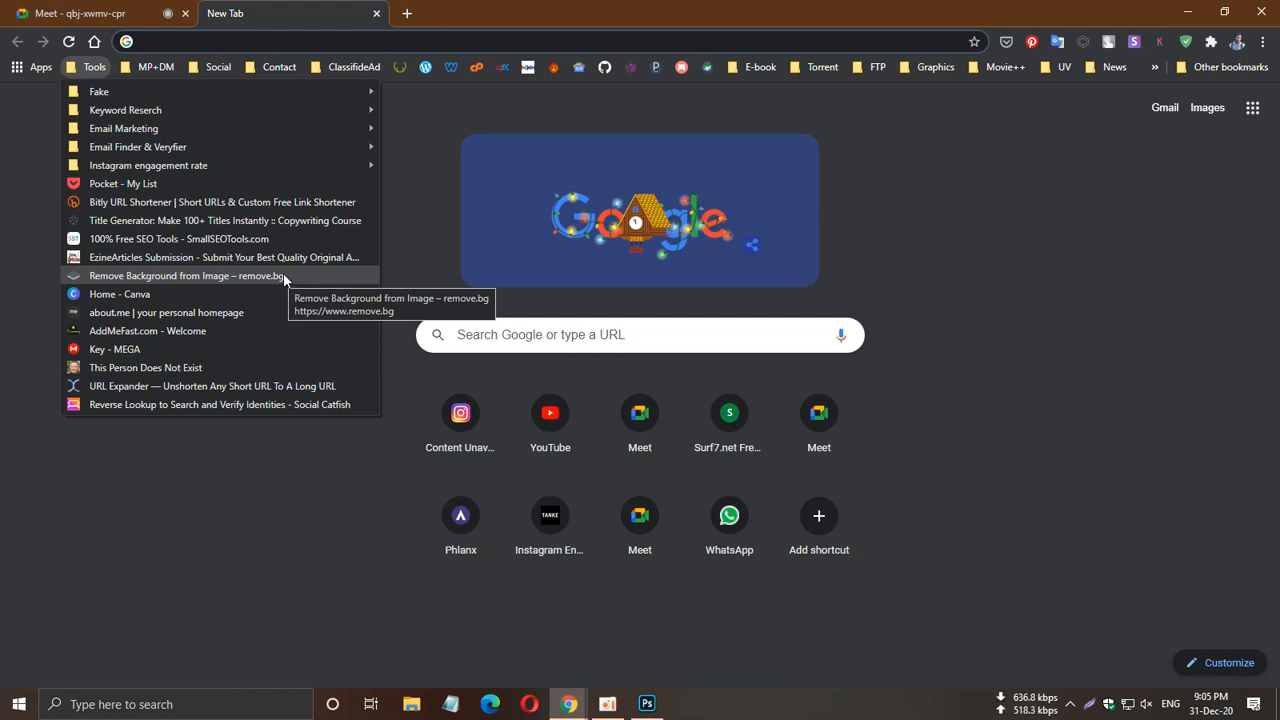
left_click(436, 200)
left_click(349, 40)
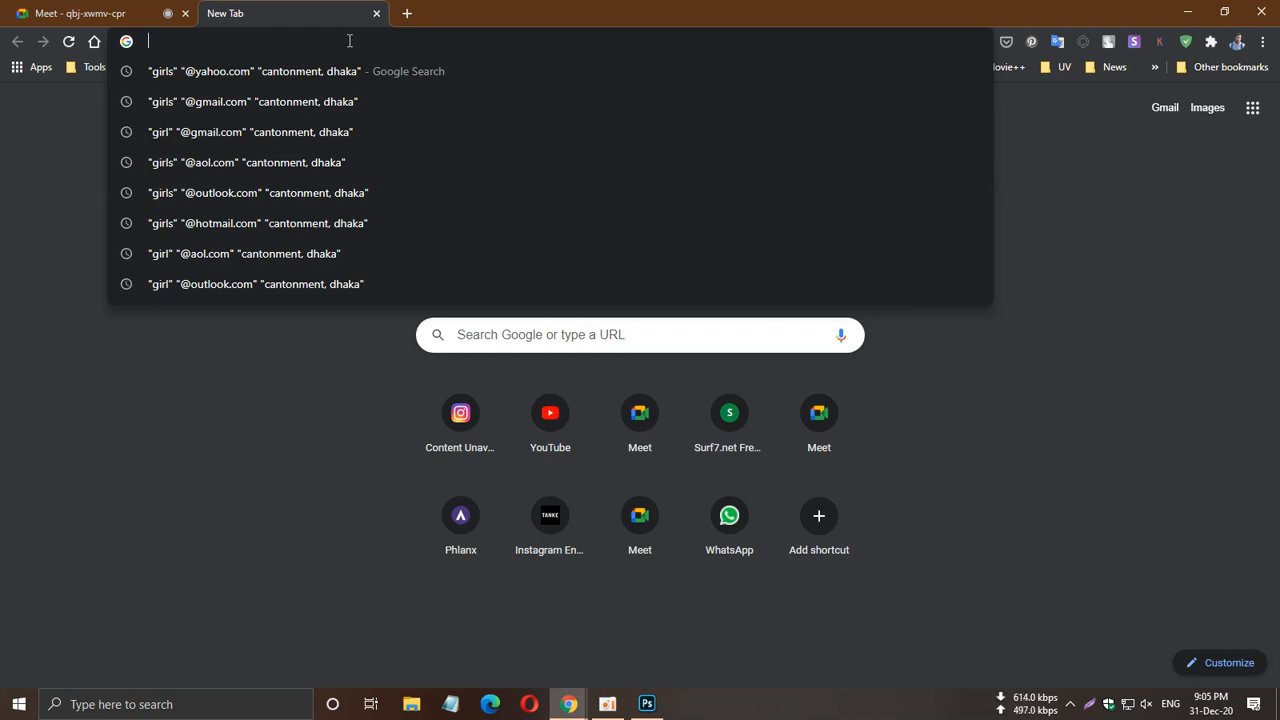
left_click(68, 236)
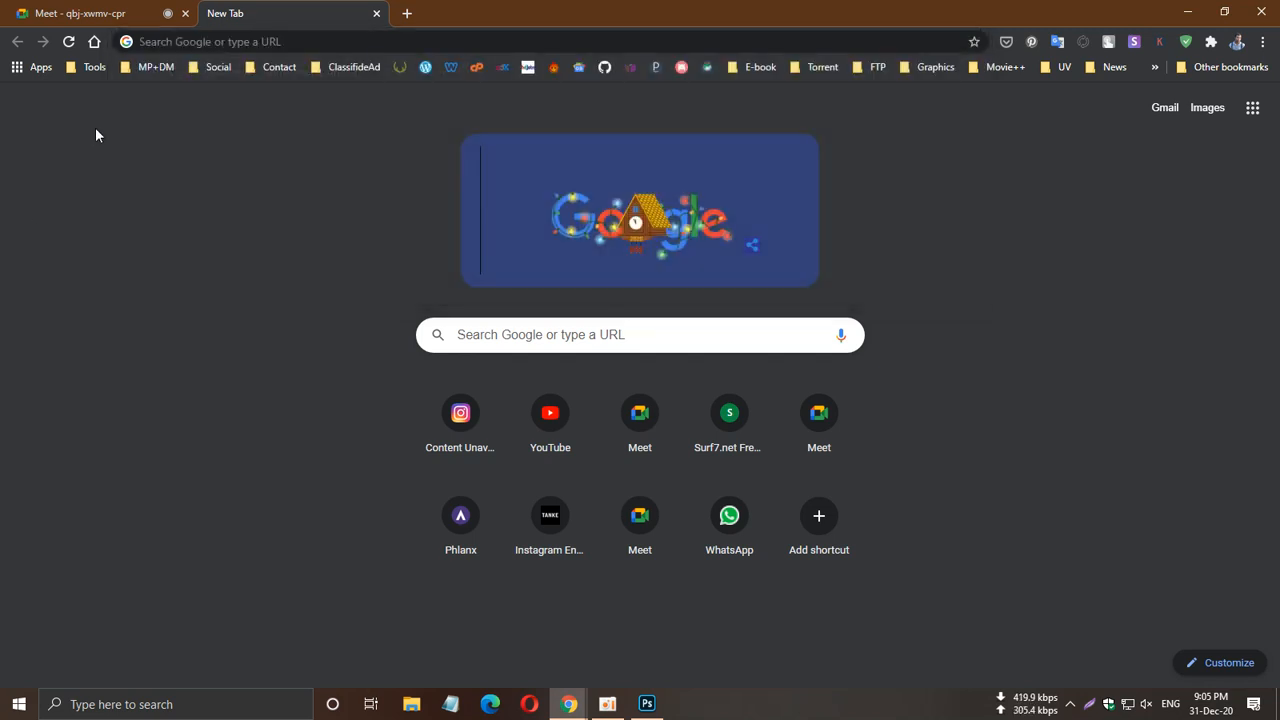
Search Google for "hd photos" using the suggested query.
left_click(511, 330)
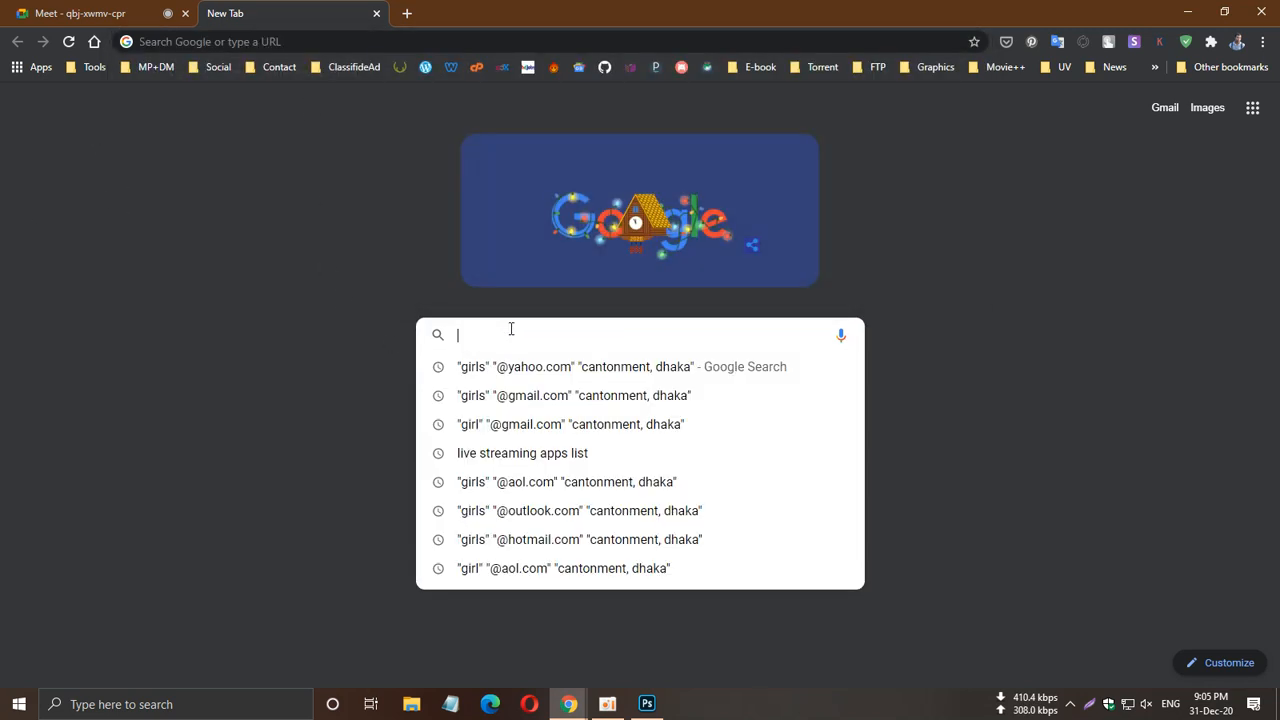
type("t")
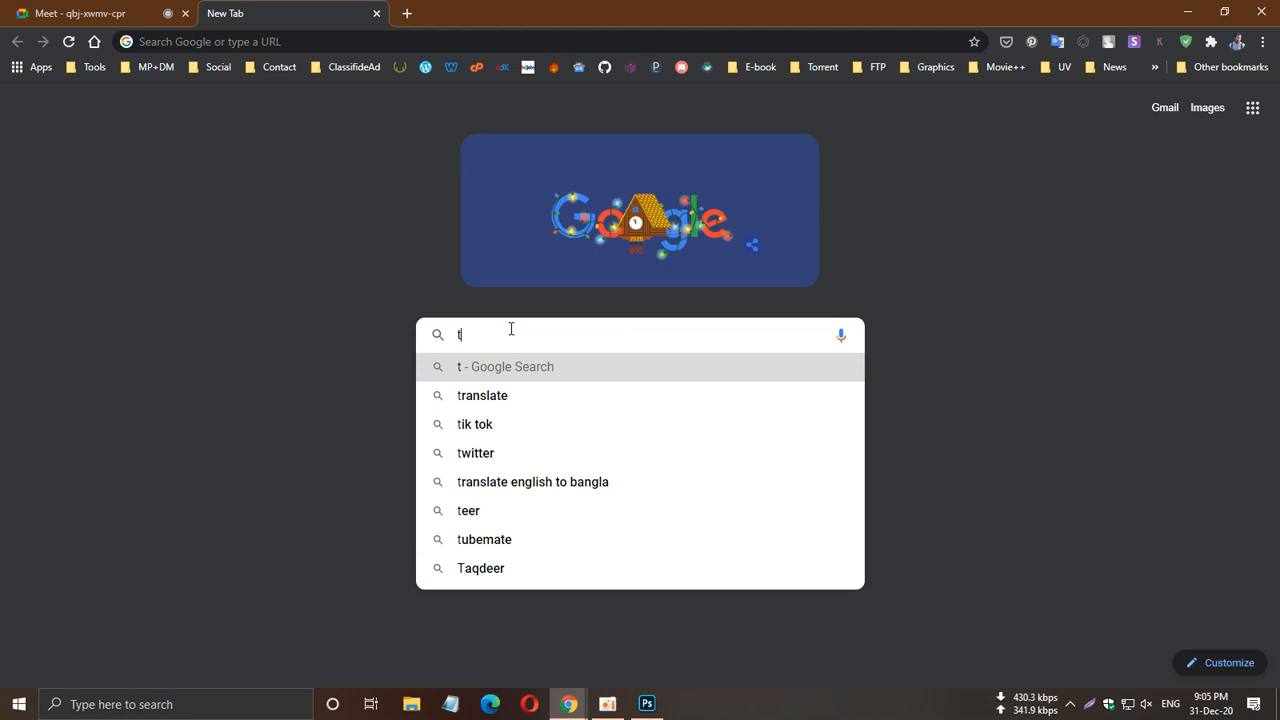
key("Escape")
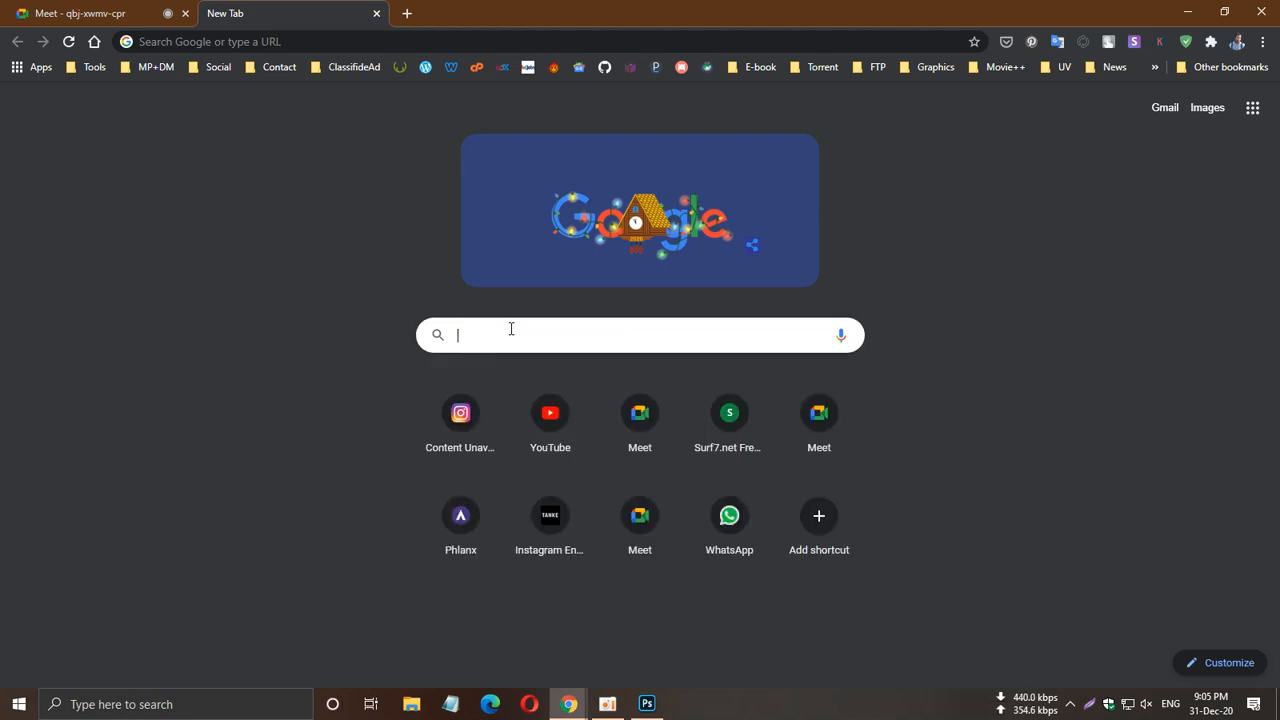
type("hf")
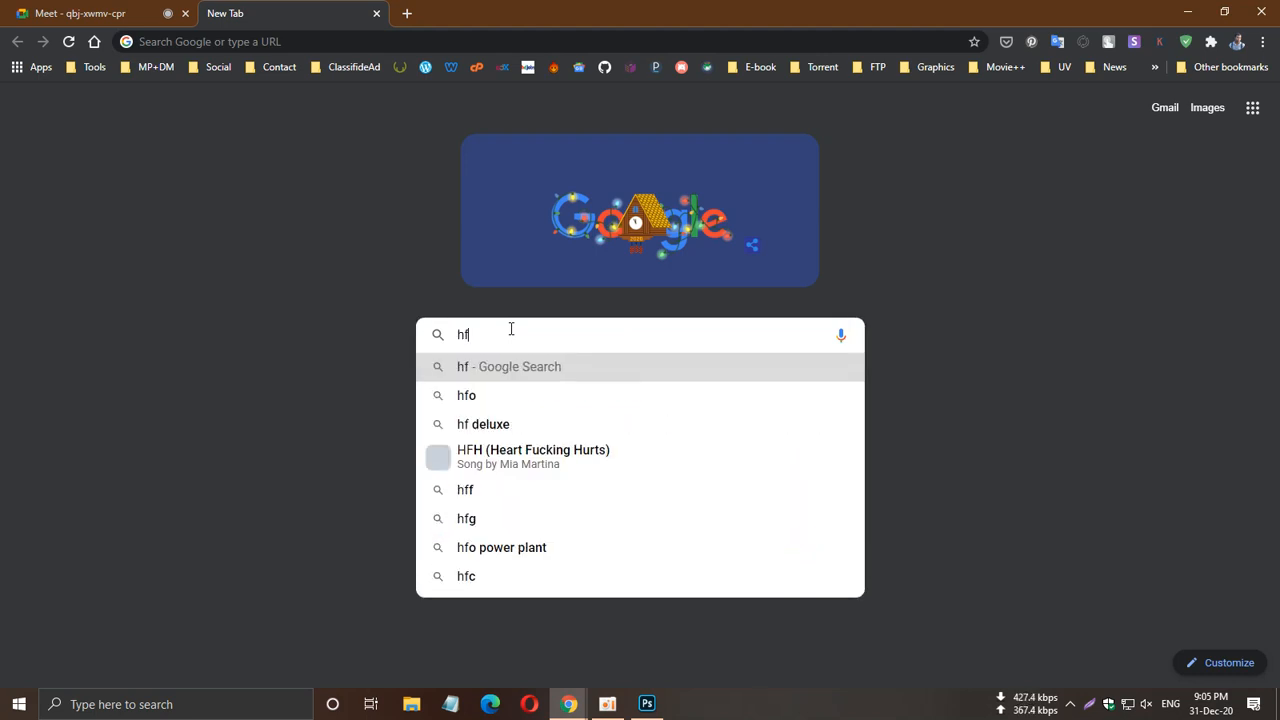
key("BackSpace")
type("d")
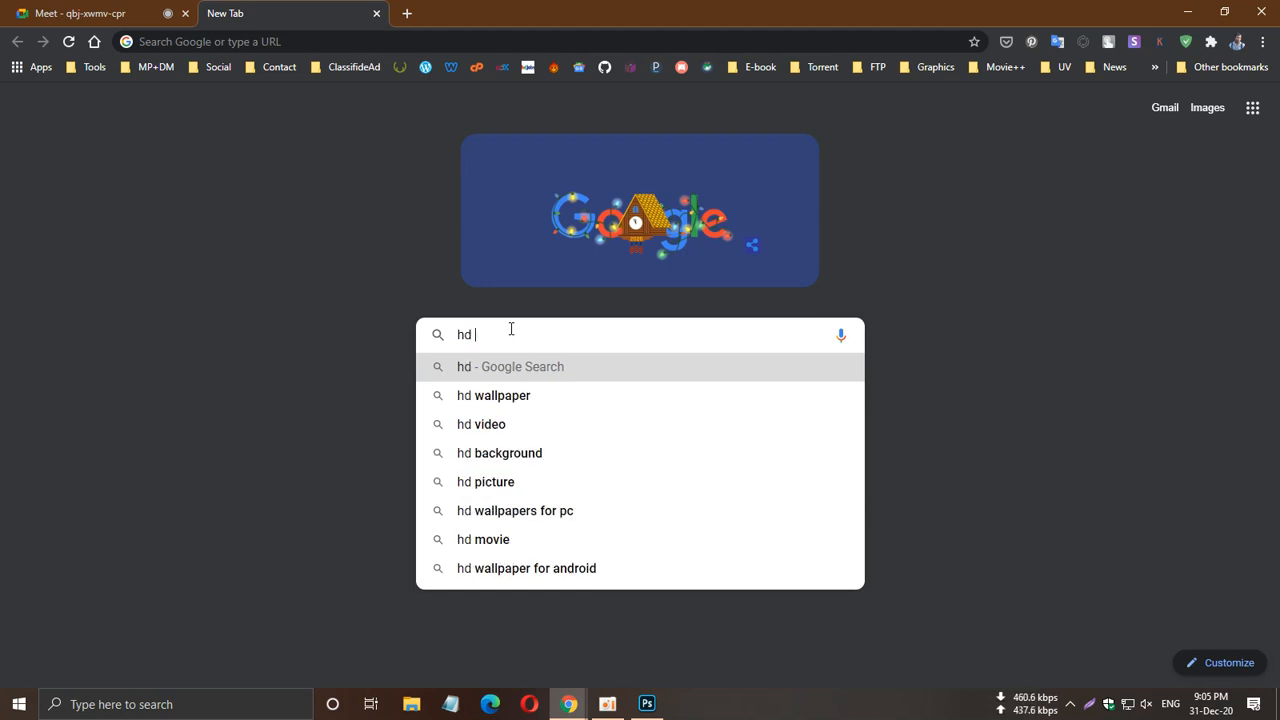
type(" ph")
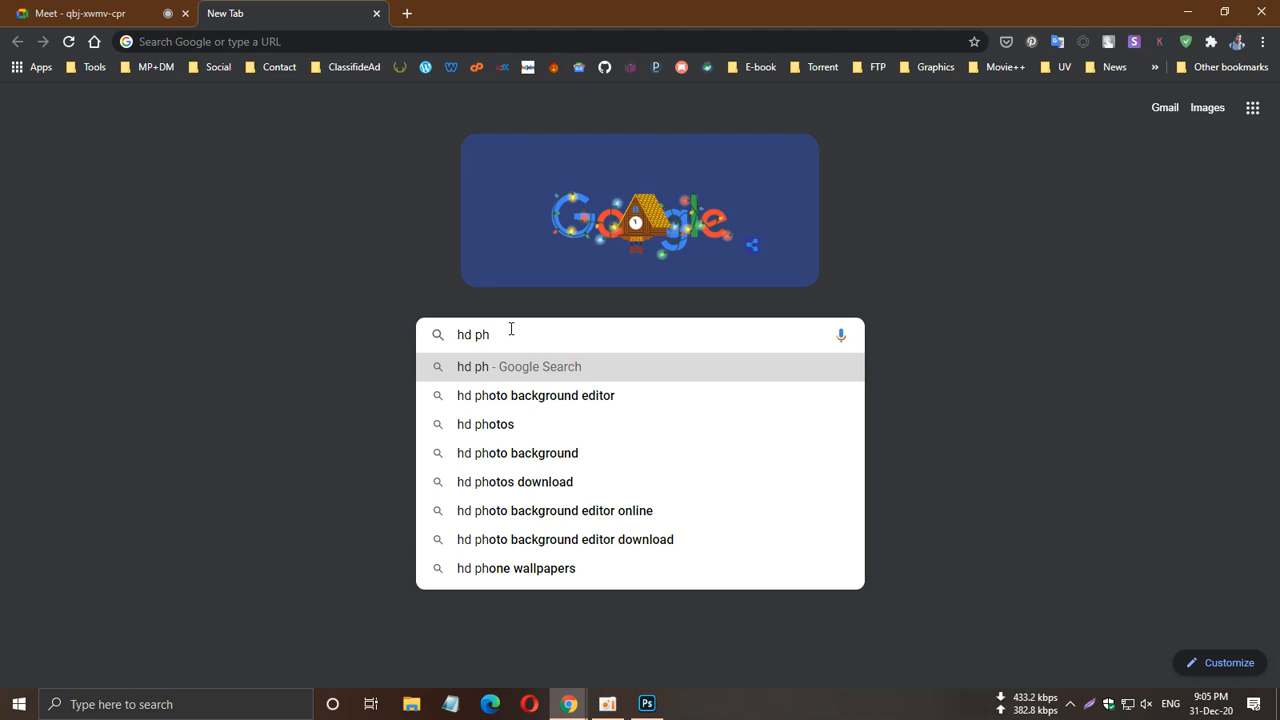
key("Down")
key("Down")
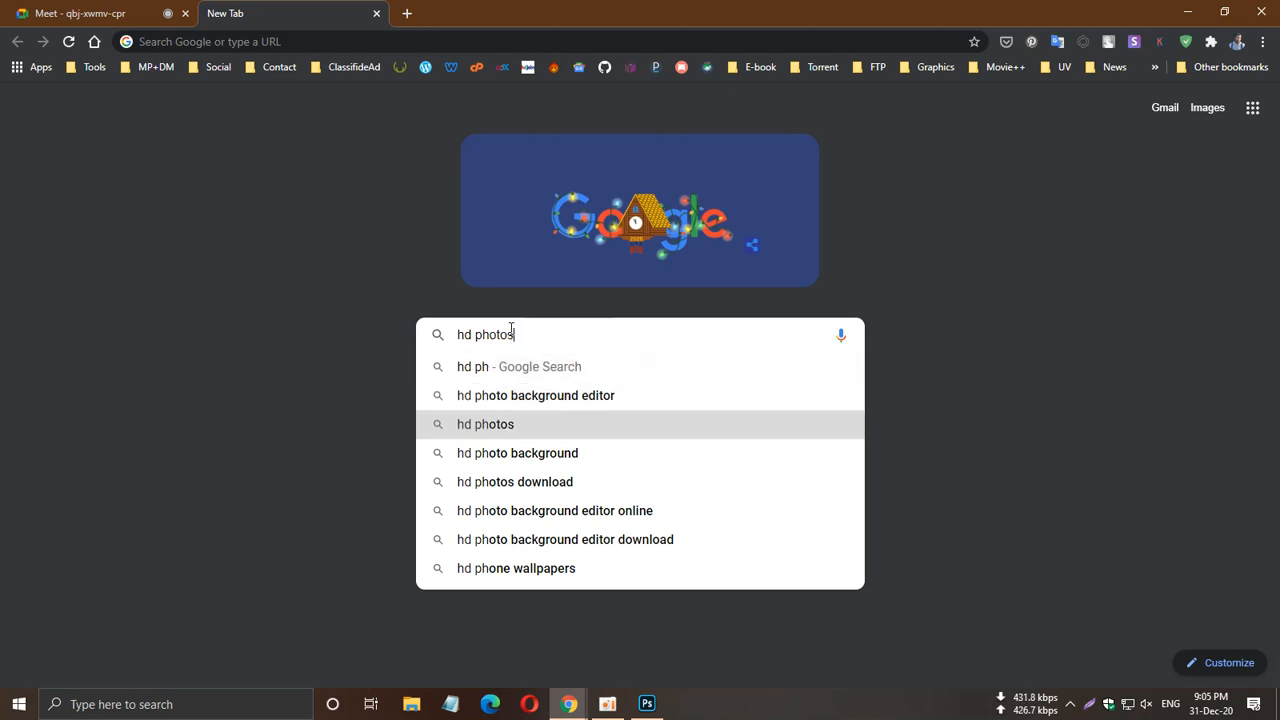
key("Return")
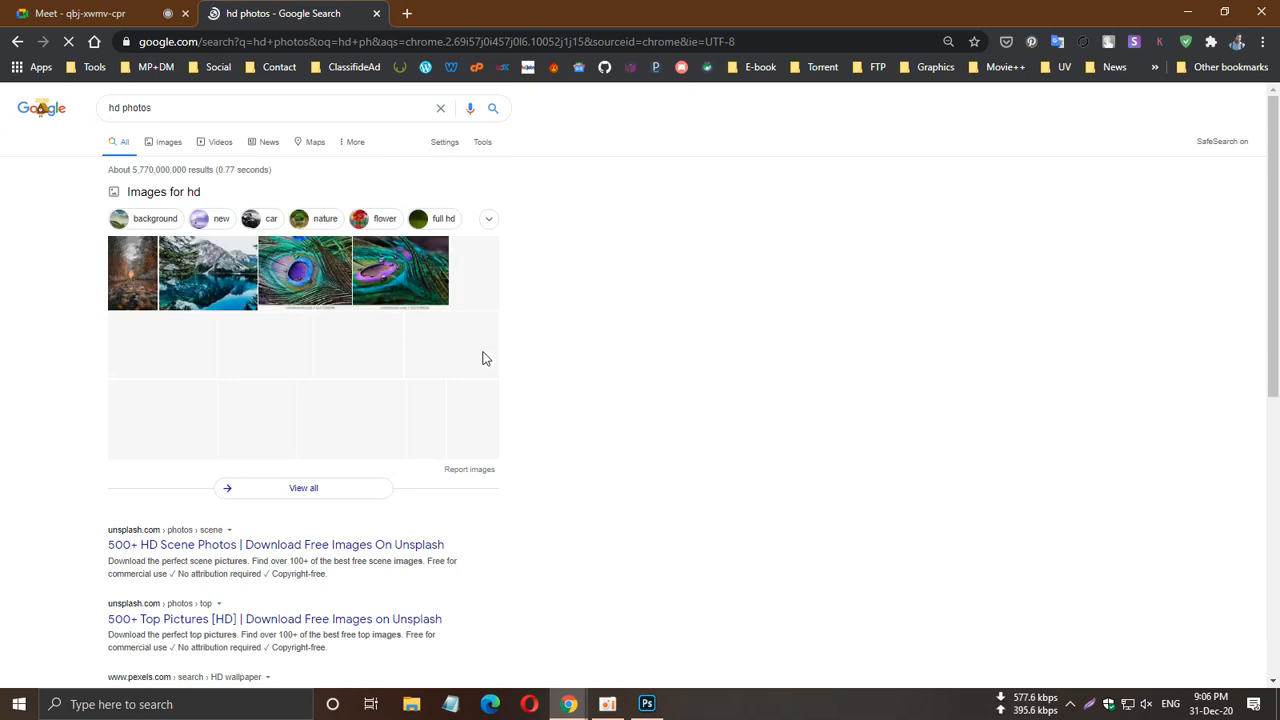
Change the Google search query to "hd model pic" and run the search.
left_click(203, 107)
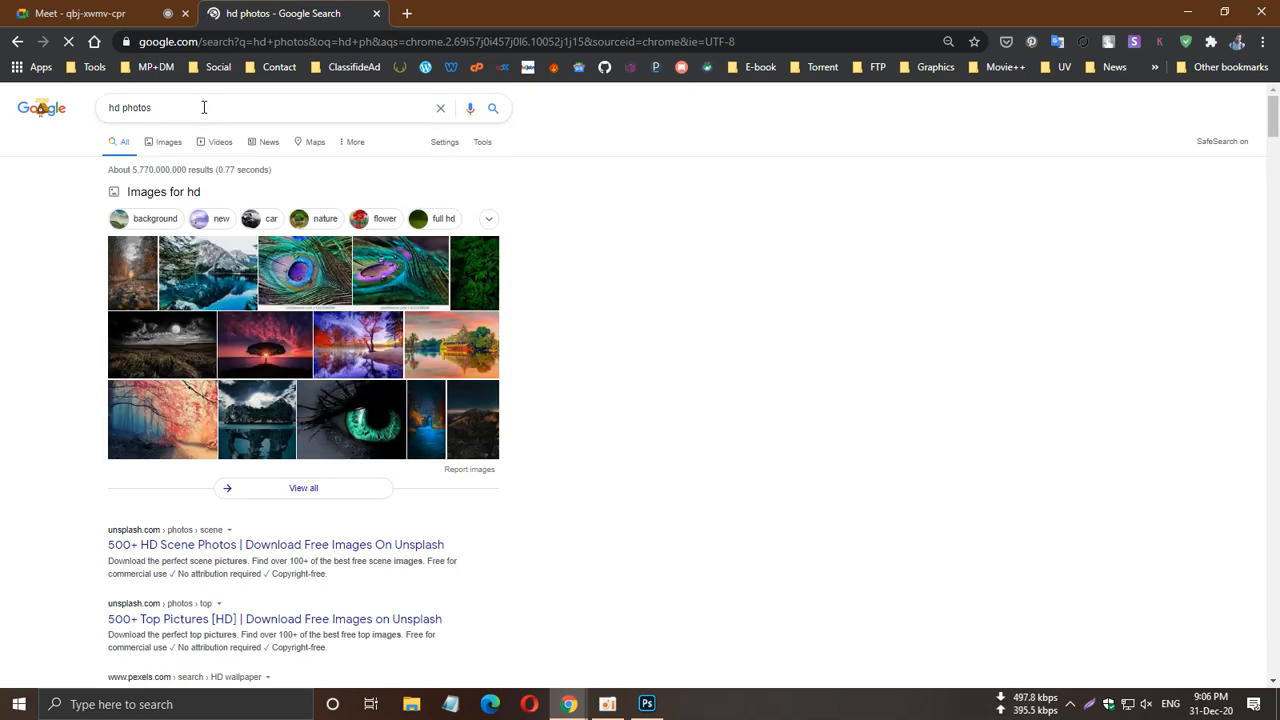
key("BackSpace")
key("BackSpace")
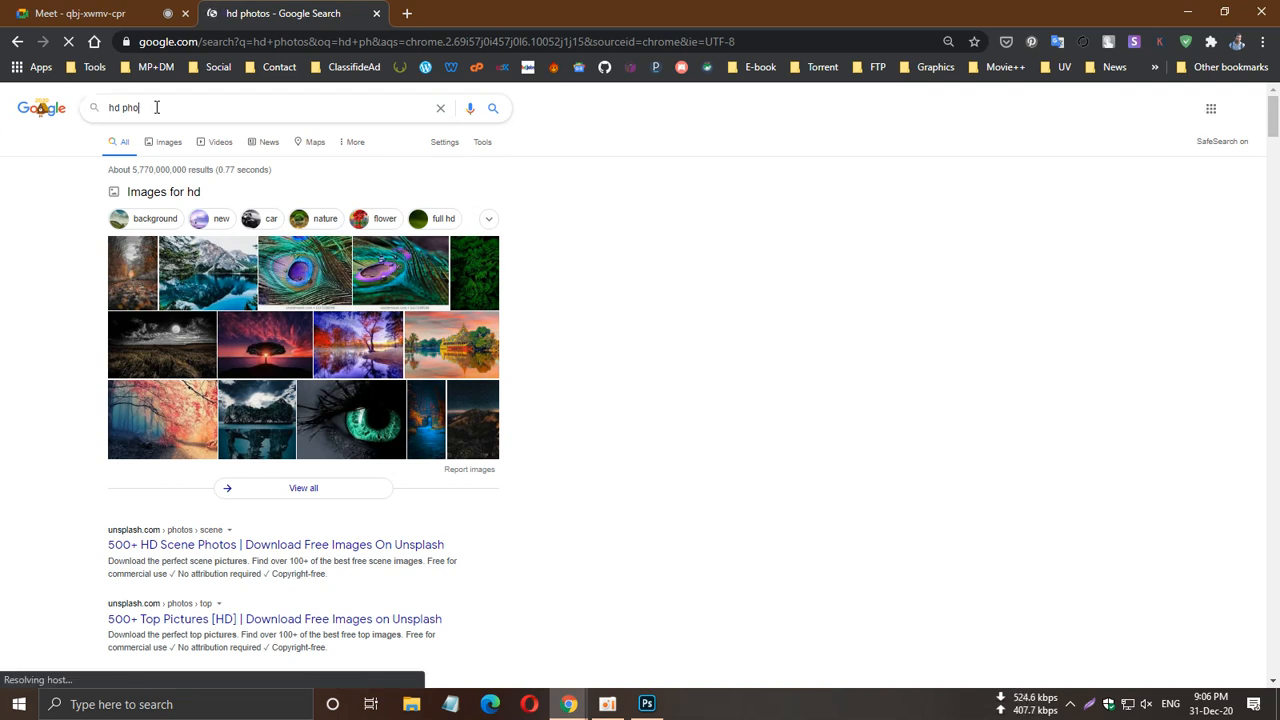
key("BackSpace")
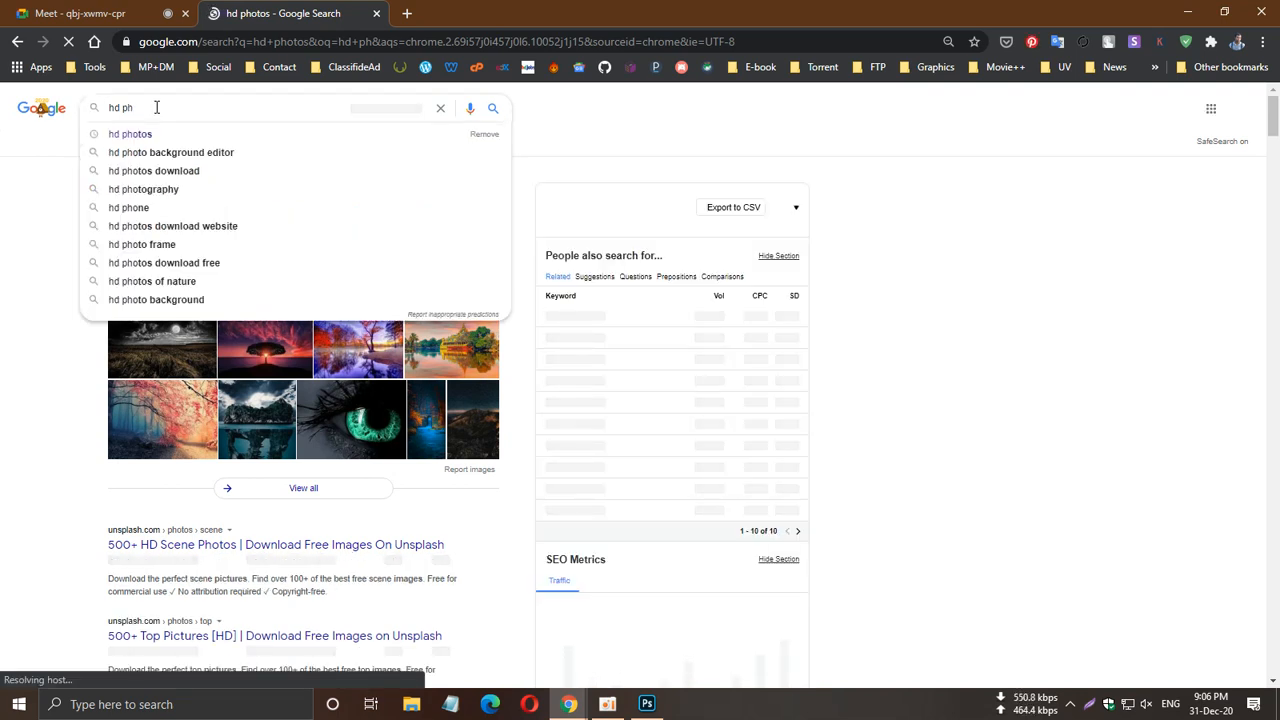
key("BackSpace")
key("BackSpace")
type("mode")
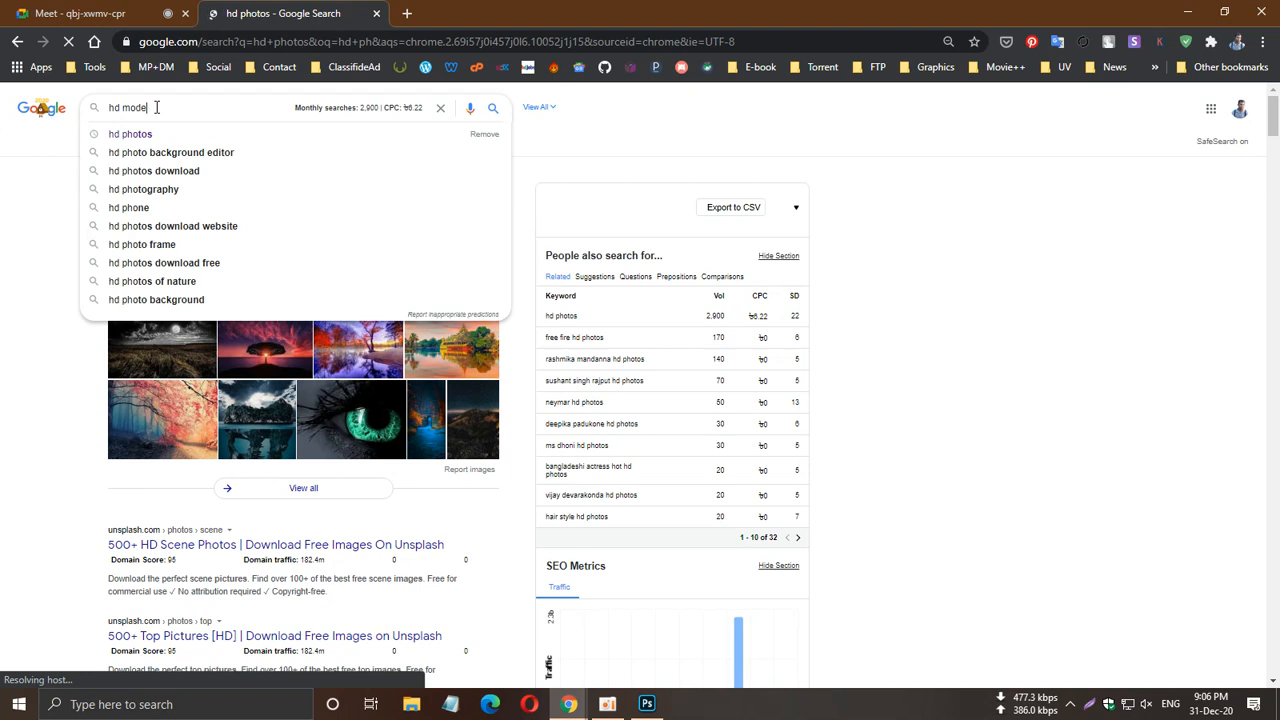
type("l ")
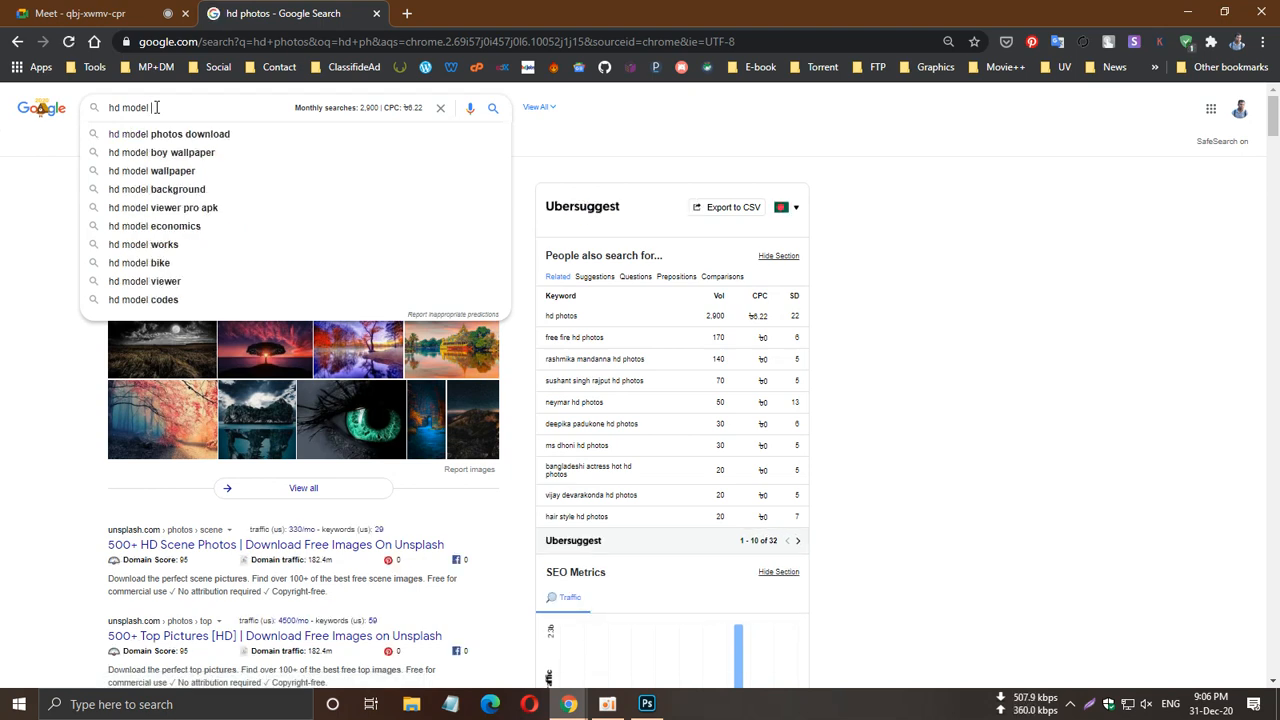
type("p")
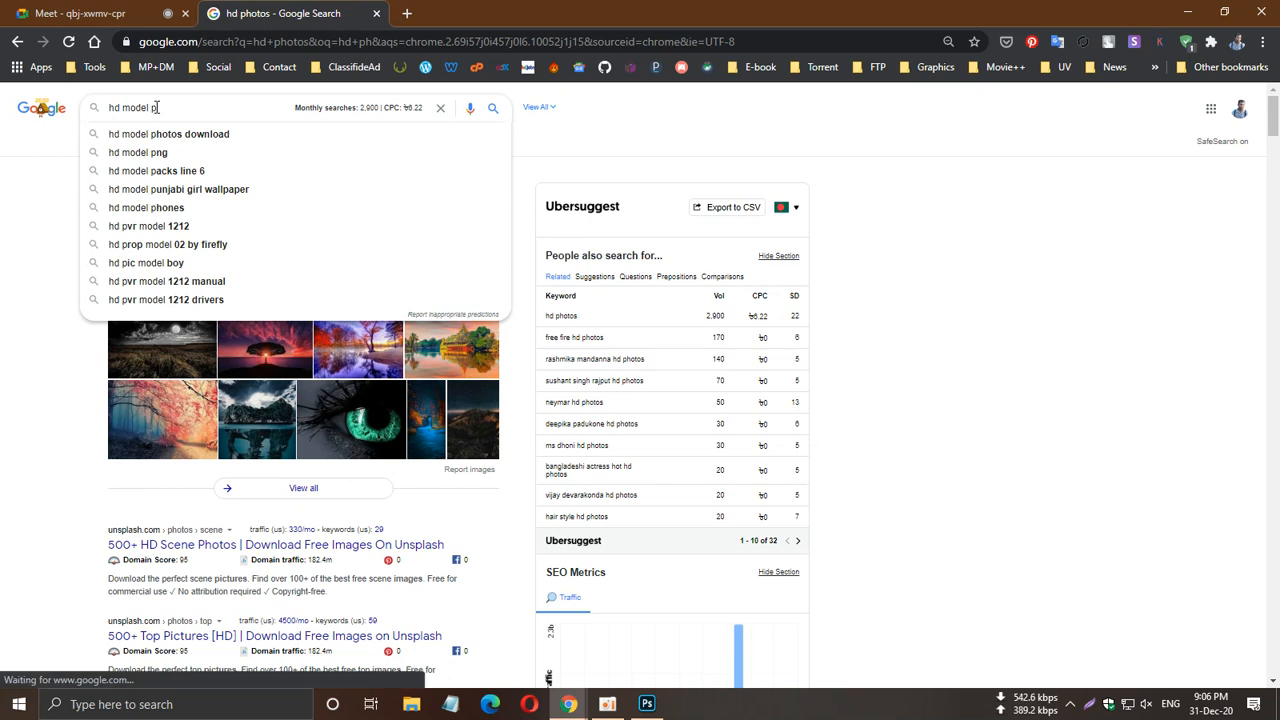
type("ic")
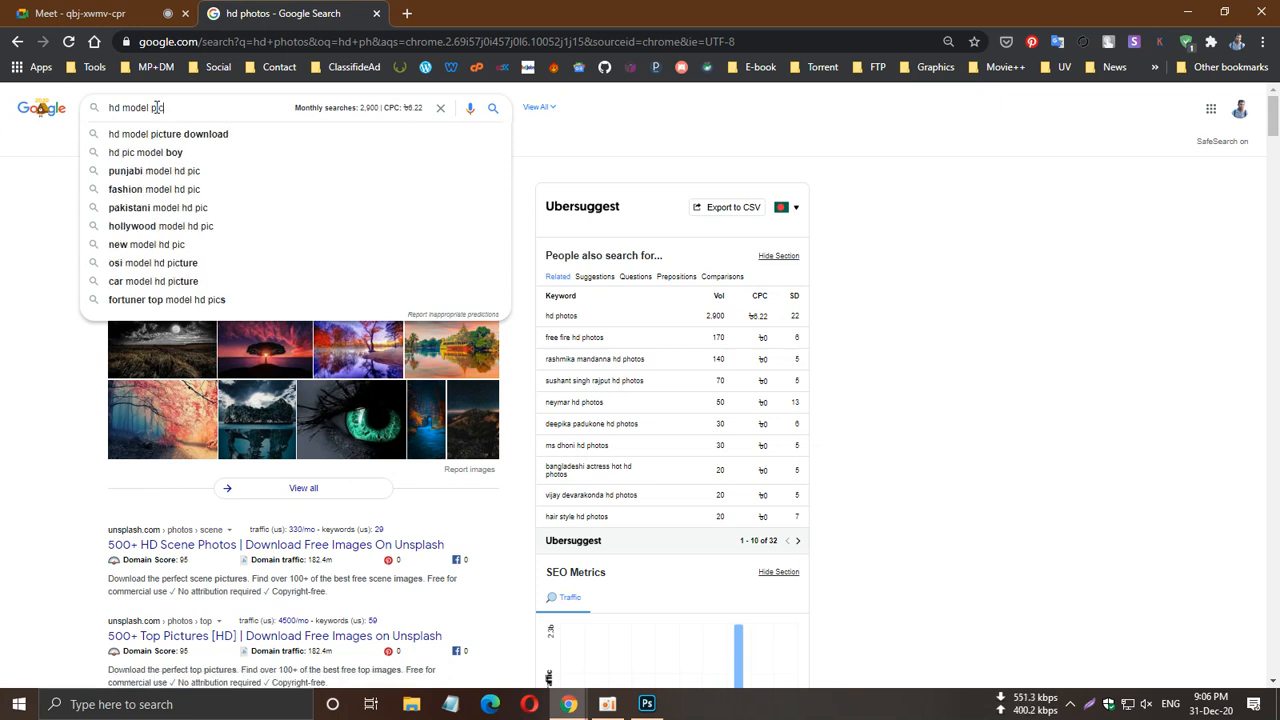
key("Return")
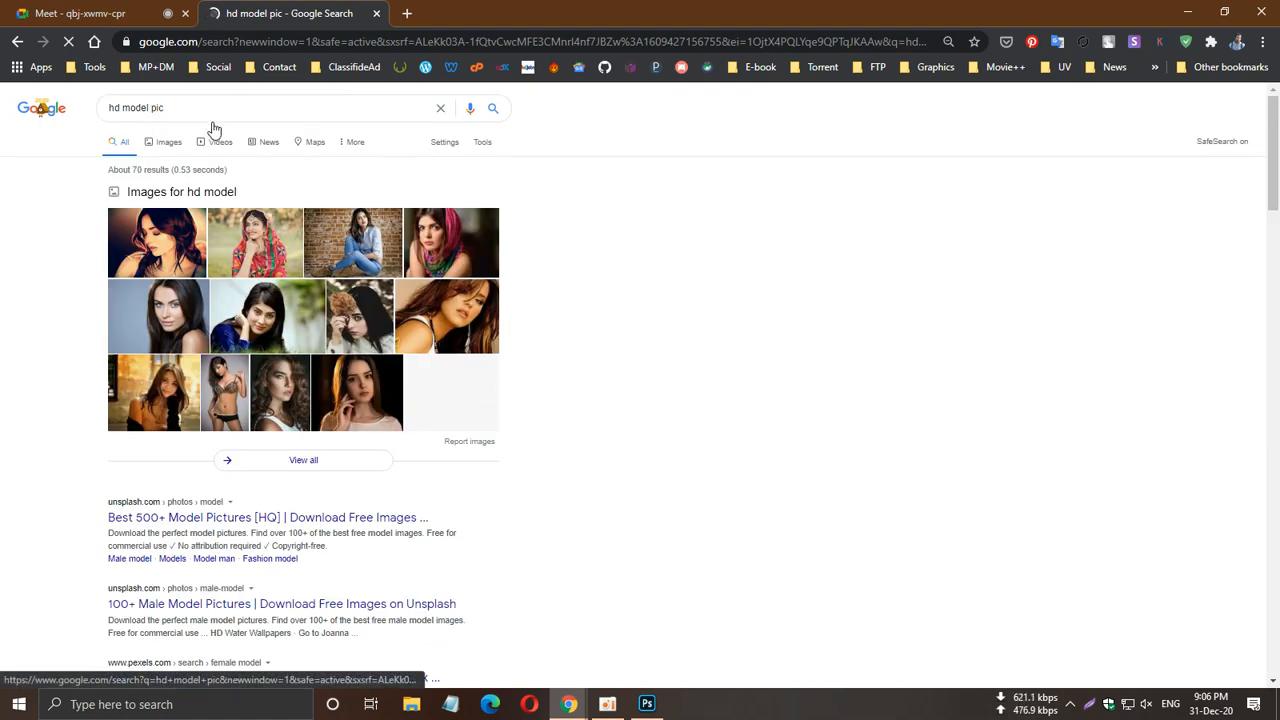
Show the image results for "hd model pic" and browse the model photos.
key("ctrl+plus")
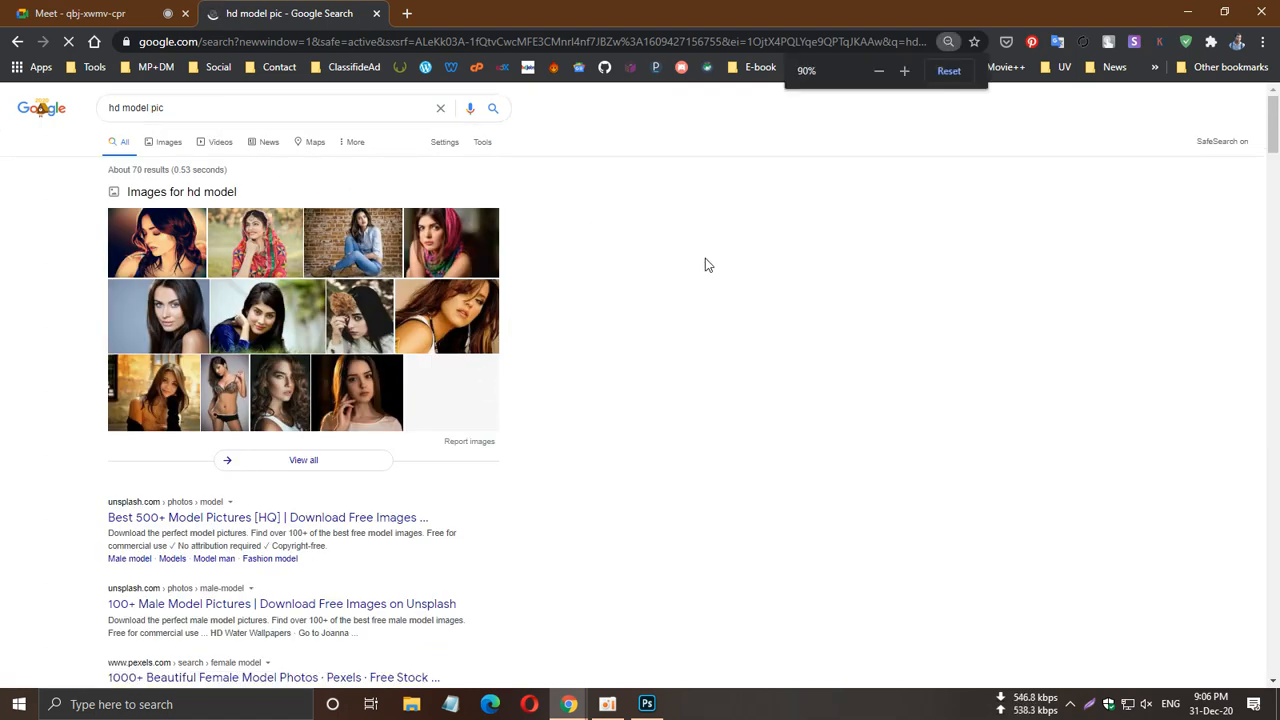
key("ctrl+plus")
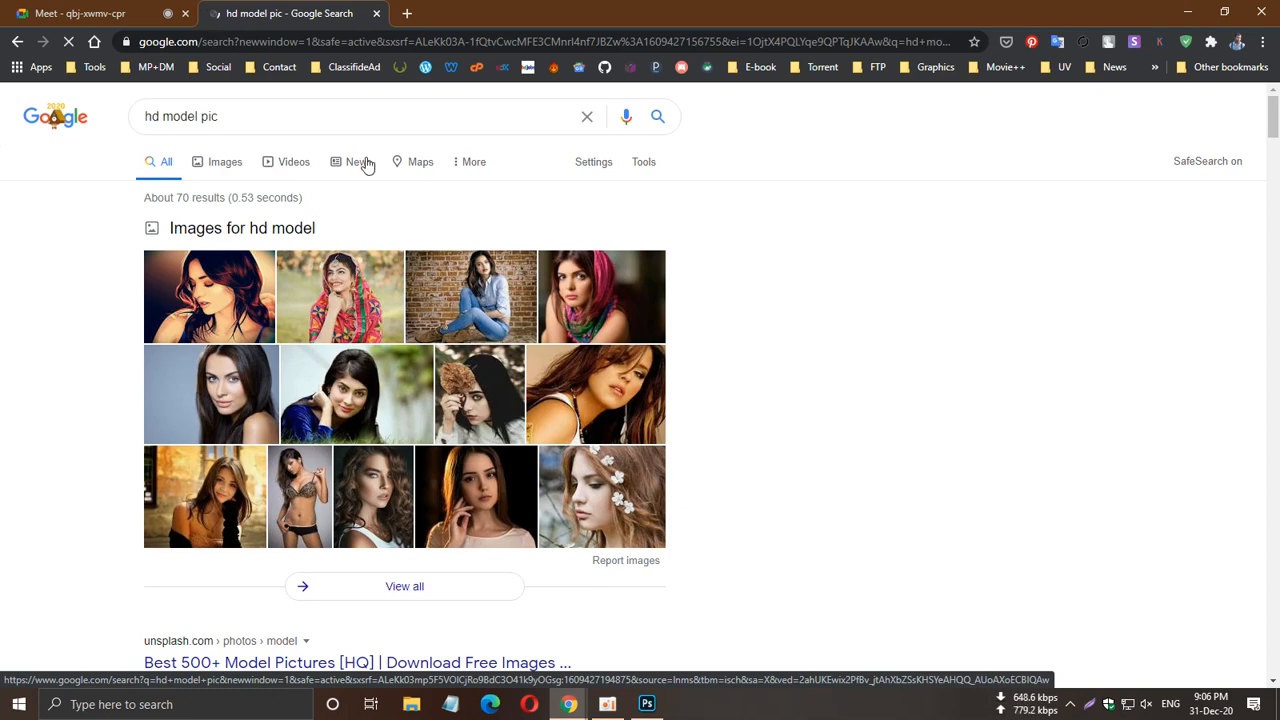
left_click(226, 168)
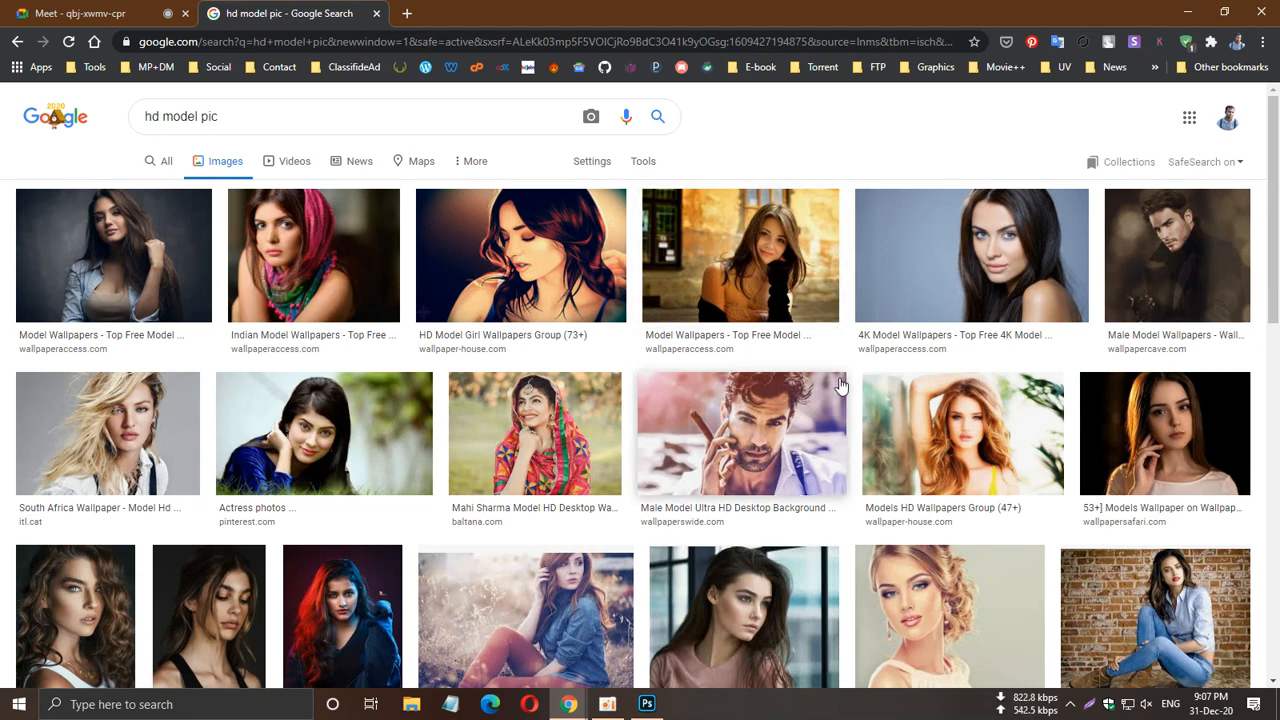
scroll(840, 385, "down", 1)
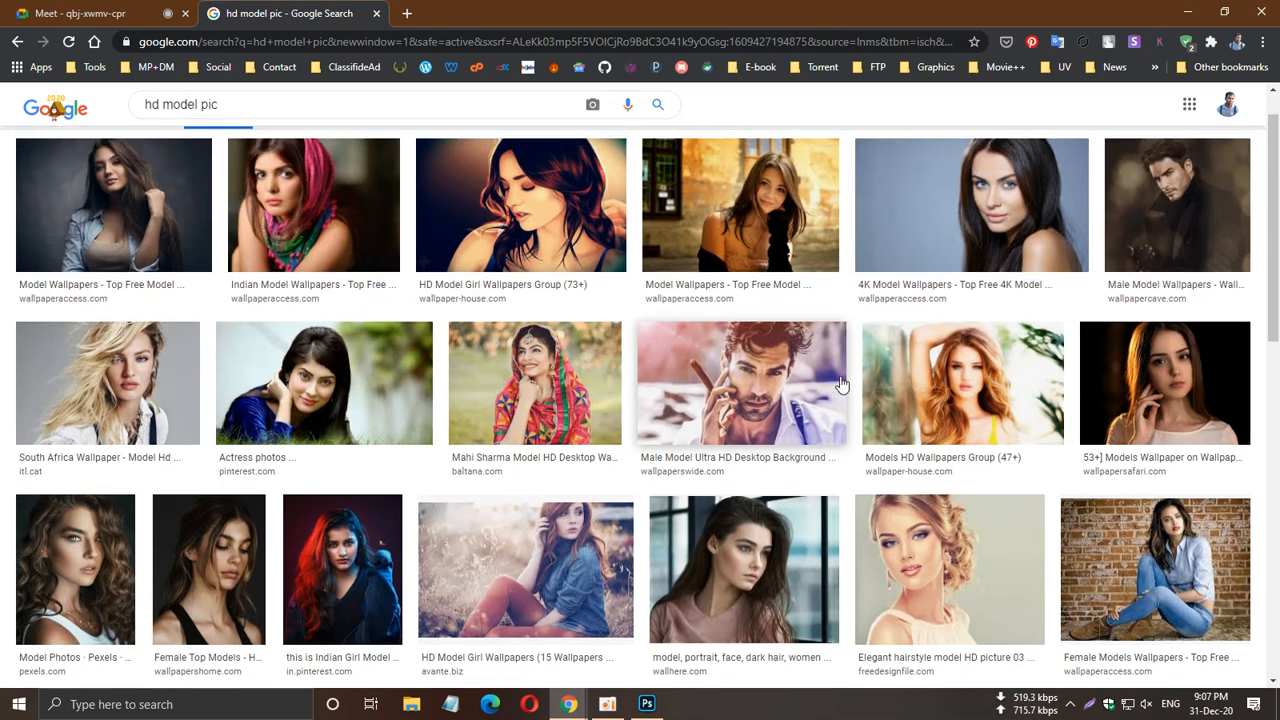
scroll(840, 384, "up", 1)
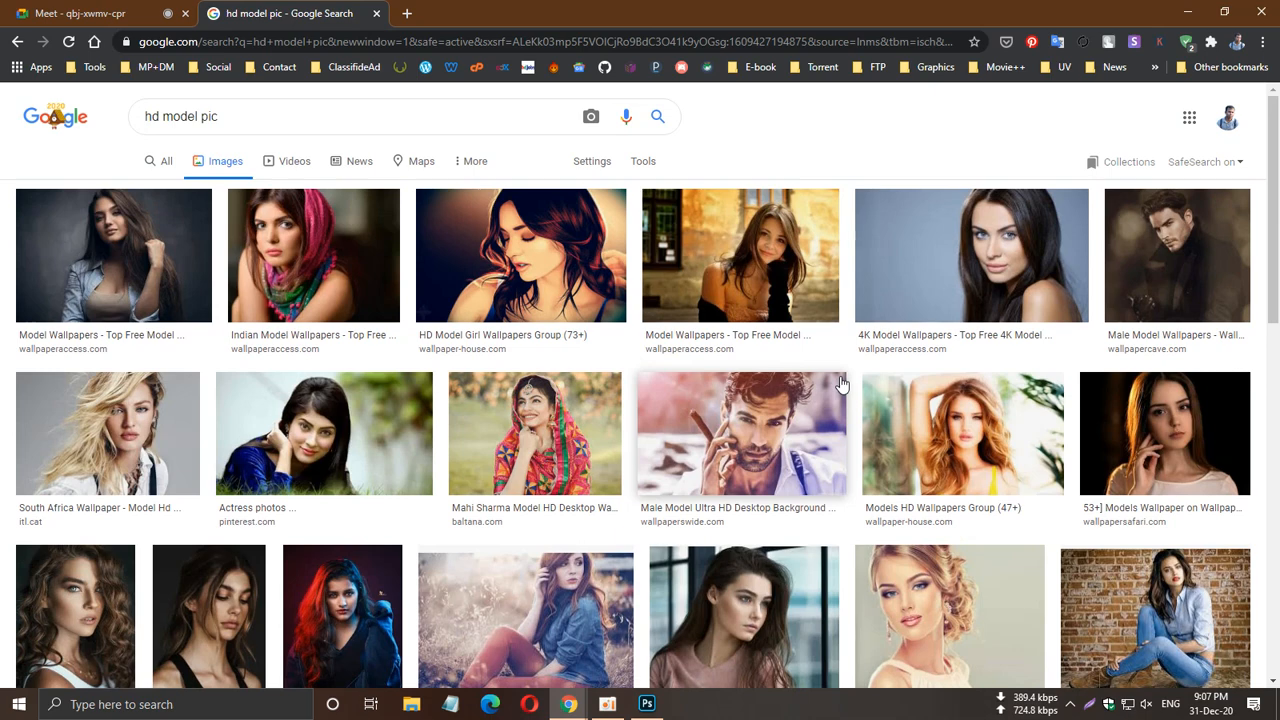
scroll(840, 383, "down", 2)
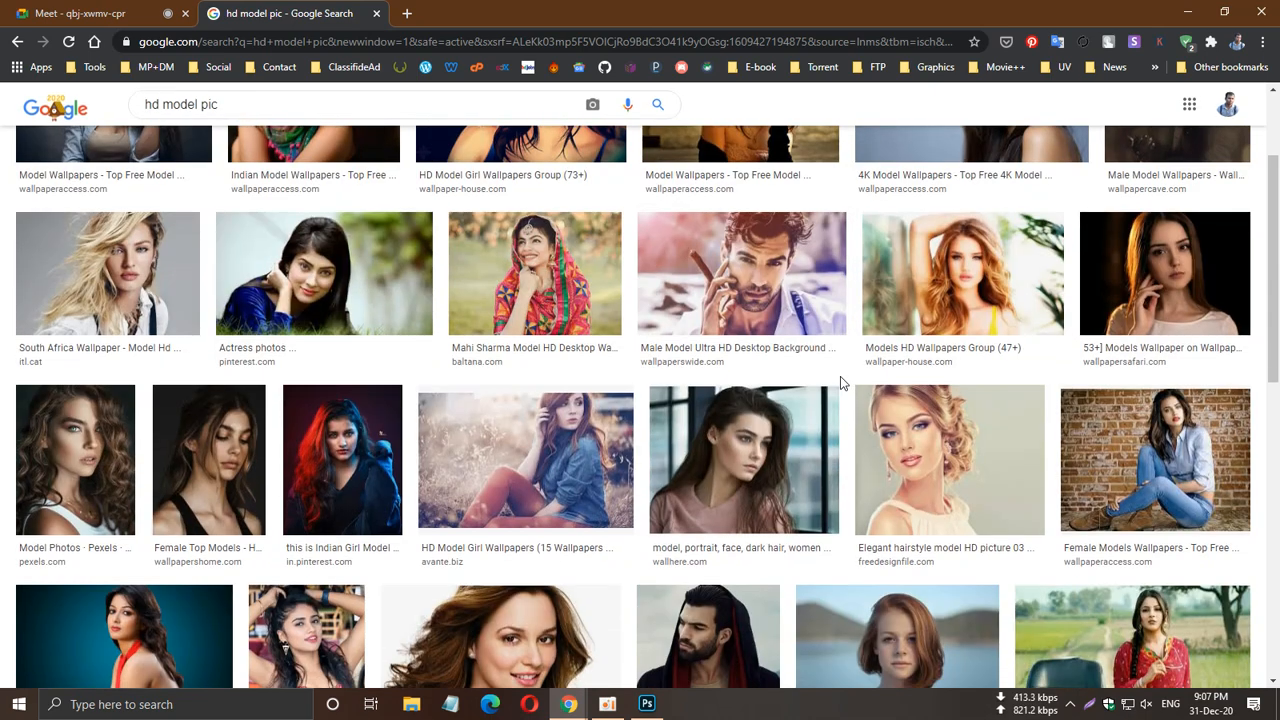
Preview the 4K Model Wallpapers image from wallpaperaccess.com and save it as download.jpg in Downloads.
scroll(840, 383, "up", 2)
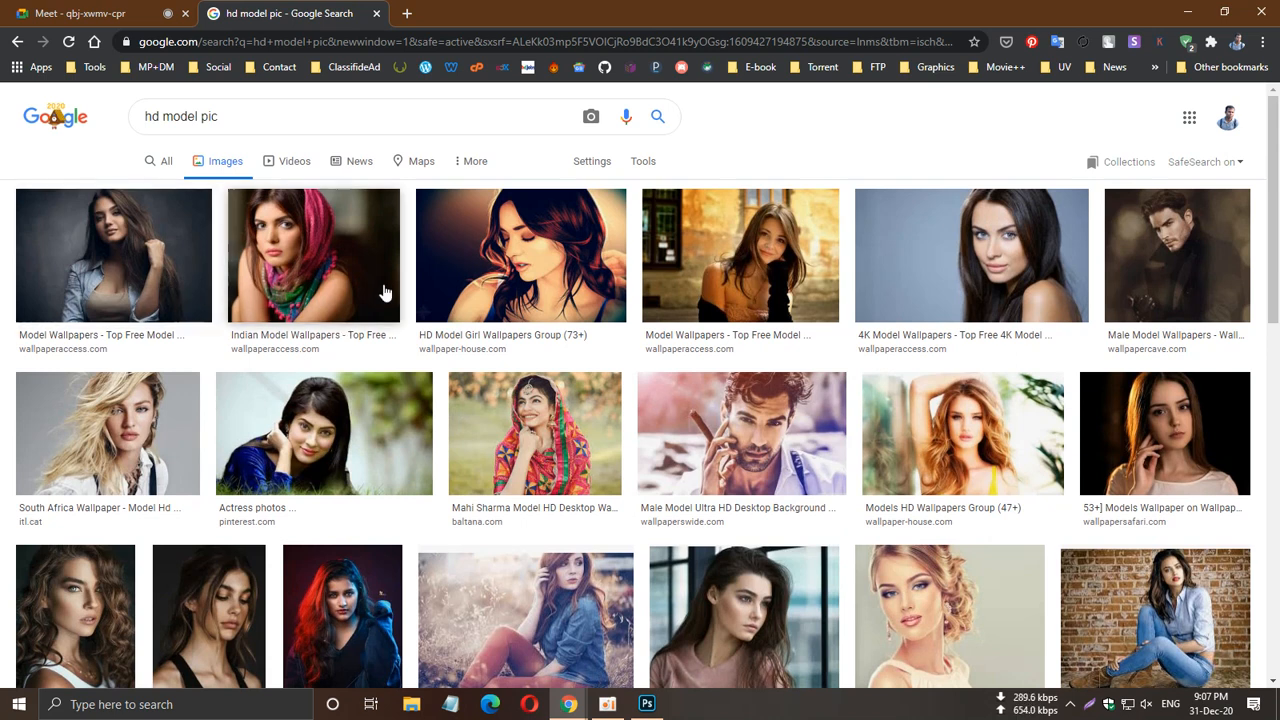
left_click(1024, 264)
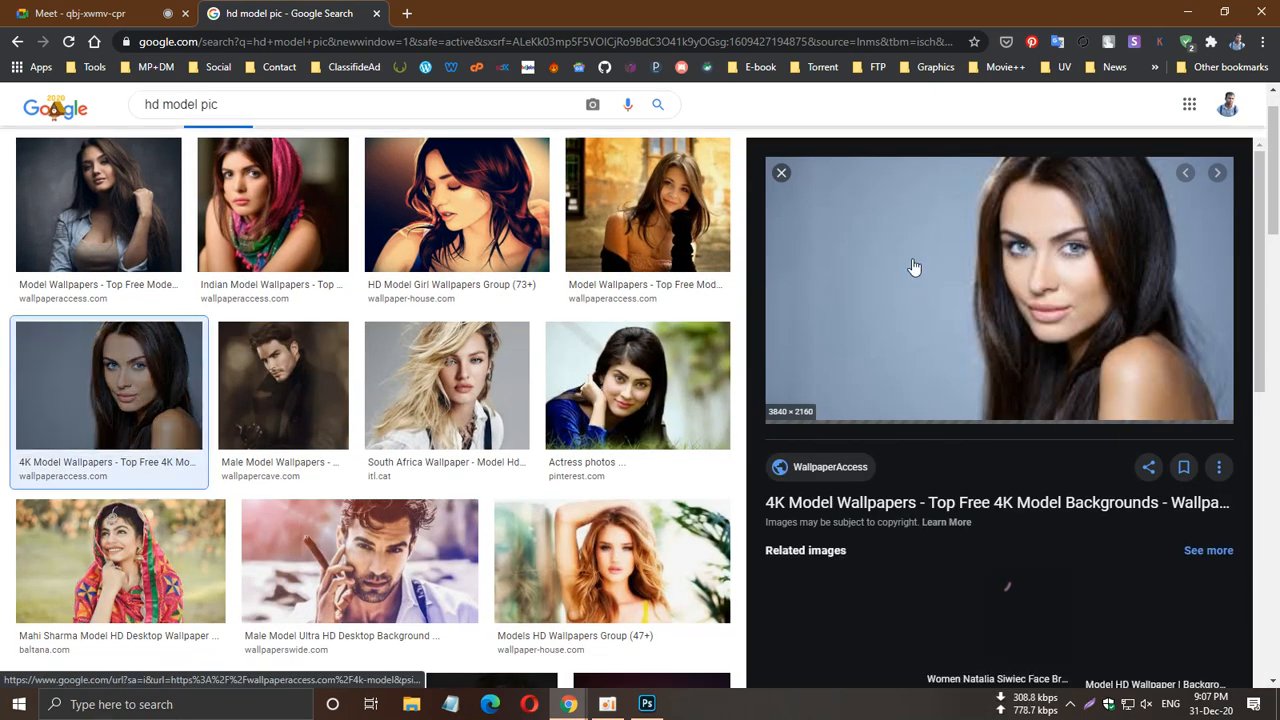
right_click(913, 262)
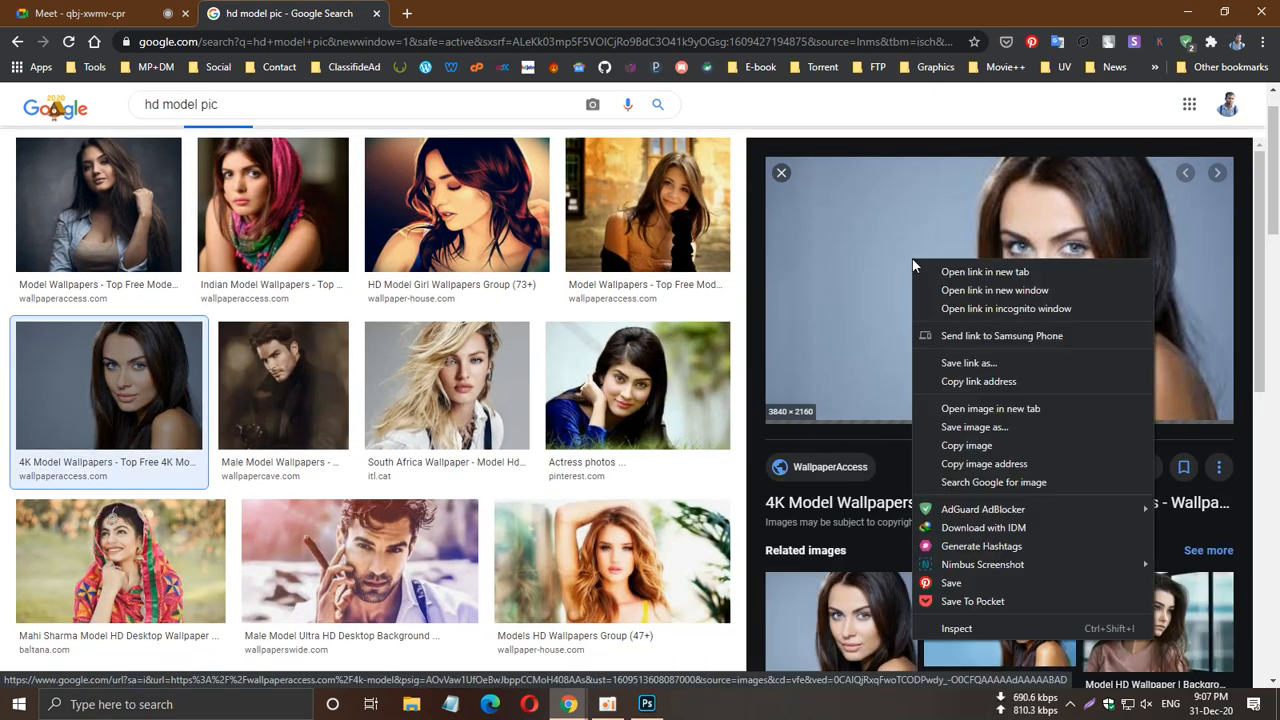
left_click(985, 430)
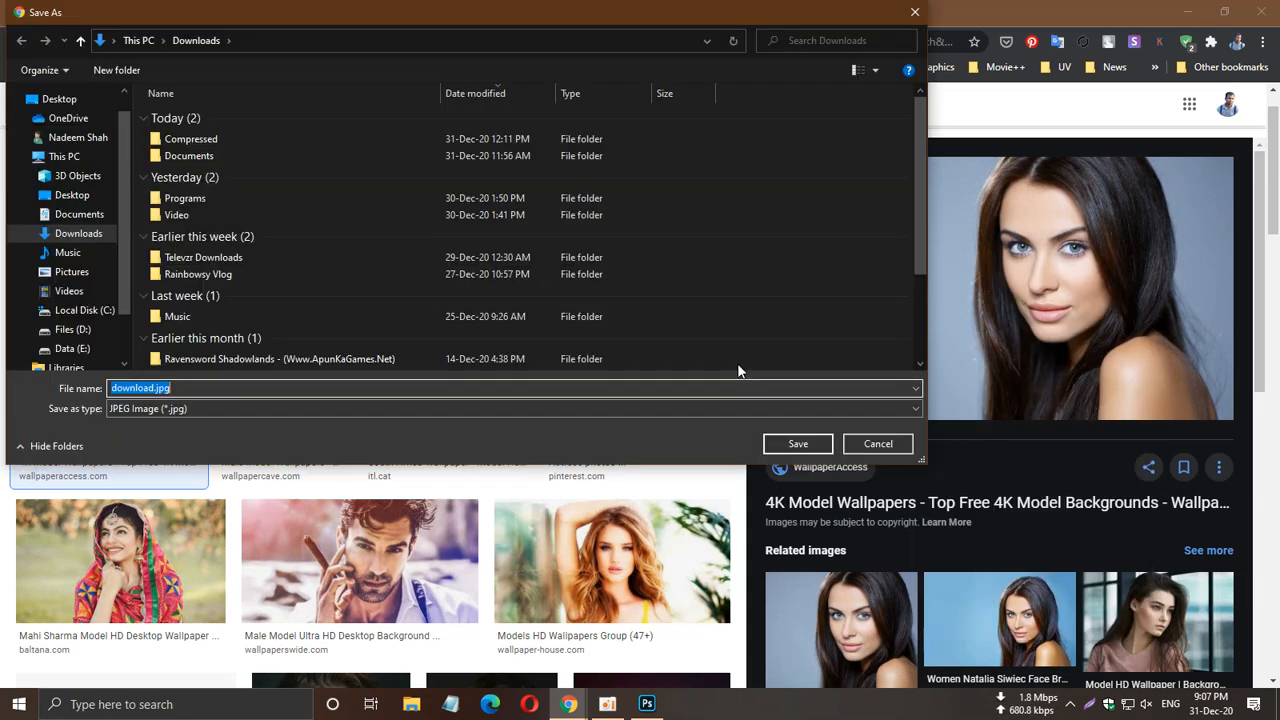
left_click(784, 443)
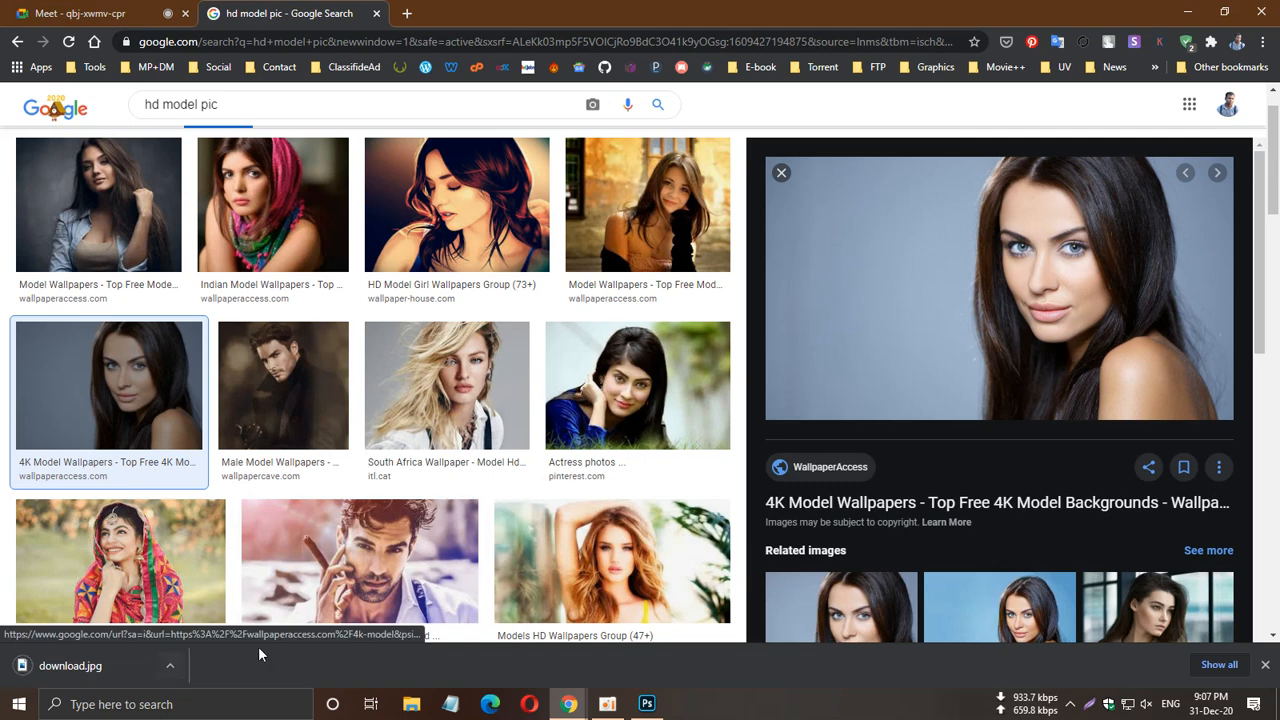
left_click(647, 703)
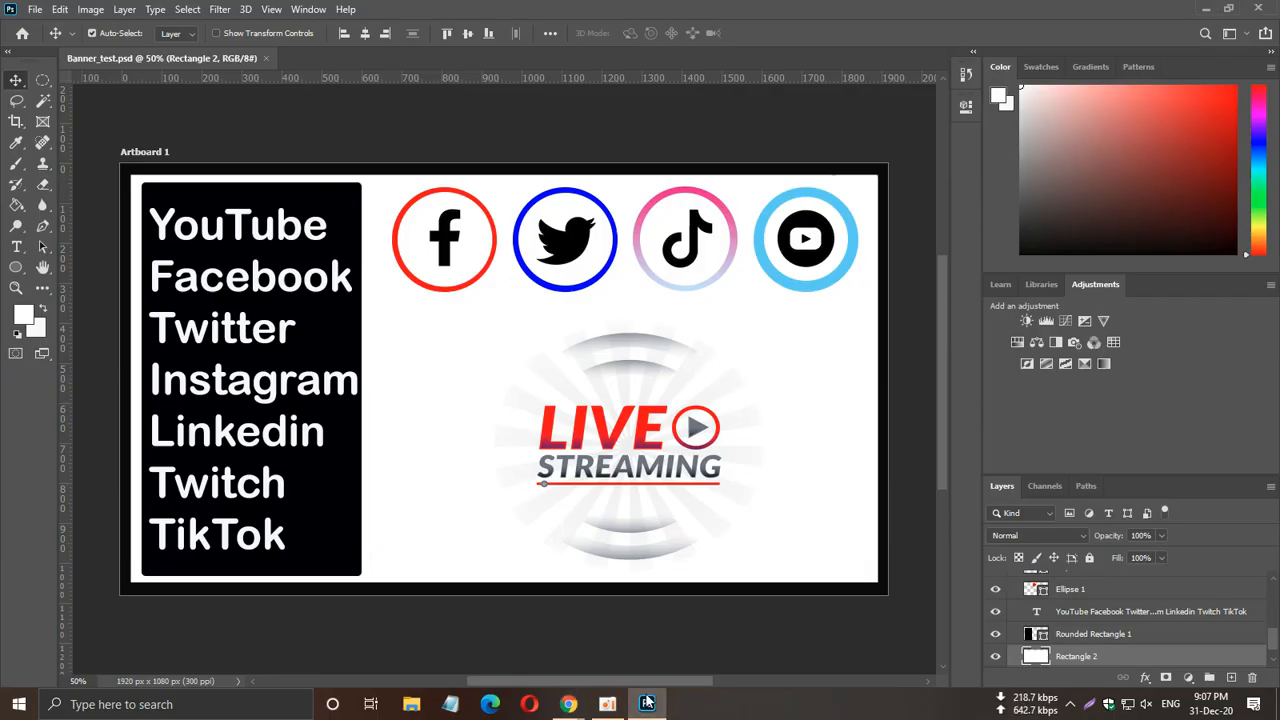
left_click(33, 8)
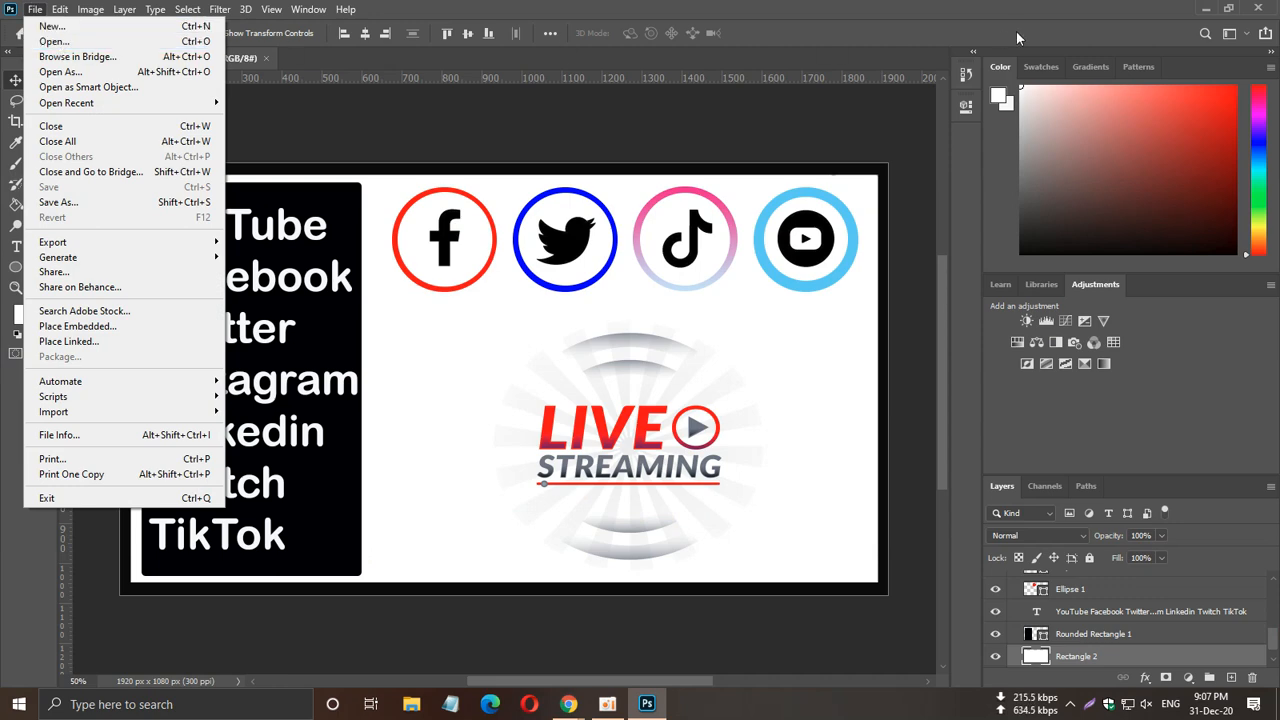
mouse_move(33, 10)
left_click(34, 10)
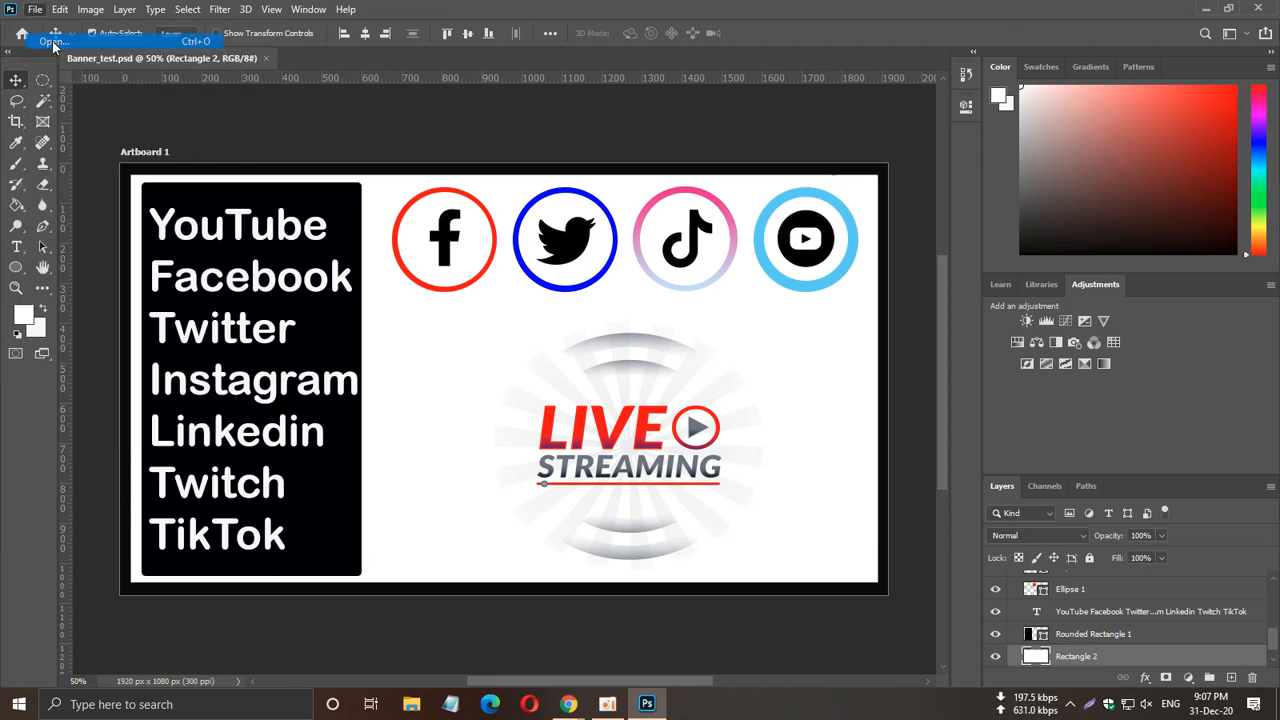
key("ctrl+o")
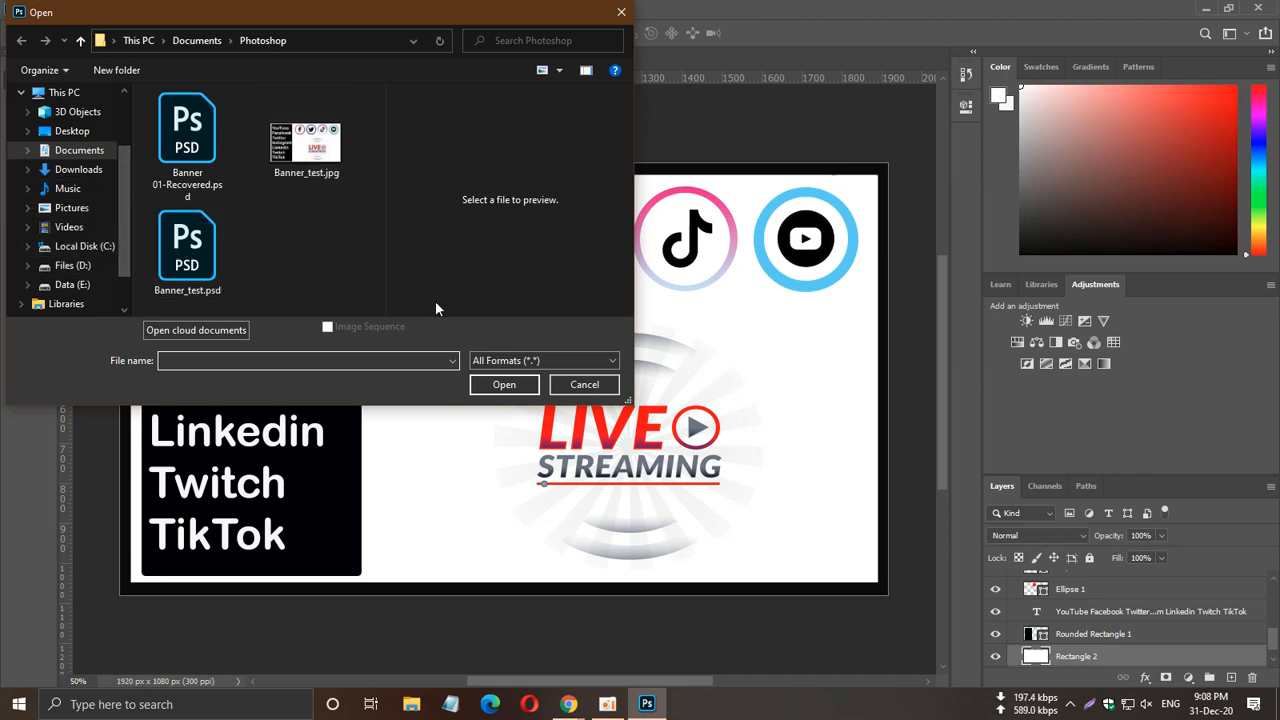
left_click(578, 387)
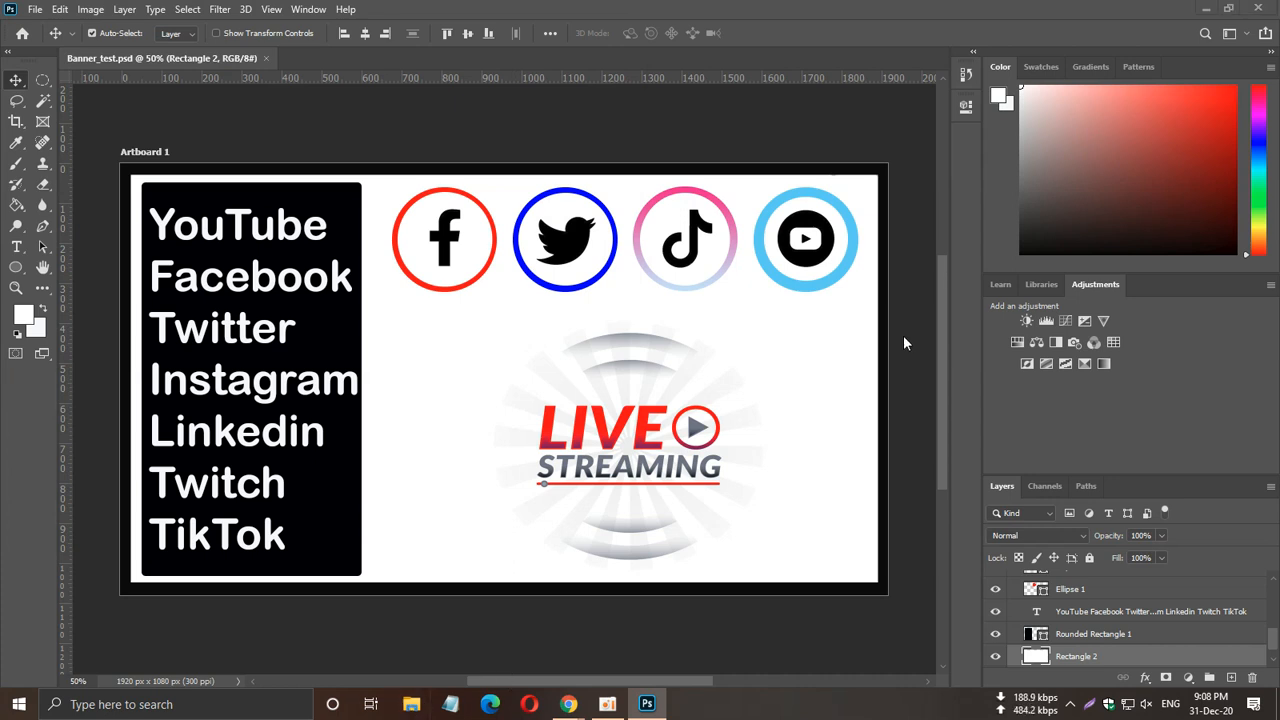
Open download.jpg from the Downloads folder as a separate Photoshop document and close Banner_test.psd.
key("super+e")
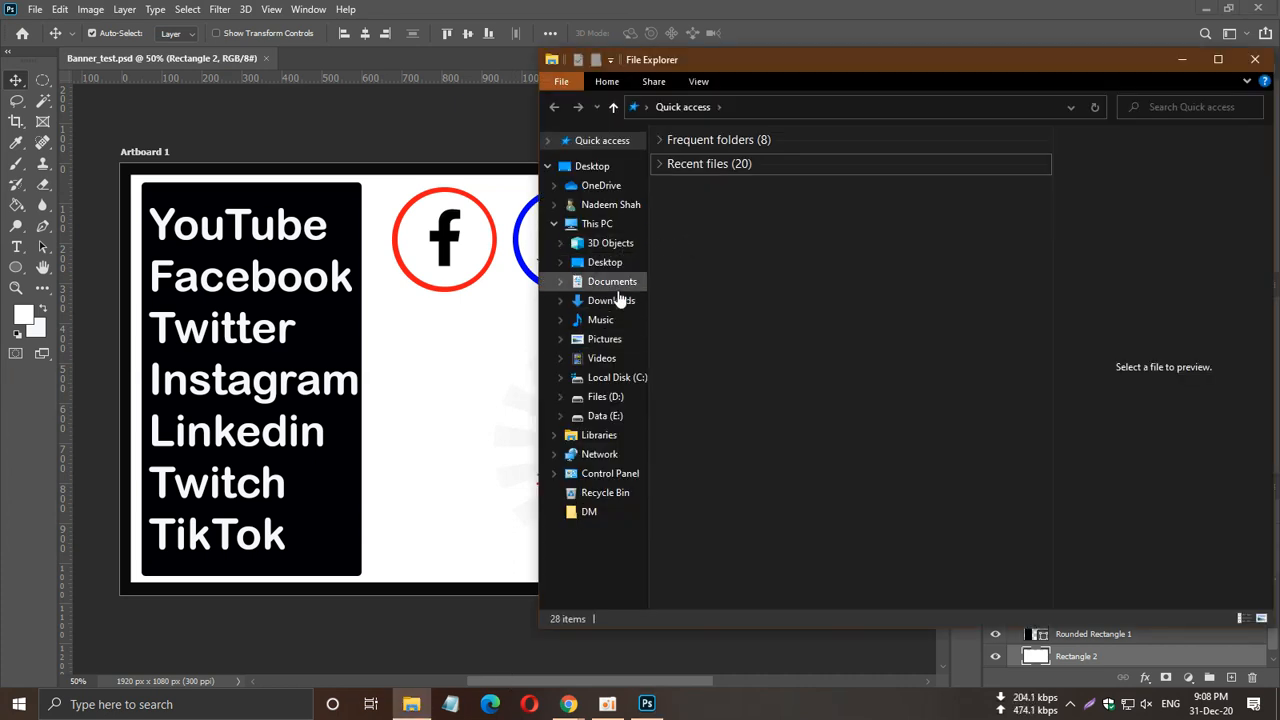
left_click(618, 300)
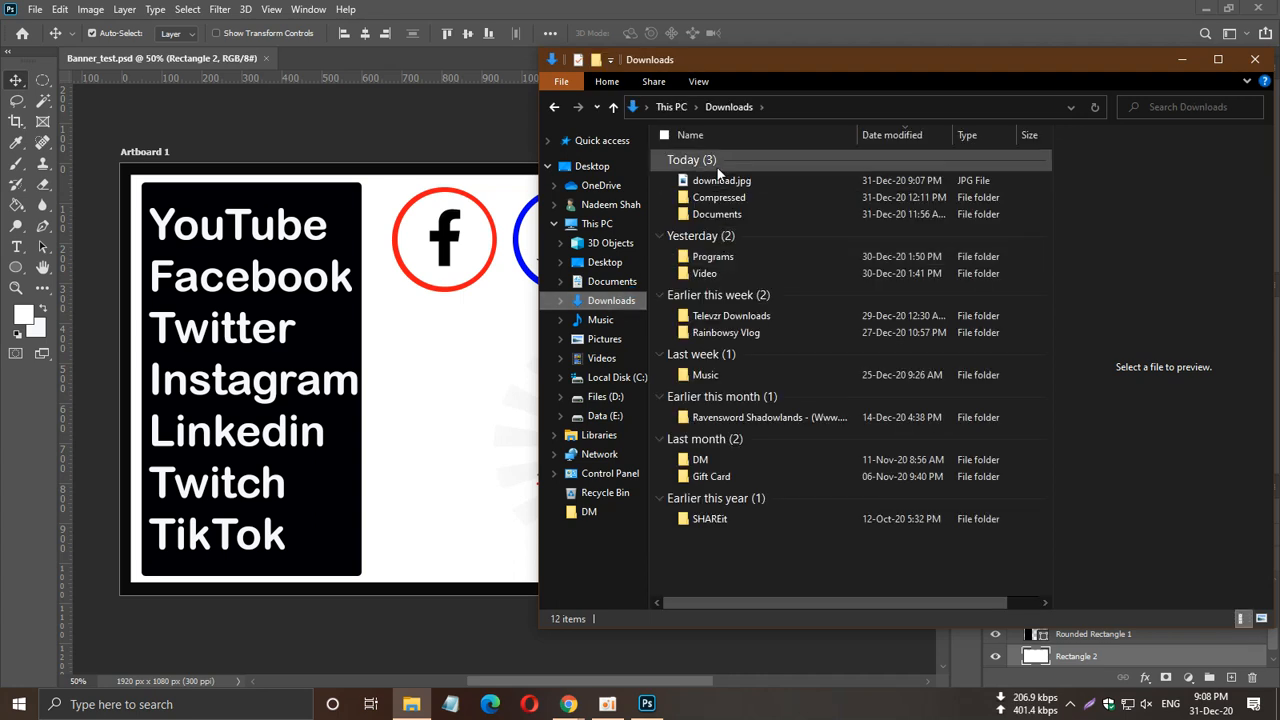
left_click_drag(720, 180, 388, 60)
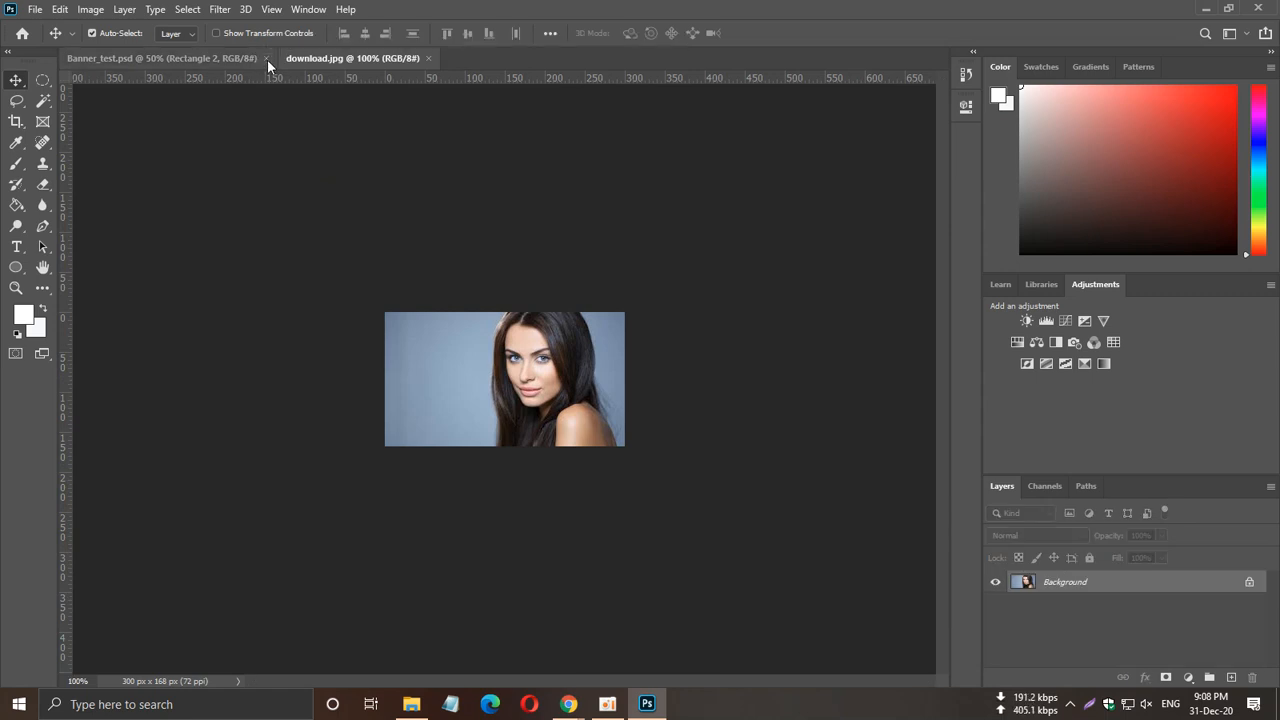
left_click(267, 59)
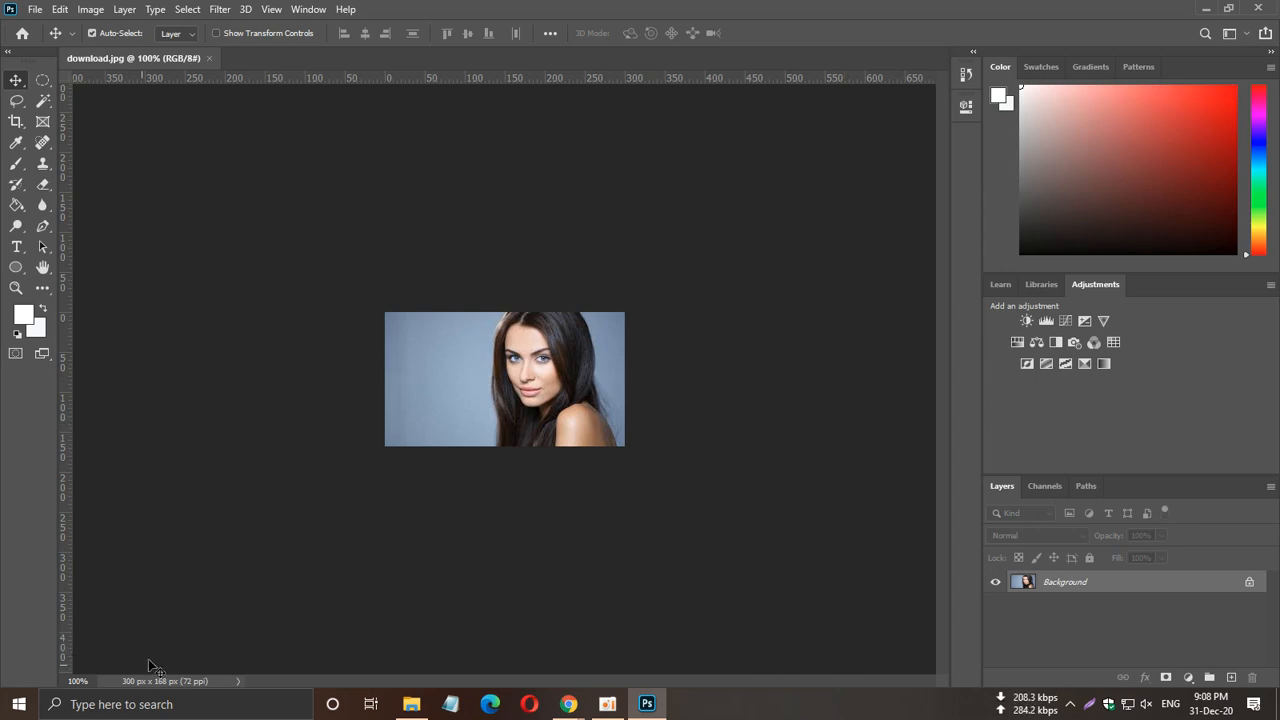
Permanently delete download.jpg from the Downloads folder in File Explorer.
left_click(411, 704)
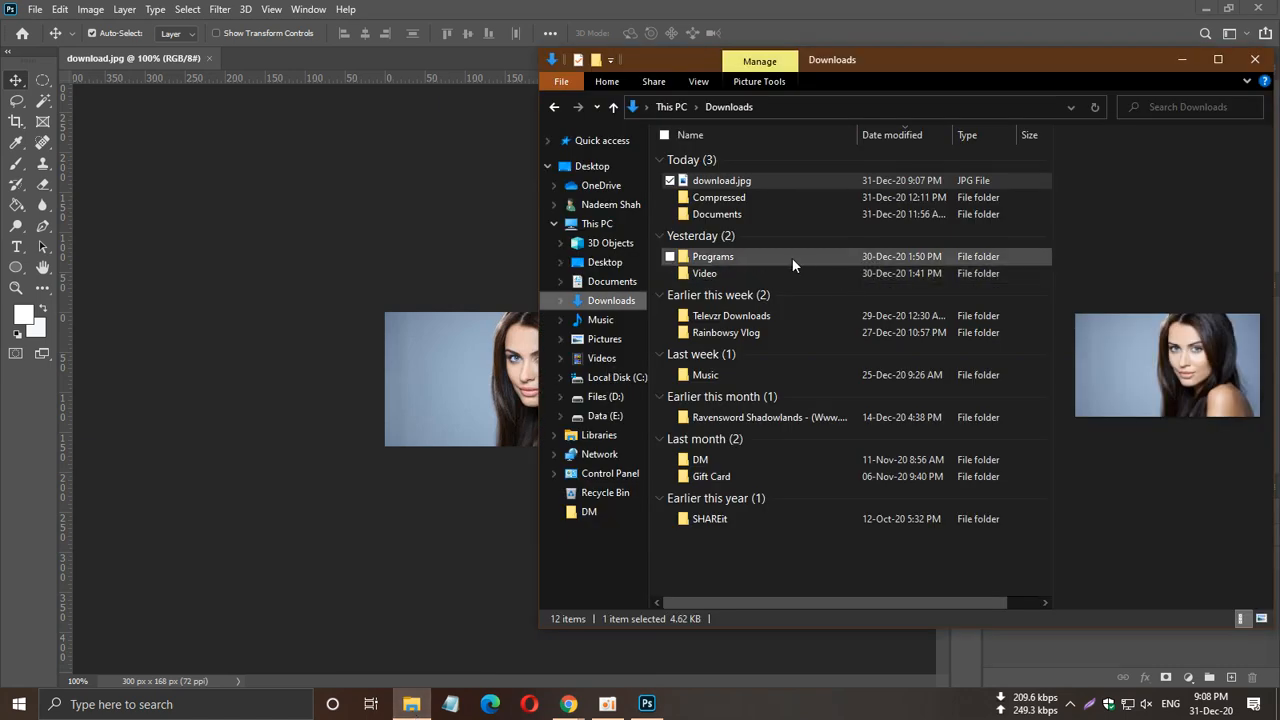
left_click_drag(765, 597, 730, 598)
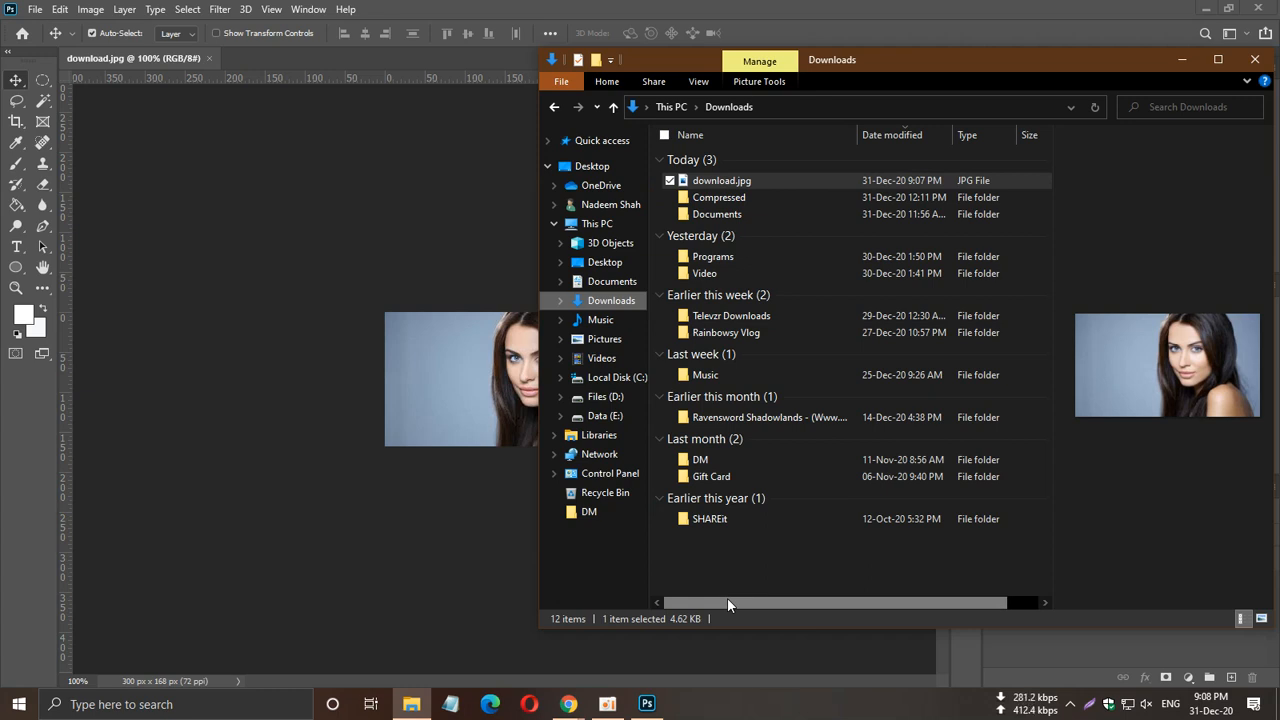
left_click(786, 197)
left_click(793, 182)
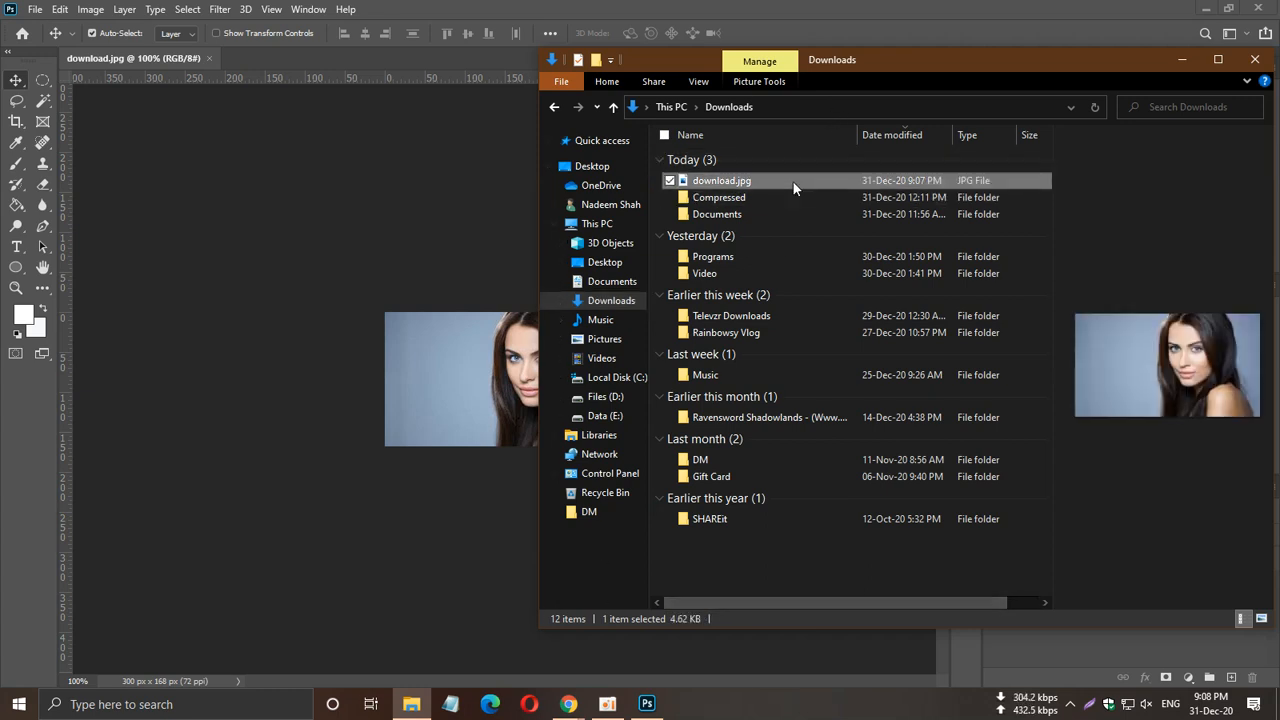
key("shift+Delete")
key("Return")
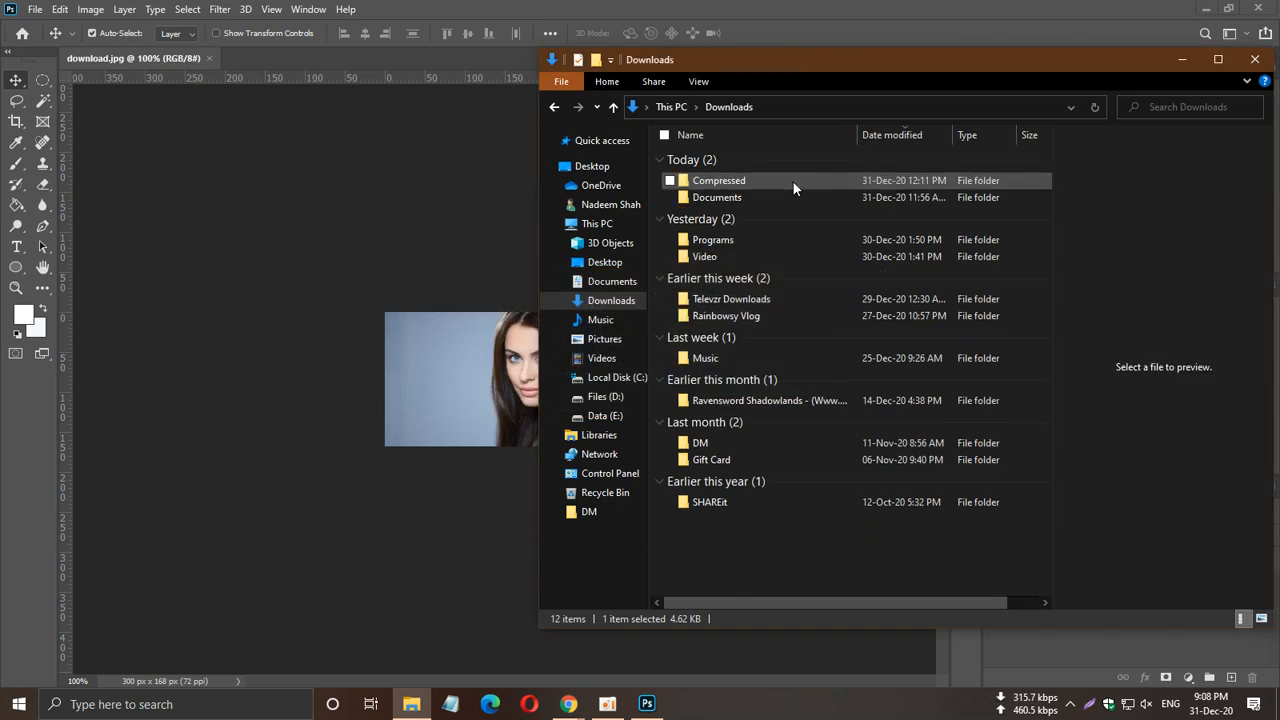
Close the download.jpg document in Photoshop and switch back to the image results in Chrome.
left_click(330, 92)
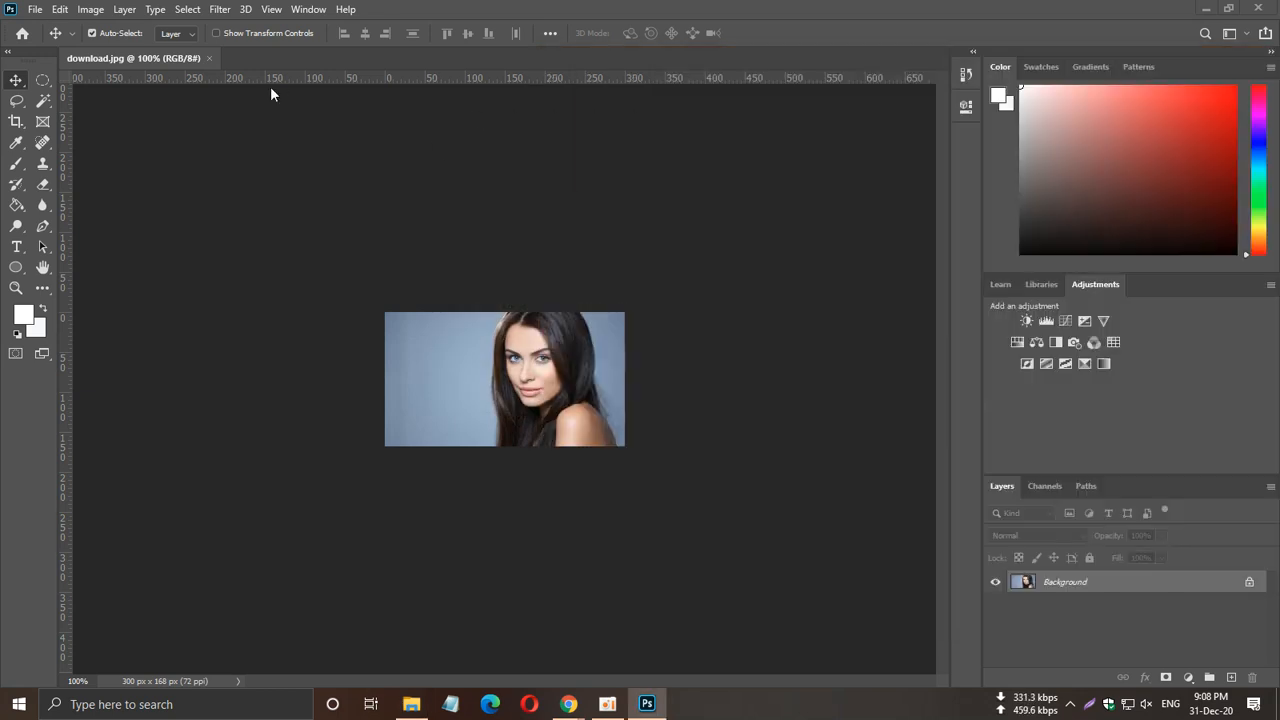
left_click(209, 58)
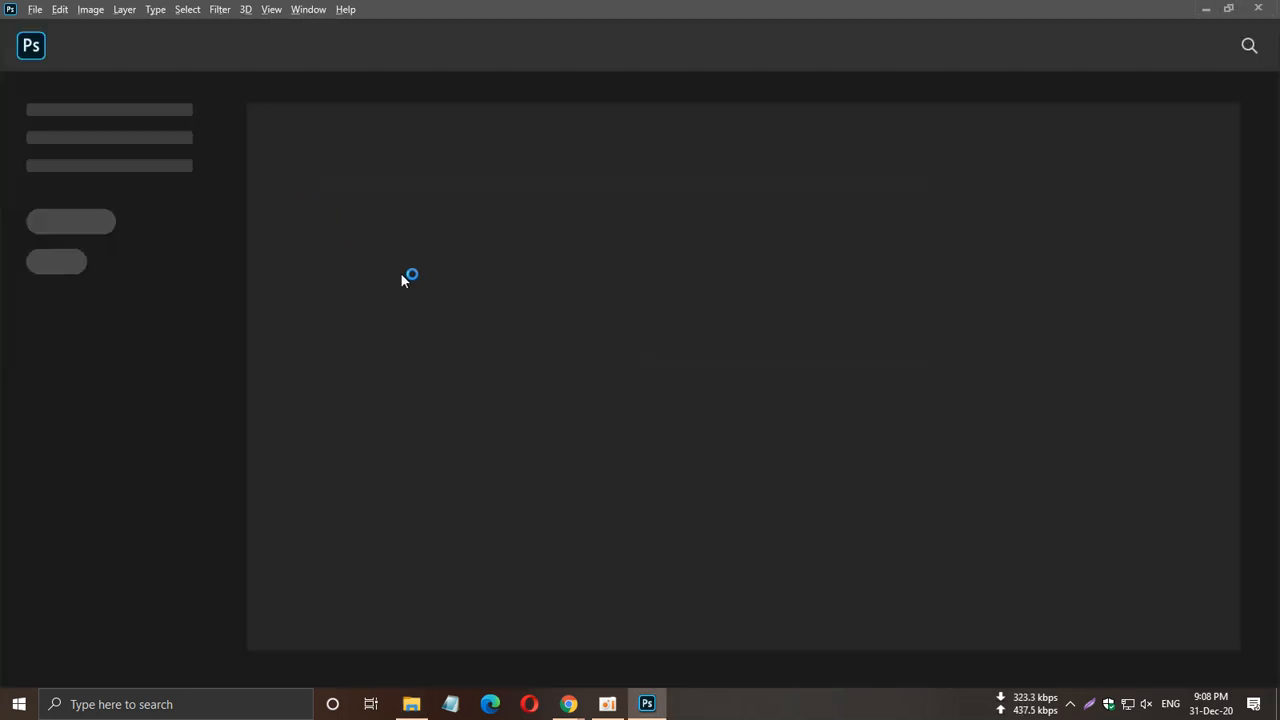
key("alt+Tab")
key("alt+Tab")
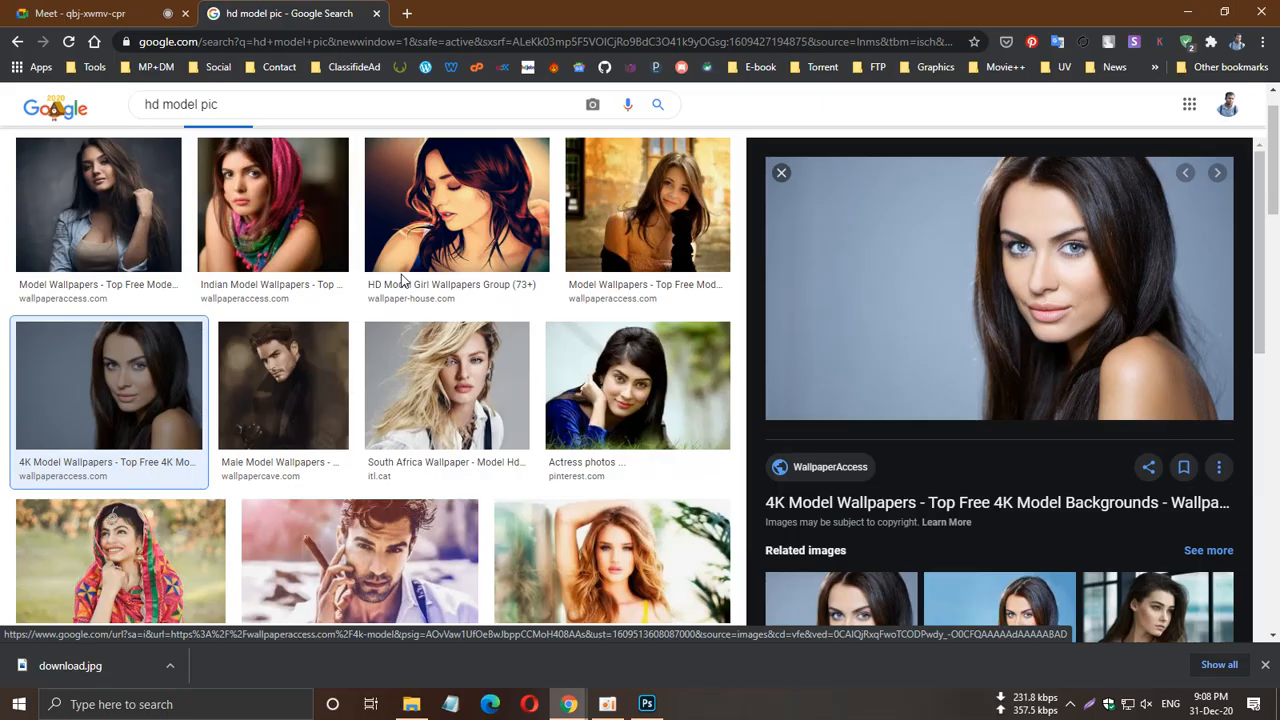
Open the WallpaperAccess source page of the 4K Model Wallpapers image and browse its photos.
left_click(941, 504)
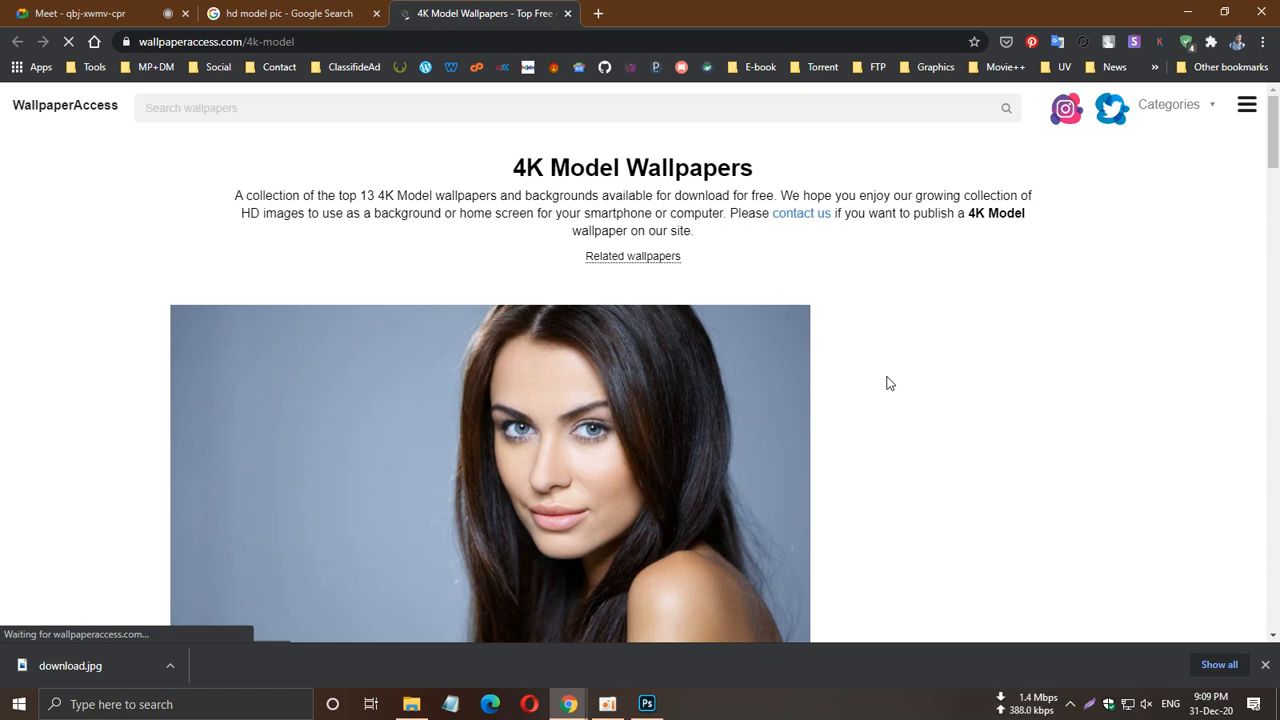
scroll(935, 320, "down", 4)
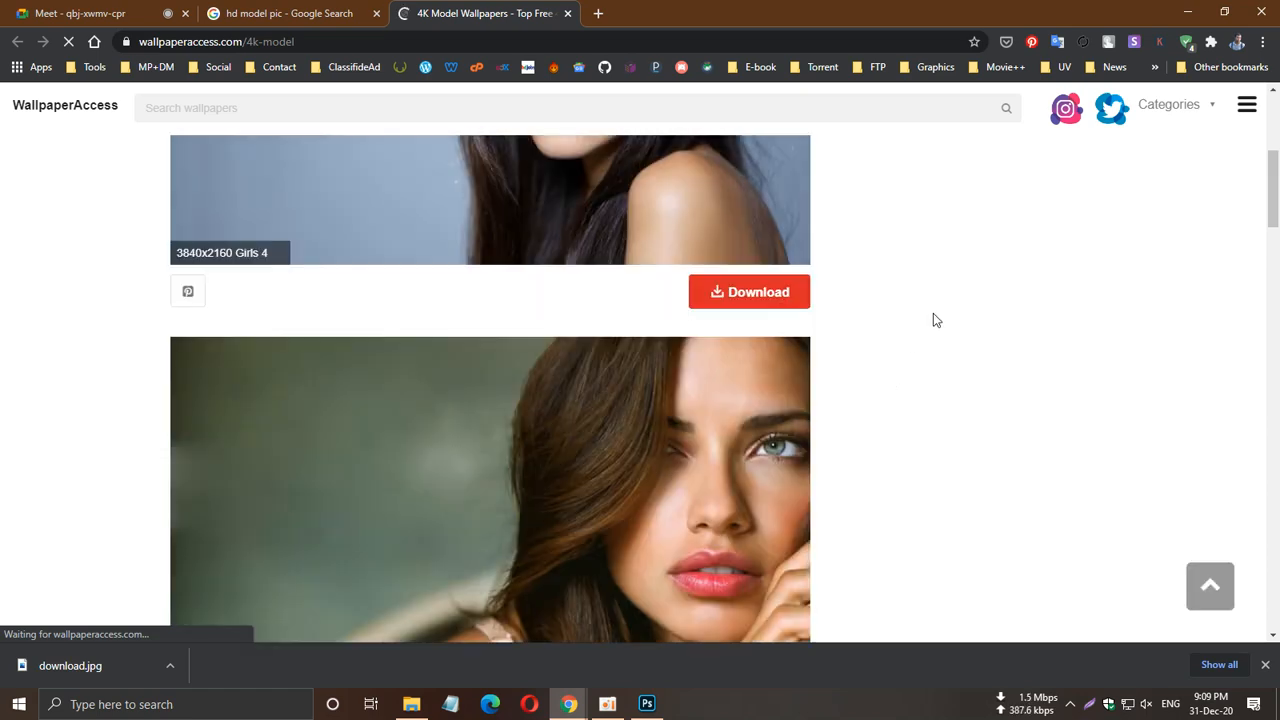
scroll(935, 320, "up", 2)
scroll(935, 320, "up", 1)
left_click(352, 10)
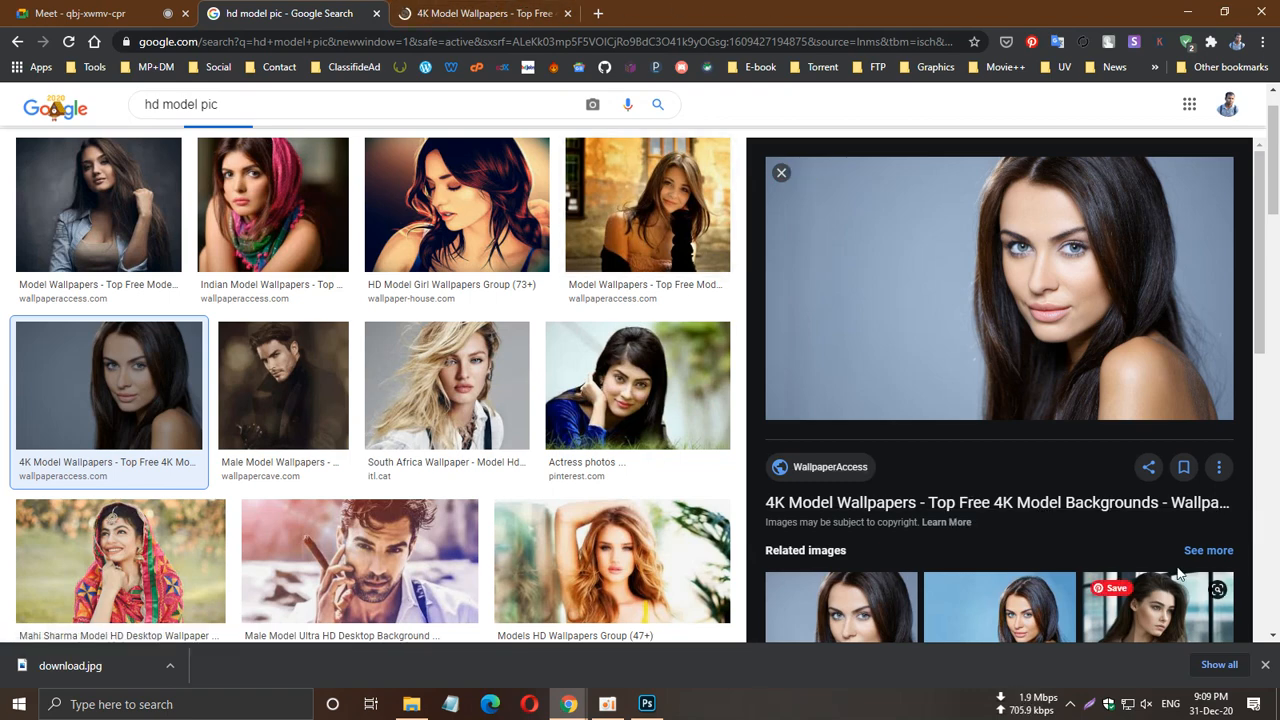
left_click(484, 12)
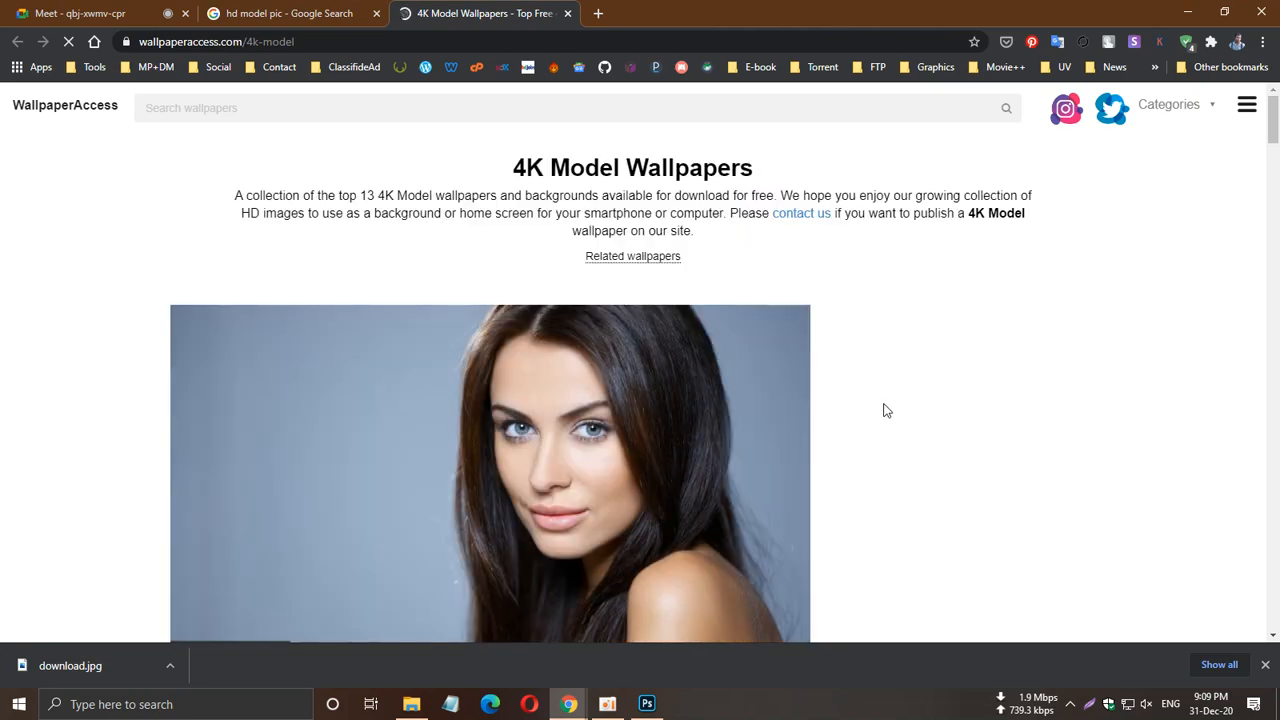
scroll(880, 403, "down", 8)
scroll(880, 403, "down", 1)
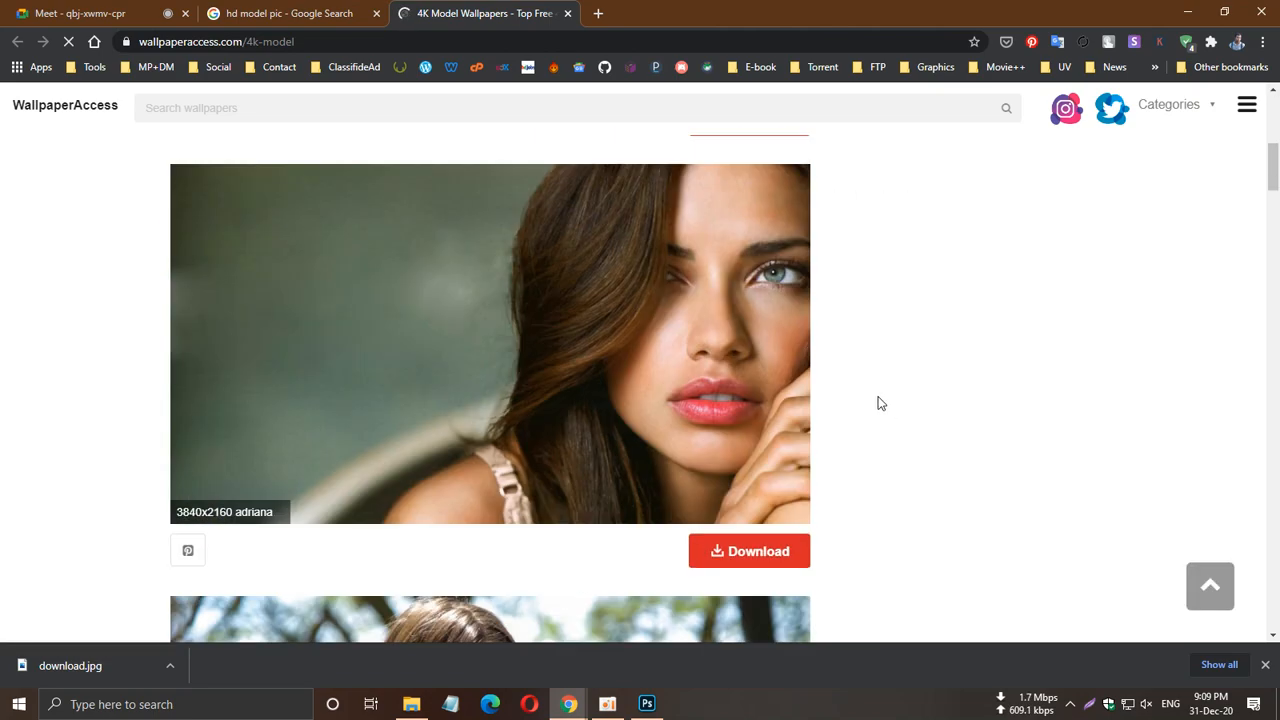
scroll(880, 403, "down", 1)
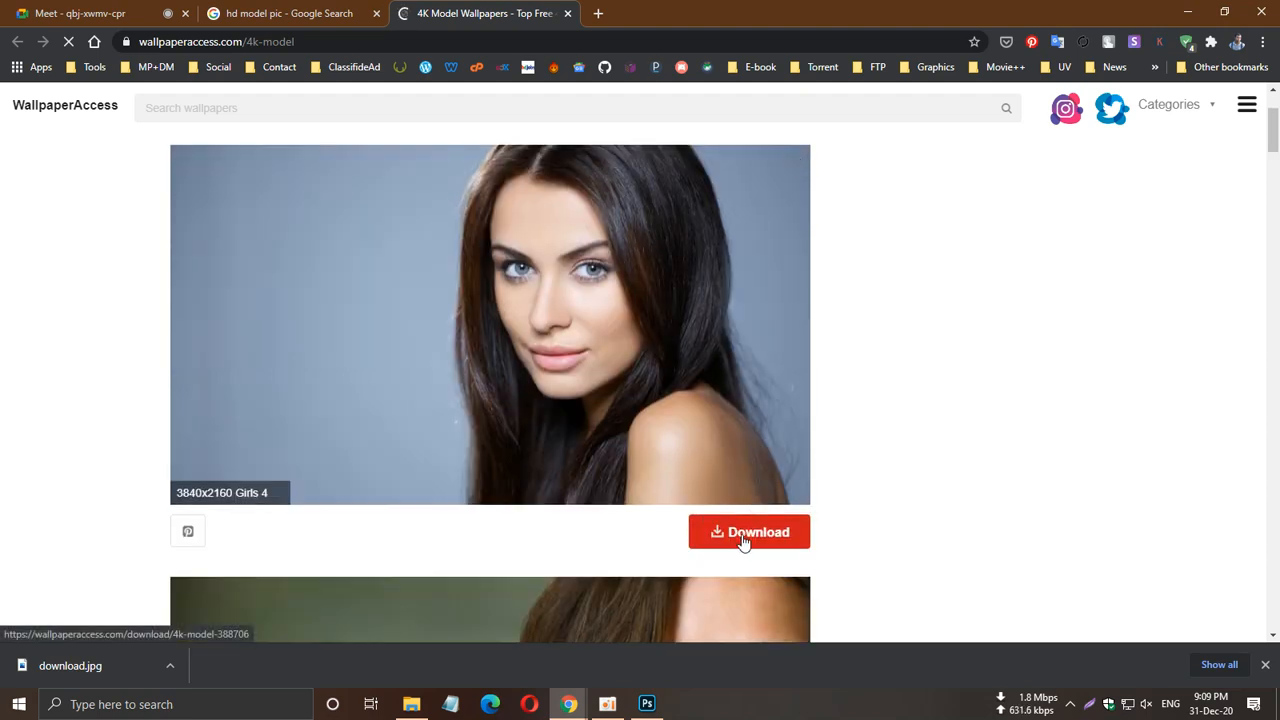
Download the full-resolution 3840x2160 "Girls 4" wallpaper and save it as 388706.jpg in Downloads.
left_click(741, 540)
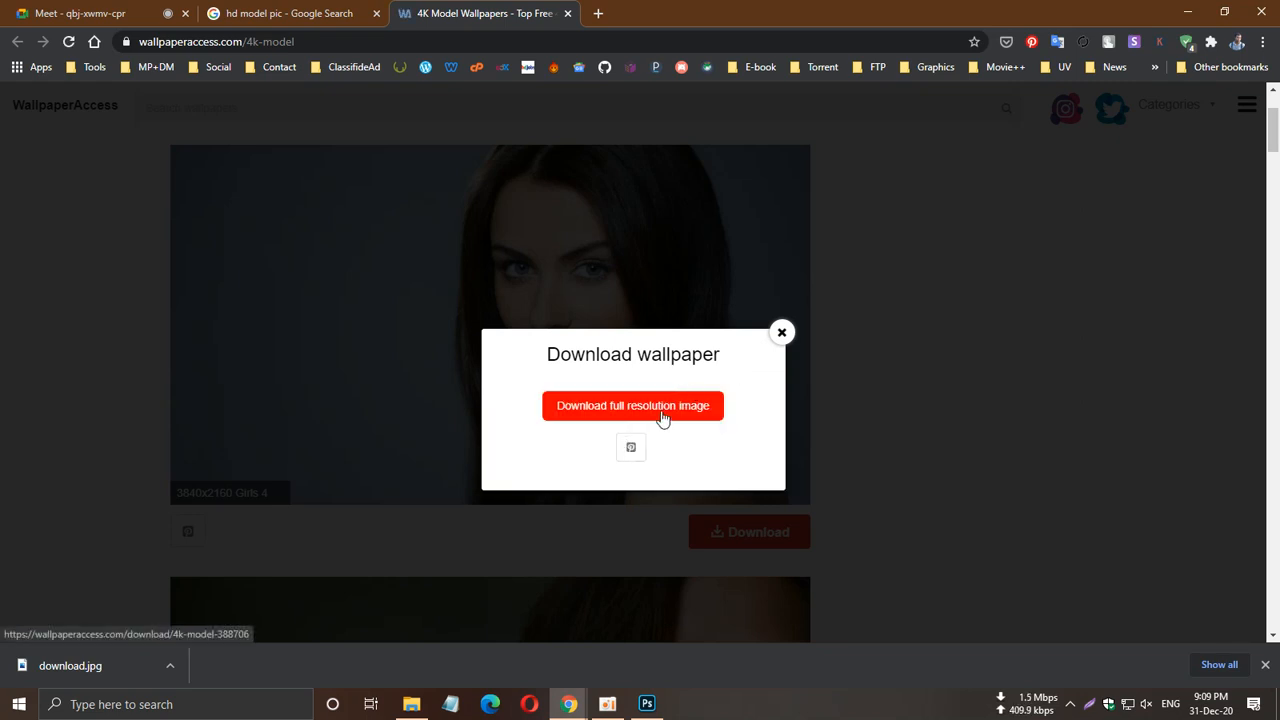
left_click(662, 412)
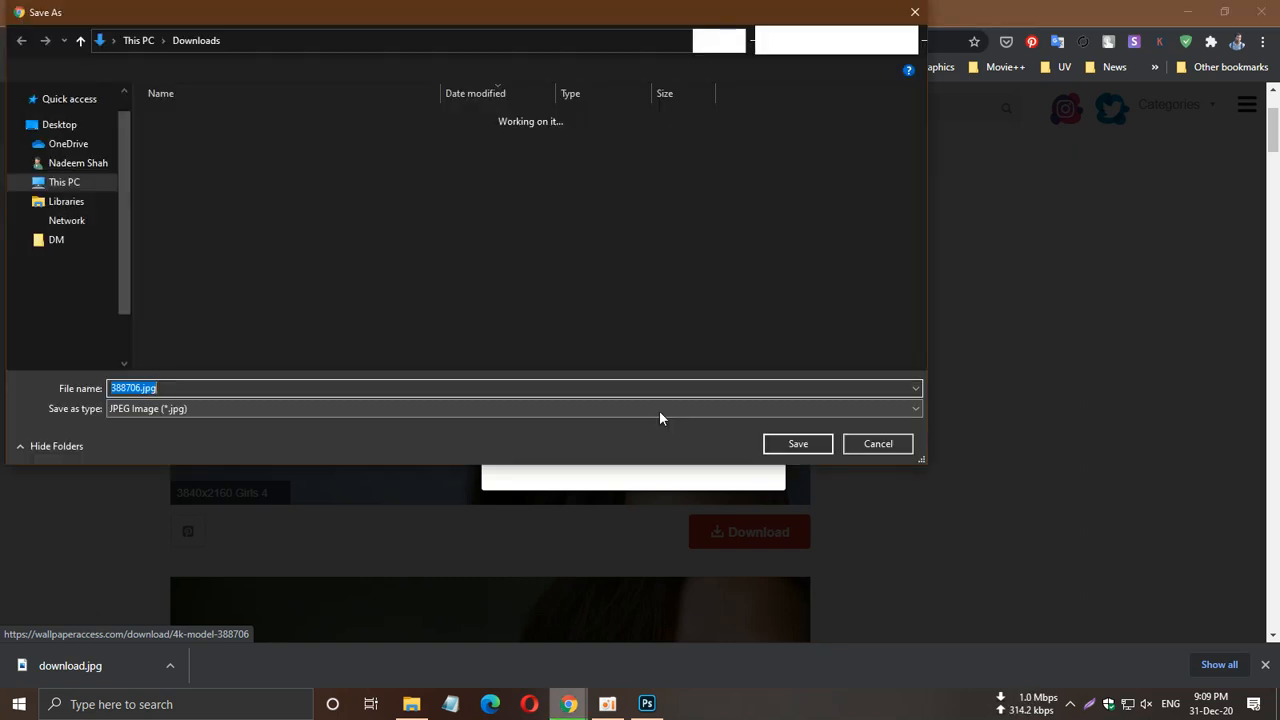
left_click(795, 444)
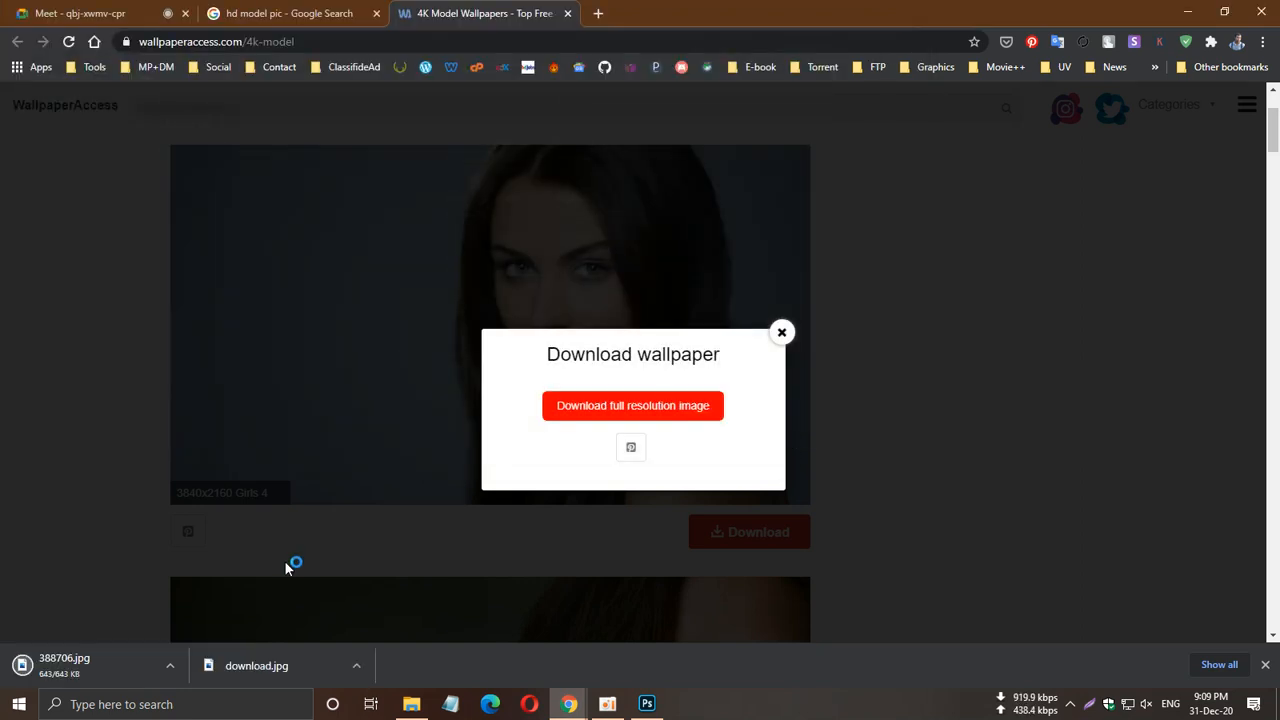
Select 388706.jpg in the Downloads folder, widen the Name column, and open the image in Photoshop.
left_click(411, 704)
left_click(792, 216)
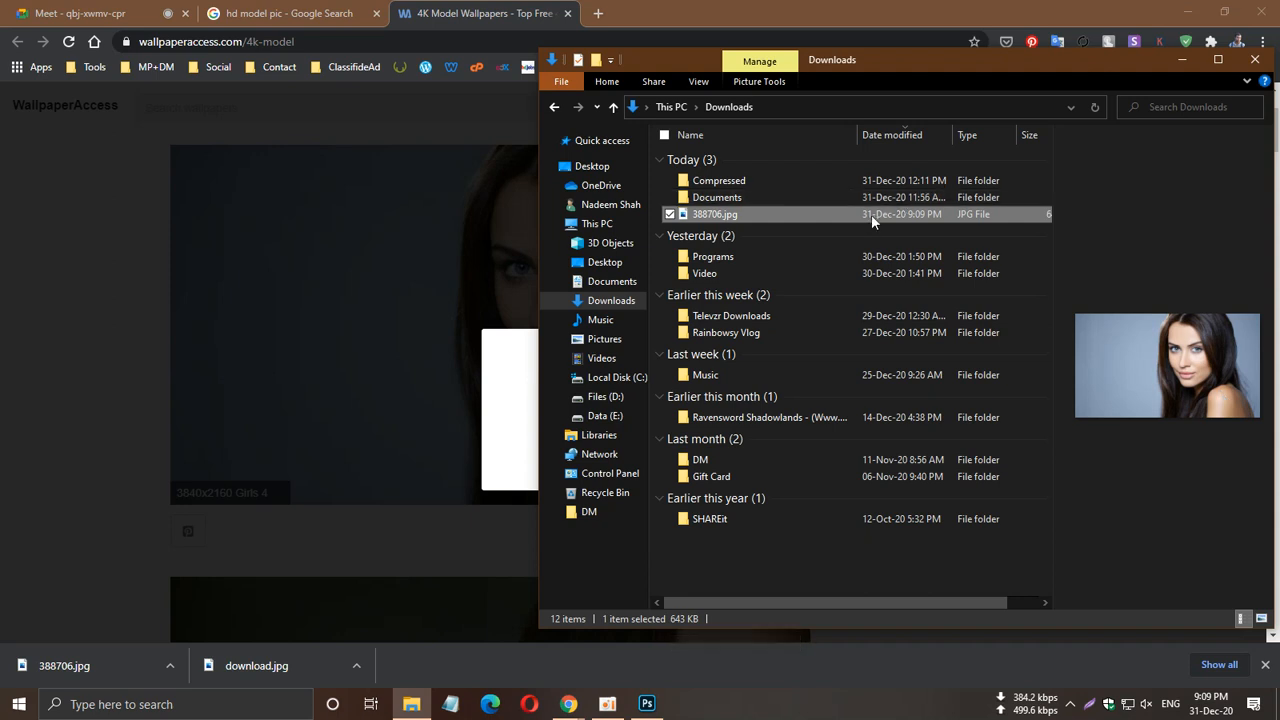
double_click(858, 131)
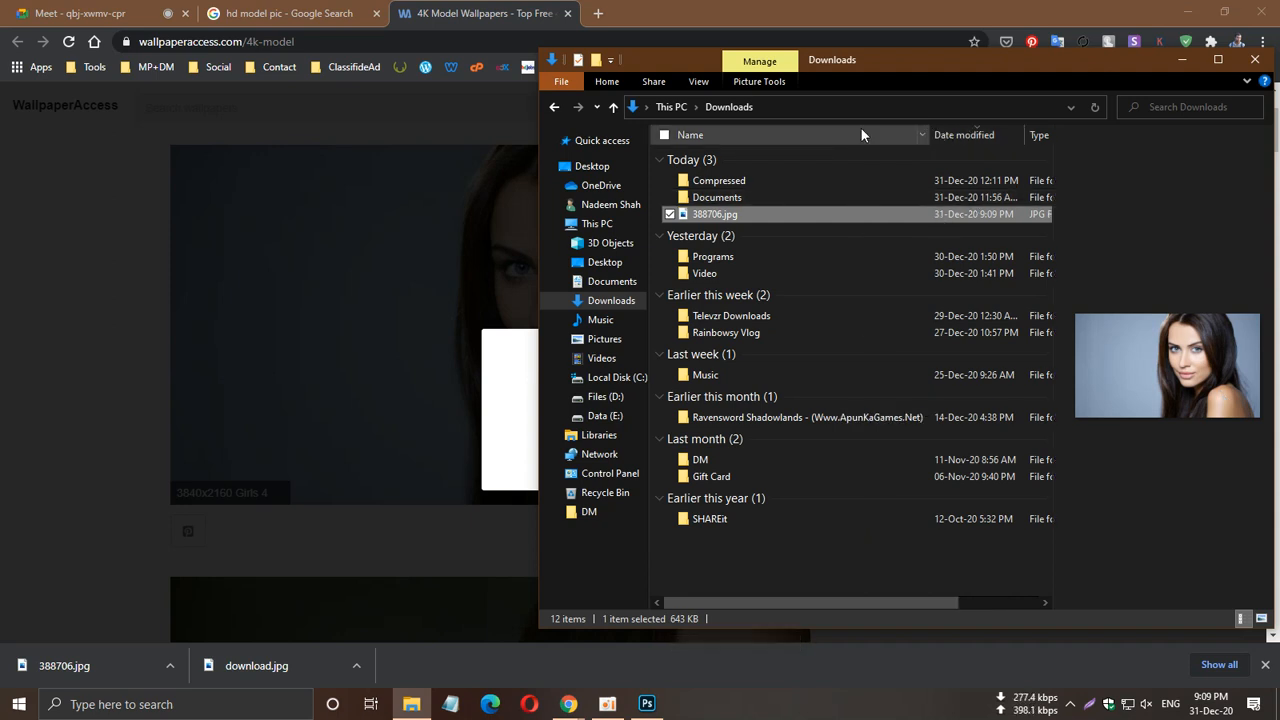
left_click_drag(775, 217, 921, 595)
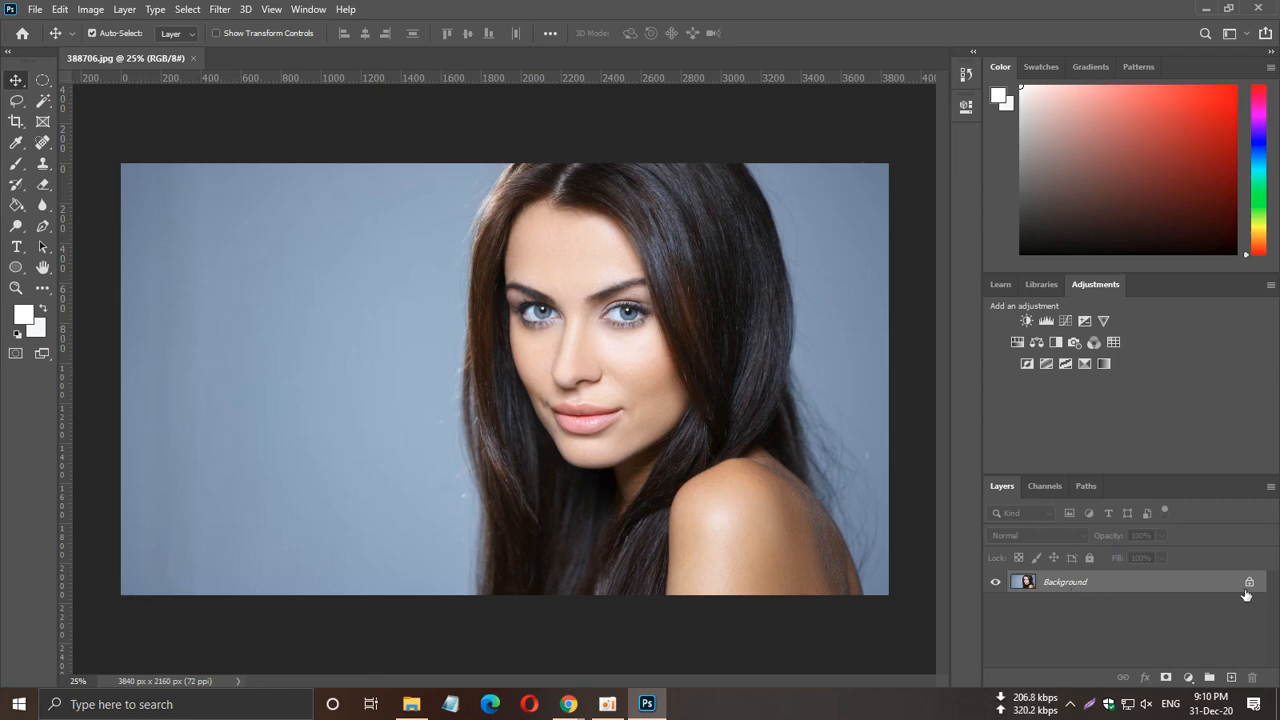
Duplicate the Background layer as "Background copy".
right_click(1042, 573)
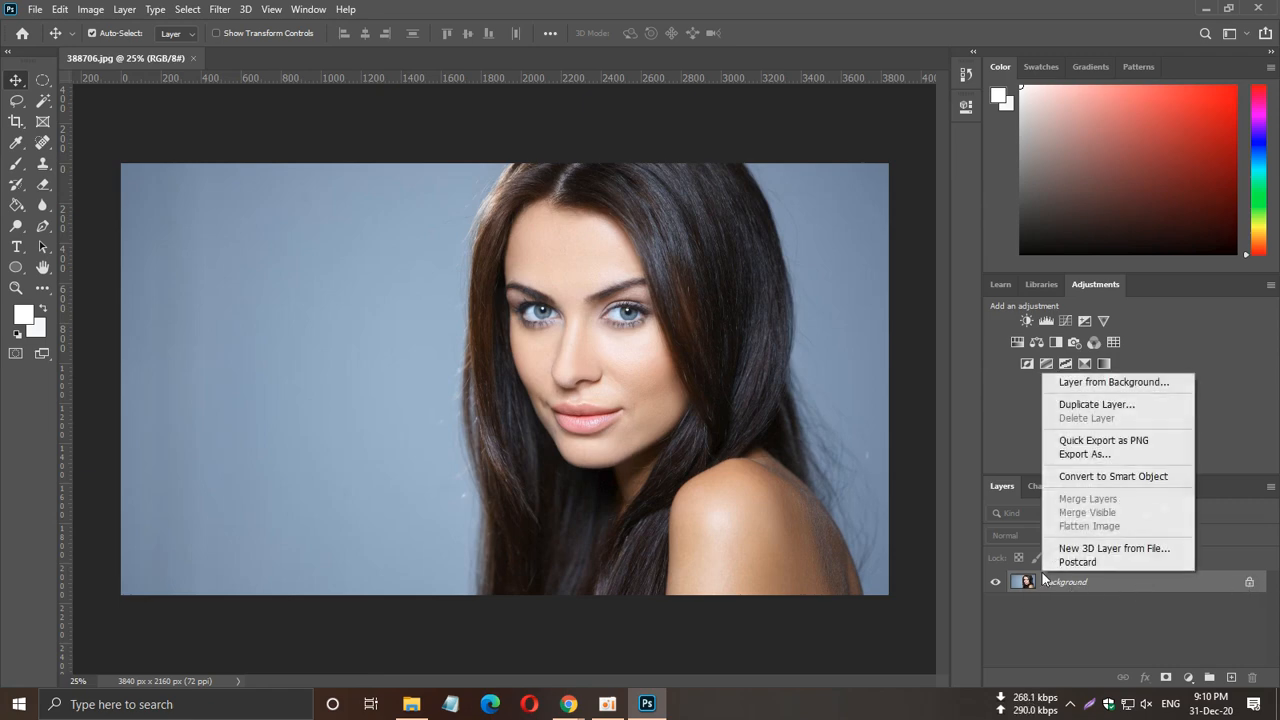
left_click(1068, 405)
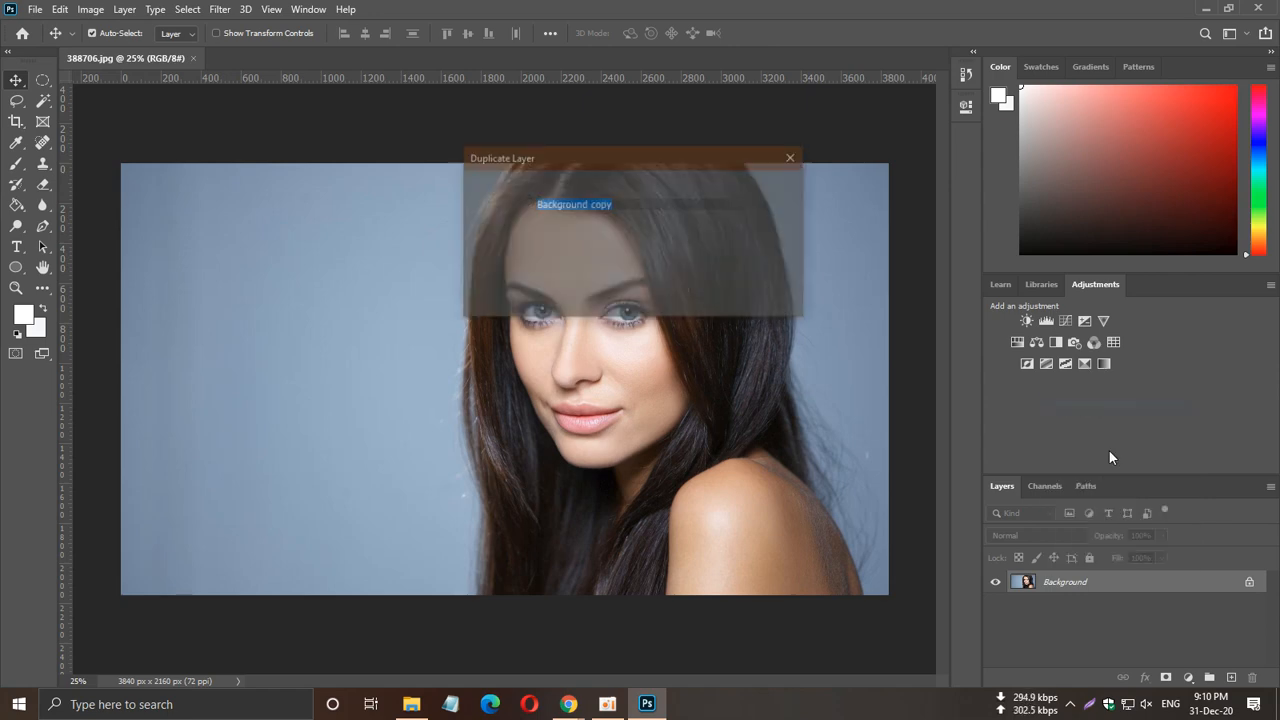
left_click(784, 191)
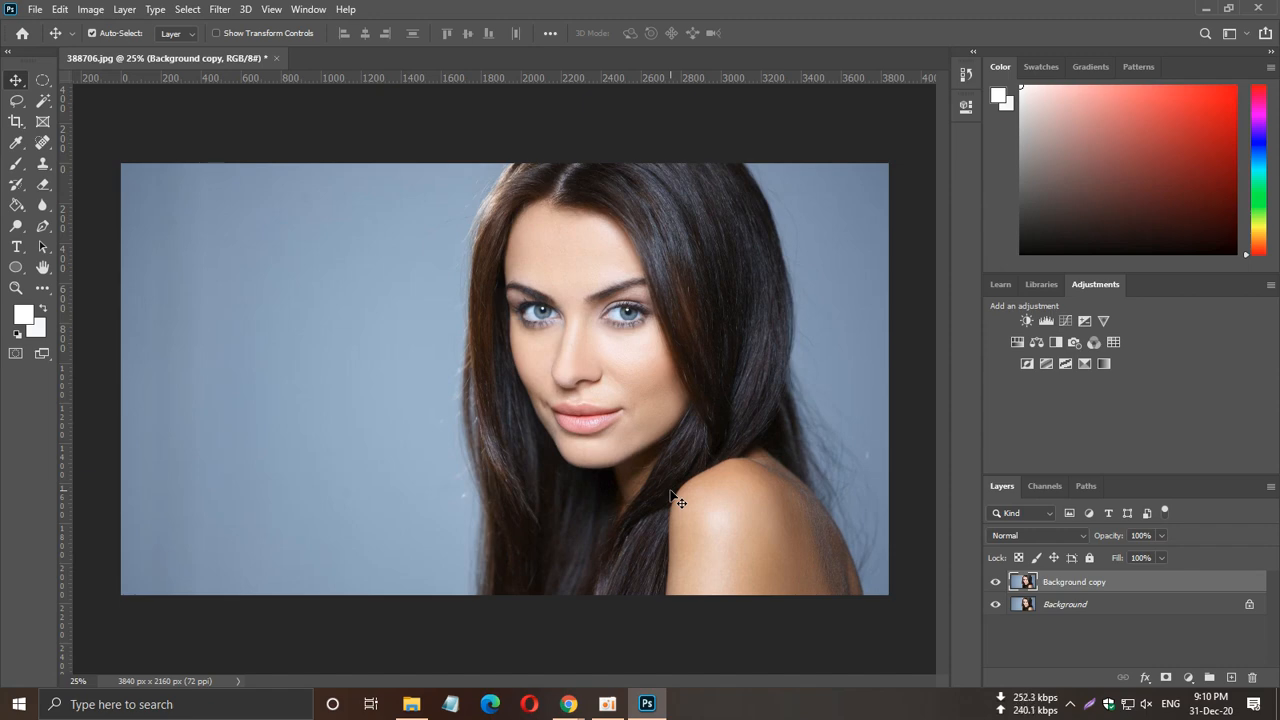
Hide the original Background layer and make the Background copy layer active.
left_click(1063, 612)
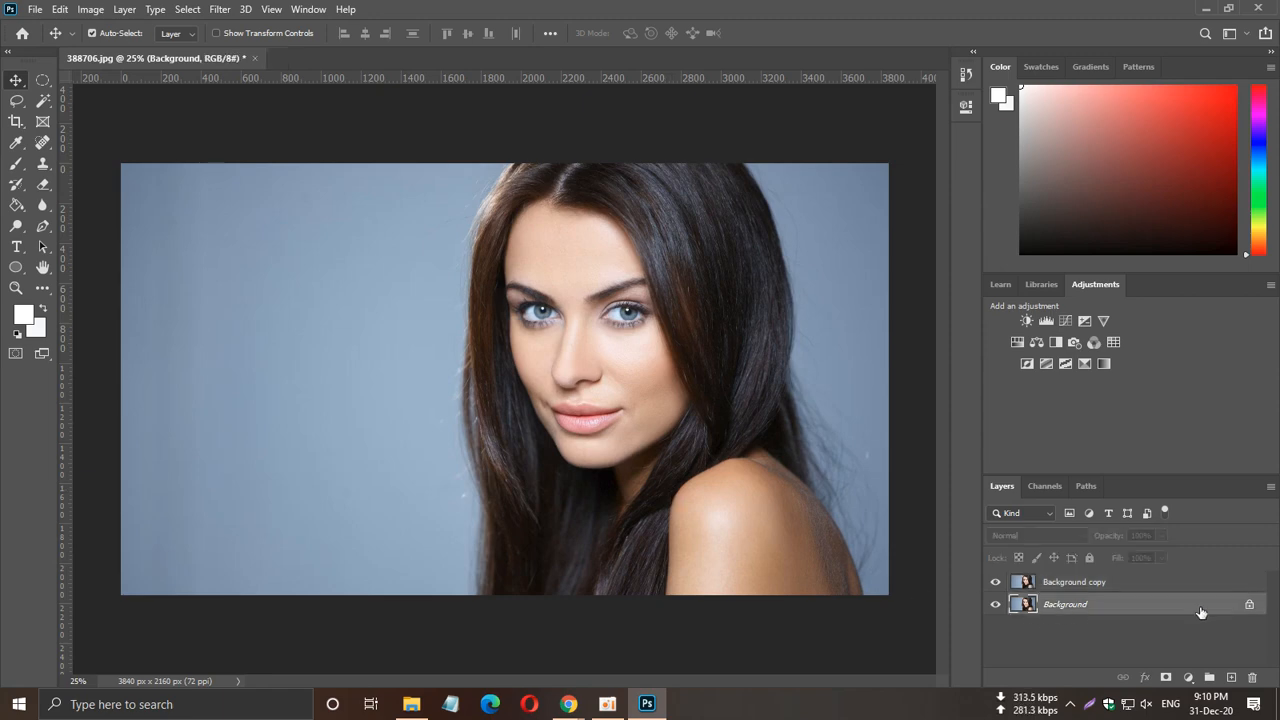
right_click(1085, 604)
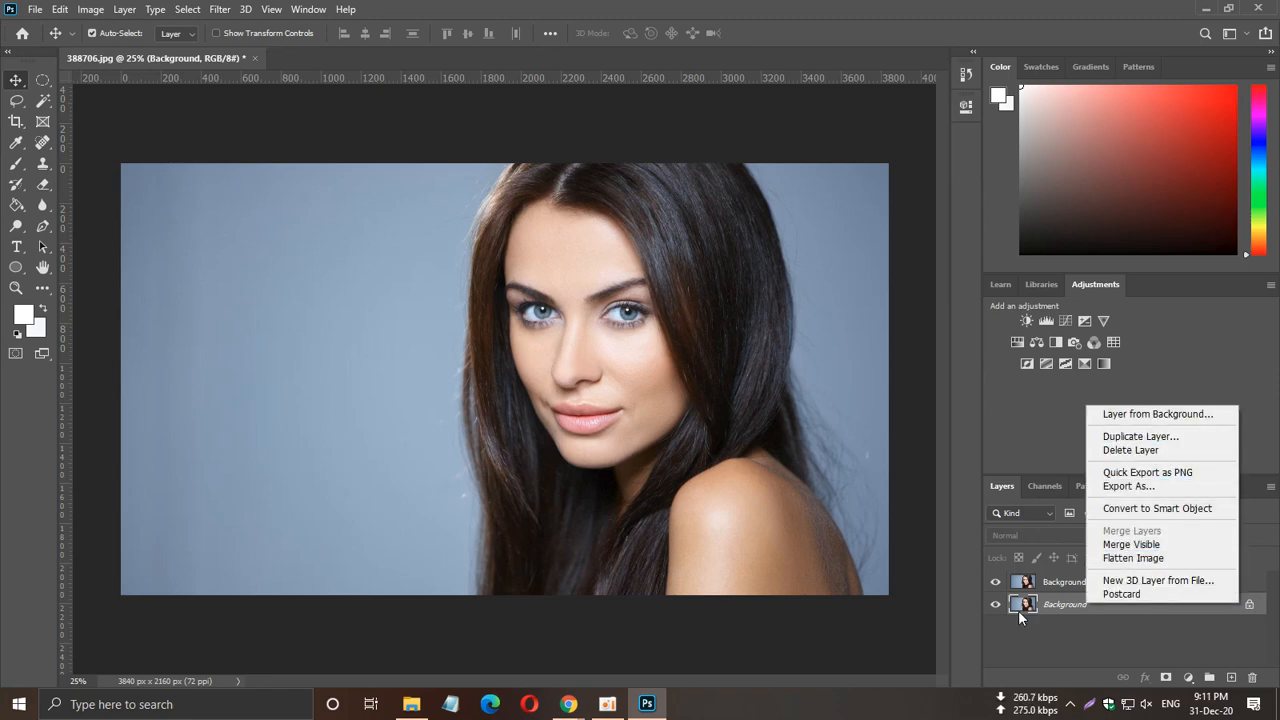
left_click(1042, 624)
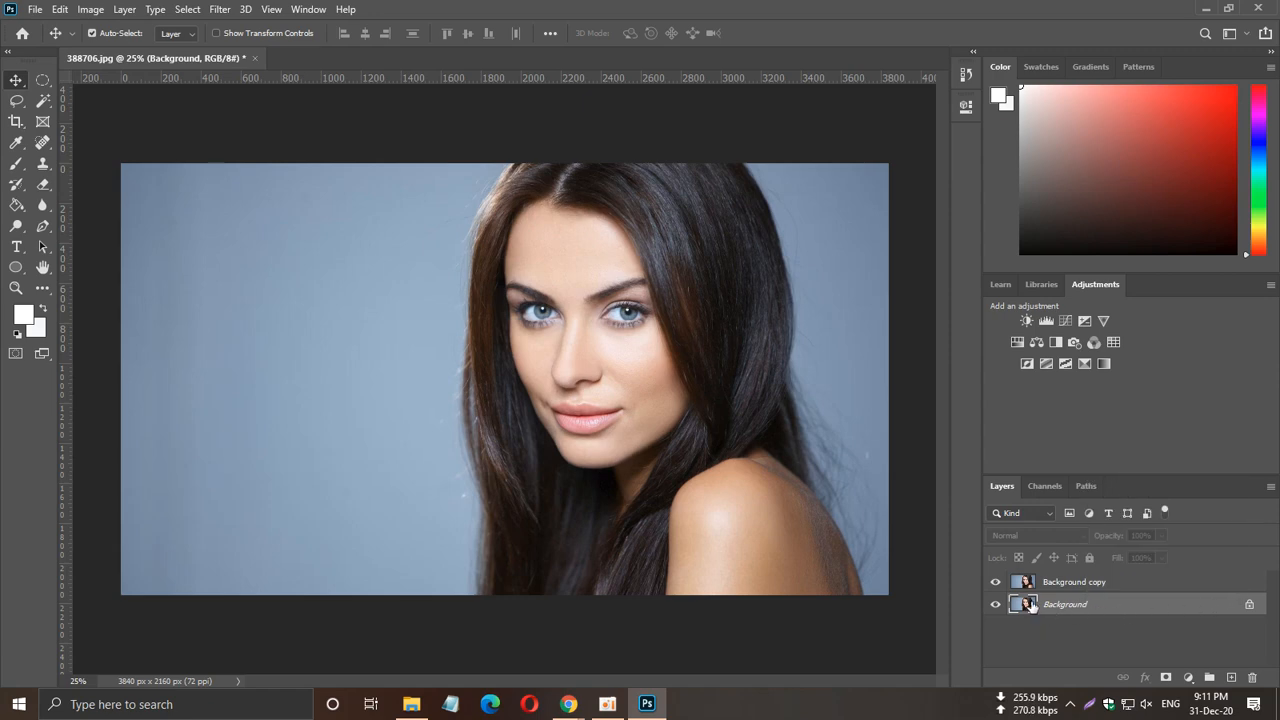
left_click(994, 605)
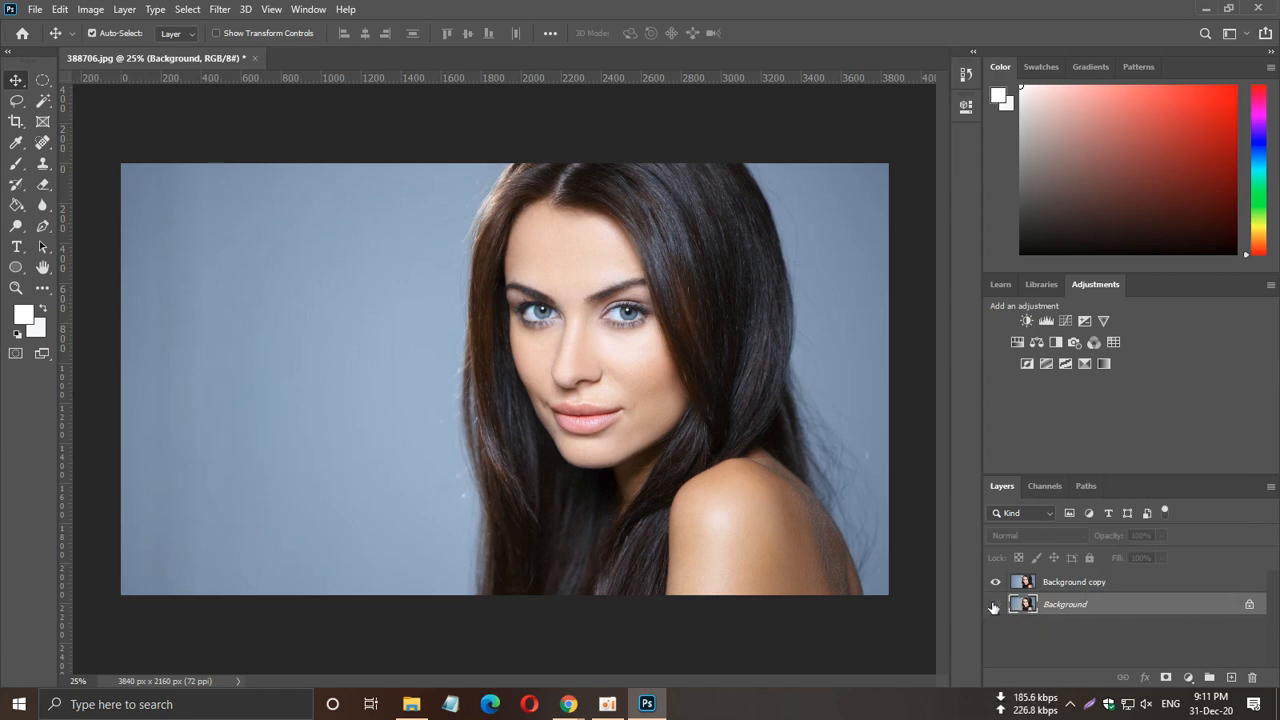
left_click(1105, 582)
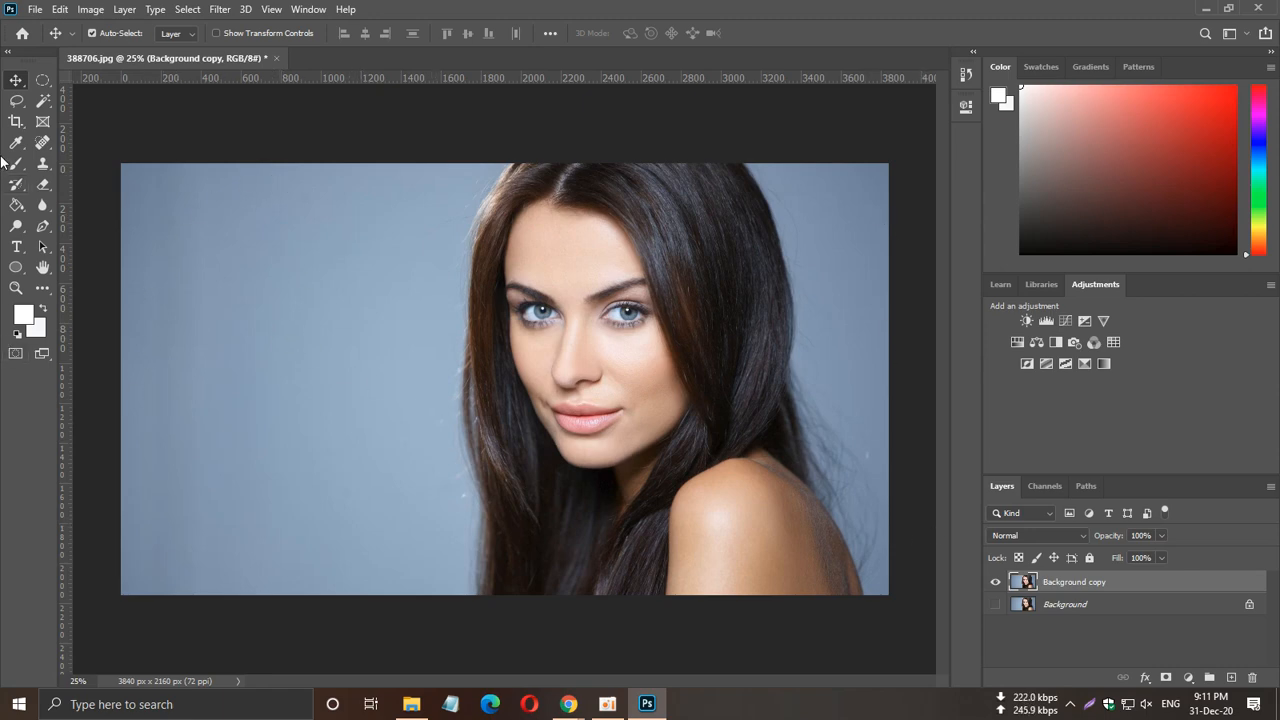
Try a Magic Wand selection of the blue backdrop left of the woman, and clear the selection.
left_click(52, 97)
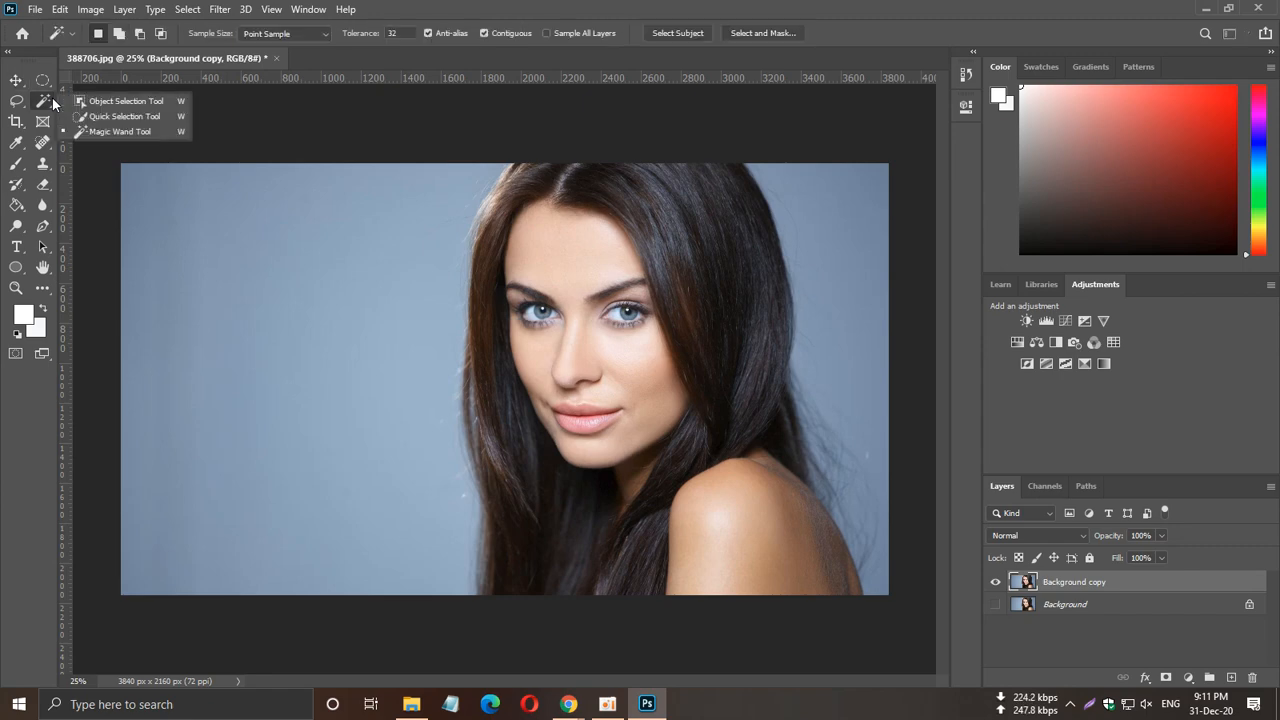
left_click(96, 128)
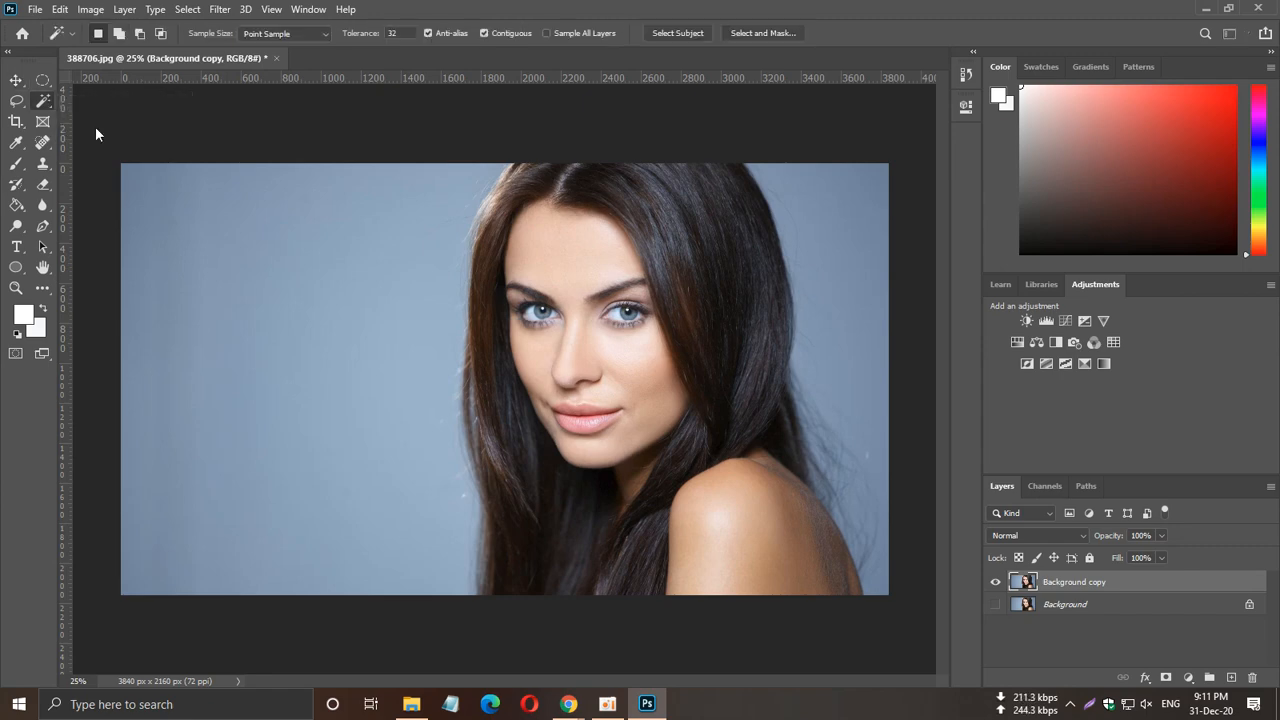
left_click(237, 327)
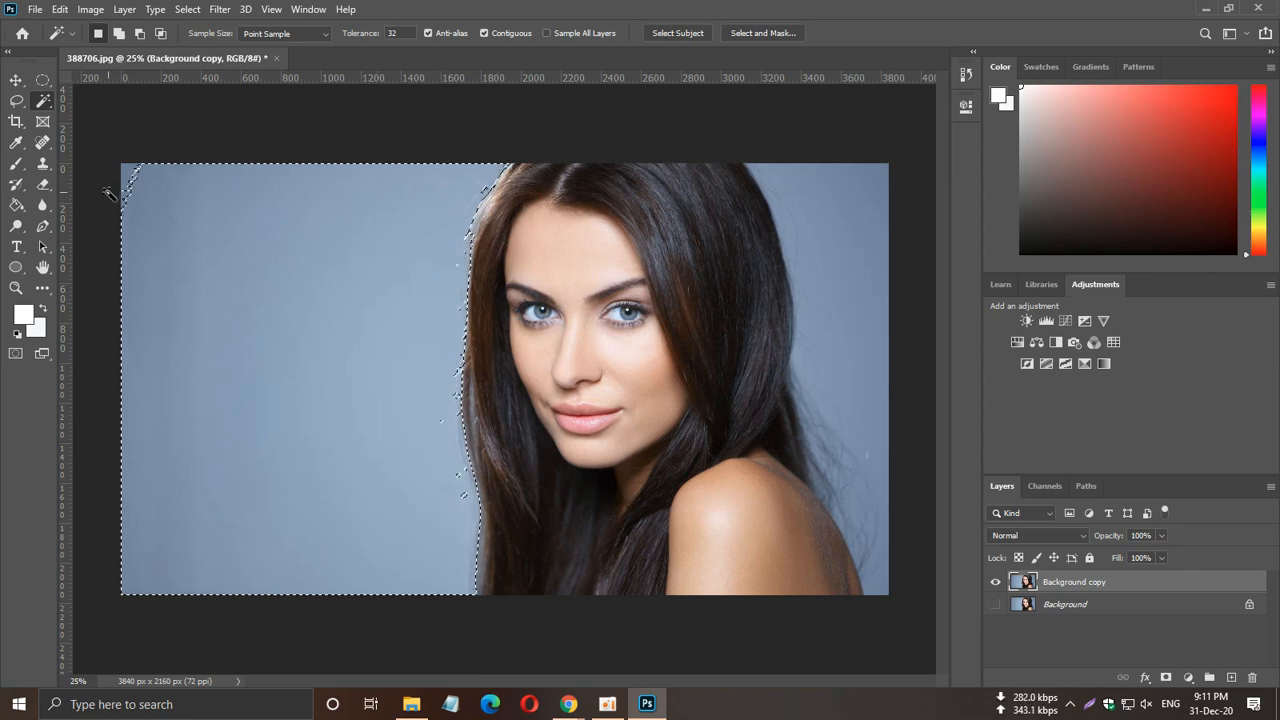
left_click(104, 159)
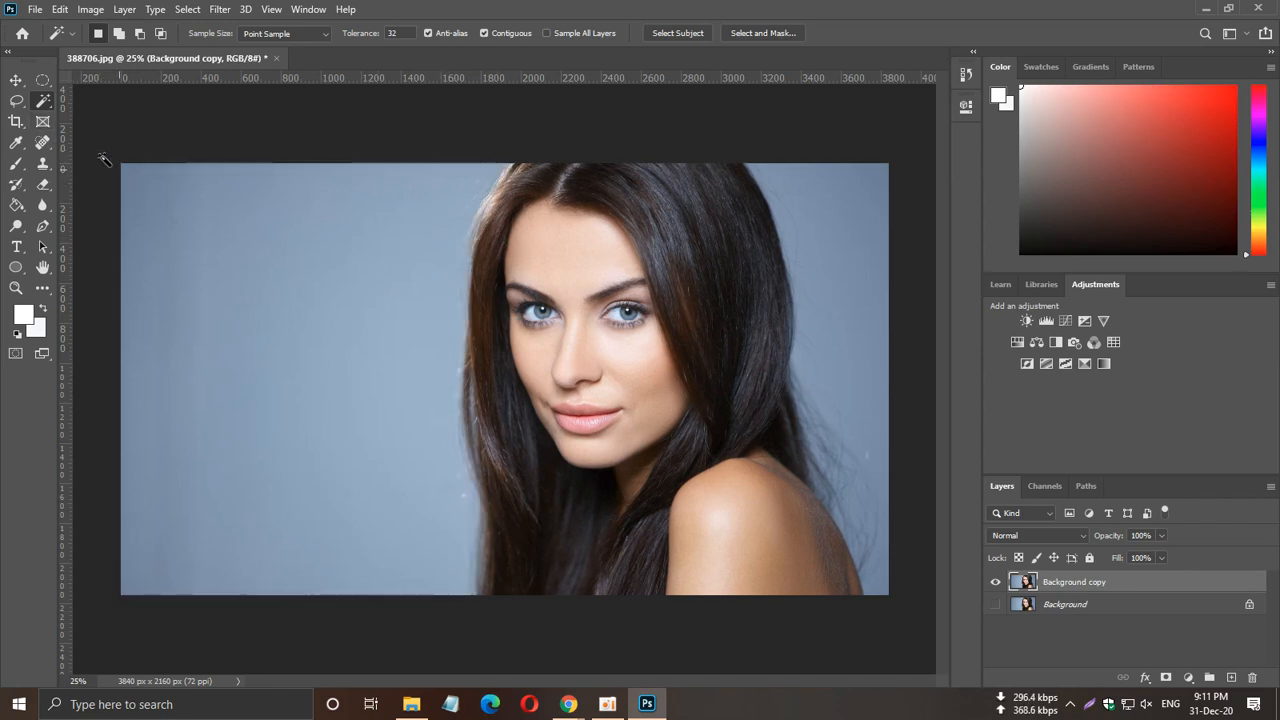
Try the Magic Wand Tool on the skin of the woman's face and on the blue backdrop beside her.
right_click(47, 105)
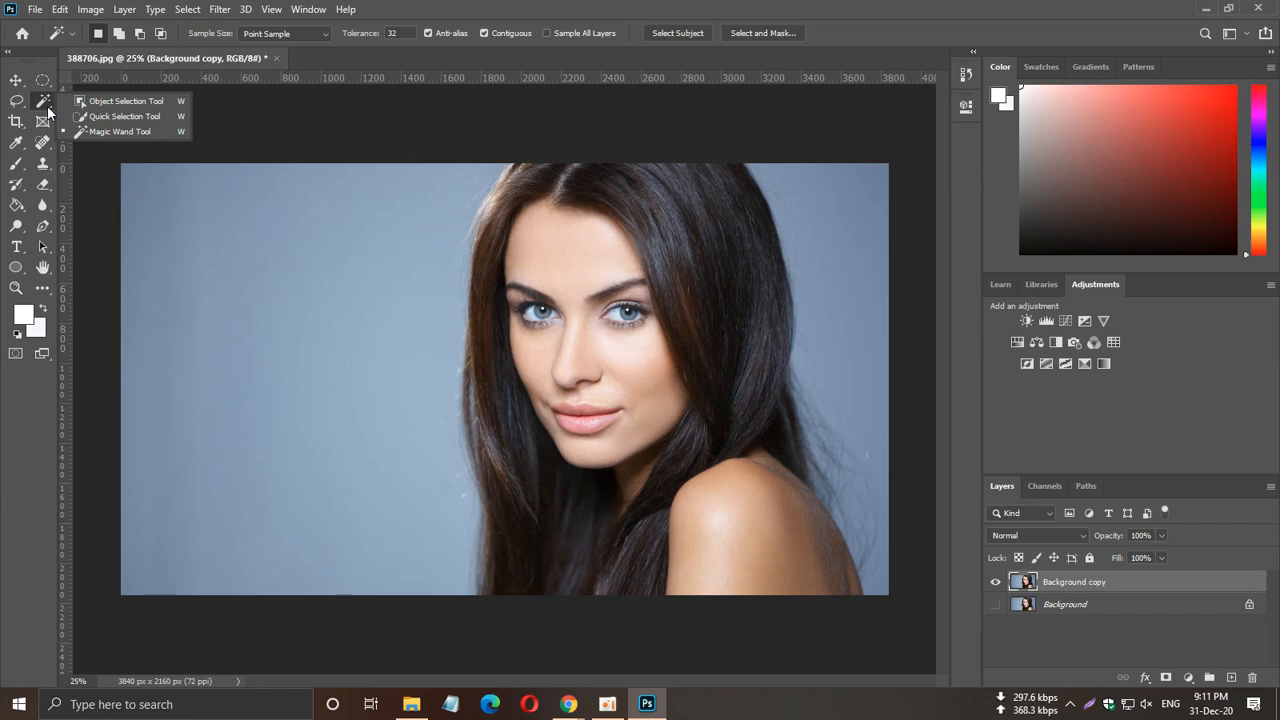
left_click(116, 130)
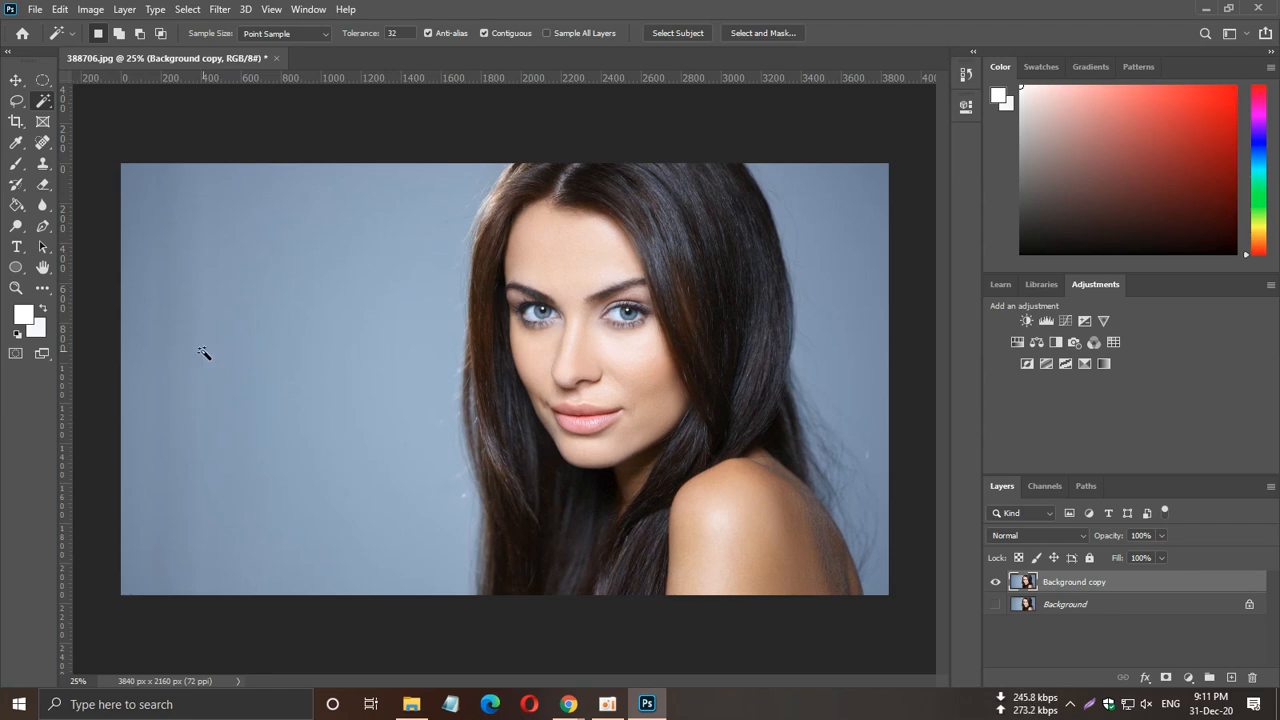
left_click(568, 263)
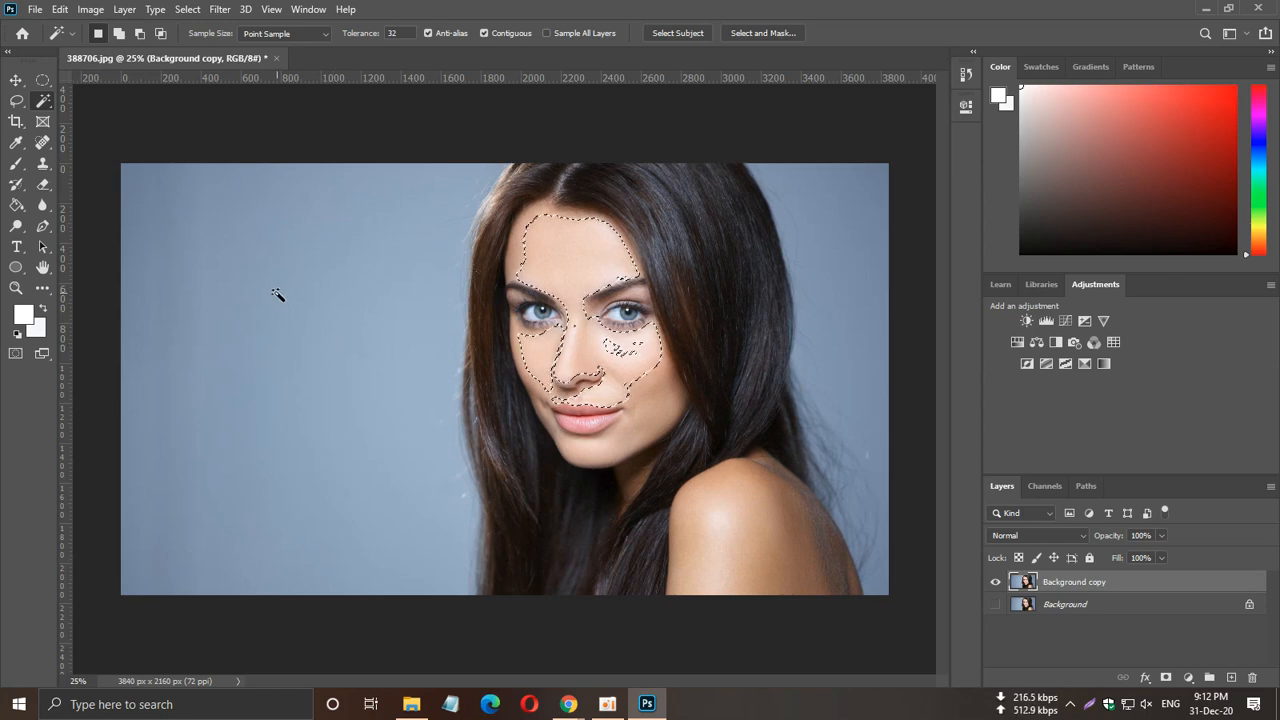
left_click(309, 306)
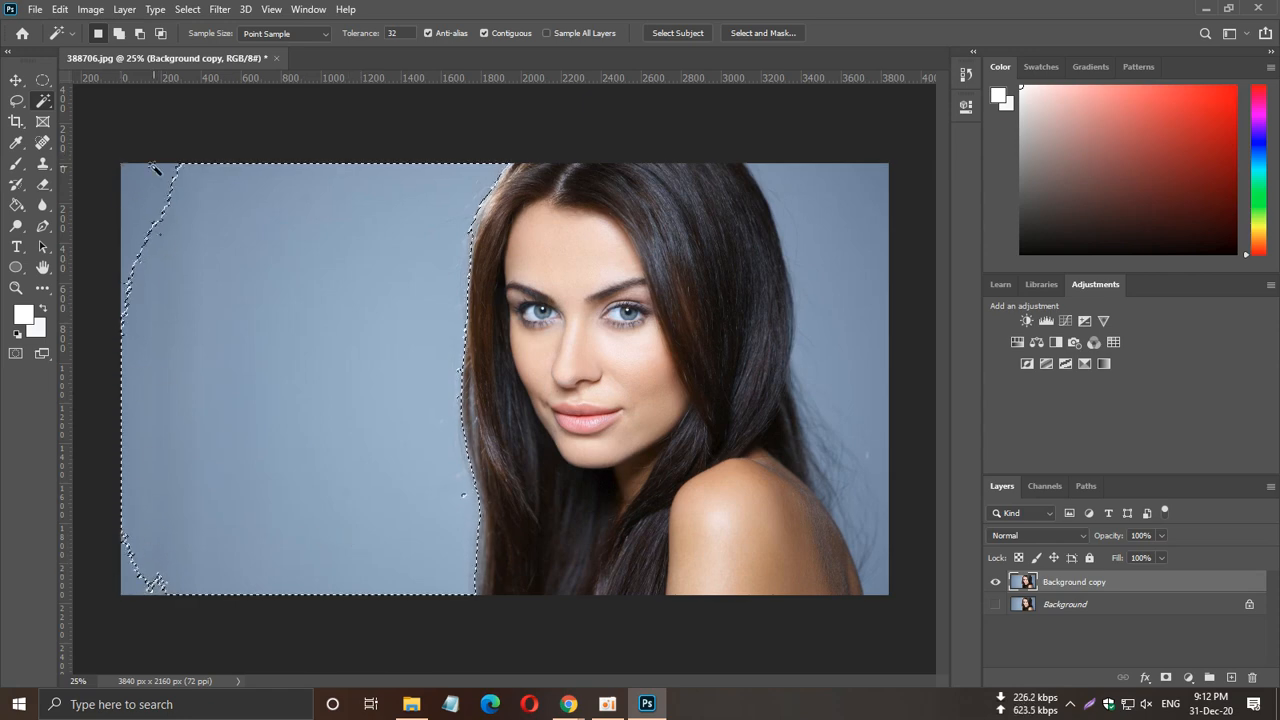
Replace the selection with a Quick Selection of the whole backdrop left of the woman, trimmed along her hair.
right_click(44, 102)
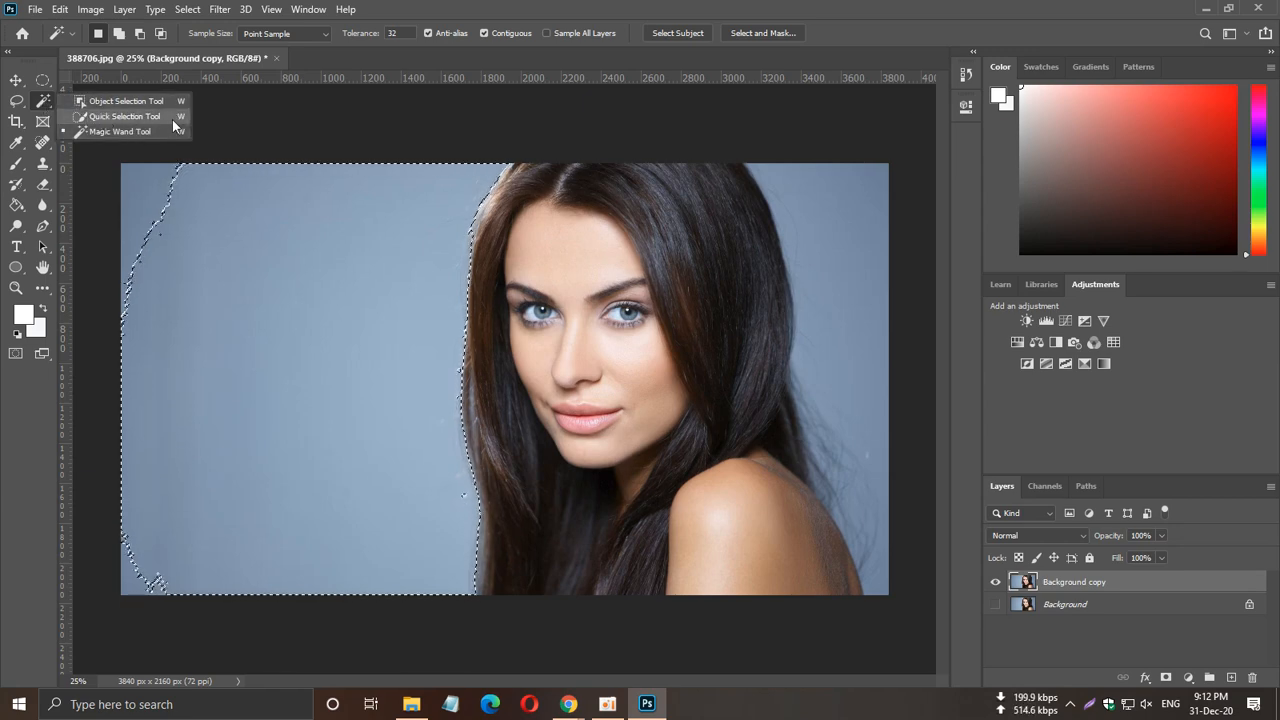
left_click(119, 117)
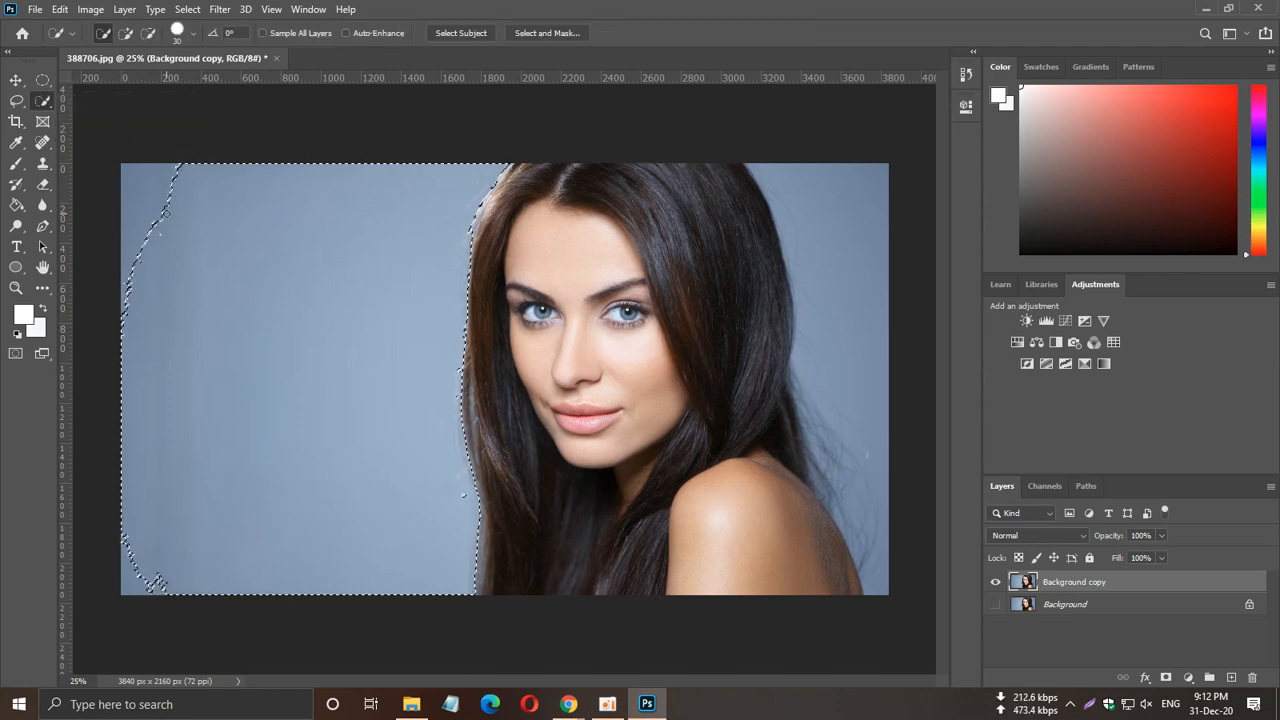
key("ctrl+d")
left_click_drag(151, 193, 302, 451)
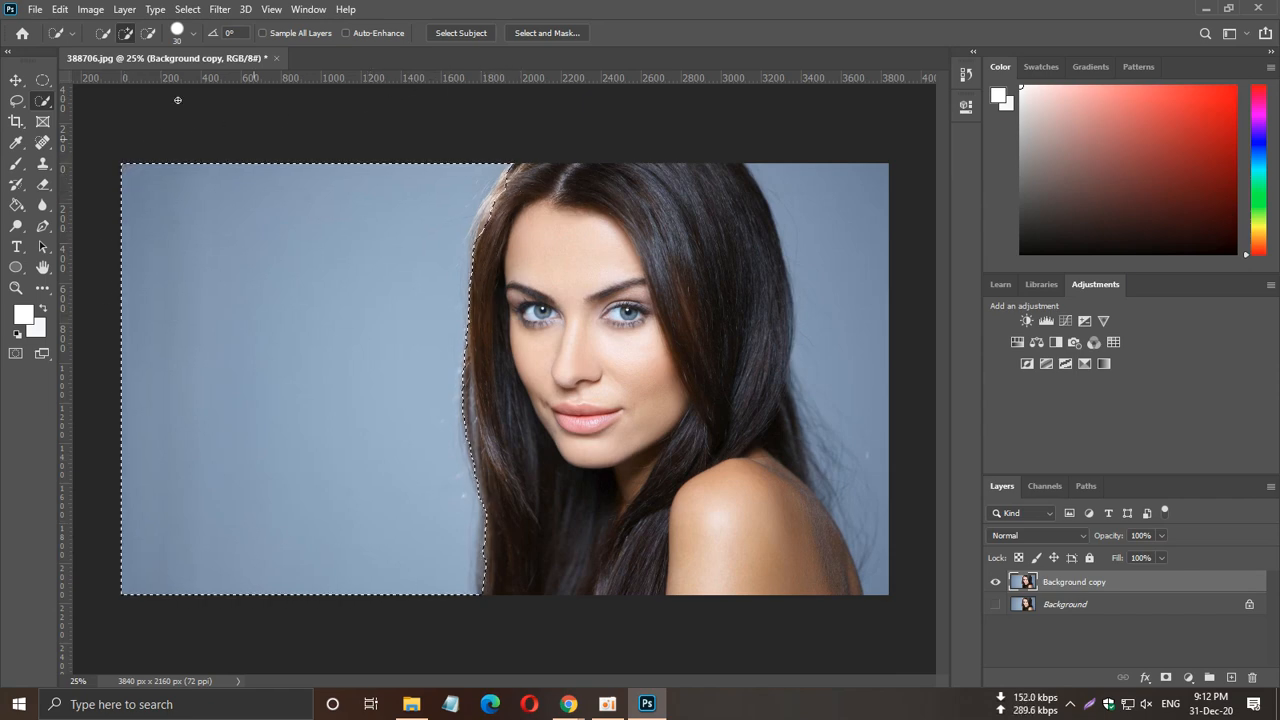
left_click(148, 33)
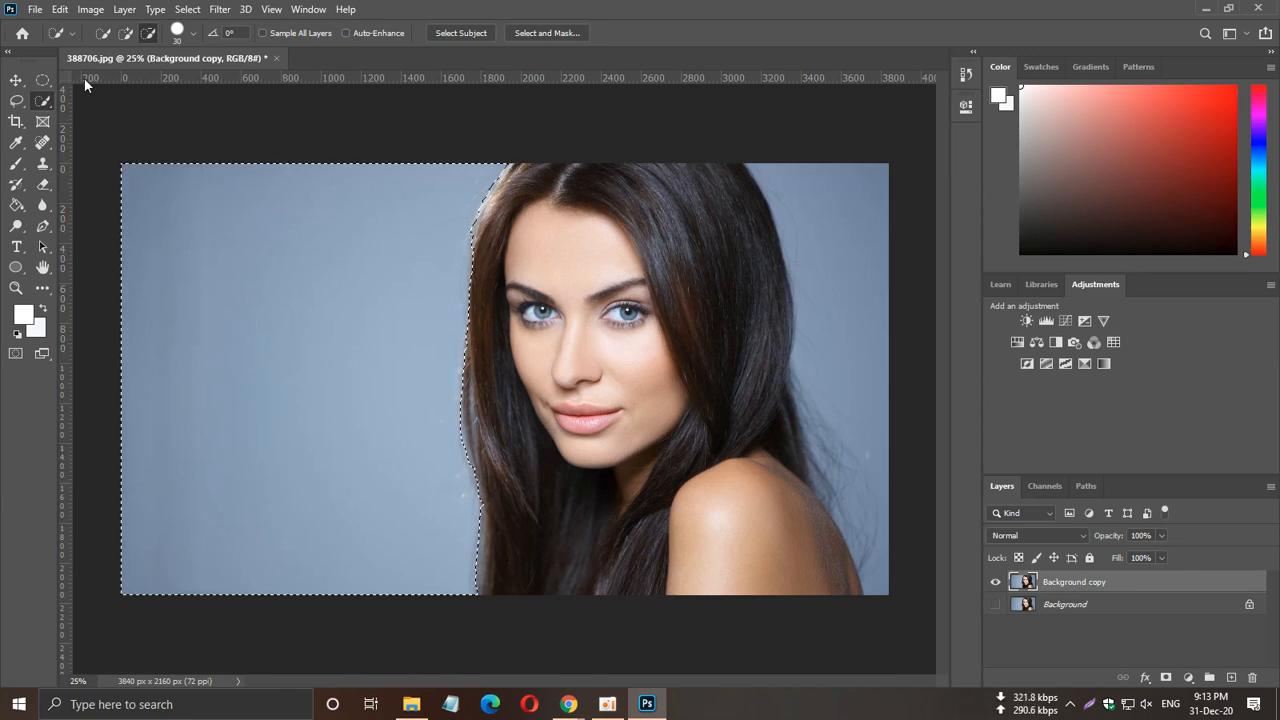
left_click(125, 33)
Erase the selected backdrop left of the woman using the Eraser Tool with a 1102 px brush.
left_click(43, 142)
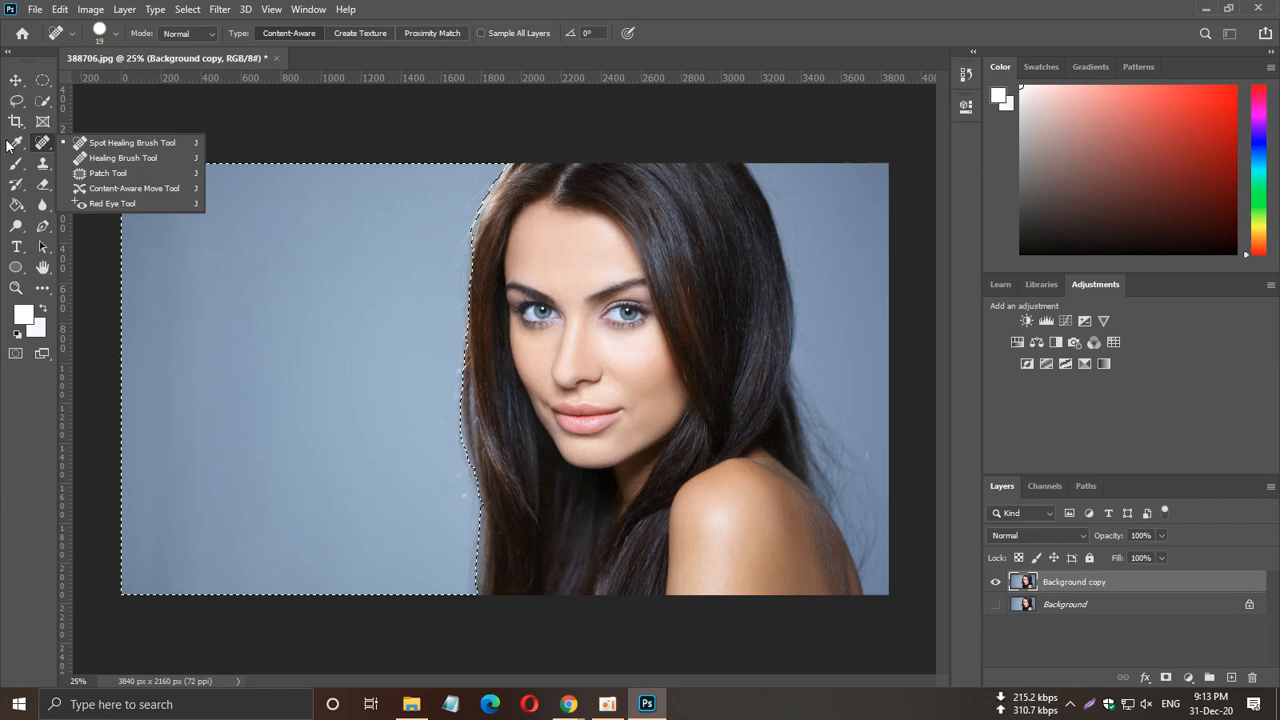
left_click(41, 184)
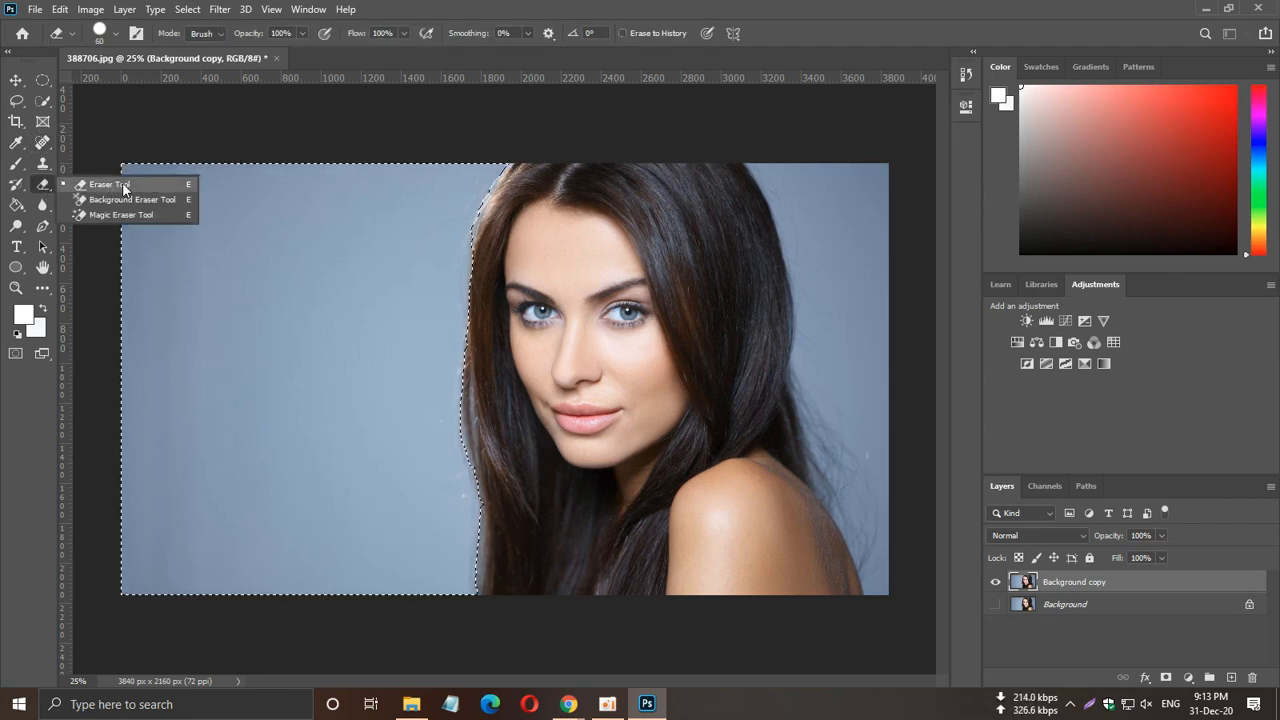
left_click(122, 184)
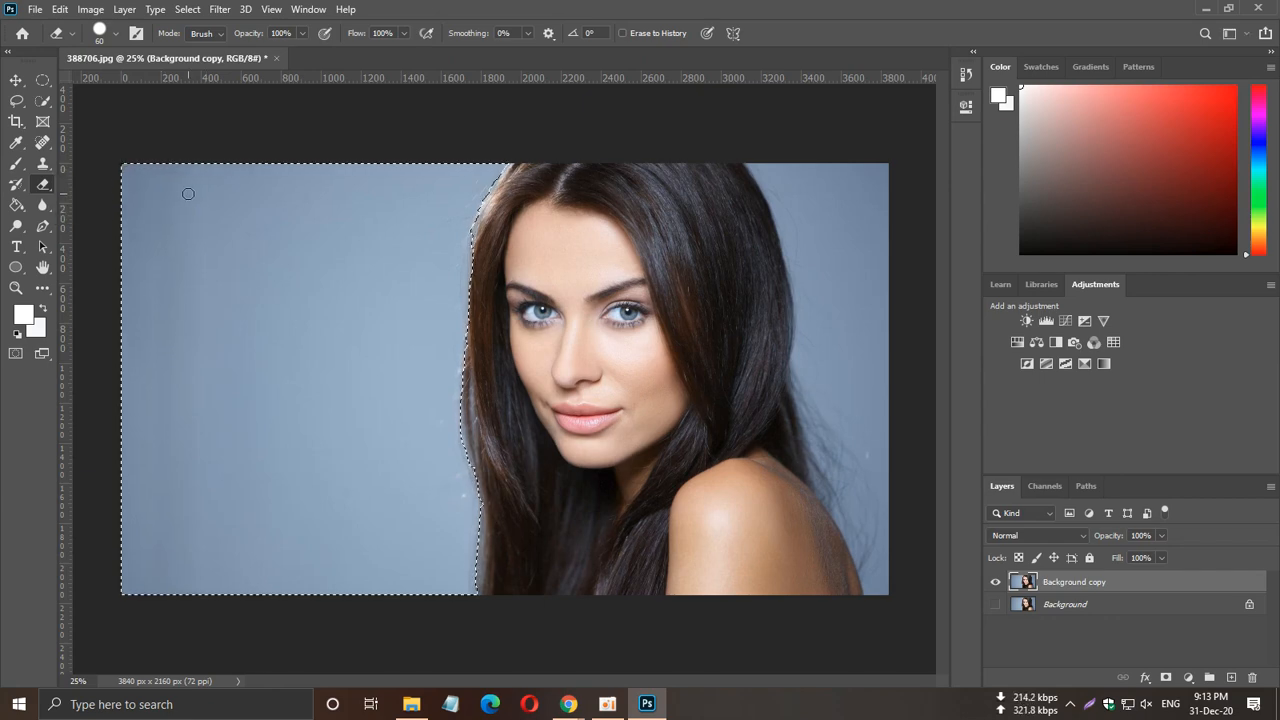
left_click(116, 35)
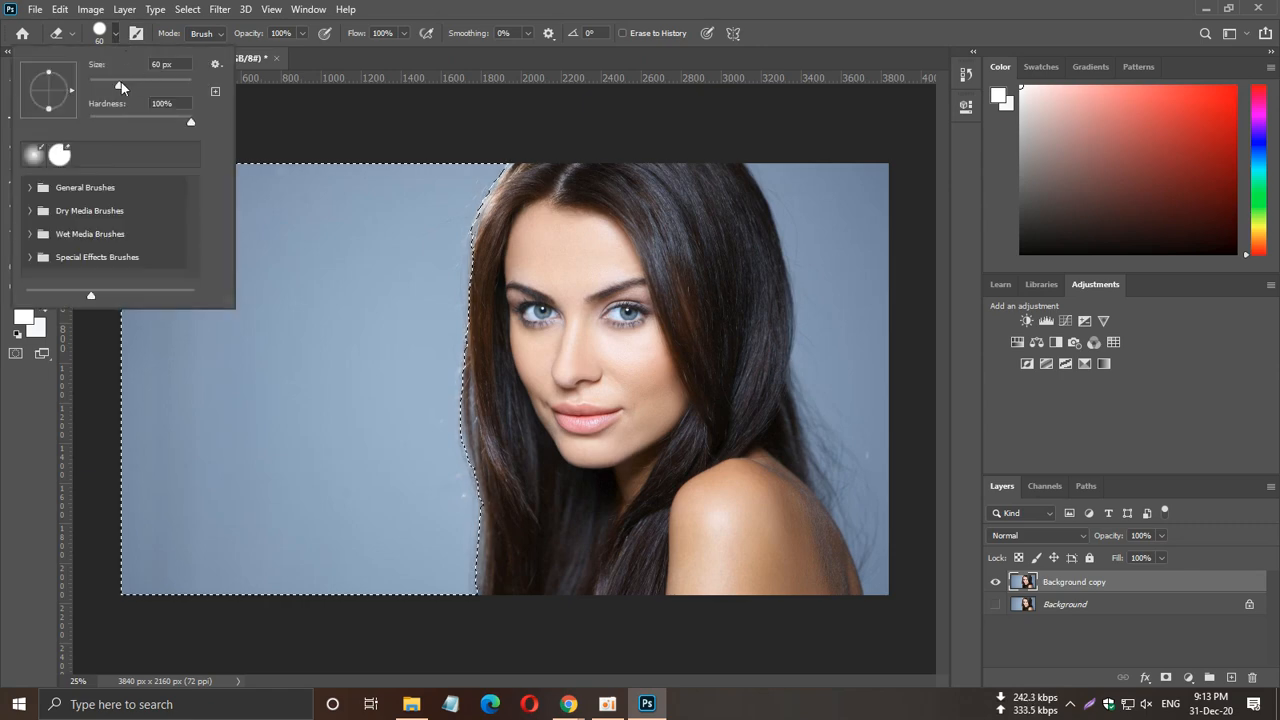
left_click_drag(121, 82, 196, 85)
mouse_move(188, 87)
left_mouse_down()
mouse_move(157, 92)
mouse_move(181, 85)
left_mouse_up()
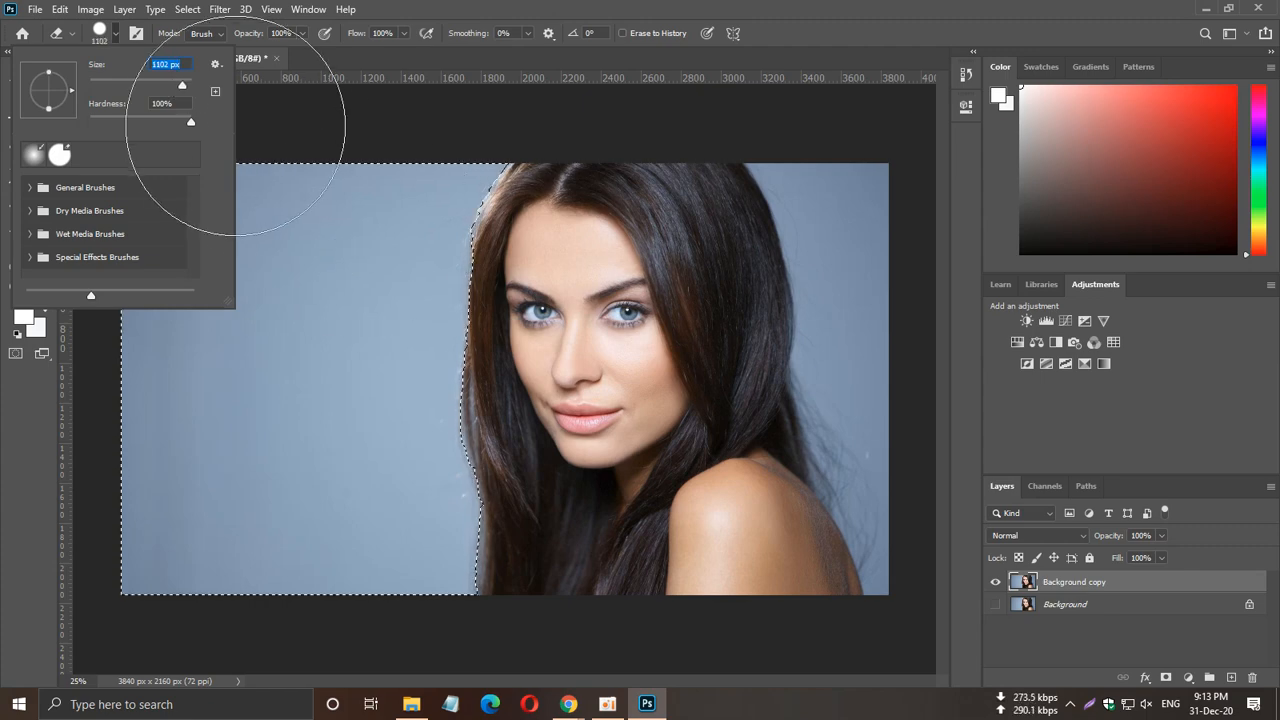
left_click(117, 34)
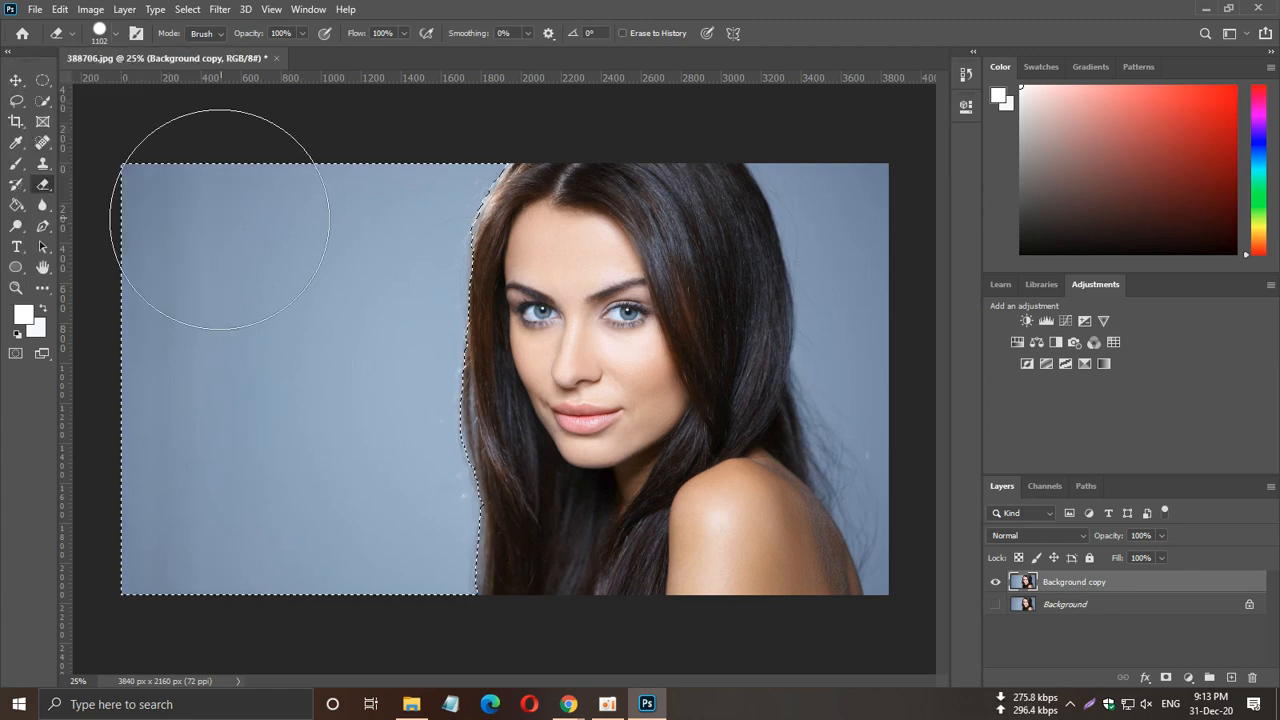
mouse_move(177, 271)
left_mouse_down()
mouse_move(141, 292)
mouse_move(155, 202)
mouse_move(188, 202)
mouse_move(283, 340)
mouse_move(486, 180)
mouse_move(356, 310)
mouse_move(205, 530)
mouse_move(270, 460)
mouse_move(435, 389)
mouse_move(369, 610)
mouse_move(186, 529)
left_mouse_up()
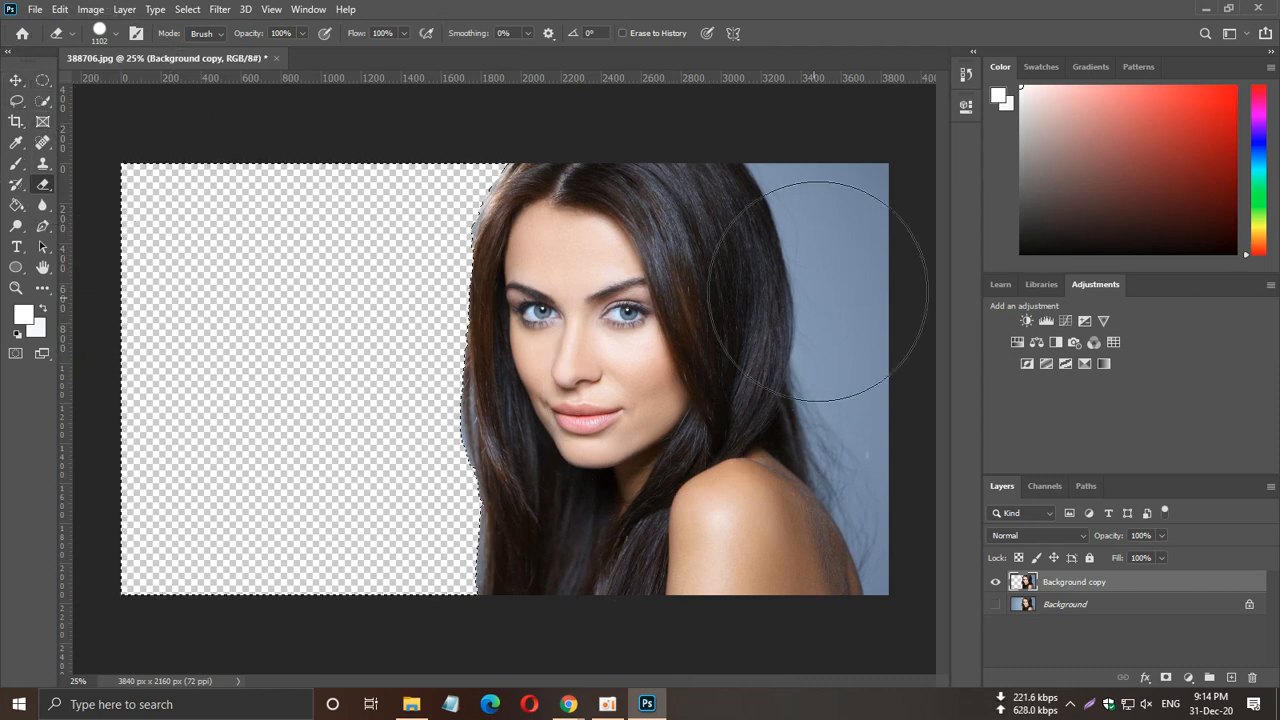
Select the remaining blue backdrop right of the woman's hair and shoulder with the Quick Selection Tool.
left_click(48, 98)
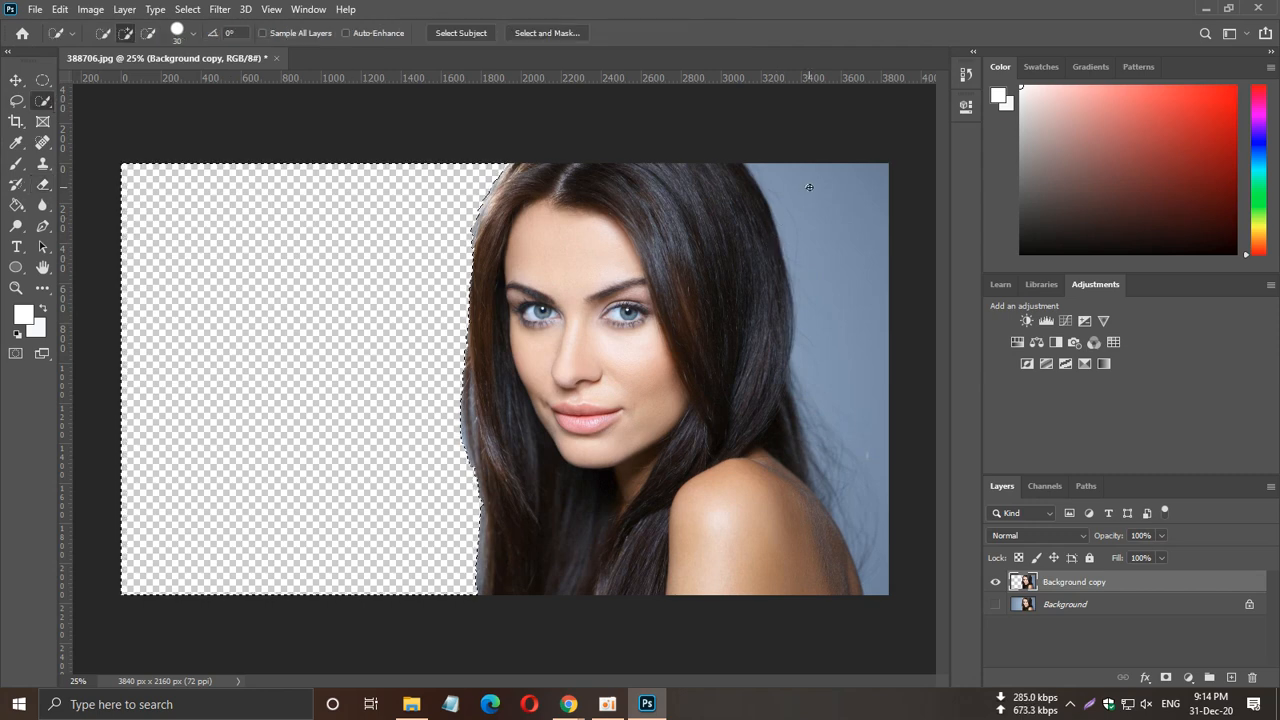
left_click_drag(826, 211, 856, 378)
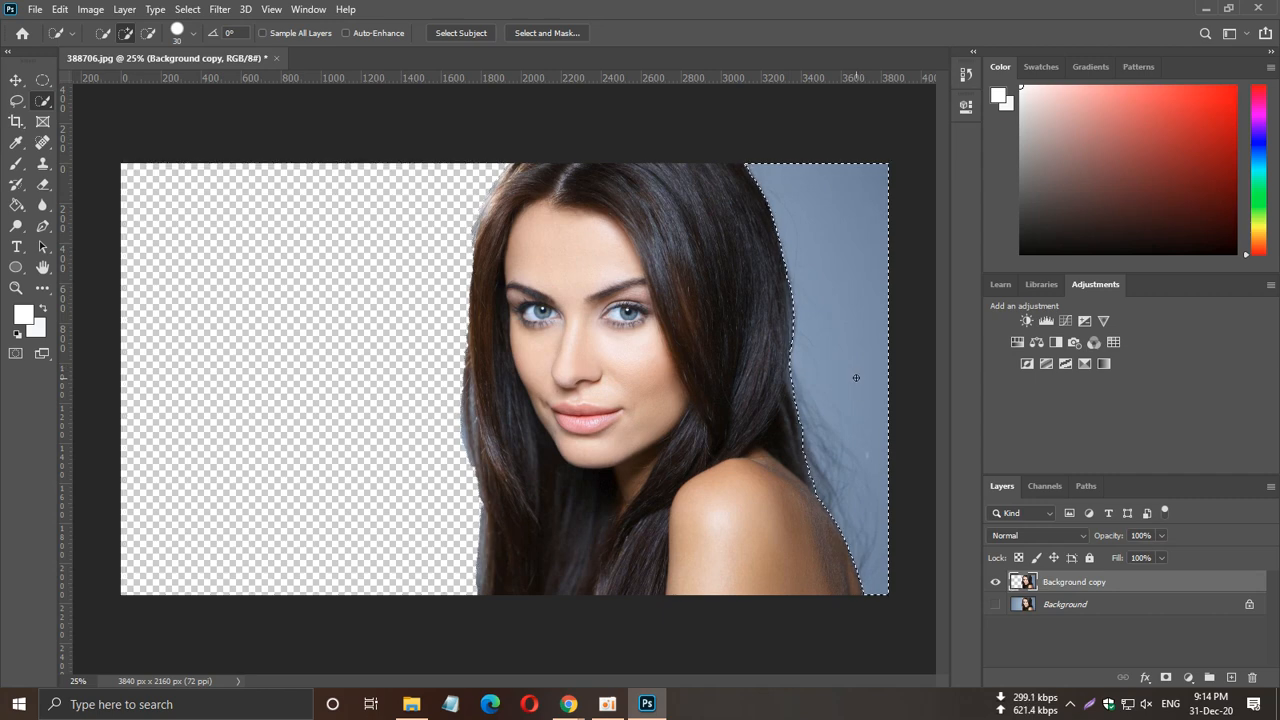
left_click(48, 182)
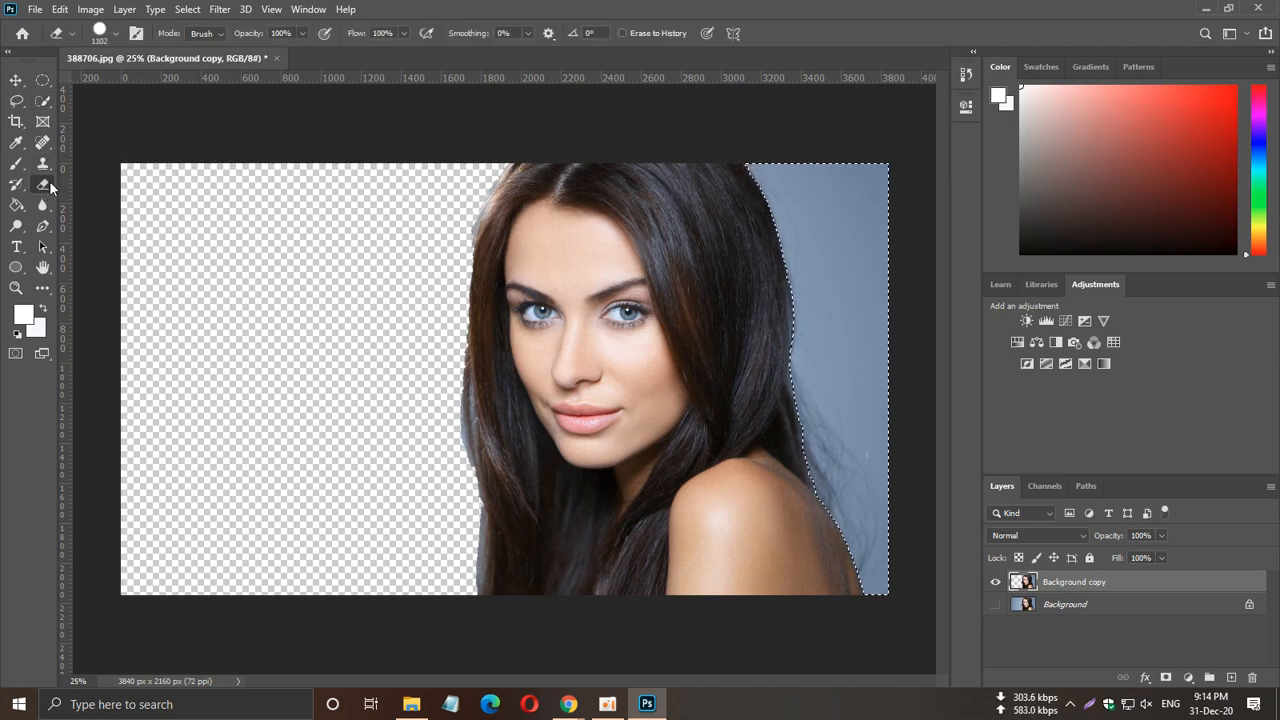
left_click(50, 99)
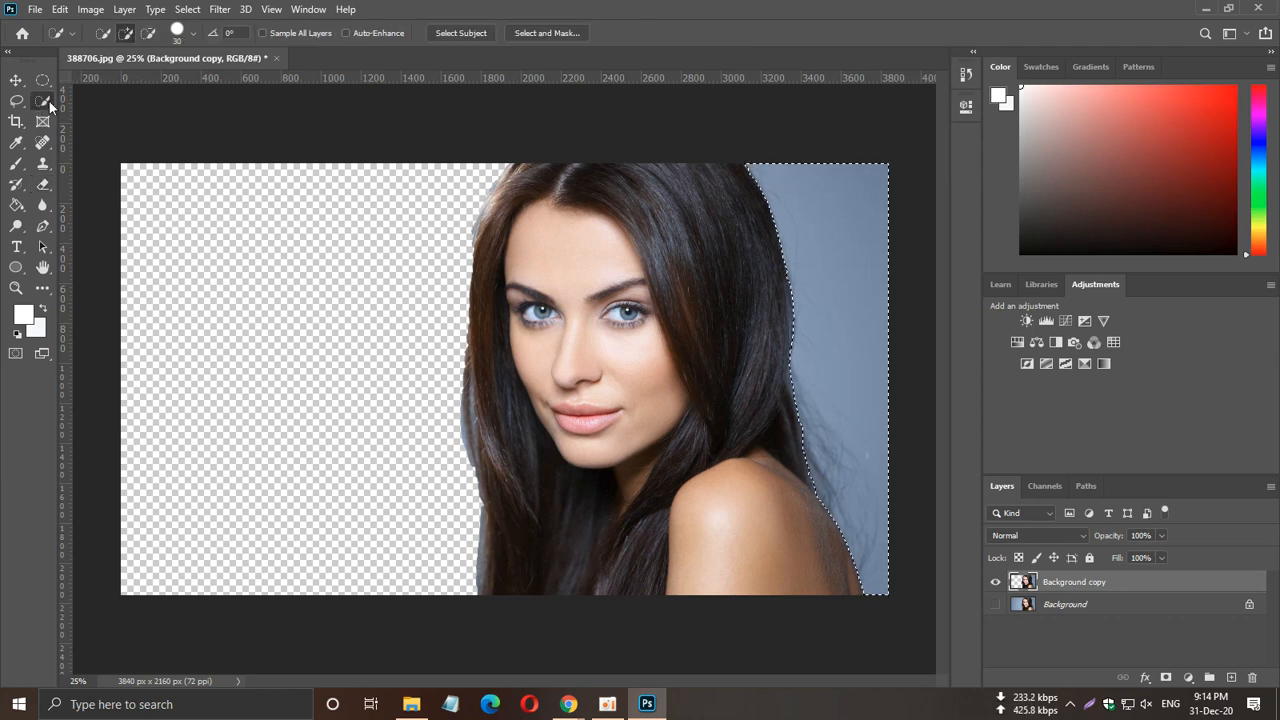
right_click(49, 101)
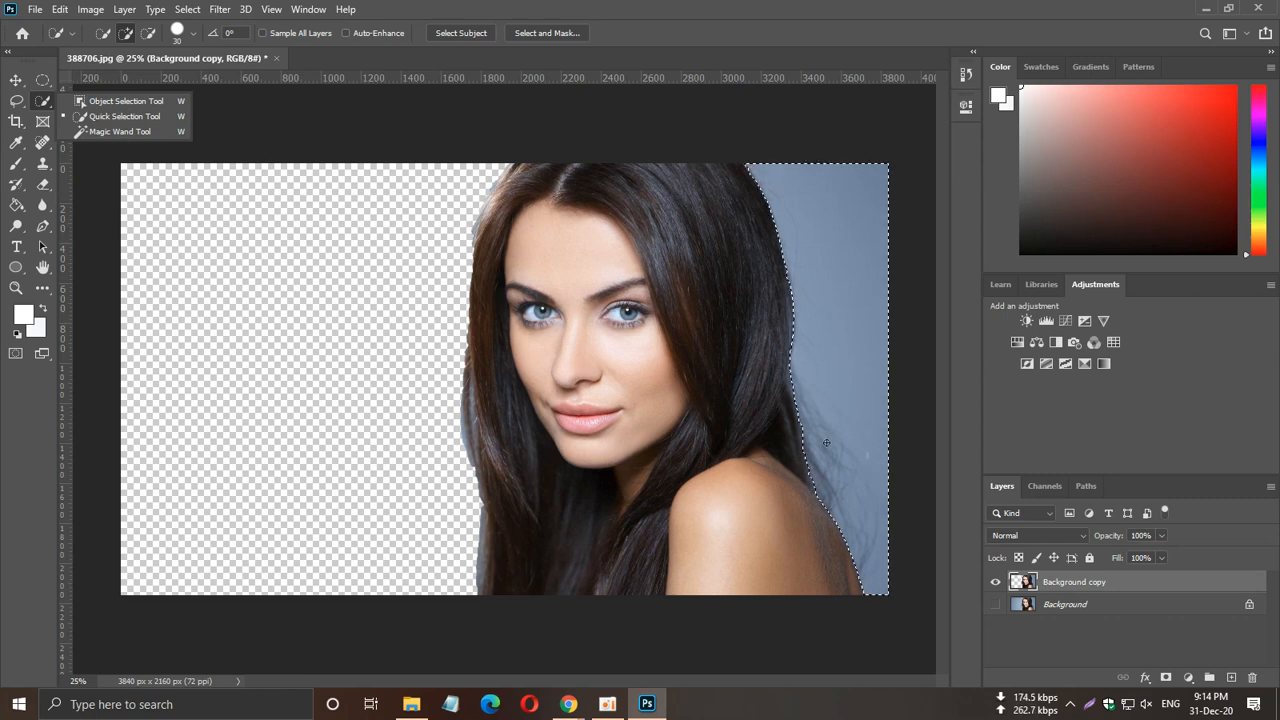
Erase the selected backdrop right of the woman with the Eraser Tool.
left_click(44, 185)
left_click_drag(737, 217, 840, 268)
left_click_drag(855, 428, 860, 640)
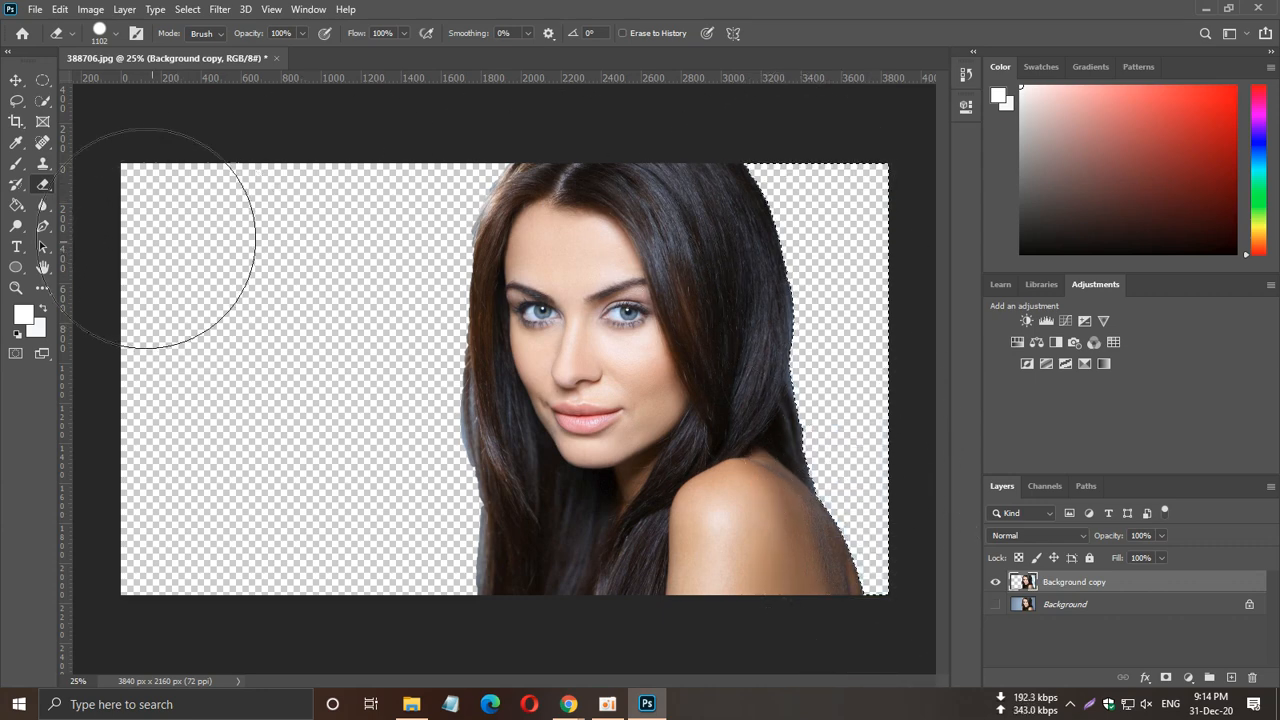
right_click(44, 185)
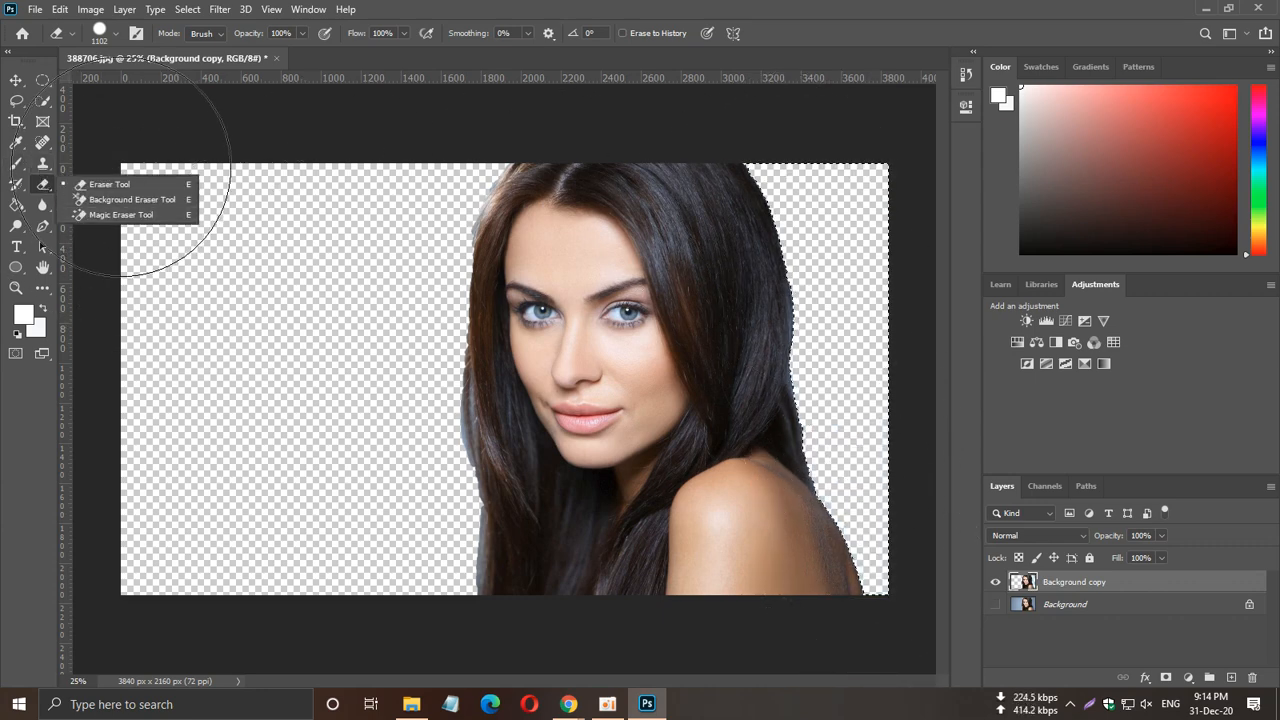
left_click(106, 184)
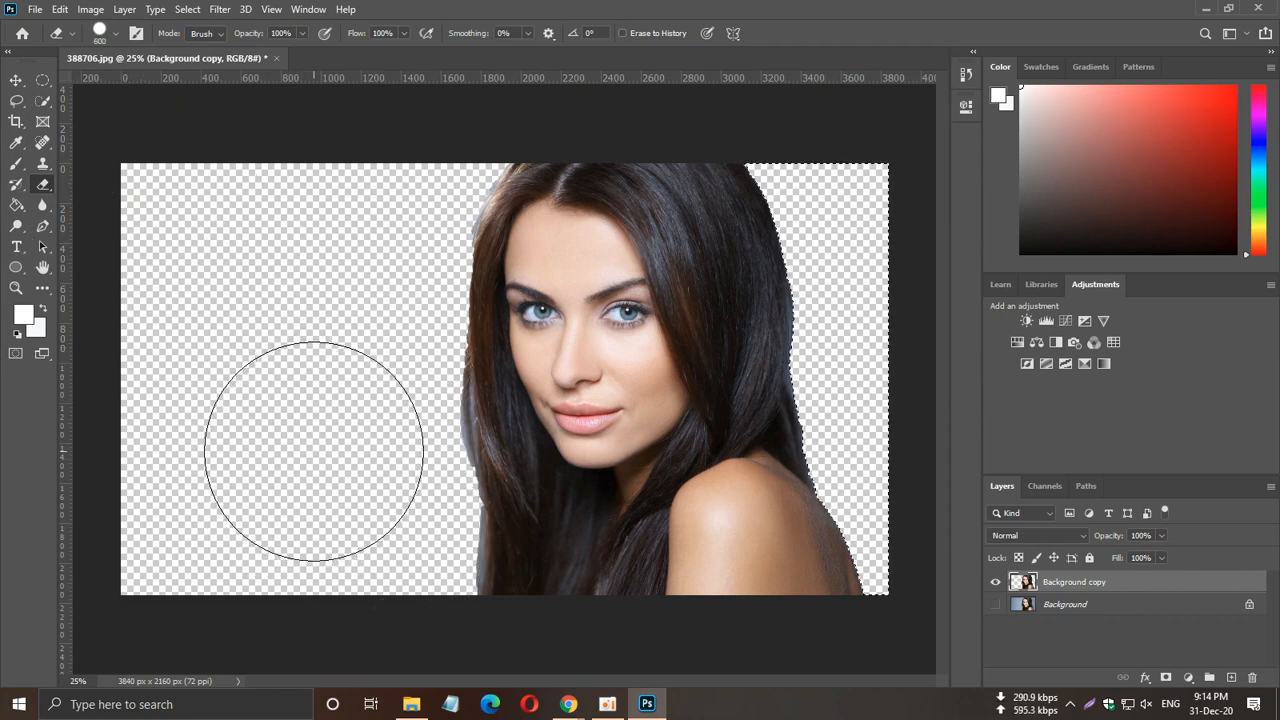
Reduce the Eraser Tool's brush size to 125 px and clear the selection around the backdrop.
key("bracketleft")
key("bracketleft")
key("bracketleft")
key("bracketleft")
key("bracketleft")
key("bracketleft")
key("bracketleft")
key("bracketleft")
key("bracketleft")
key("bracketleft")
key("bracketleft")
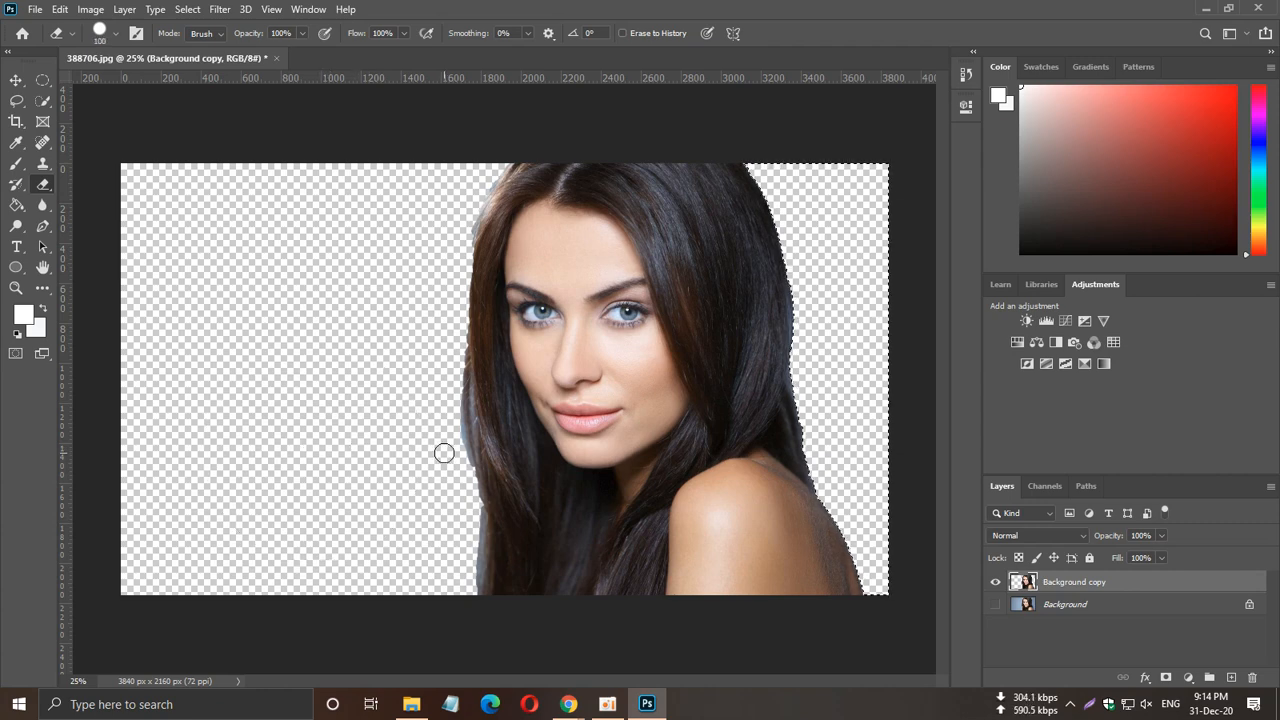
key("bracketleft")
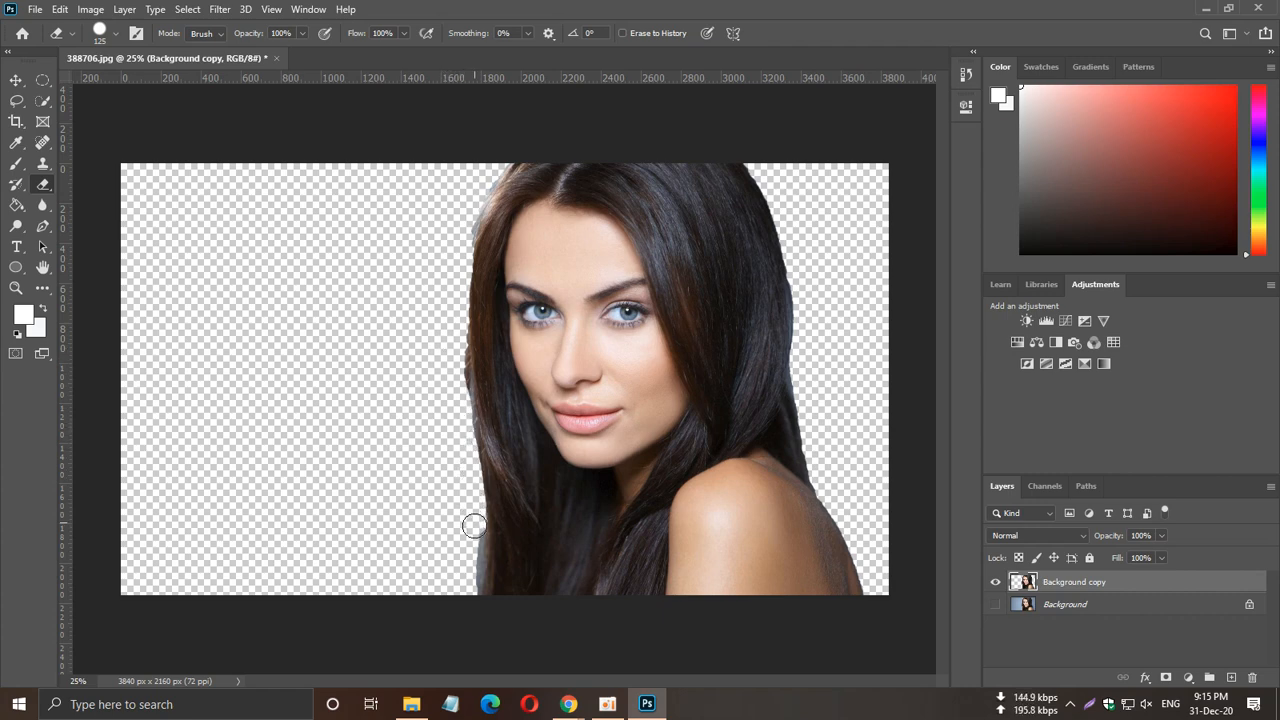
Try to erase the leftover fringe along the left edge of the woman's hair, and undo the strokes.
left_click_drag(474, 525, 458, 617)
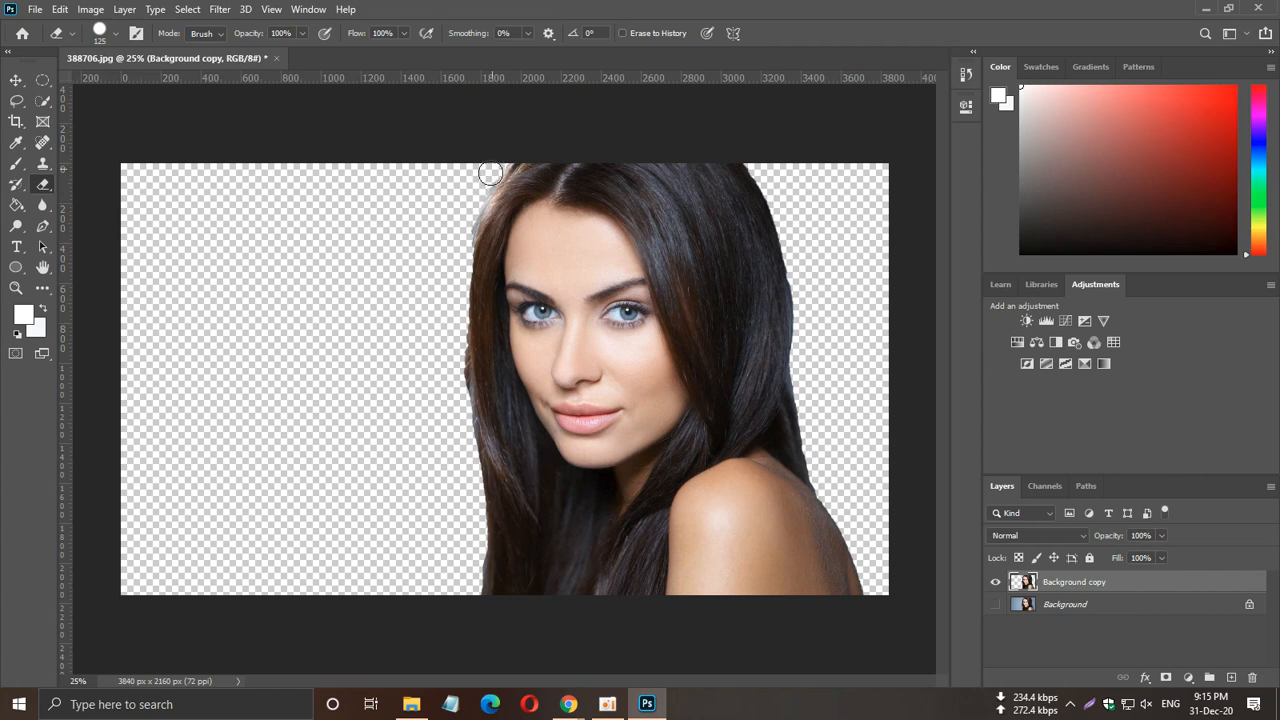
left_click_drag(487, 177, 463, 228)
left_click_drag(453, 342, 461, 401)
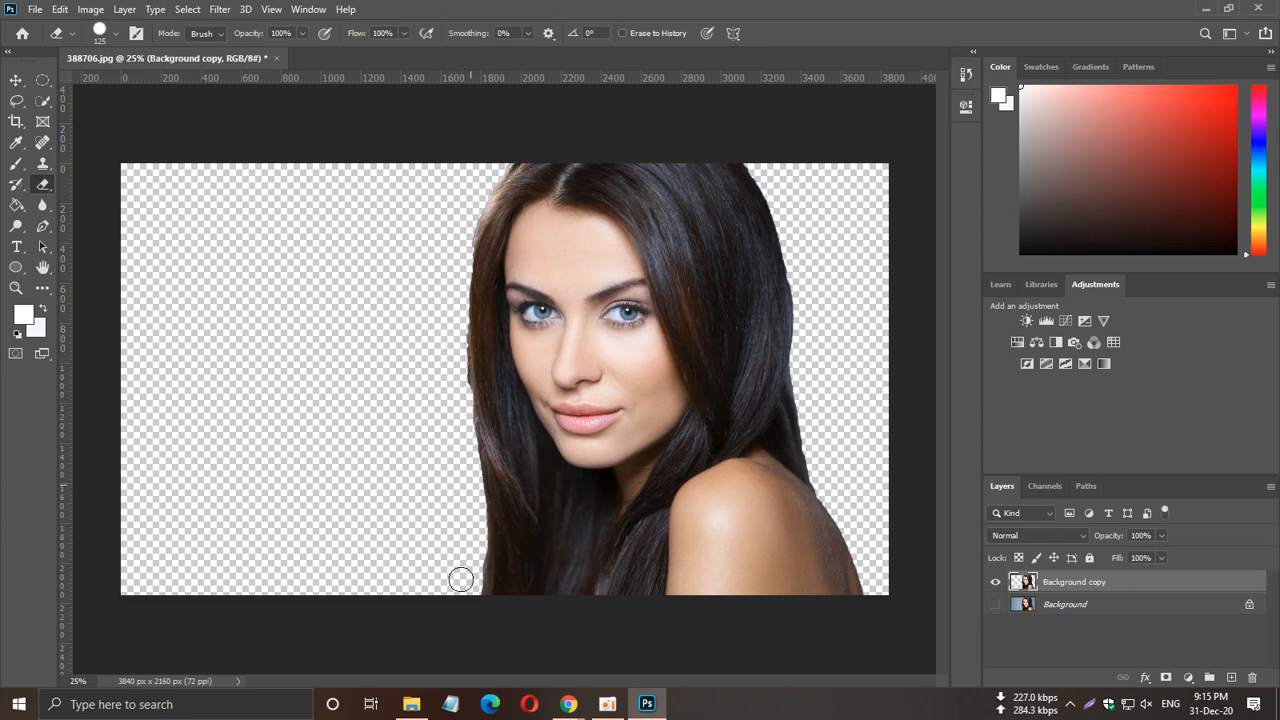
left_click_drag(472, 563, 475, 616)
key("ctrl+z")
key("ctrl+z")
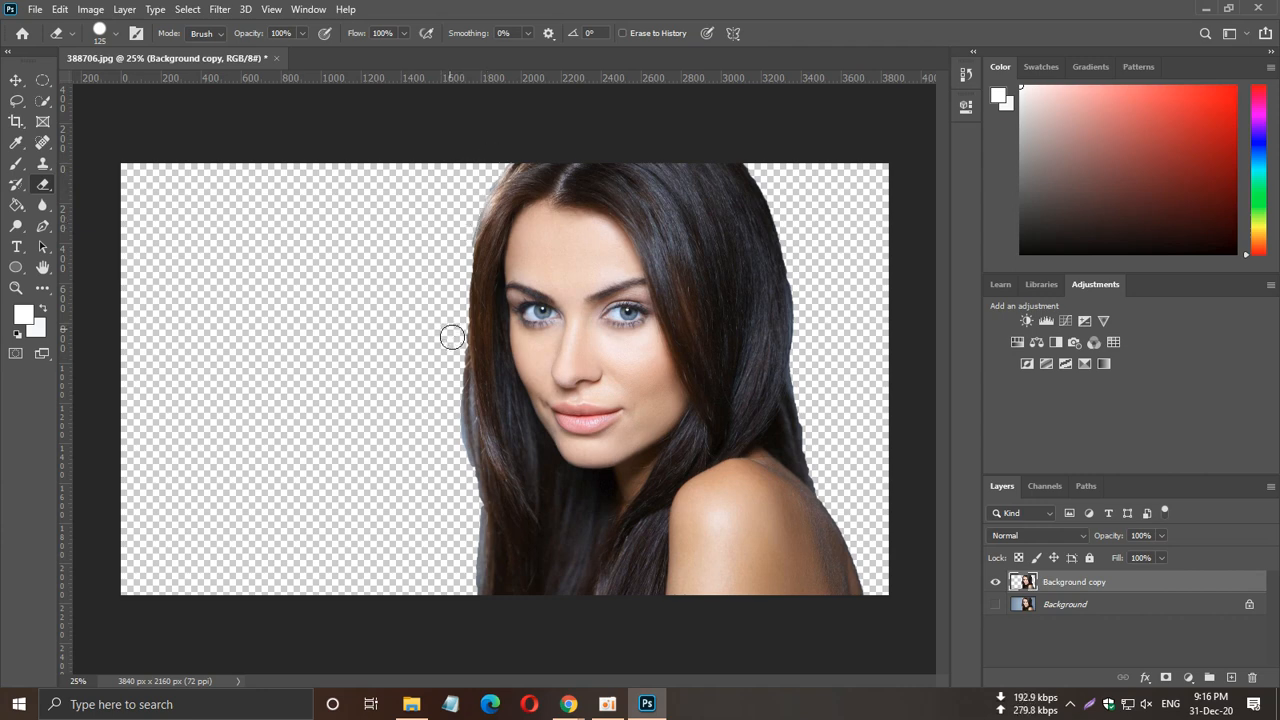
Erase the blue fringe down the lower left edge of the woman's hair and undo the last extra stroke.
mouse_move(456, 391)
left_mouse_down()
mouse_move(471, 598)
mouse_move(469, 586)
left_mouse_up()
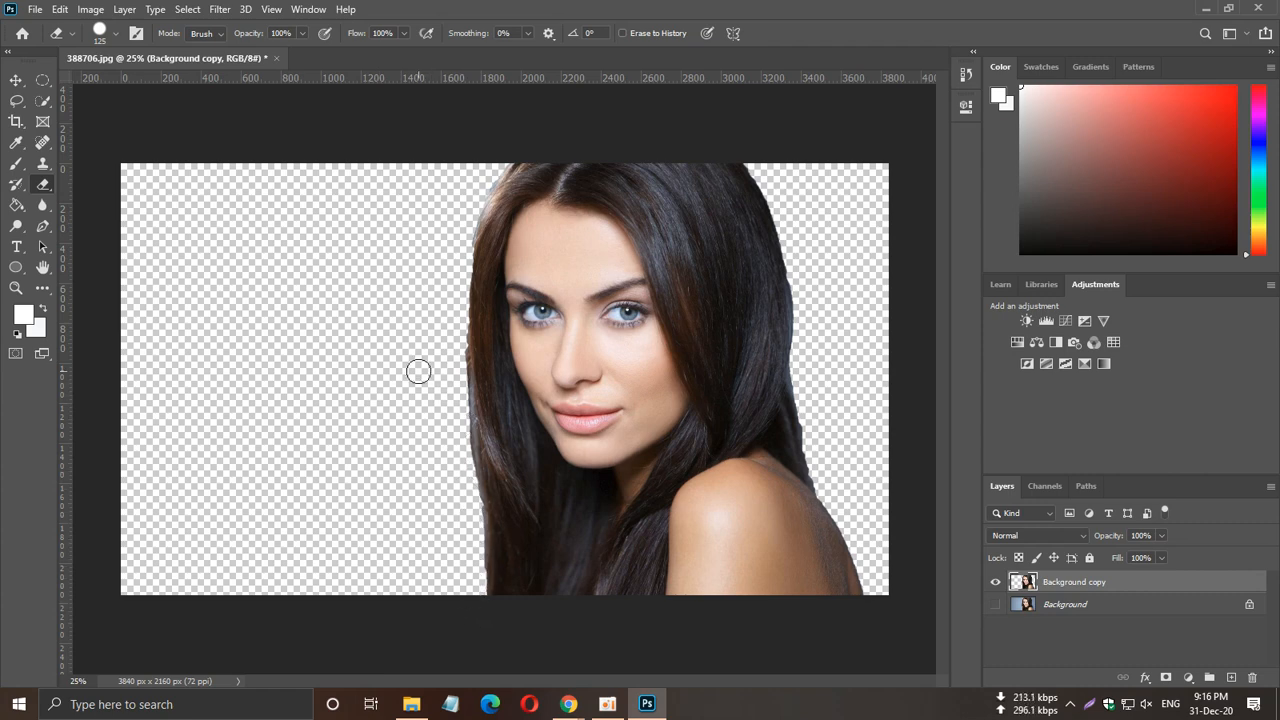
left_click_drag(455, 347, 474, 591)
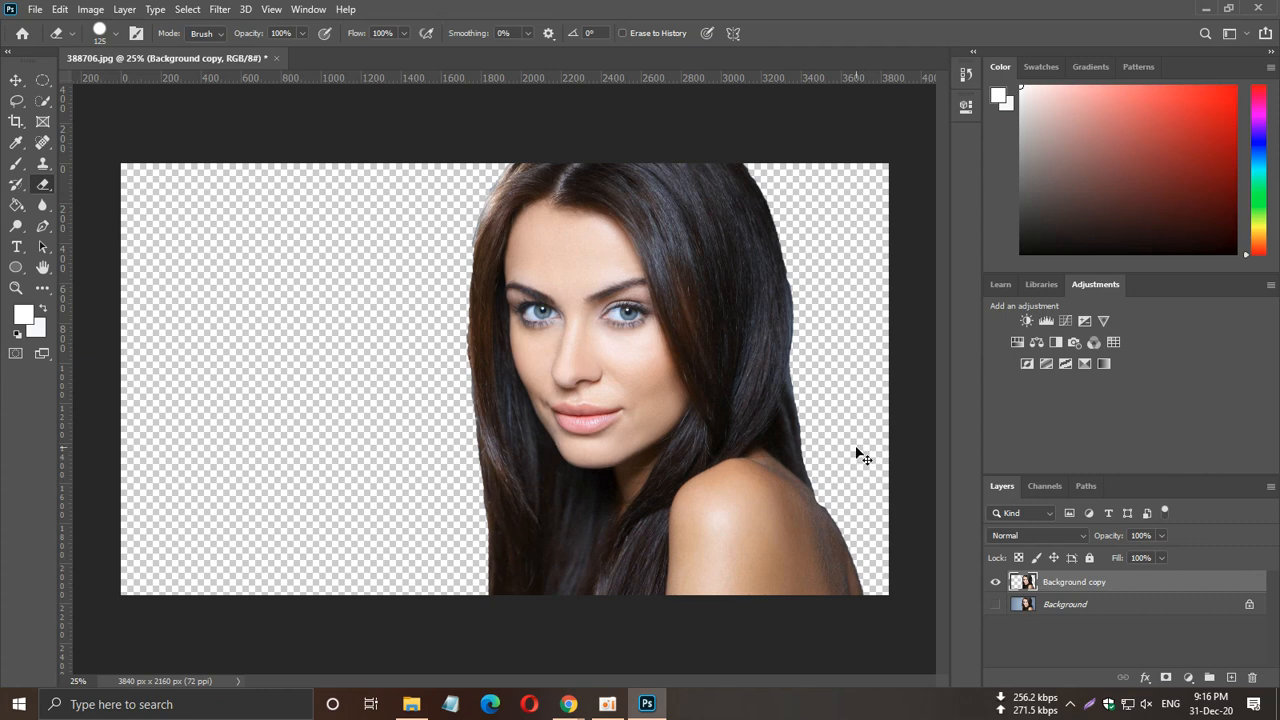
key("ctrl+z")
Switch to Chrome, close the wallpaper download pop-up and return to the Google Images results for "hd model pic".
mouse_move(566, 704)
left_click(539, 665)
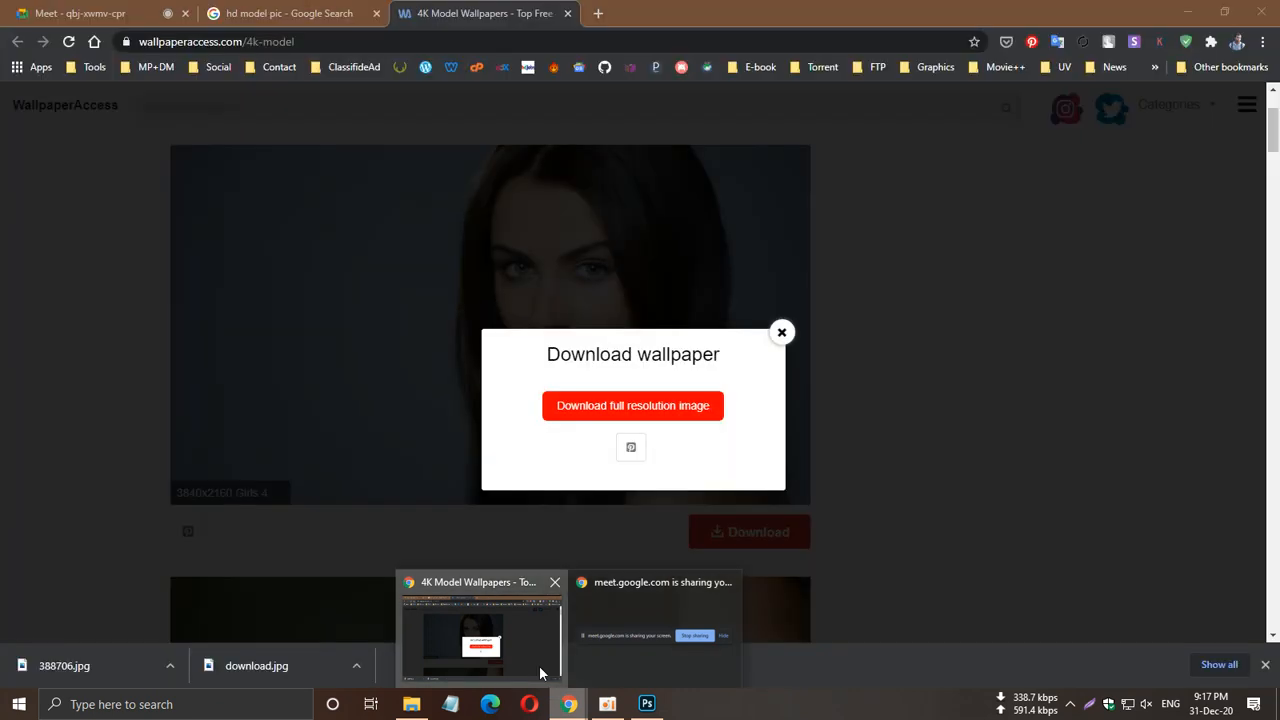
left_click(783, 334)
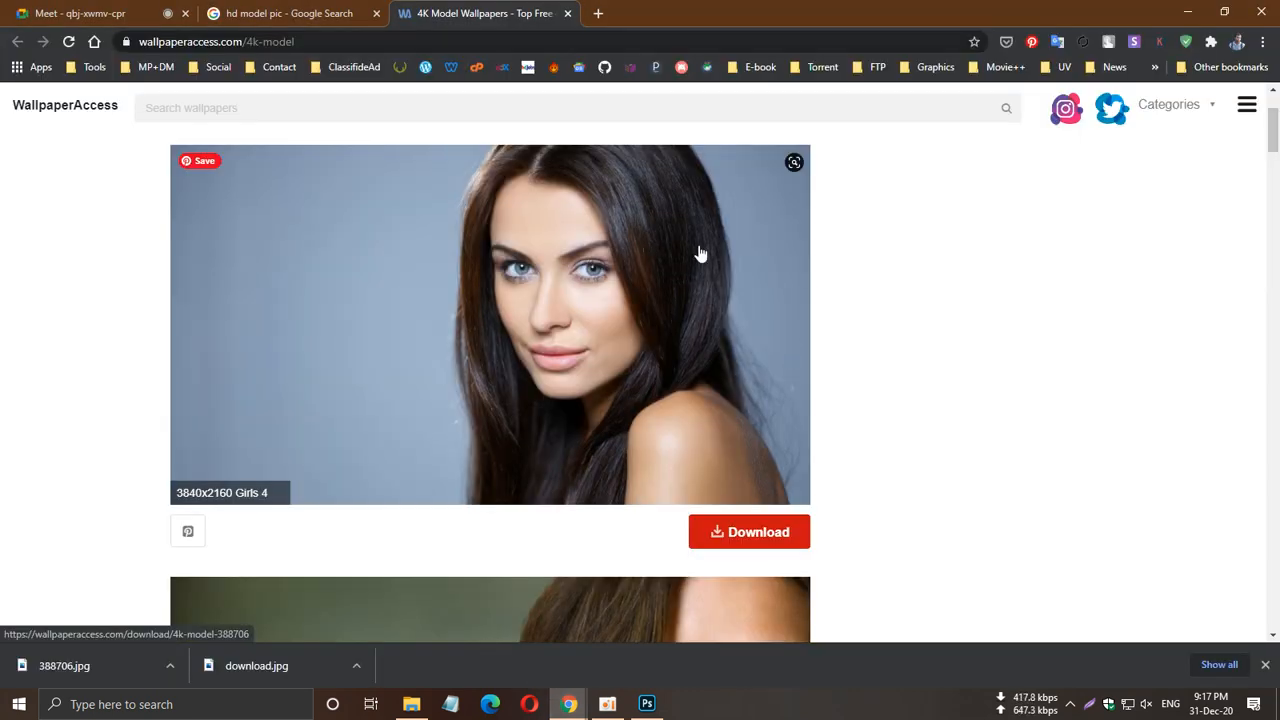
left_click(597, 14)
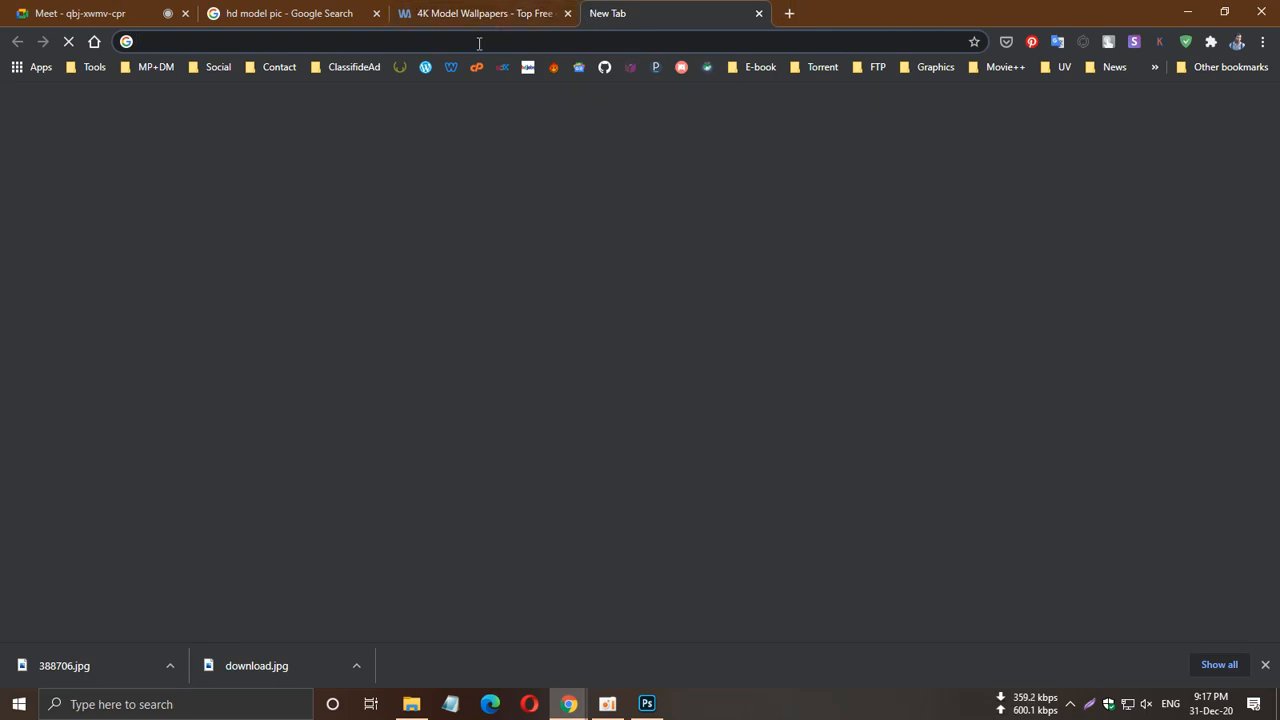
left_click(360, 12)
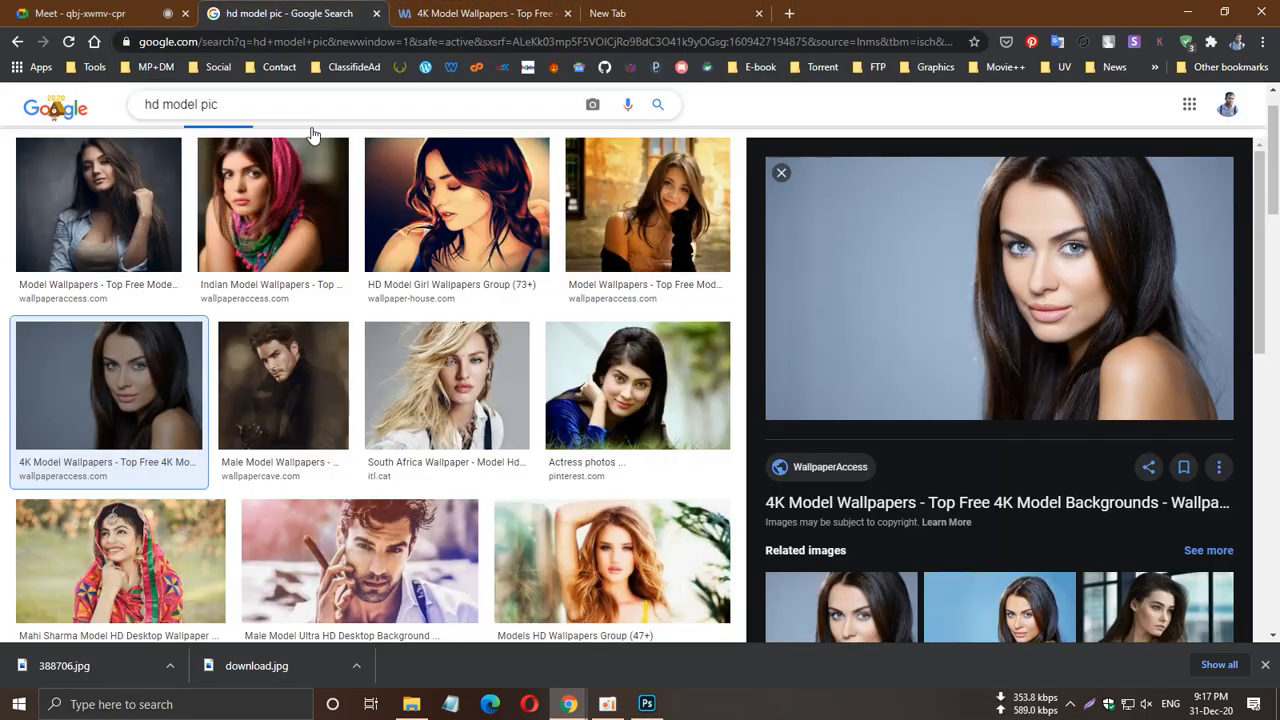
Search Google Images for "hd shappuo" in place of the model picture query.
left_click(352, 104)
key("BackSpace")
key("BackSpace")
key("BackSpace")
key("BackSpace")
key("BackSpace")
key("BackSpace")
key("BackSpace")
key("BackSpace")
key("BackSpace")
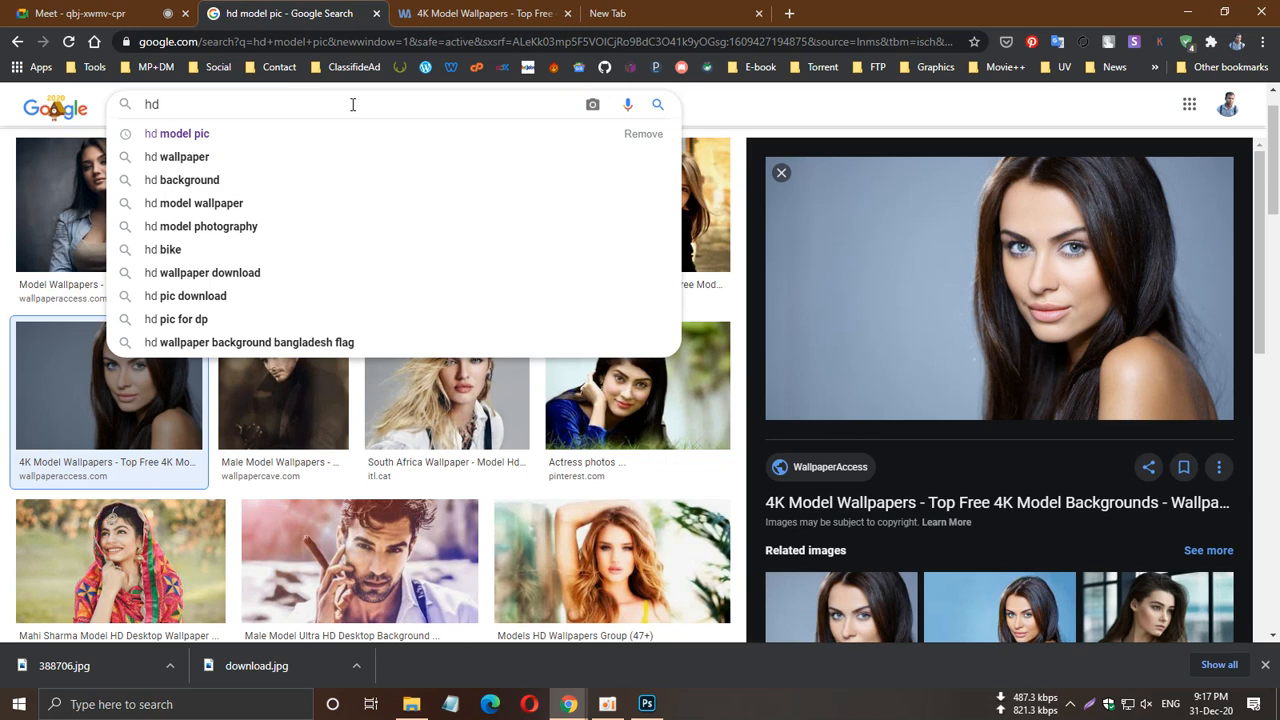
type("shap")
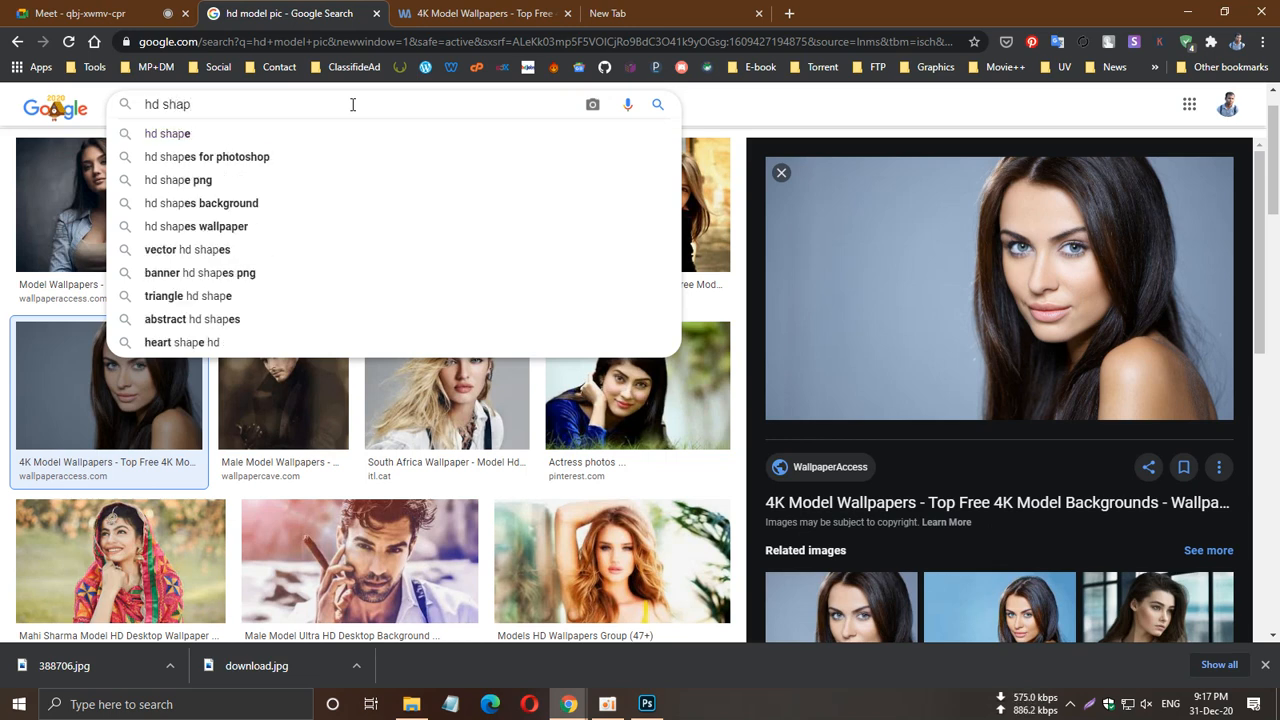
type("puo")
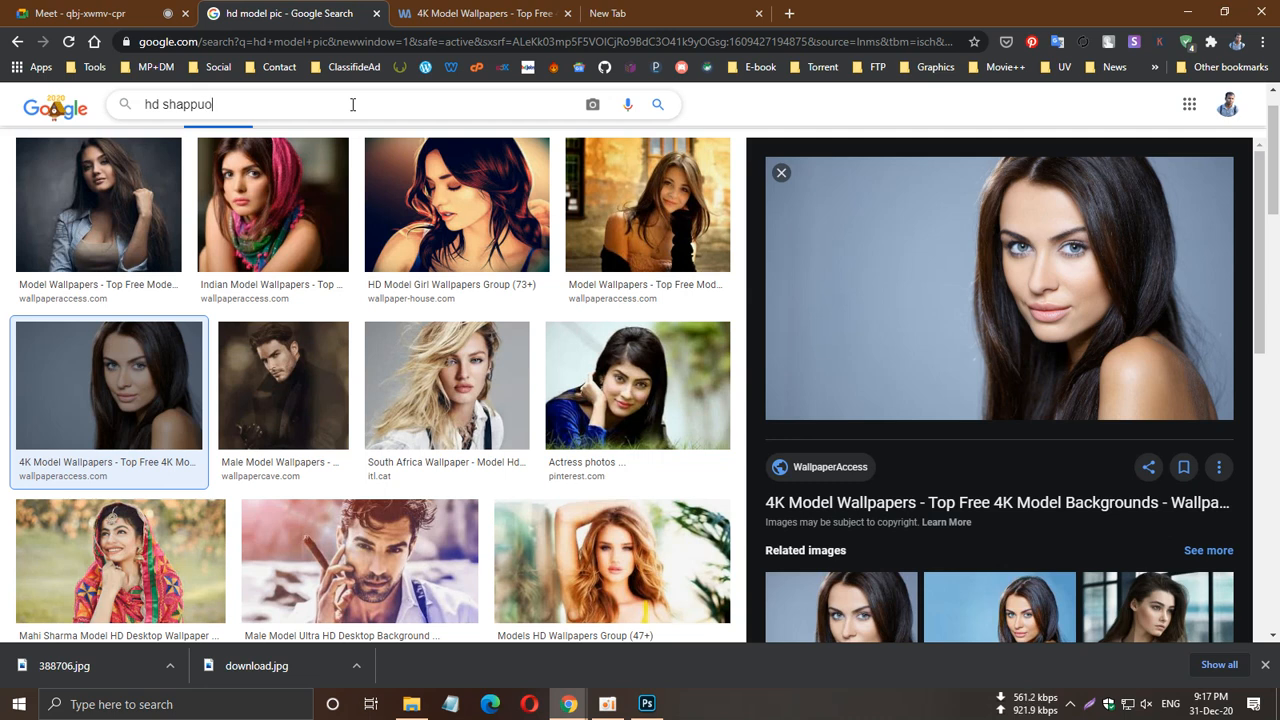
key("Return")
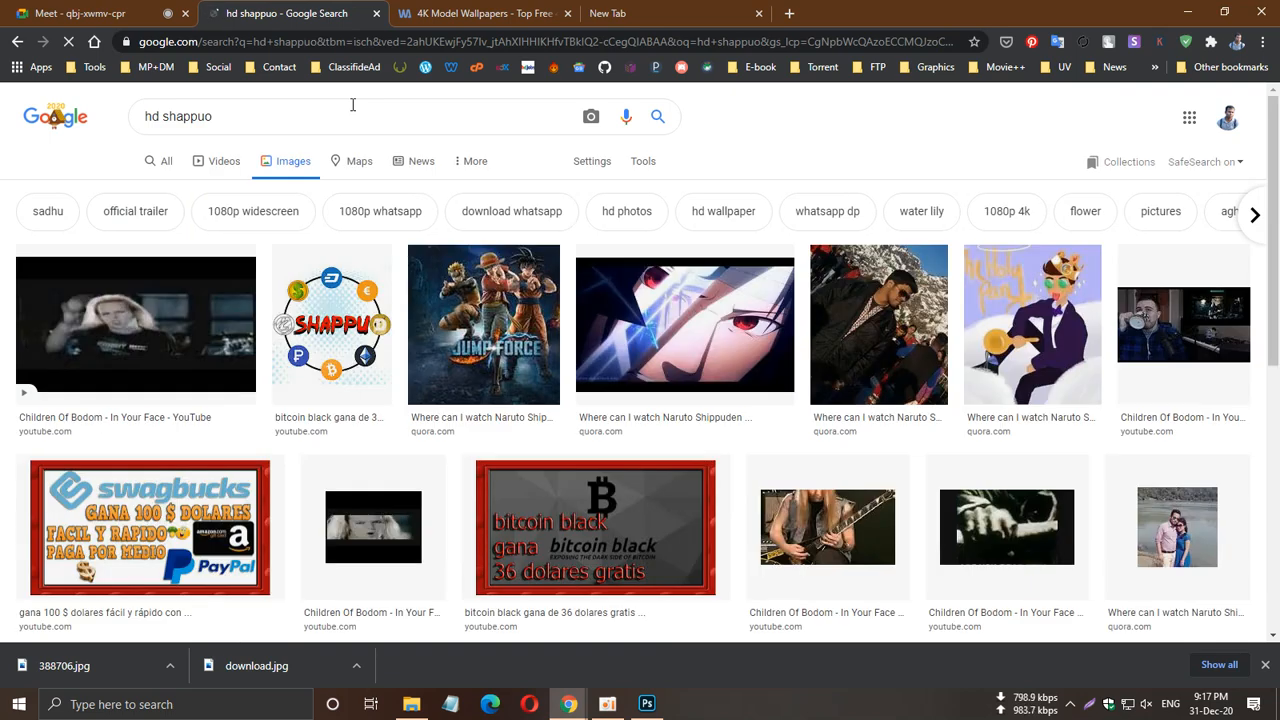
Refine the image search to "hd shappuo dove".
left_click(352, 104)
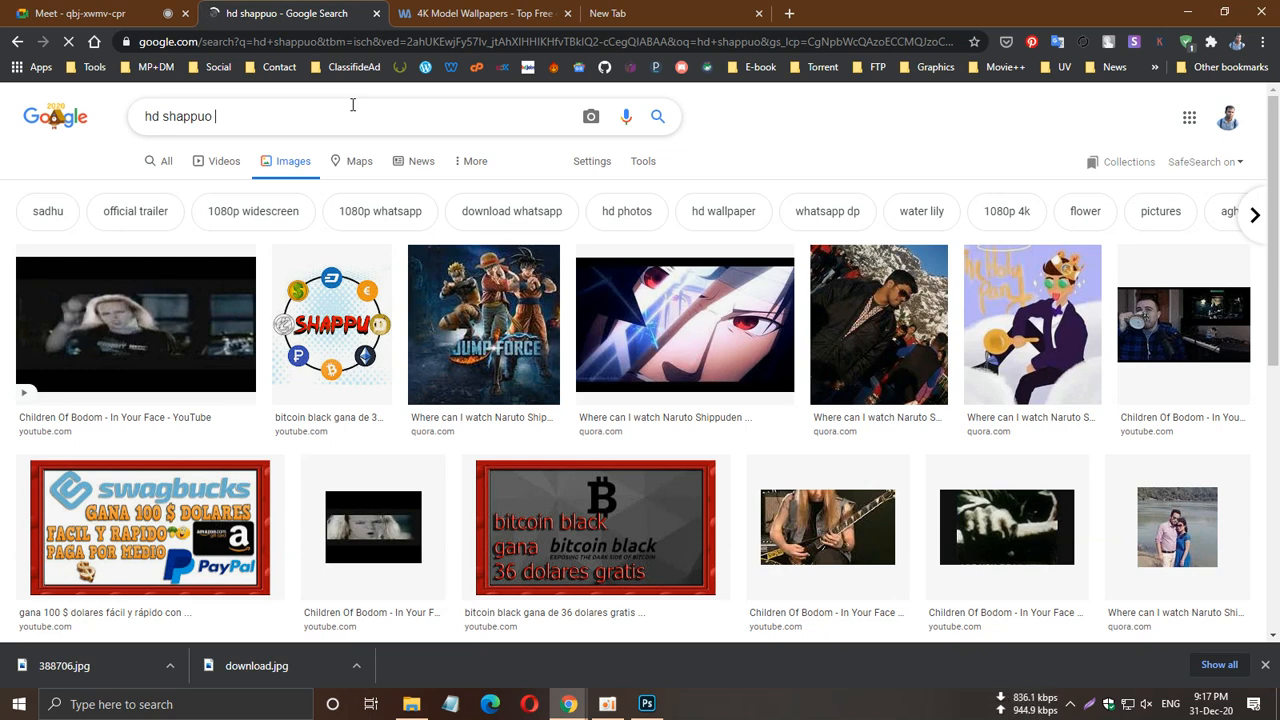
type("do")
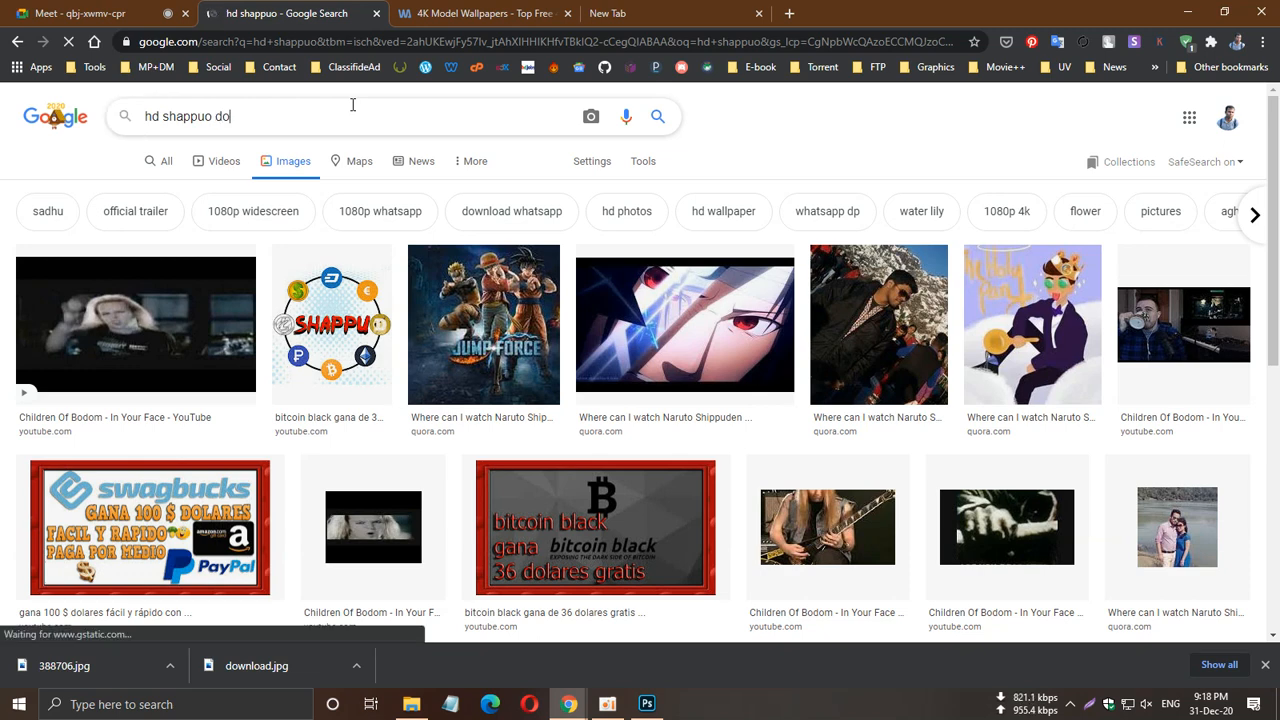
type("ve")
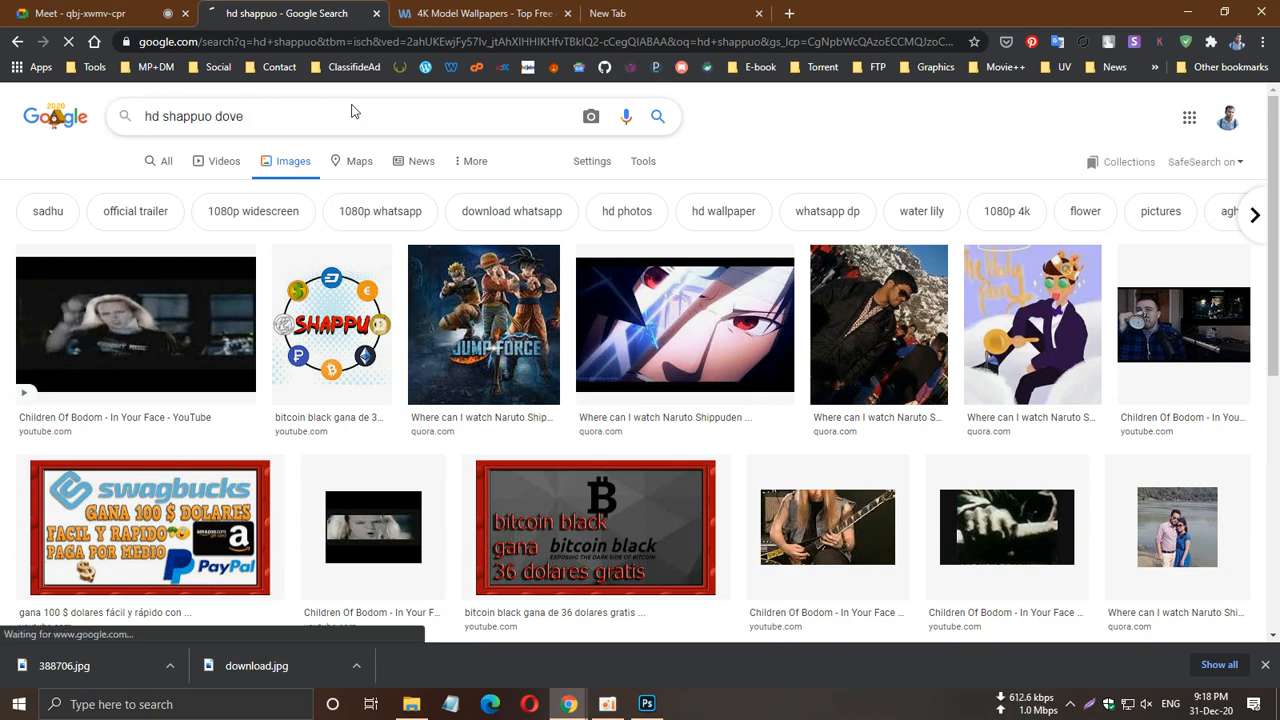
key("Return")
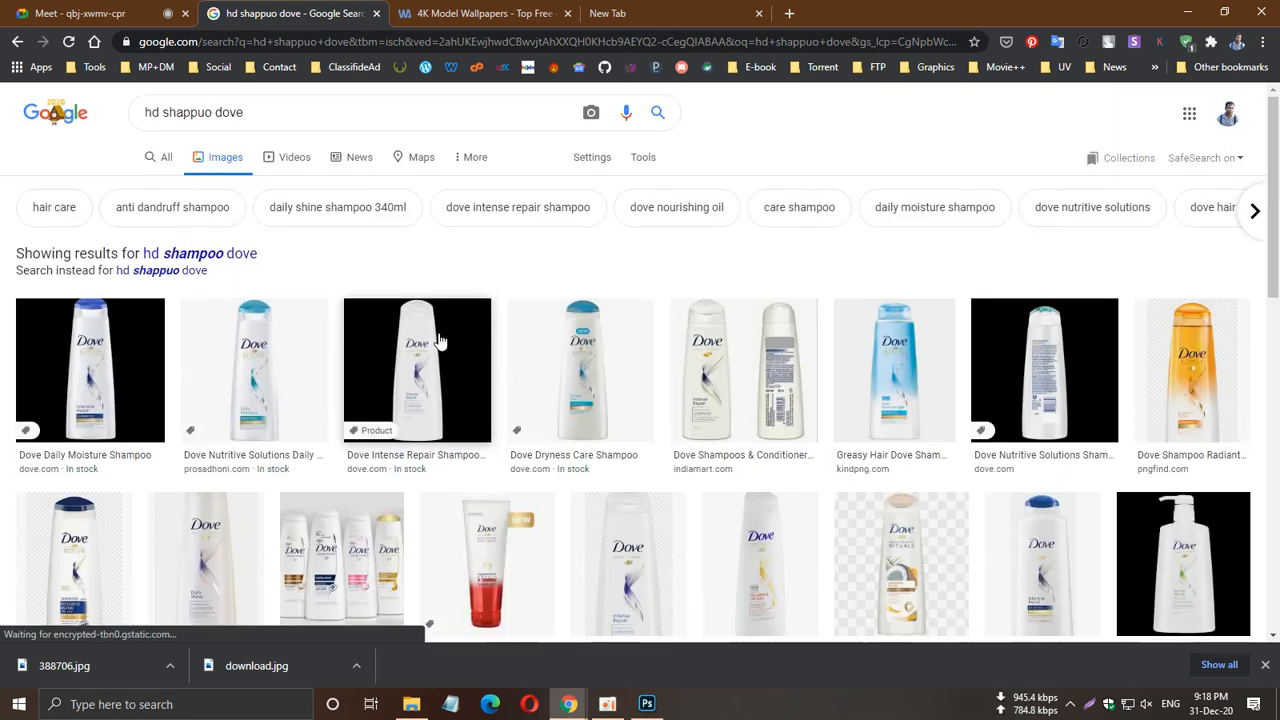
Browse the Dove results and open the preview of the white pump bottle from dove.com.
scroll(440, 342, "down", 2)
scroll(548, 372, "up", 1)
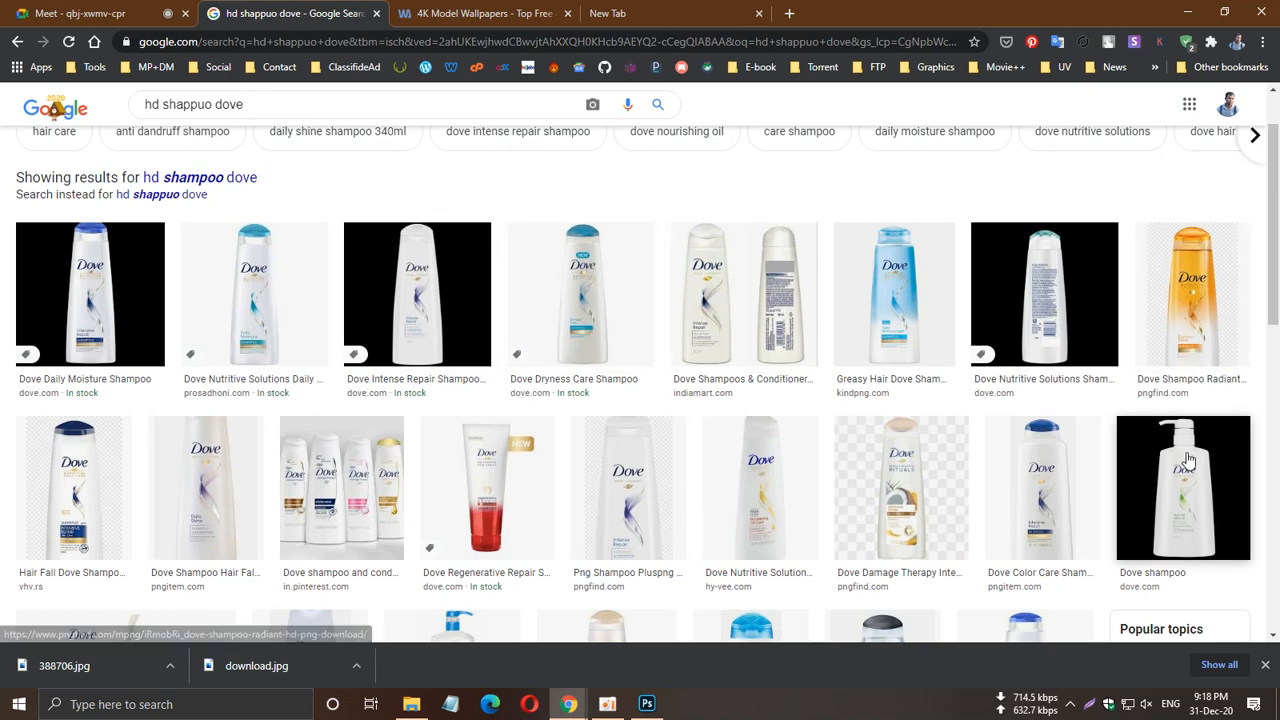
scroll(1189, 459, "down", 1)
scroll(1189, 459, "up", 1)
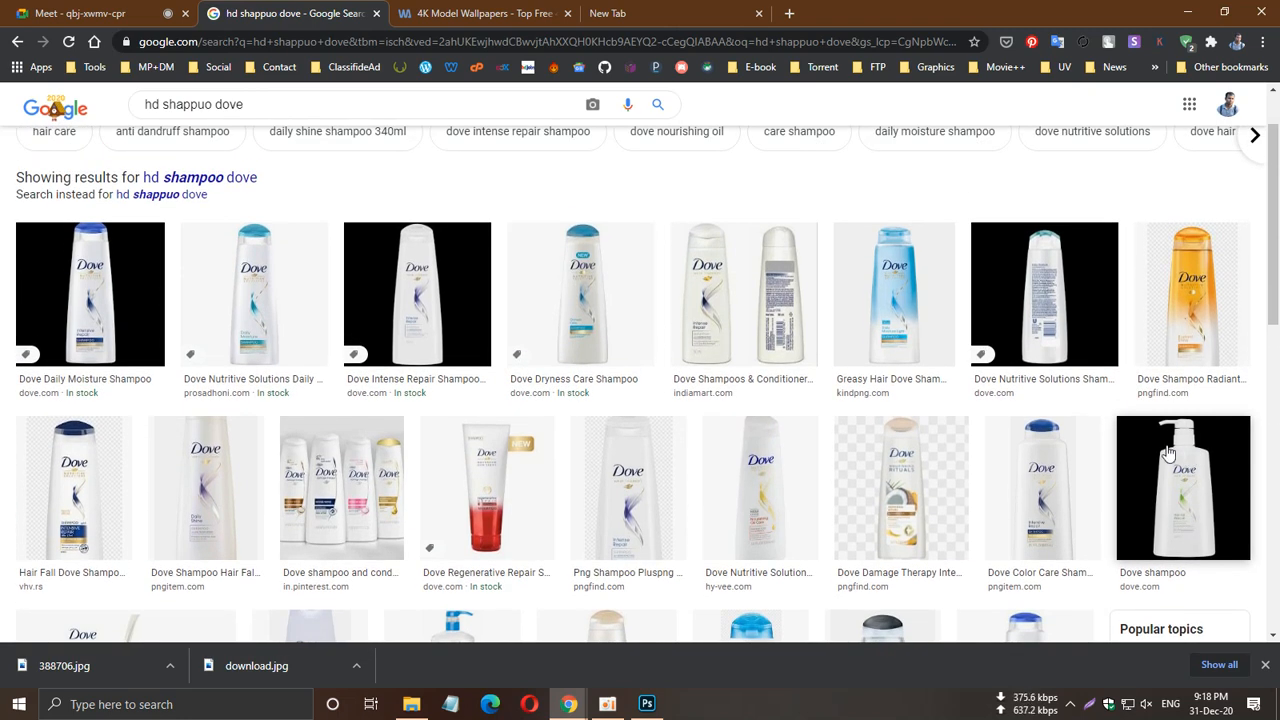
scroll(1170, 470, "down", 1)
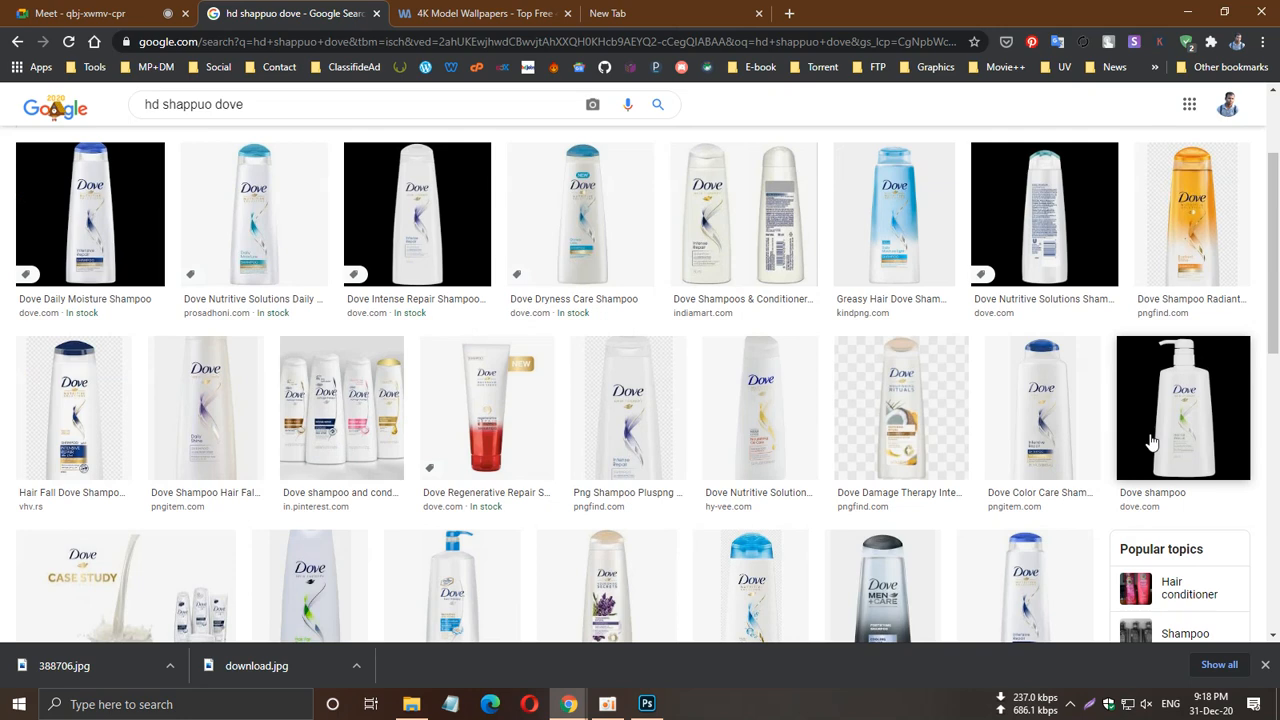
left_click(1150, 443)
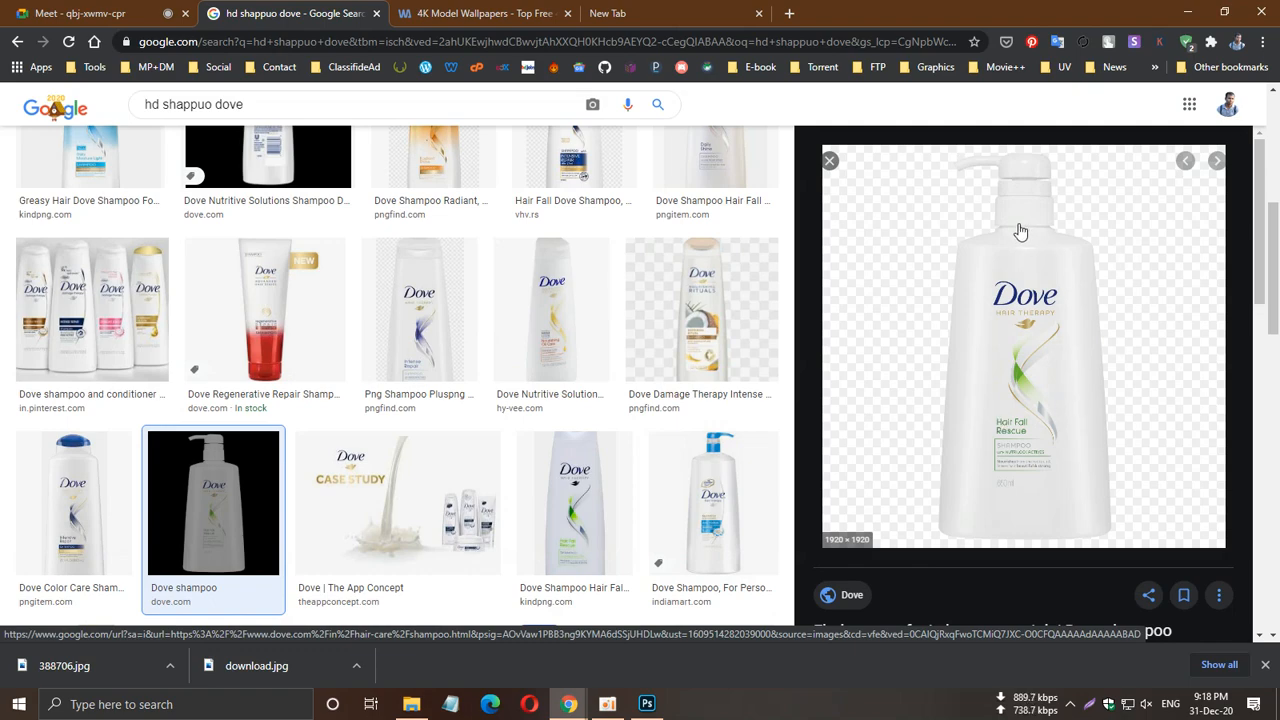
mouse_move(1037, 409)
left_mouse_down()
mouse_move(1049, 403)
mouse_move(1046, 417)
left_mouse_up()
Save the previewed Dove Hair Fall Rescue pump bottle image to the Downloads folder as a PNG.
scroll(1035, 380, "down", 3)
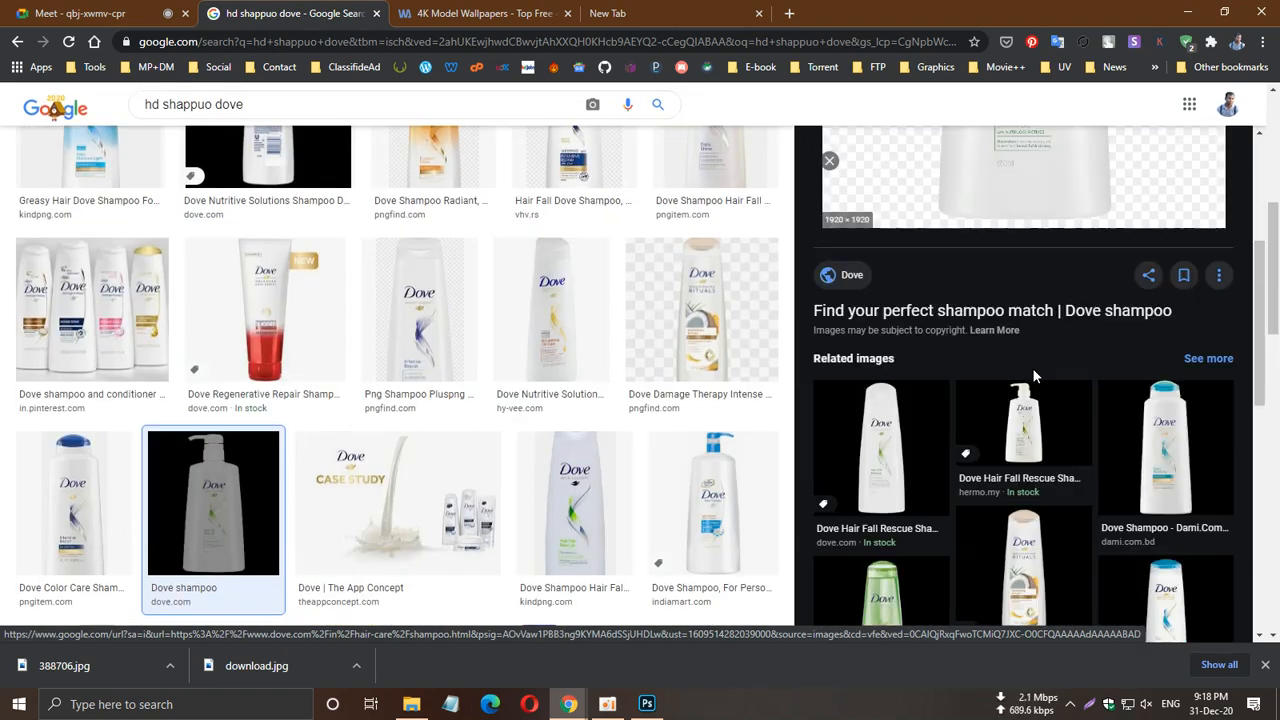
scroll(1010, 170, "up", 2)
right_click(982, 274)
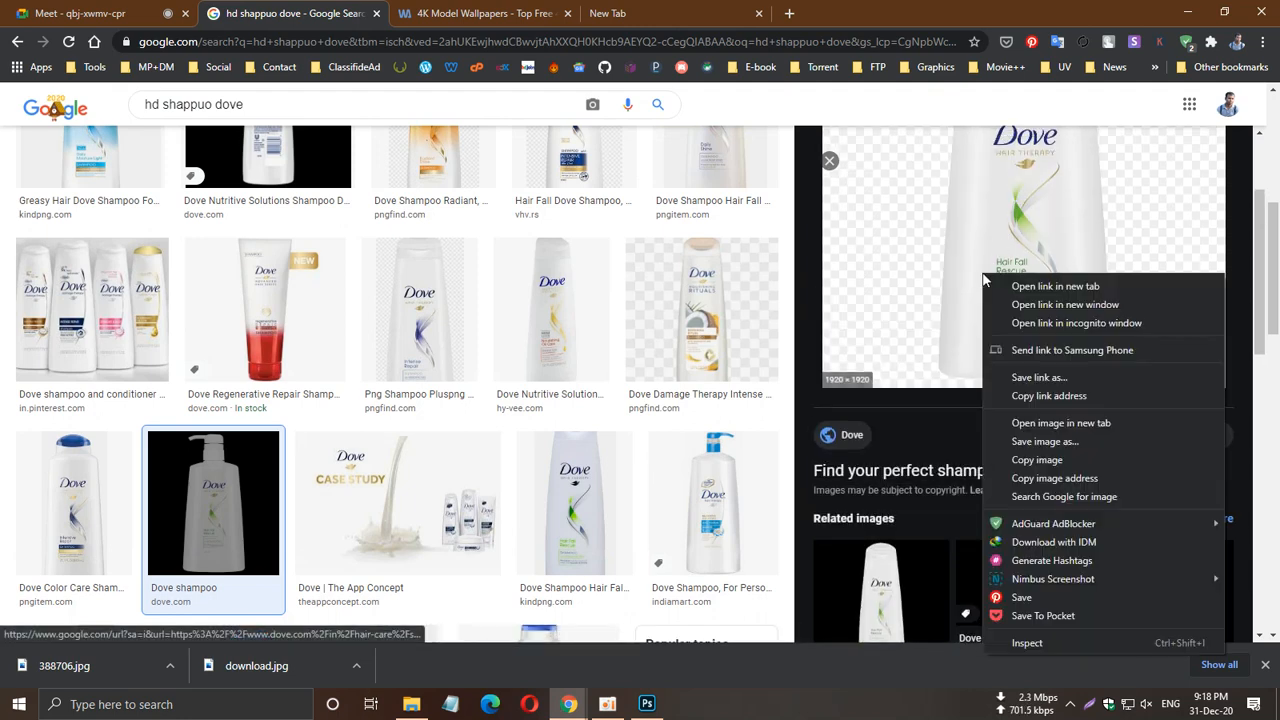
left_click(1055, 459)
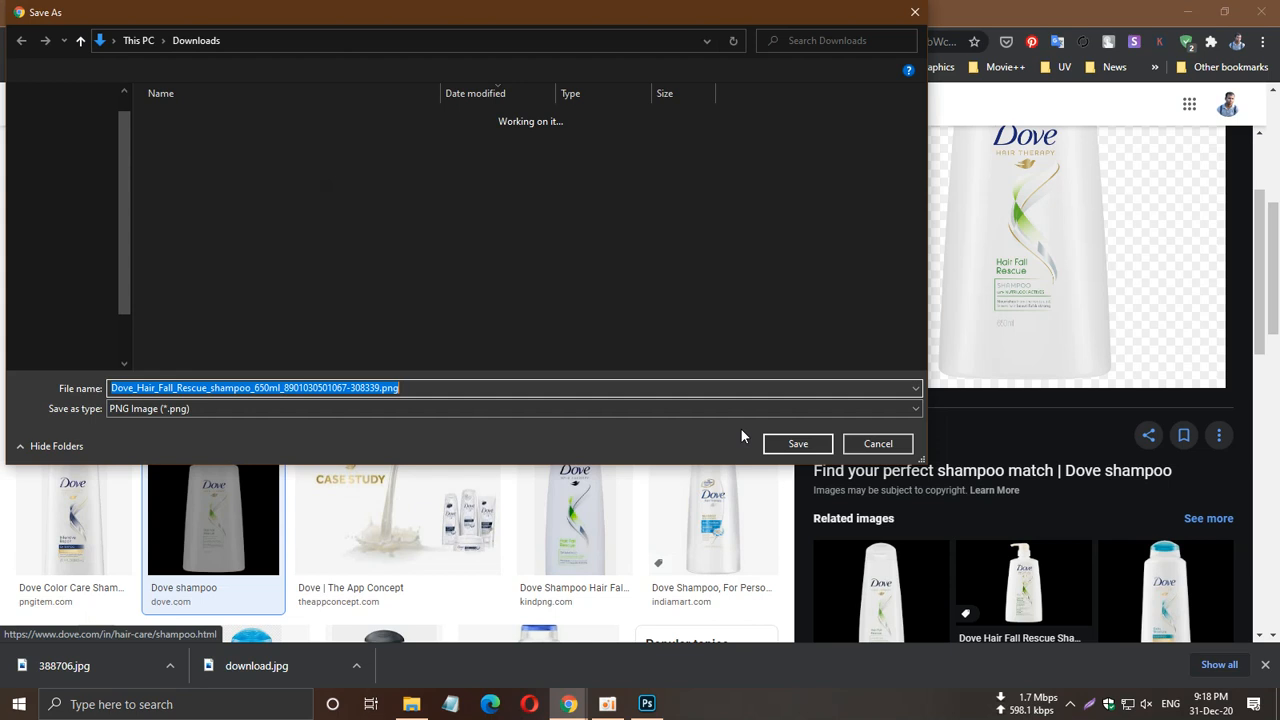
left_click(797, 443)
Look through more Dove shampoo results and preview the Shutterstock photo of several bottles with towels and flowers.
scroll(571, 423, "up", 5)
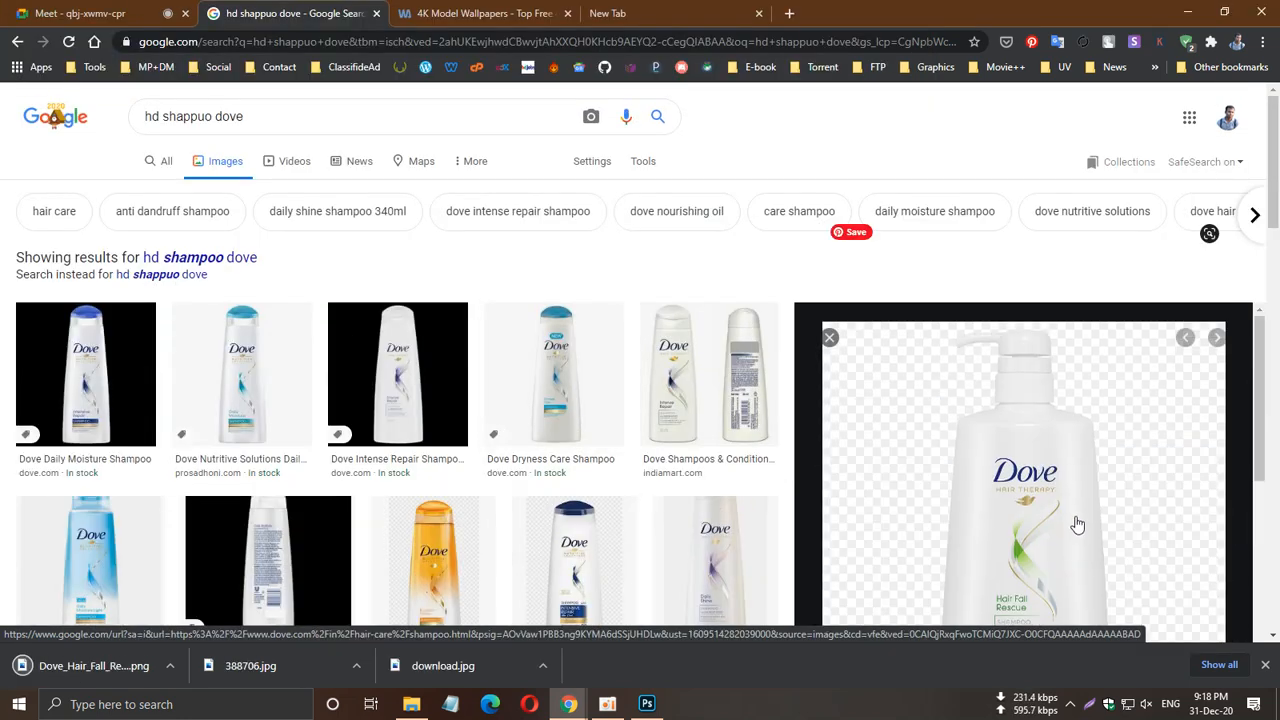
scroll(1077, 524, "down", 2)
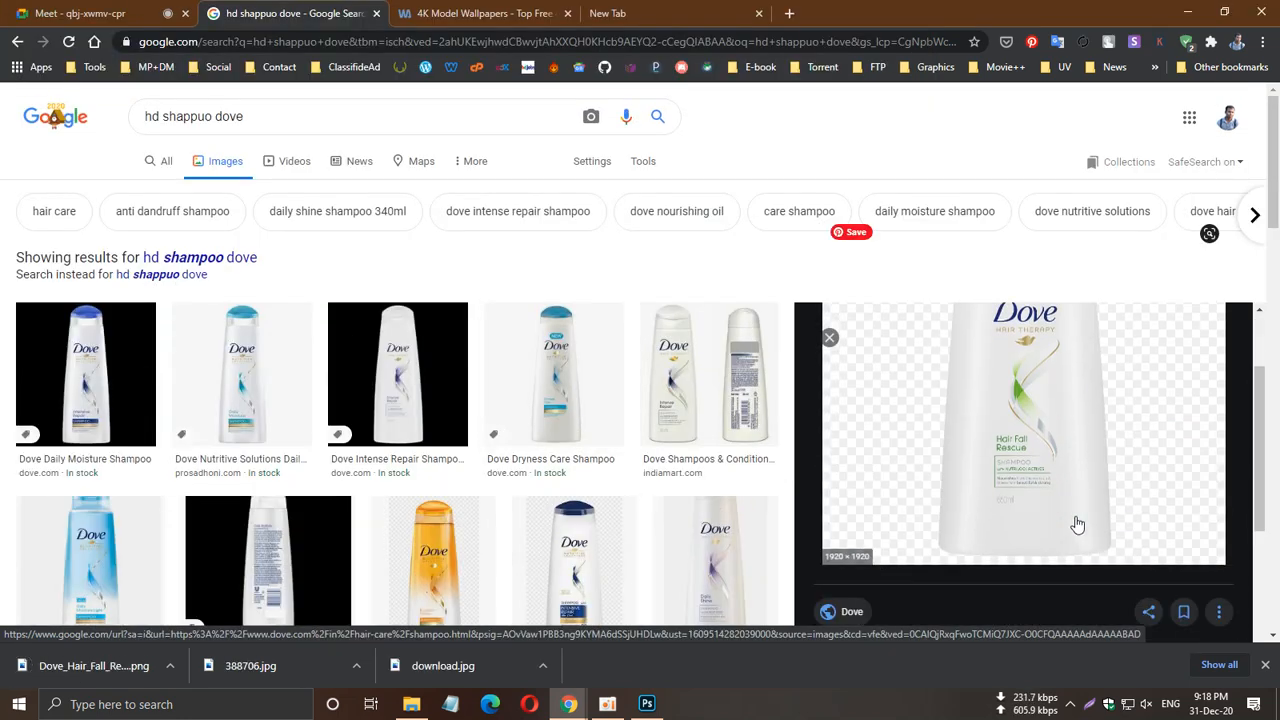
scroll(1077, 524, "up", 2)
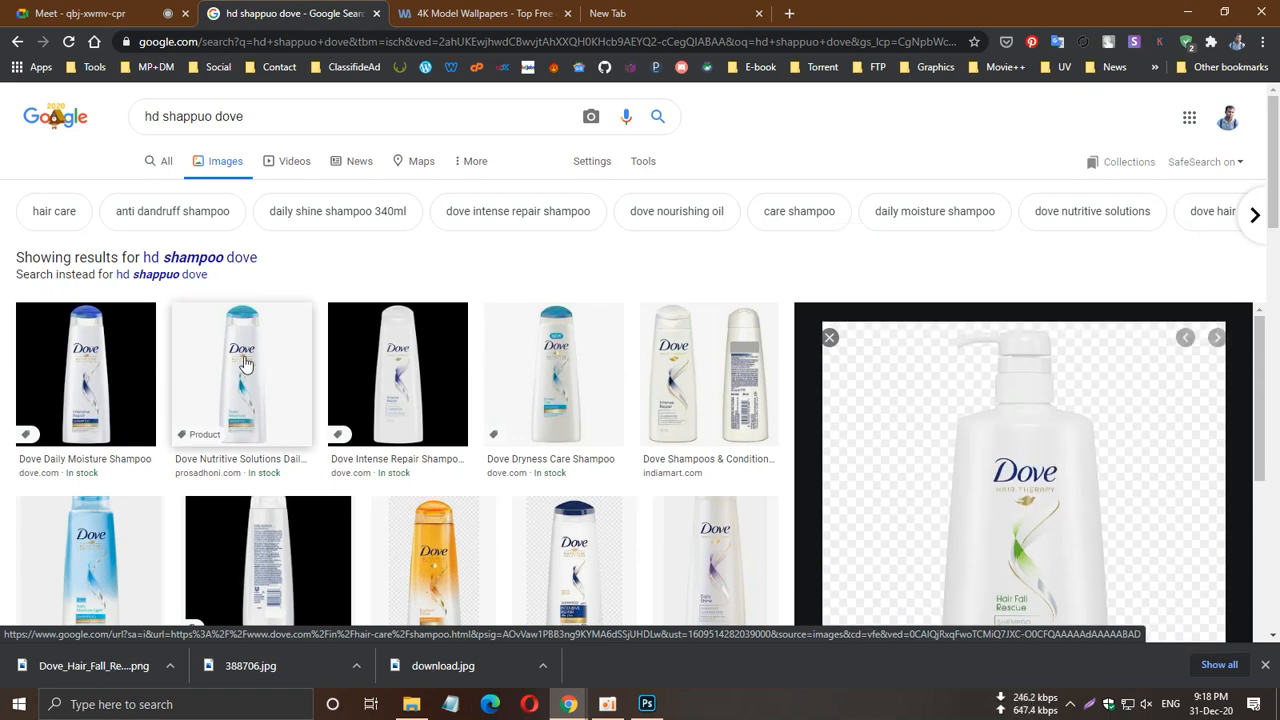
scroll(340, 353, "down", 10)
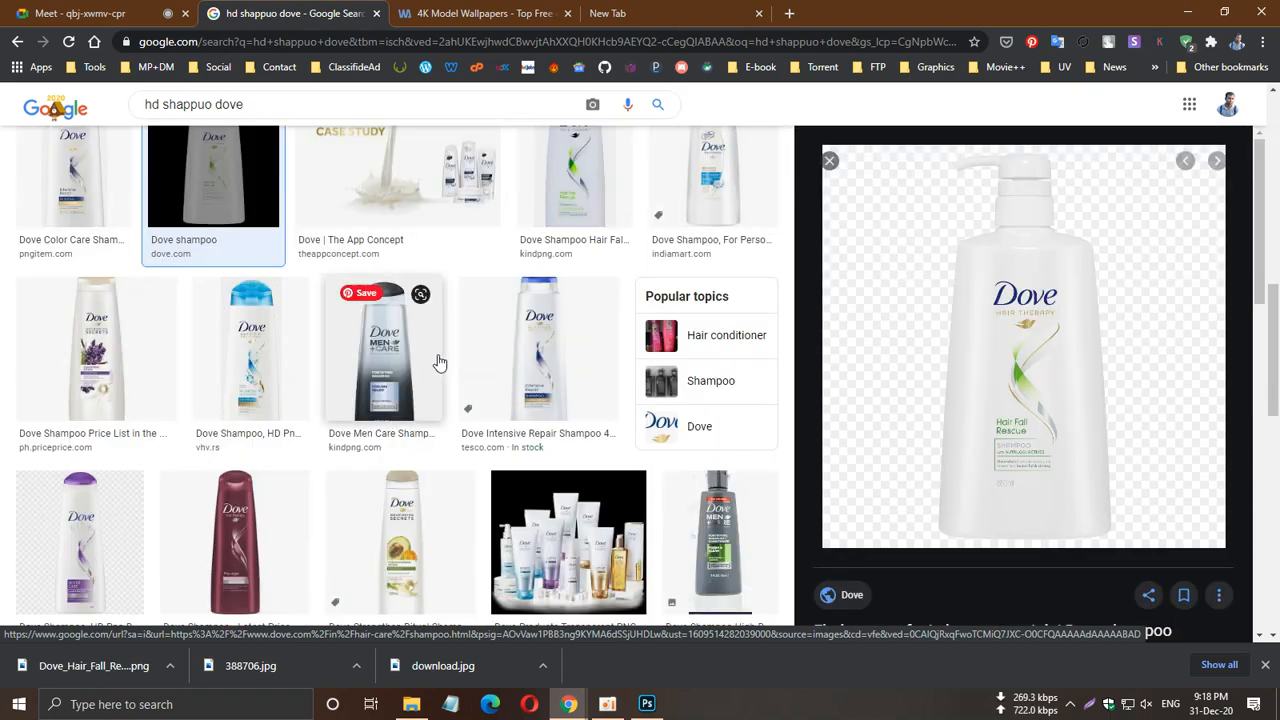
scroll(437, 360, "down", 1)
scroll(440, 362, "up", 10)
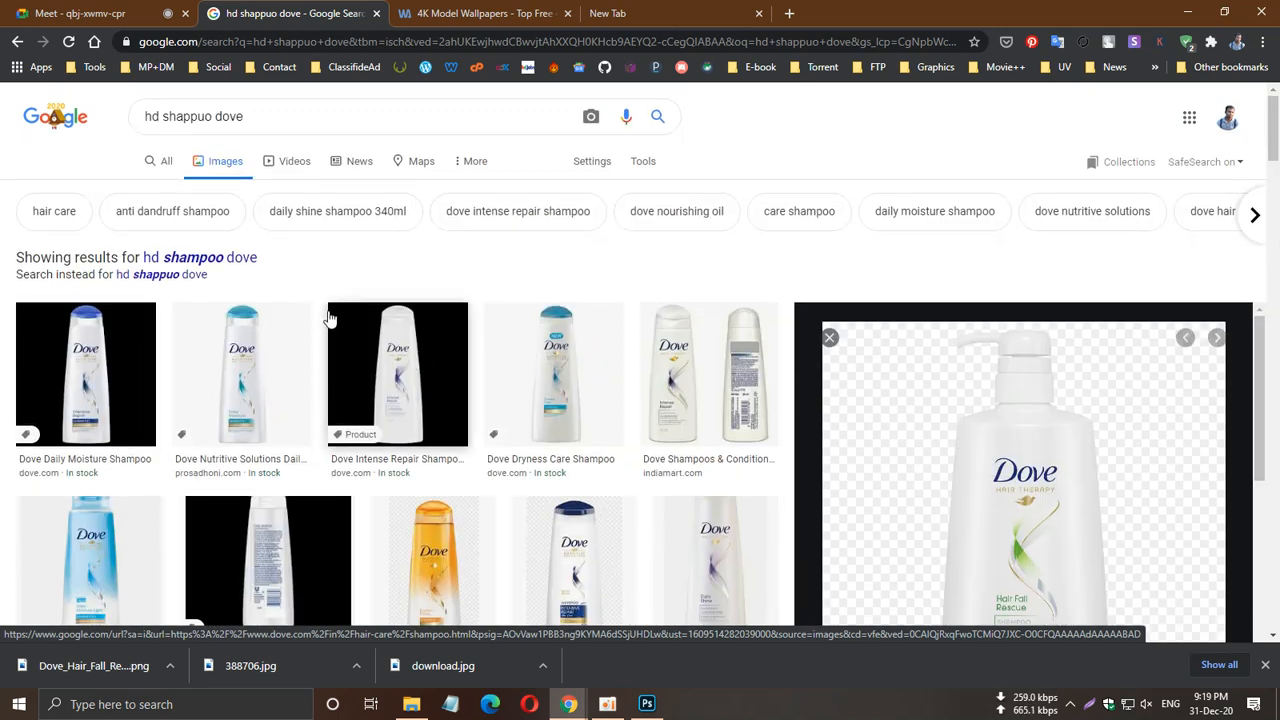
triple_click(177, 117)
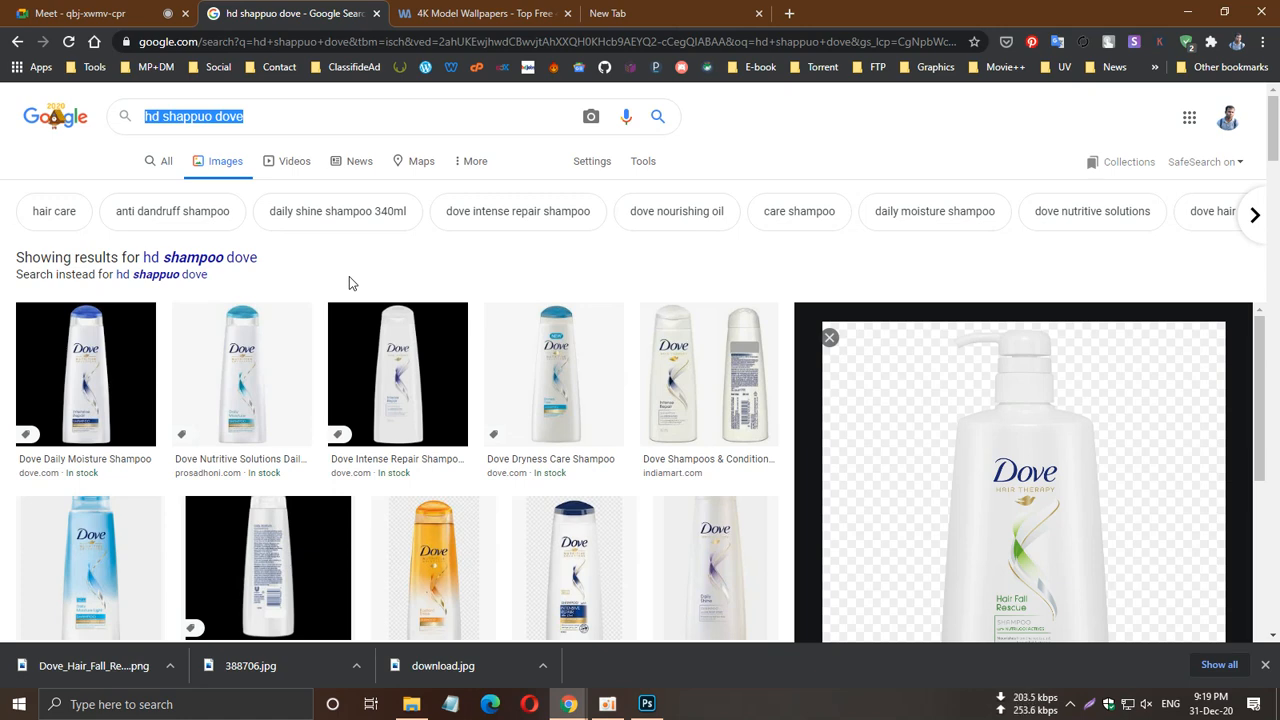
scroll(350, 278, "down", 10)
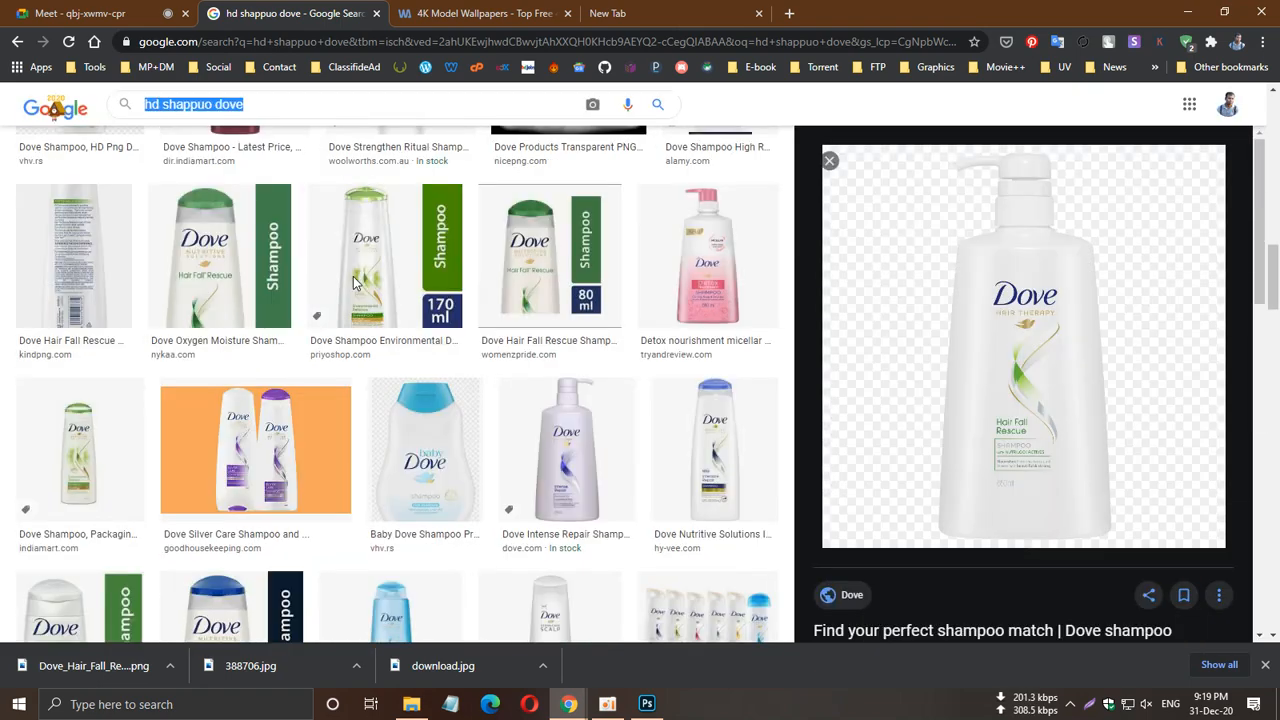
scroll(352, 285, "down", 8)
scroll(352, 285, "up", 5)
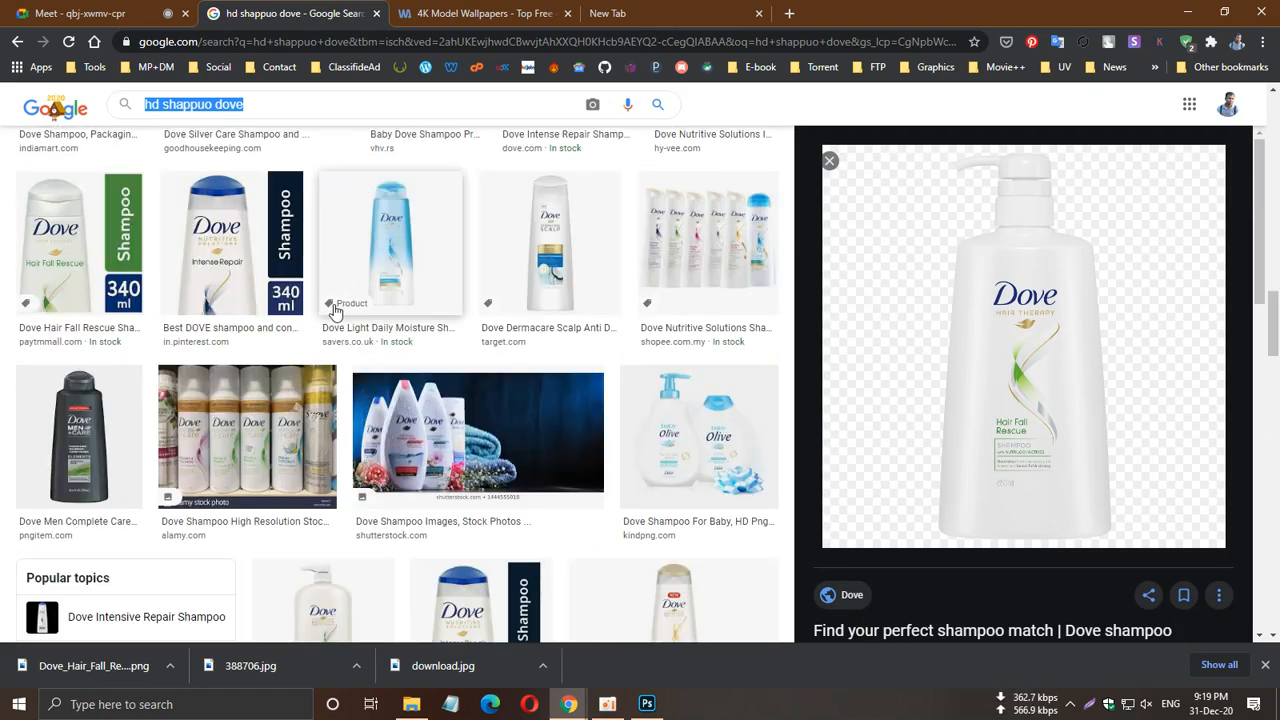
left_click(524, 429)
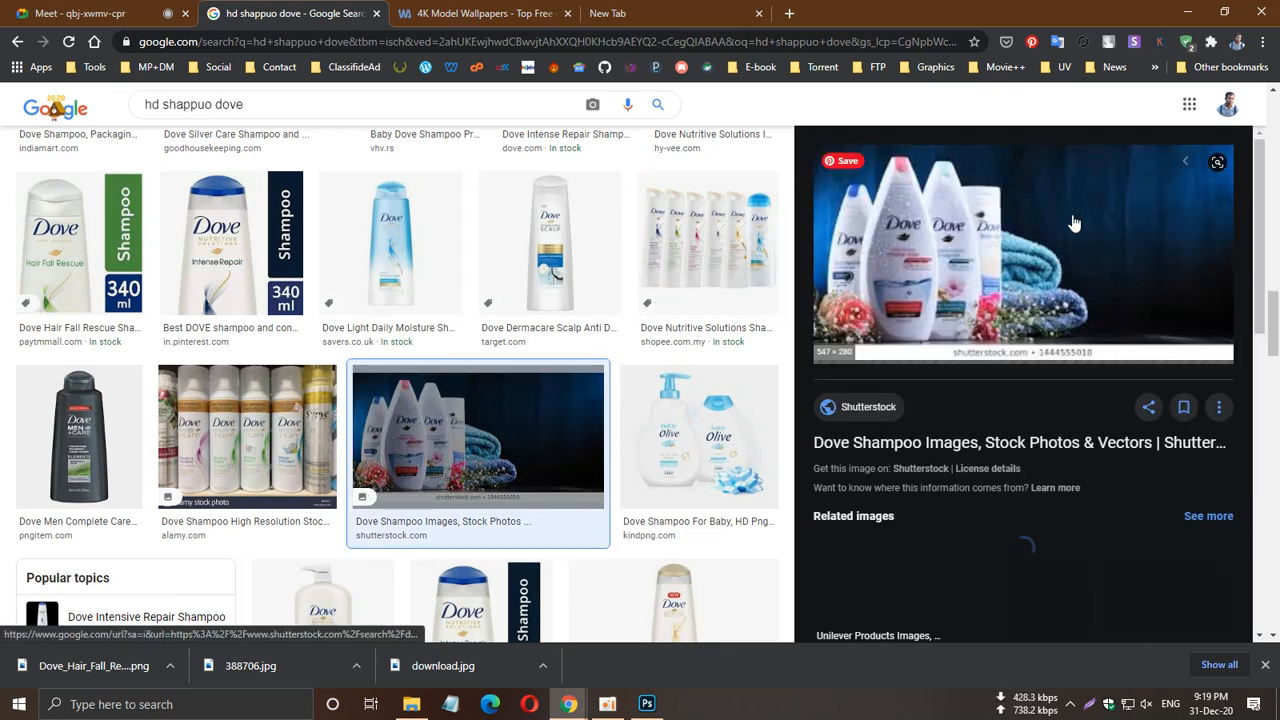
Look through more of the Dove shampoo image results for another usable product picture.
scroll(593, 312, "down", 1)
scroll(593, 312, "down", 2)
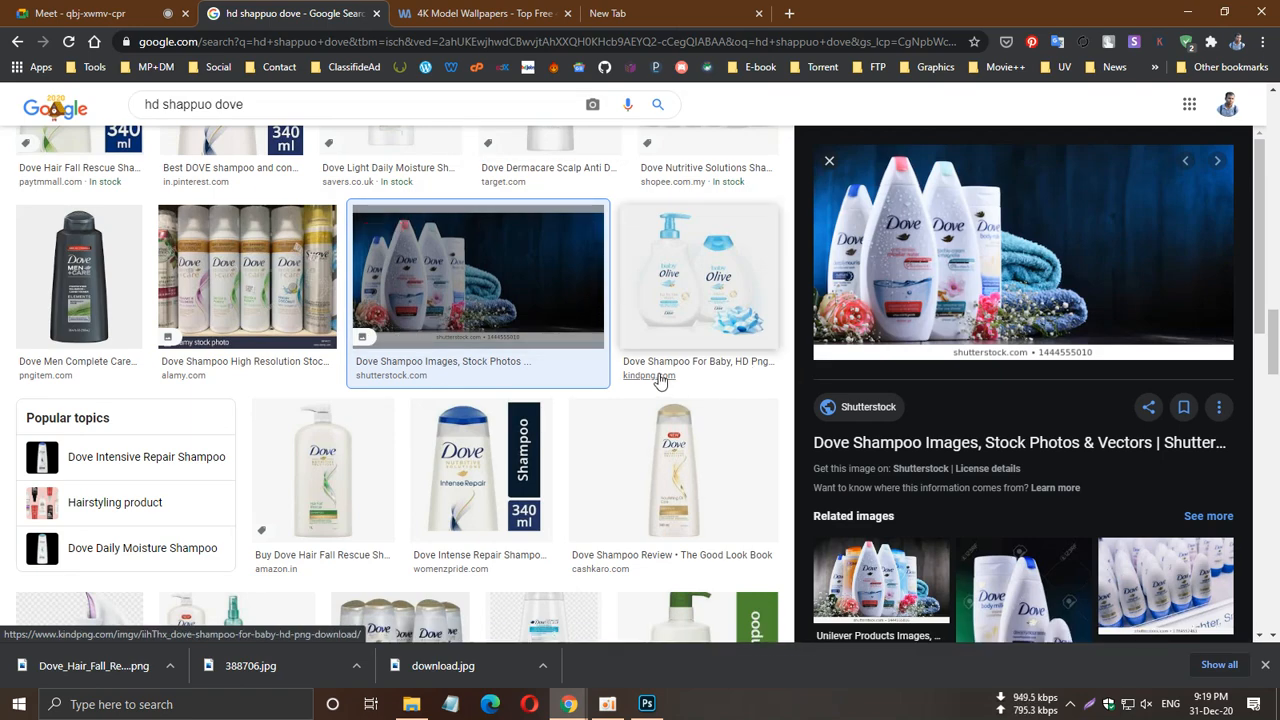
scroll(493, 343, "down", 5)
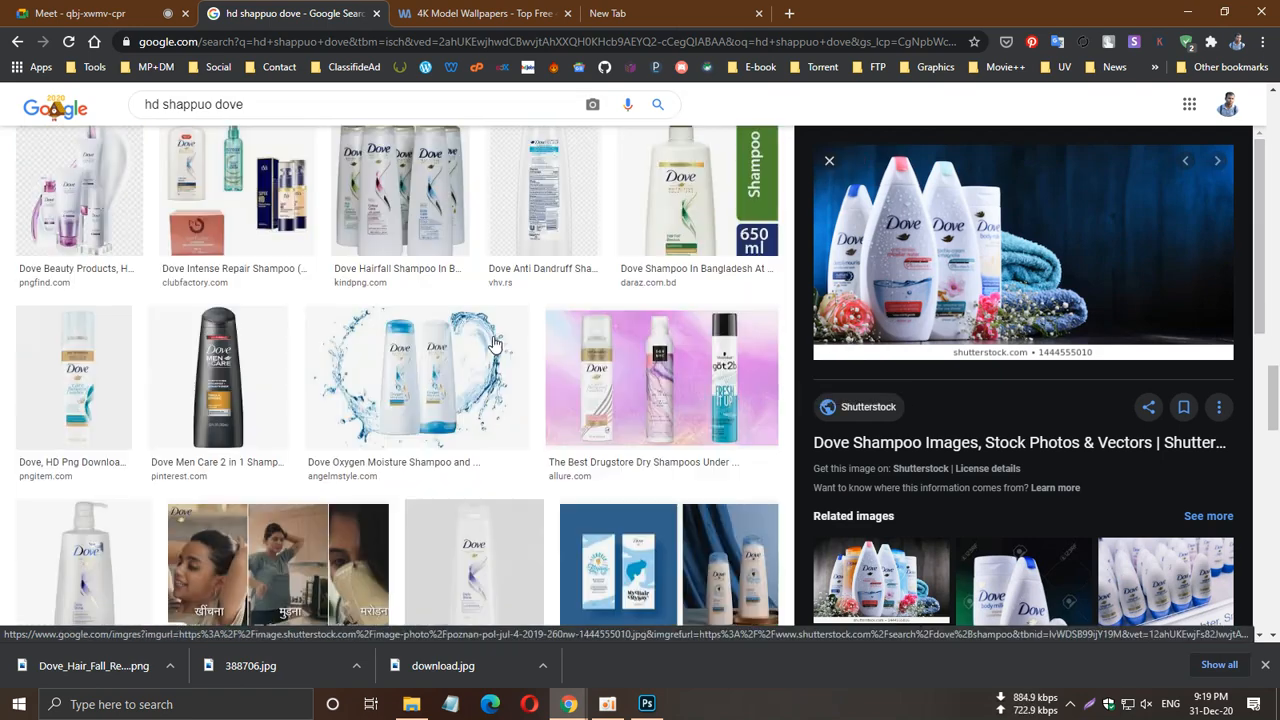
scroll(493, 343, "up", 5)
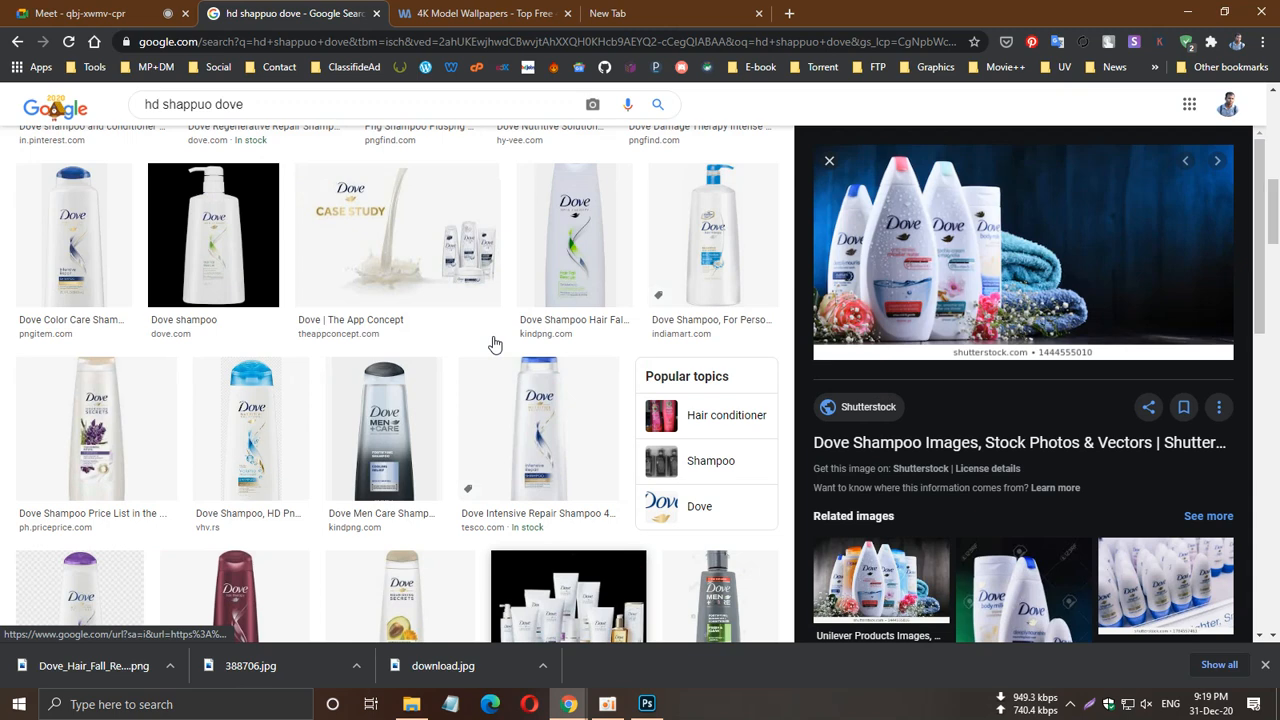
scroll(493, 343, "up", 5)
left_click(355, 111)
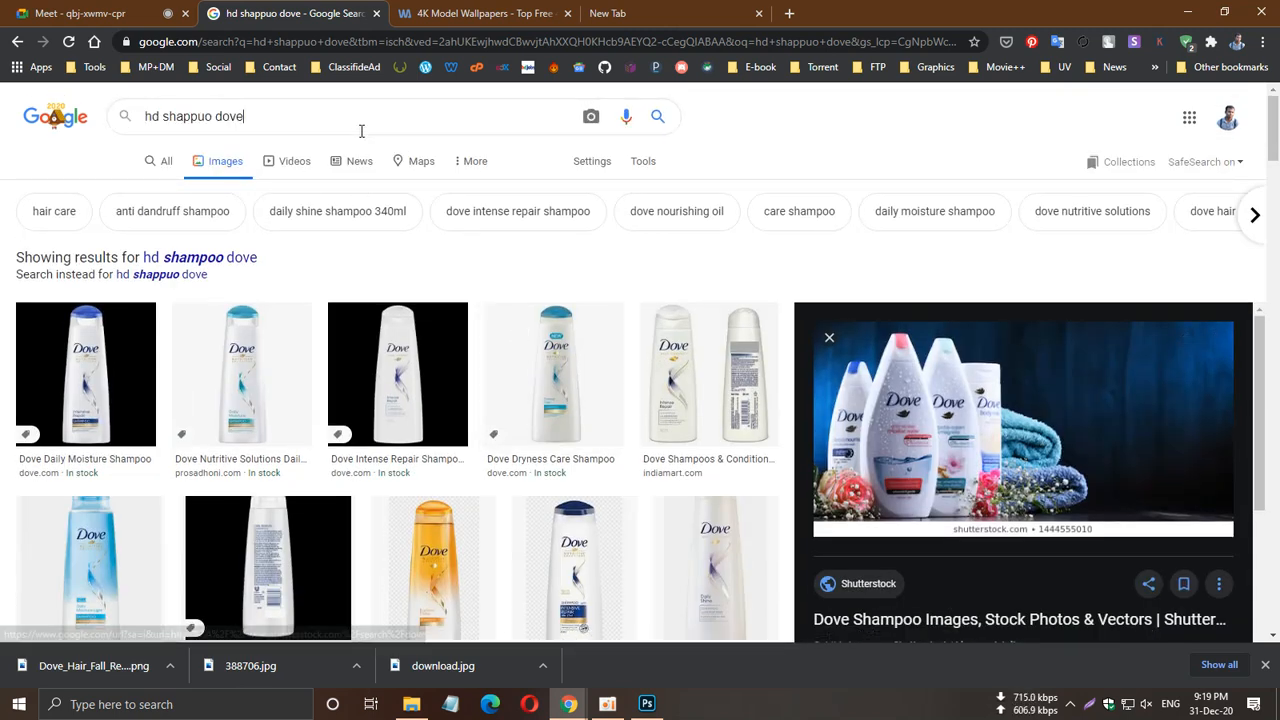
scroll(450, 562, "down", 4)
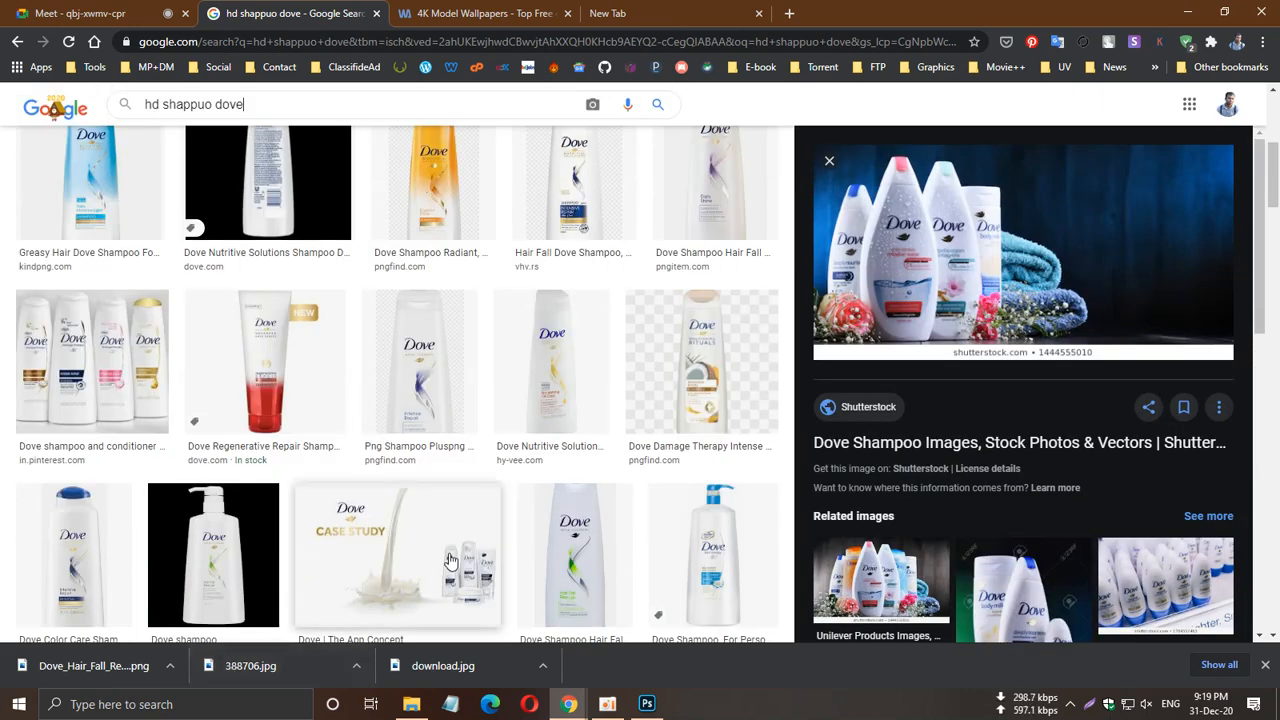
scroll(450, 562, "down", 5)
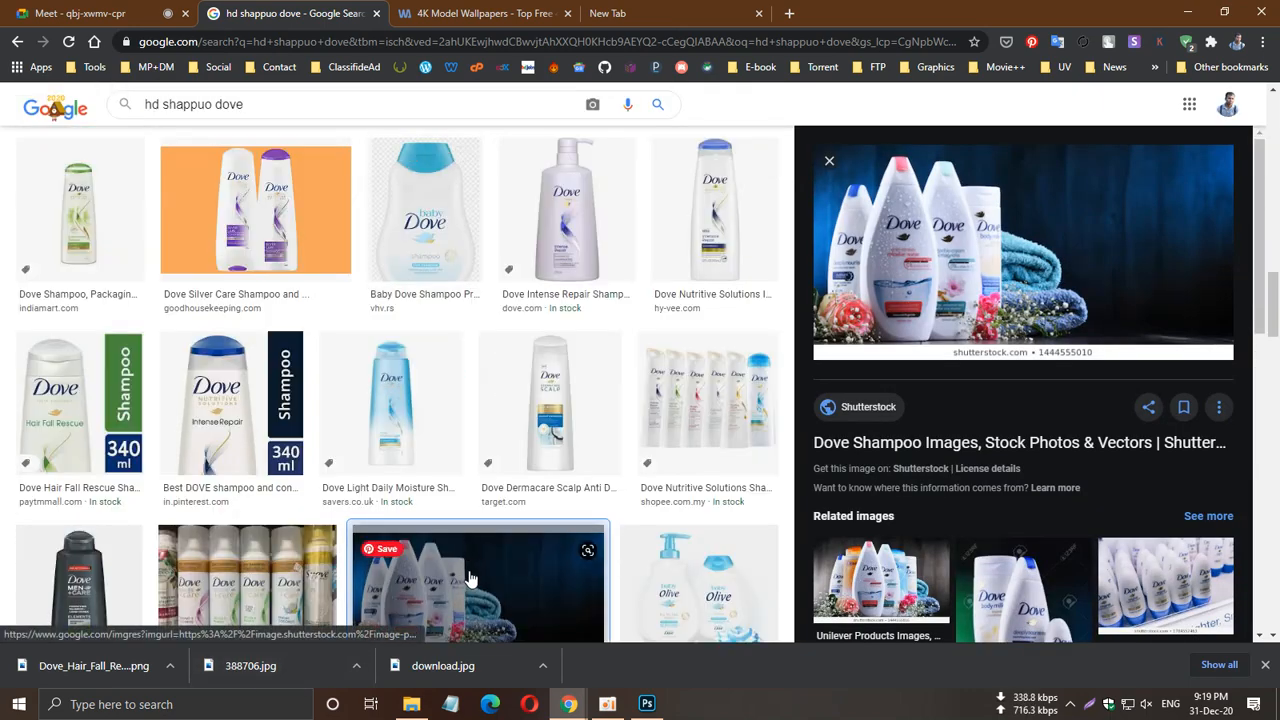
Pin the Shutterstock Dove bottles photo to the Your Pinterest Likes board, signing in to Pinterest with the account e-mail and password.
left_click(380, 556)
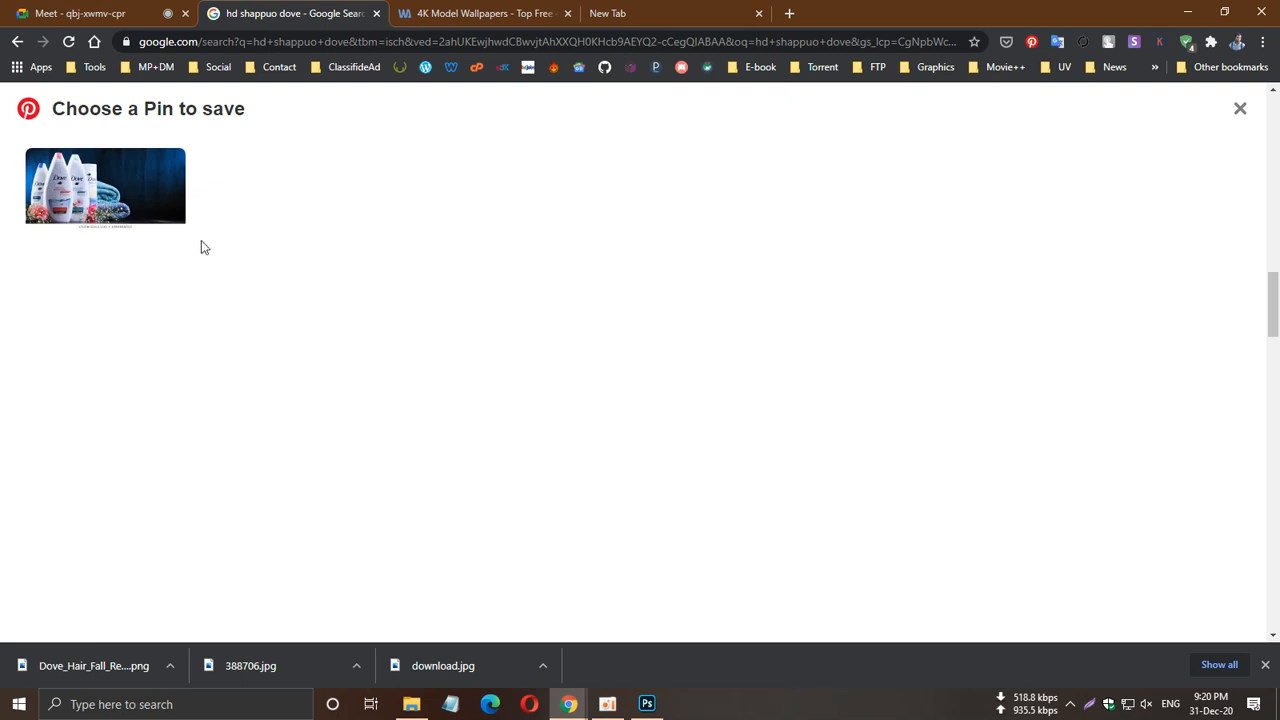
mouse_move(165, 178)
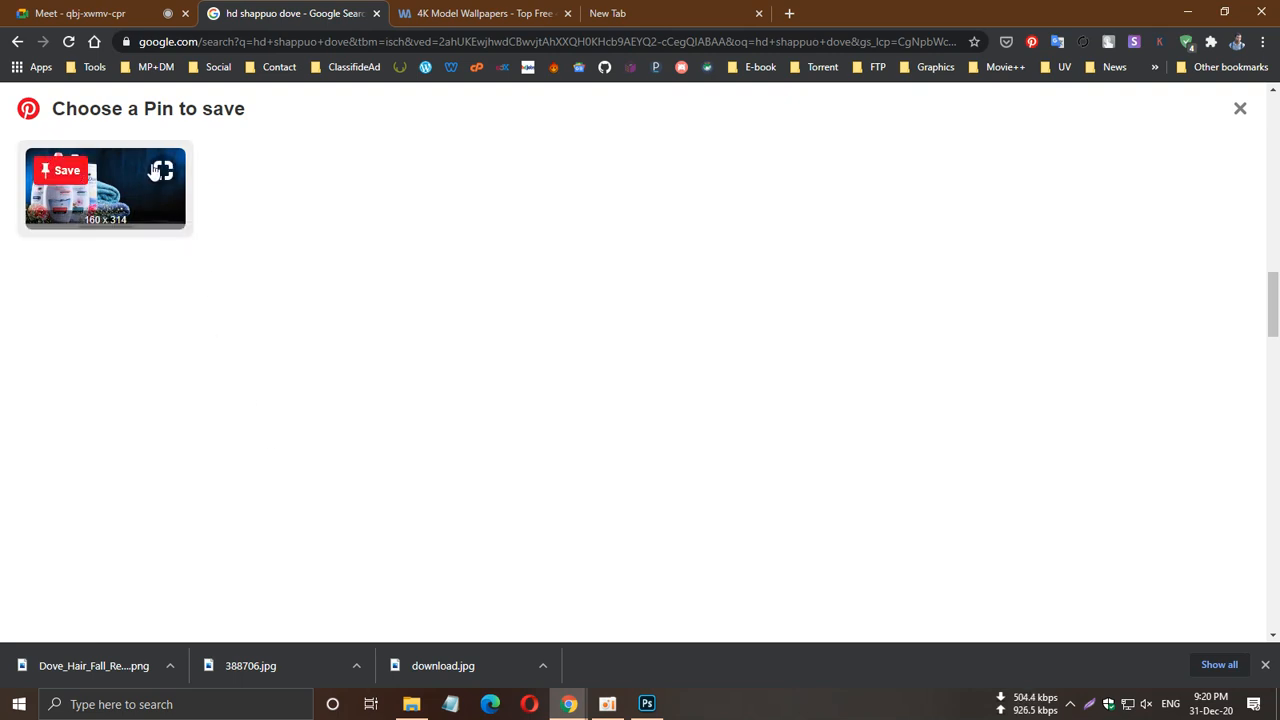
left_click(64, 172)
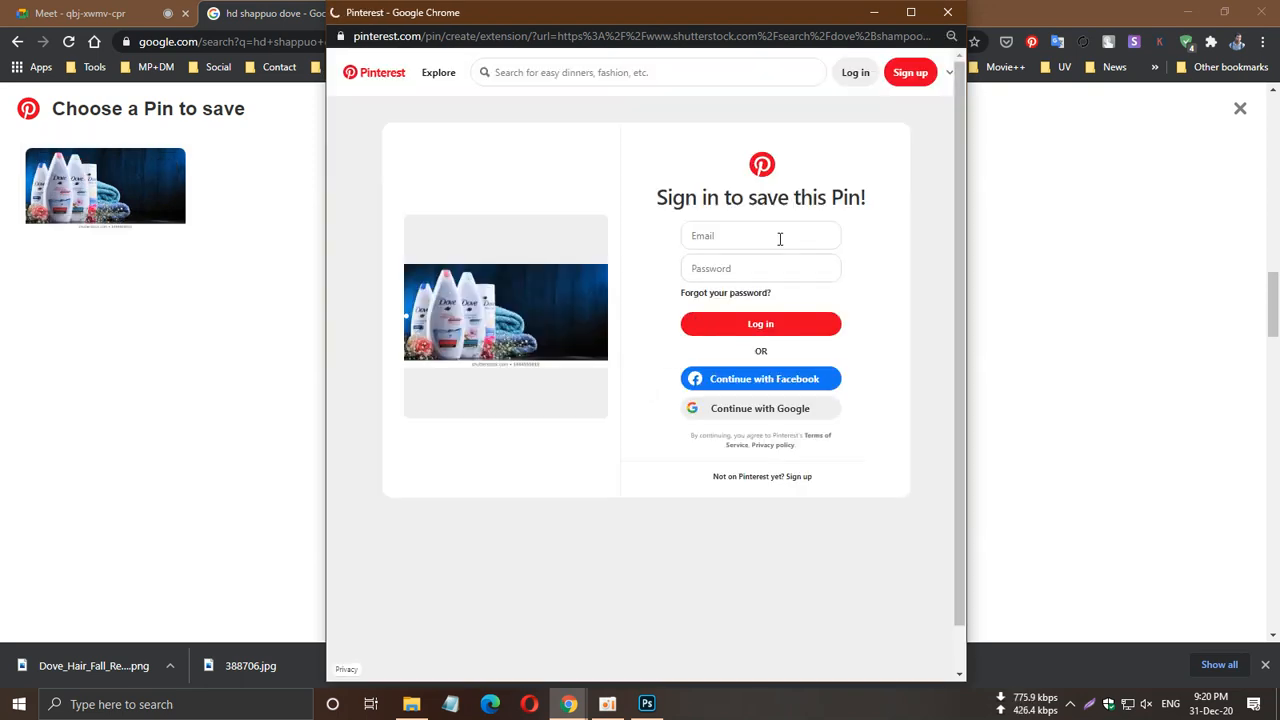
left_click(779, 237)
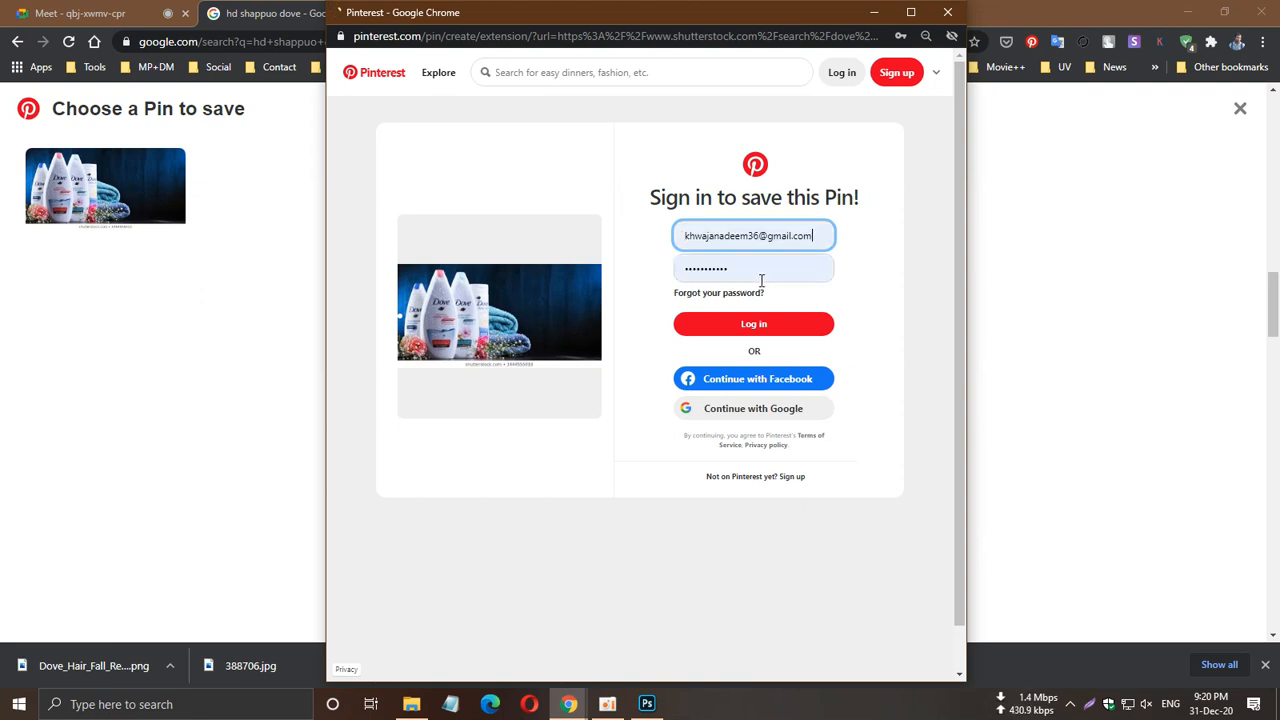
left_click(752, 323)
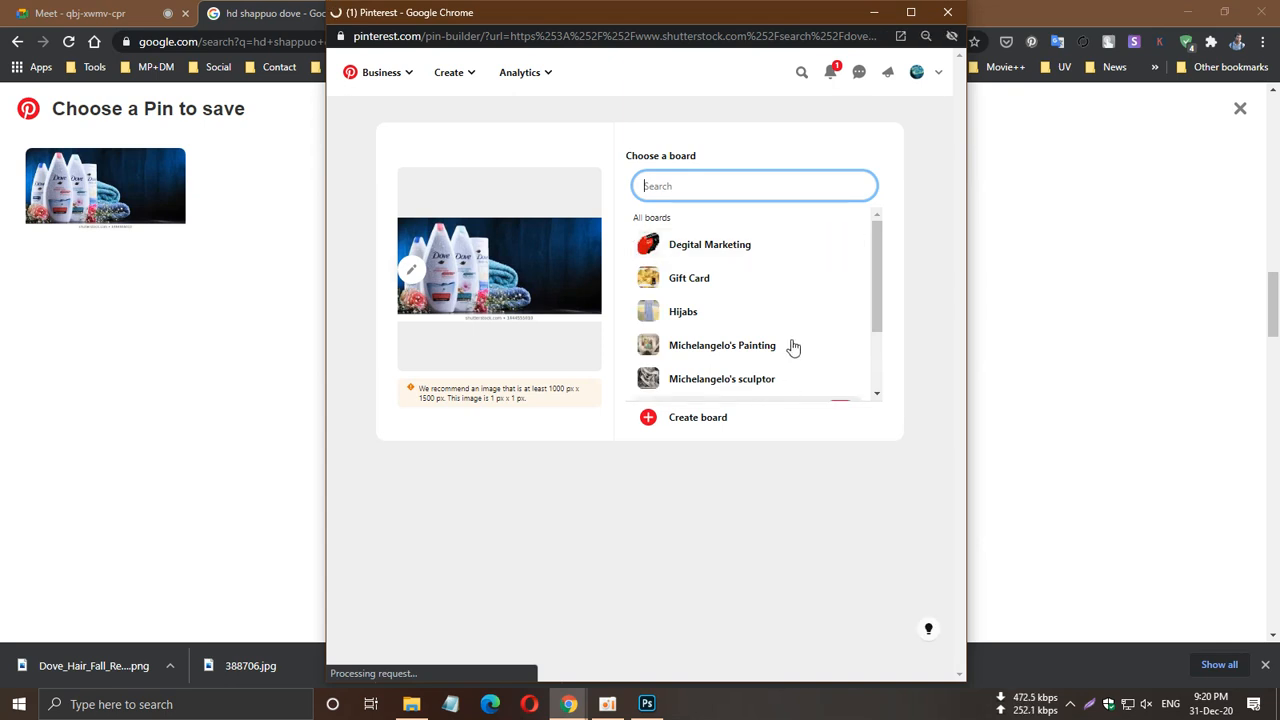
scroll(795, 340, "down", 2)
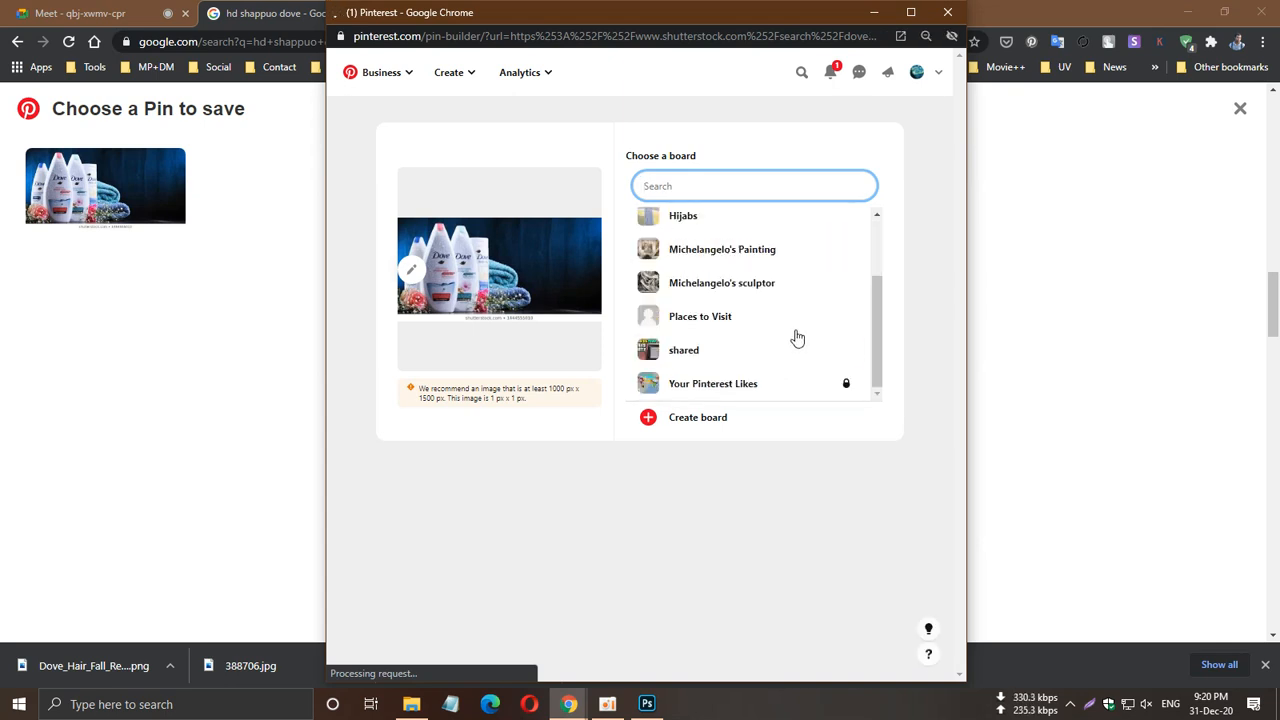
left_click(840, 385)
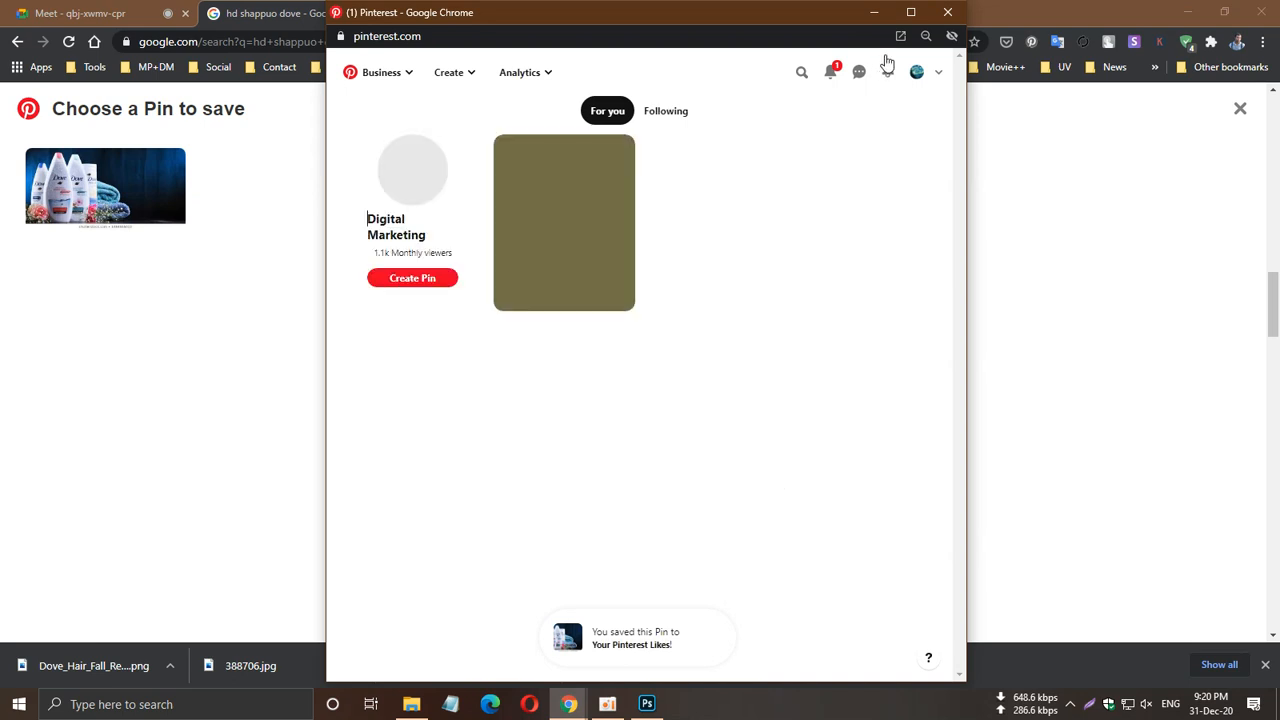
Go to the saved boards on the Pinterest profile and open the Your Pinterest Likes board.
left_click(916, 76)
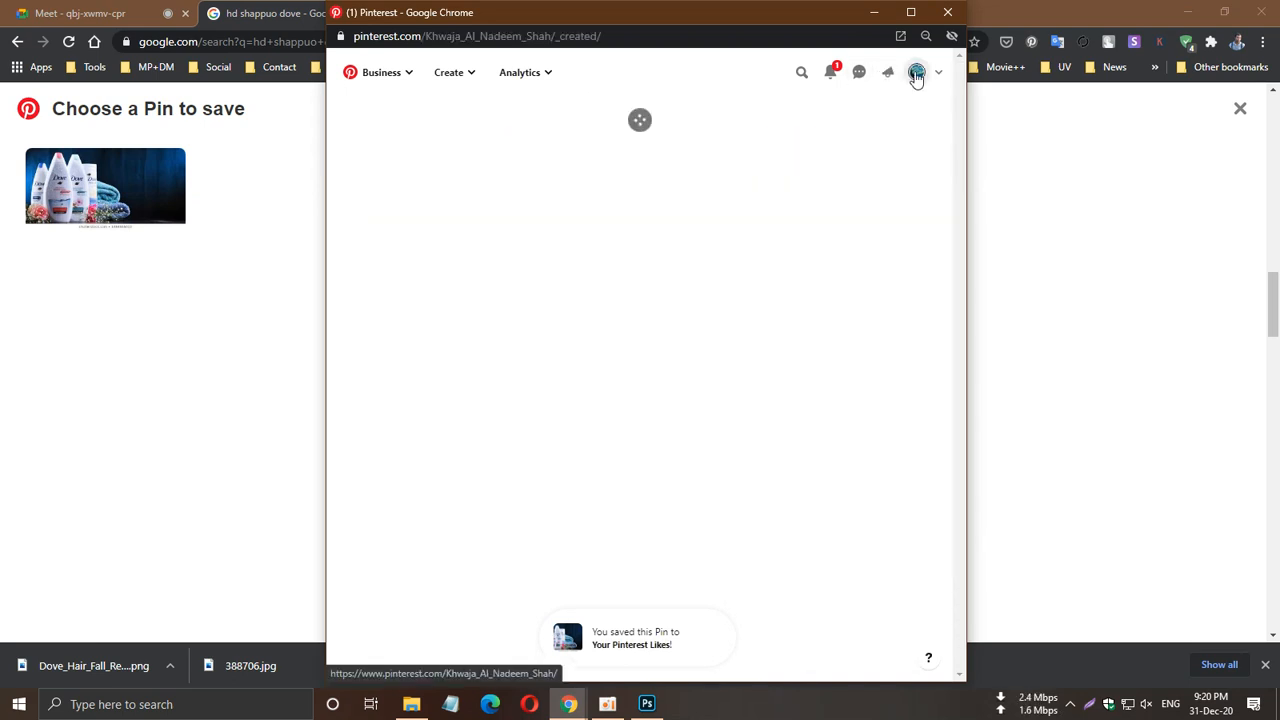
left_click(666, 323)
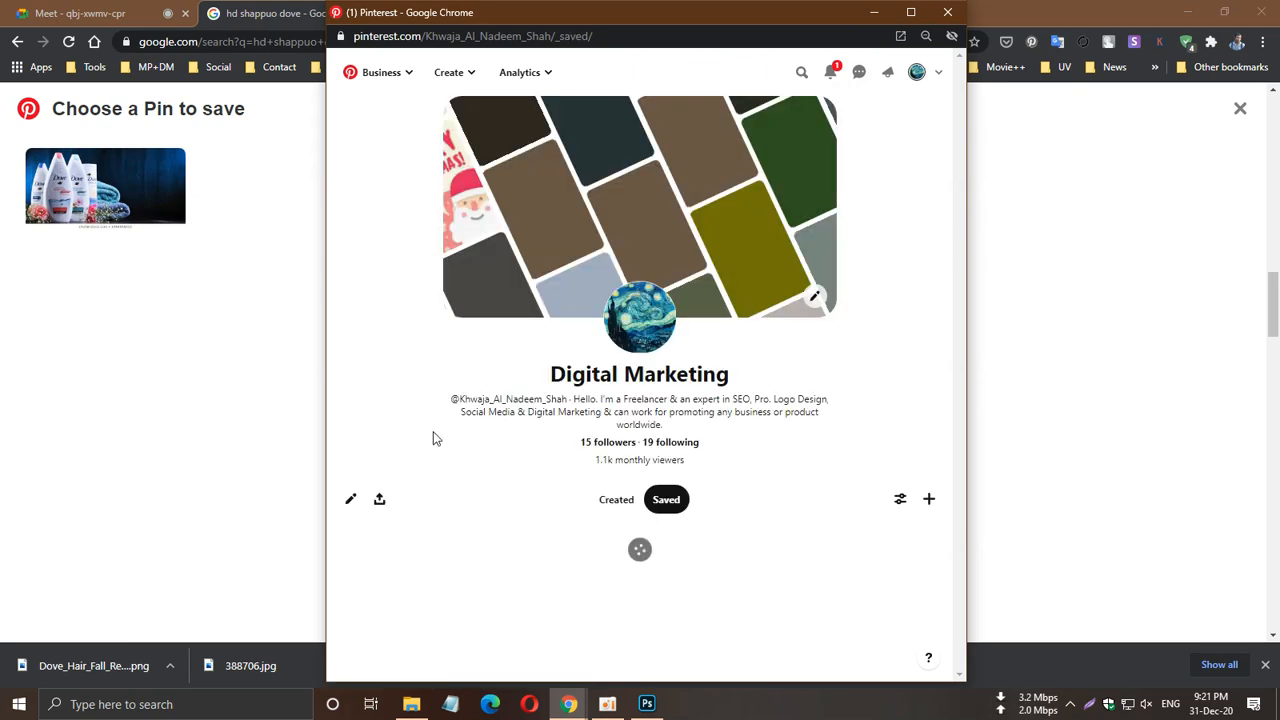
scroll(445, 425, "down", 3)
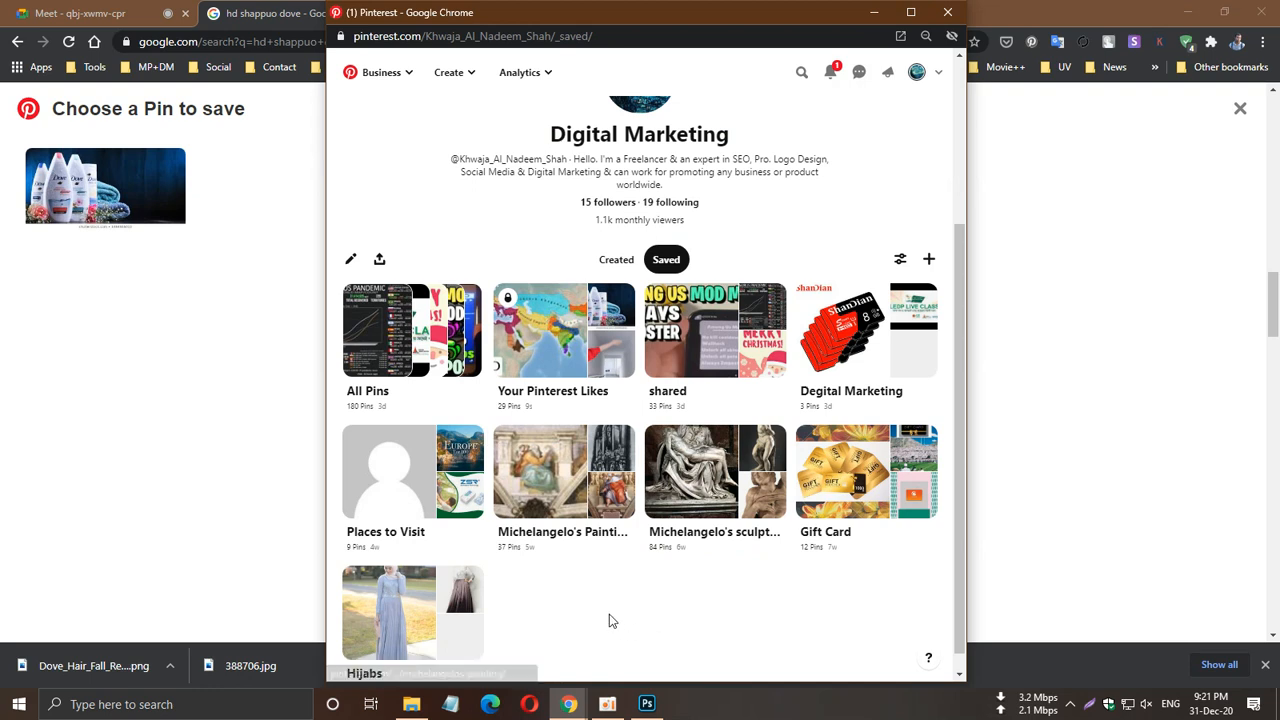
scroll(613, 621, "down", 1)
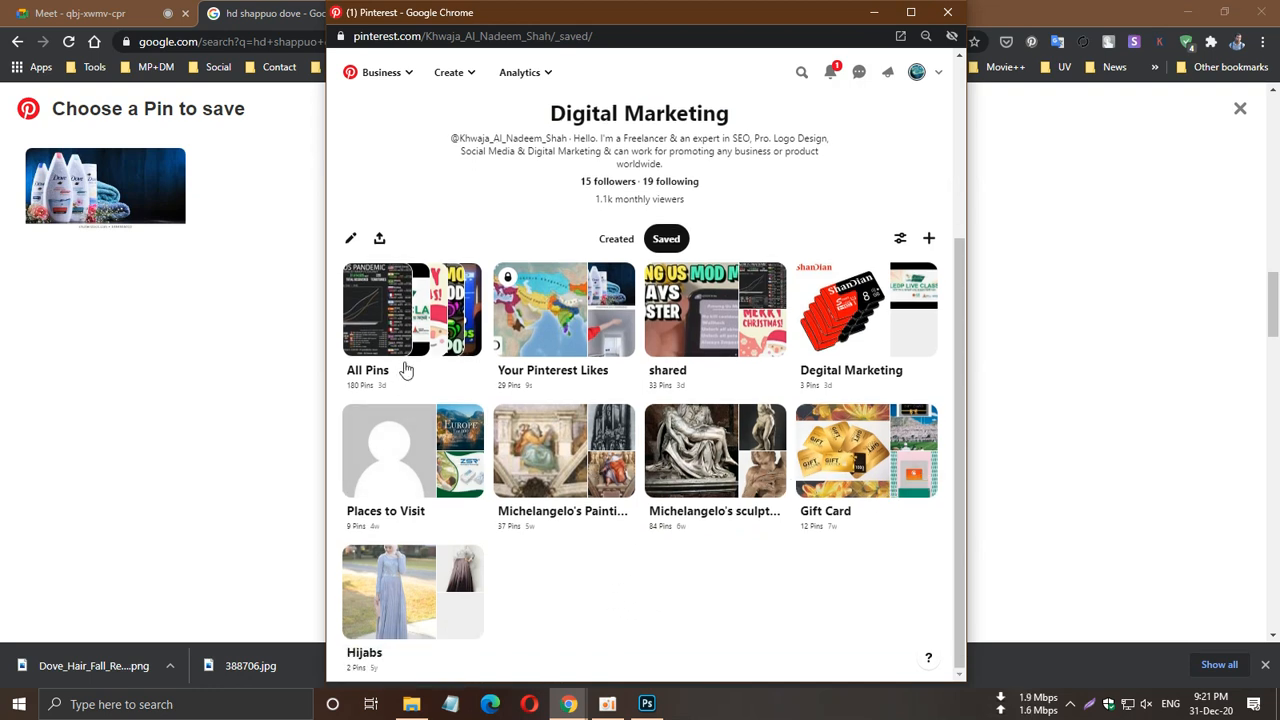
left_click(549, 332)
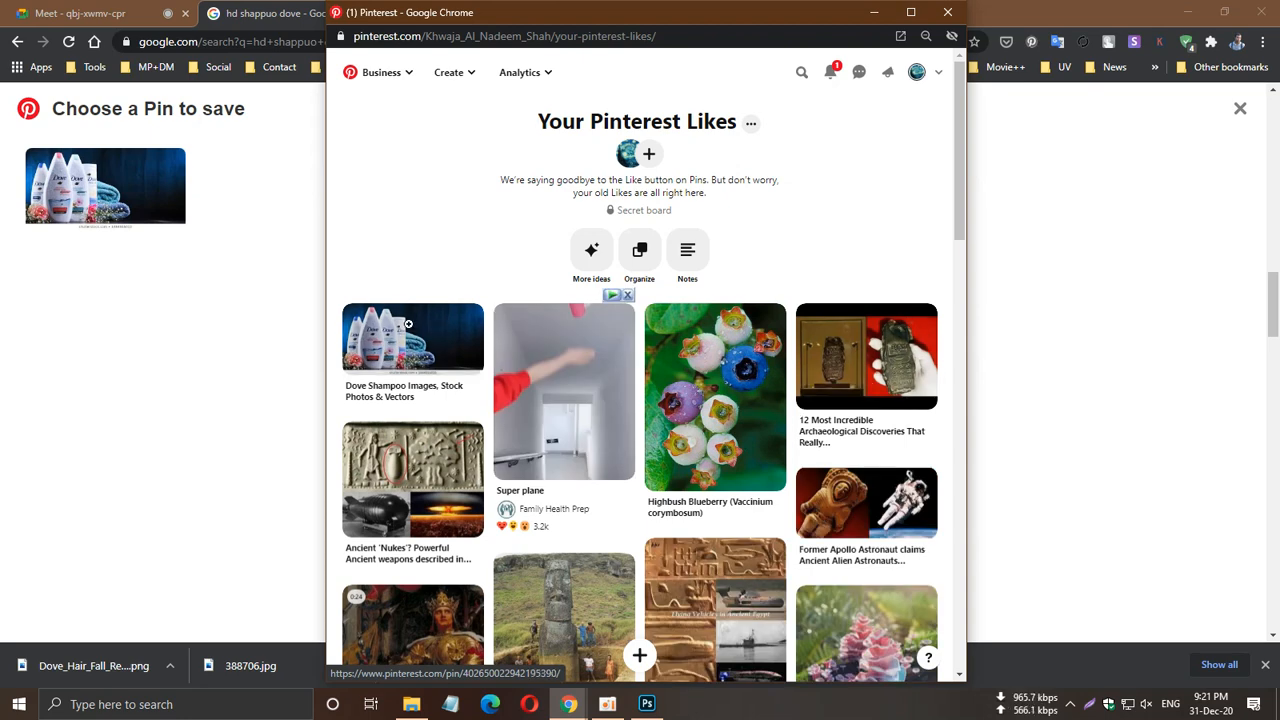
Open the saved Dove pin and show its image download option, then close the Pinterest window and the pin chooser.
mouse_move(410, 330)
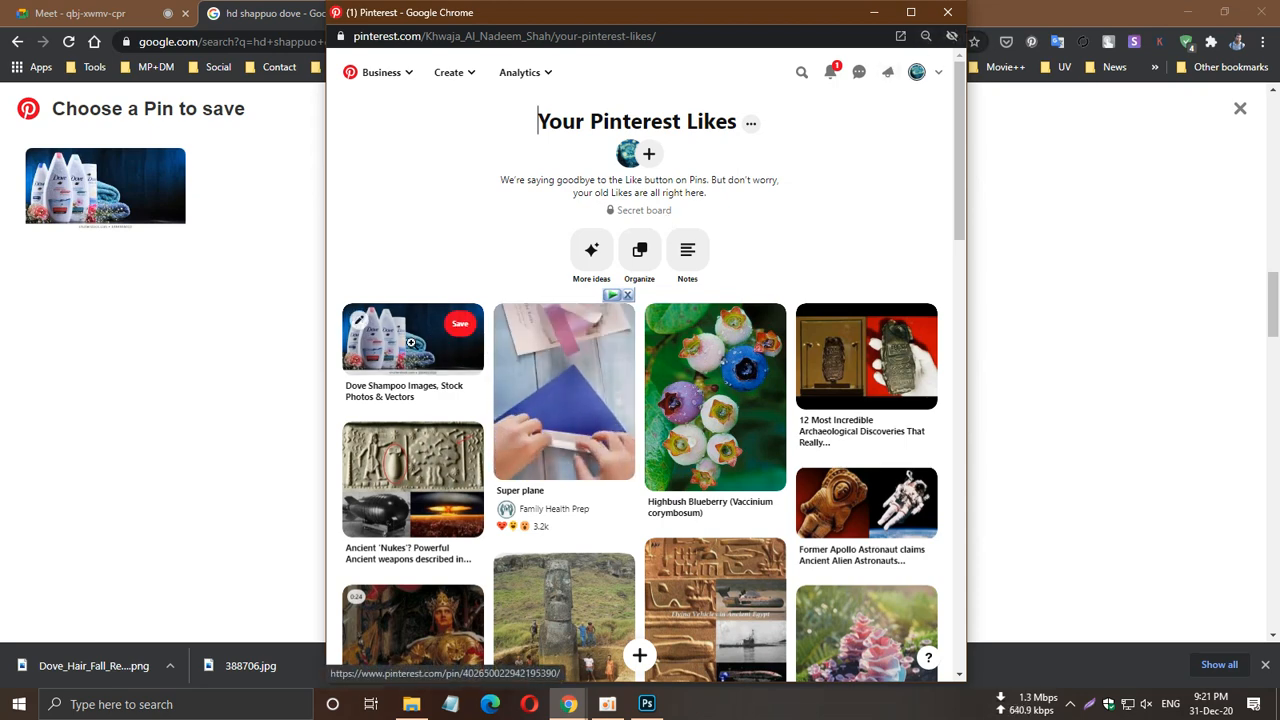
left_click(410, 342)
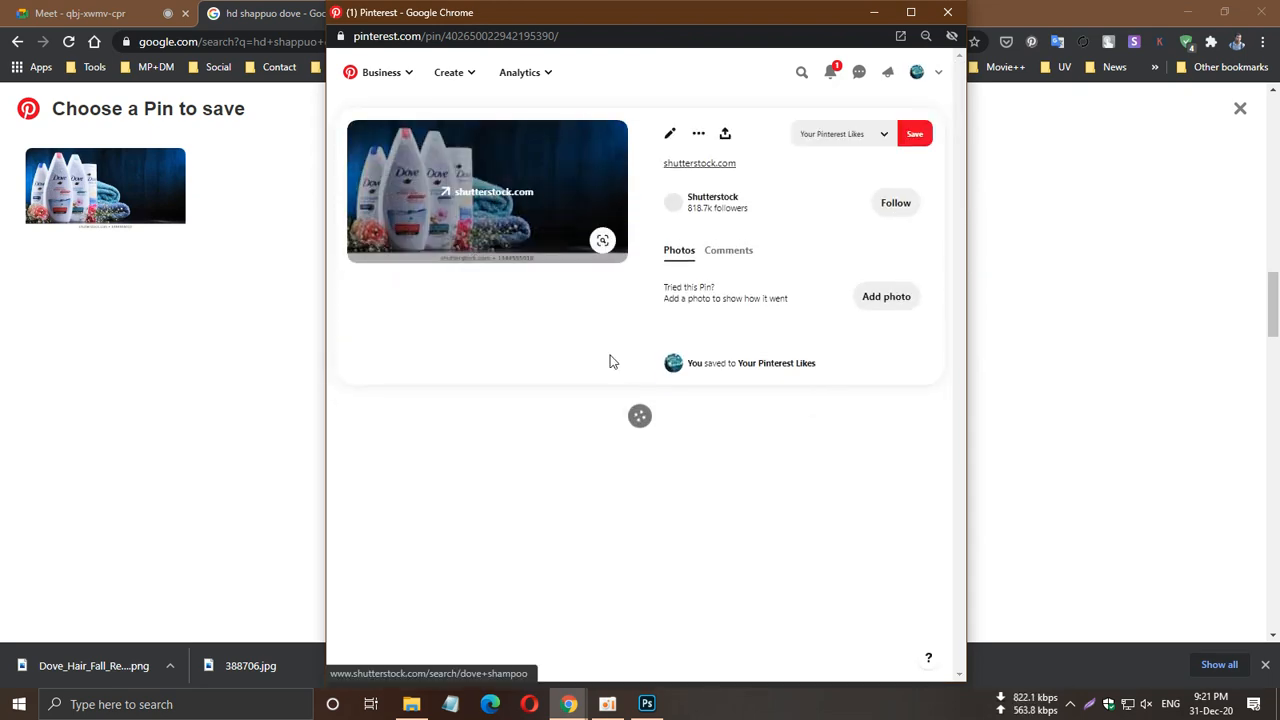
left_click(692, 141)
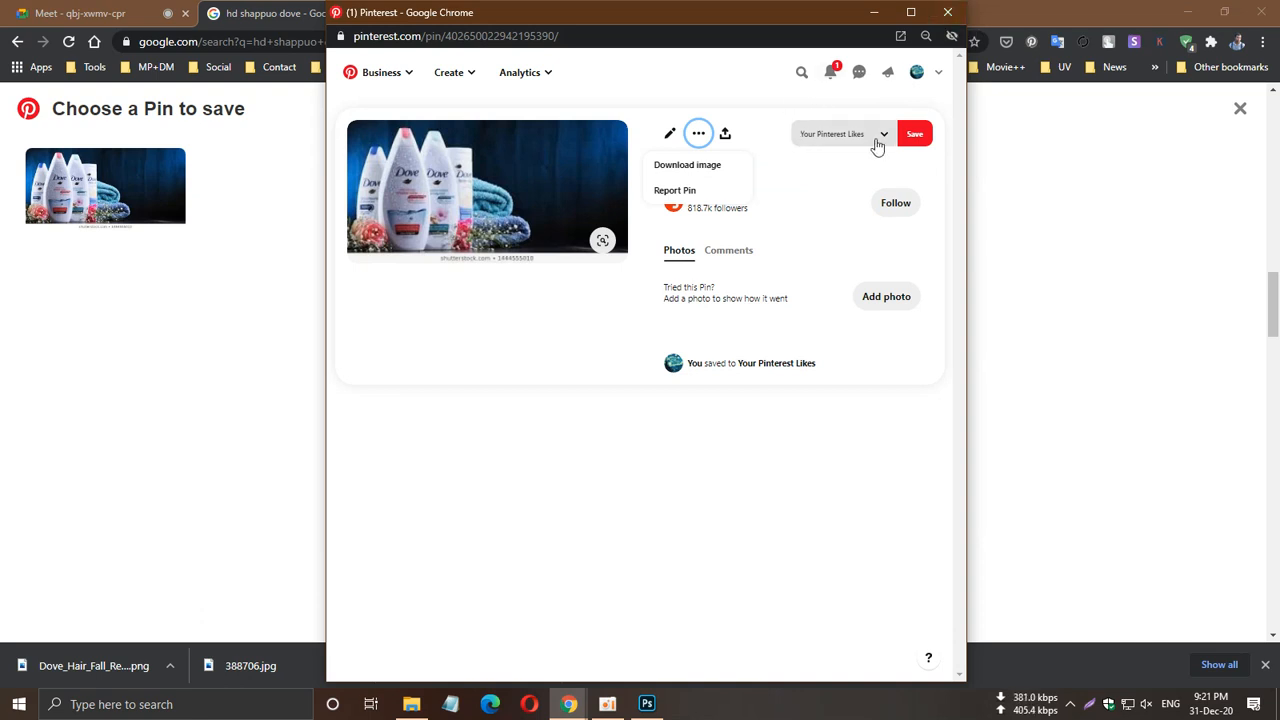
left_click(948, 13)
left_click(1238, 108)
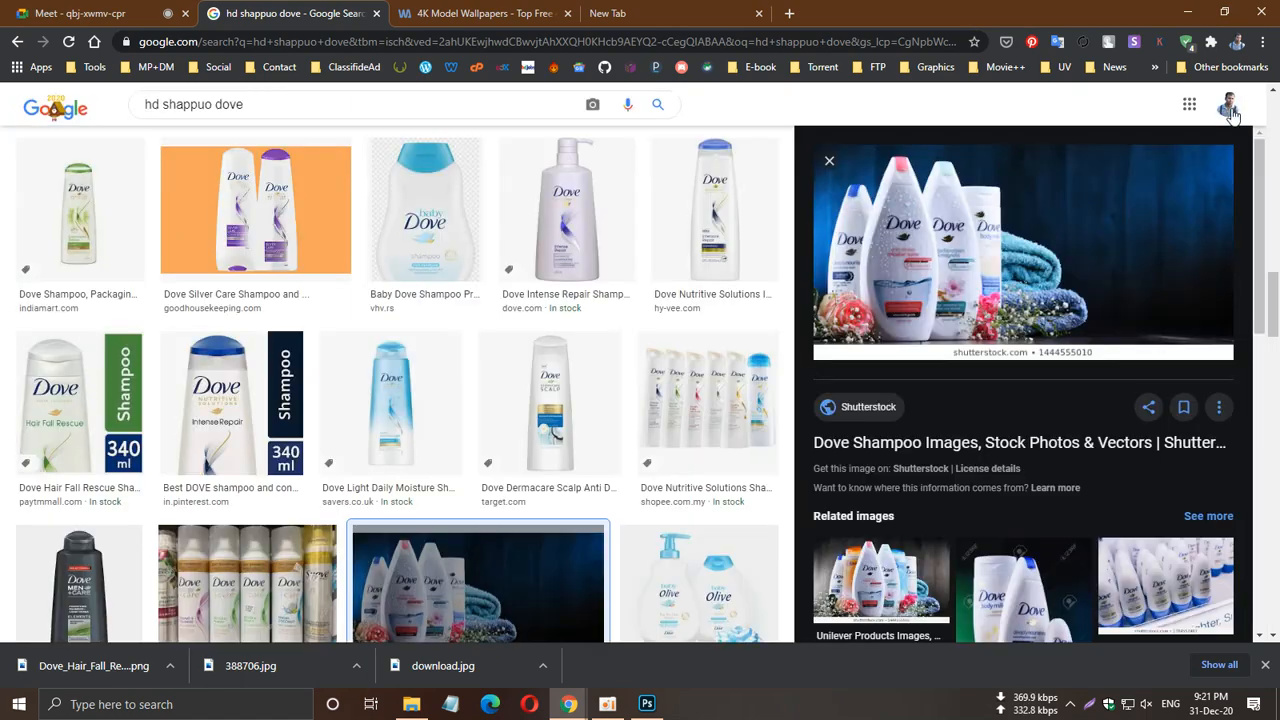
Change the image search to "hd background".
scroll(612, 360, "down", 8)
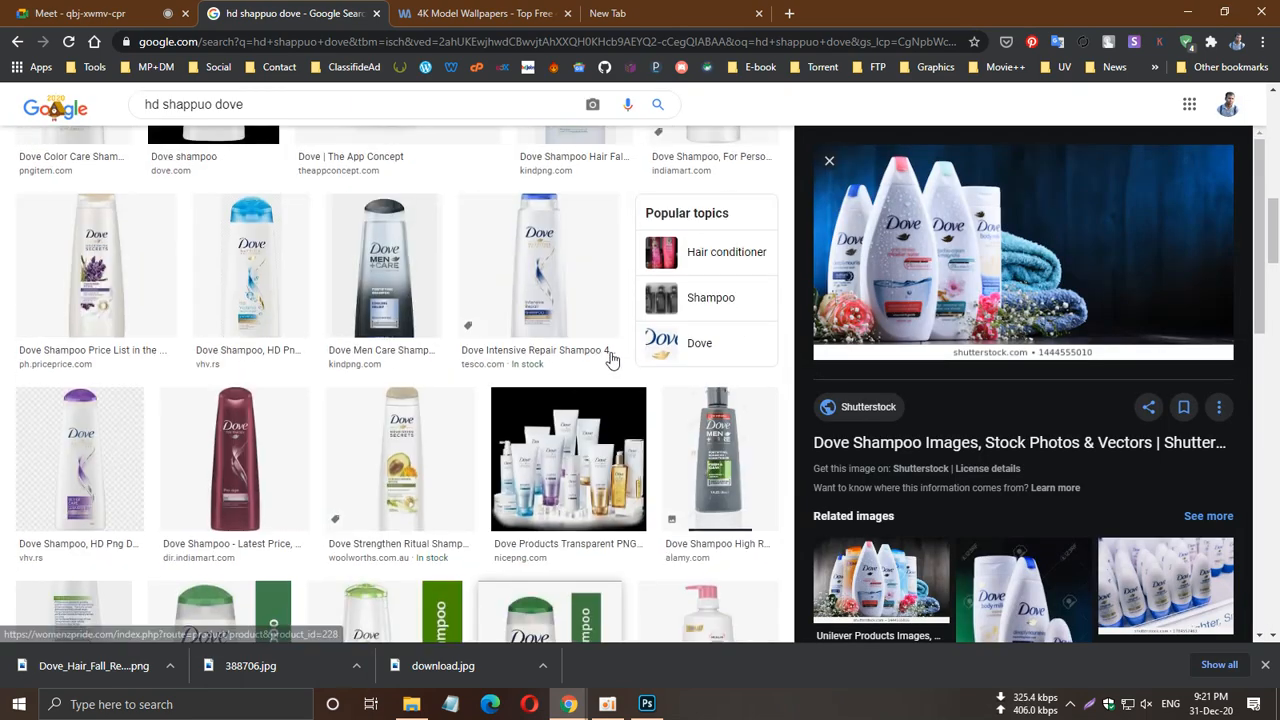
scroll(612, 360, "up", 10)
scroll(186, 107, "up", 1)
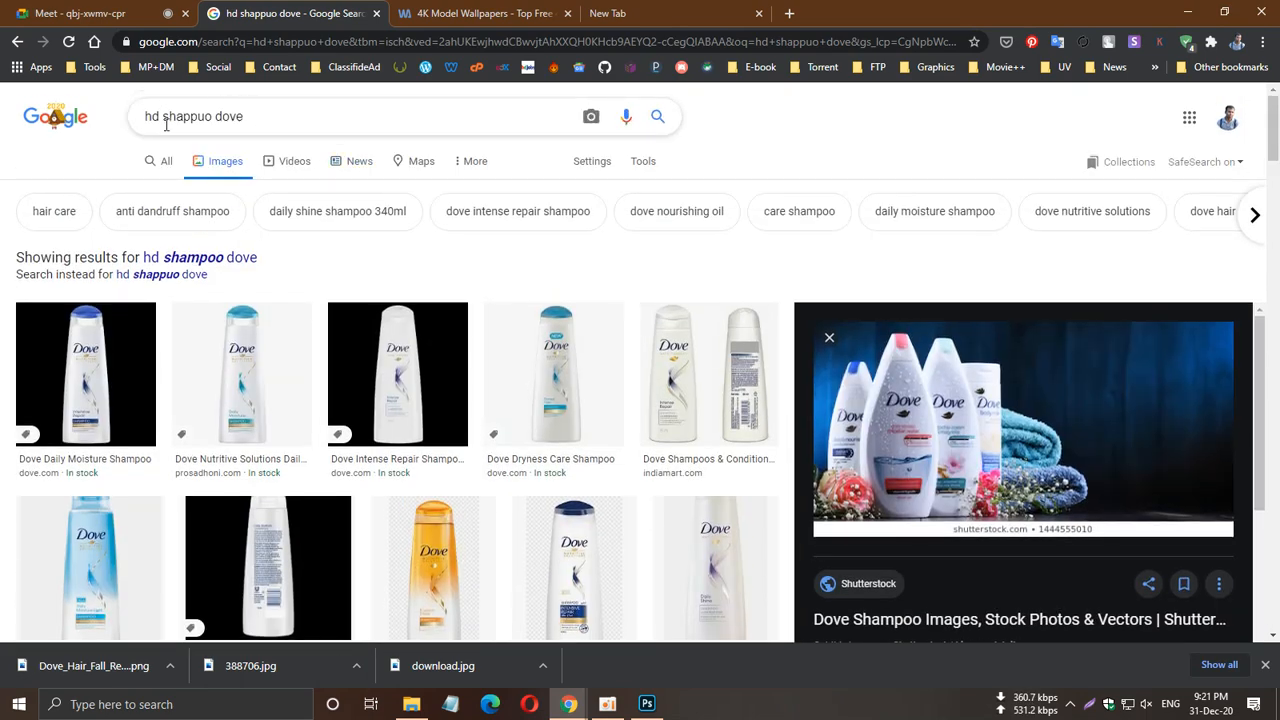
left_click_drag(162, 117, 296, 142)
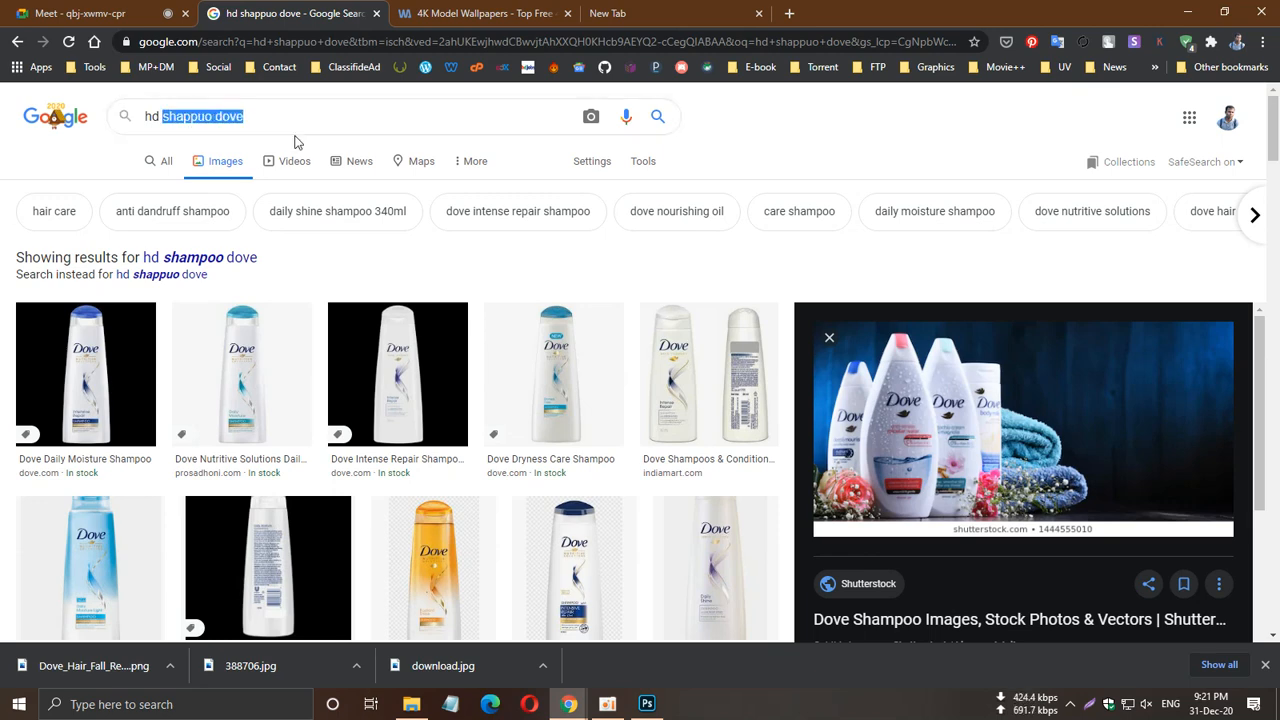
type("ba")
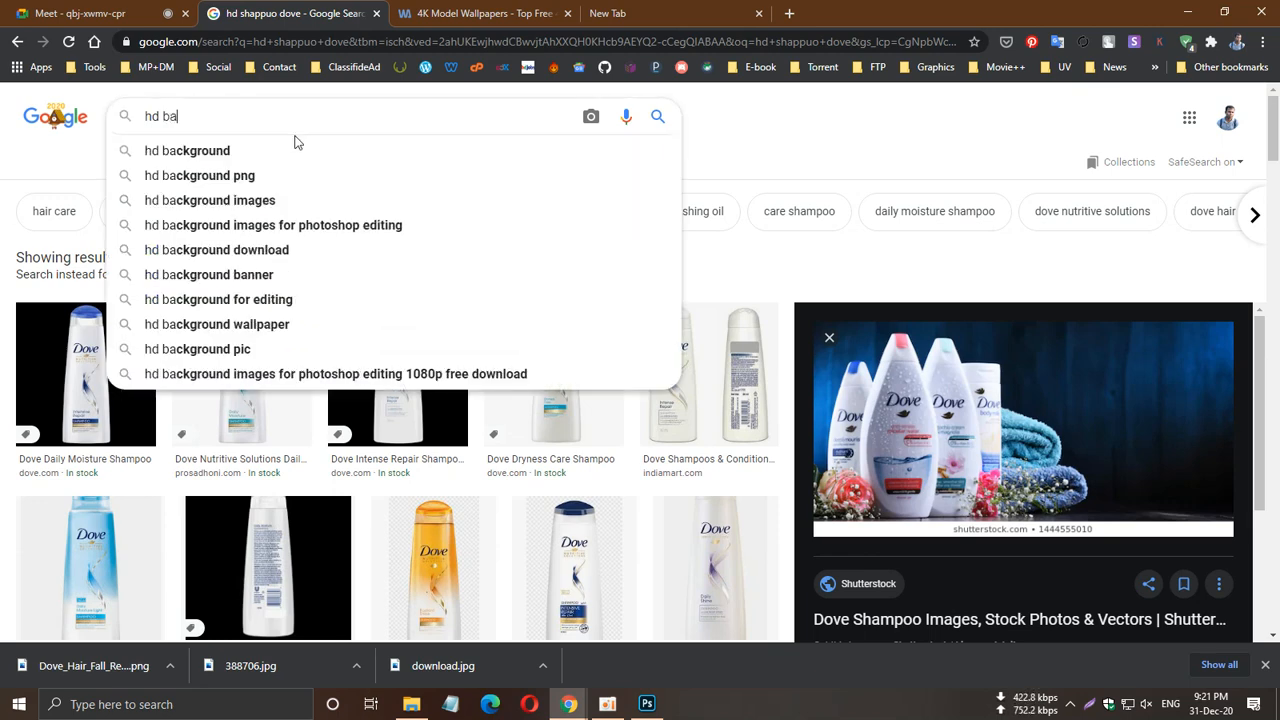
type("ckg")
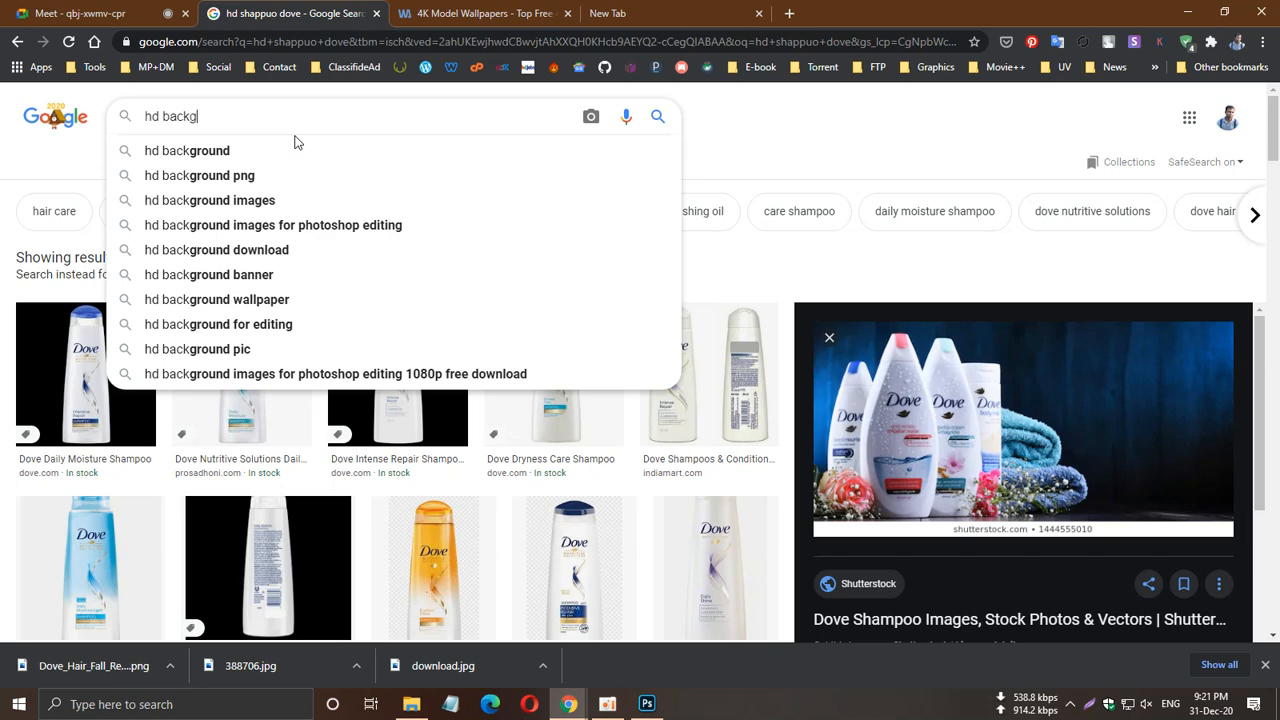
type("round")
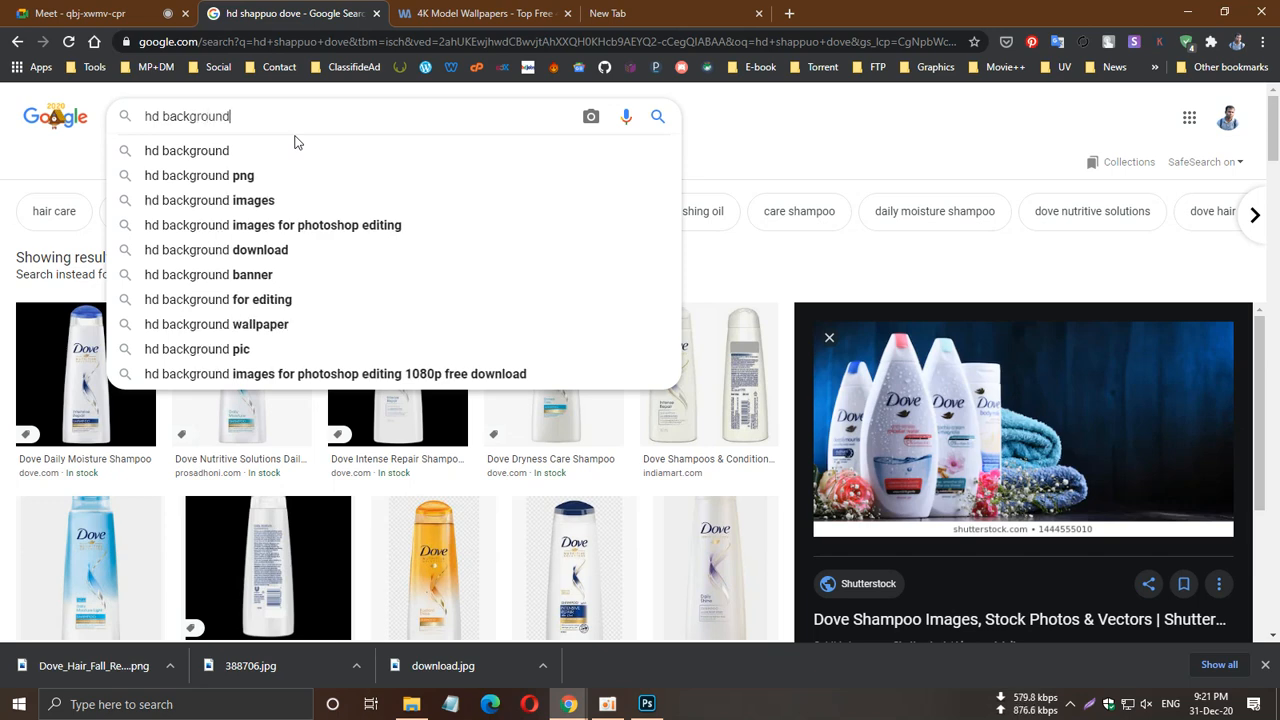
key("Return")
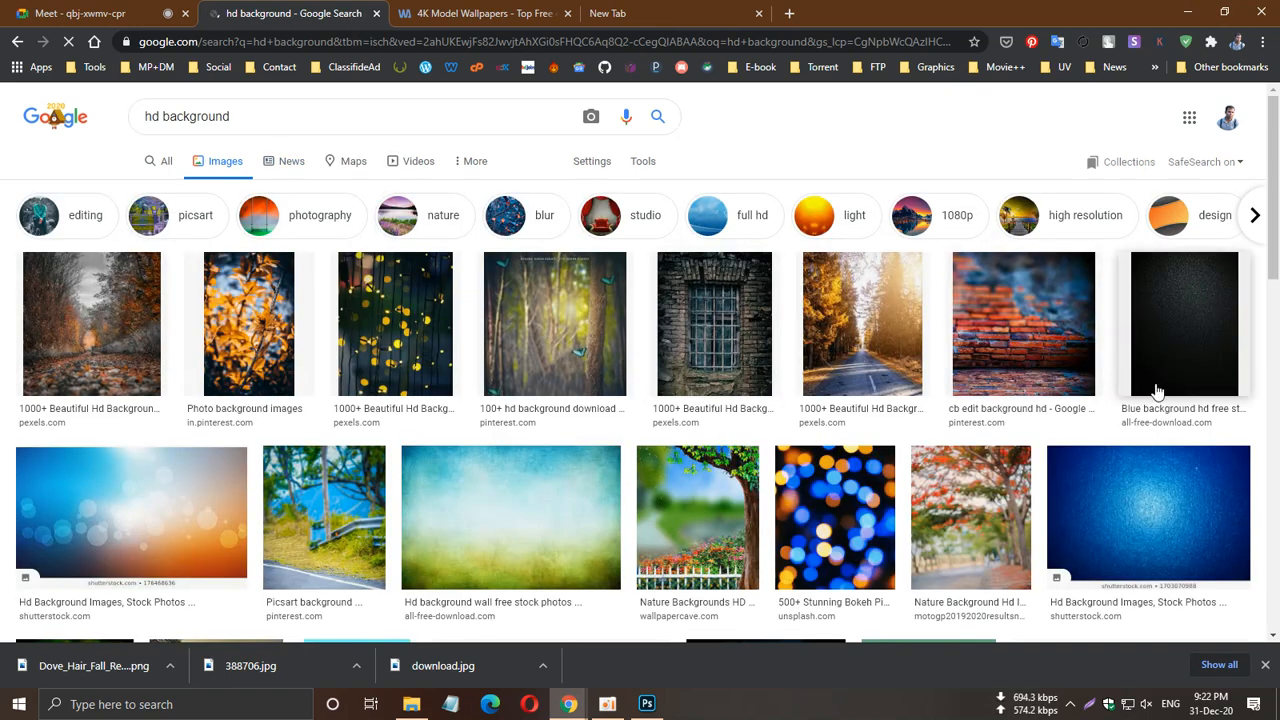
Look through the HD background image results for a backdrop suitable for the design.
scroll(1157, 390, "down", 2)
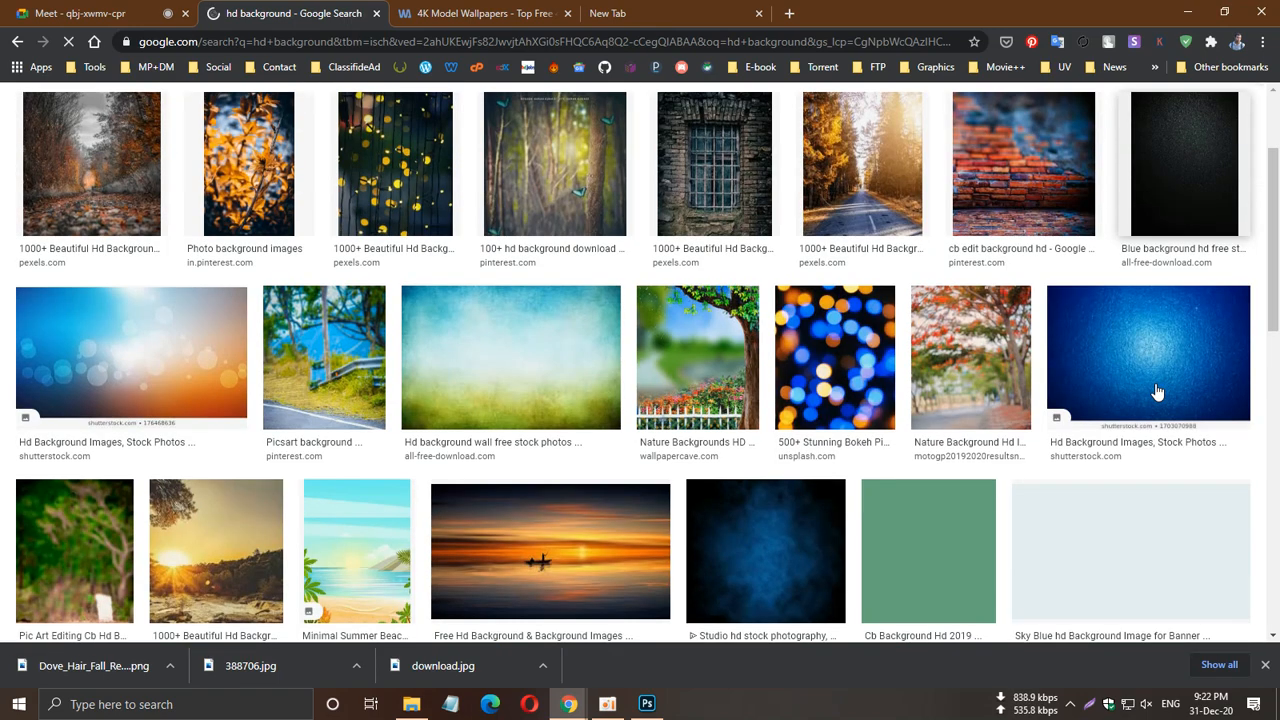
scroll(1157, 390, "down", 2)
scroll(1157, 390, "down", 1)
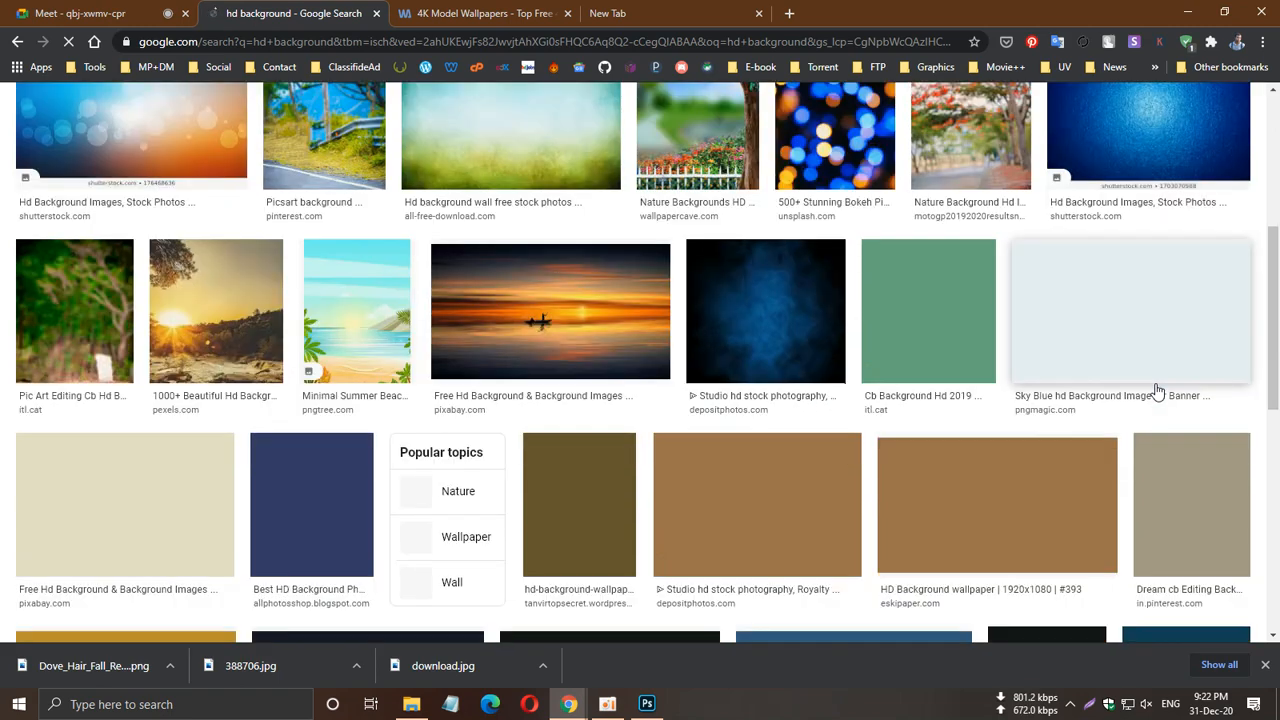
scroll(1157, 390, "down", 1)
scroll(1157, 390, "down", 1)
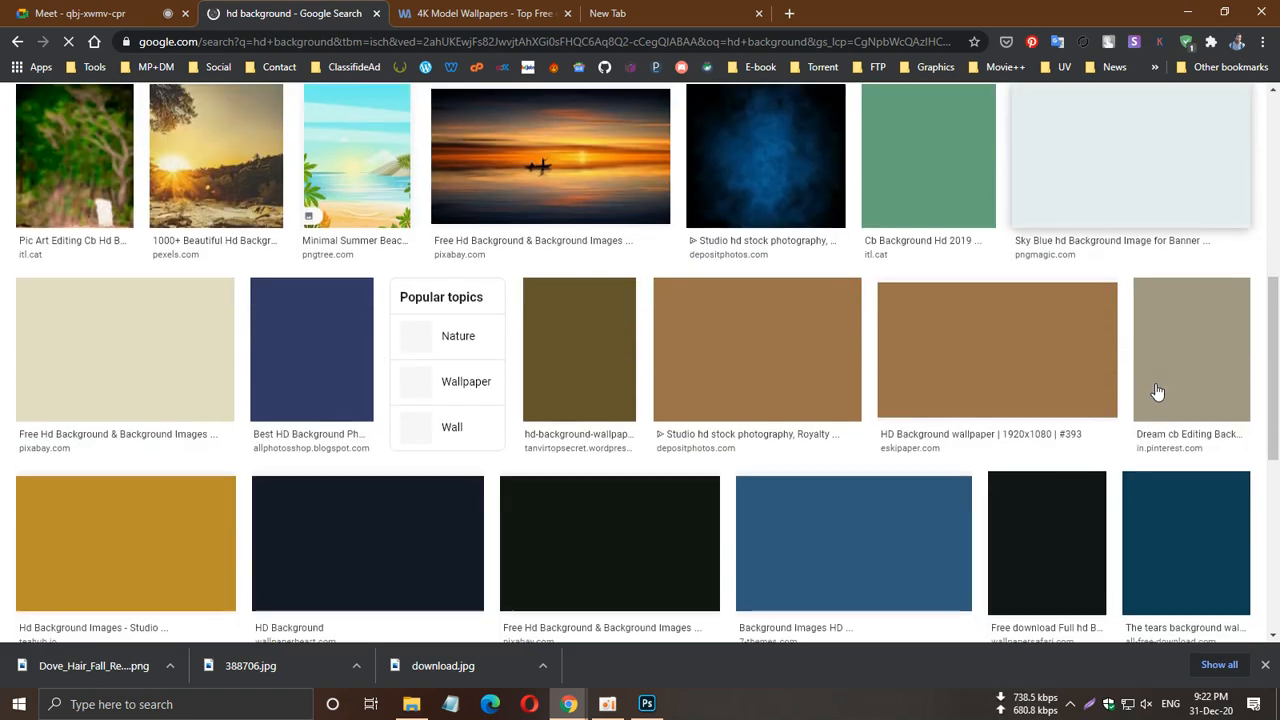
scroll(1157, 390, "up", 3)
scroll(1157, 390, "up", 4)
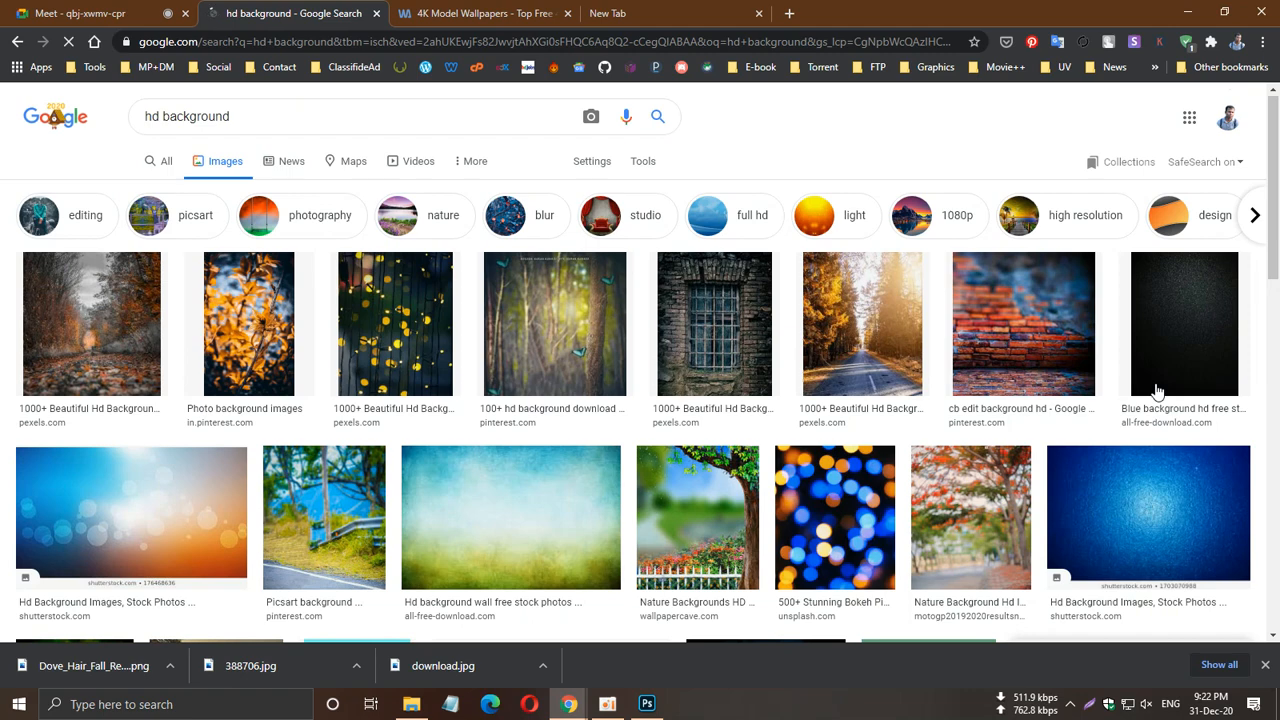
scroll(1157, 390, "down", 1)
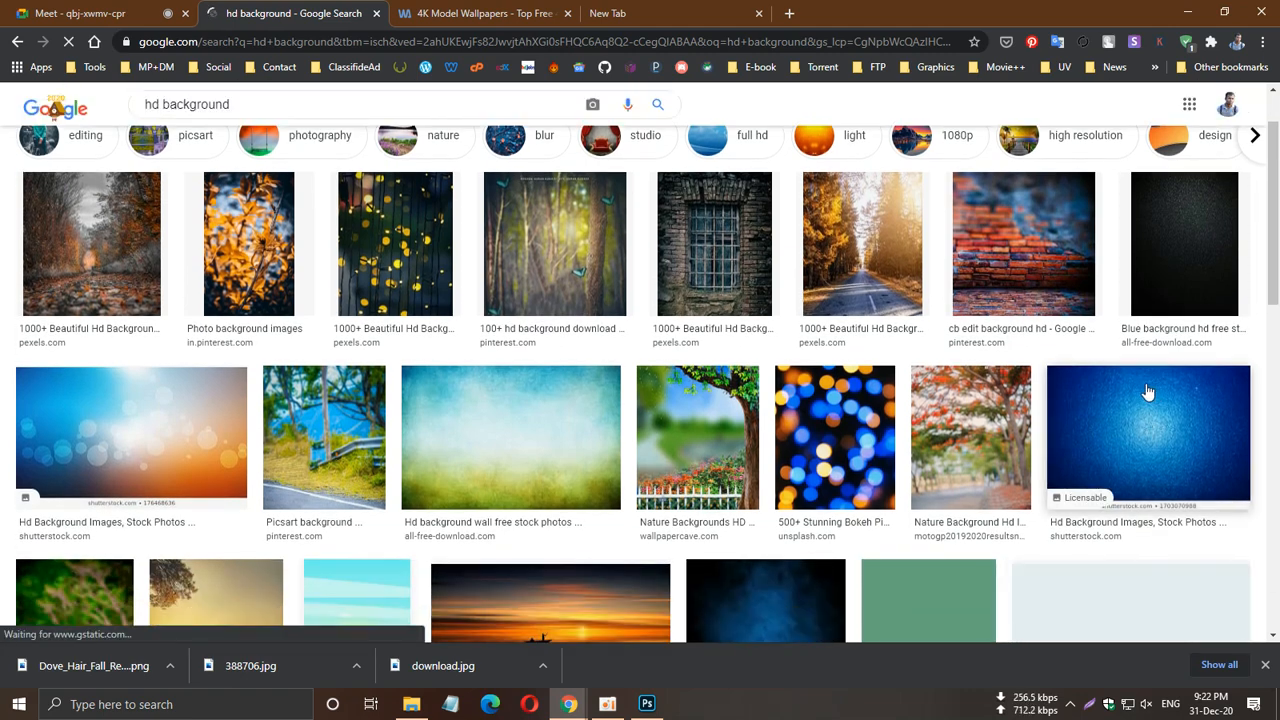
scroll(1148, 392, "up", 1)
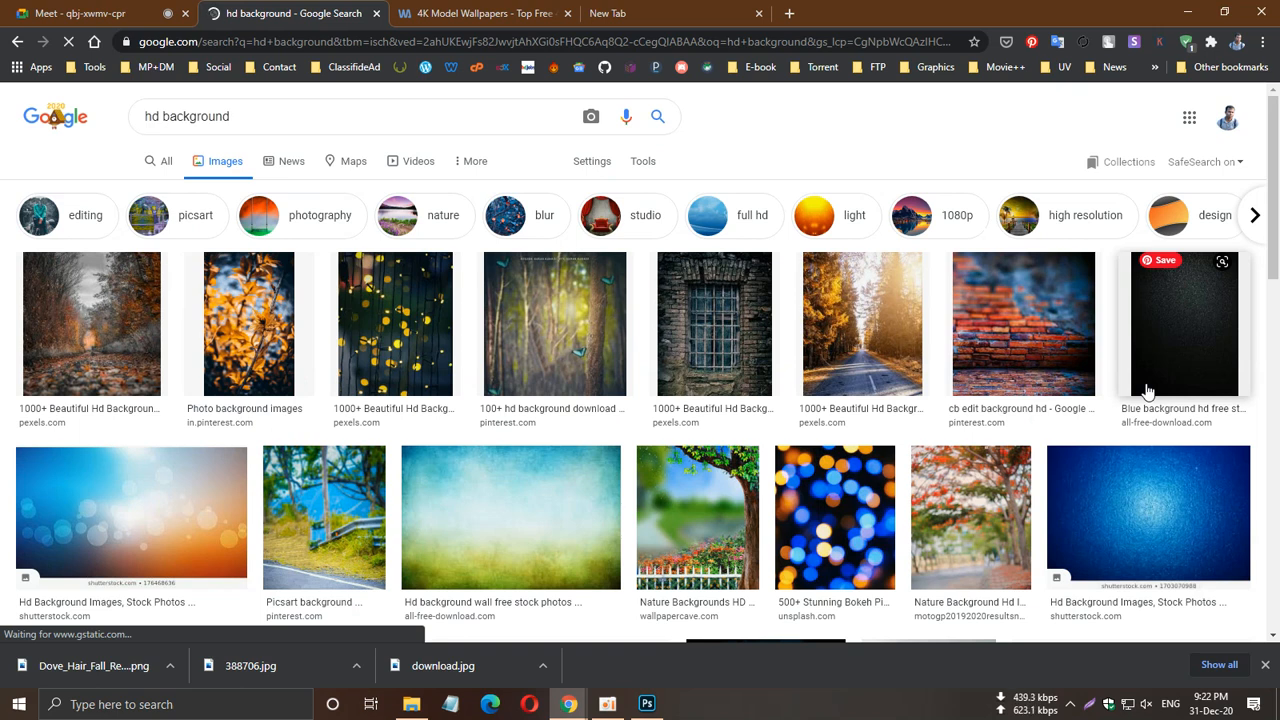
Filter the HD background results to full hd, preview the blurred blue-orange Shutterstock image and look through the other backdrops.
left_click(733, 218)
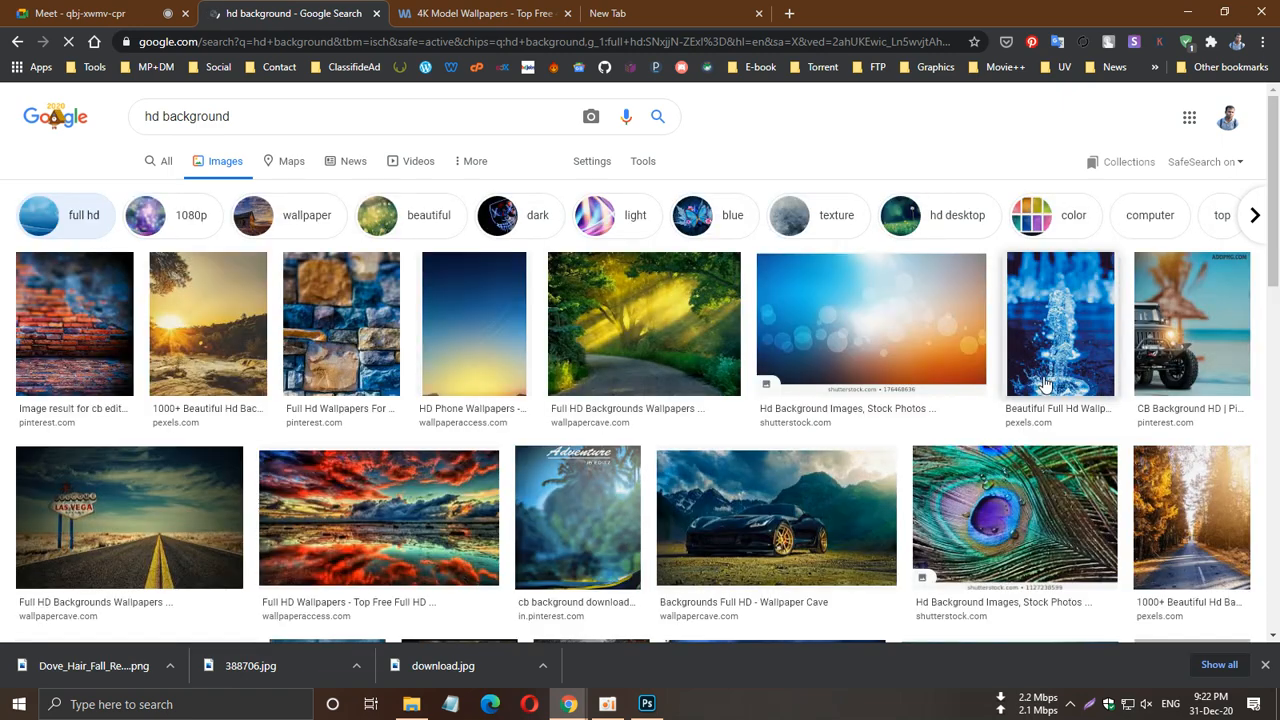
scroll(1043, 383, "down", 3)
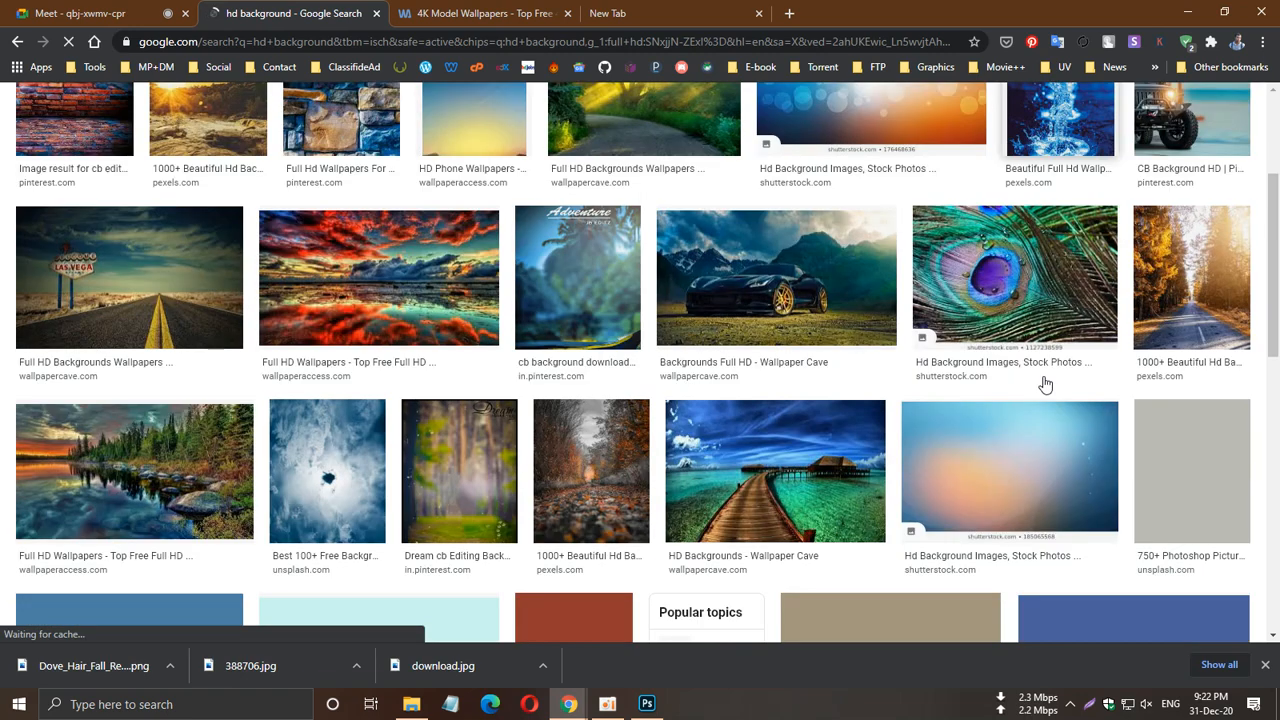
scroll(1043, 383, "down", 3)
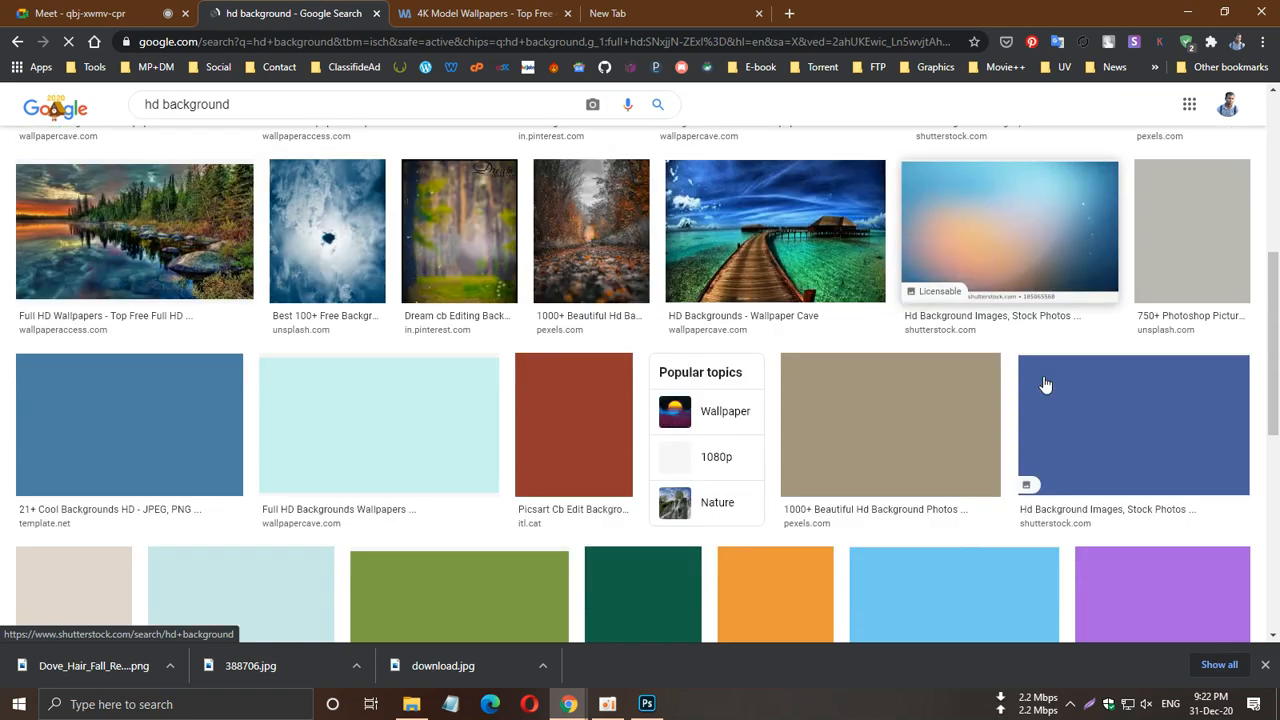
left_click(1021, 259)
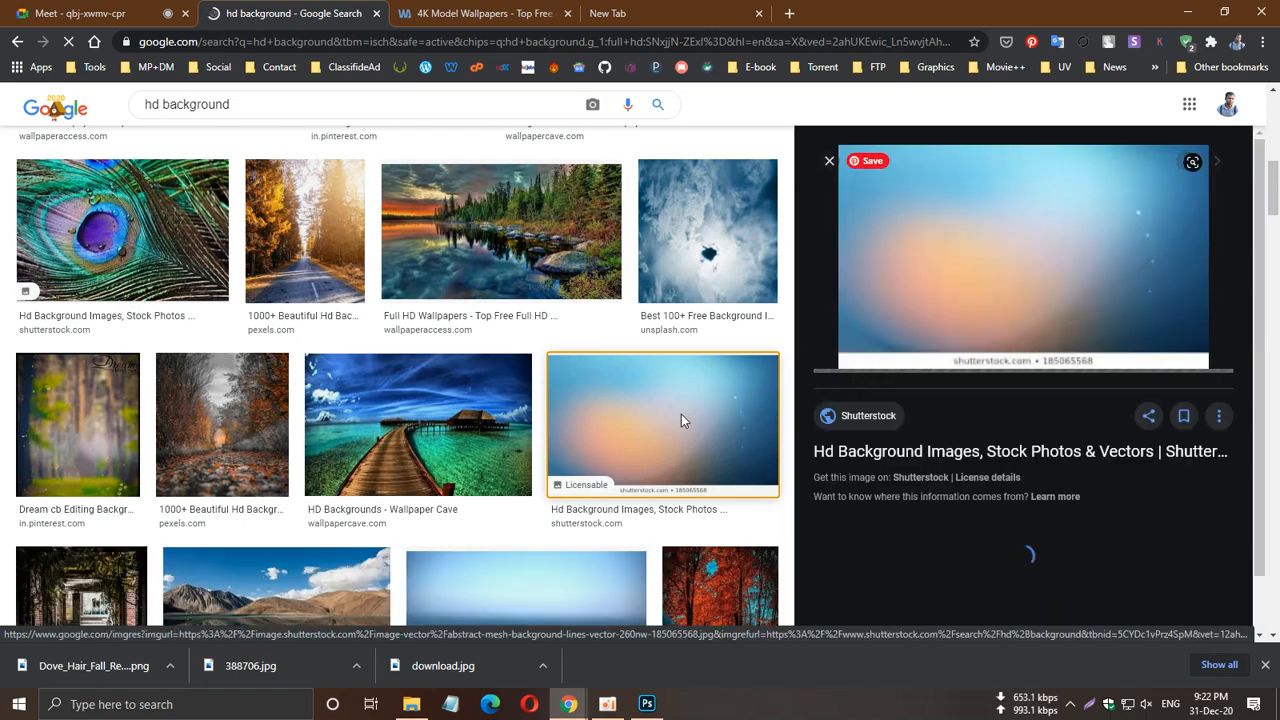
scroll(679, 414, "up", 4)
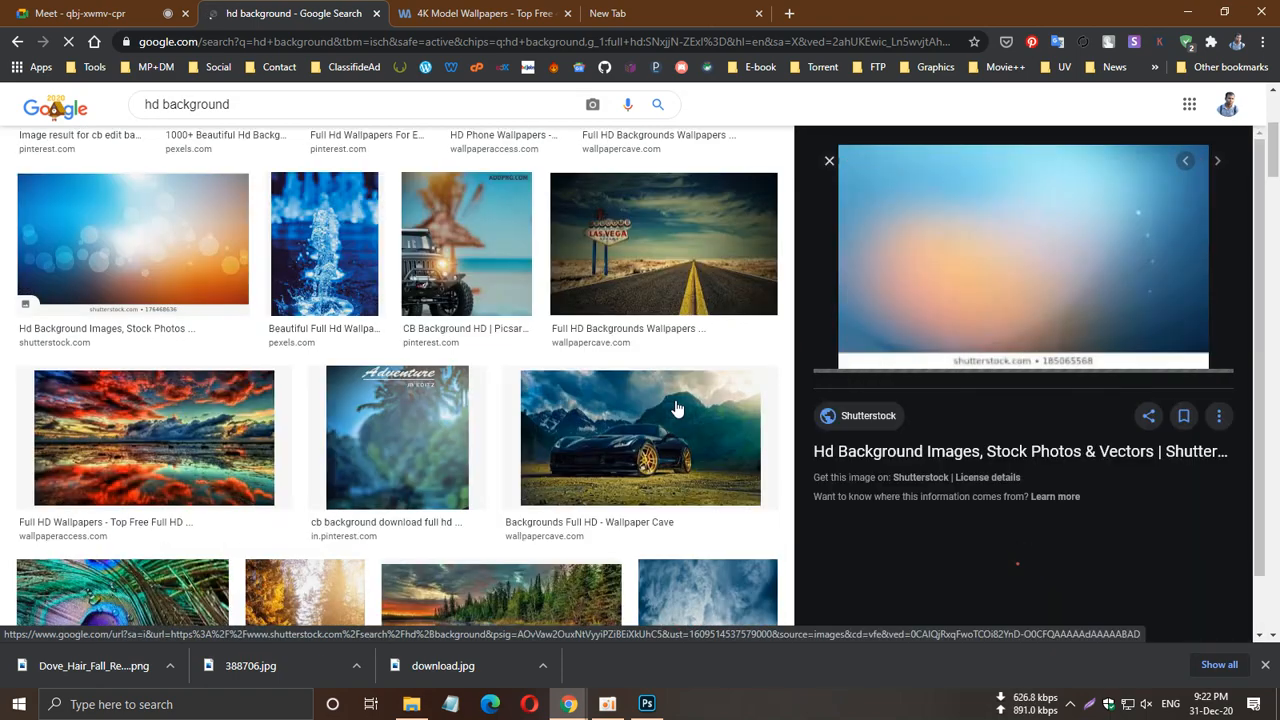
scroll(677, 409, "down", 5)
scroll(677, 409, "up", 3)
scroll(677, 409, "down", 10)
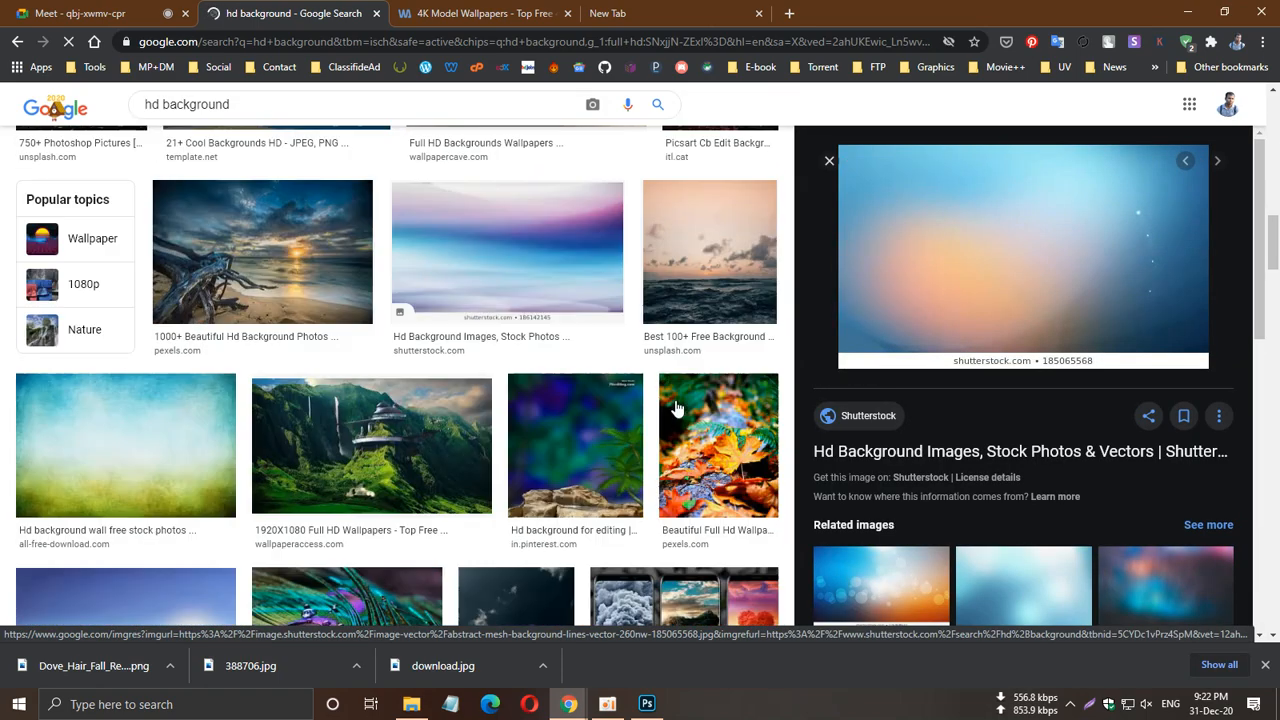
scroll(677, 409, "up", 15)
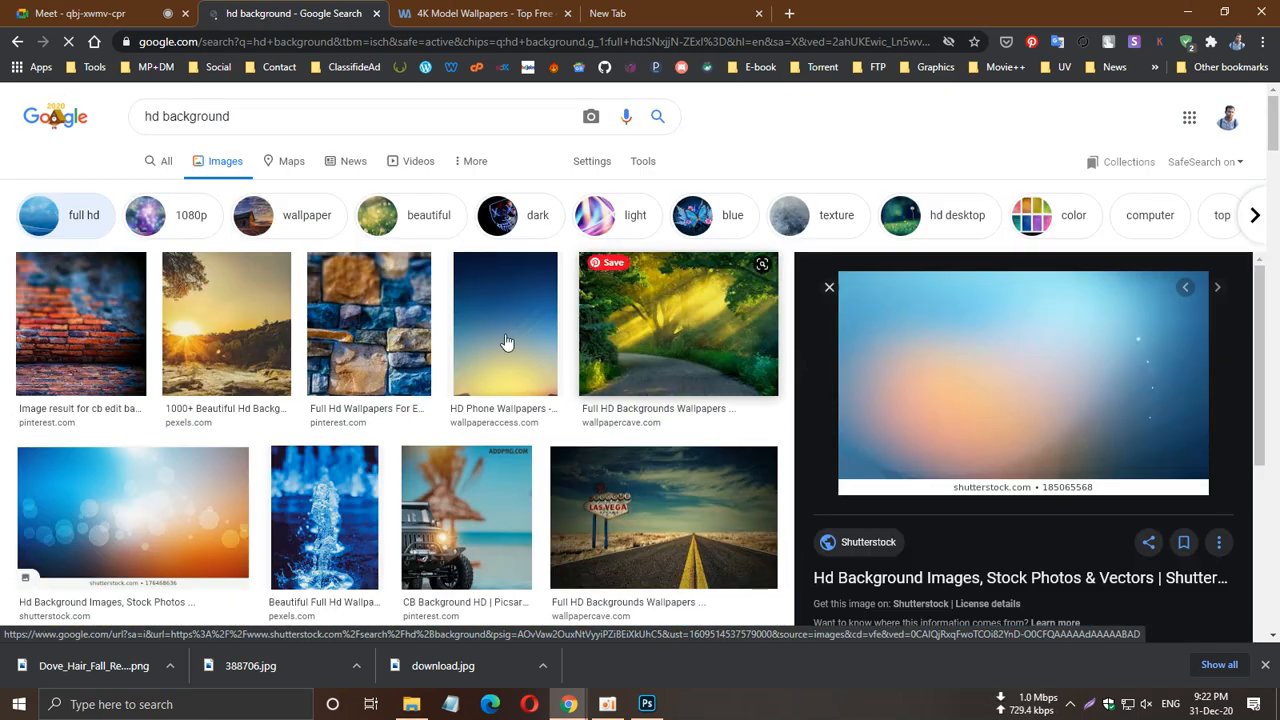
Change the image search to "hd background water on glass".
left_click(268, 123)
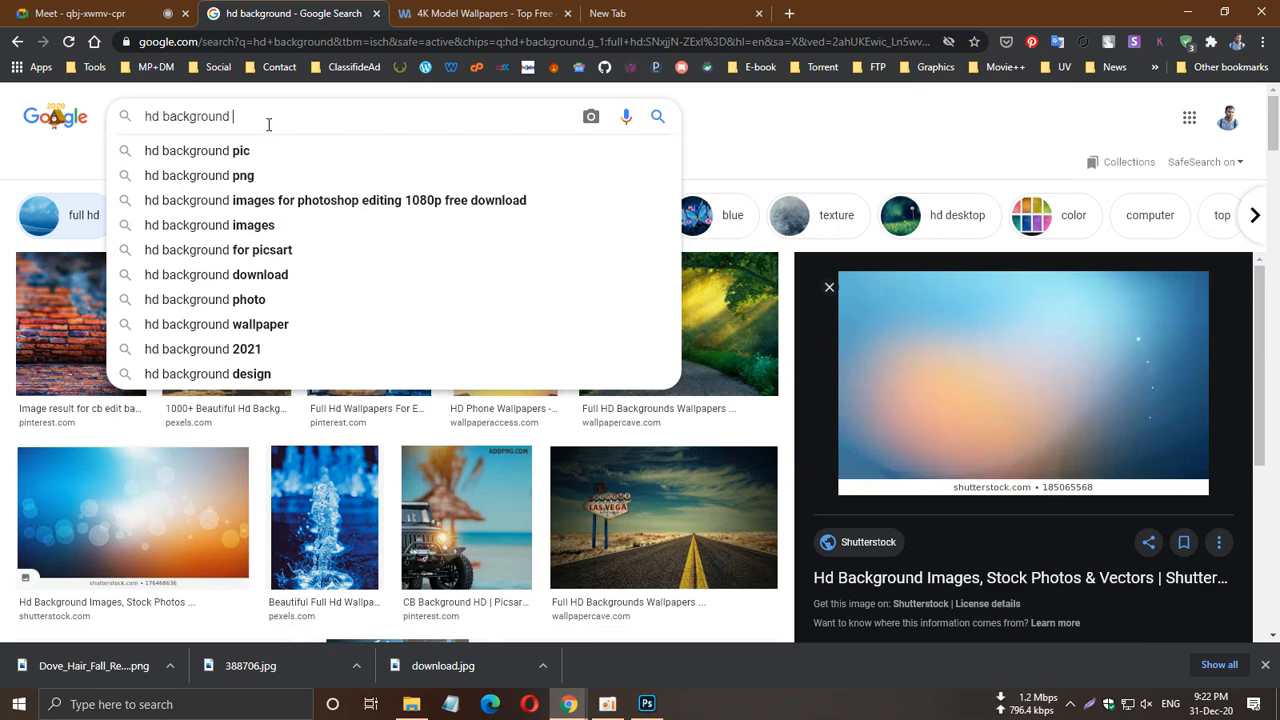
type("wateer")
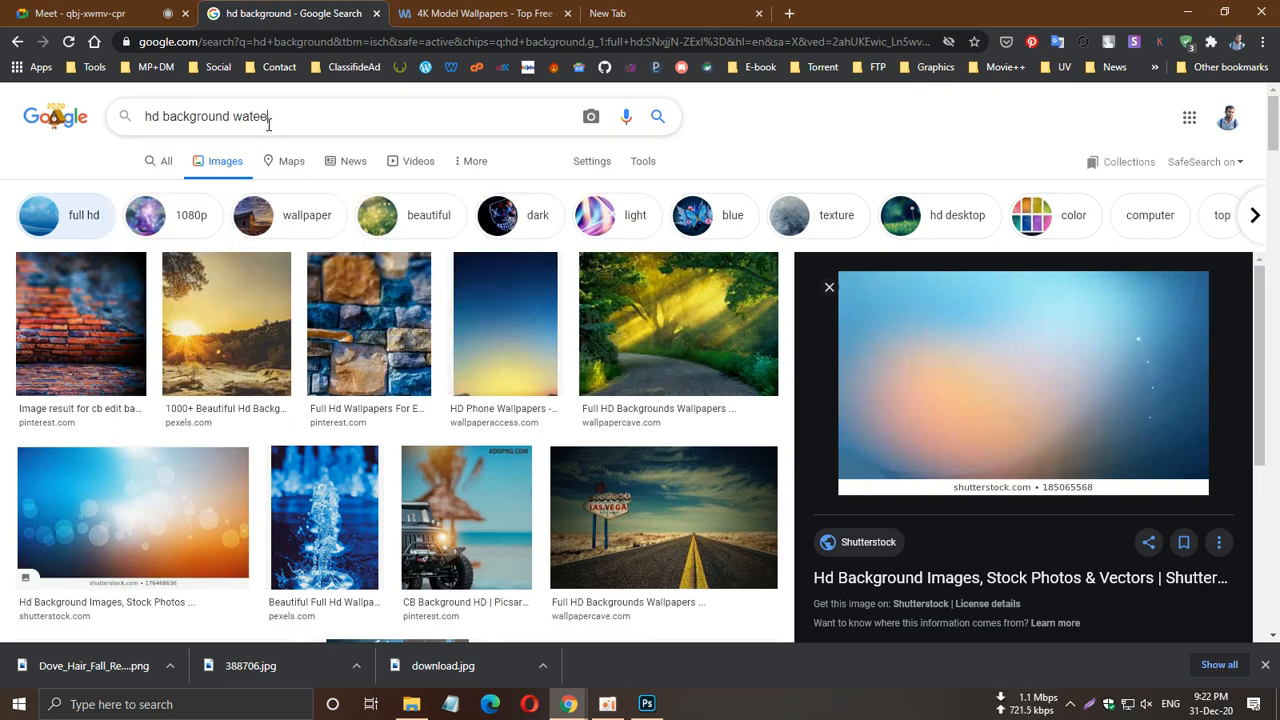
key("BackSpace")
key("BackSpace")
type("r ")
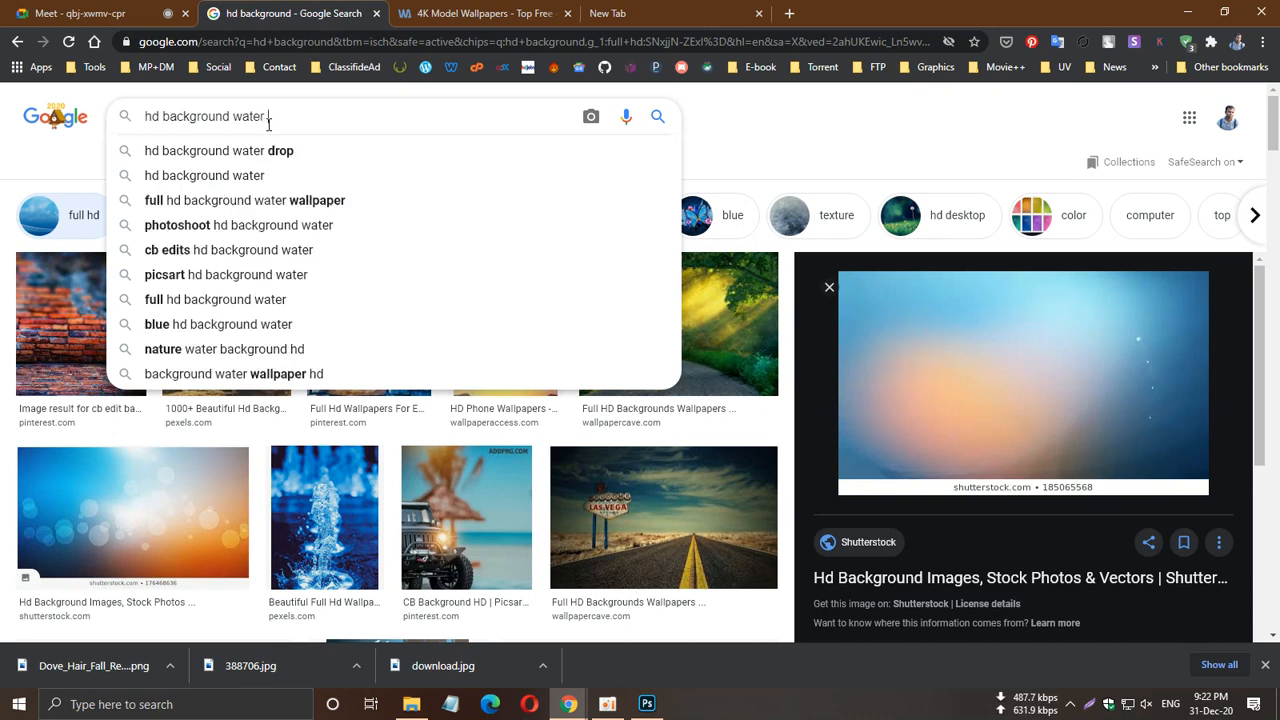
type("on g")
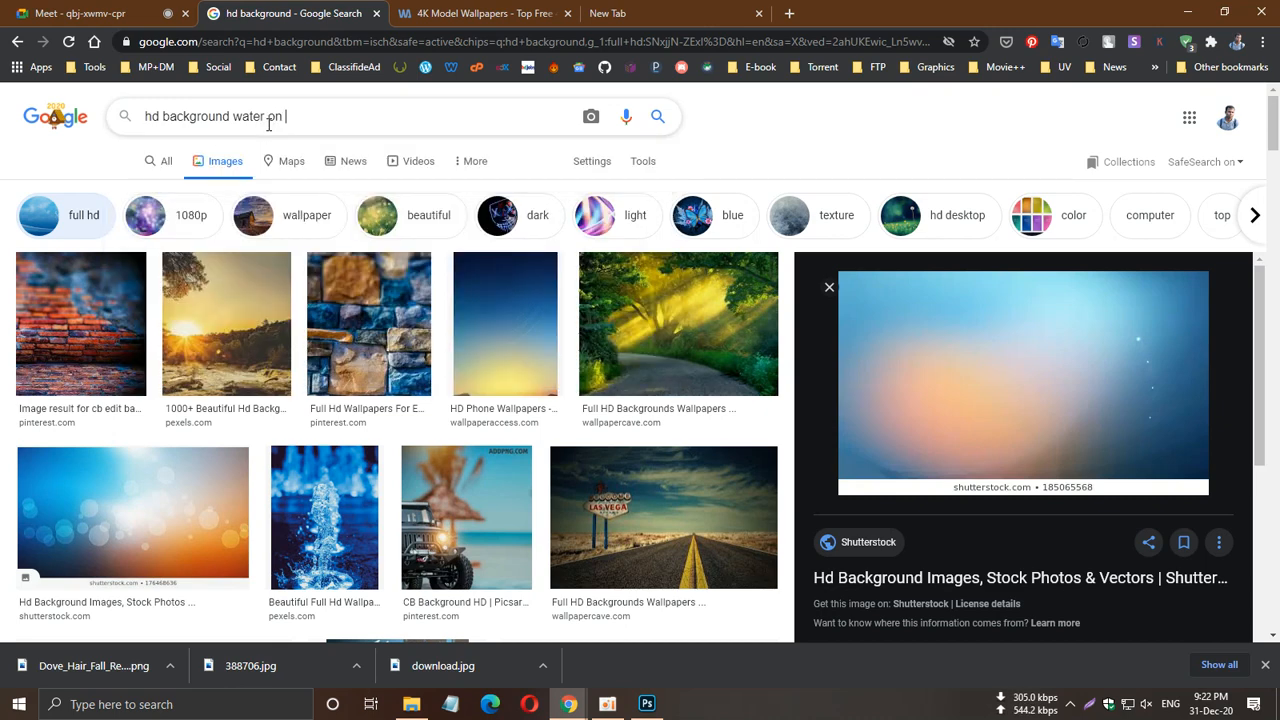
type("lass")
key("Return")
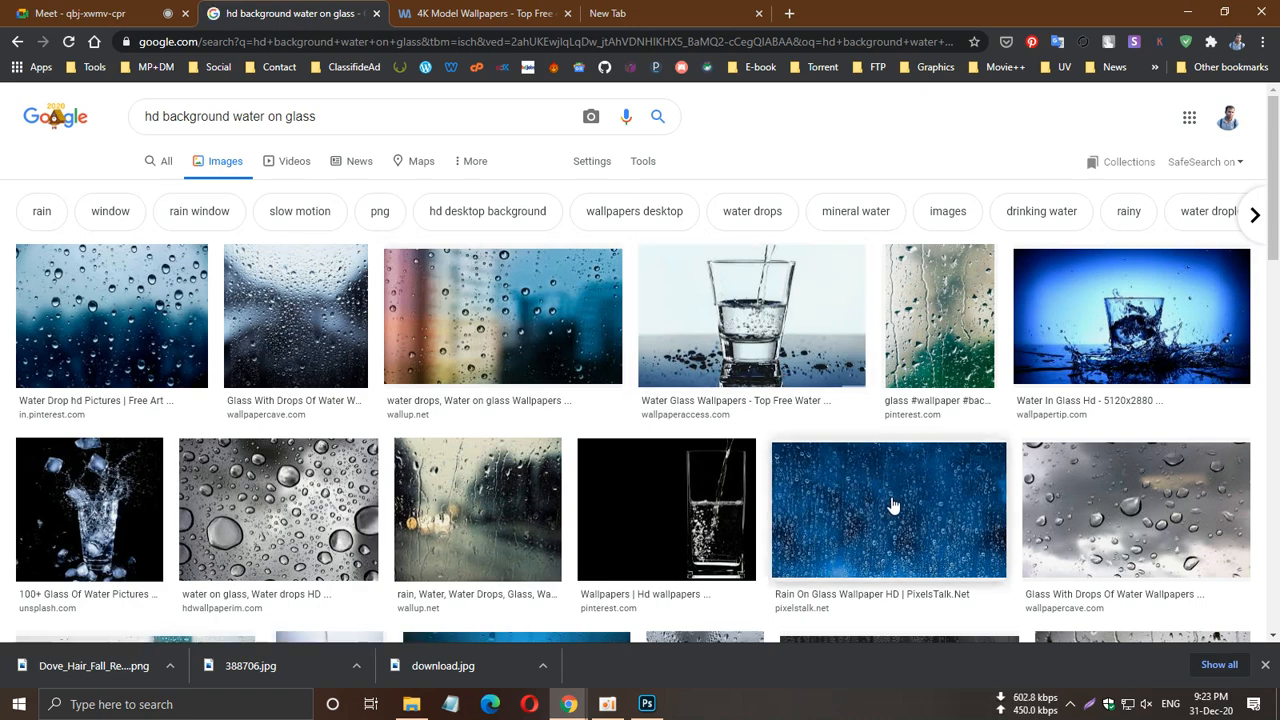
Open the PixelsTalk source page of the blue Rain On Glass Wallpaper HD result and close the unneeded pages.
left_click(893, 505)
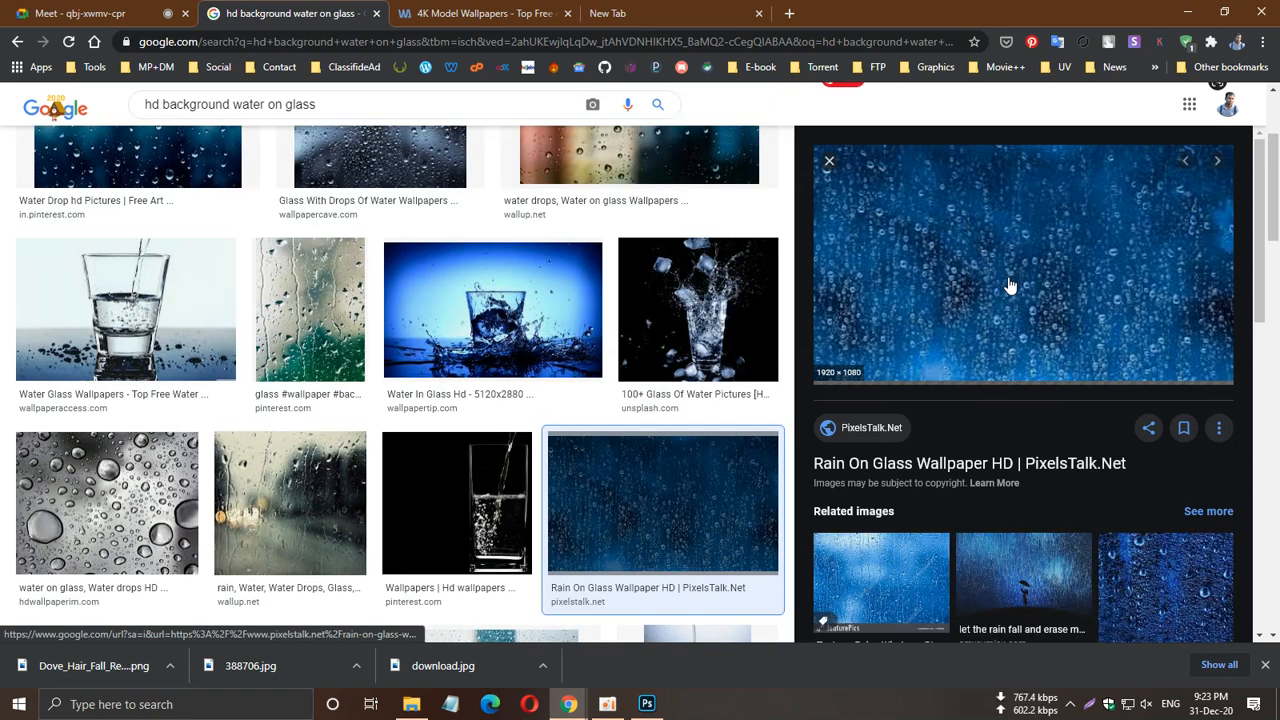
right_click(1010, 285)
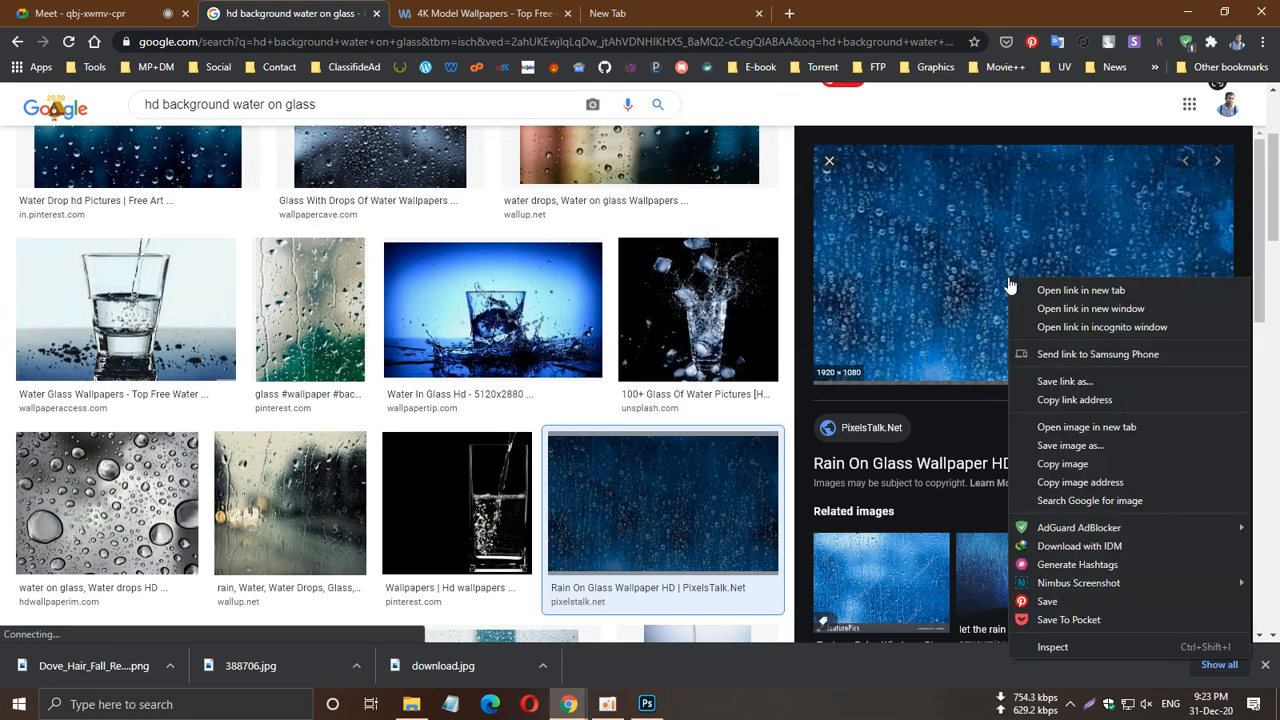
left_click(968, 405)
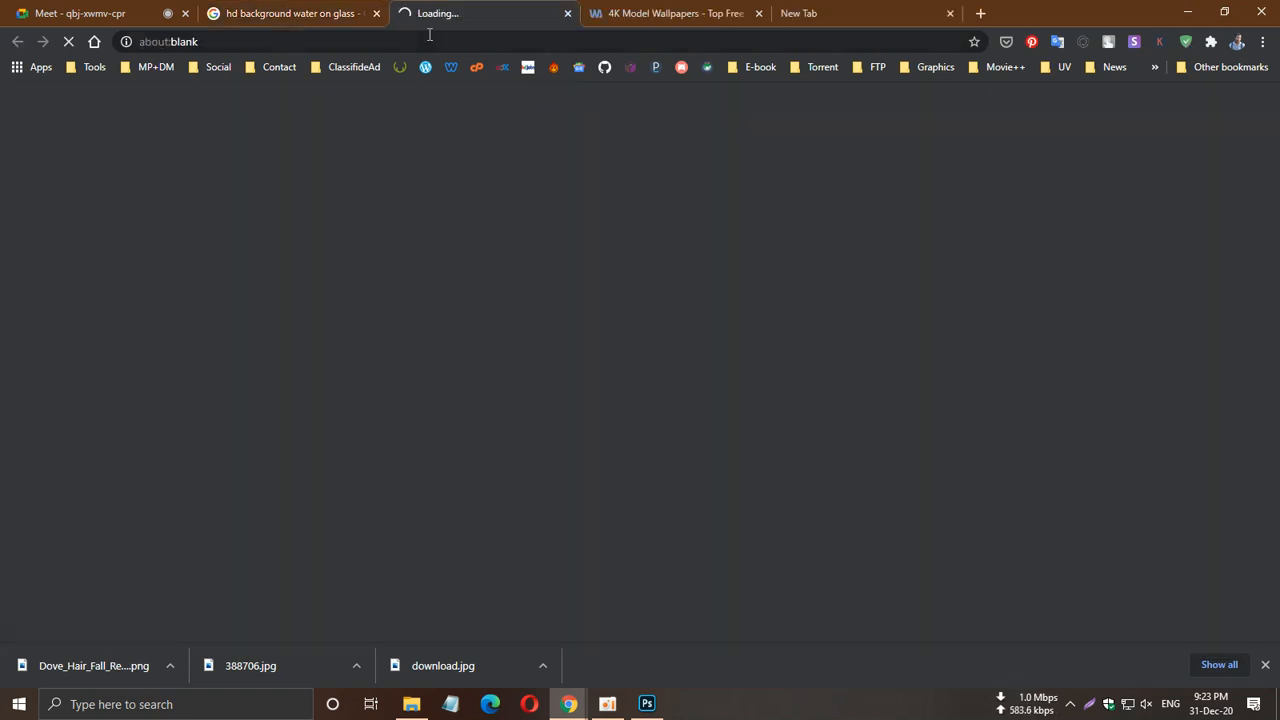
left_click(567, 13)
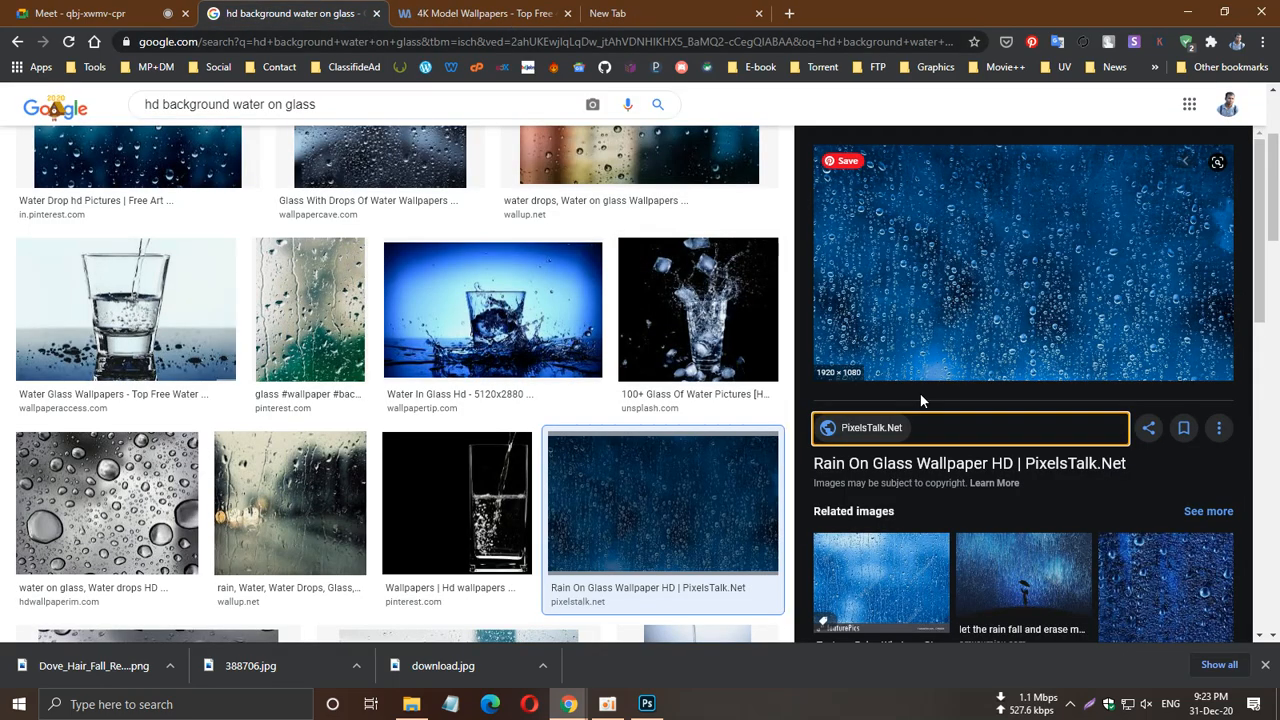
left_click(930, 465)
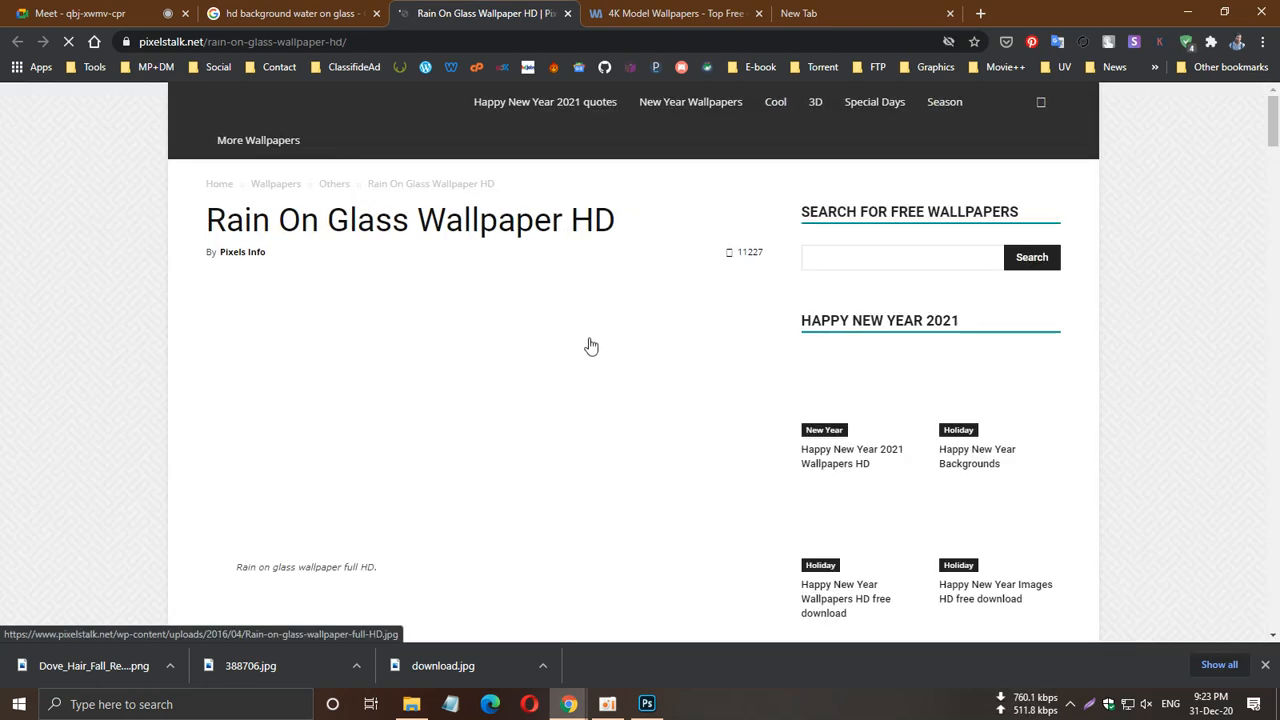
left_click(758, 13)
left_click(758, 13)
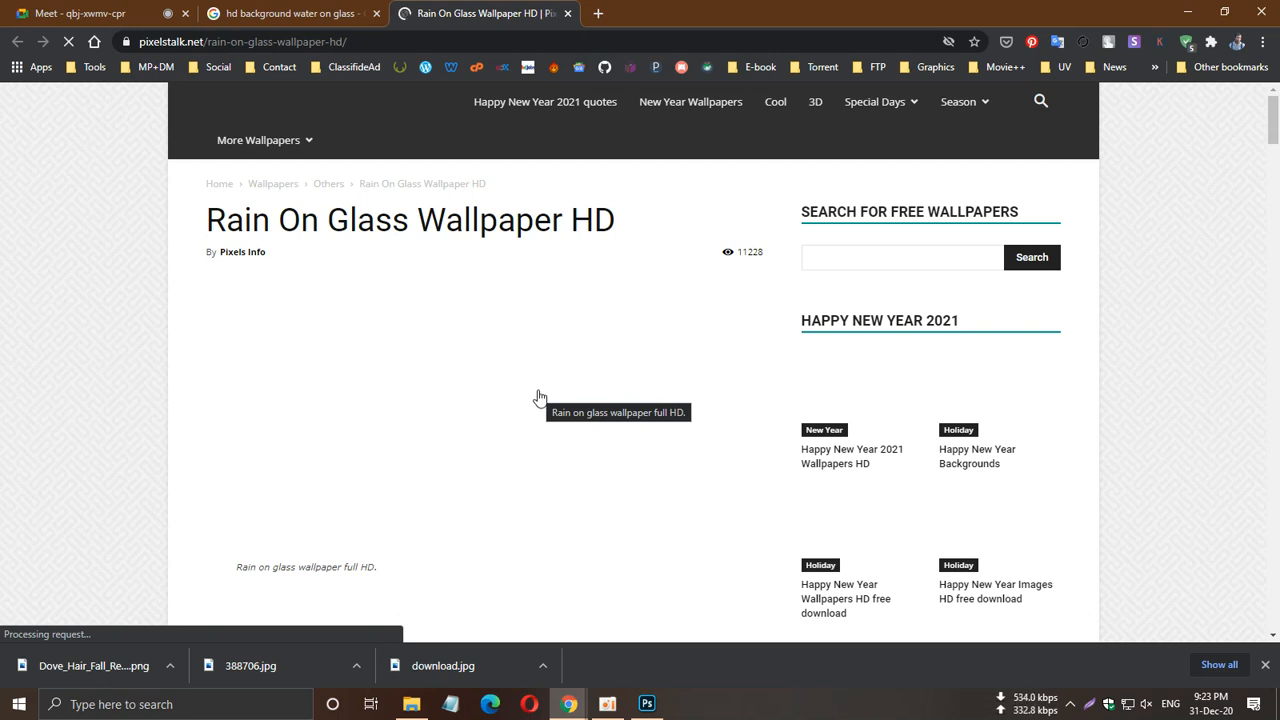
Enlarge the blue rain-on-glass wallpaper and save it to Downloads as Rain-on-glass-wallpaper-full-HD.jpg.
scroll(540, 399, "down", 2)
scroll(540, 399, "up", 2)
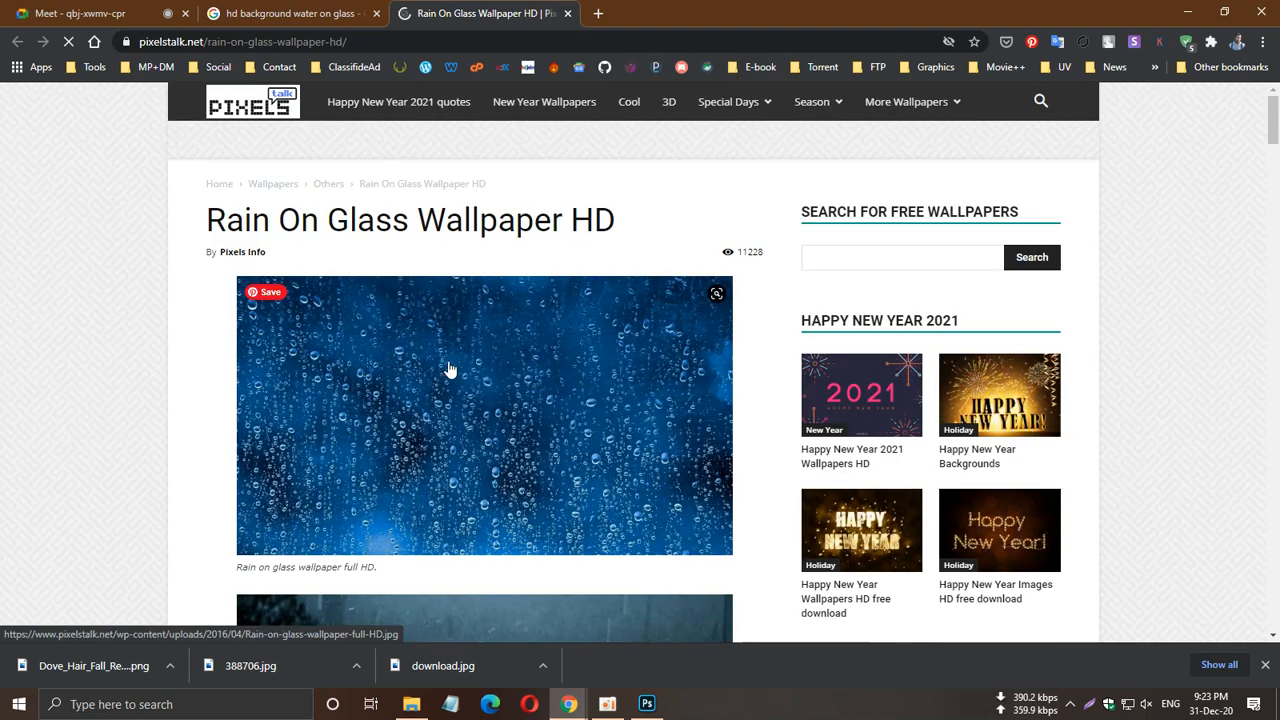
scroll(451, 371, "down", 3)
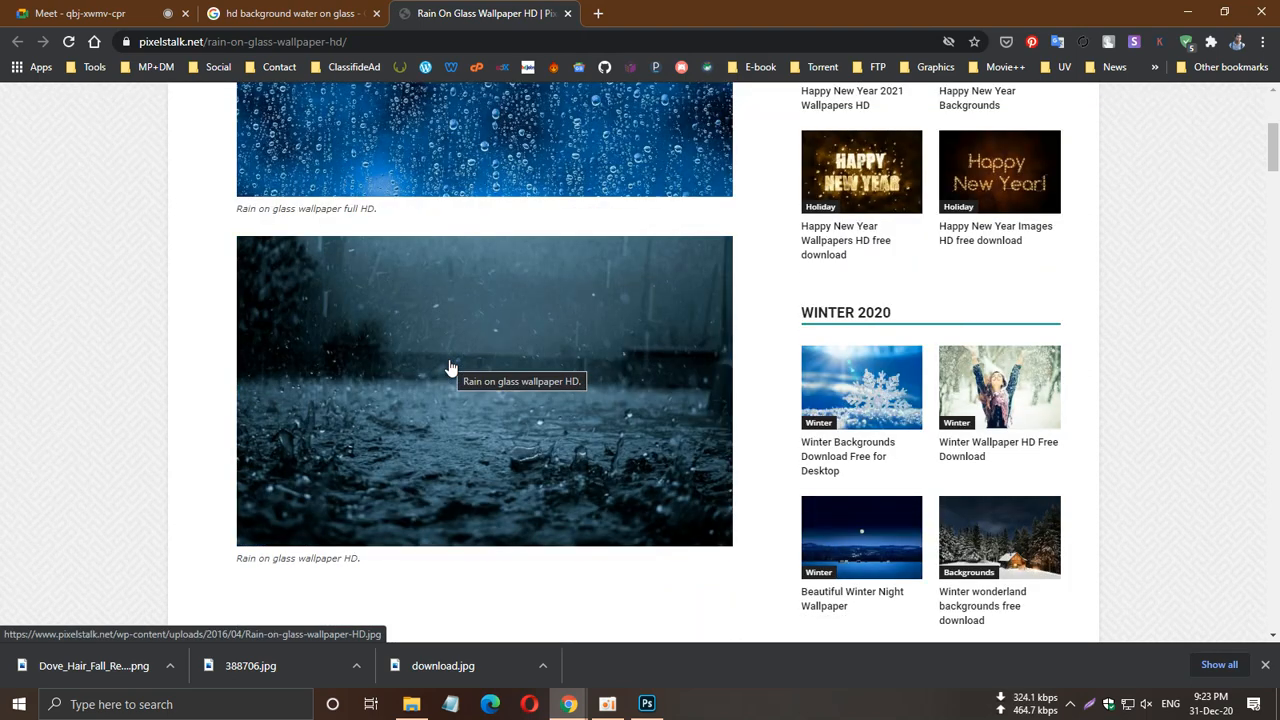
scroll(451, 369, "up", 3)
right_click(464, 347)
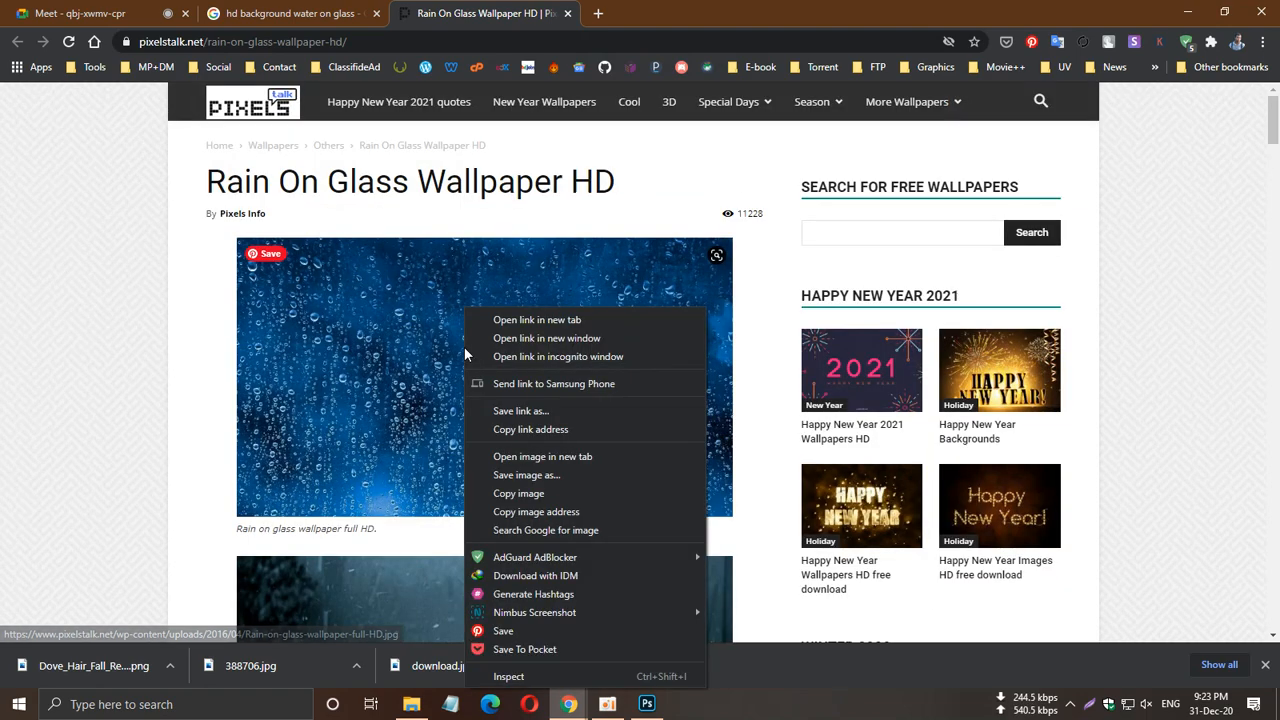
left_click(397, 362)
left_click(397, 365)
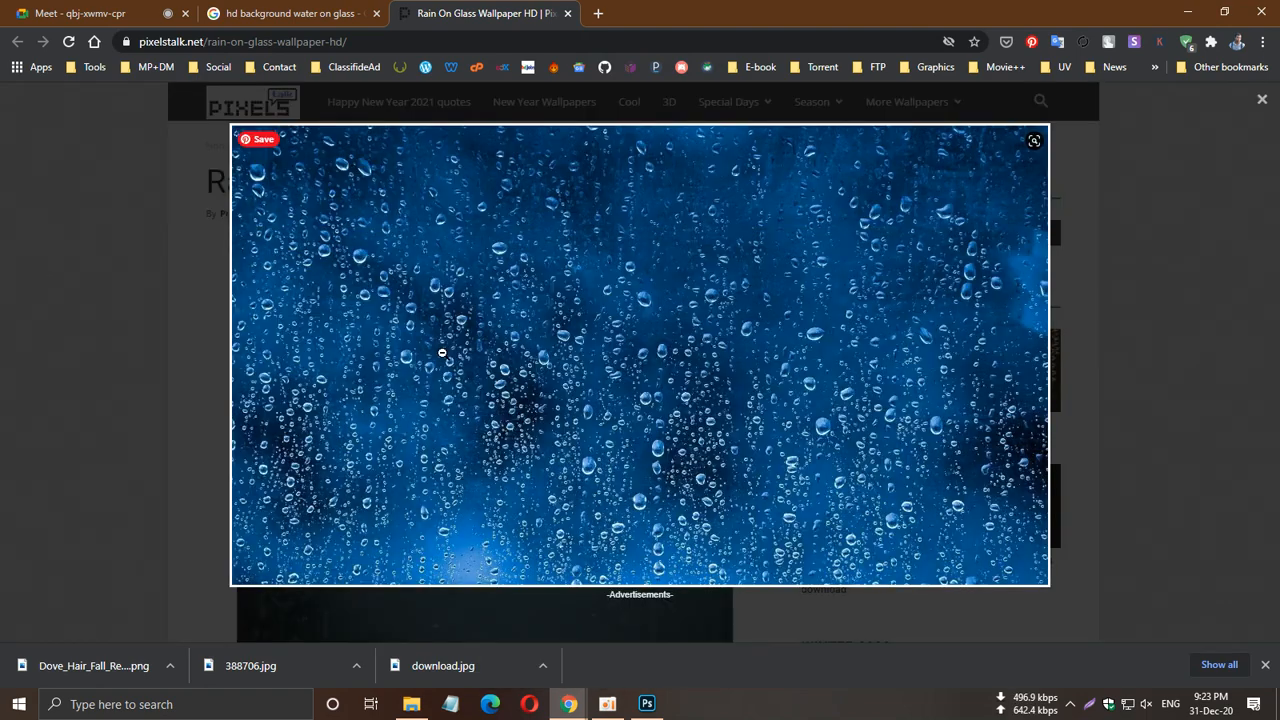
right_click(574, 306)
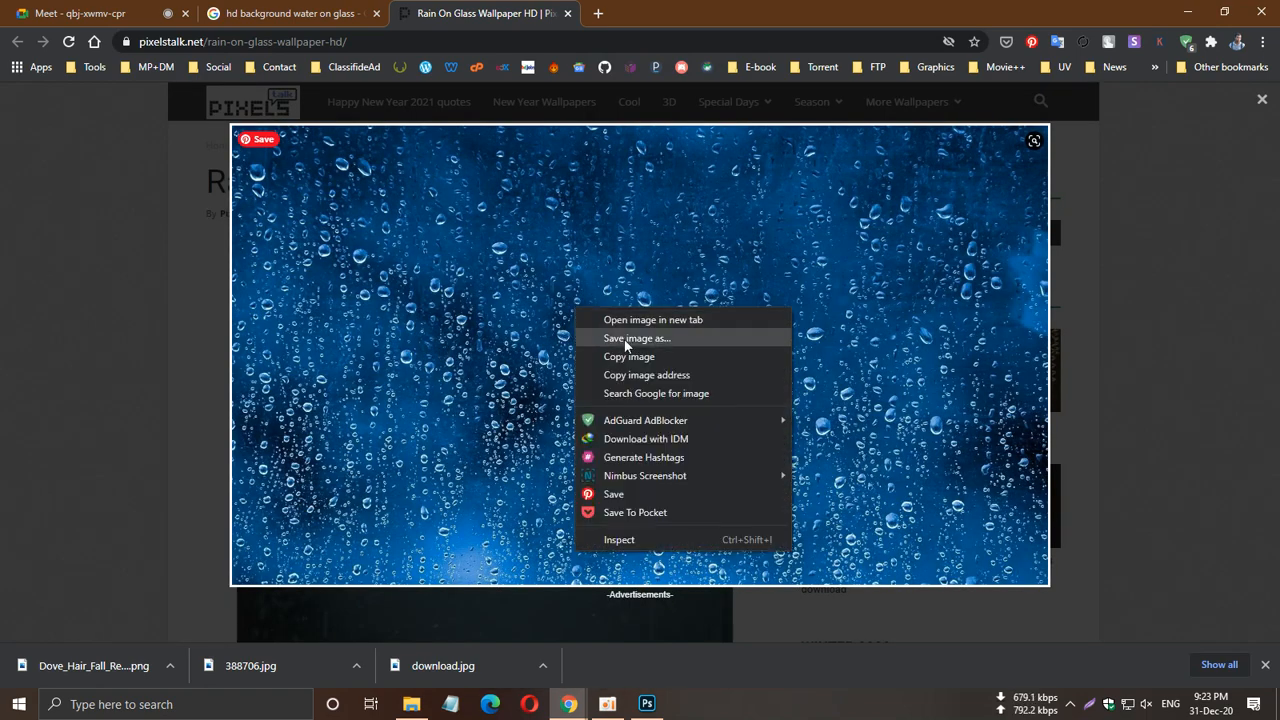
left_click(645, 337)
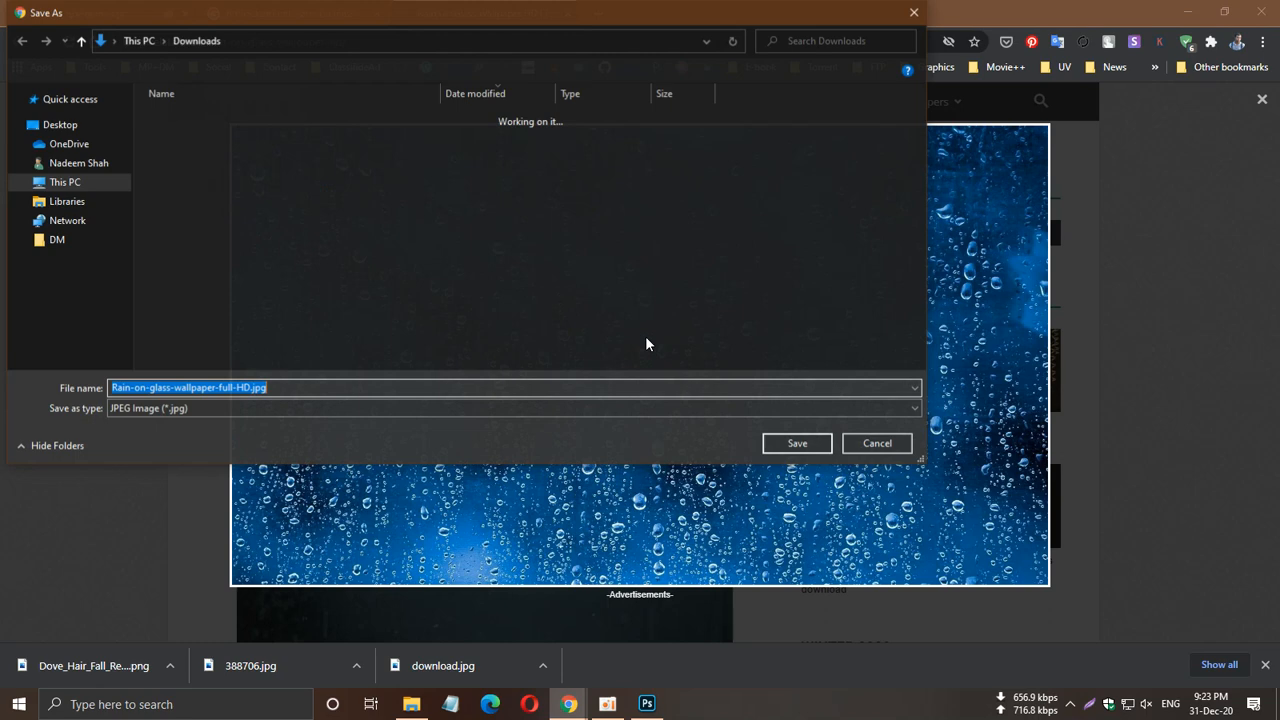
key("Return")
Close the wallpaper pages, switch to Photoshop and place Rain-on-glass-wallpaper-full-HD.jpg from Downloads into the 388706.jpg document.
left_click(377, 14)
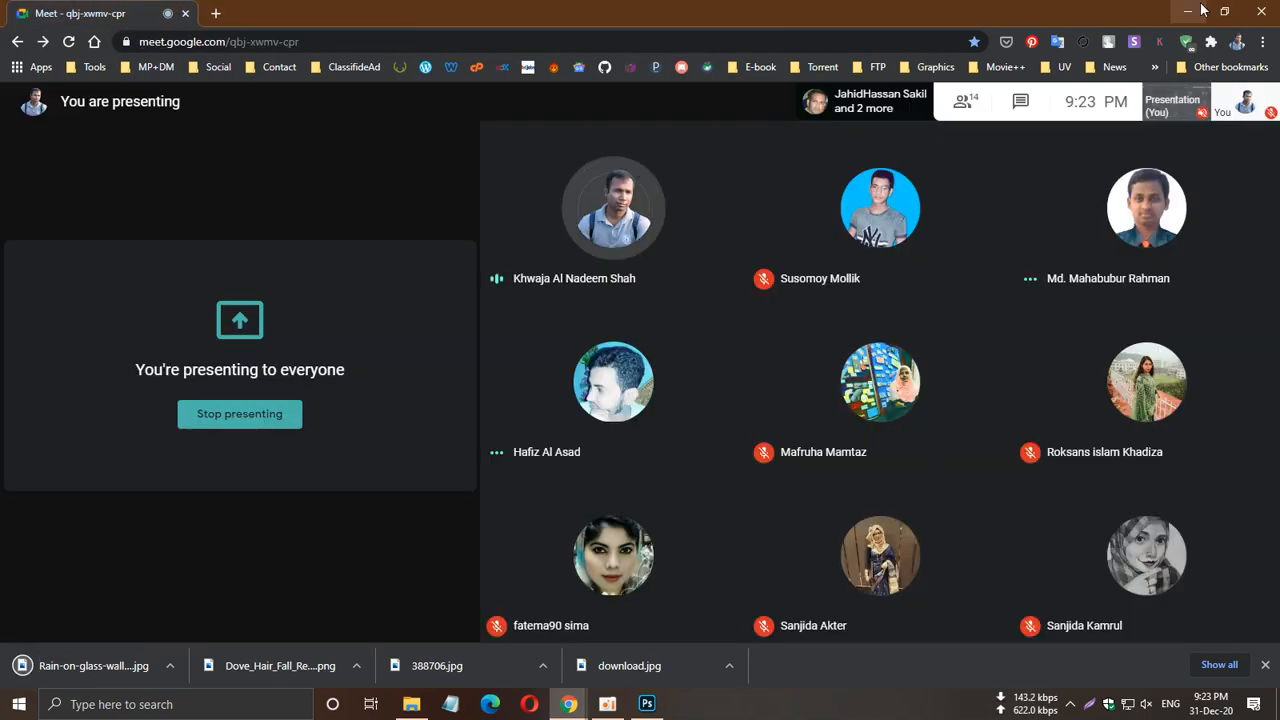
left_click(1199, 11)
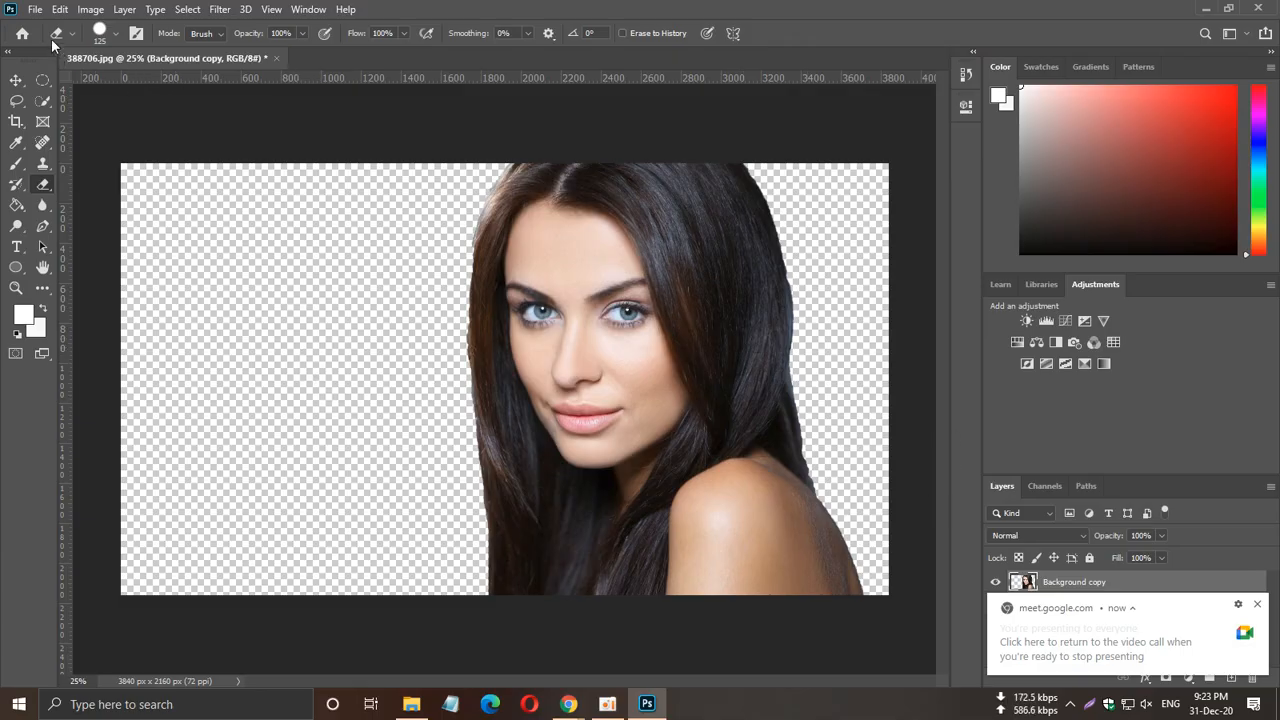
left_click(411, 704)
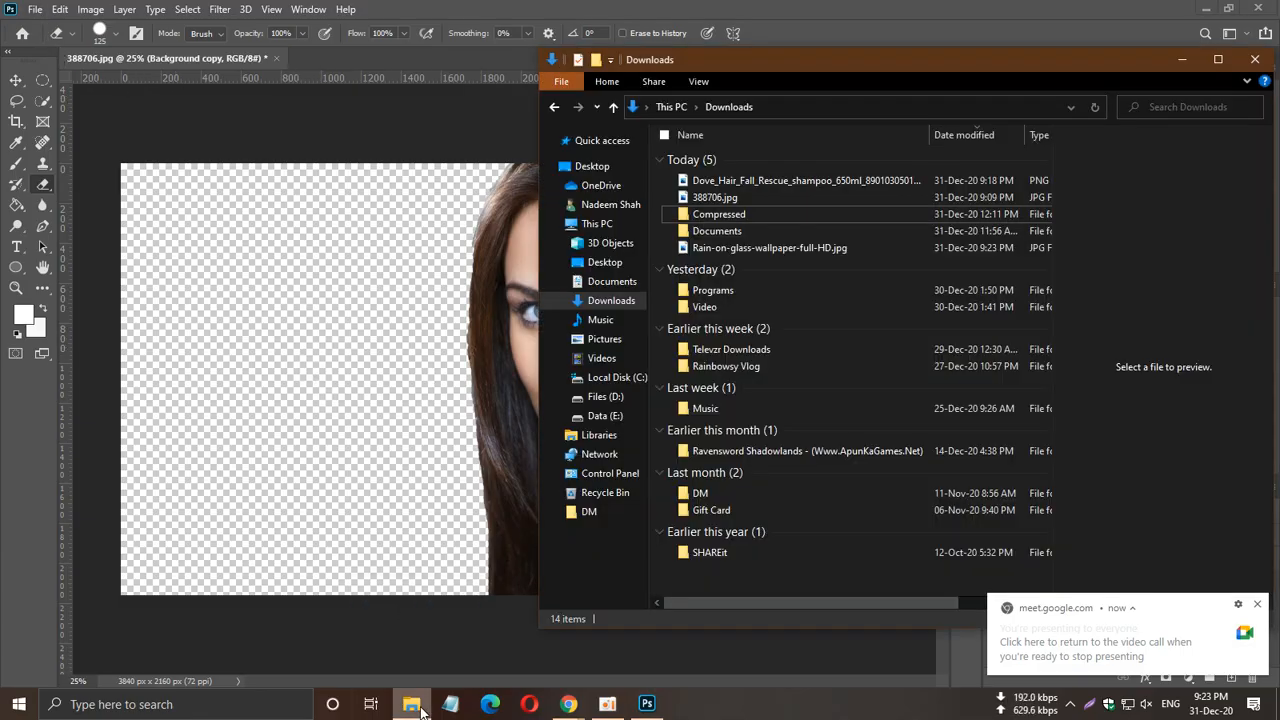
left_click(763, 196)
left_click(769, 249)
left_click_drag(769, 249, 308, 350)
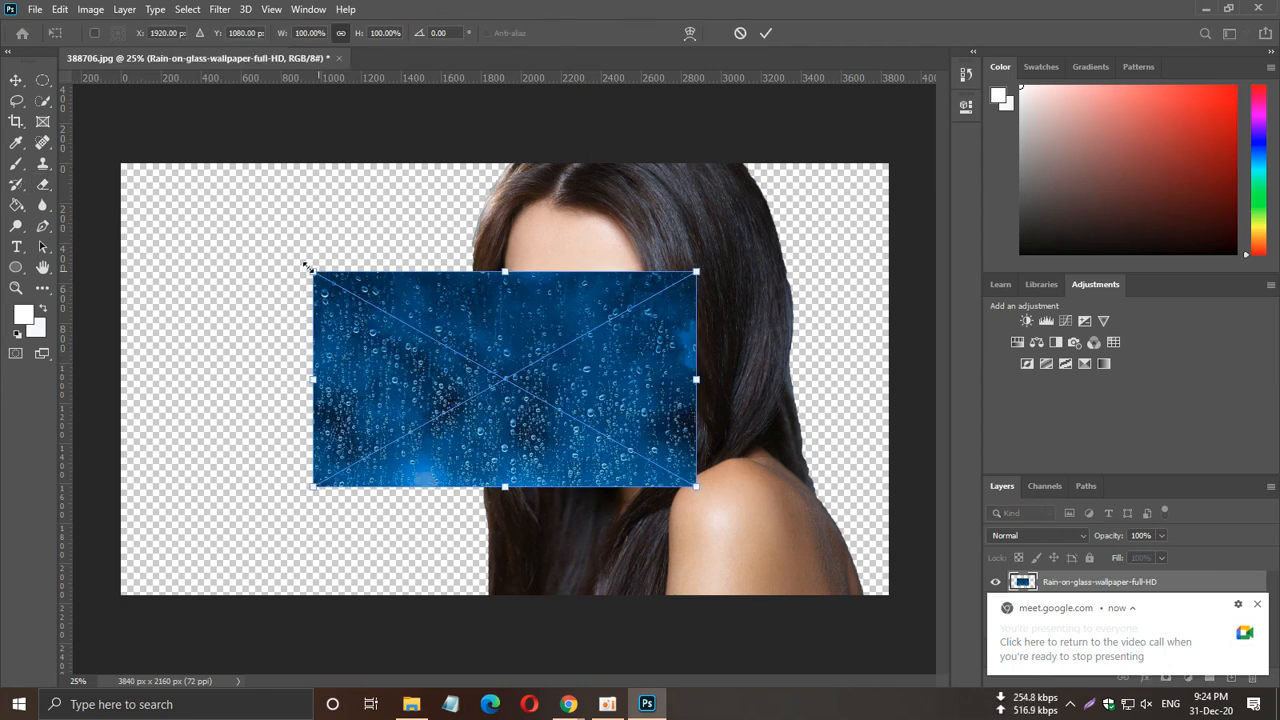
Scale the placed rain wallpaper to 200% so it covers the whole canvas and apply the transform.
left_click_drag(307, 268, 121, 165)
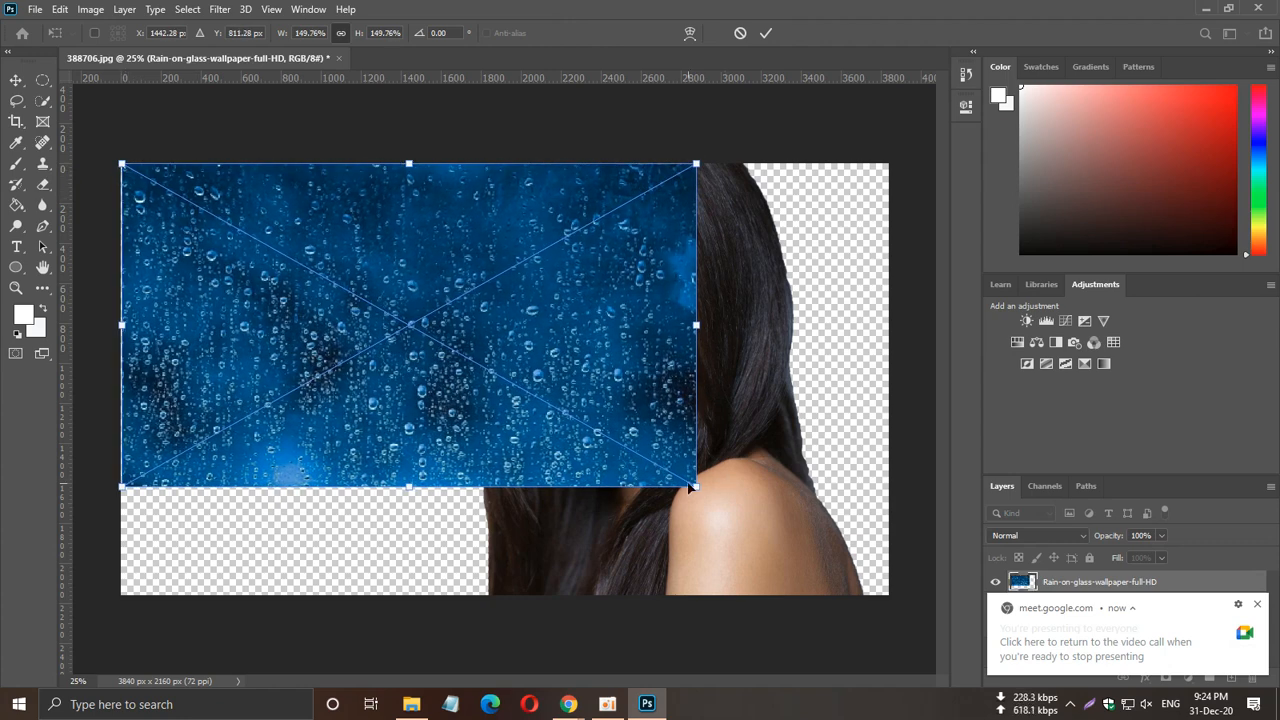
left_click_drag(692, 488, 882, 598)
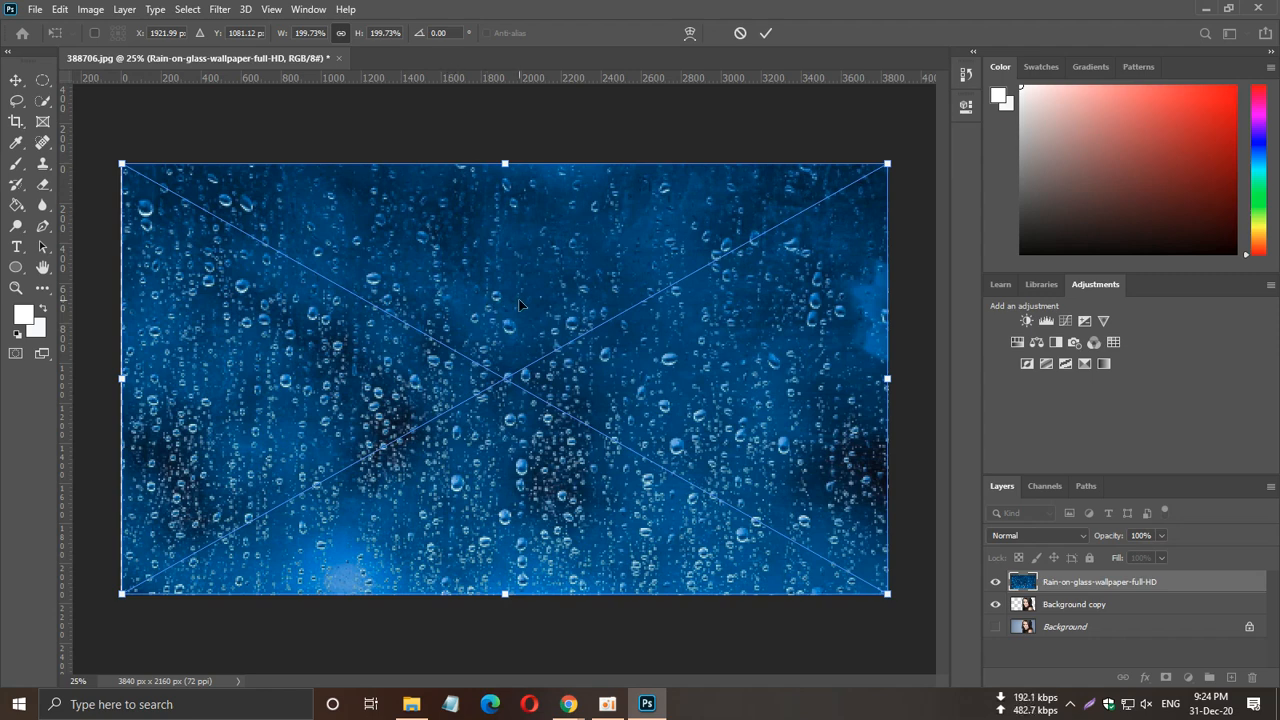
left_click_drag(549, 296, 547, 297)
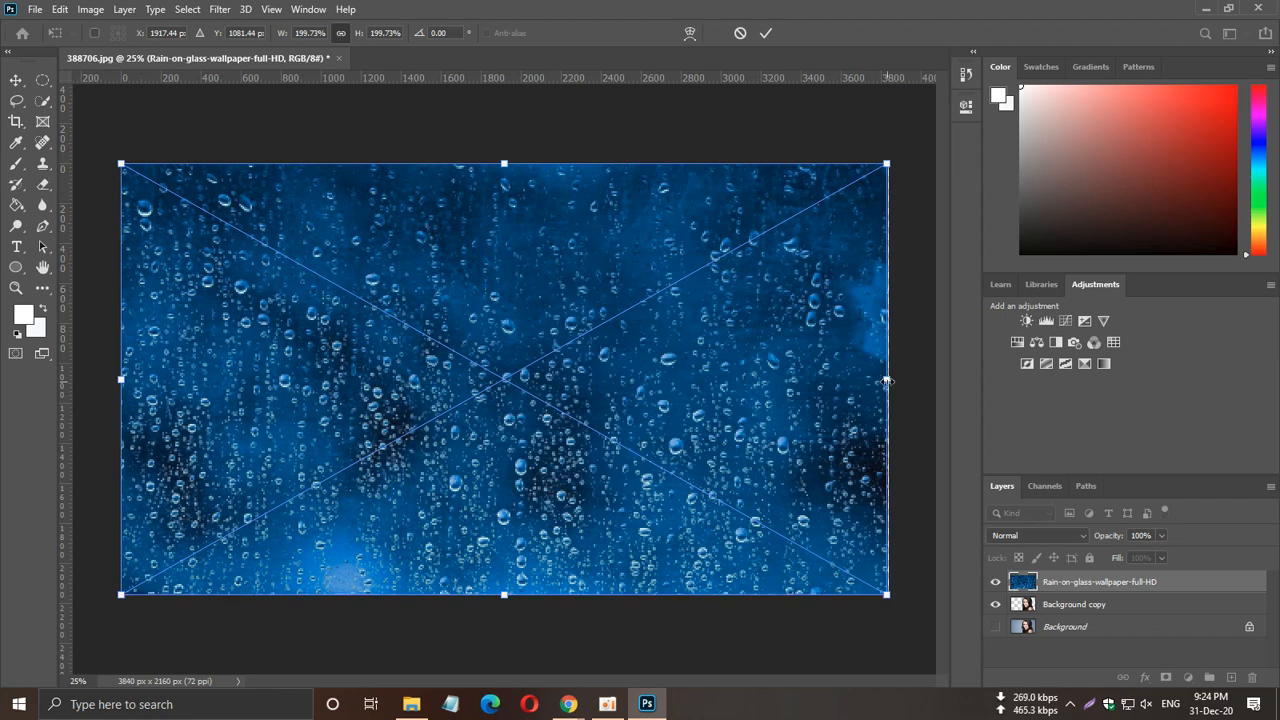
left_click_drag(888, 380, 890, 380)
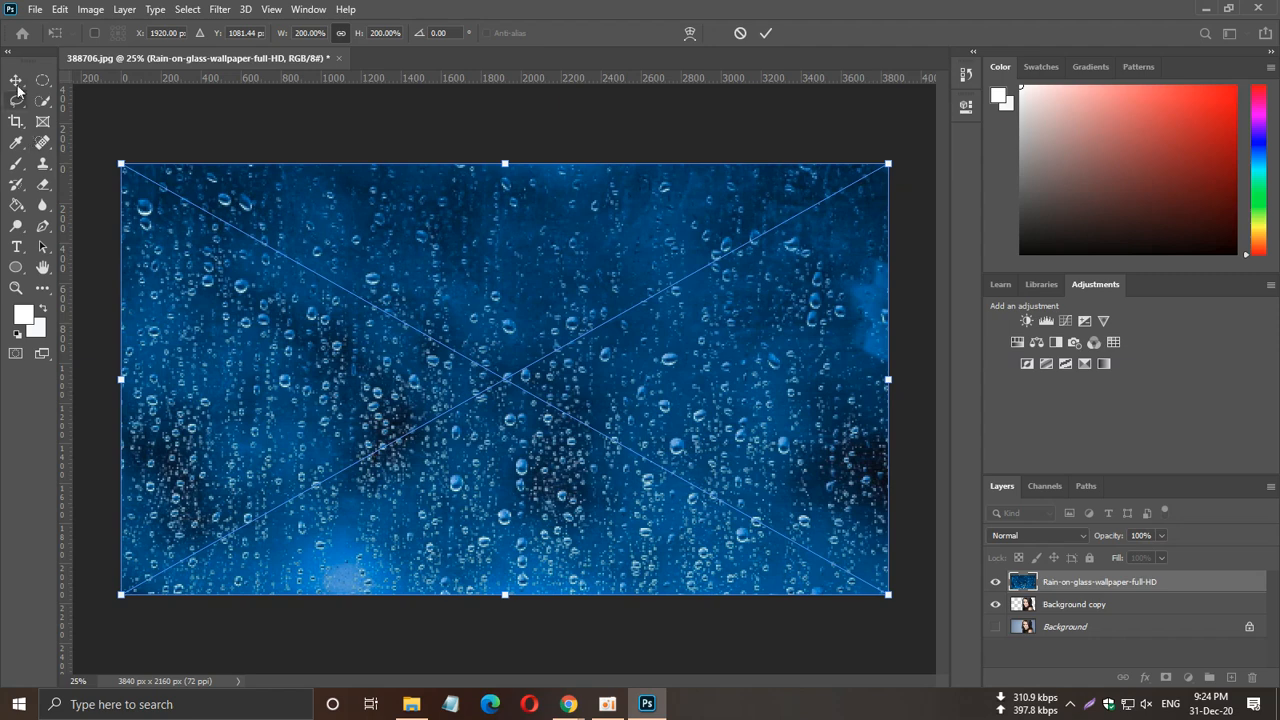
left_click(89, 131)
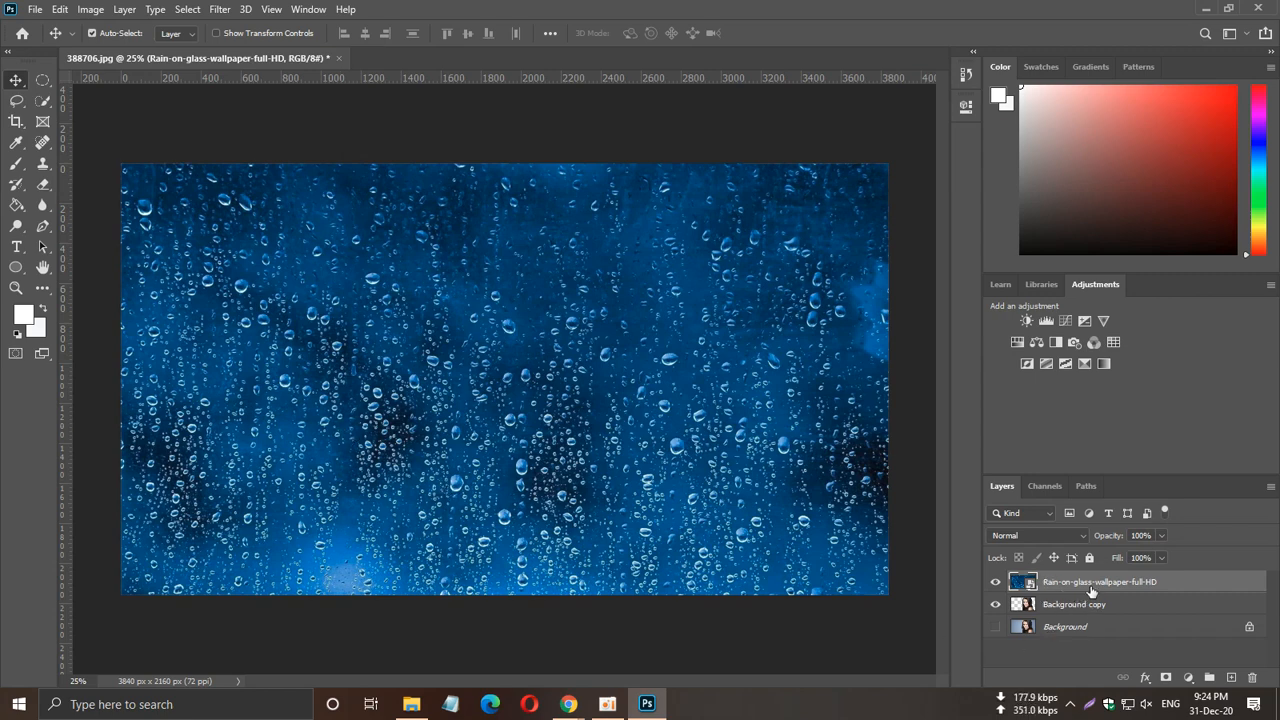
Move the Rain-on-glass-wallpaper-full-HD layer beneath the Background copy layer so it sits behind the model.
left_click_drag(1091, 590, 1088, 616)
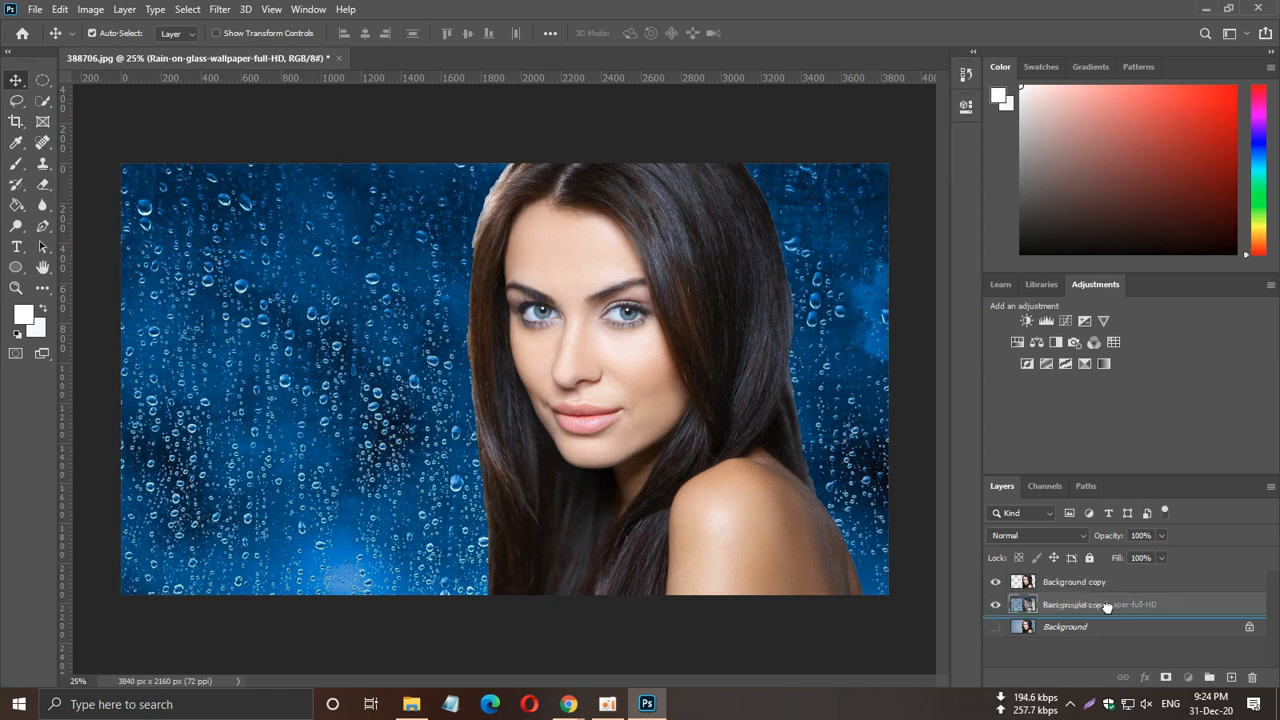
left_click_drag(1100, 582, 1104, 610)
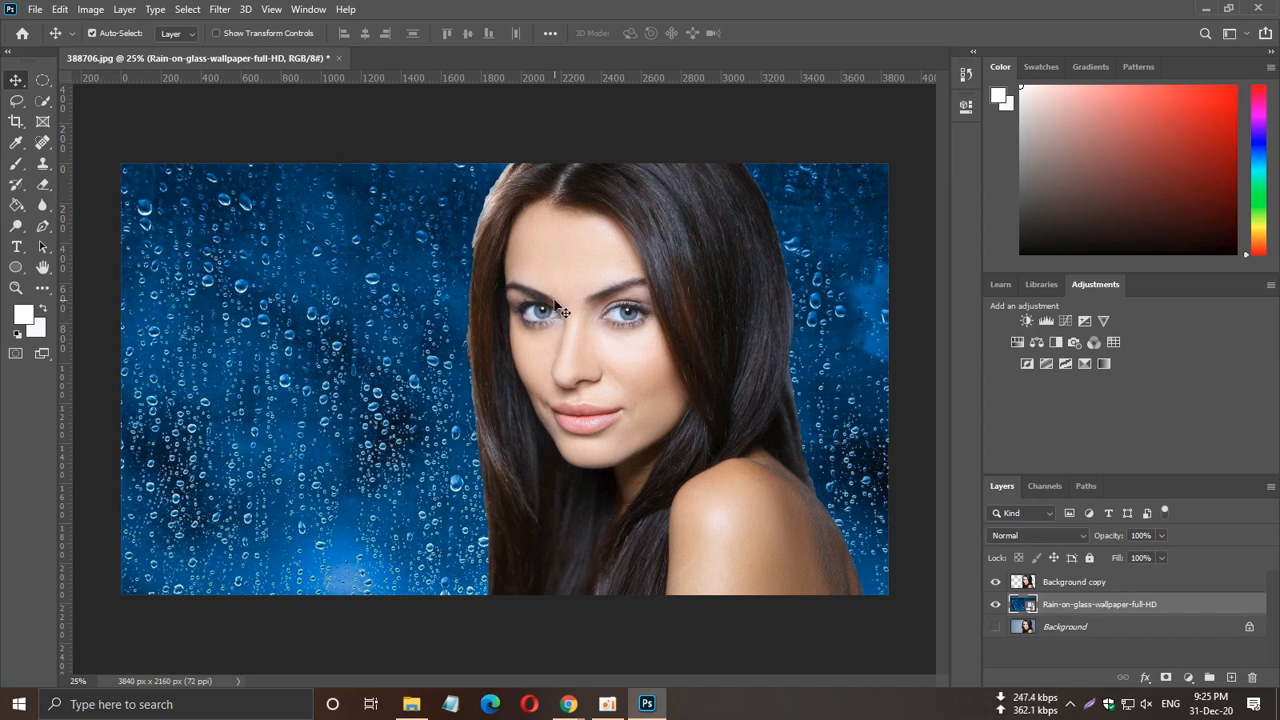
Erase the stray edge beside the model's hair at the upper edge of the Background copy layer.
left_click(1120, 585)
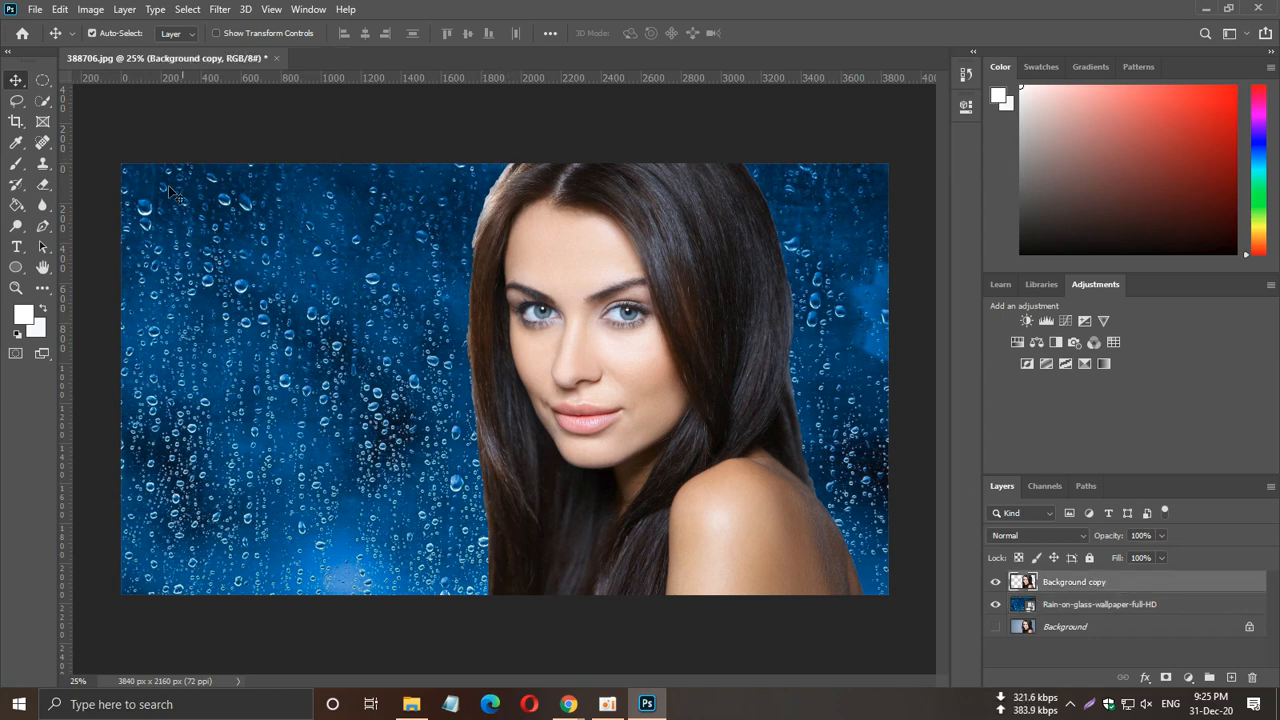
left_click(43, 184)
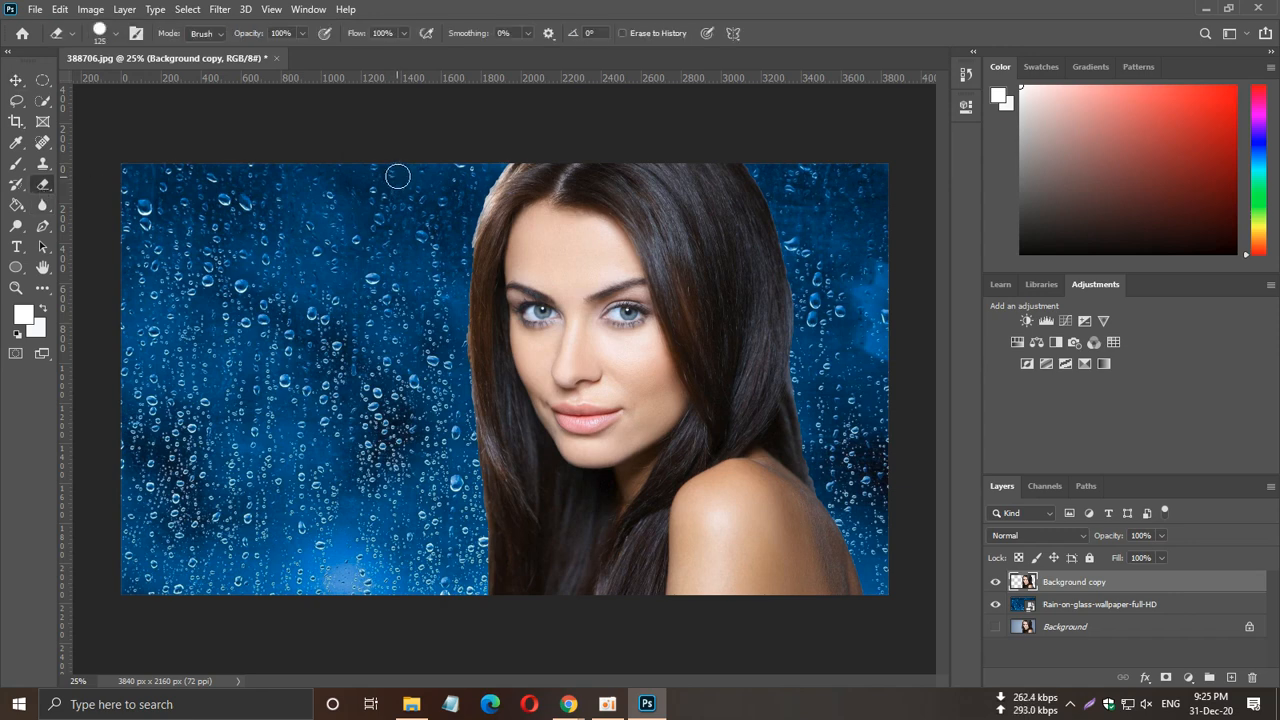
left_click_drag(498, 162, 479, 184)
left_click(16, 80)
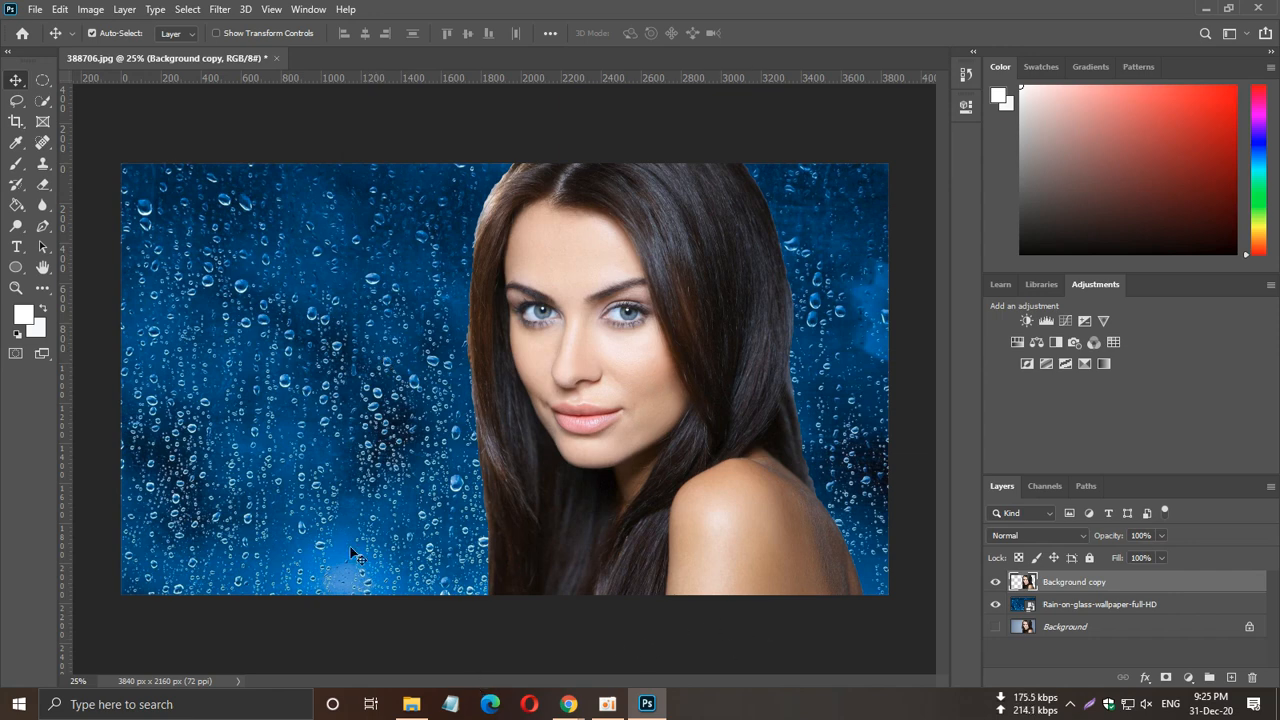
Place the Dove Hair Fall Rescue shampoo PNG from Downloads into the 388706.jpg document.
left_click(411, 704)
left_click(780, 181)
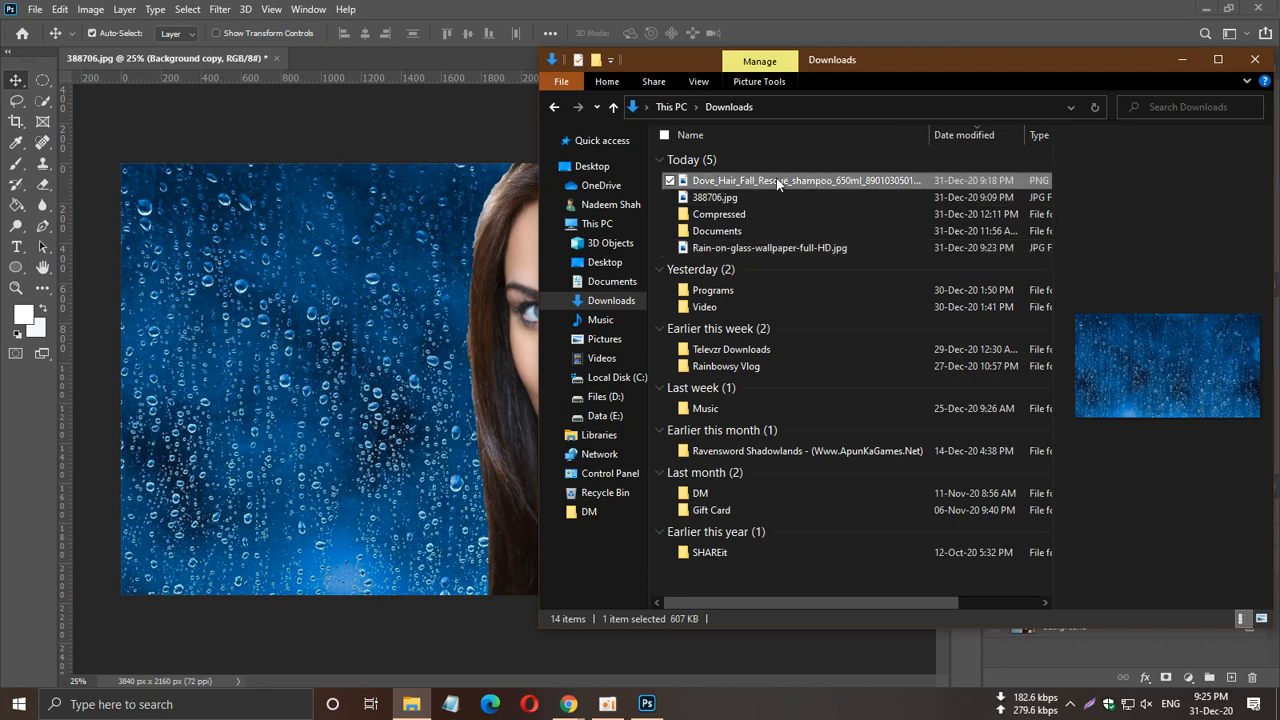
left_click_drag(879, 180, 298, 346)
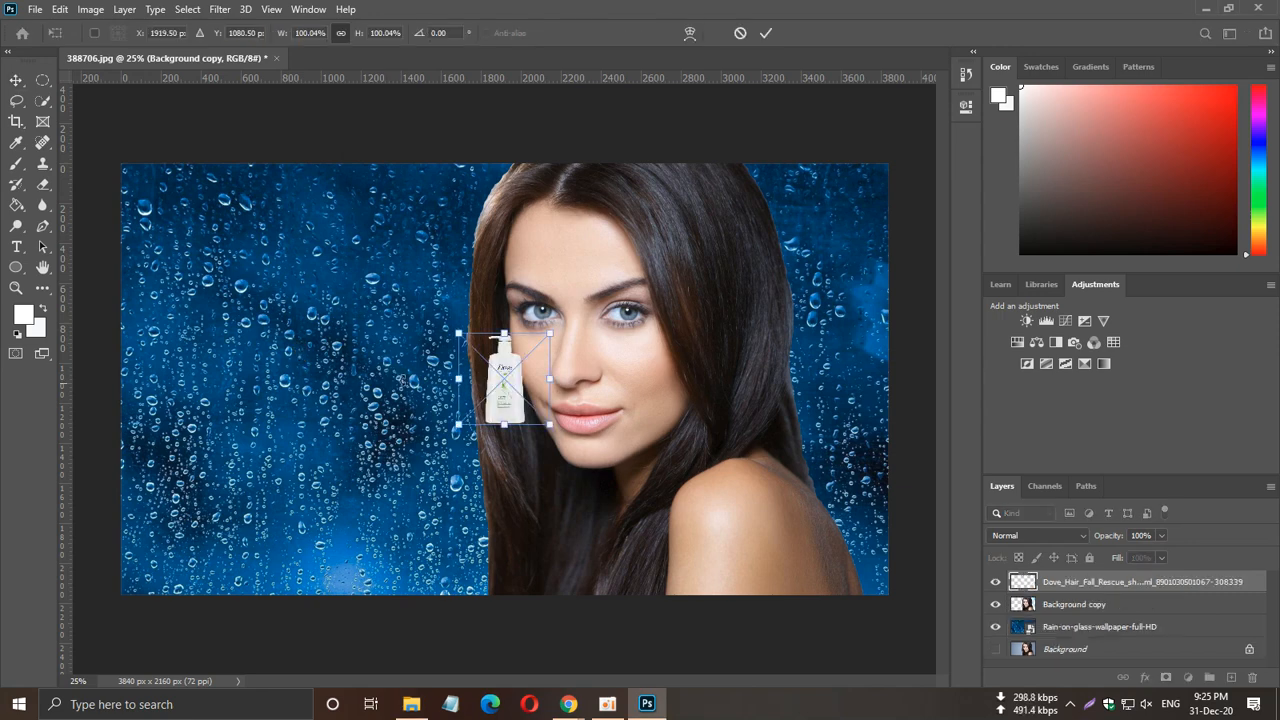
Scale the shampoo bottle to about 372%, apply the transform and position it on the rain background beside the model.
left_click_drag(478, 378, 199, 543)
left_click_drag(238, 481, 464, 216)
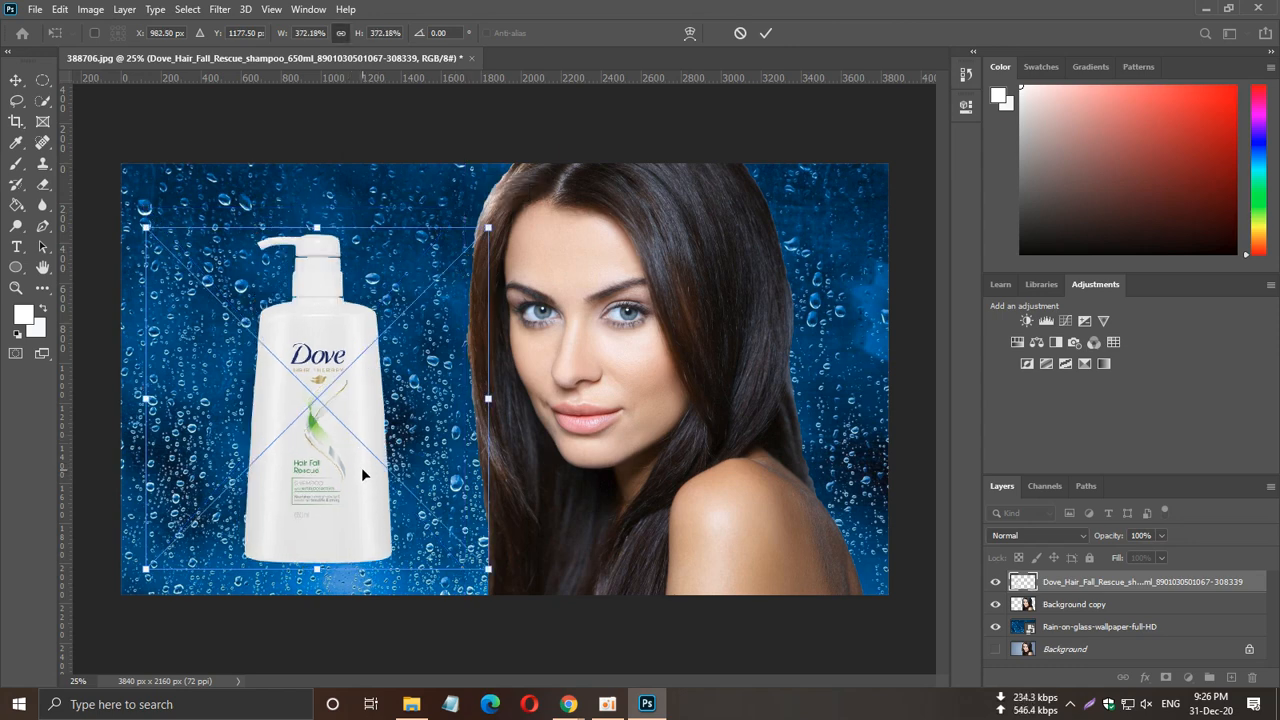
left_click_drag(361, 468, 340, 465)
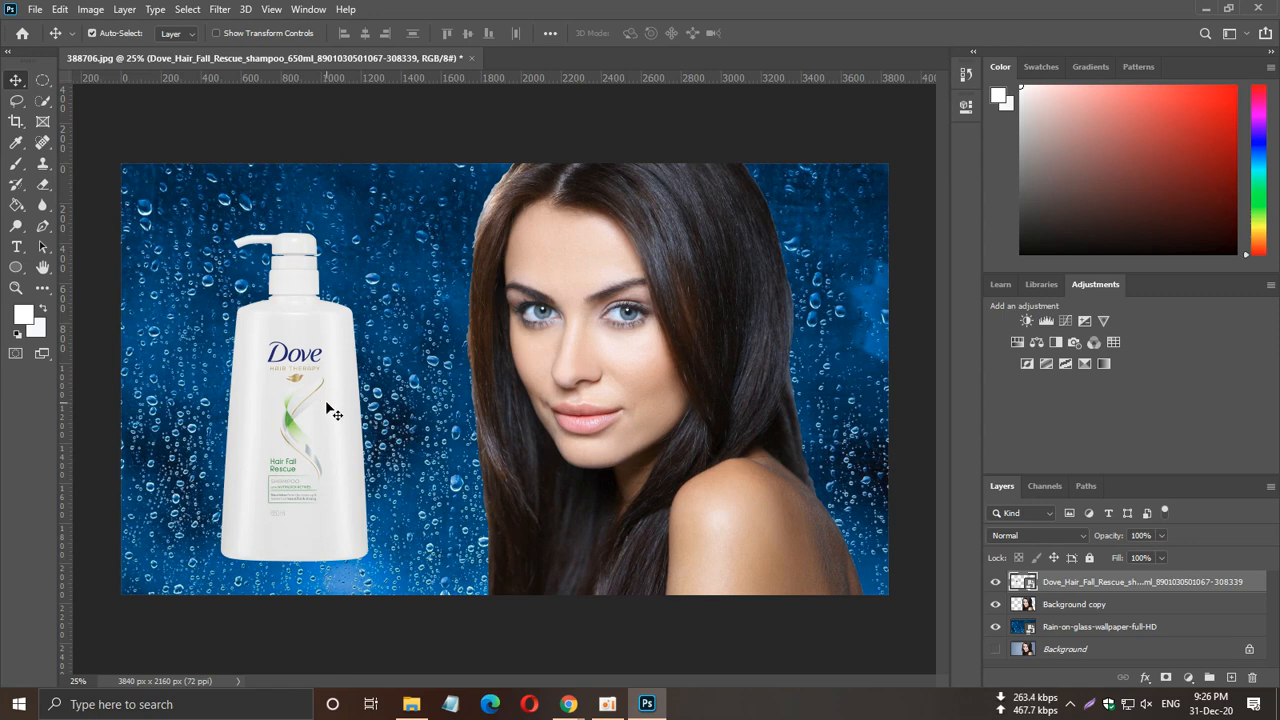
left_click_drag(315, 437, 315, 450)
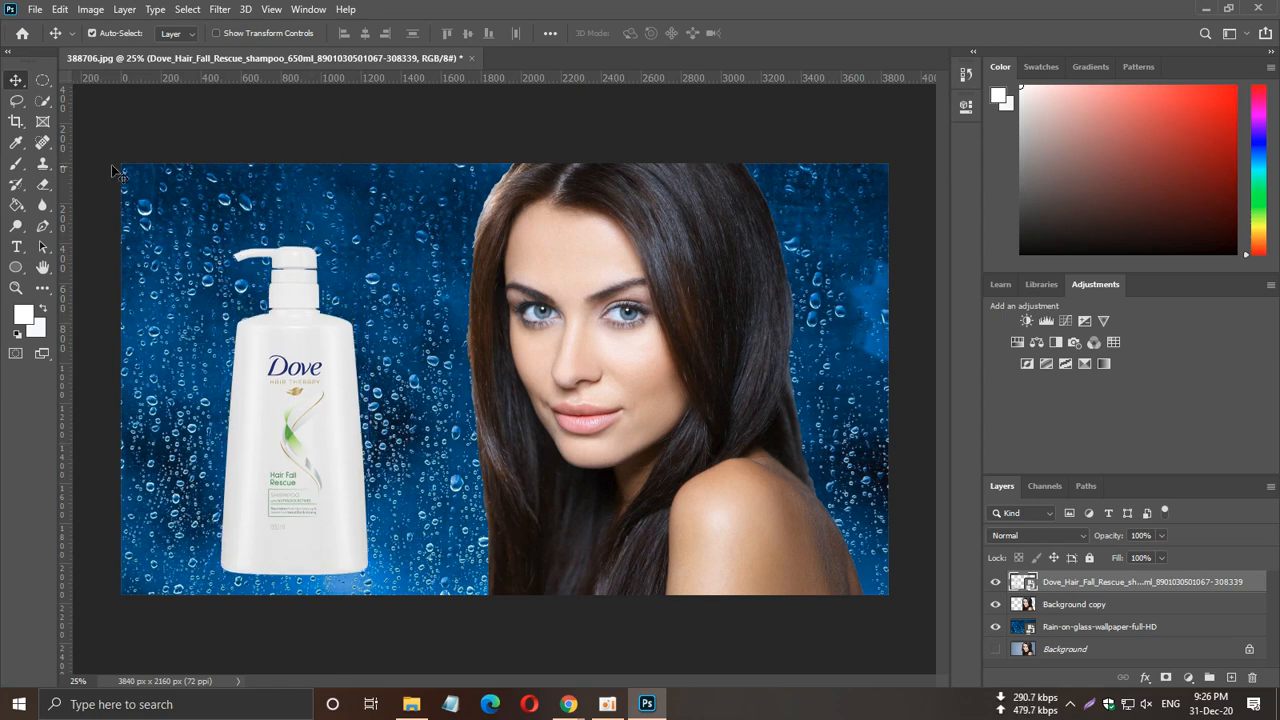
Add a 72 pt horizontal text line reading "Hair fall saluation" above the shampoo bottle.
left_click(16, 246)
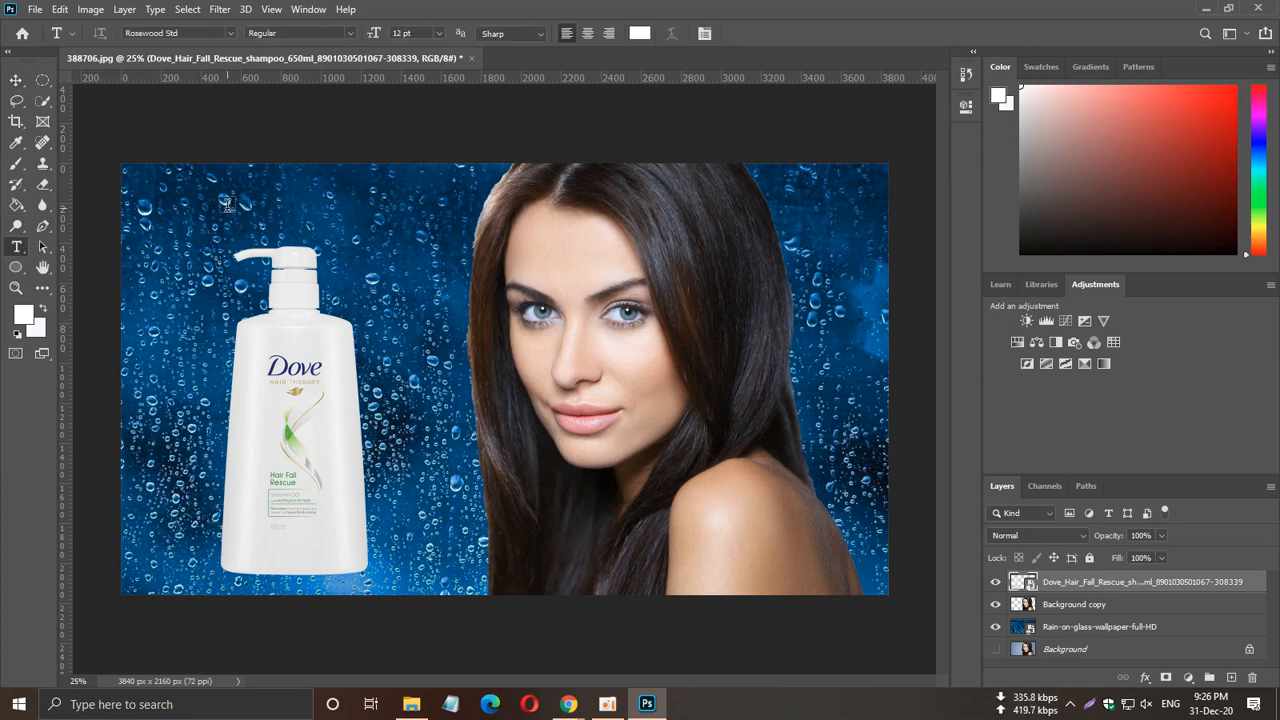
left_click(176, 213)
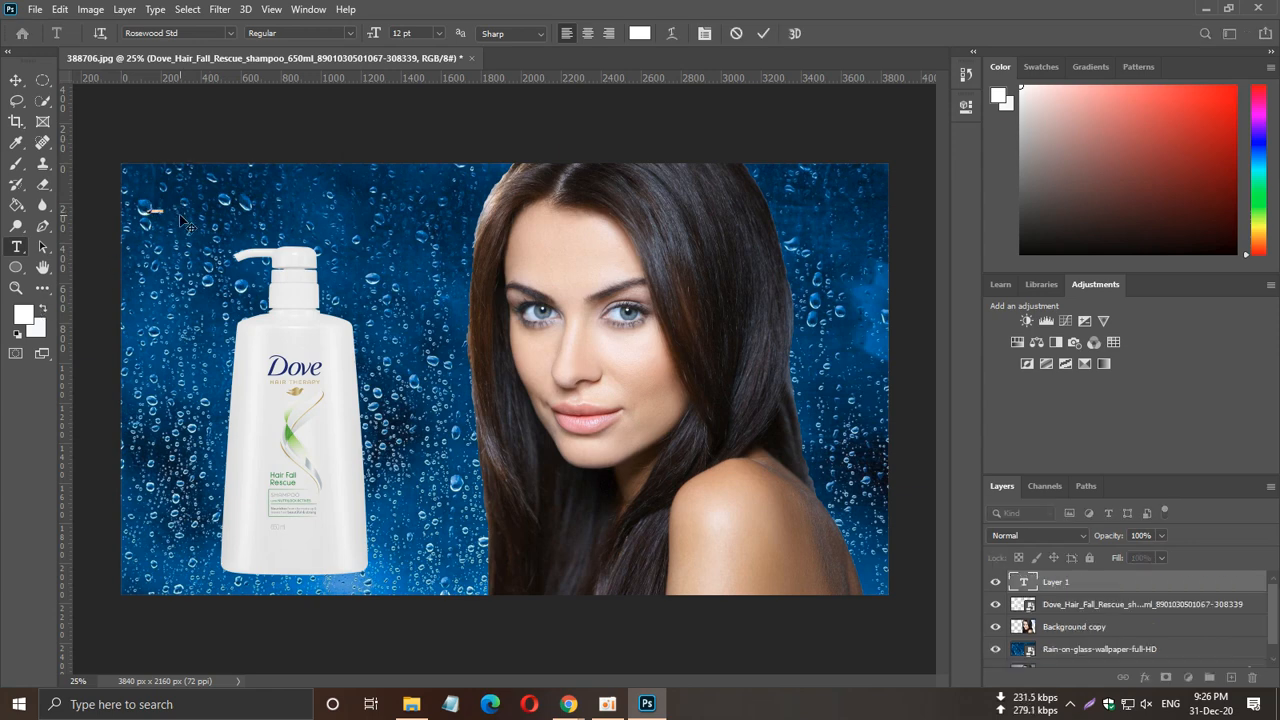
right_click(16, 248)
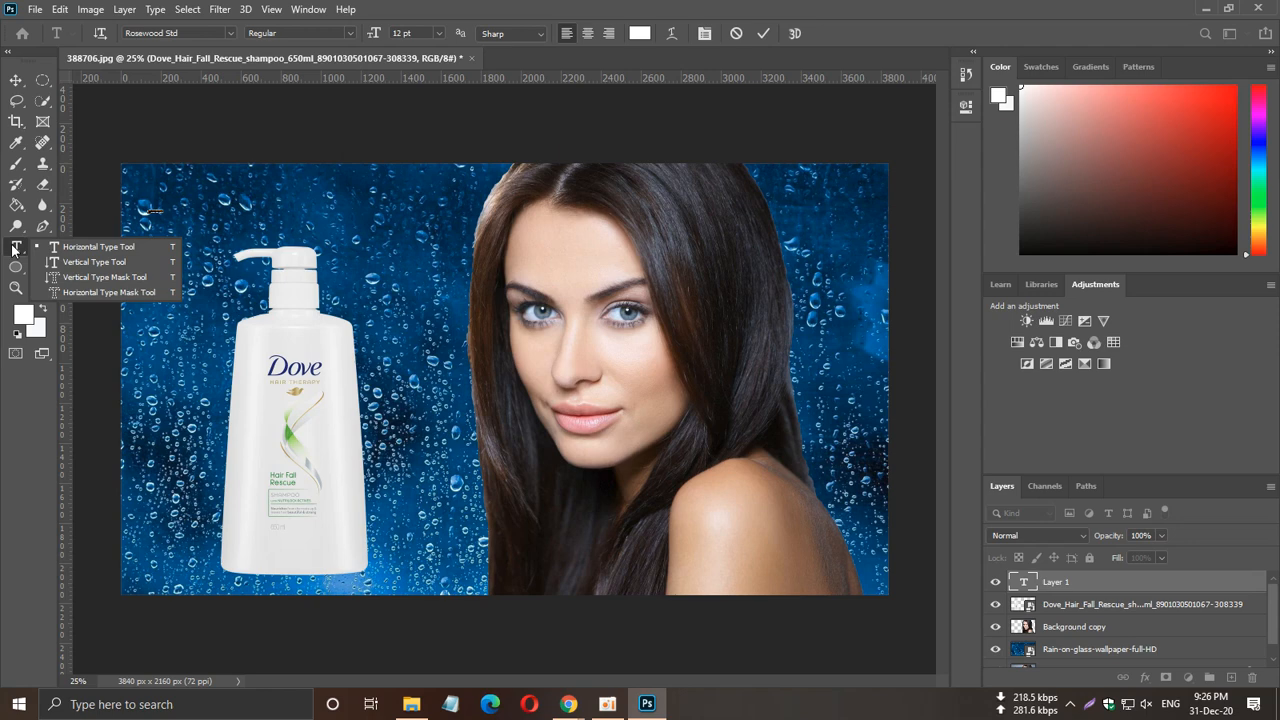
left_click(157, 199)
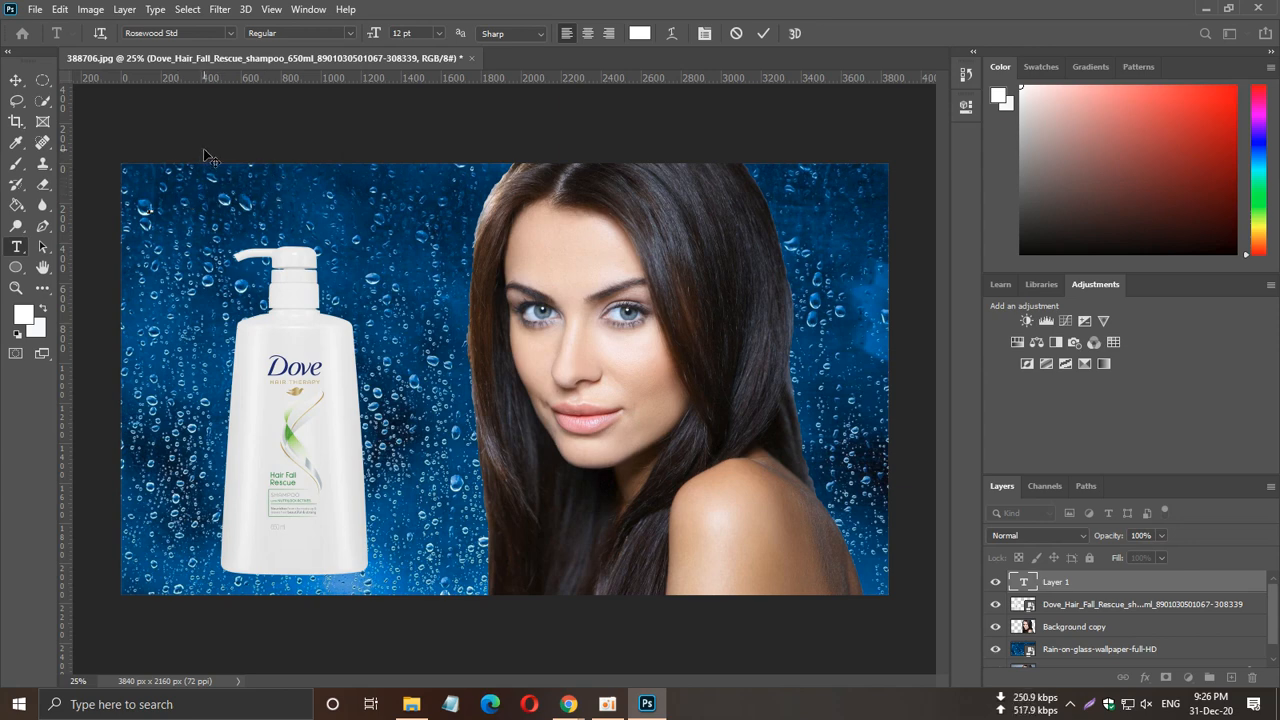
left_click(437, 29)
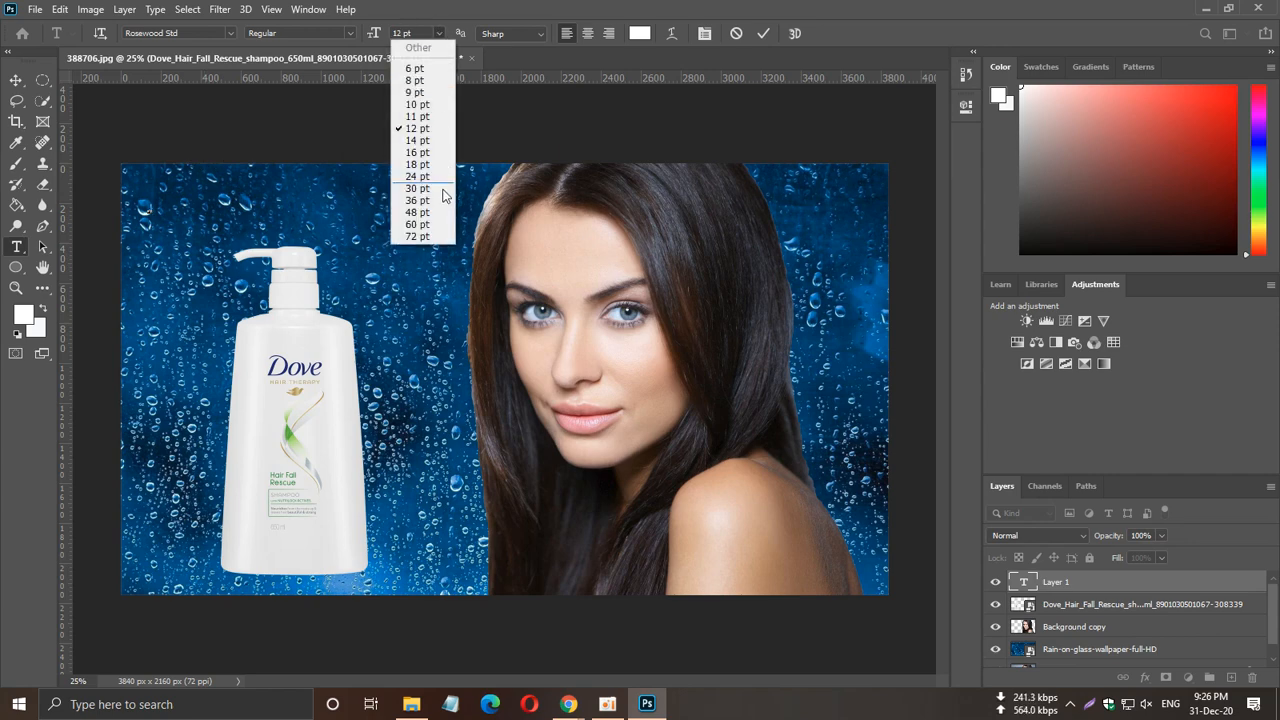
left_click(434, 231)
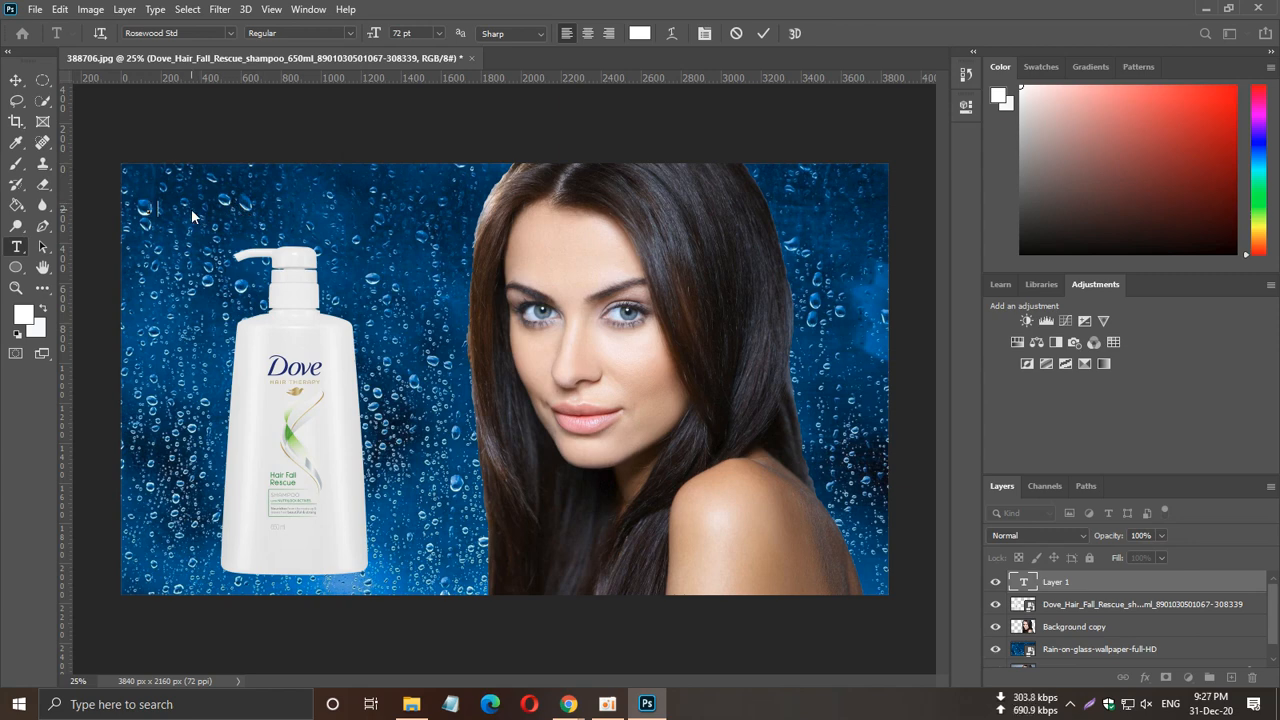
type("HAIR FALL SALNATION")
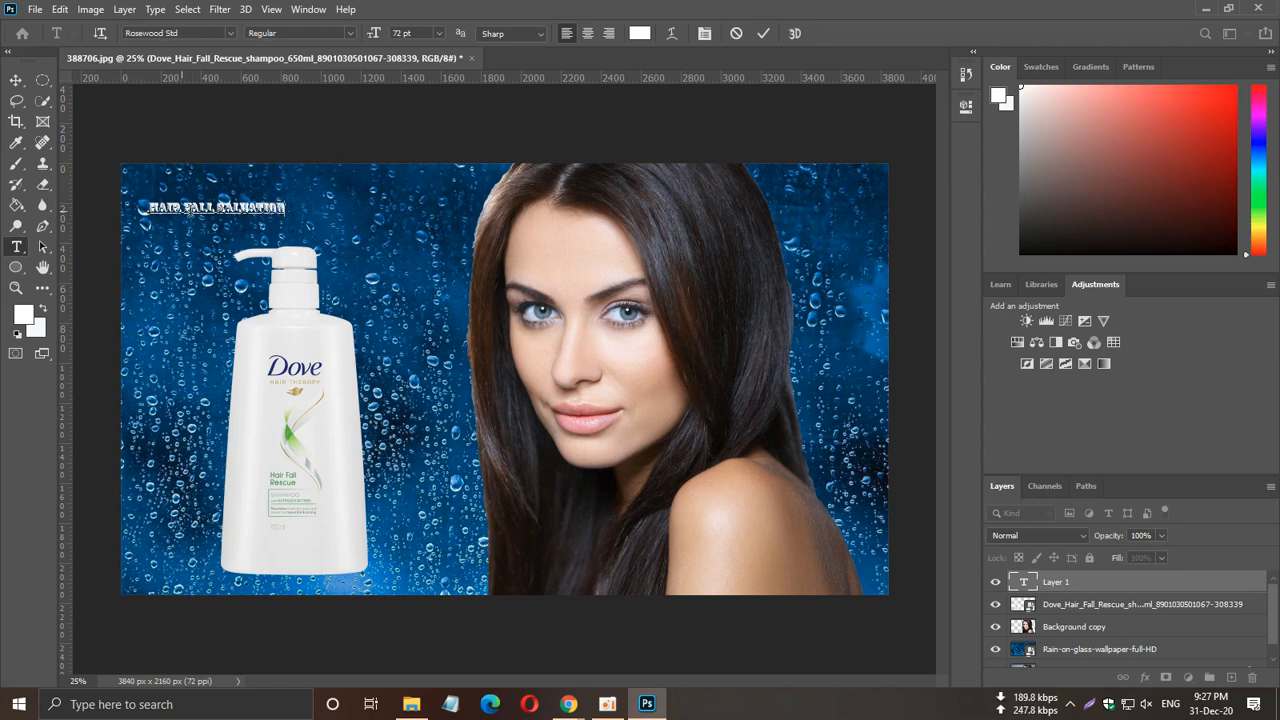
Change the font of the whole "Hair fall saluation" text to Bauhaus 93.
key("ctrl+a")
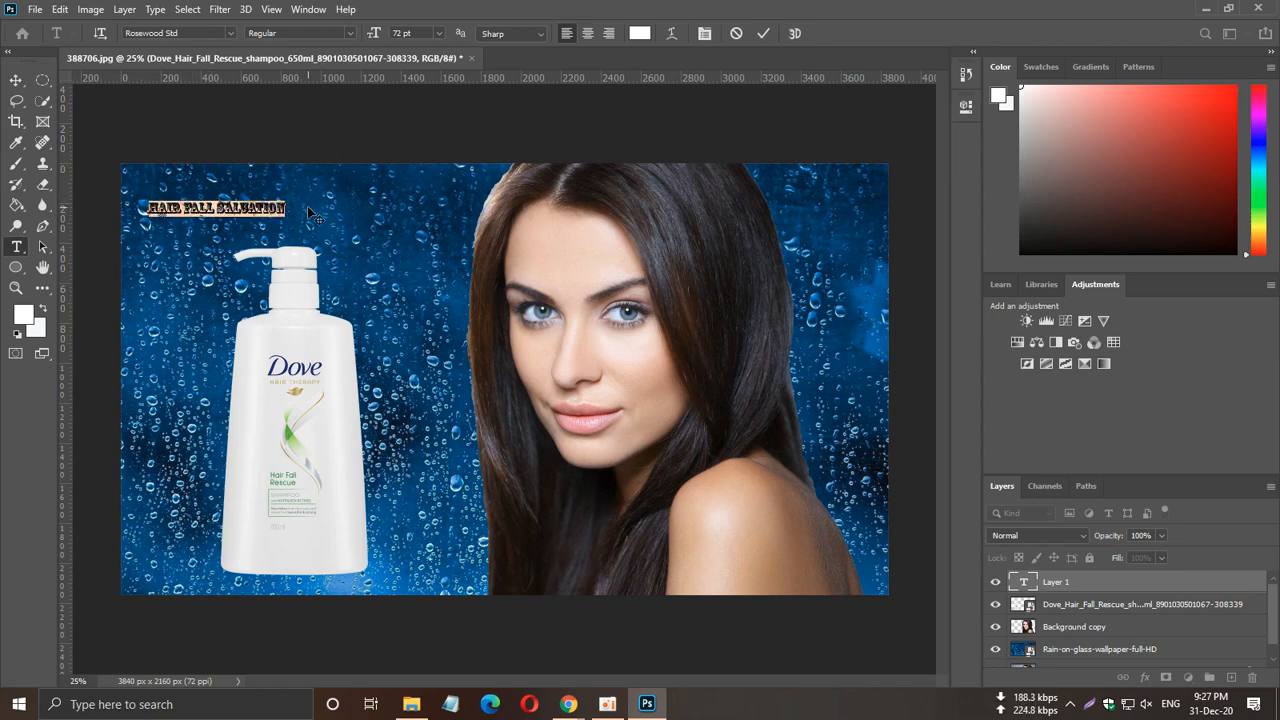
left_click(231, 34)
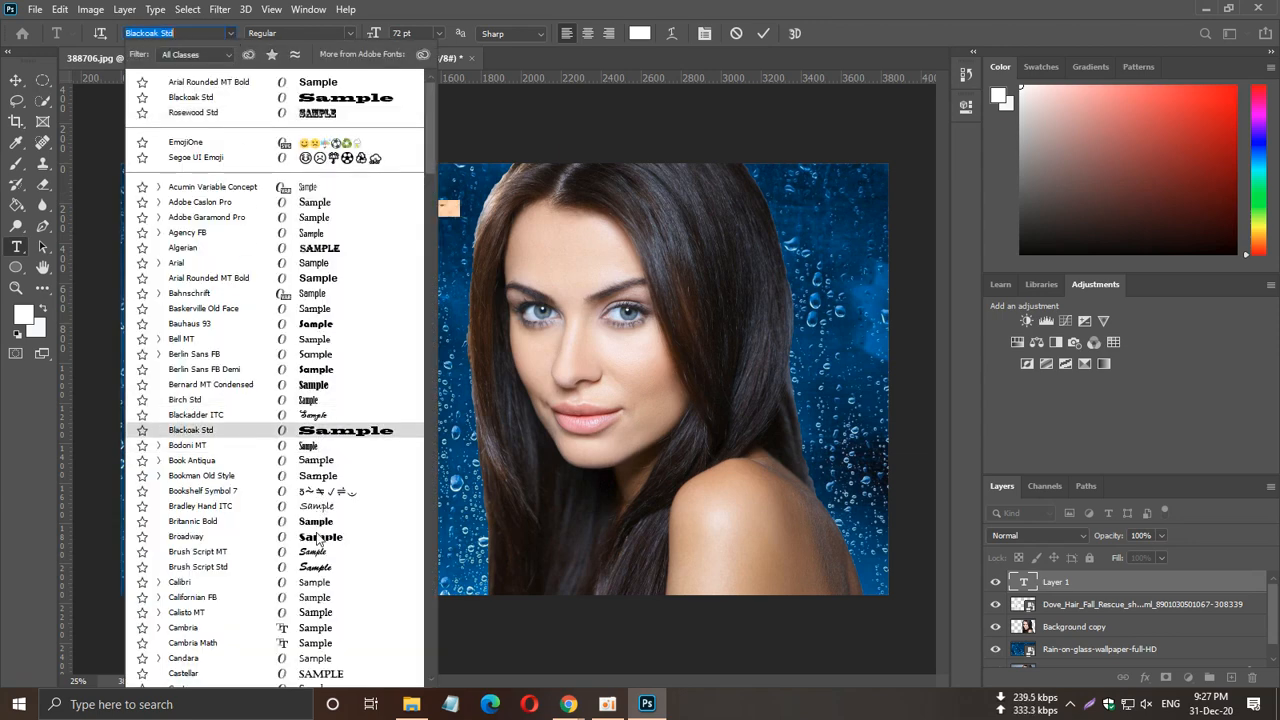
left_click(318, 328)
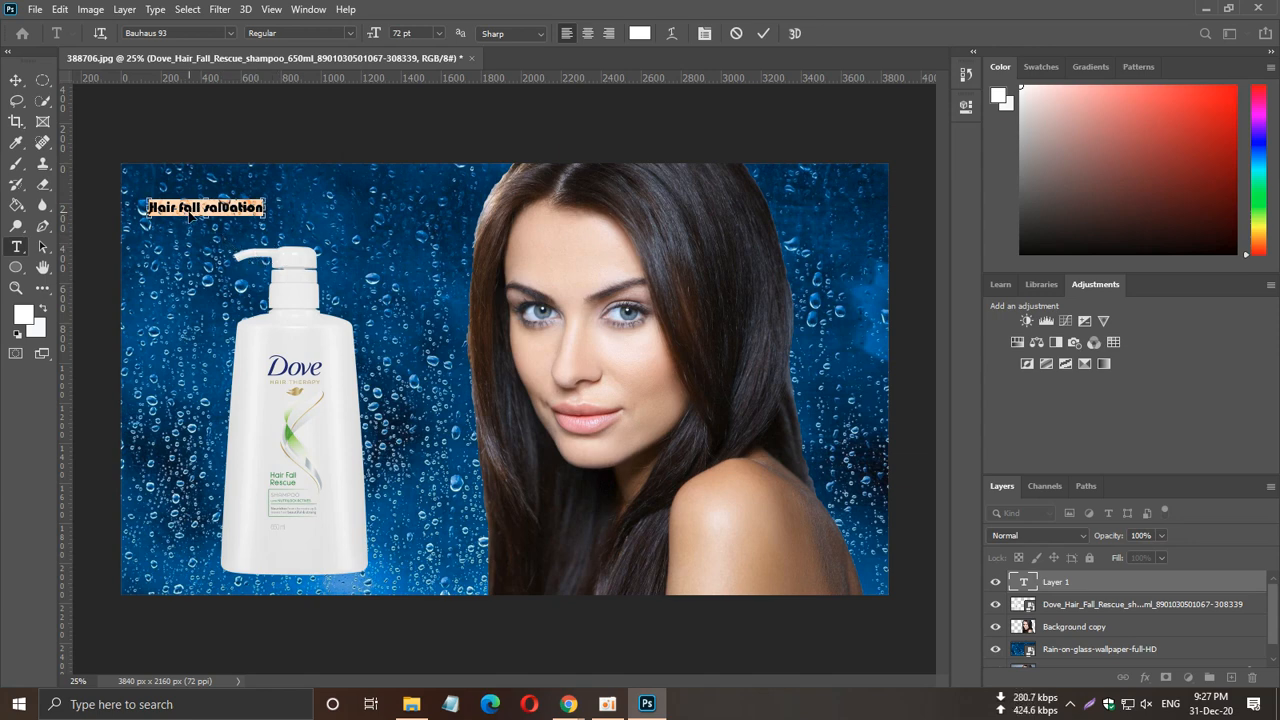
Set the size of the whole "Hair fall saluation" text to 200 pt and commit the text.
key("ctrl+t")
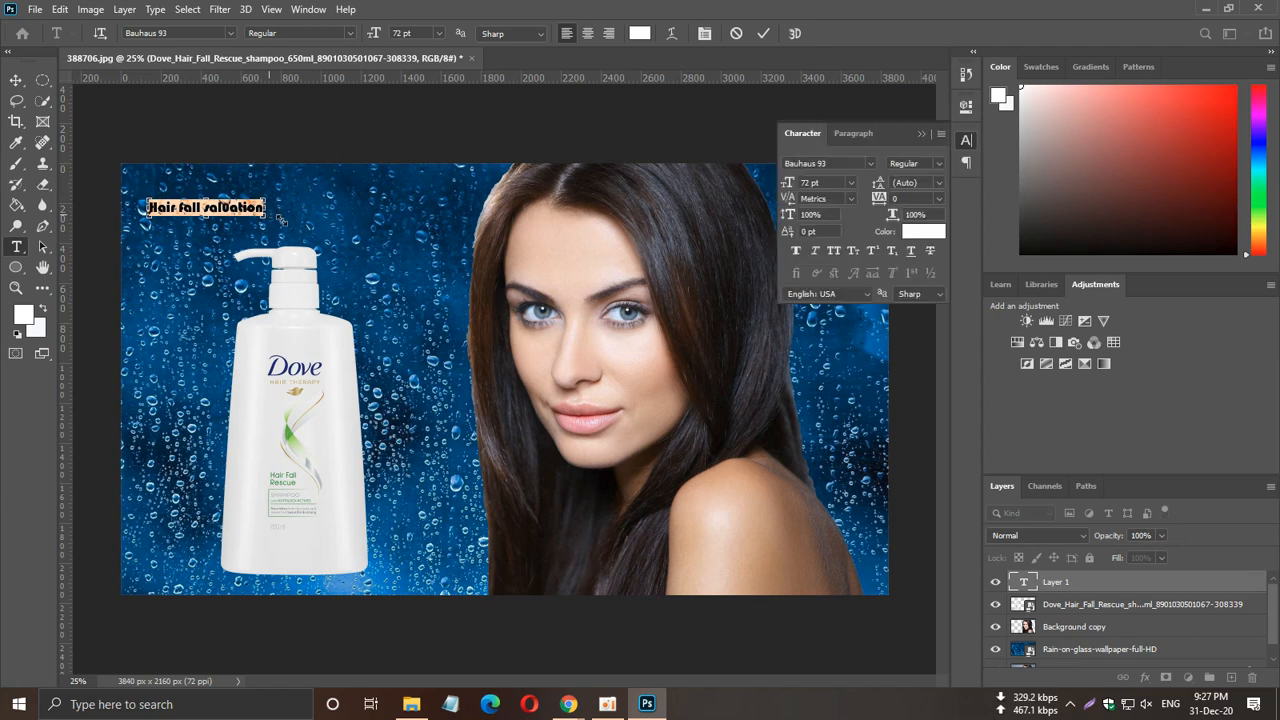
left_click(251, 206)
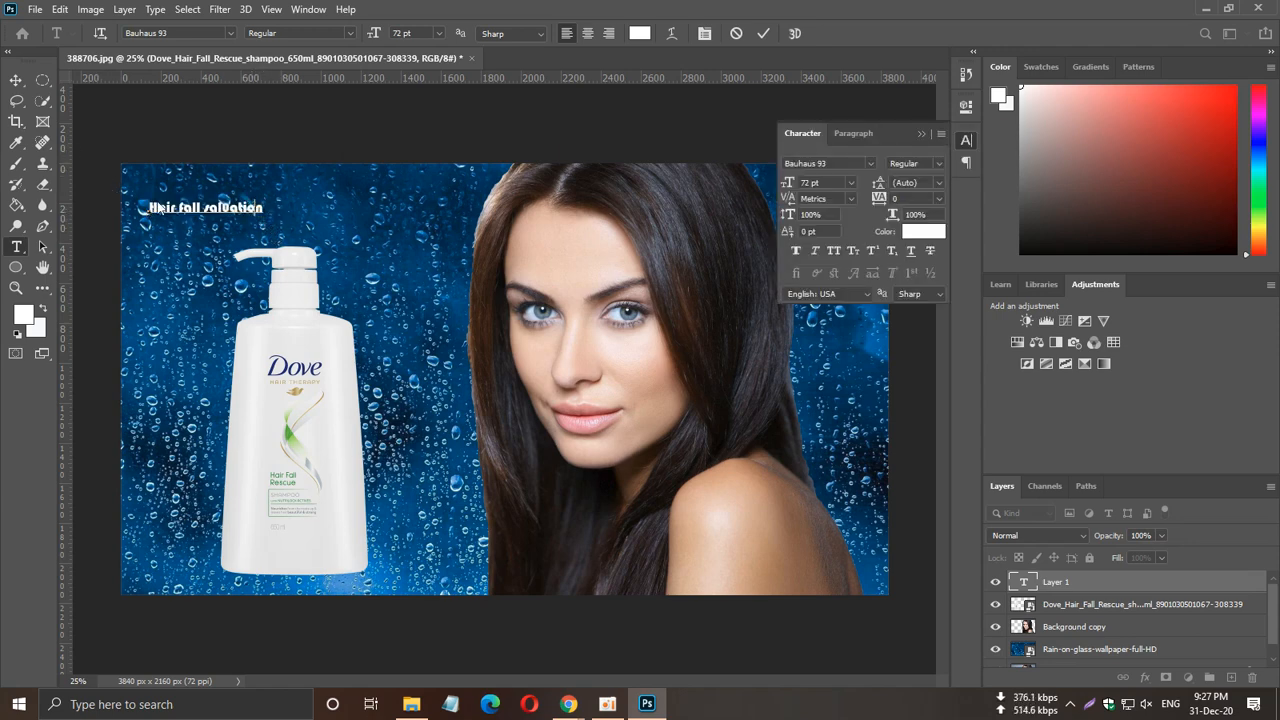
key("ctrl+a")
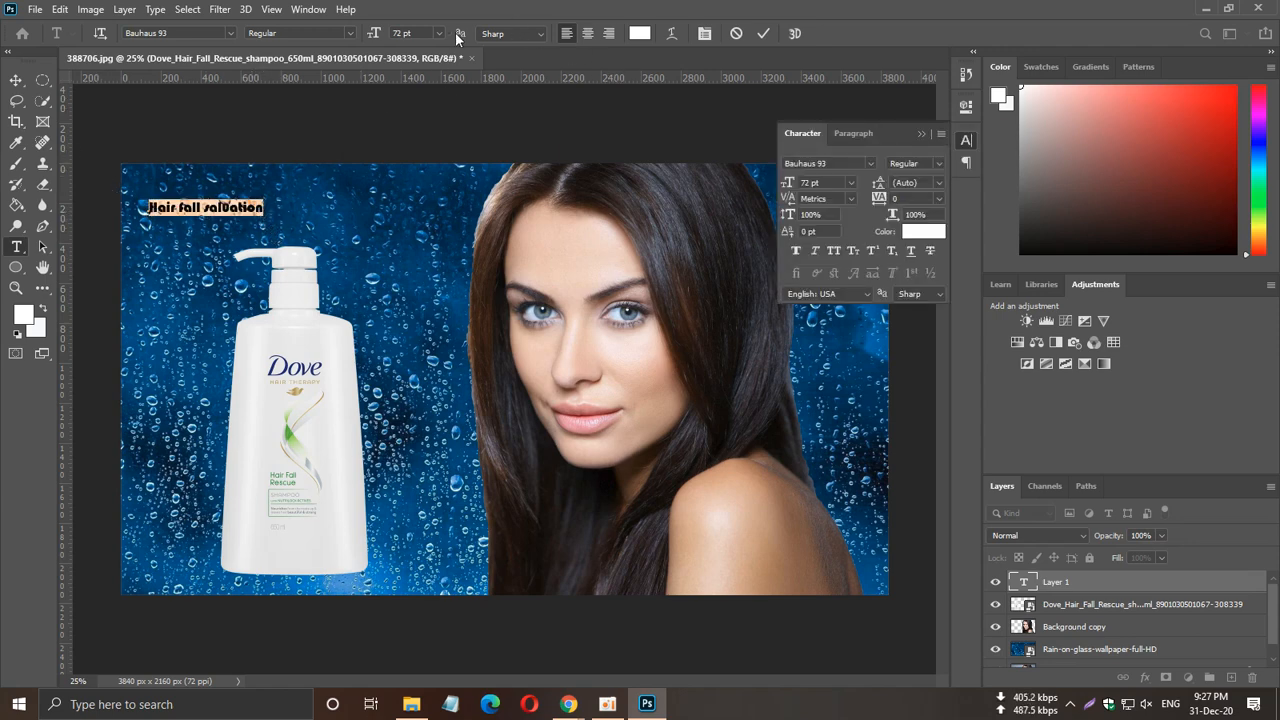
left_click(440, 32)
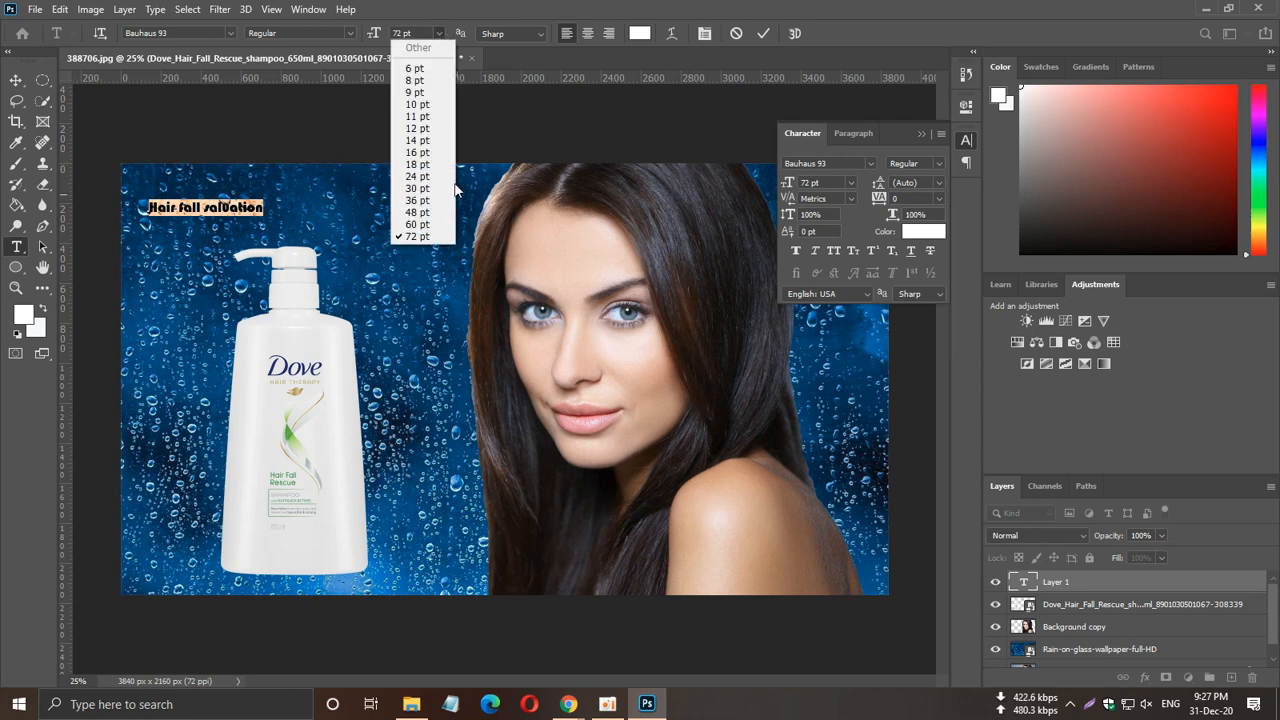
left_click(409, 26)
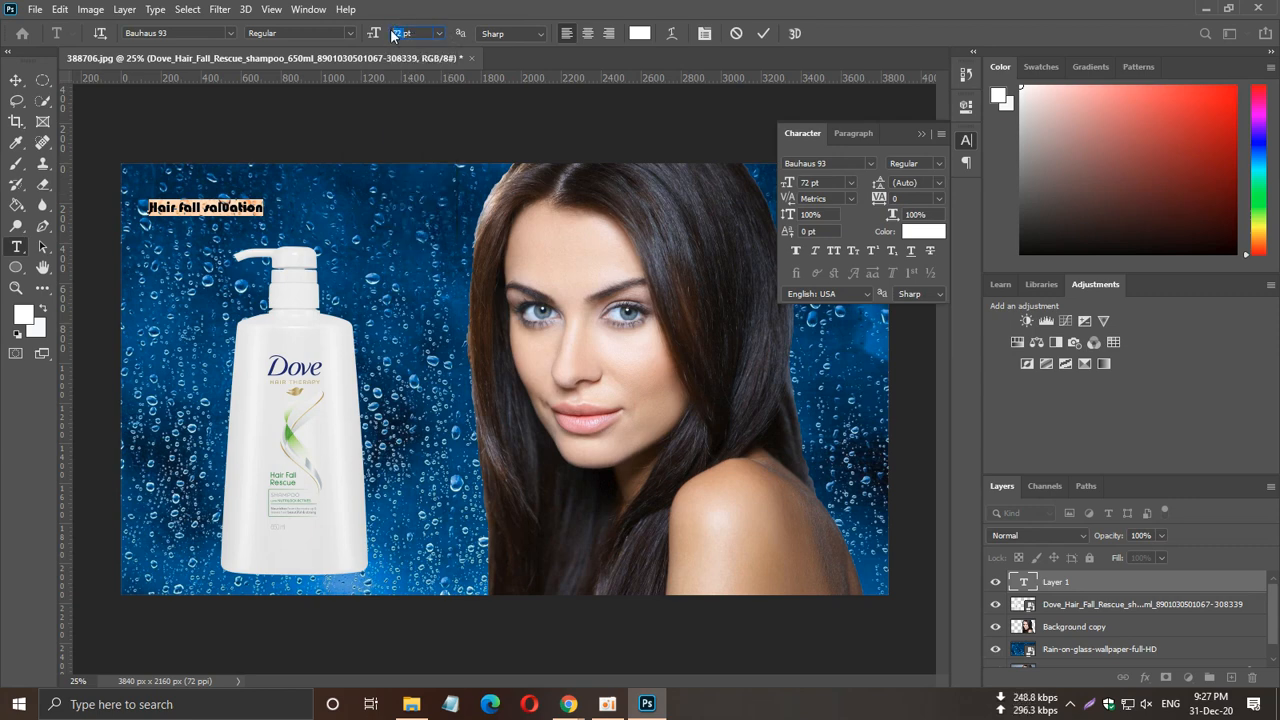
type("200")
key("Return")
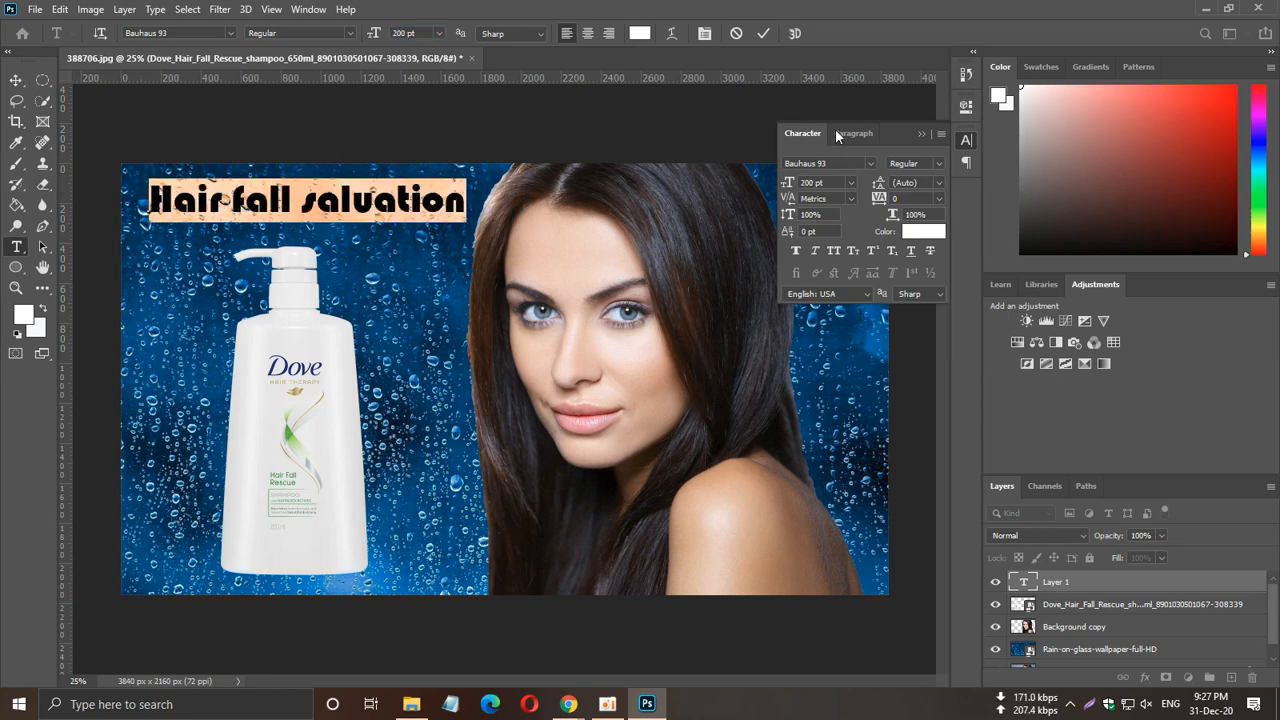
left_click(918, 133)
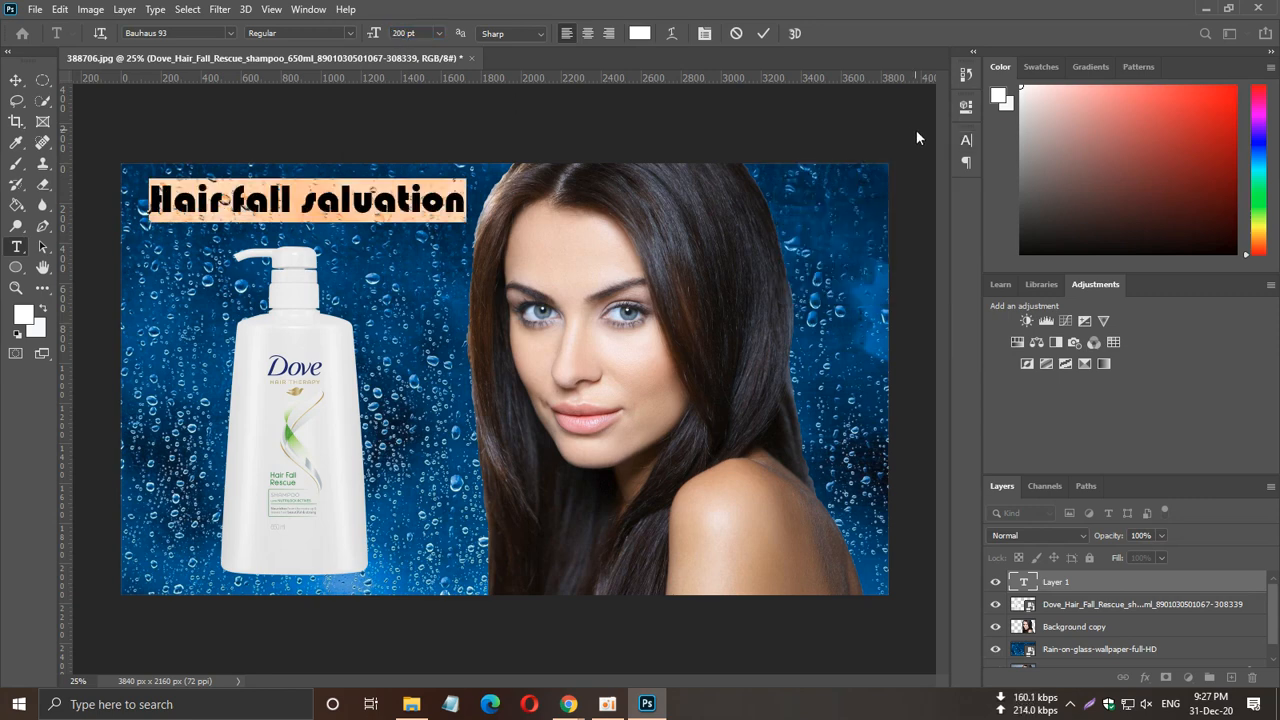
left_click(16, 80)
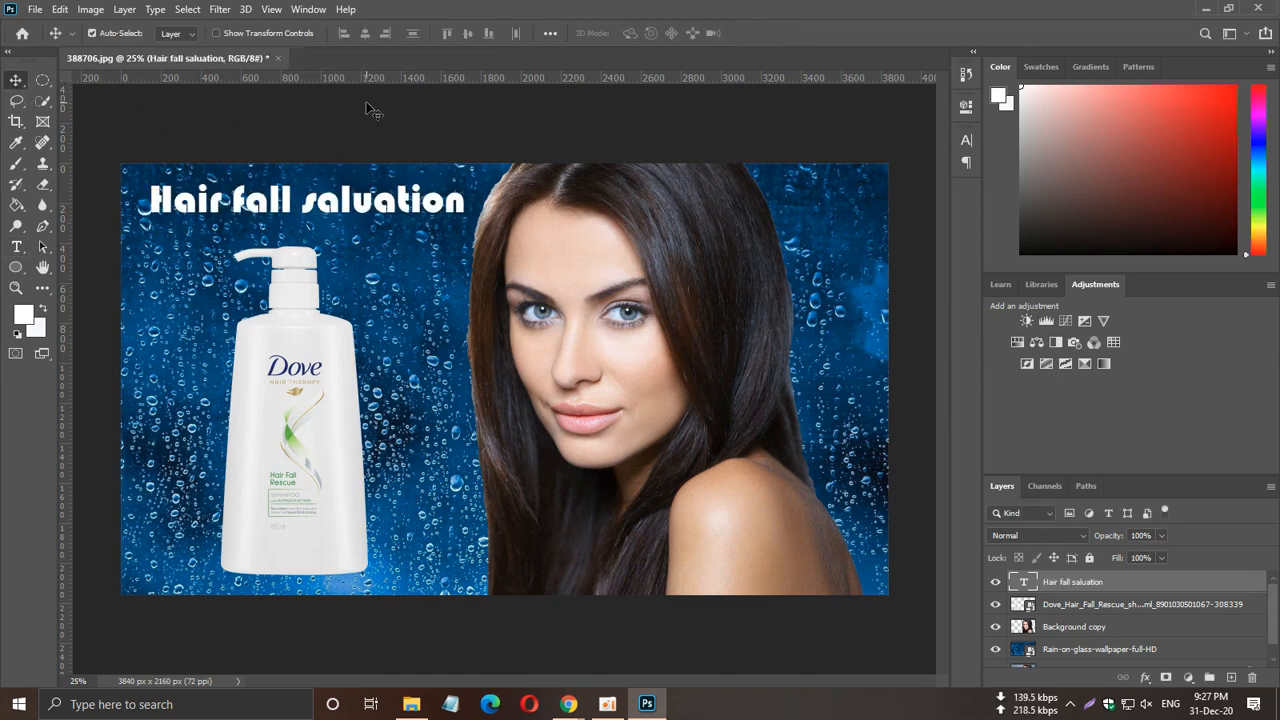
Move the shampoo bottle up towards the canvas's upper edge and place the "Hair fall saluation" text beneath it.
left_click_drag(320, 365, 319, 316)
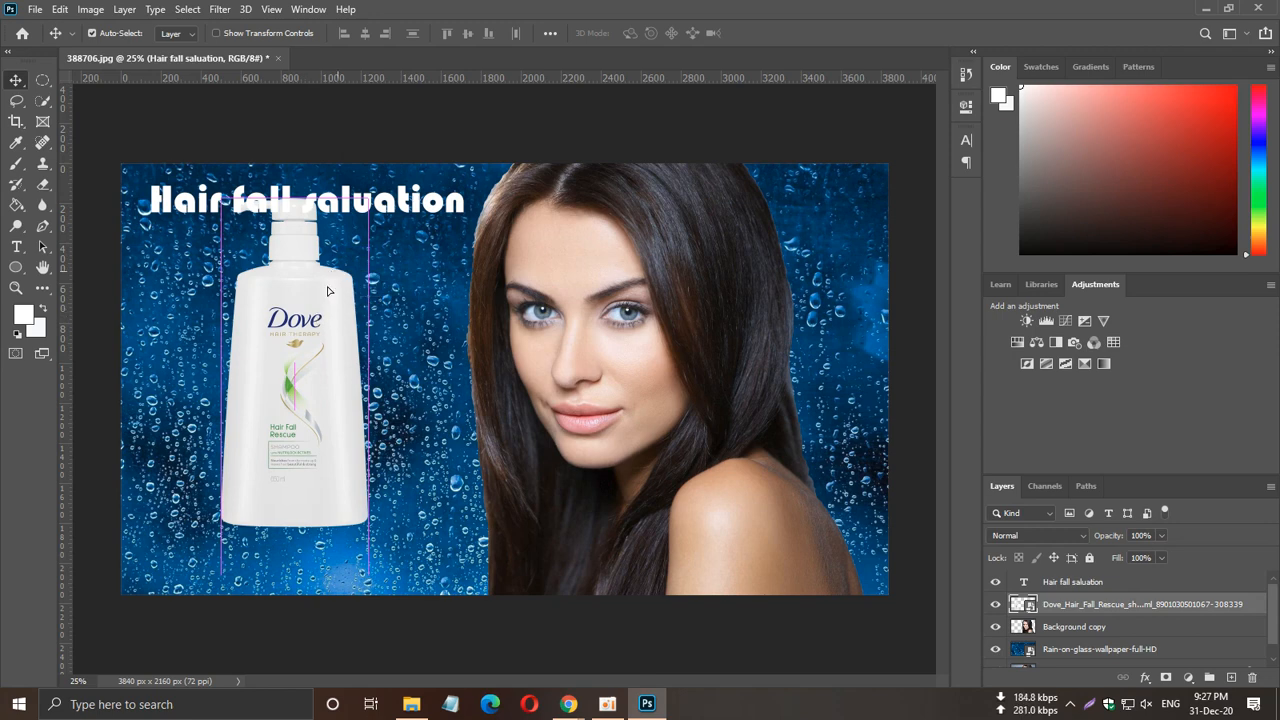
left_click(403, 208)
left_click_drag(389, 363, 385, 564)
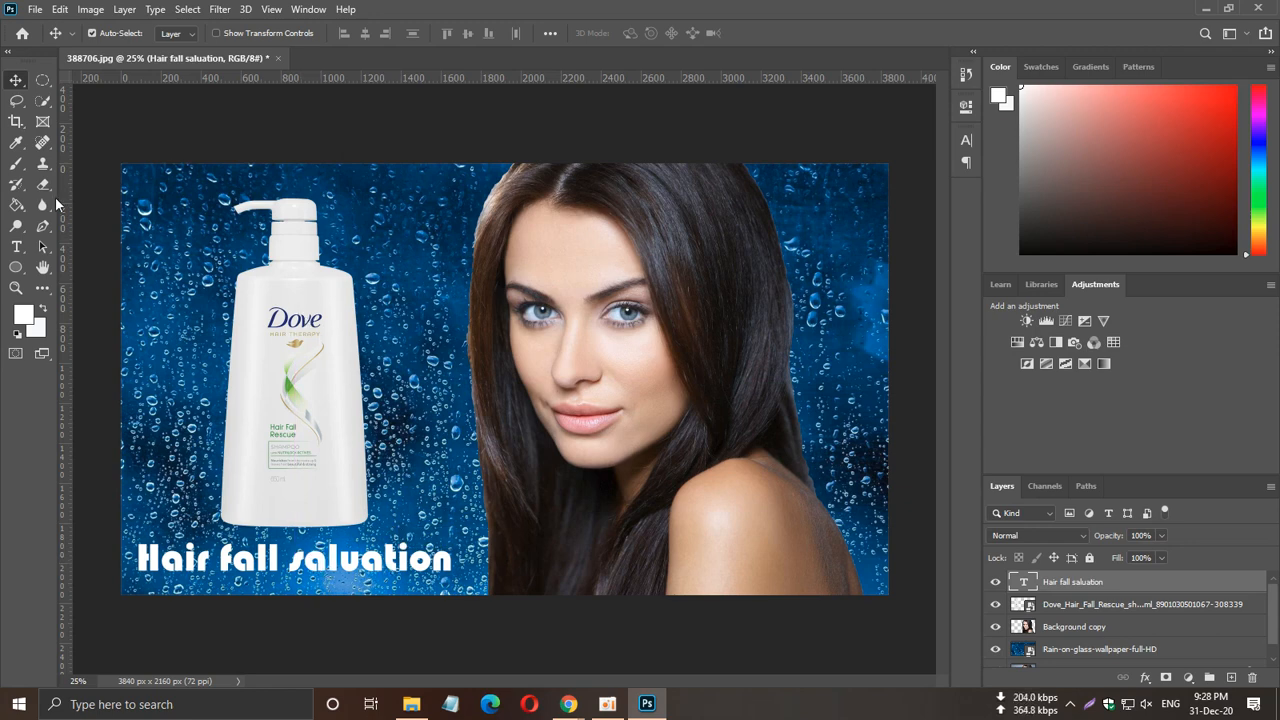
Capitalise the second and third words so the text reads "Hair Fall Saluation", and commit the edit.
left_click(16, 247)
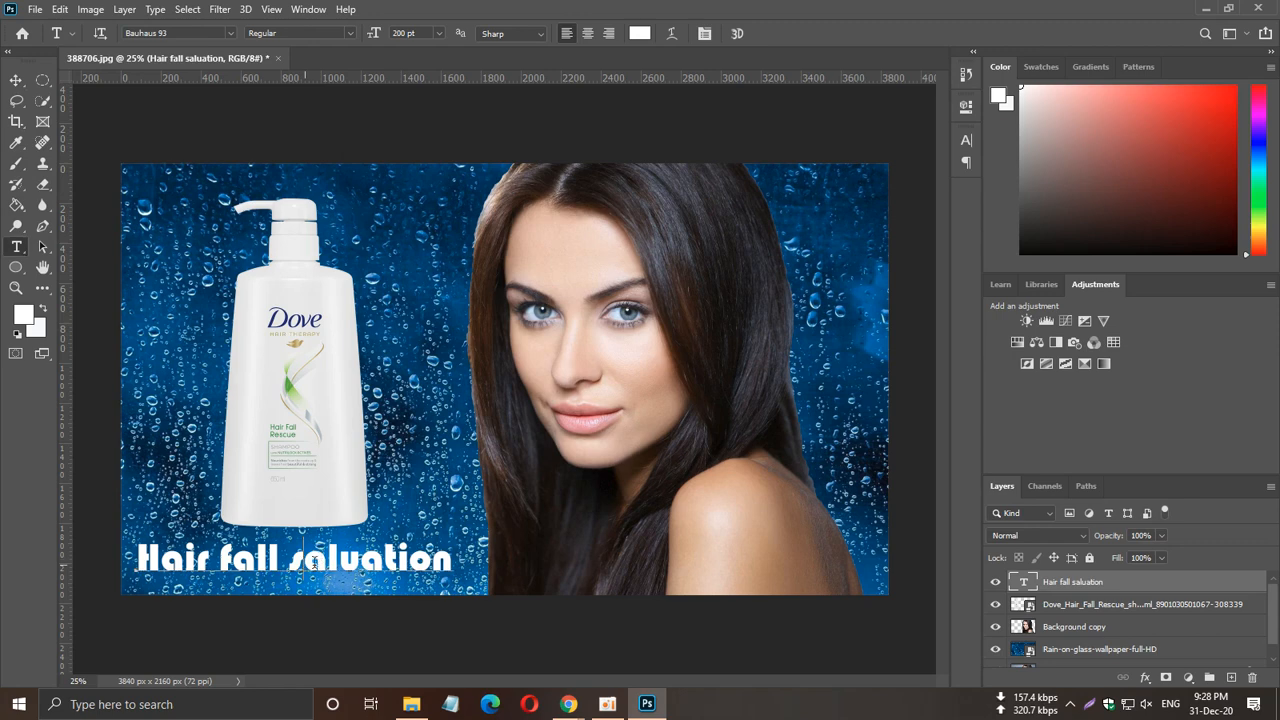
left_click(317, 560)
key("BackSpace")
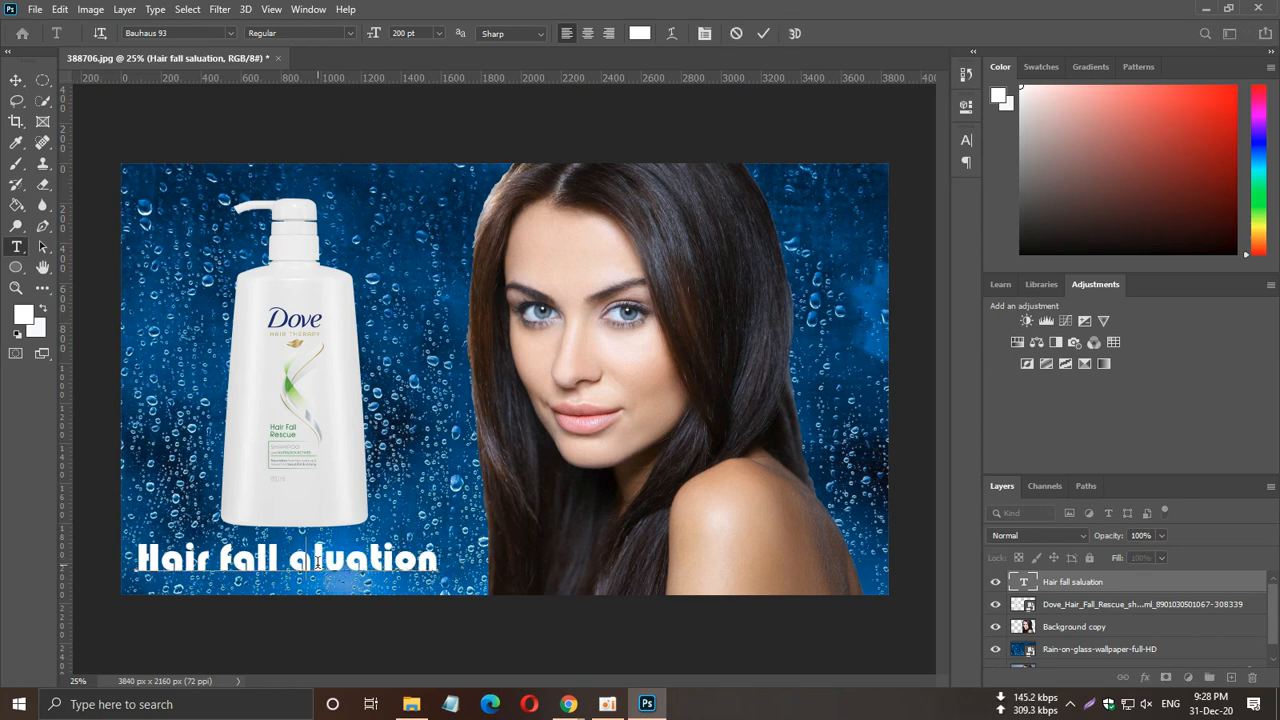
type("S")
key("Left")
key("Left")
key("Left")
key("Left")
key("Left")
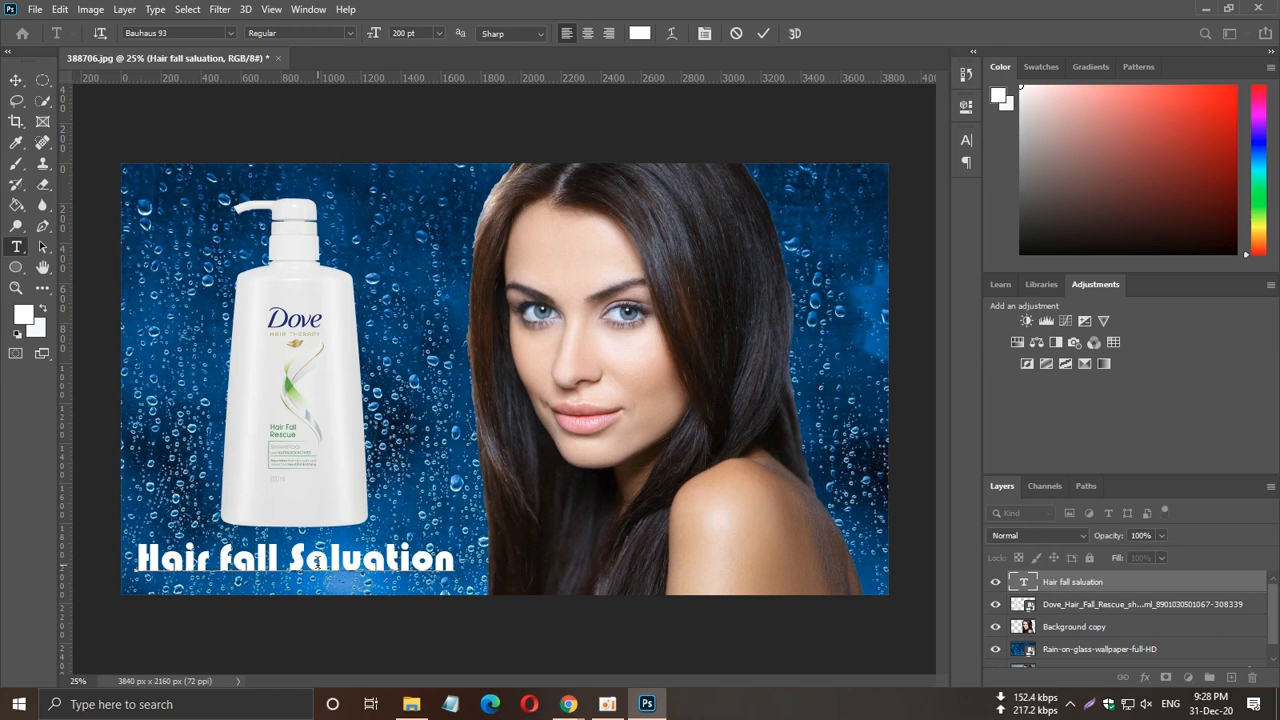
key("Left")
key("Delete")
type("F")
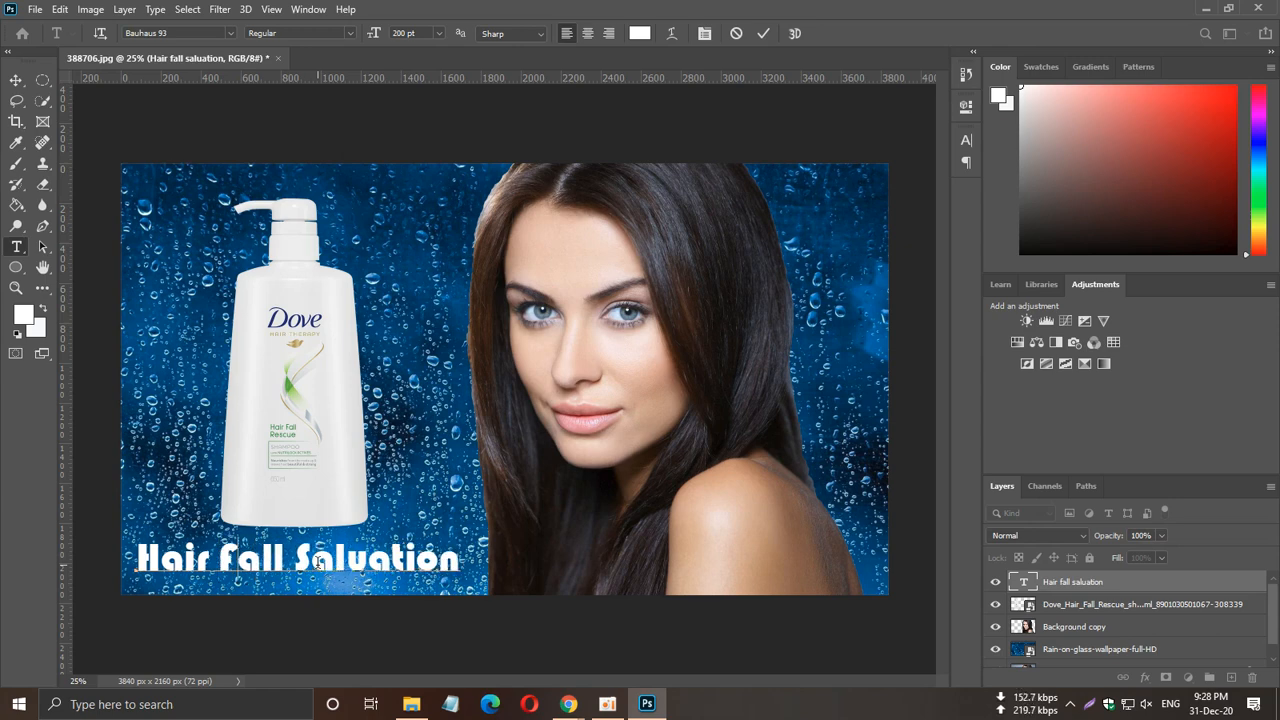
left_click(17, 80)
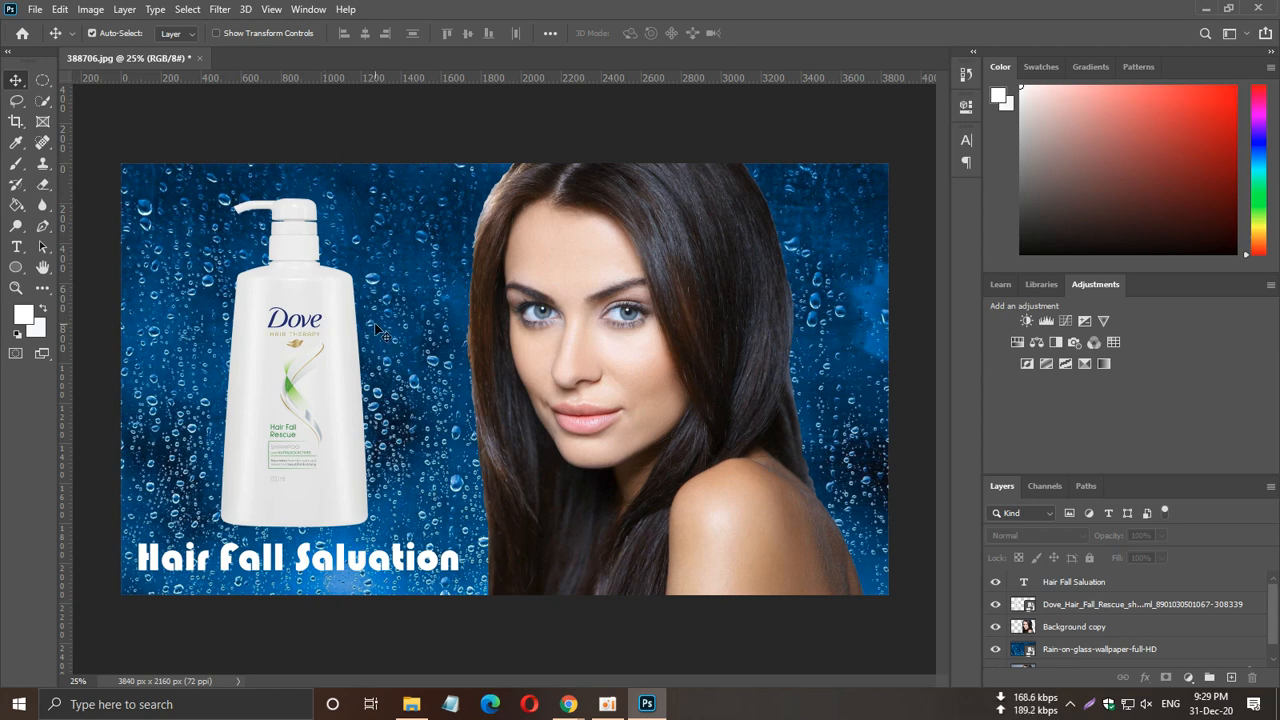
left_click(611, 713)
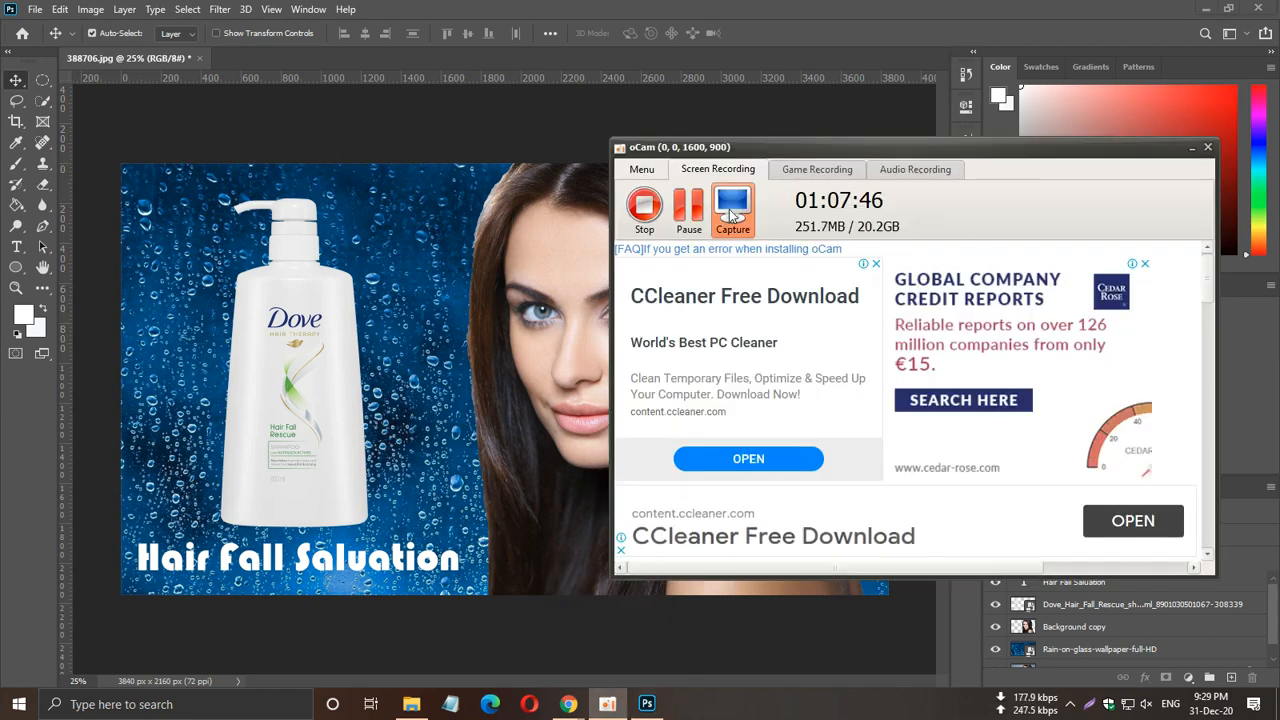